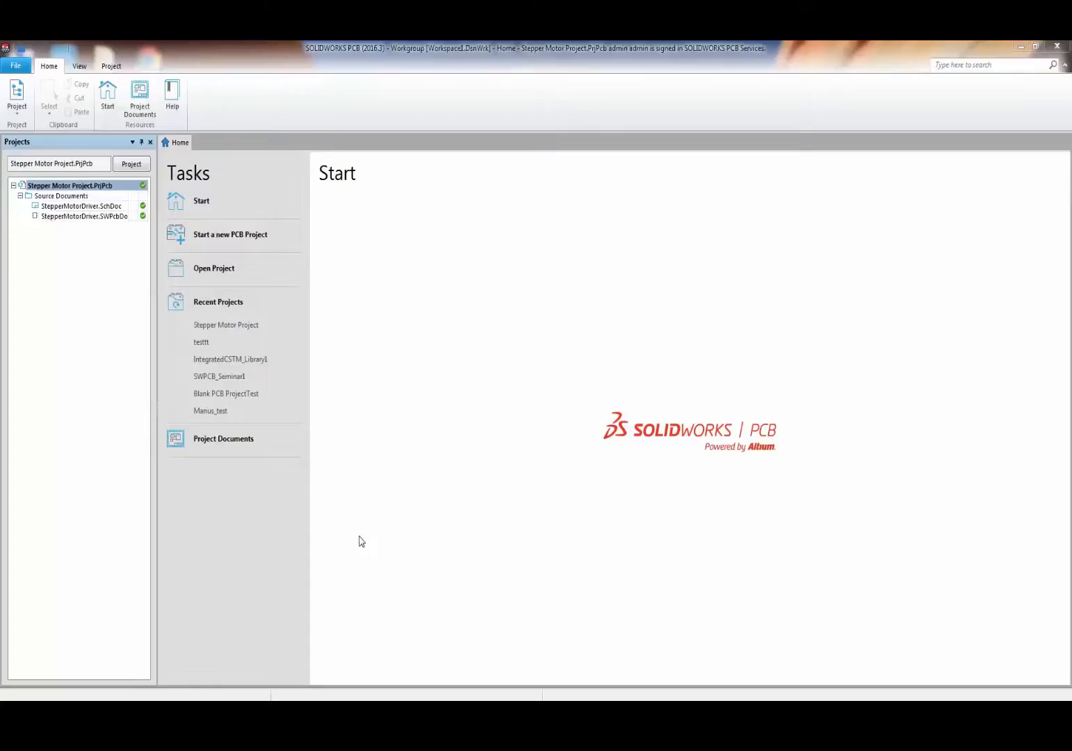
- From the File menu, start a new PCB project from the Blank PCB Project template
click(17, 66)
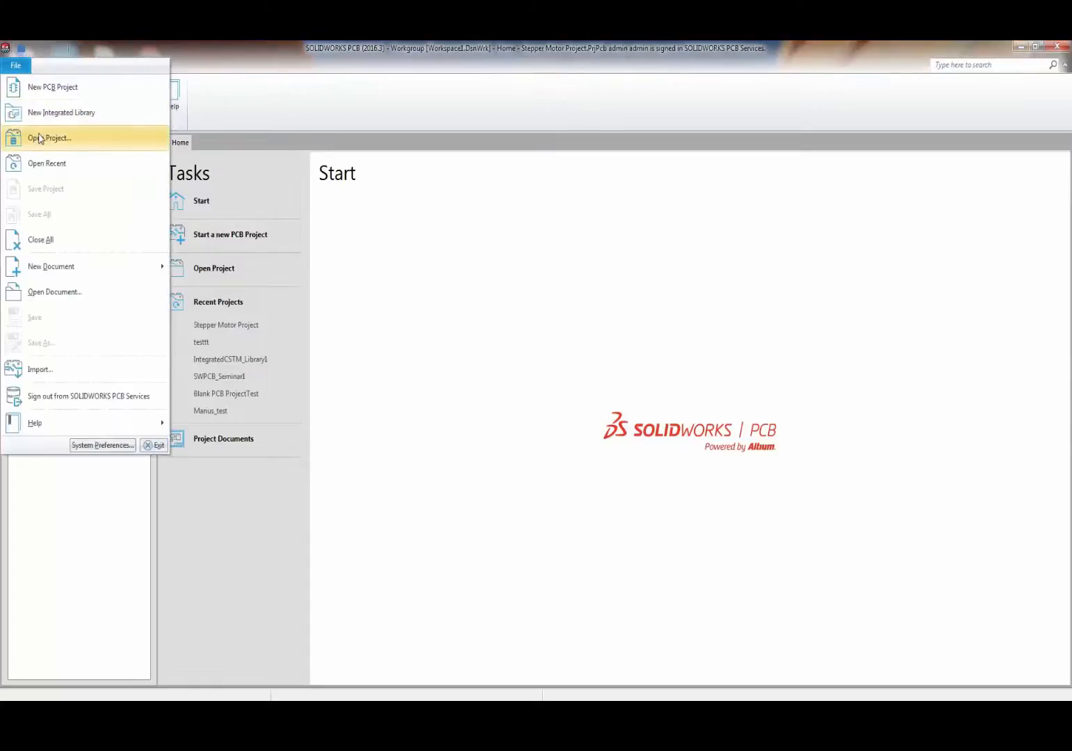
click(55, 91)
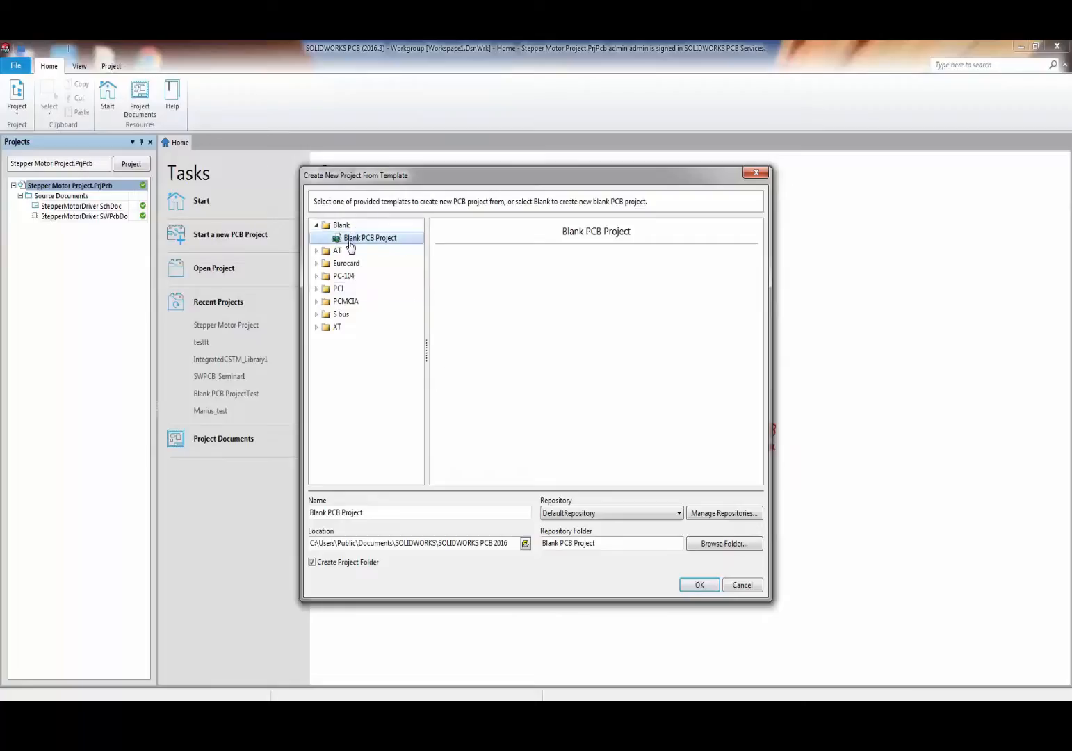
- Name the new blank project Demo_PCB, keep DefaultRepository and its folder, and create it
drag(363, 513, 290, 516)
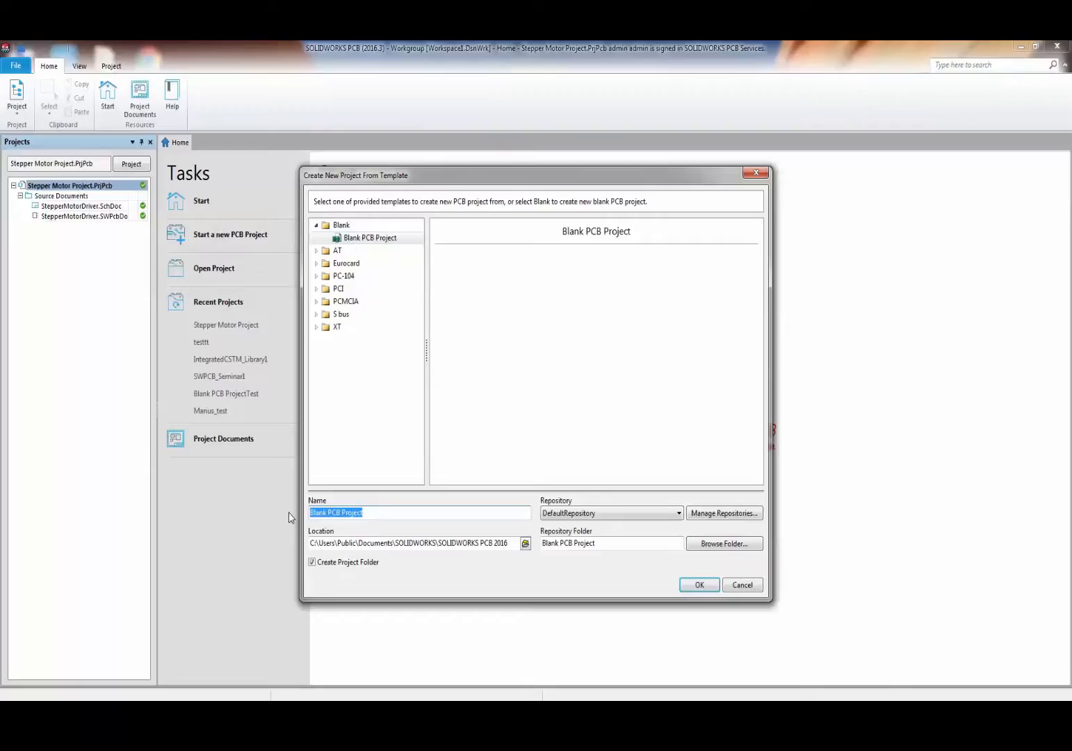
key(BackSpace)
text(Demo)
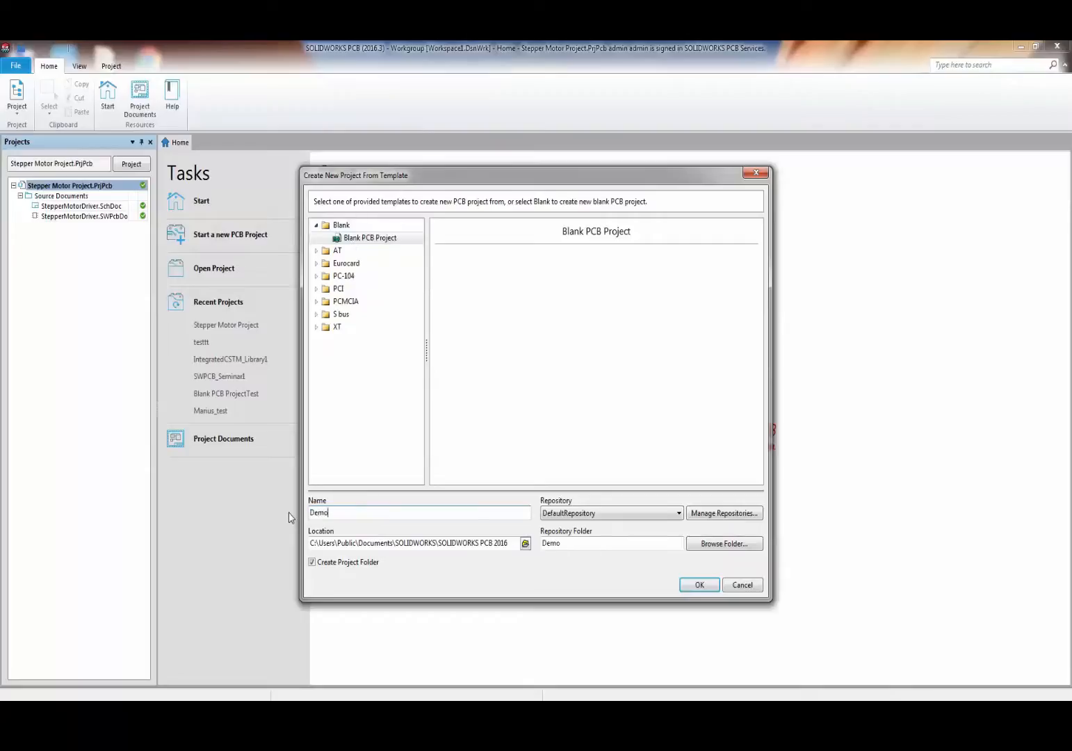
text(_PCB)
click(608, 517)
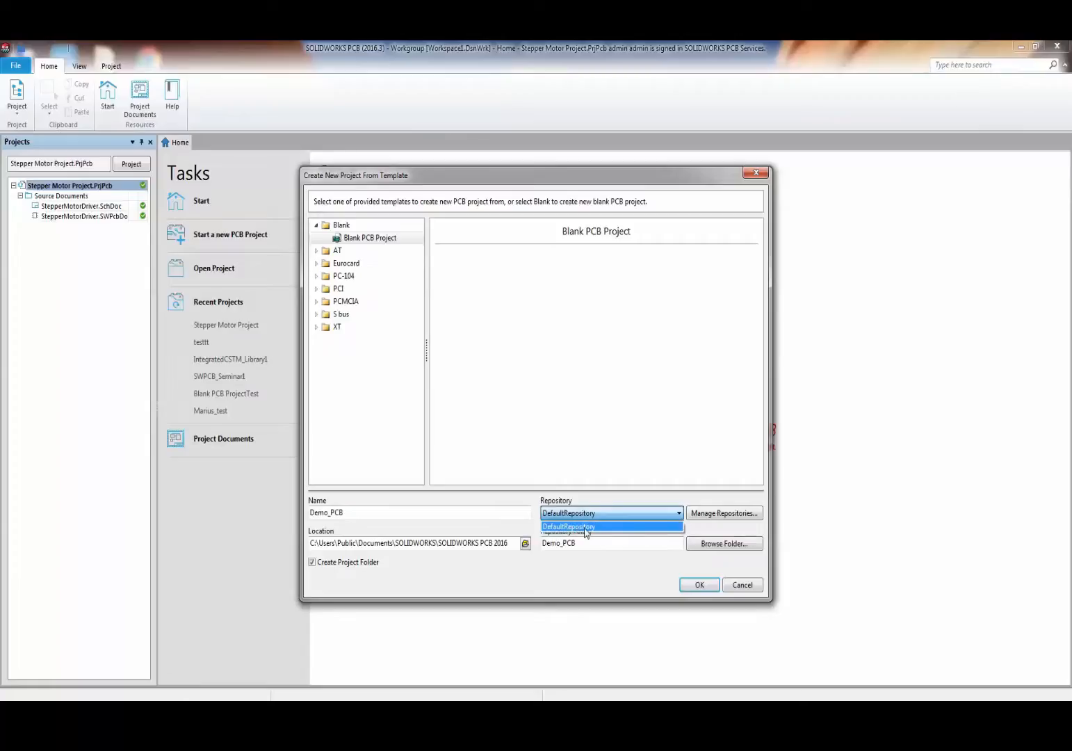
click(509, 566)
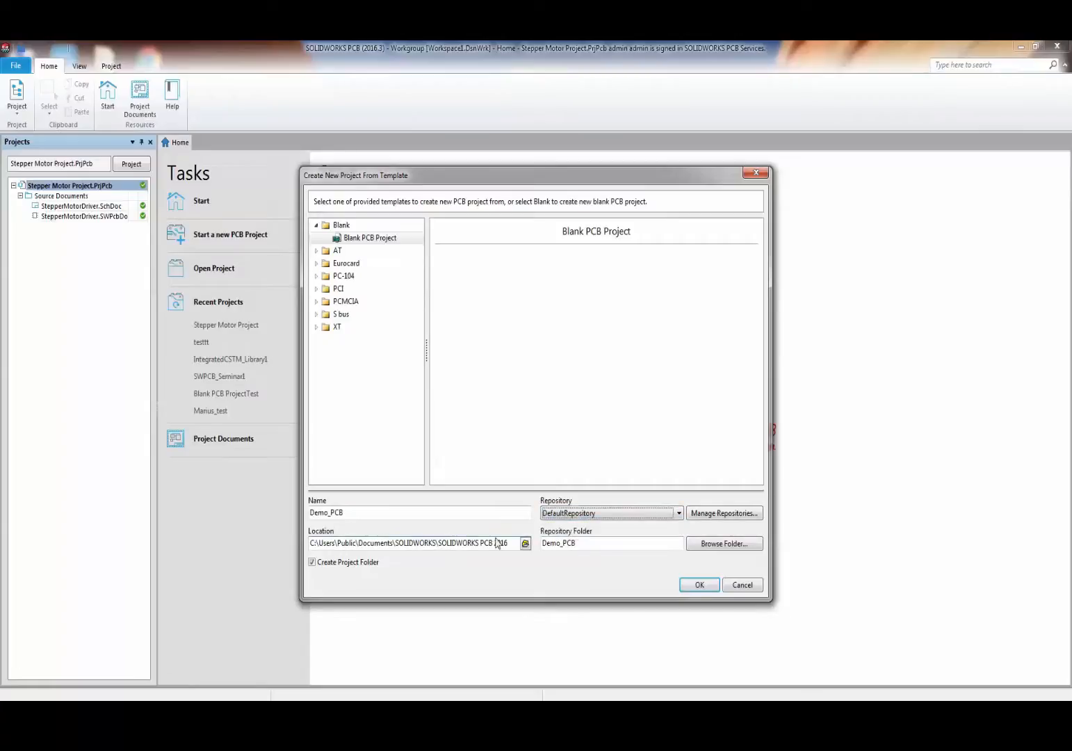
click(606, 547)
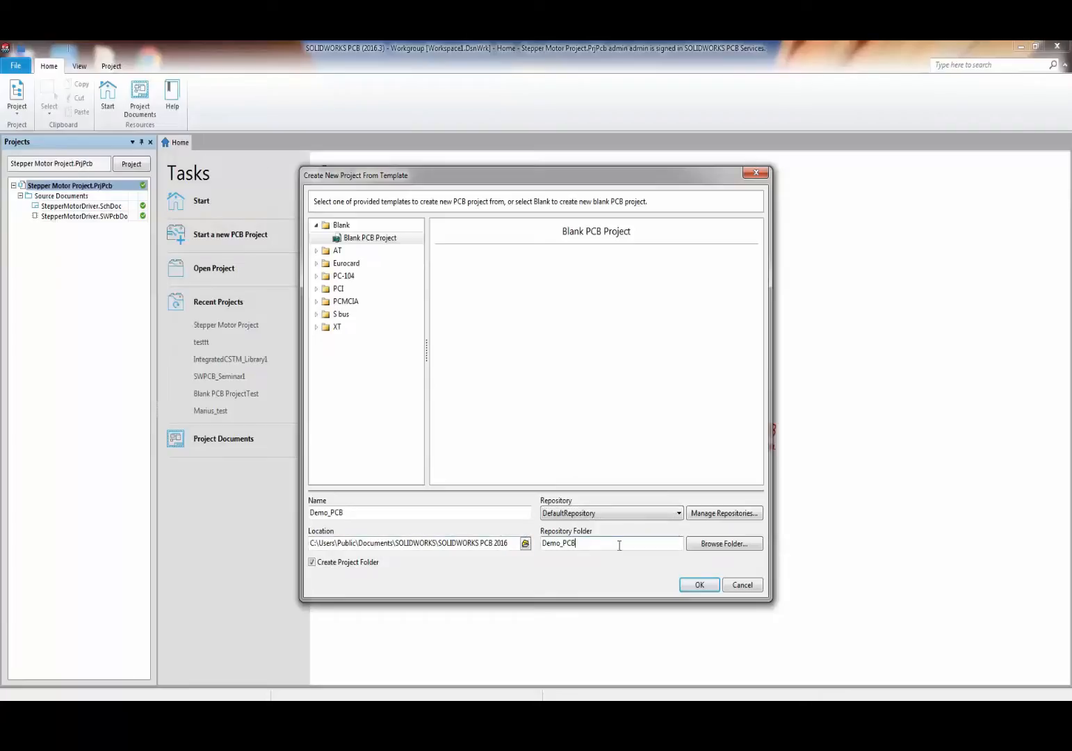
click(697, 586)
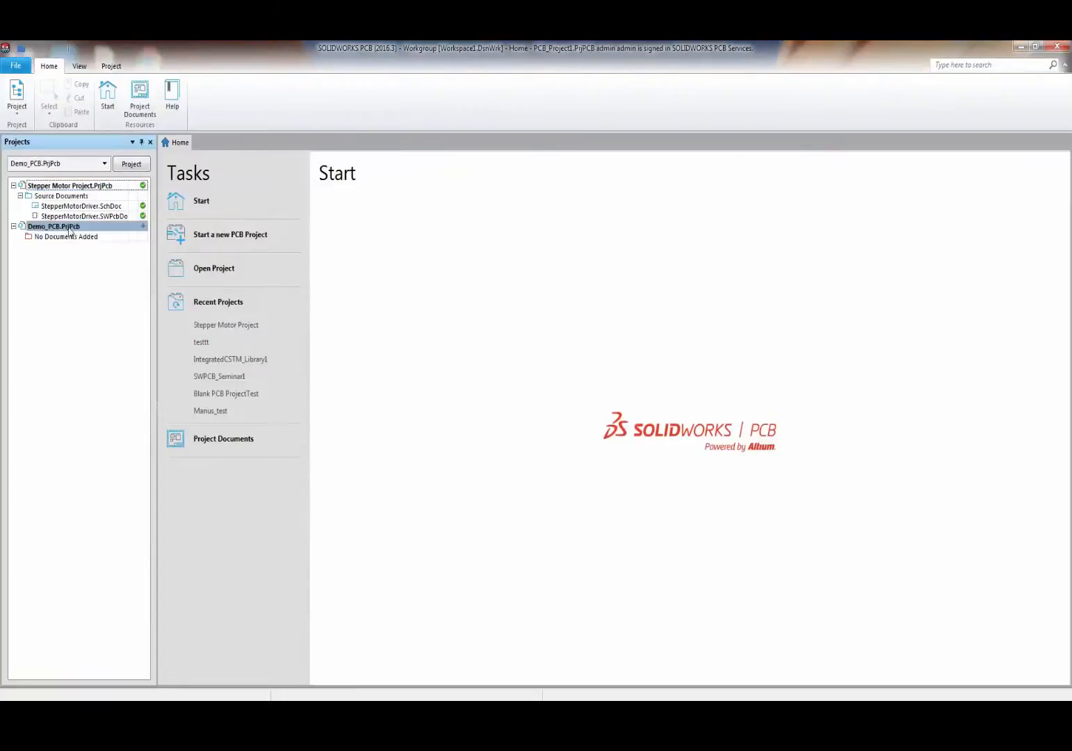
- Add a new schematic sheet, Sheet1.SchDoc, to the Demo_PCB.PrjPcb project
right_click(70, 228)
mouse_move(173, 271)
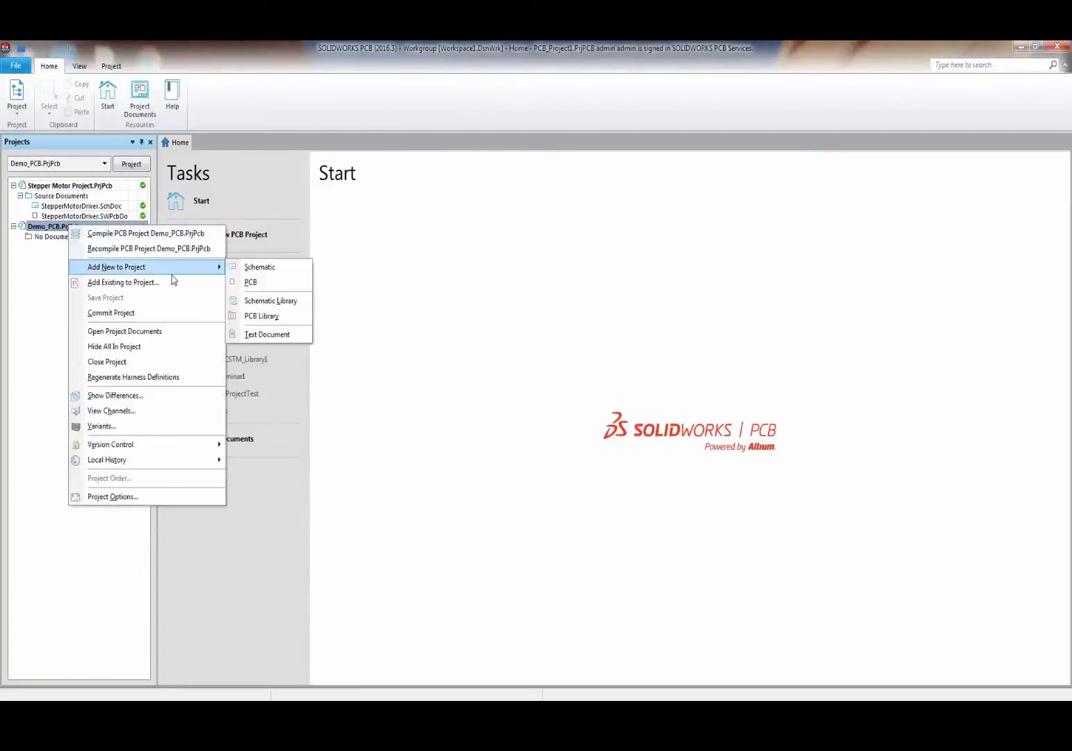
click(231, 266)
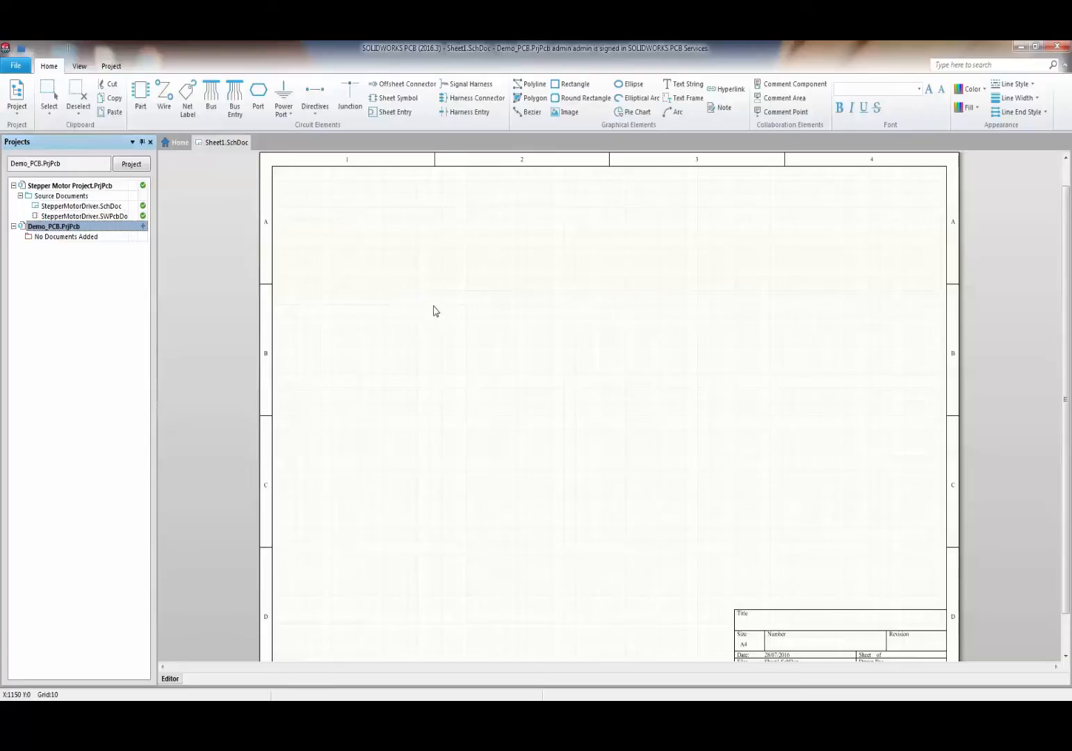
- Cycle through the View, Project, Tools and Outputs ribbon tabs and back to Home
scroll(431, 304, down, 1)
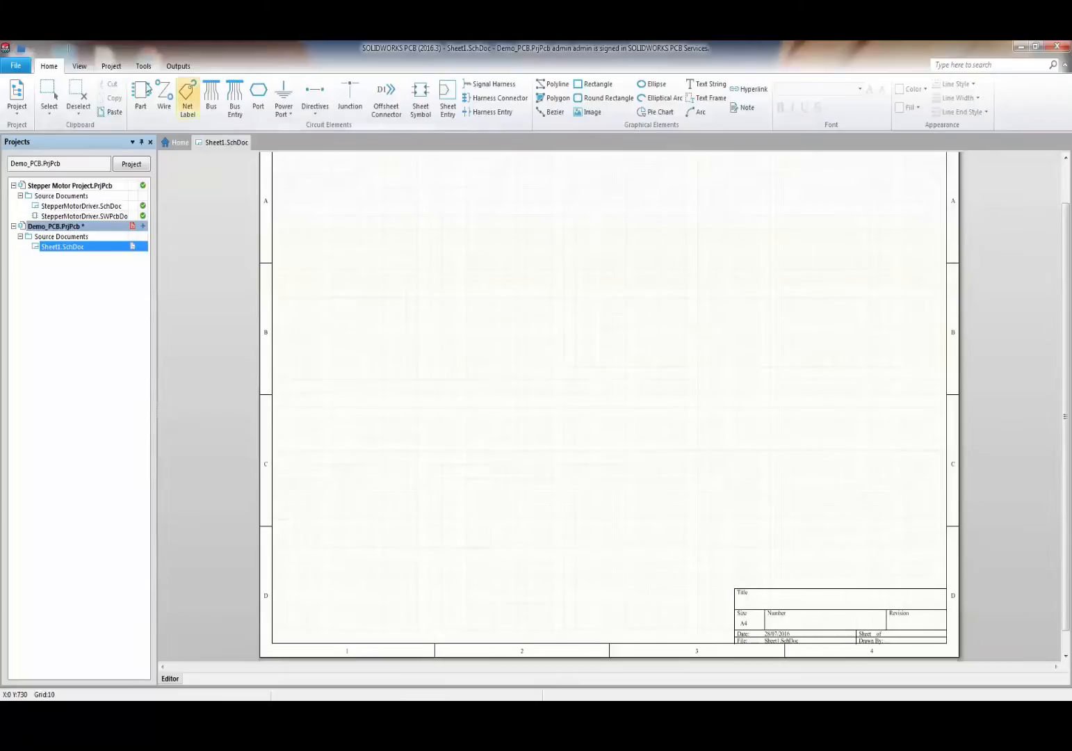
click(80, 66)
click(111, 66)
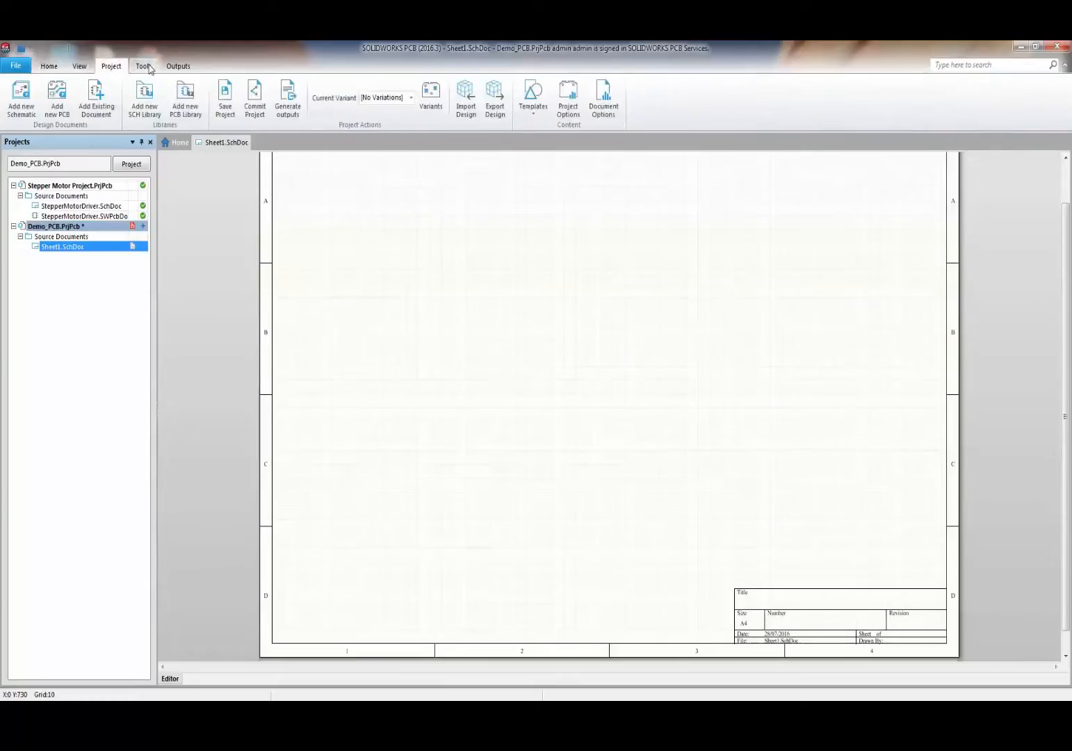
click(143, 66)
click(167, 67)
click(49, 66)
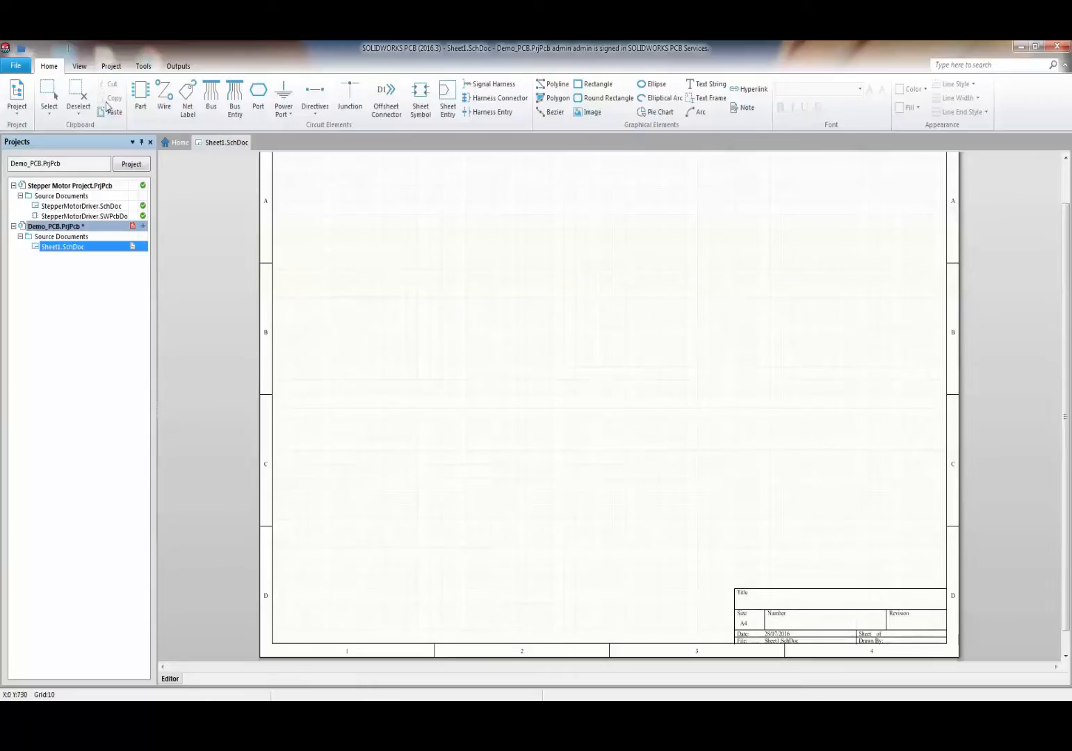
click(80, 66)
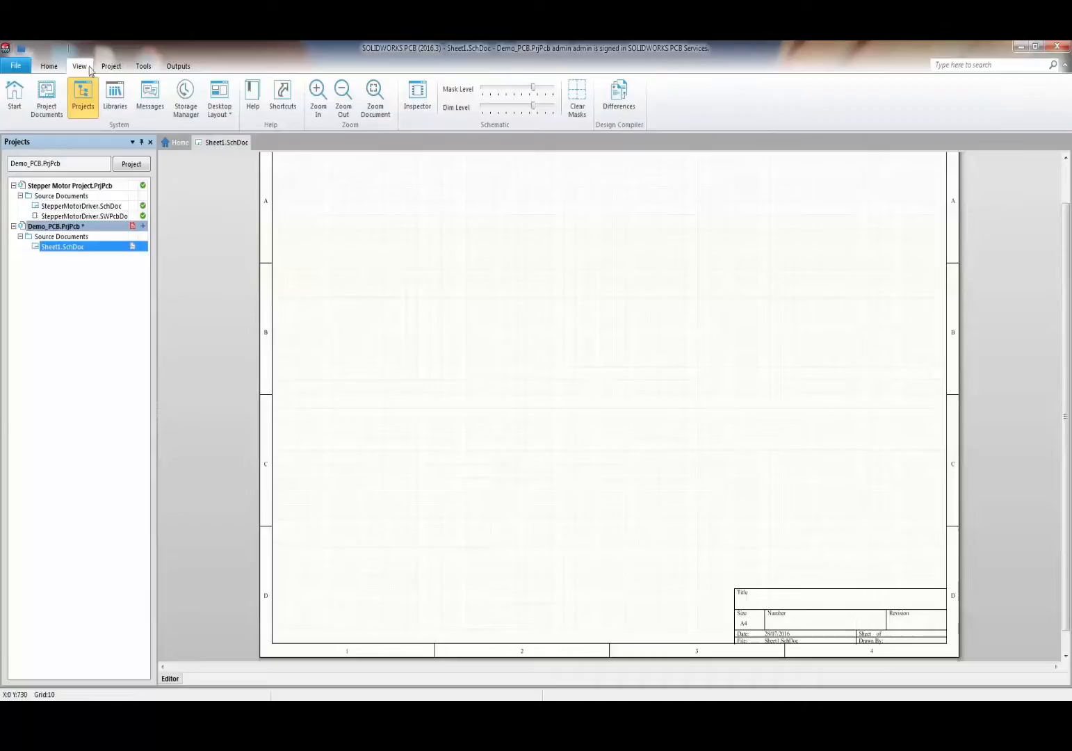
click(50, 66)
- Step through View, Project, Tools and Outputs again, ending on the Outputs tab
click(80, 67)
click(110, 66)
click(144, 67)
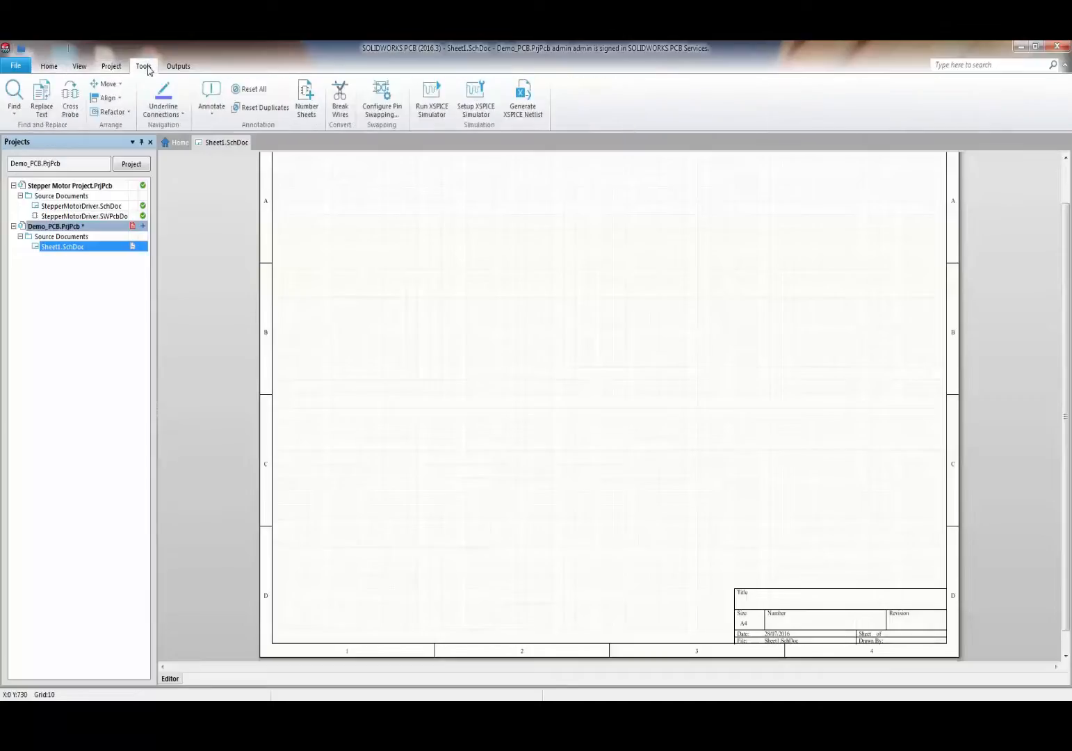
click(178, 66)
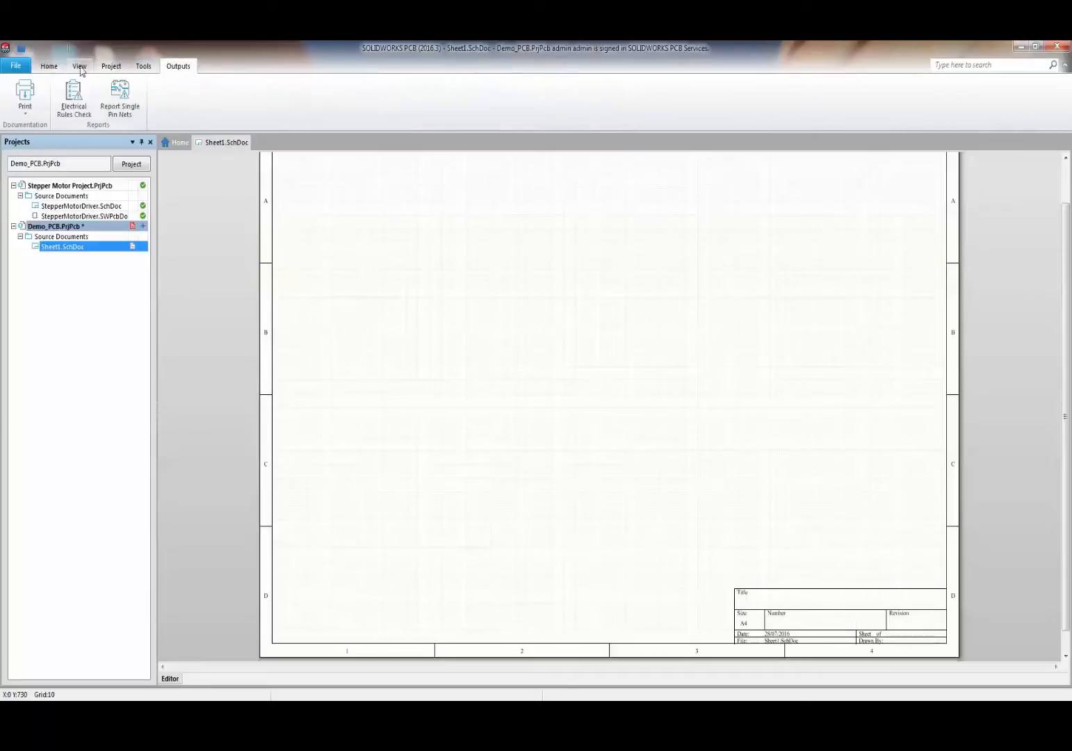
click(49, 67)
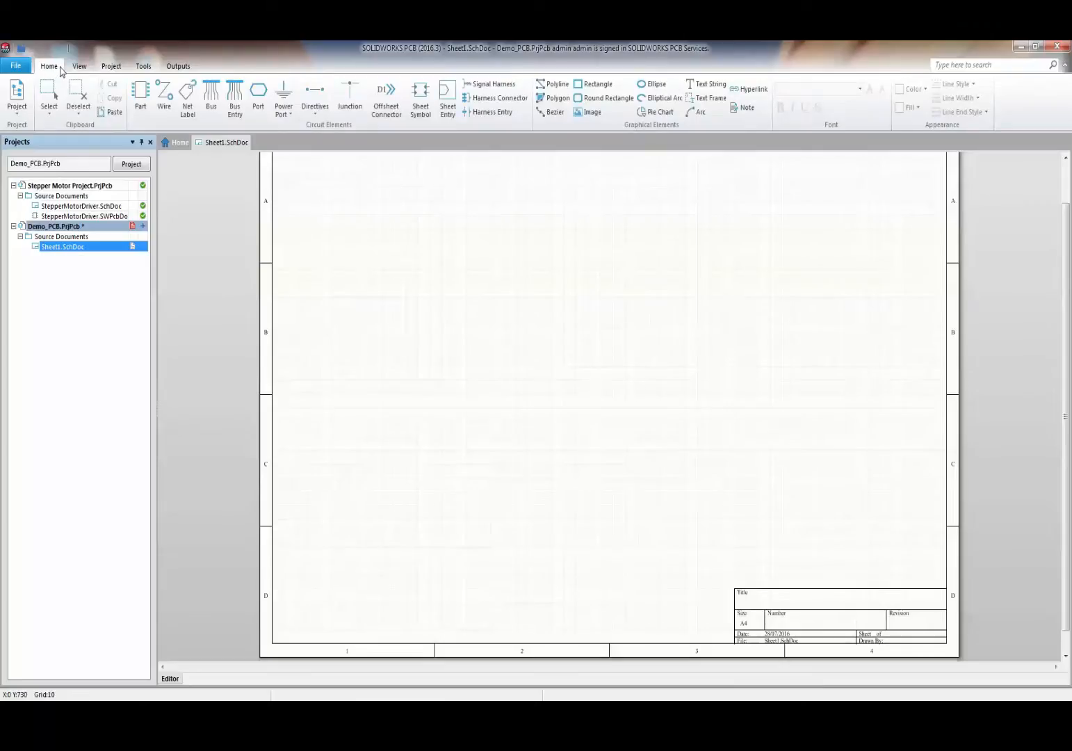
click(78, 66)
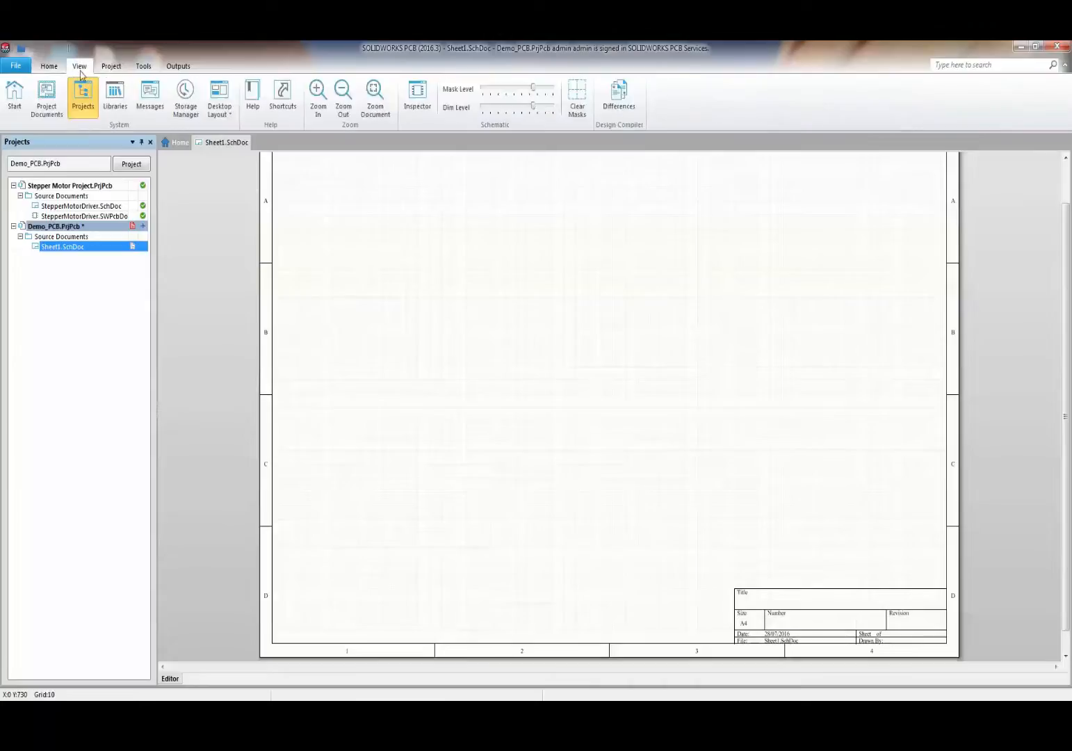
click(116, 68)
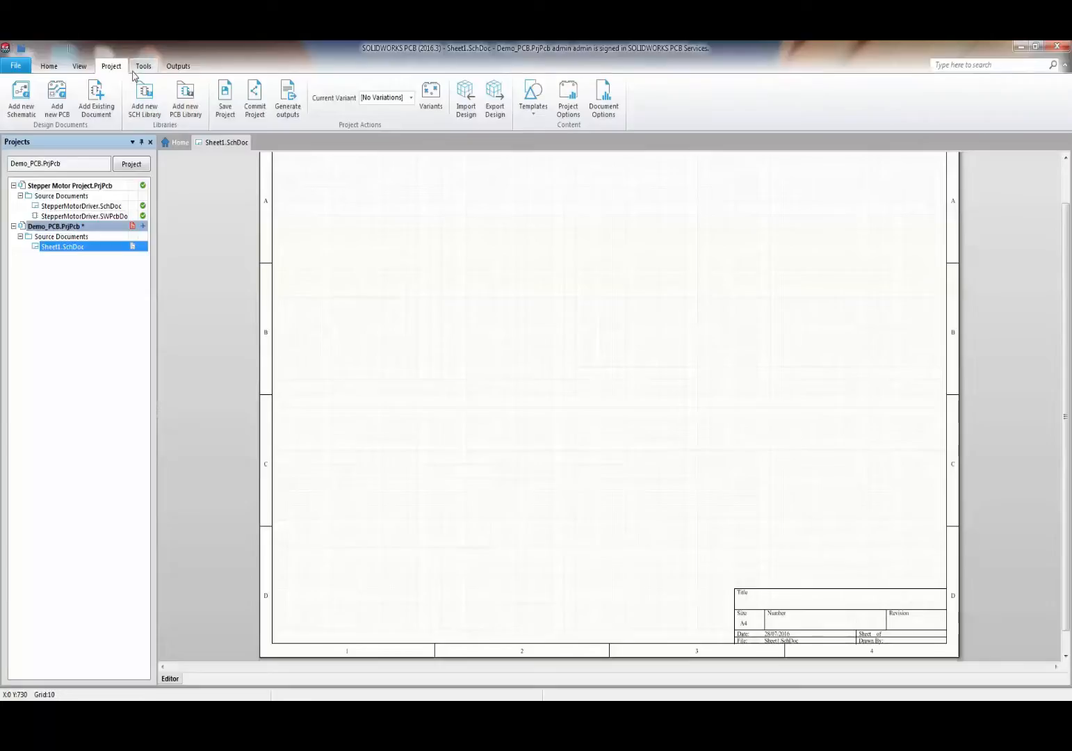
click(140, 69)
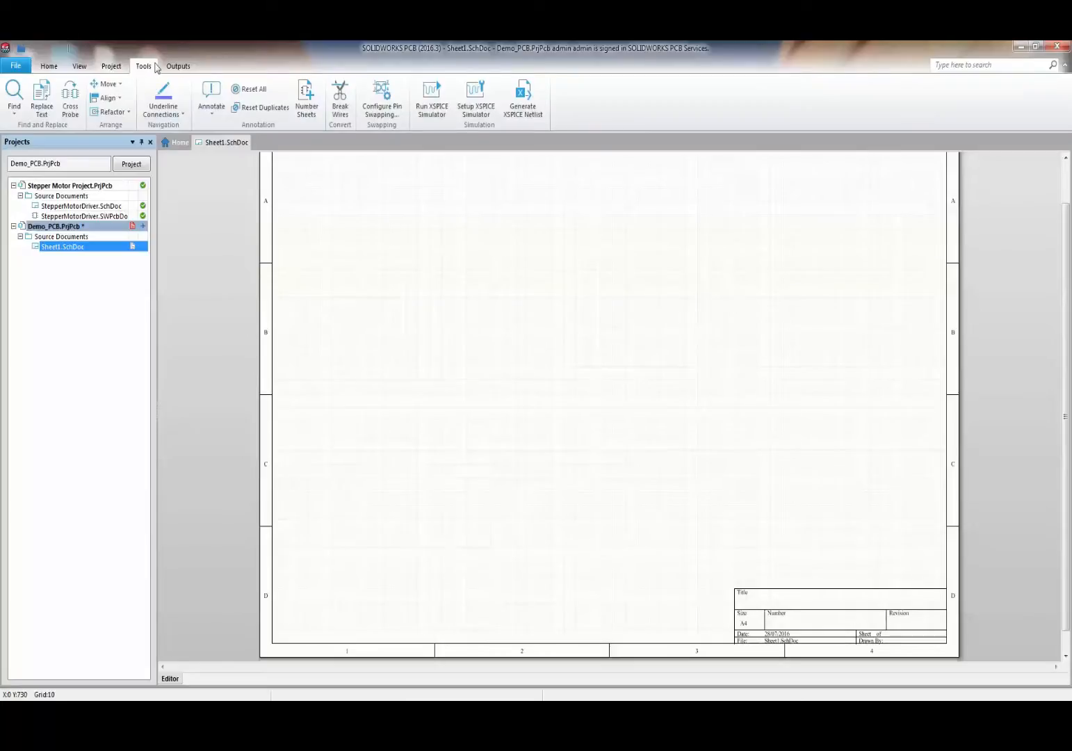
click(178, 66)
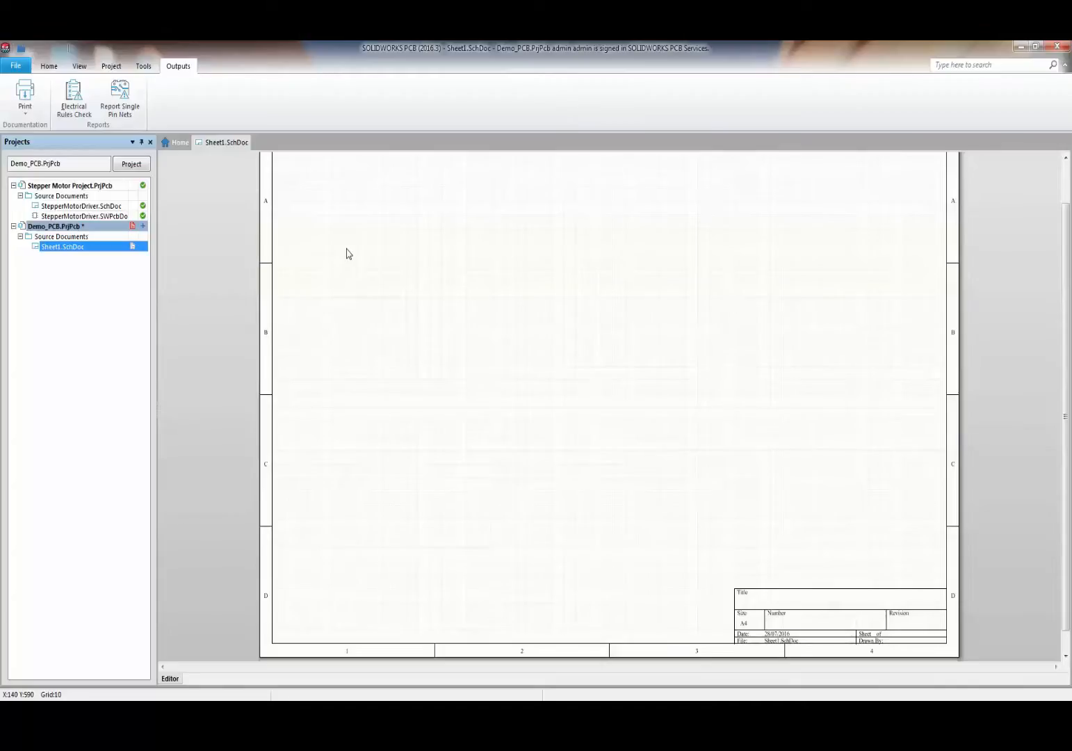
- Show the Libraries panel and dock it along the right side
click(80, 66)
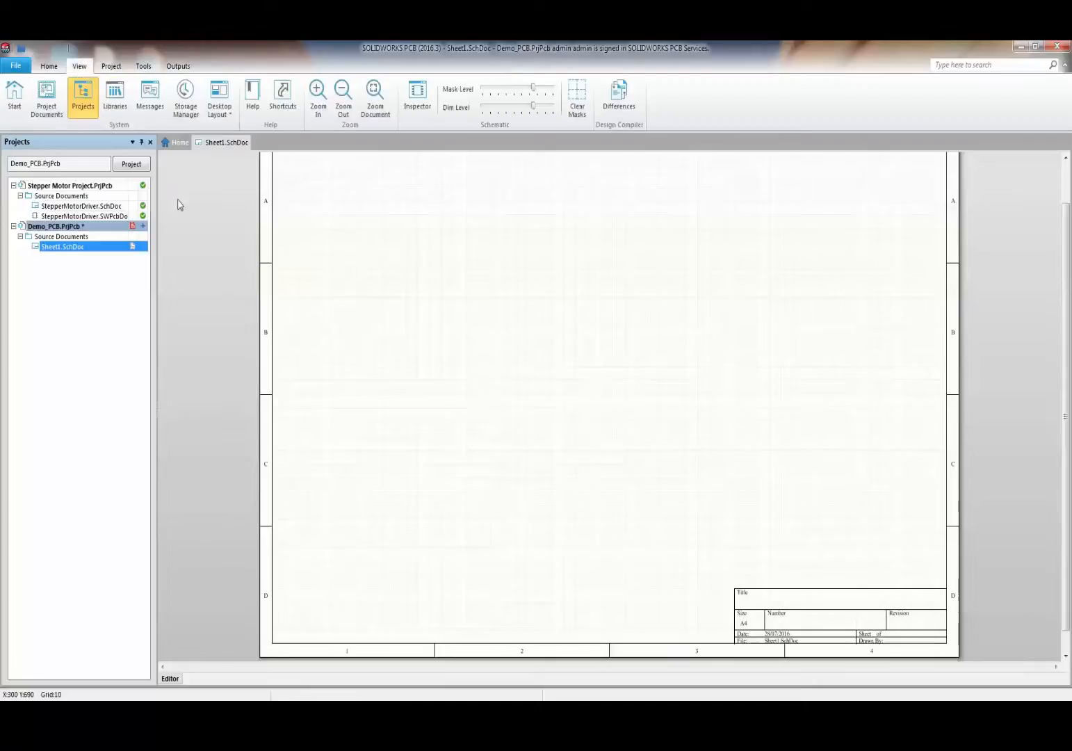
click(115, 97)
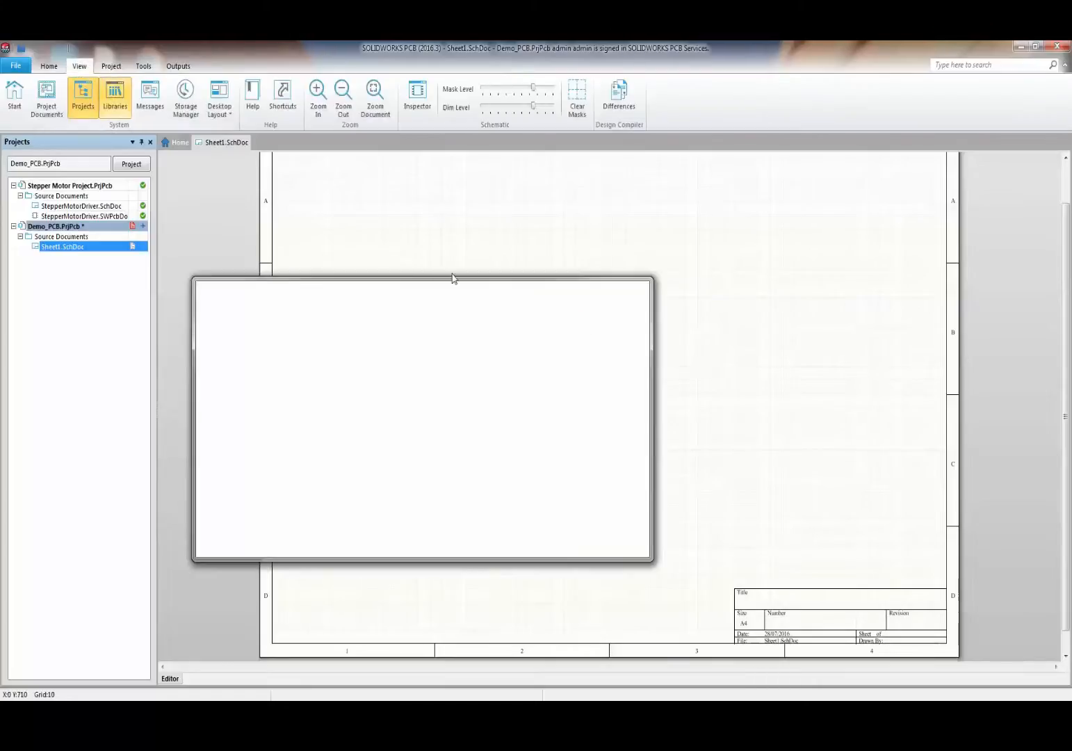
drag(414, 287, 1071, 274)
- Choose Miscellaneous Connectors.IntLib and enter a header search filter
click(977, 182)
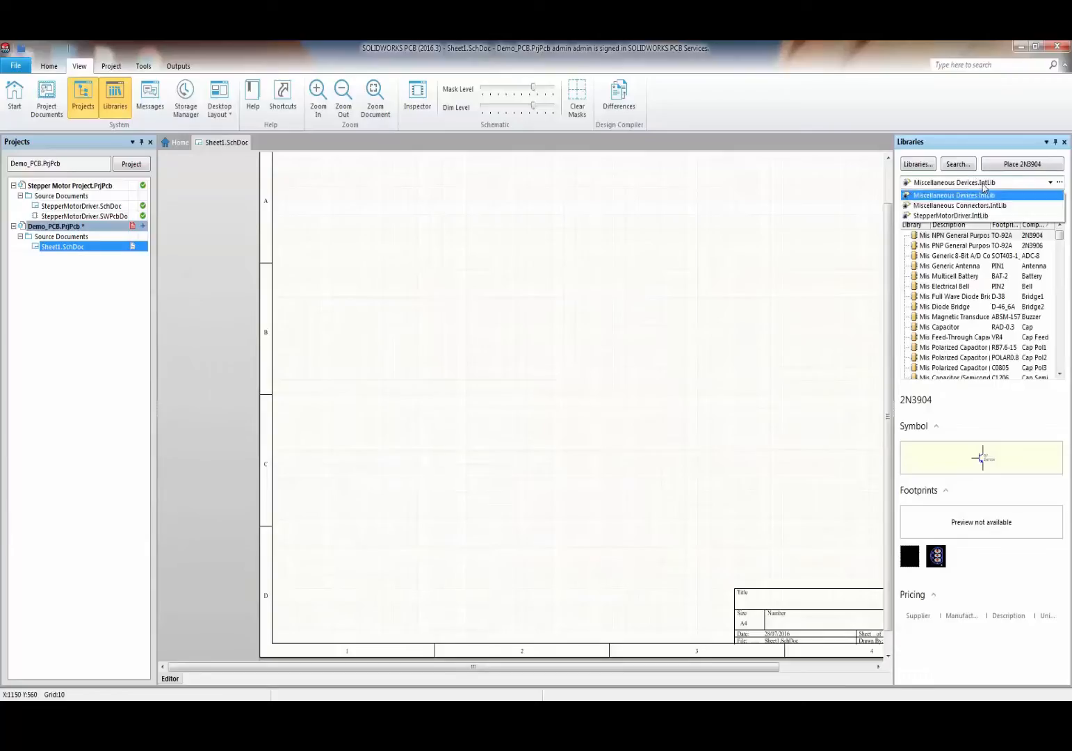
click(977, 205)
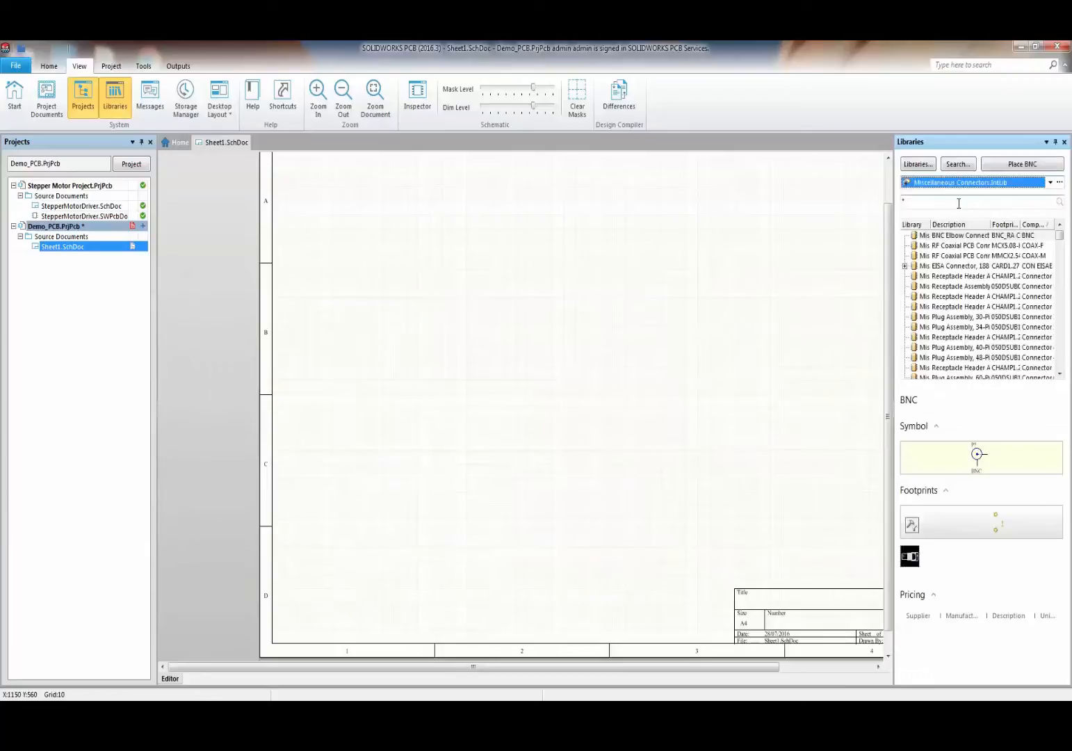
click(957, 202)
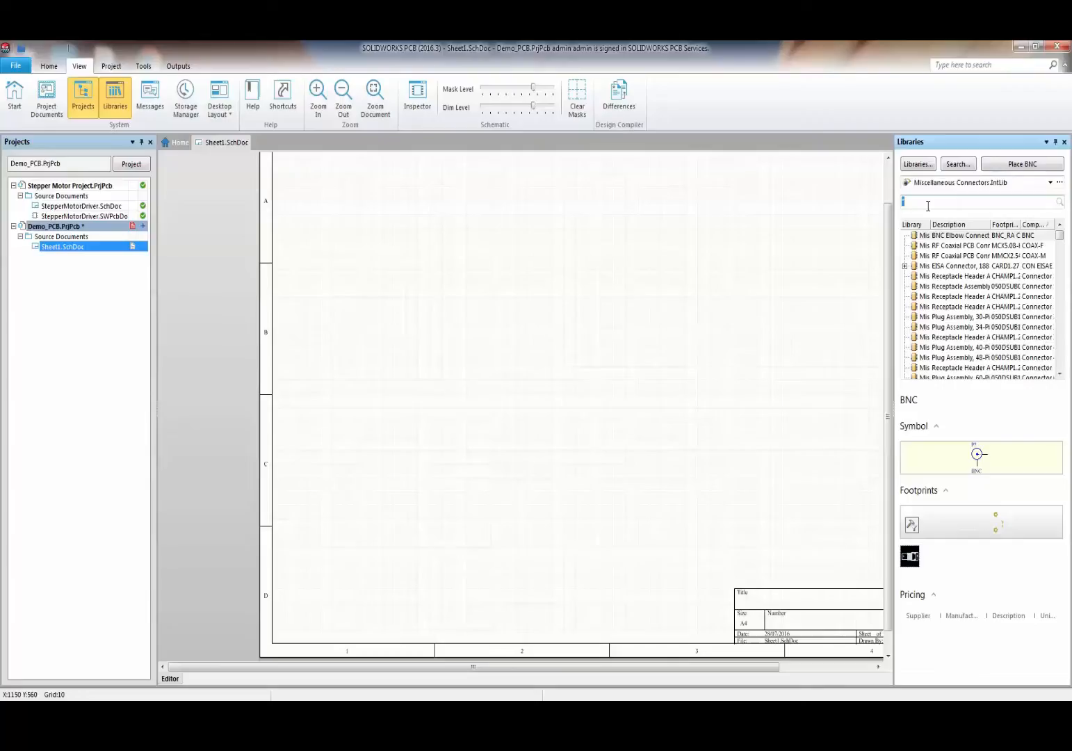
text(header*3*)
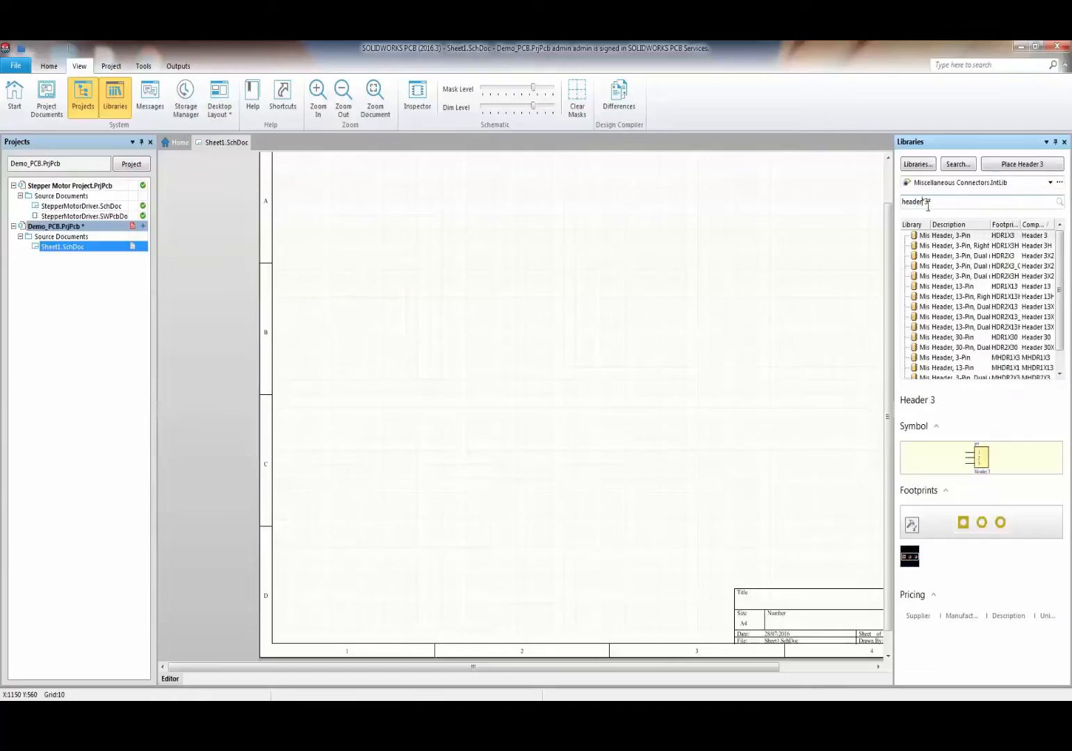
key(BackSpace)
- Filter to 6-pin headers and place two Header 6 connectors, the second mirrored to face the first
text(6)
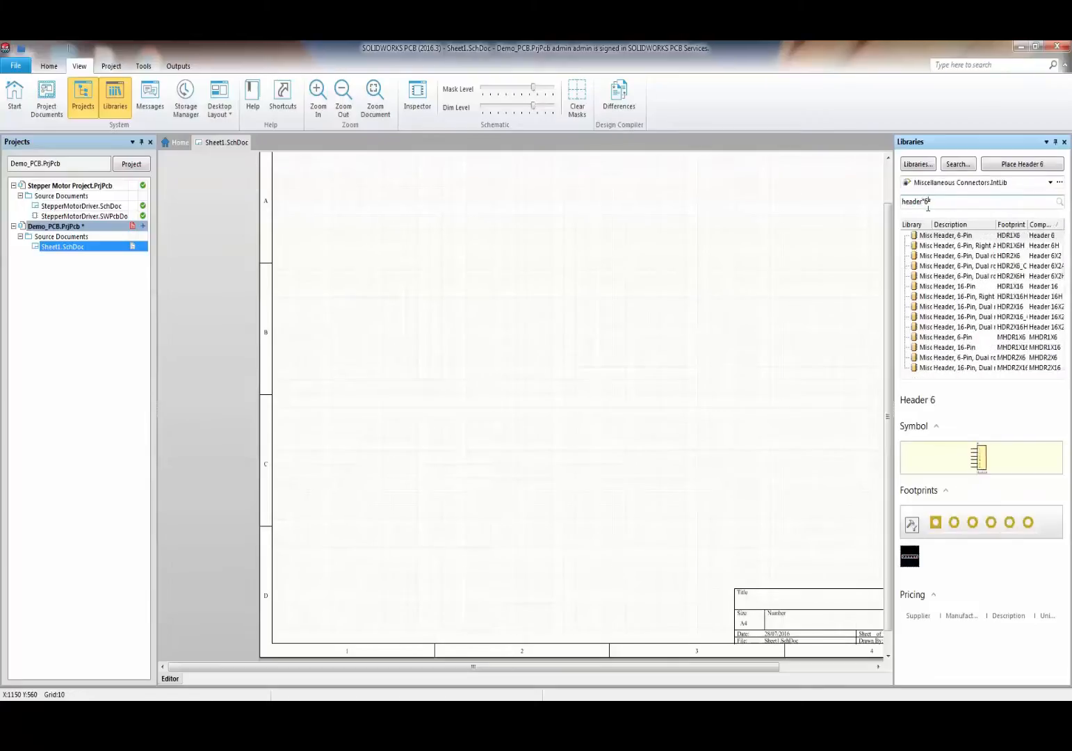
drag(949, 240, 678, 361)
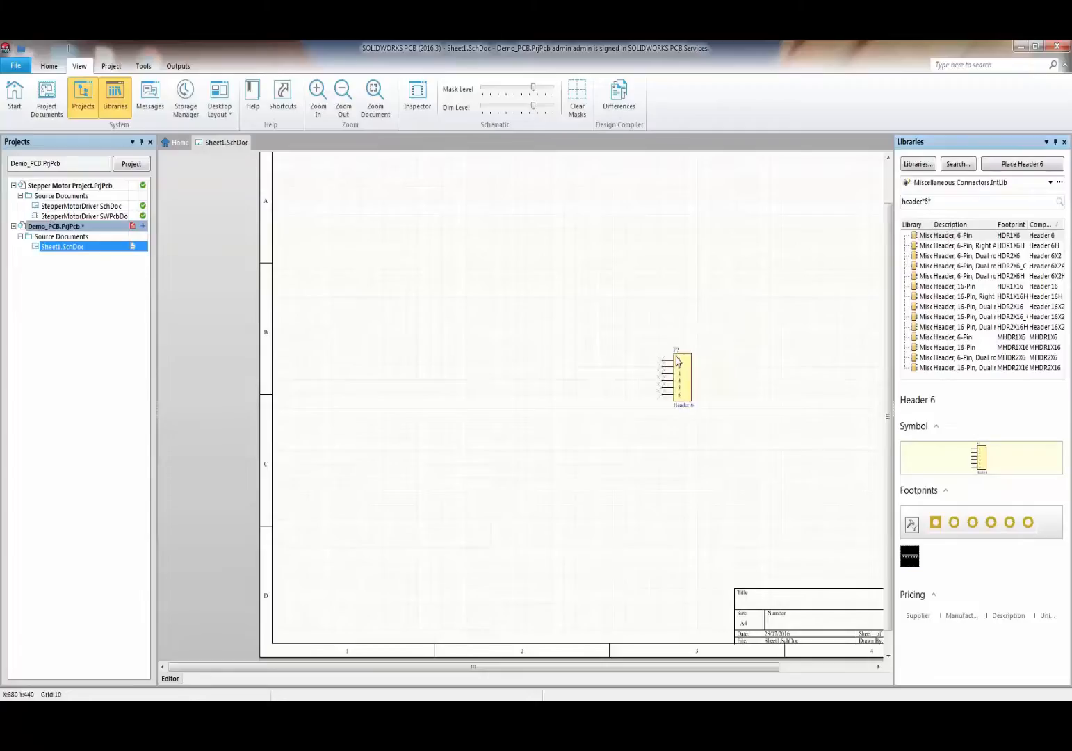
ctrl+scroll(699, 367, up, 2)
click(651, 350)
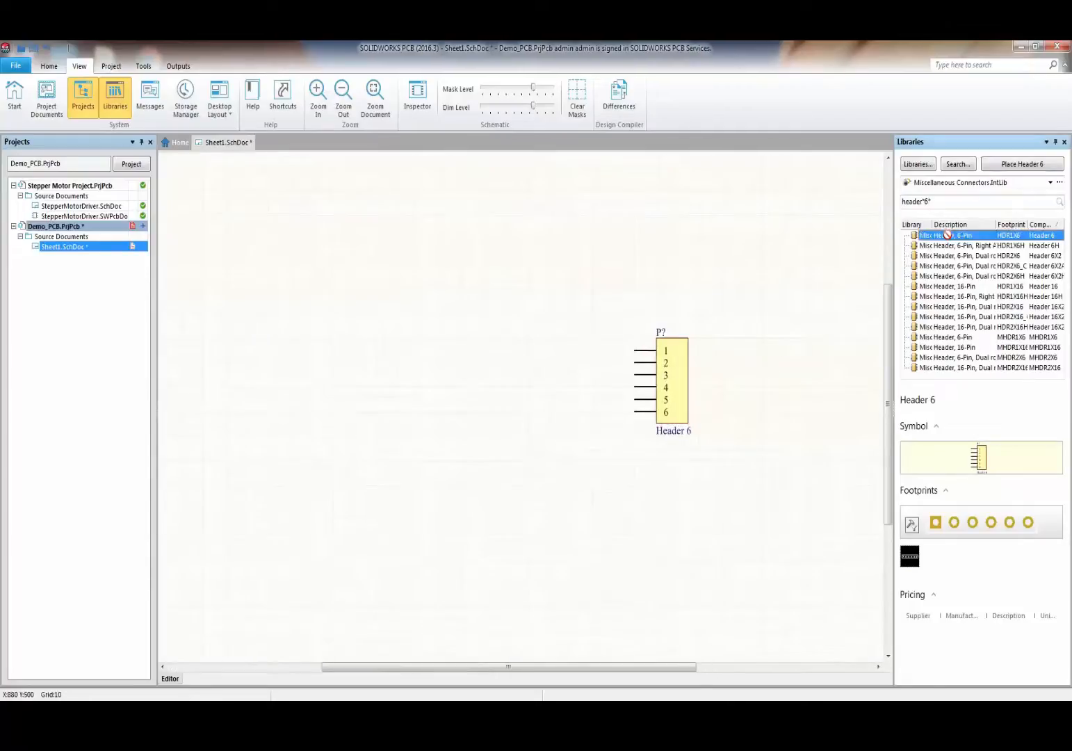
key(x)
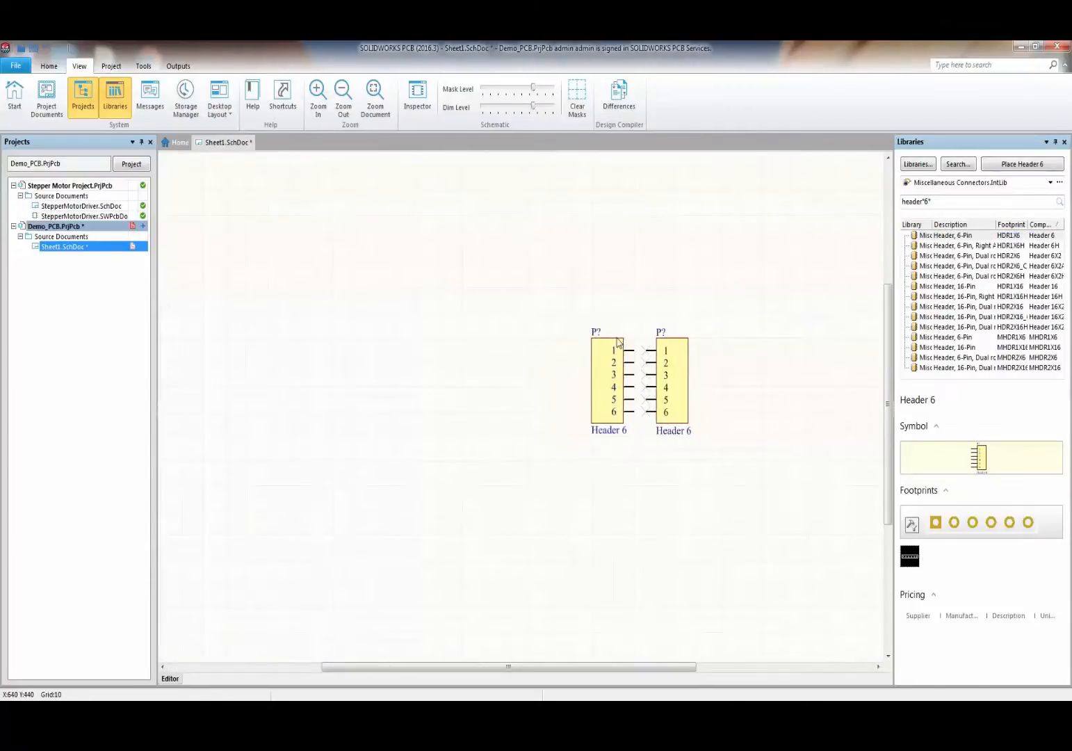
key(ctrl+Page_Down)
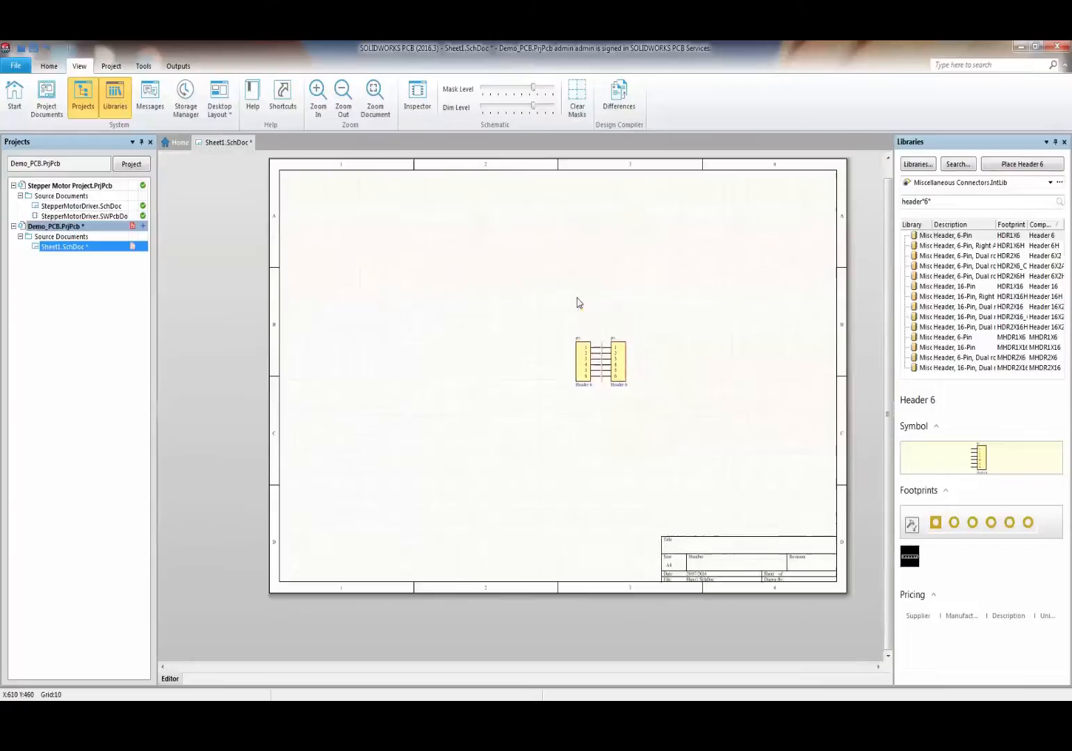
- Drag the two headers apart diagonally so six wires run between them
drag(584, 350, 398, 253)
drag(618, 358, 734, 421)
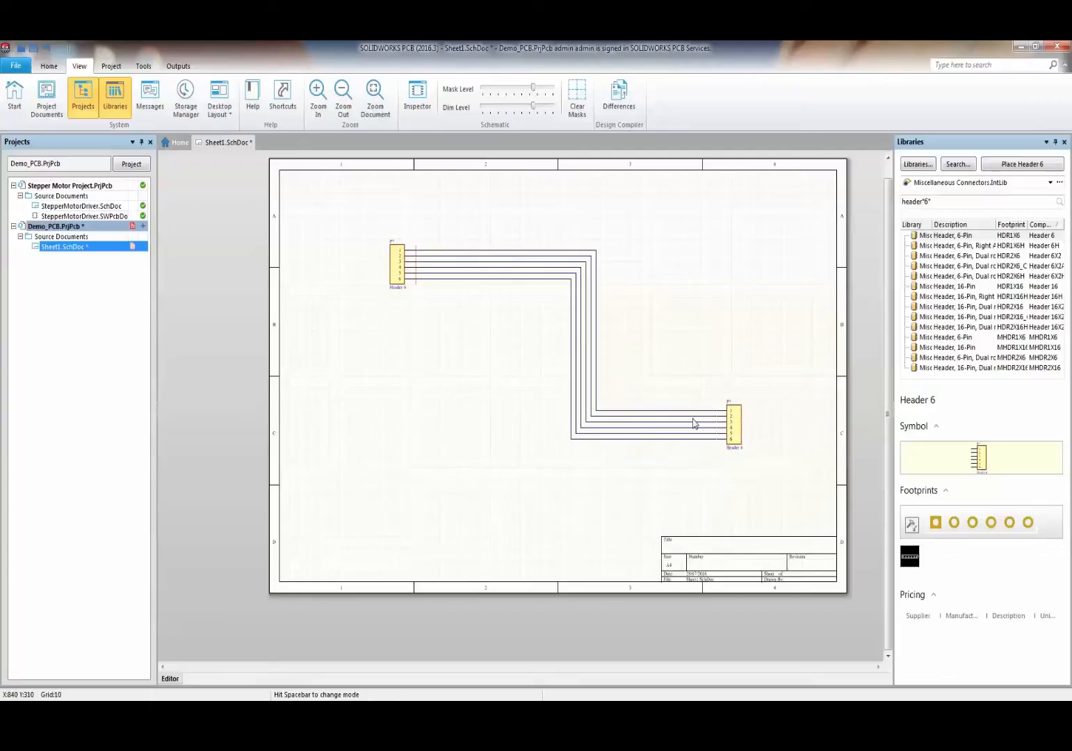
ctrl+scroll(636, 429, up, 4)
ctrl+scroll(635, 430, down, 2)
scroll(636, 431, up, 2)
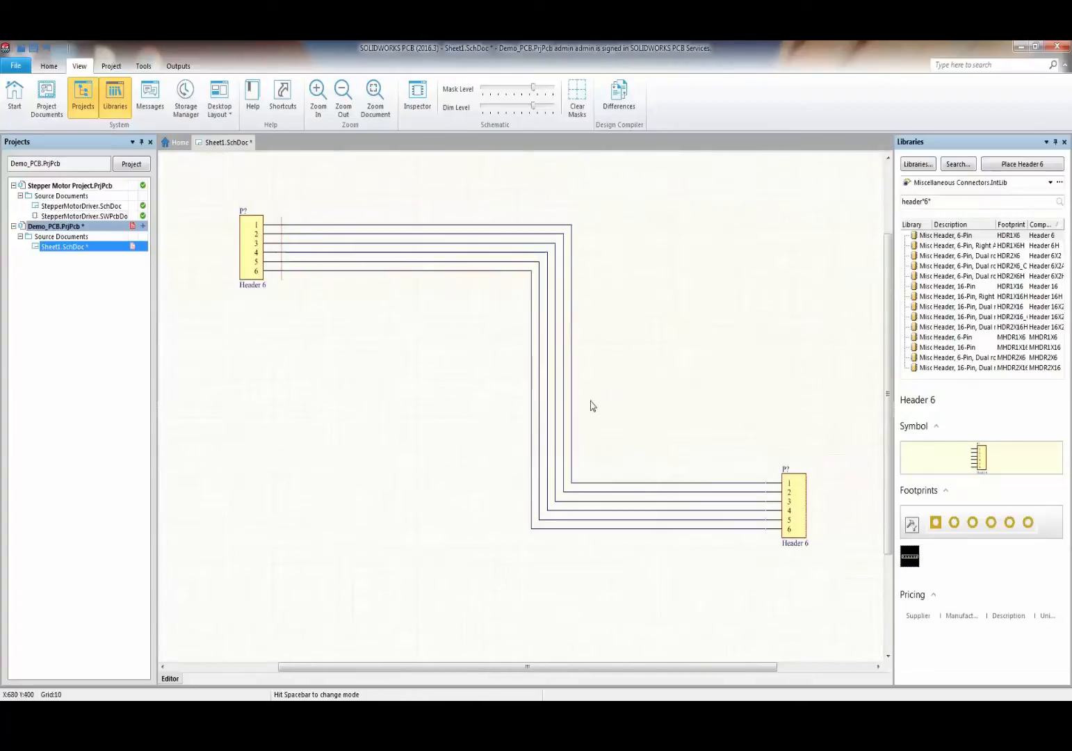
ctrl+scroll(591, 406, down, 1)
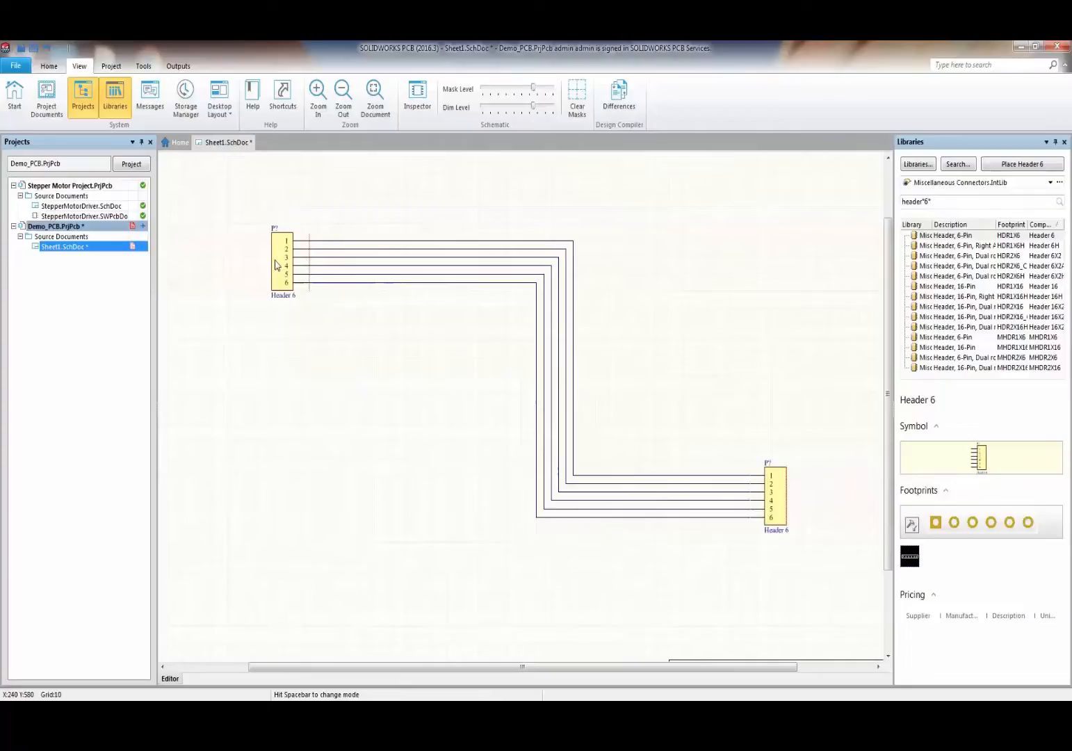
drag(276, 265, 327, 323)
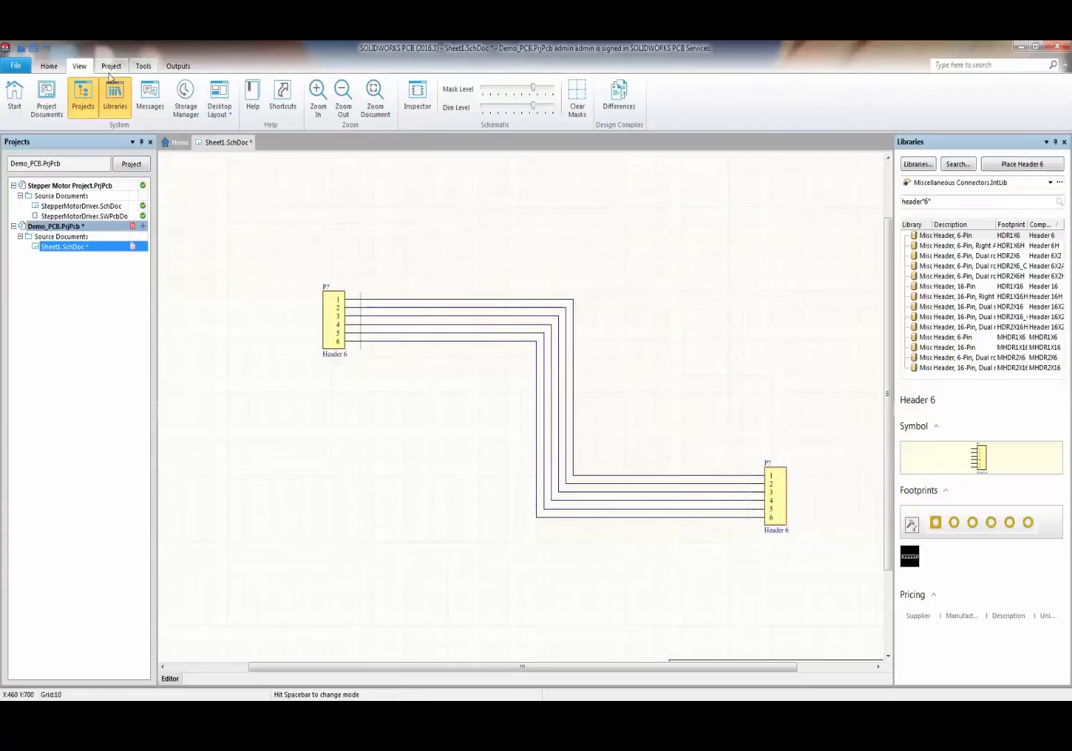
click(49, 65)
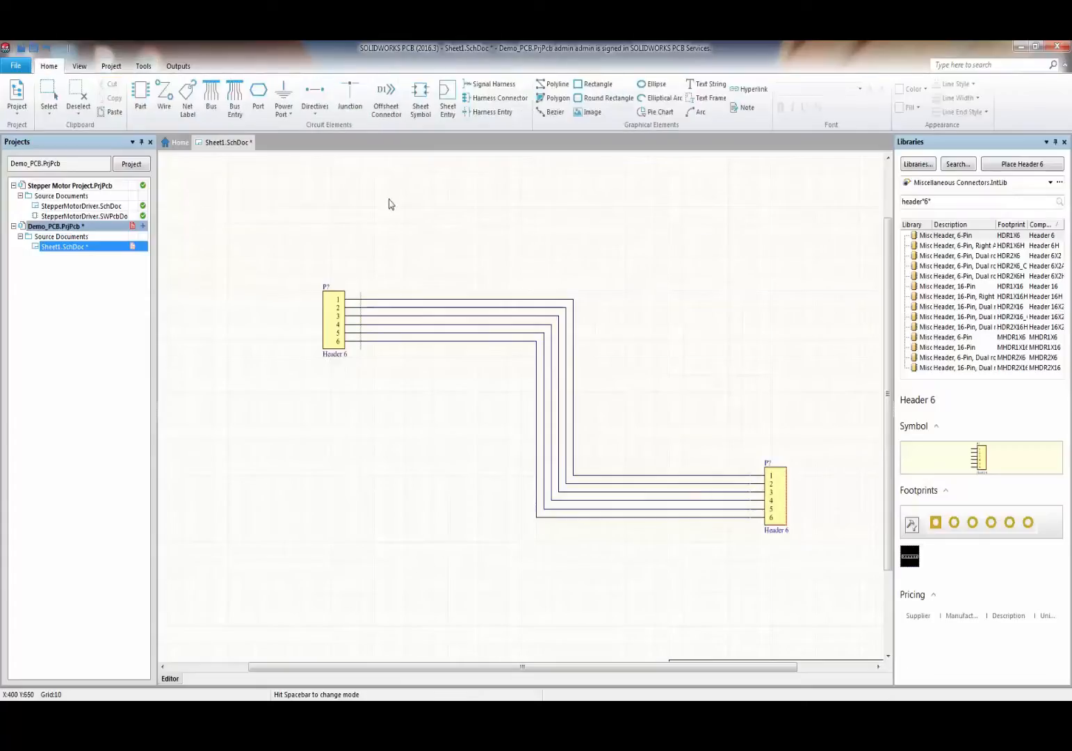
- Place net labels A1 through A6 on the six wires between the headers
click(187, 97)
key(Tab)
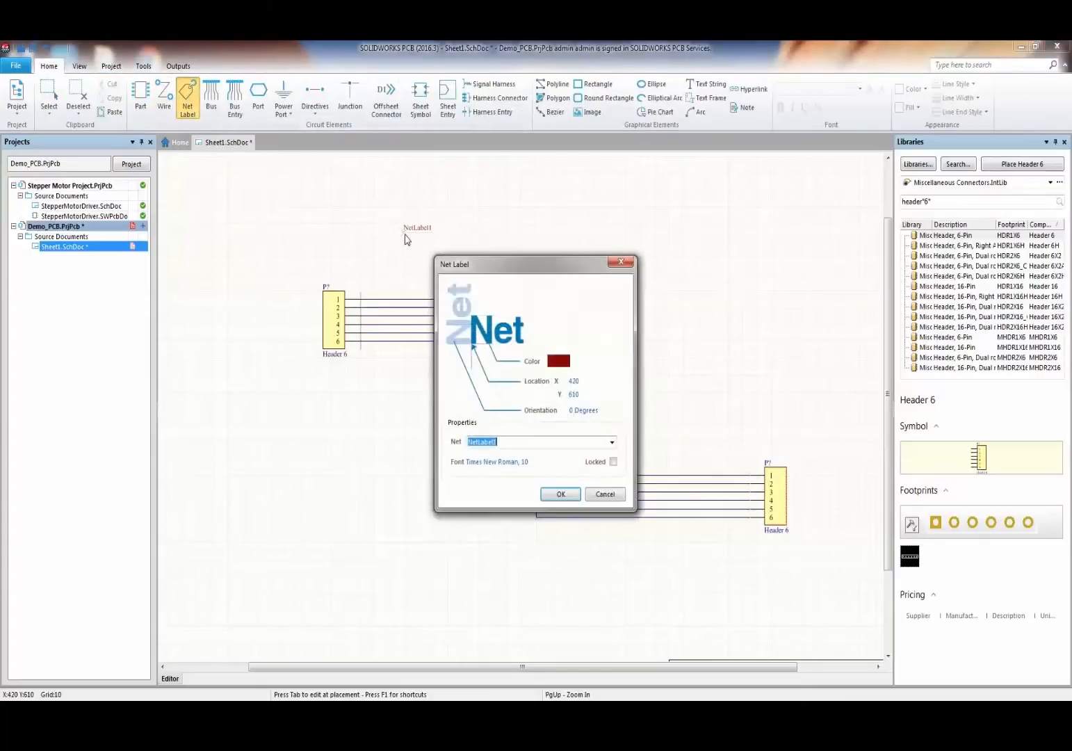
text(A1)
key(Return)
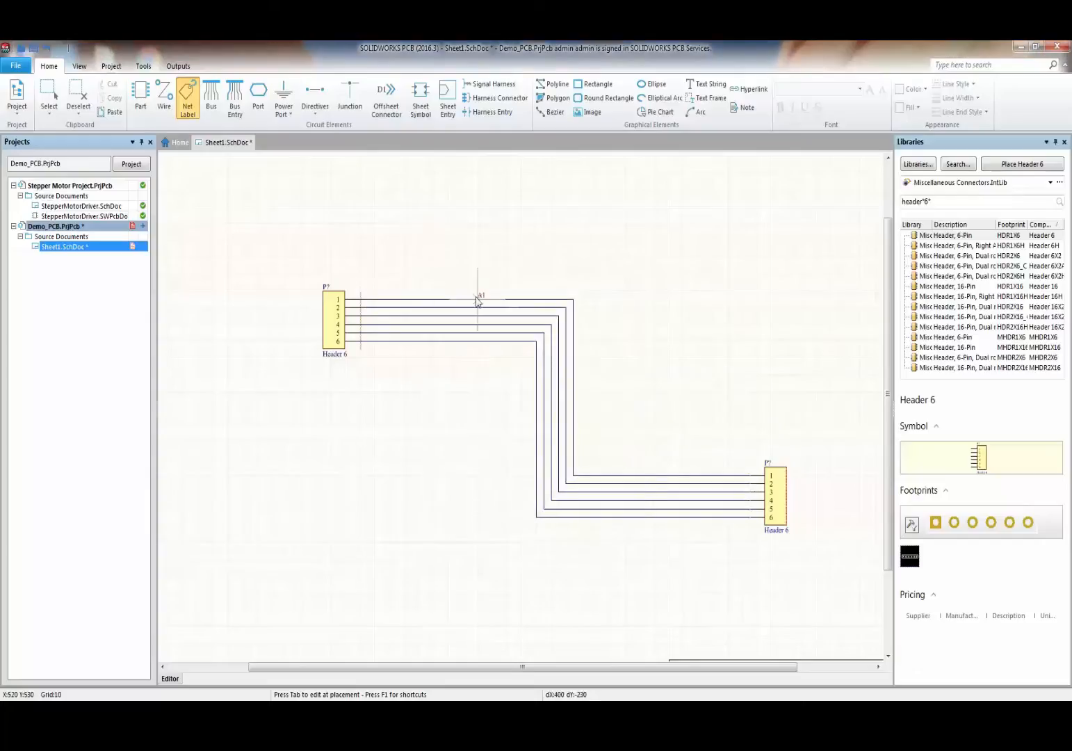
click(478, 299)
click(478, 309)
click(485, 317)
click(479, 325)
click(479, 333)
click(479, 341)
key(Escape)
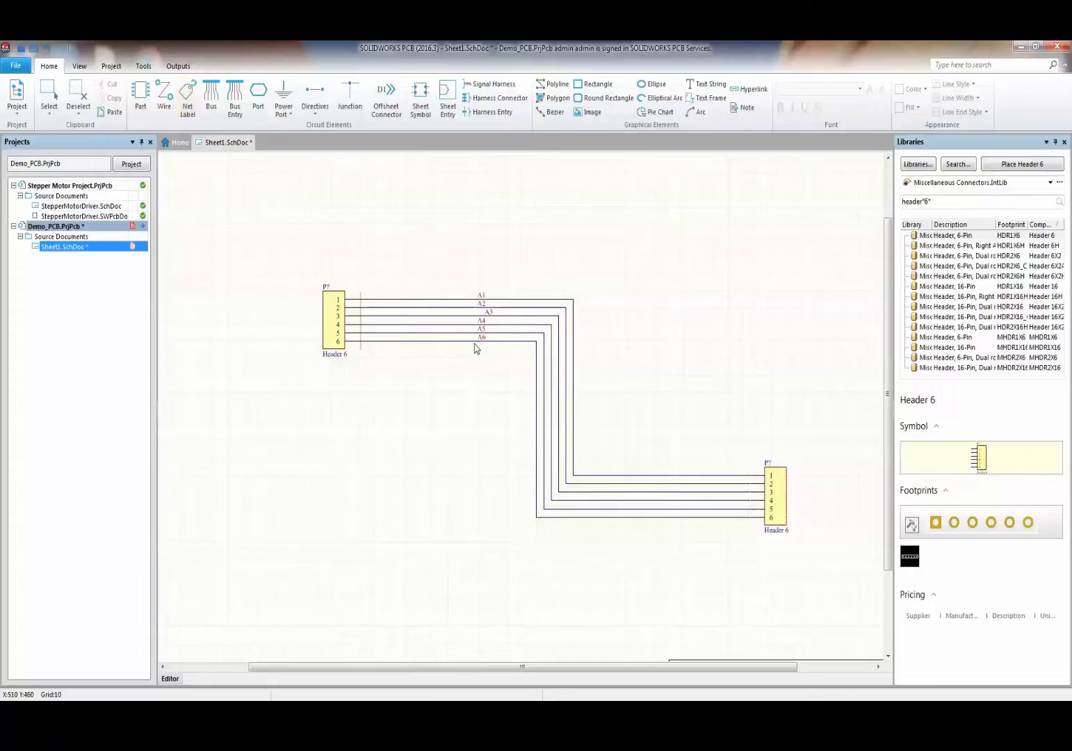
- Drag the A3 label into line with the other net labels
ctrl+scroll(490, 309, up, 3)
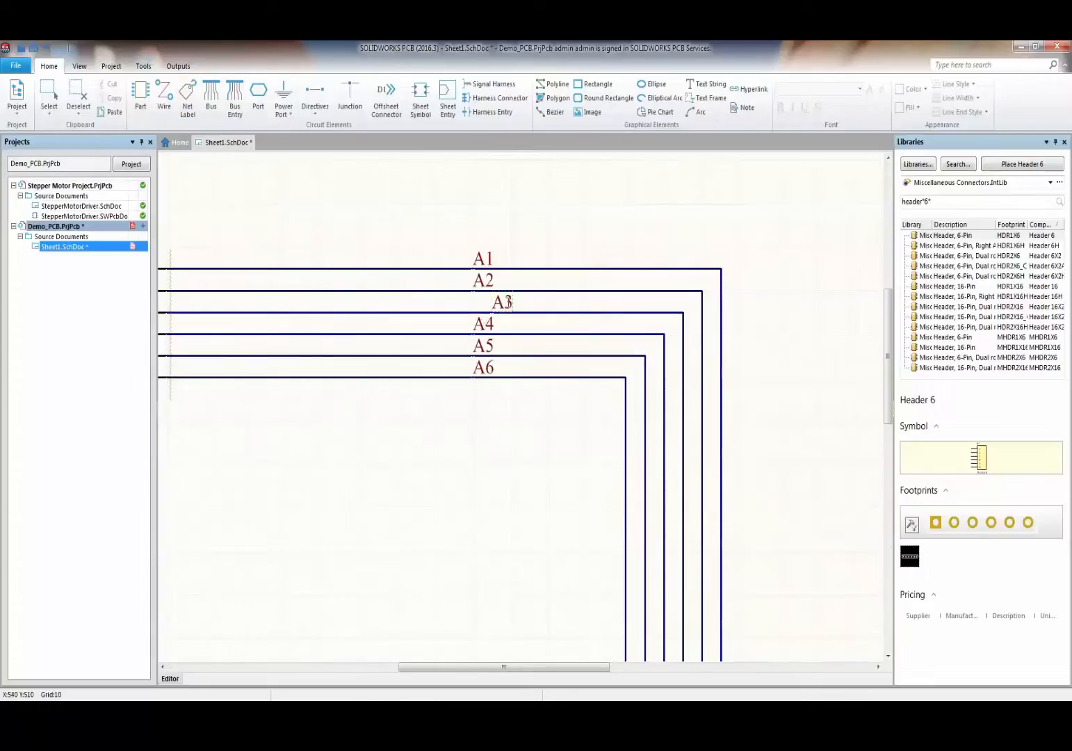
drag(508, 301, 474, 313)
click(474, 435)
ctrl+scroll(520, 431, down, 3)
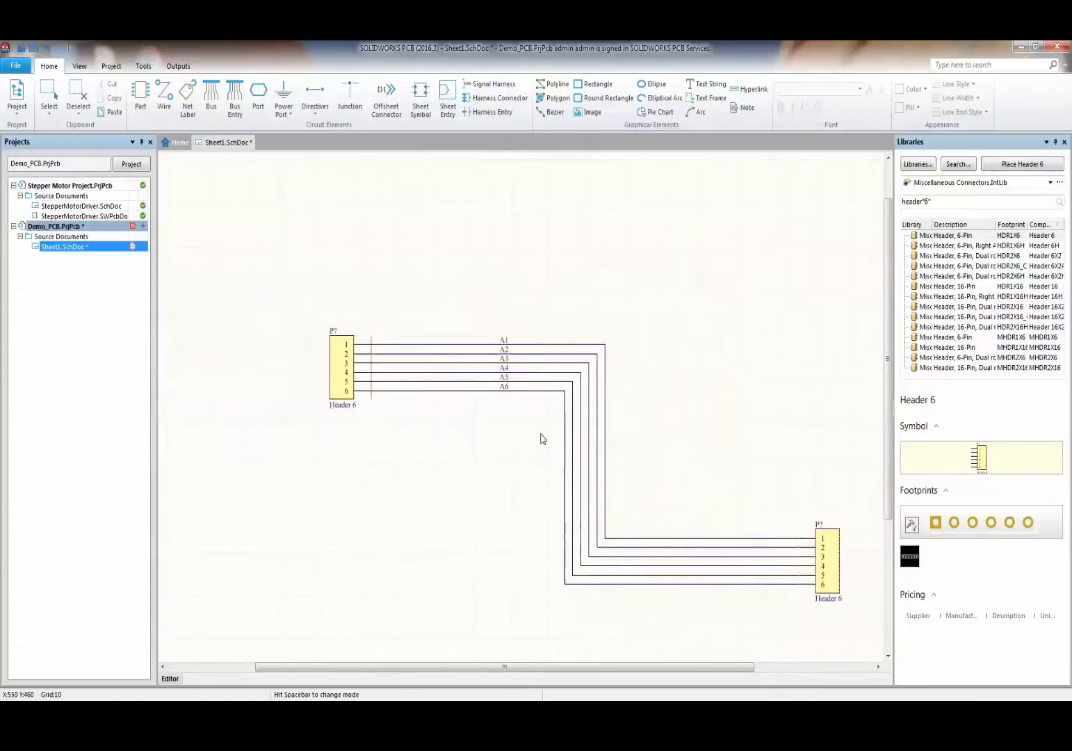
ctrl+scroll(543, 438, down, 2)
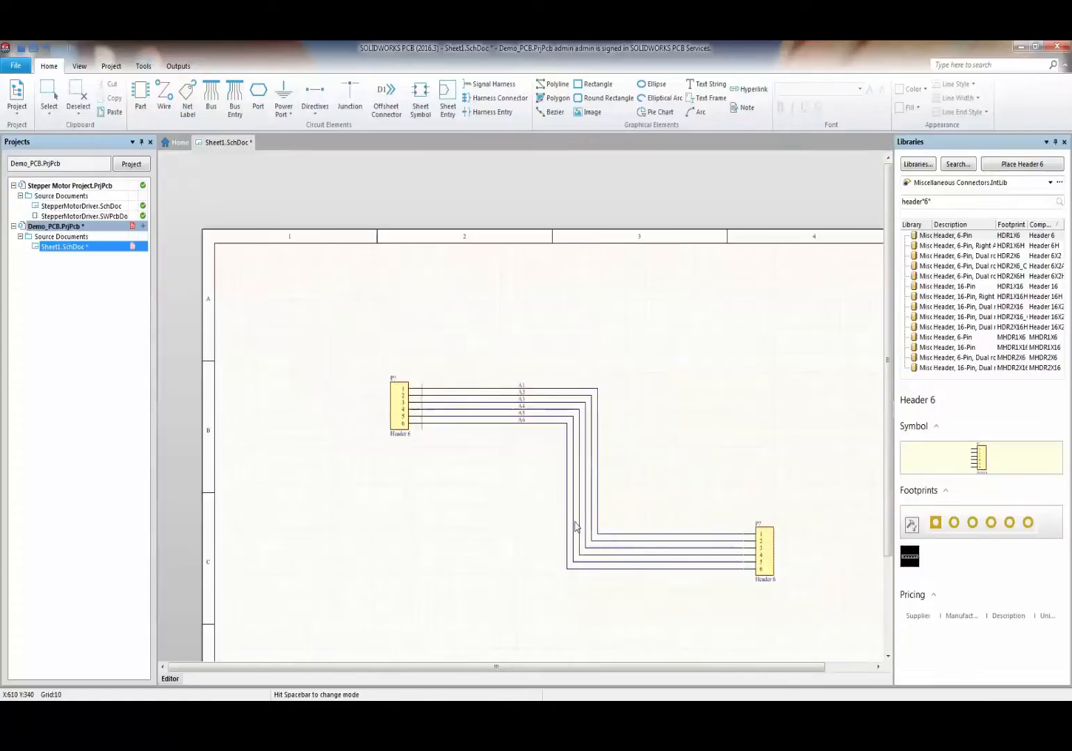
- Switch to Miscellaneous Devices.IntLib, search 'res', and pick up Res Adj2
click(1029, 183)
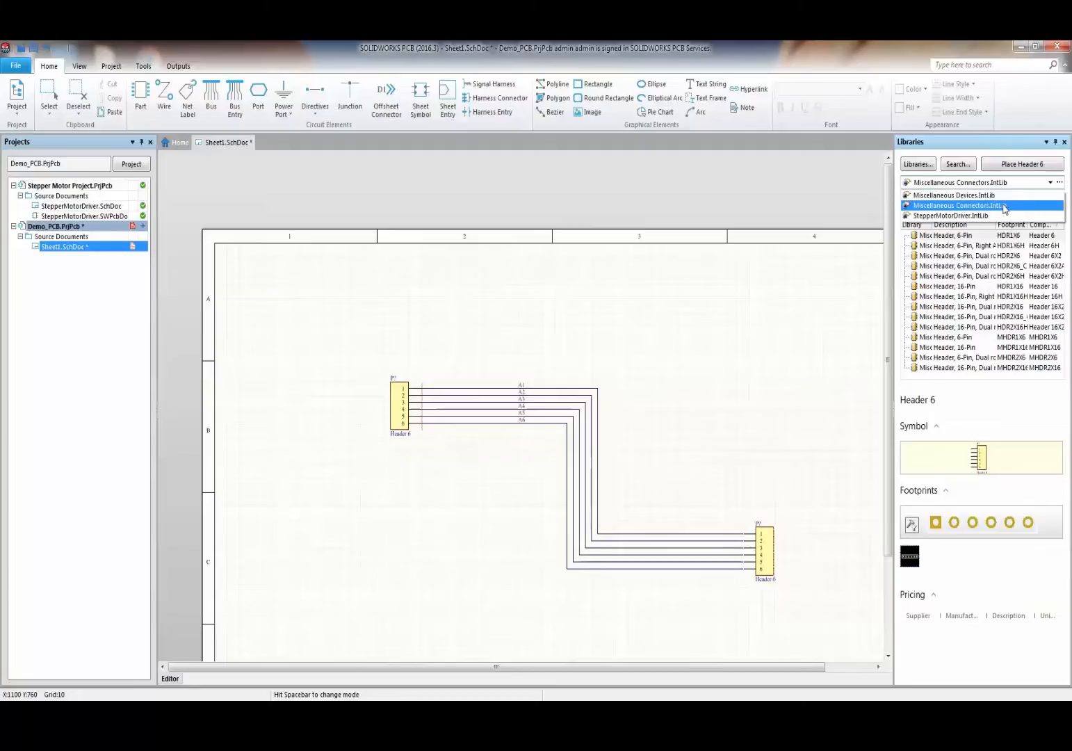
click(987, 196)
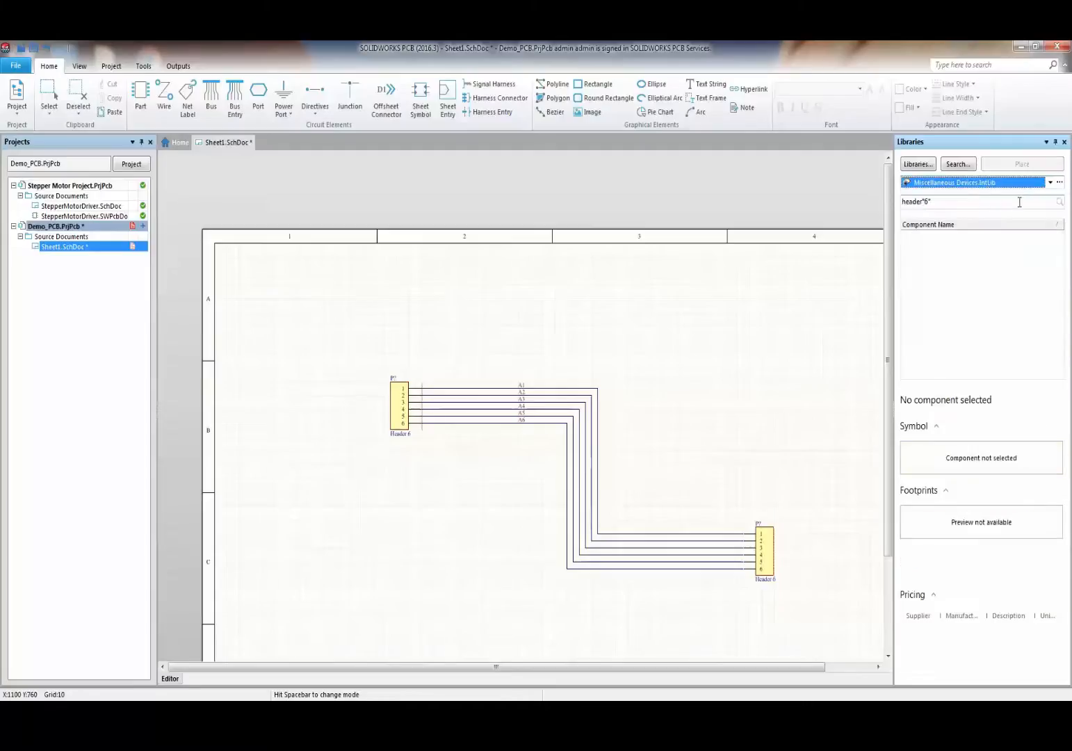
click(1019, 201)
key(BackSpace)
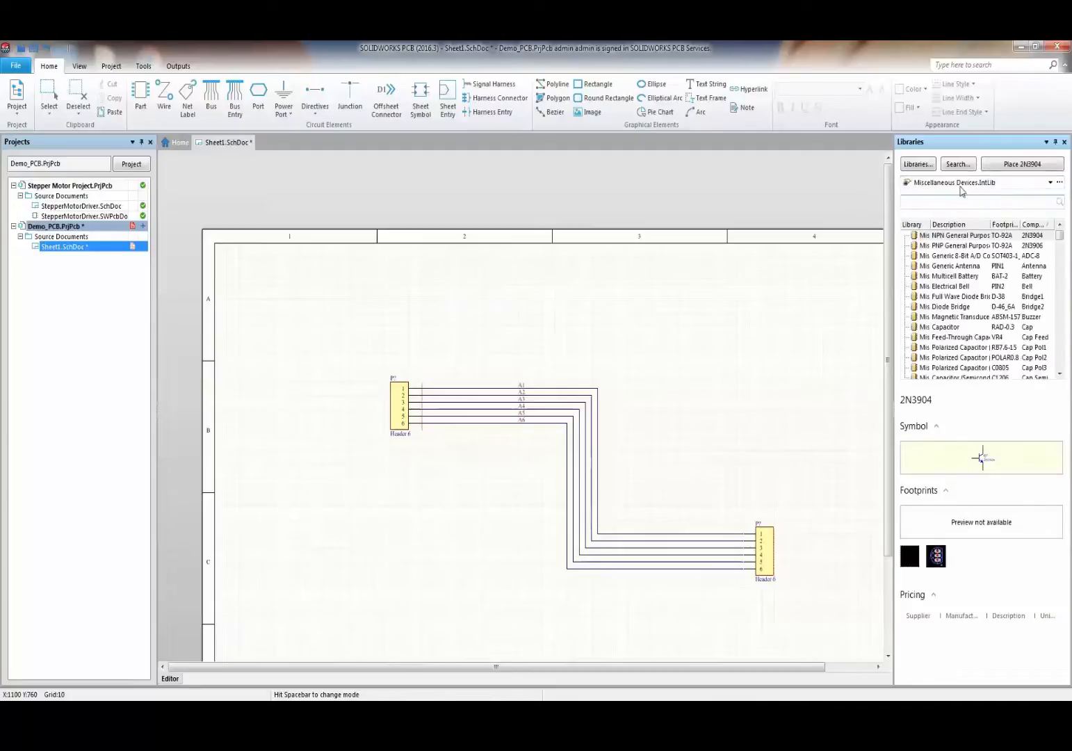
text(res)
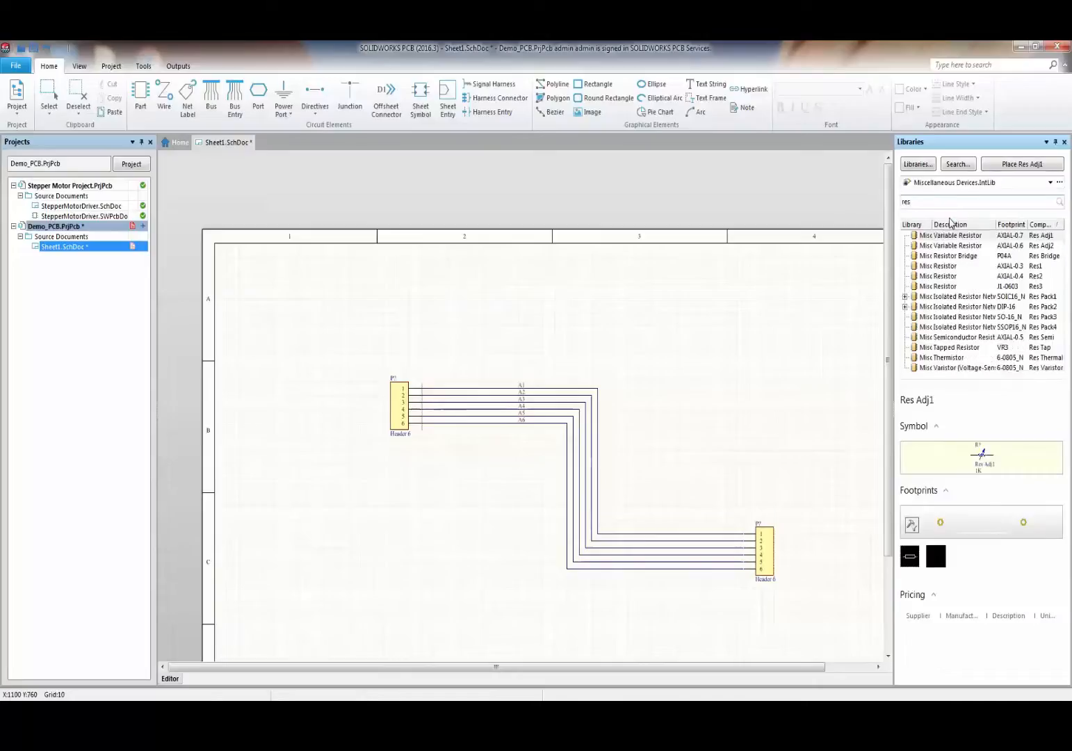
click(959, 245)
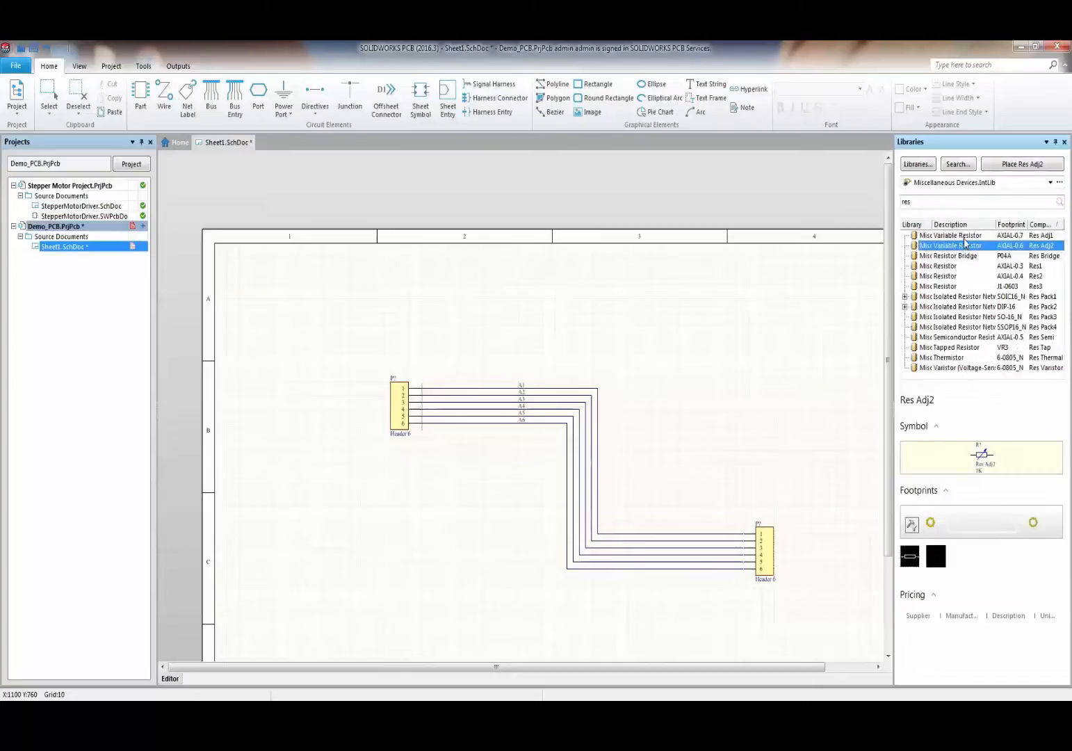
double_click(947, 247)
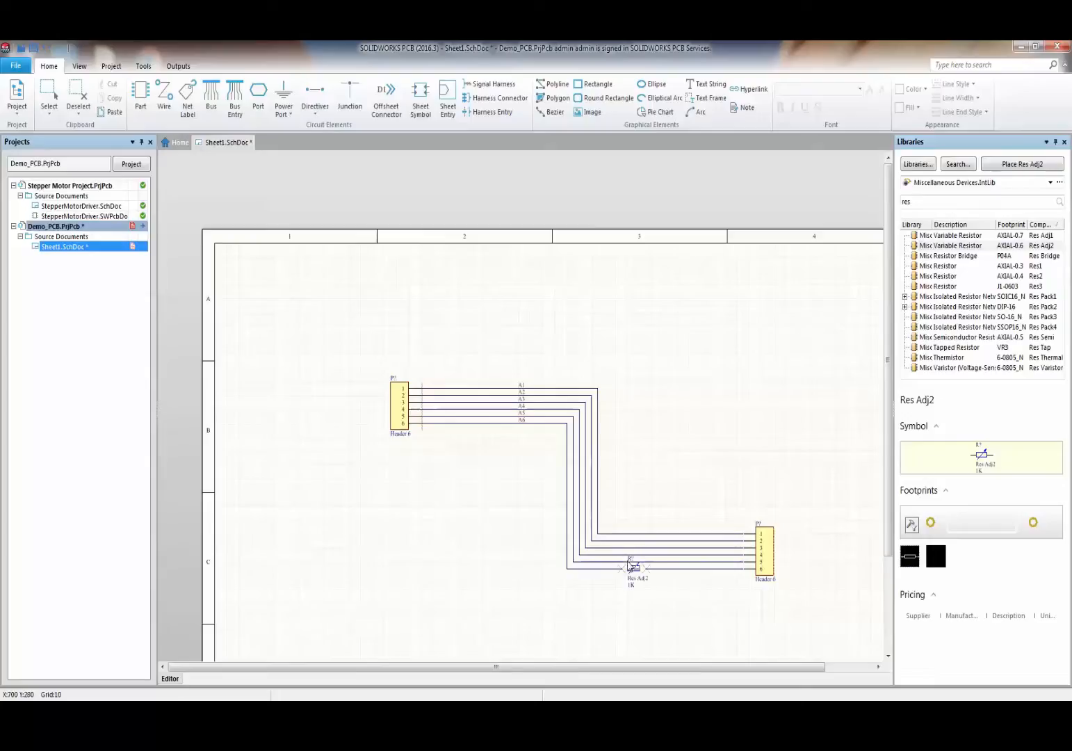
- Place the 1K Res Adj2 on the bottom pin-6 wire and move its label and body lower
click(628, 568)
ctrl+scroll(647, 557, up, 4)
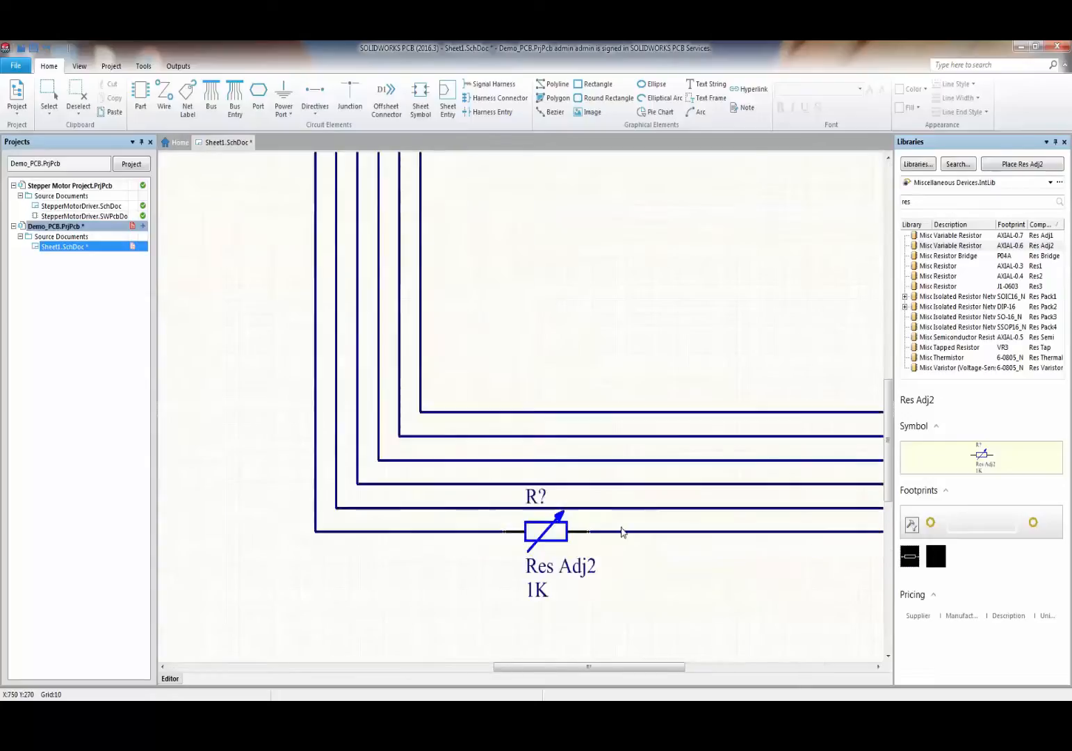
scroll(598, 535, down, 3)
ctrl+scroll(570, 439, down, 2)
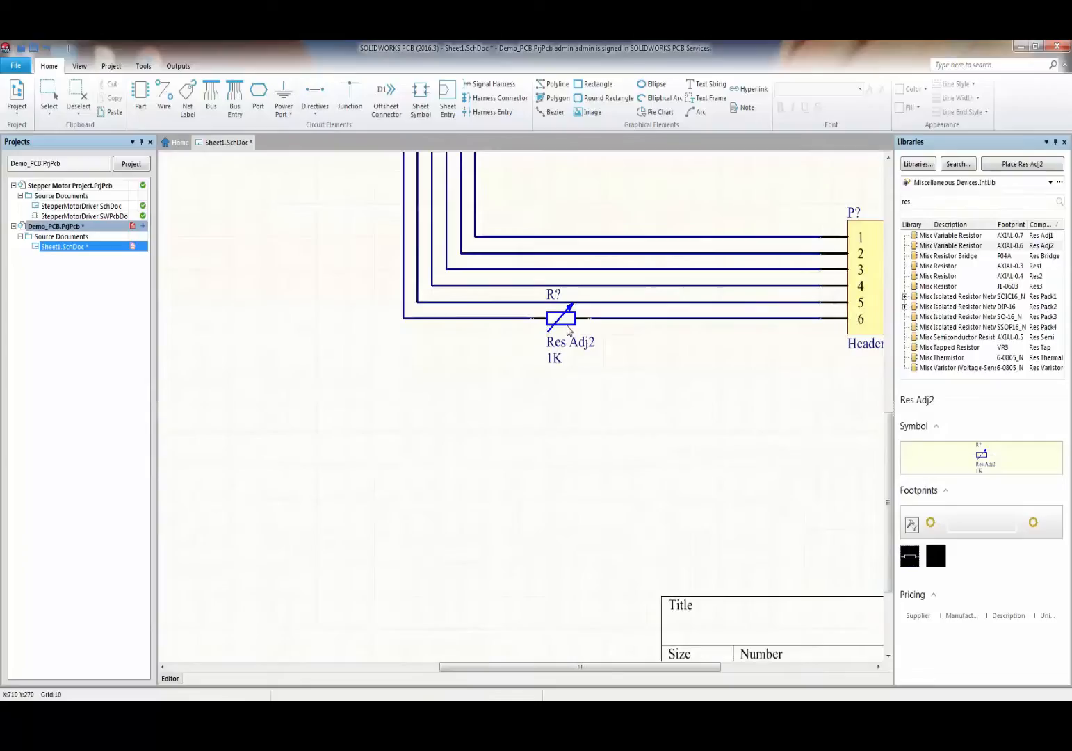
drag(570, 339, 586, 371)
ctrl+drag(559, 325, 536, 356)
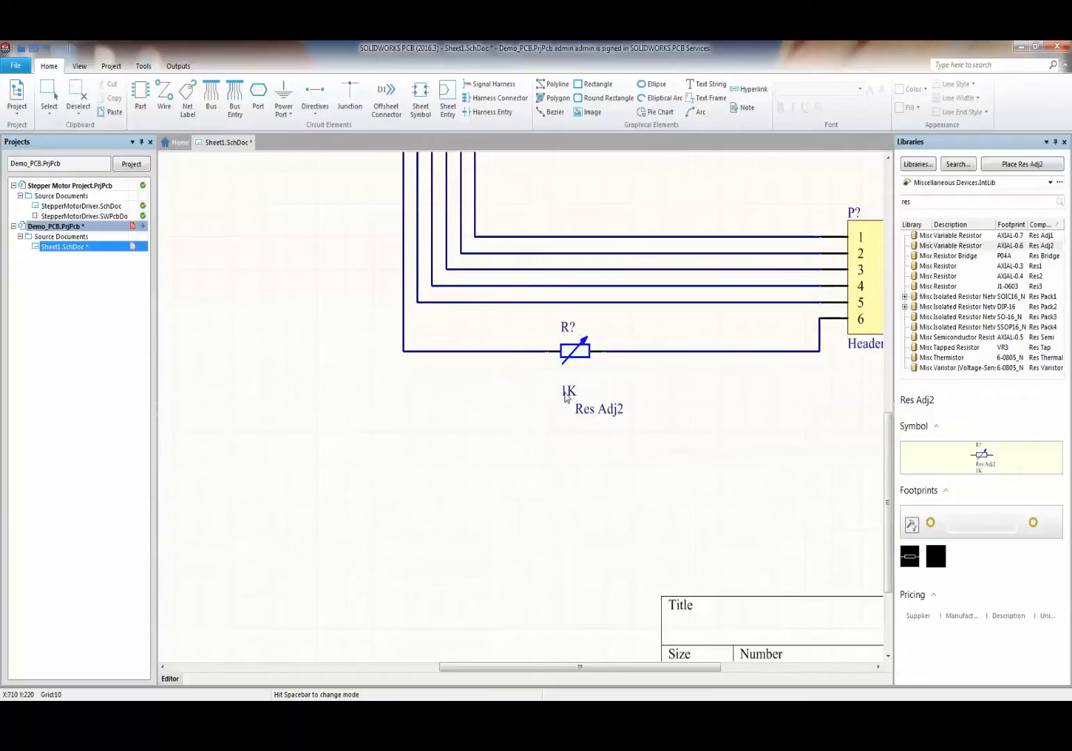
click(580, 353)
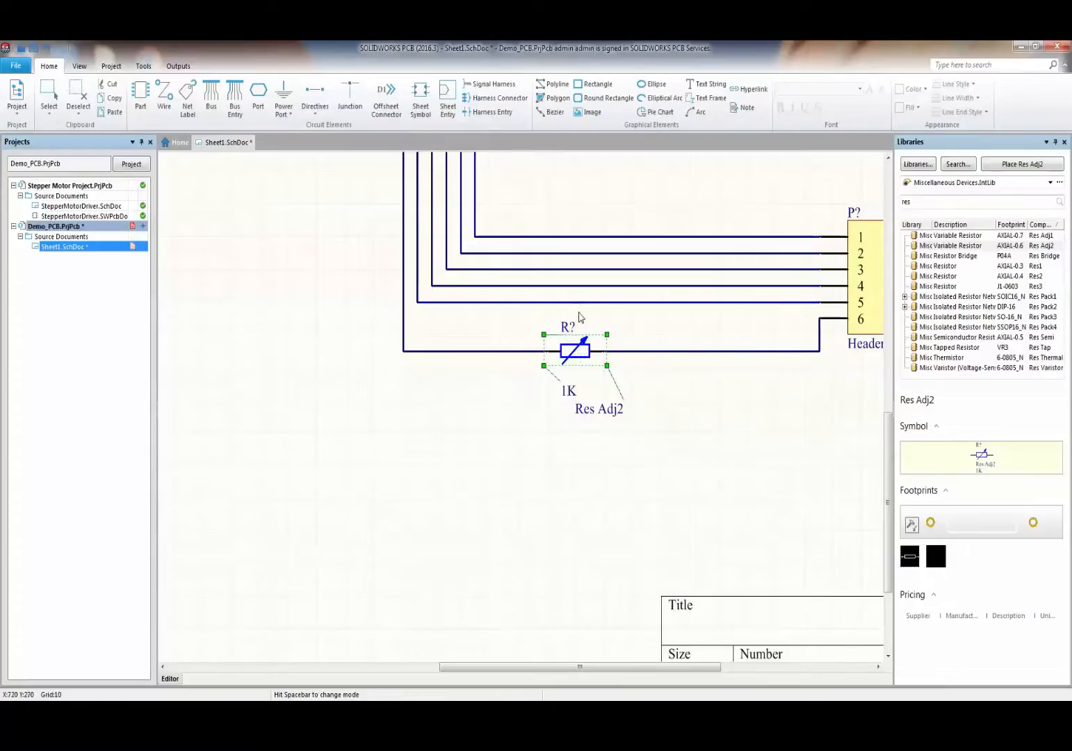
click(406, 438)
ctrl+scroll(370, 335, down, 1)
ctrl+scroll(370, 336, up, 1)
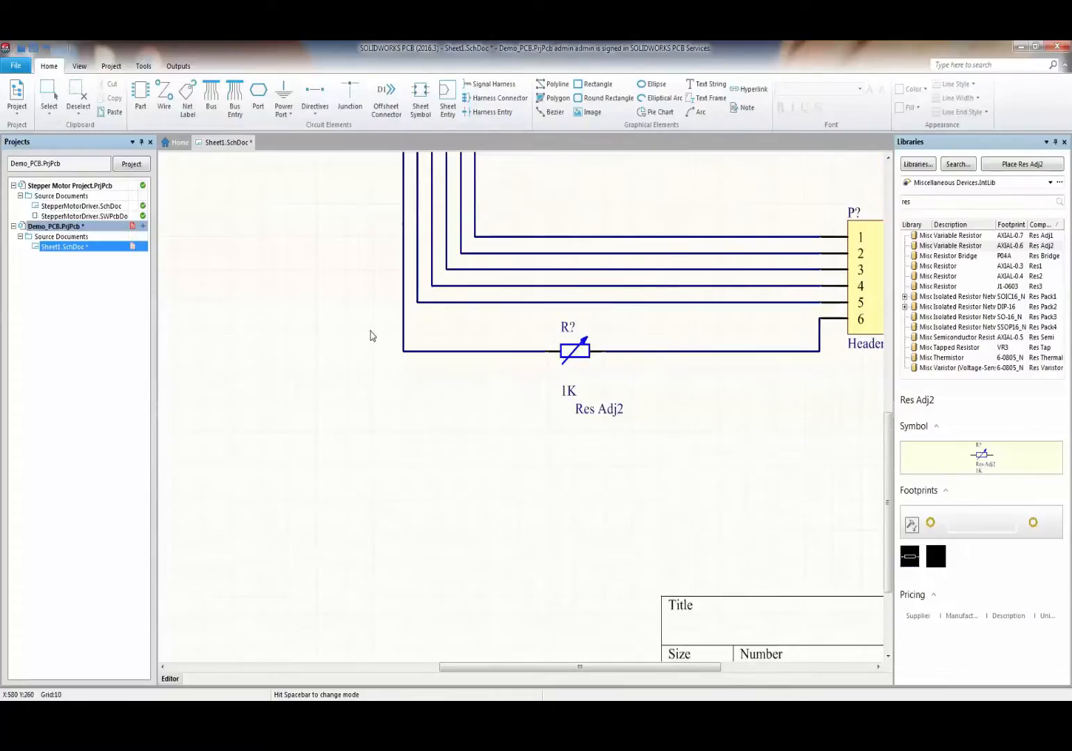
ctrl+scroll(392, 327, down, 3)
scroll(393, 323, up, 2)
ctrl+scroll(256, 317, up, 5)
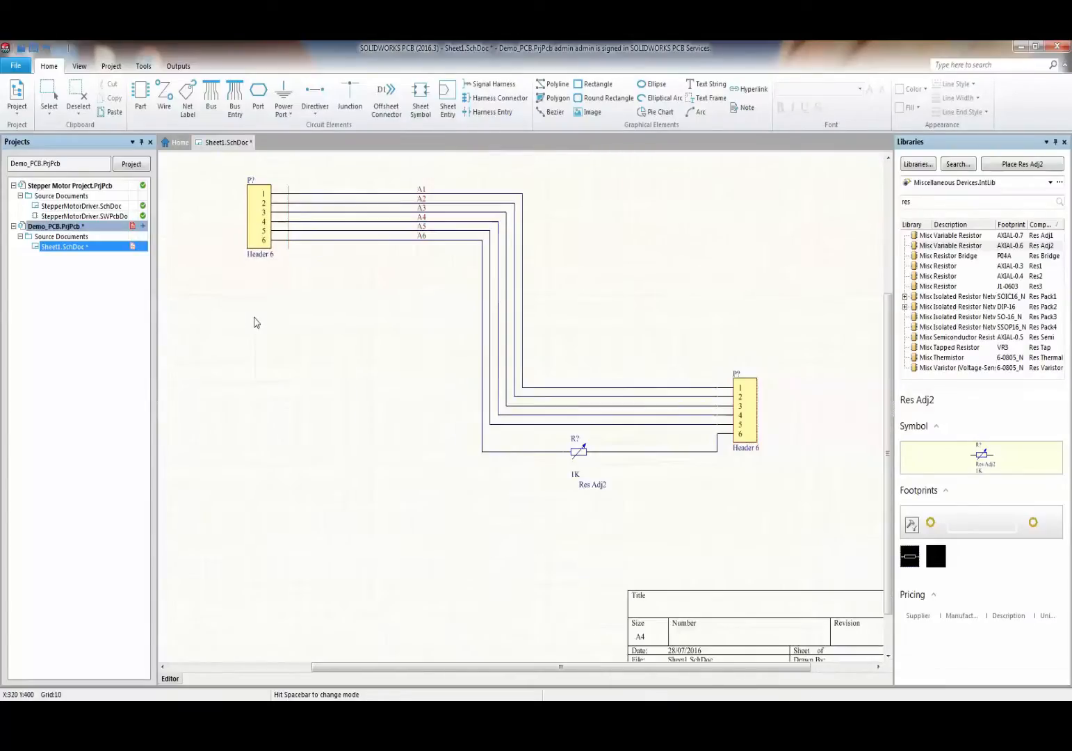
shift+scroll(303, 280, up, 1)
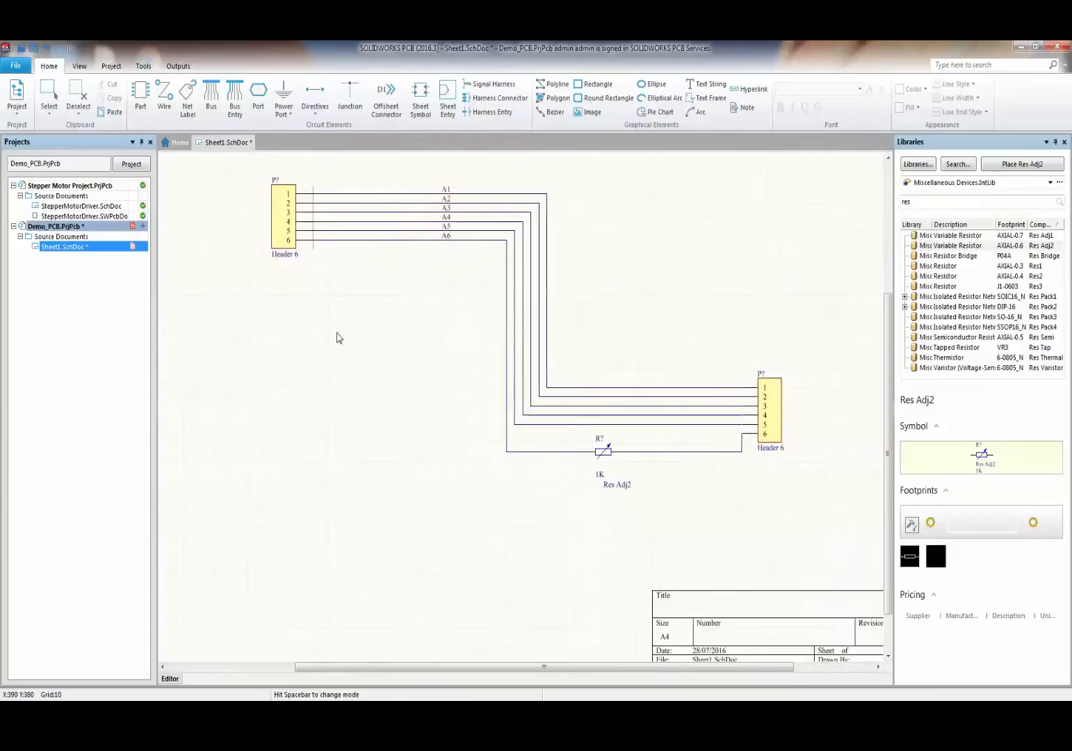
- Place a port labelled Port left of the header wiring using the PR shortcut
key(p)
key(r)
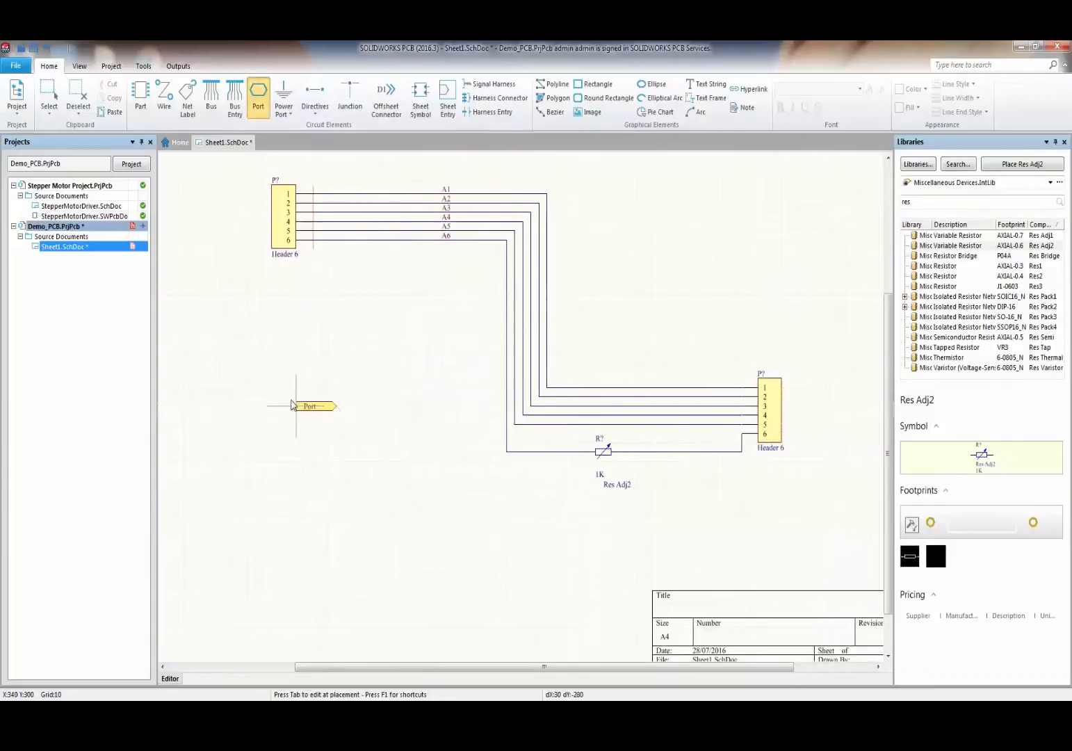
click(279, 369)
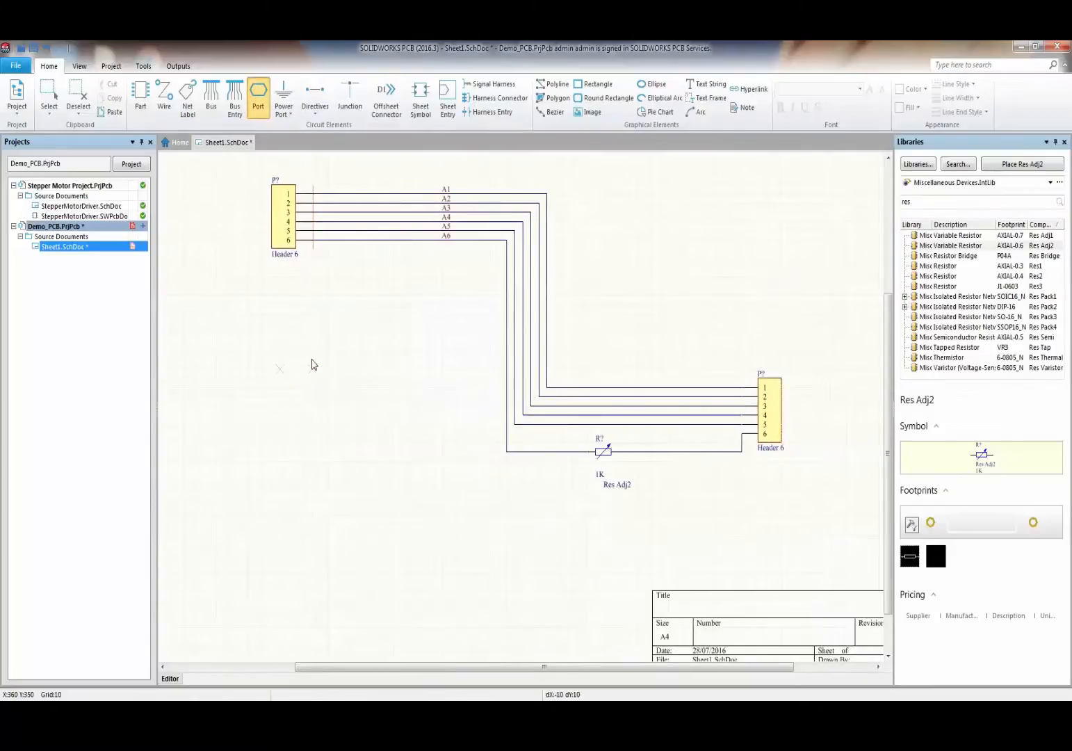
click(321, 370)
right_click(367, 400)
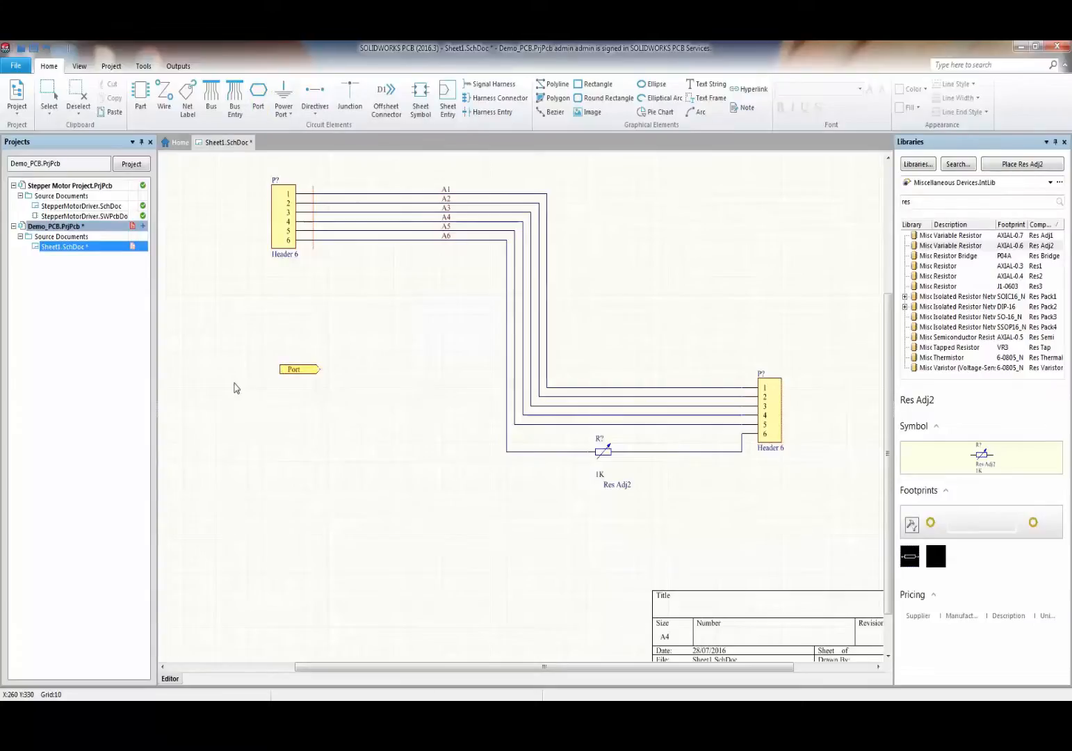
- Save Sheet1.SchDoc under its default file name
right_click(63, 251)
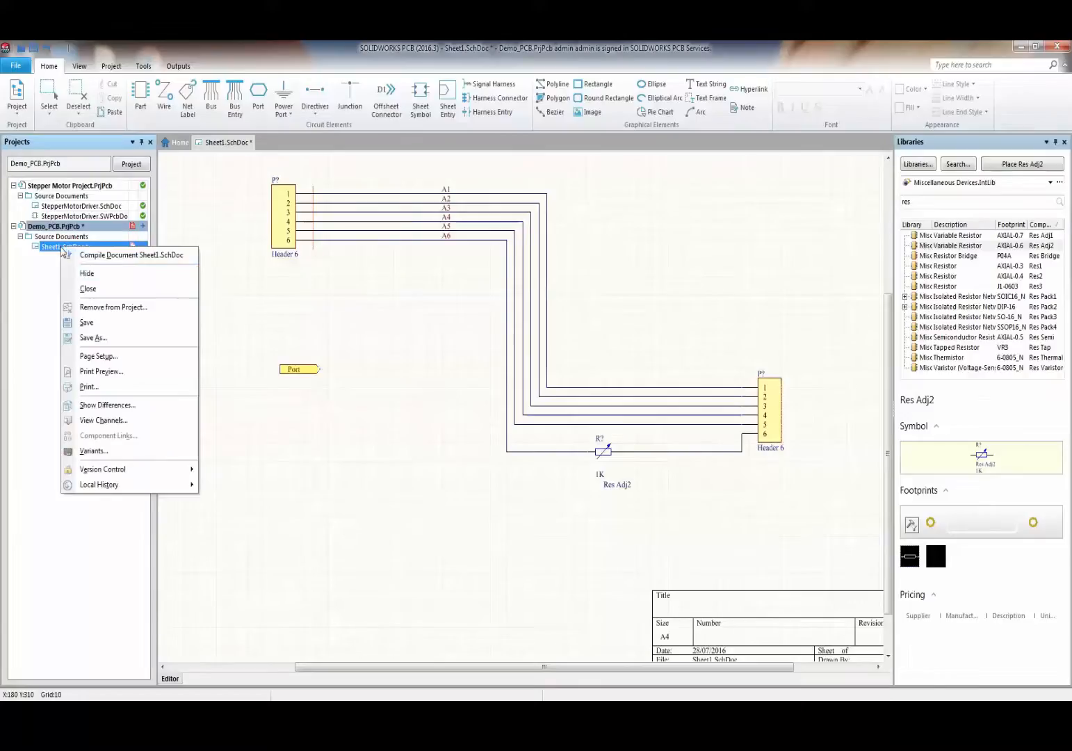
click(76, 323)
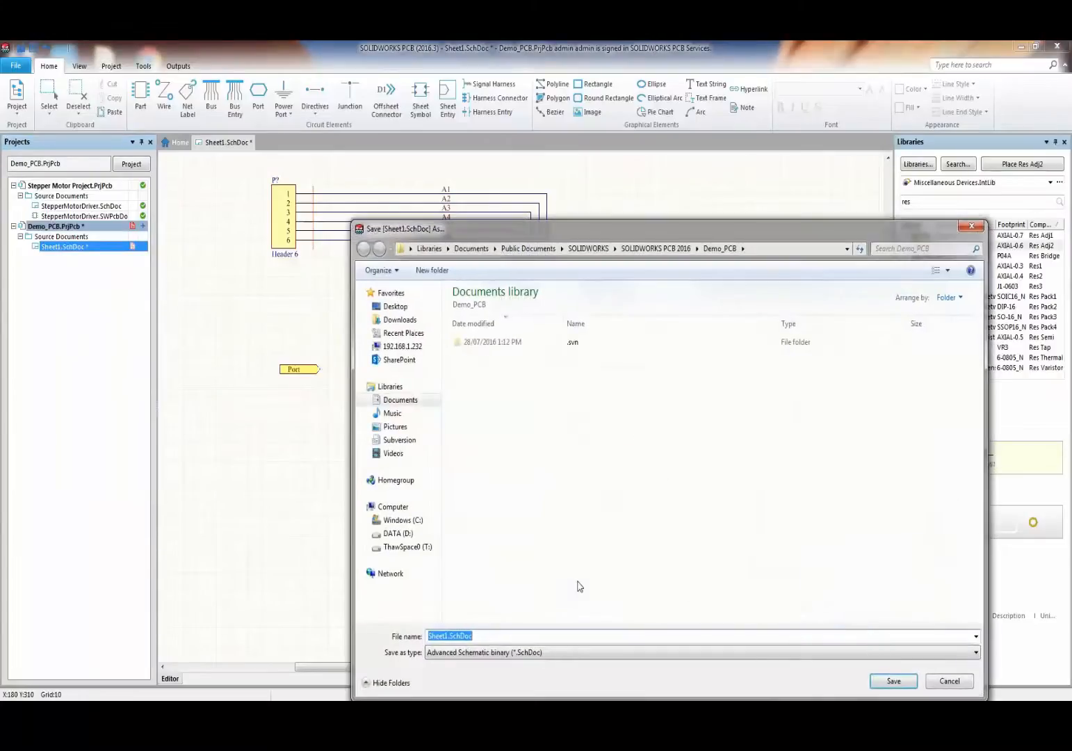
click(874, 680)
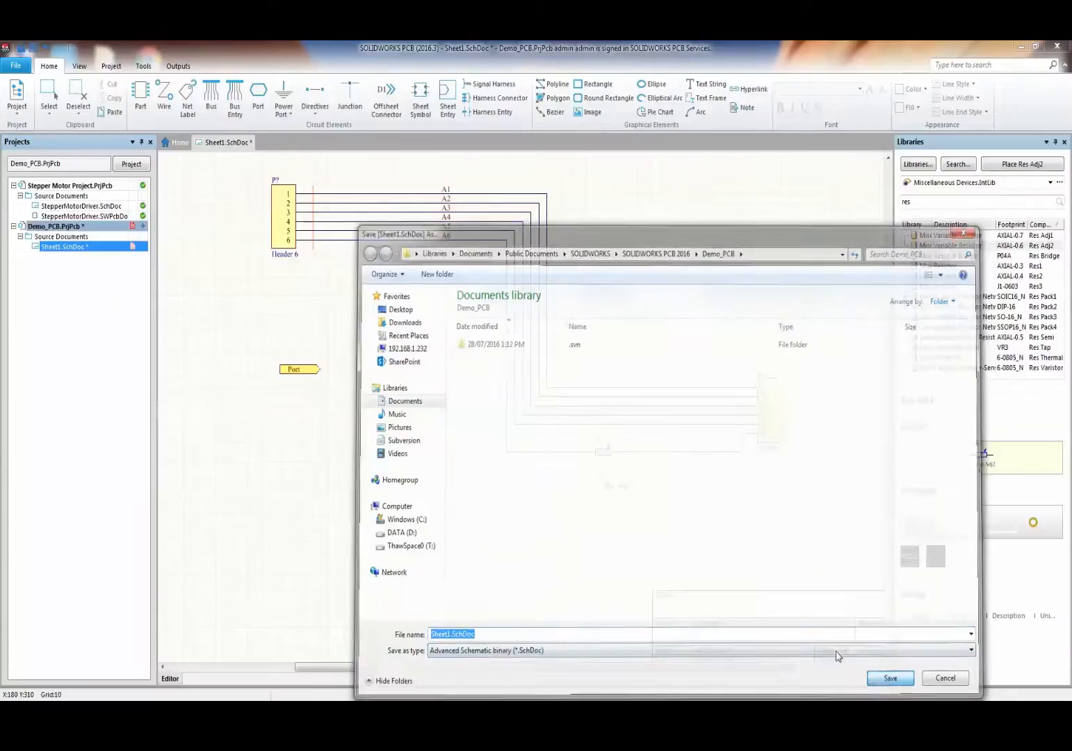
- Save the Demo_PCB project and widen the Projects panel
right_click(97, 229)
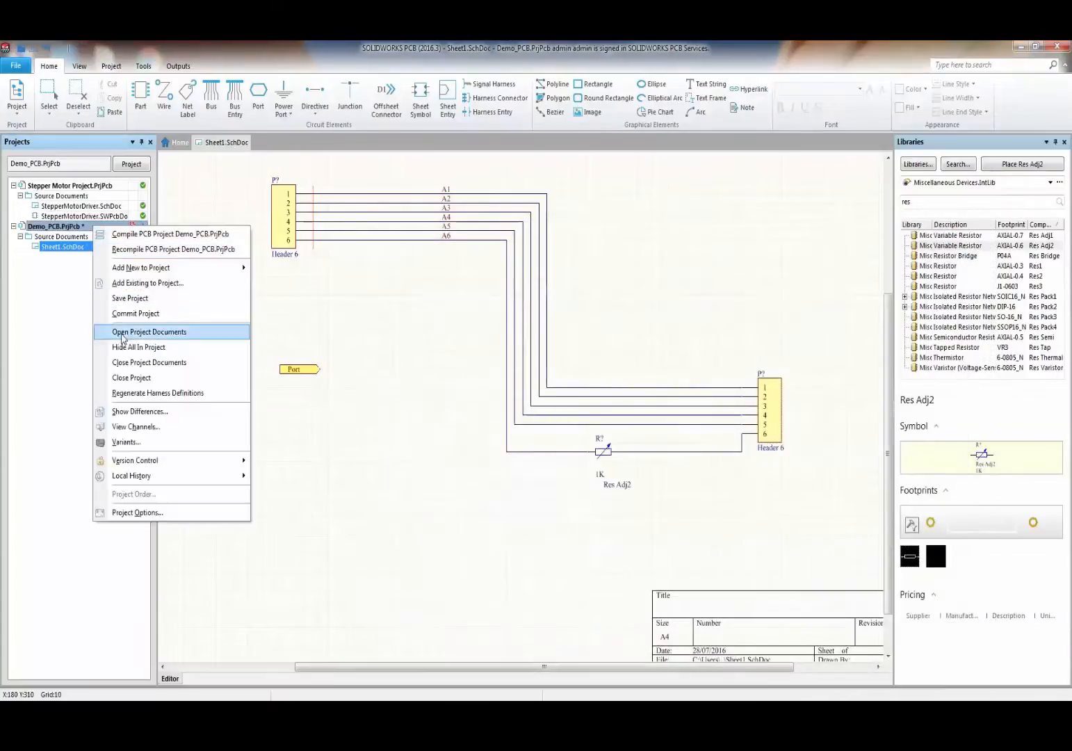
click(129, 297)
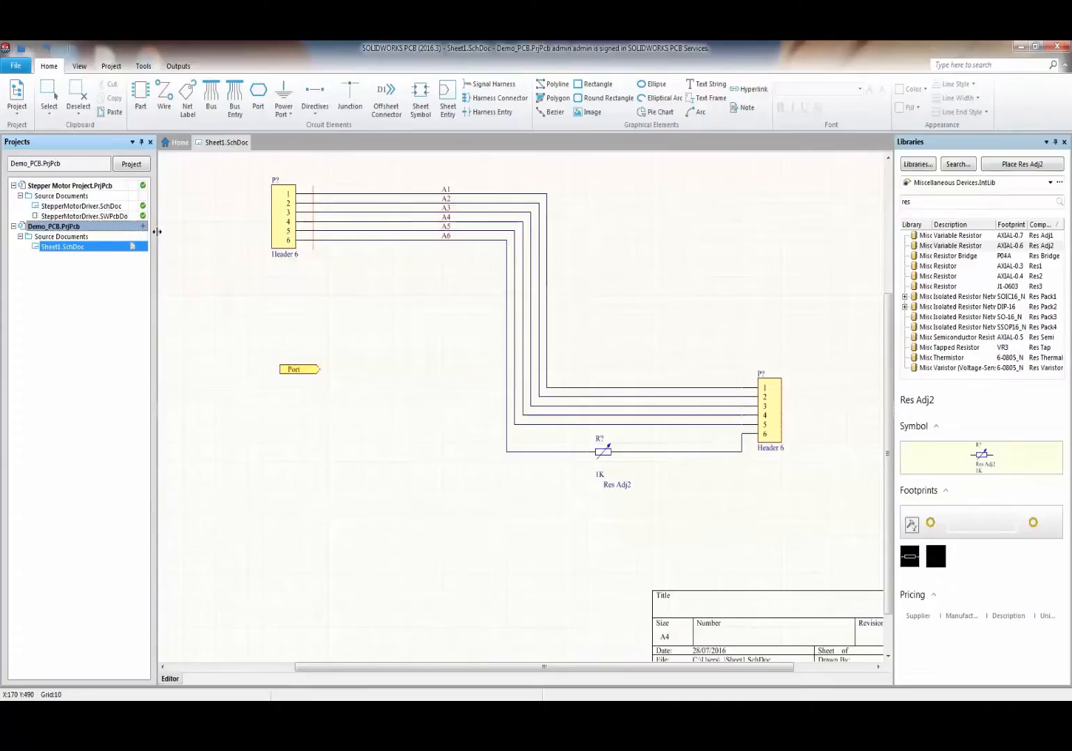
drag(157, 232, 204, 233)
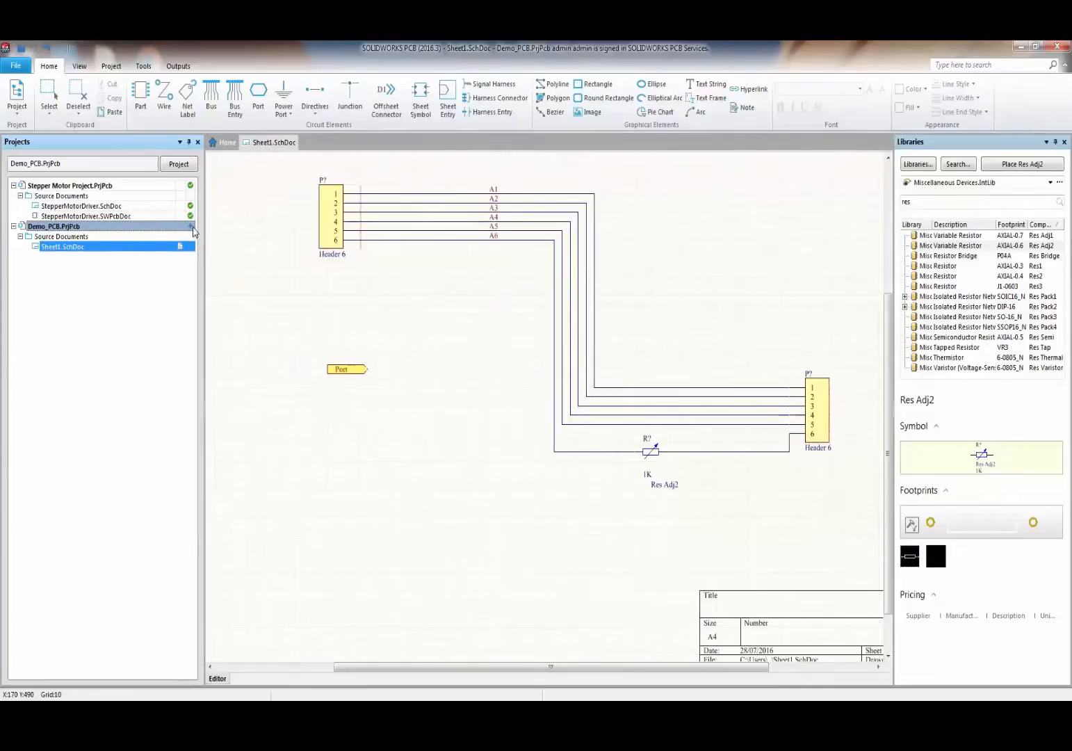
mouse_move(191, 230)
- Add a new blank schematic sheet to the Demo_PCB project
right_click(100, 227)
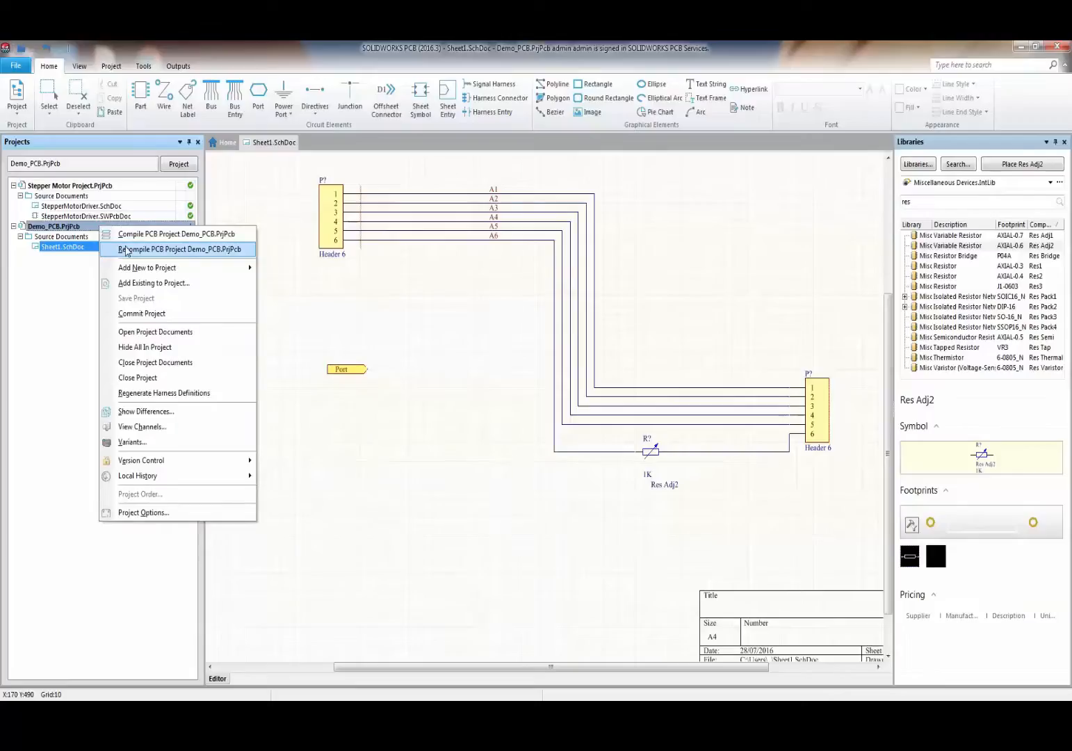
mouse_move(184, 273)
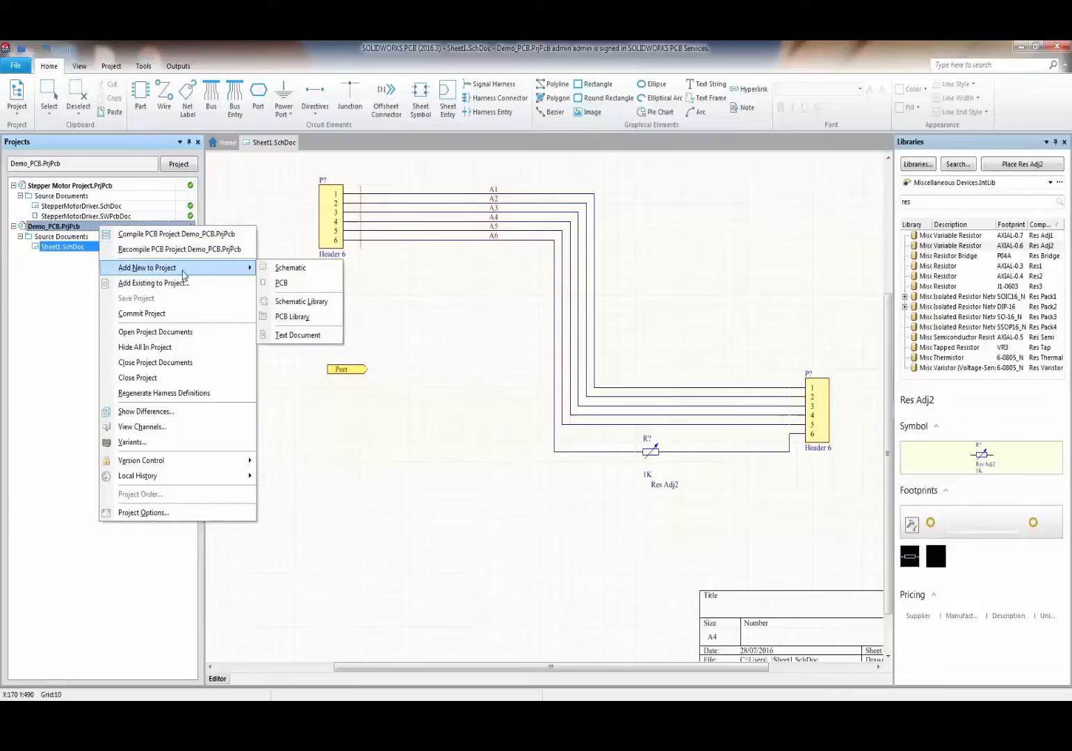
click(278, 268)
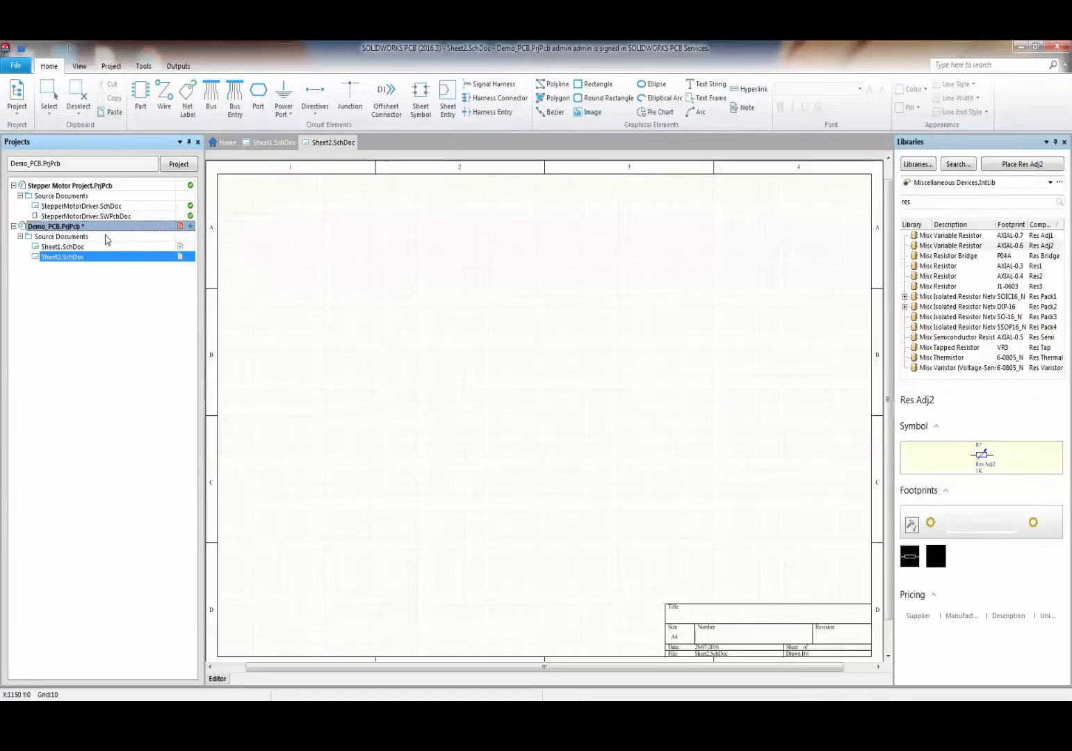
- Save the project, keeping the default name Sheet2.SchDoc for the new sheet
right_click(102, 227)
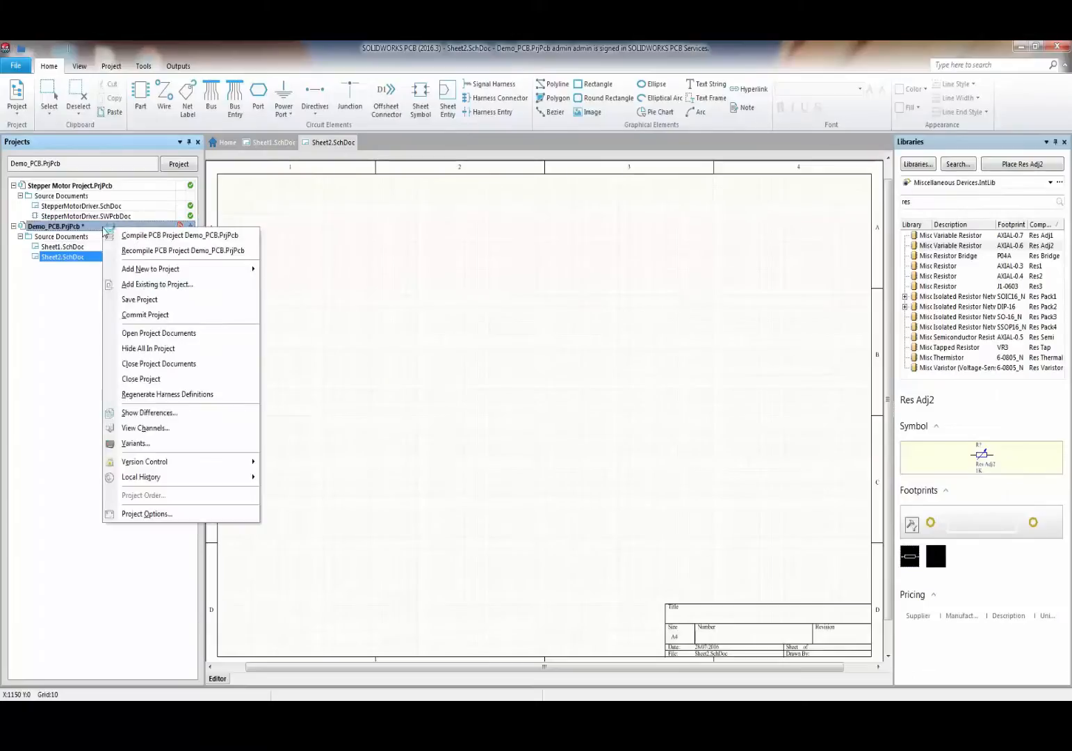
click(131, 301)
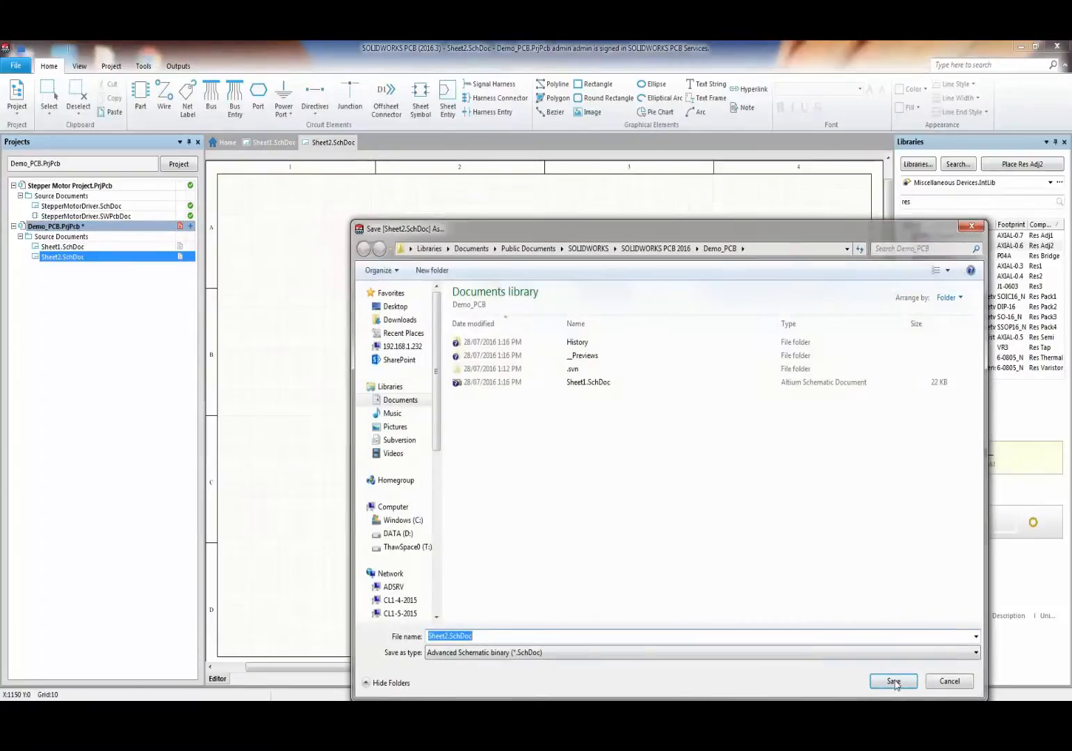
click(893, 681)
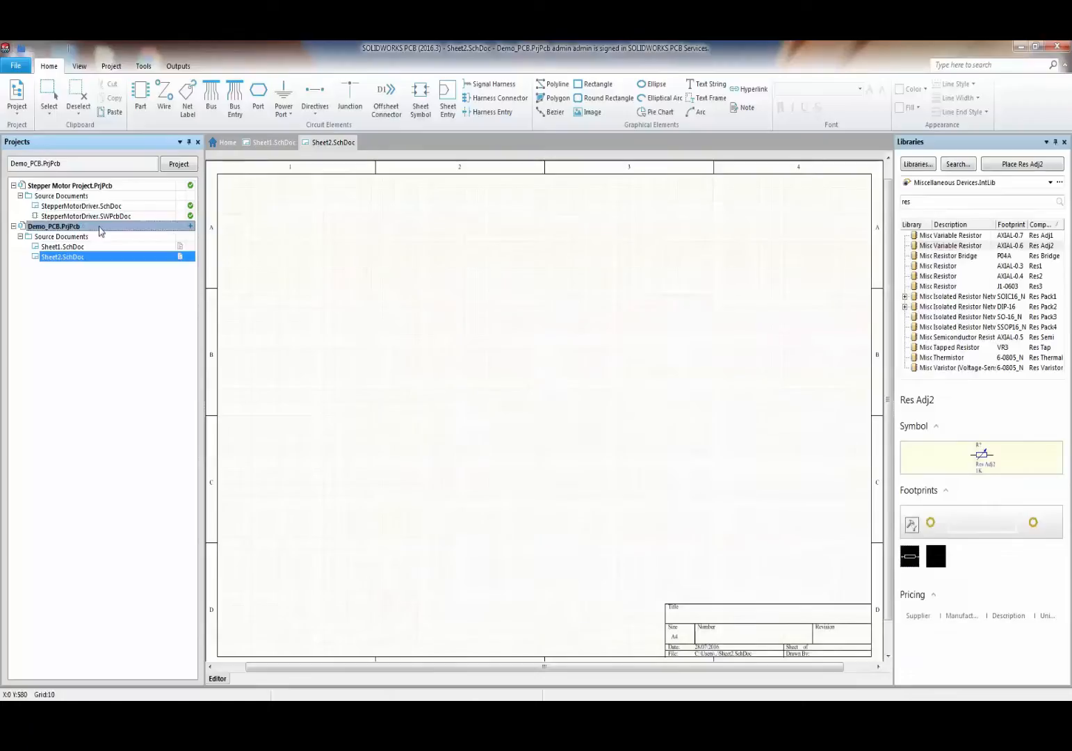
- Commit Demo_PCB.PrjPcb, Sheet1.SchDoc and Sheet2.SchDoc with the comment 'First Commit'
right_click(101, 230)
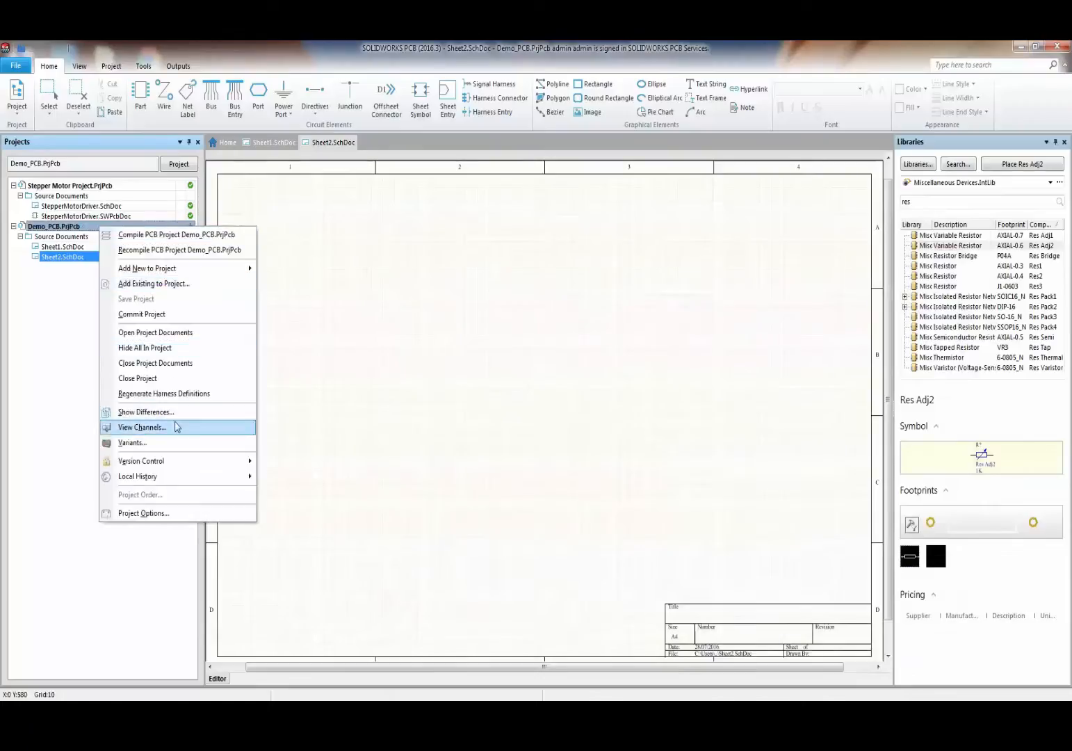
click(142, 314)
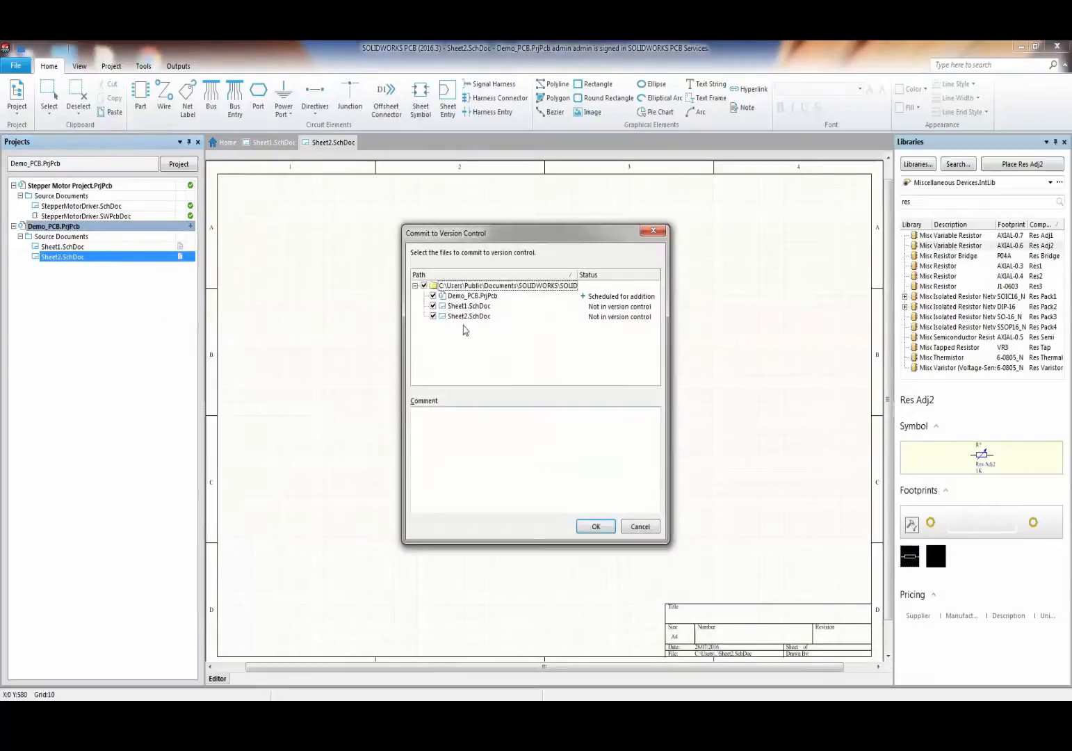
click(512, 422)
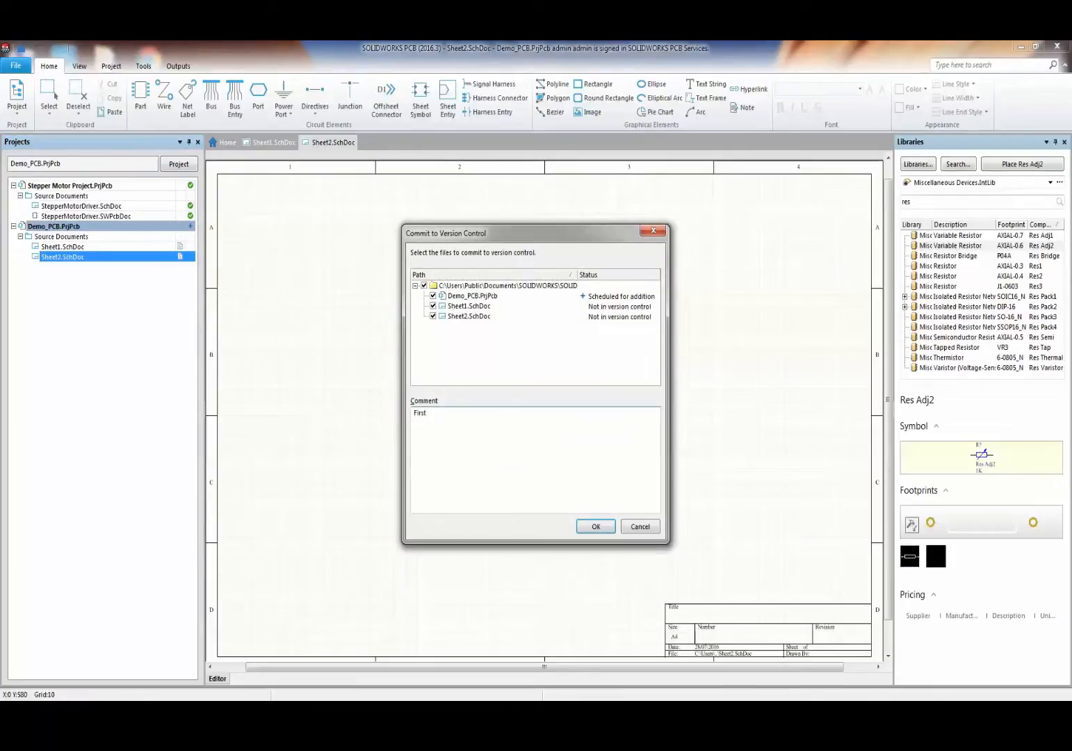
text(First Commit)
click(602, 529)
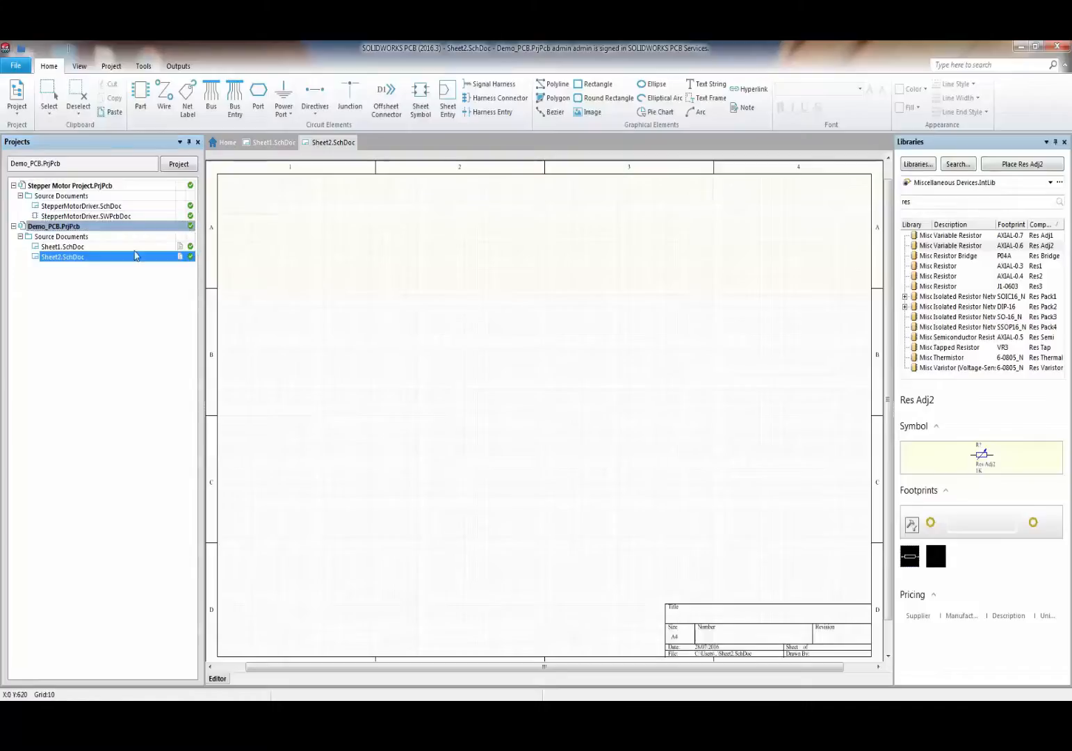
- Open Sheet2.SchDoc and place the U_Sheet1 sheet symbol created from Sheet1.SchDoc
double_click(100, 248)
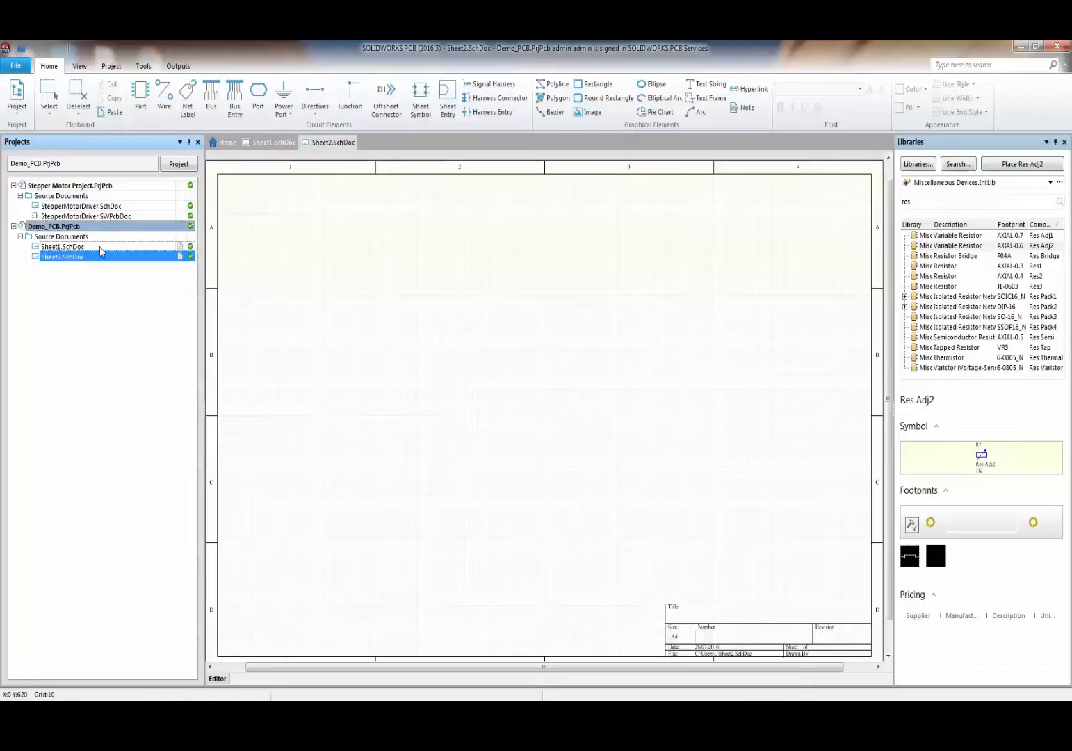
double_click(144, 257)
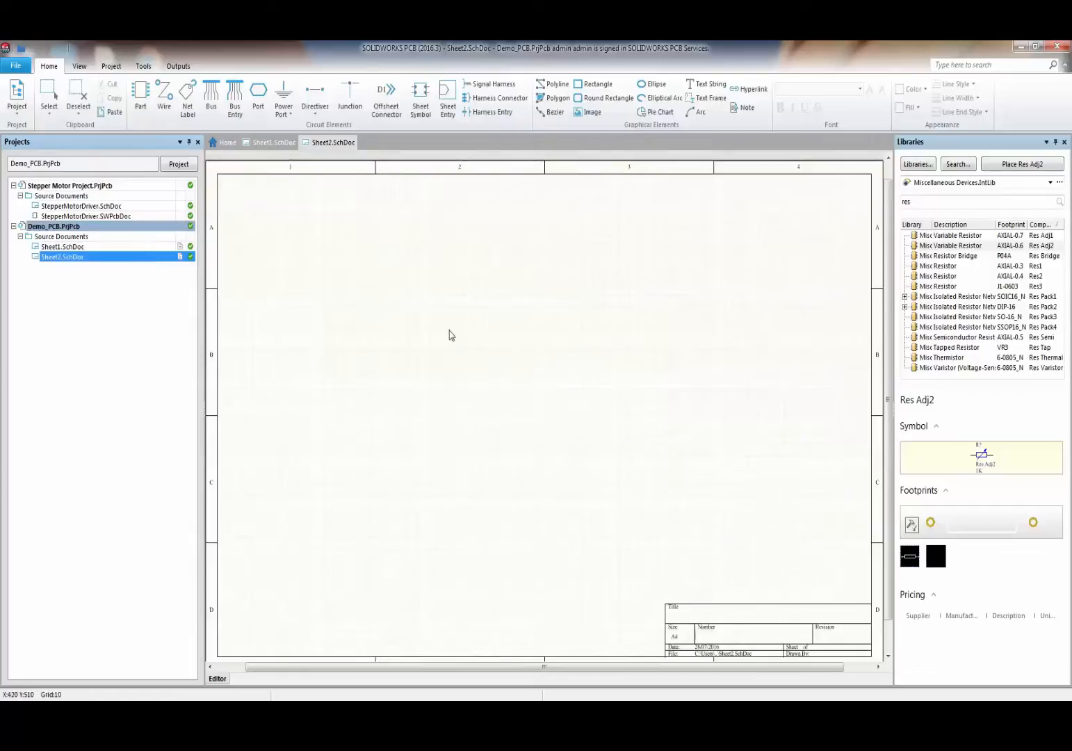
right_click(450, 334)
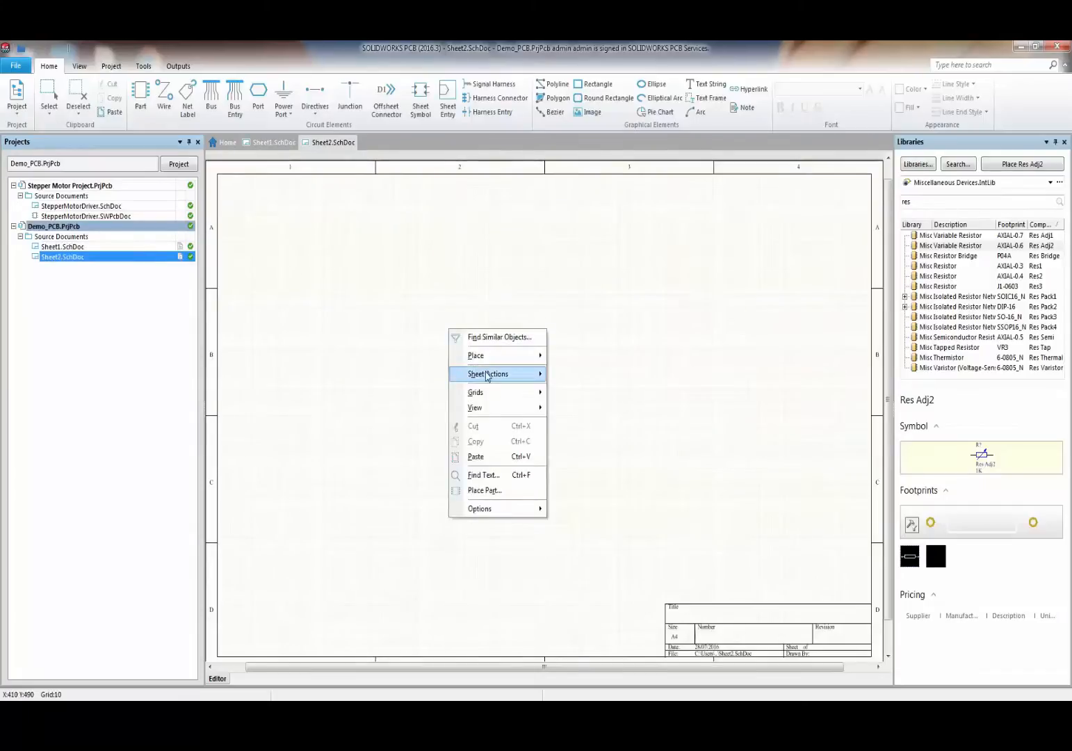
mouse_move(487, 376)
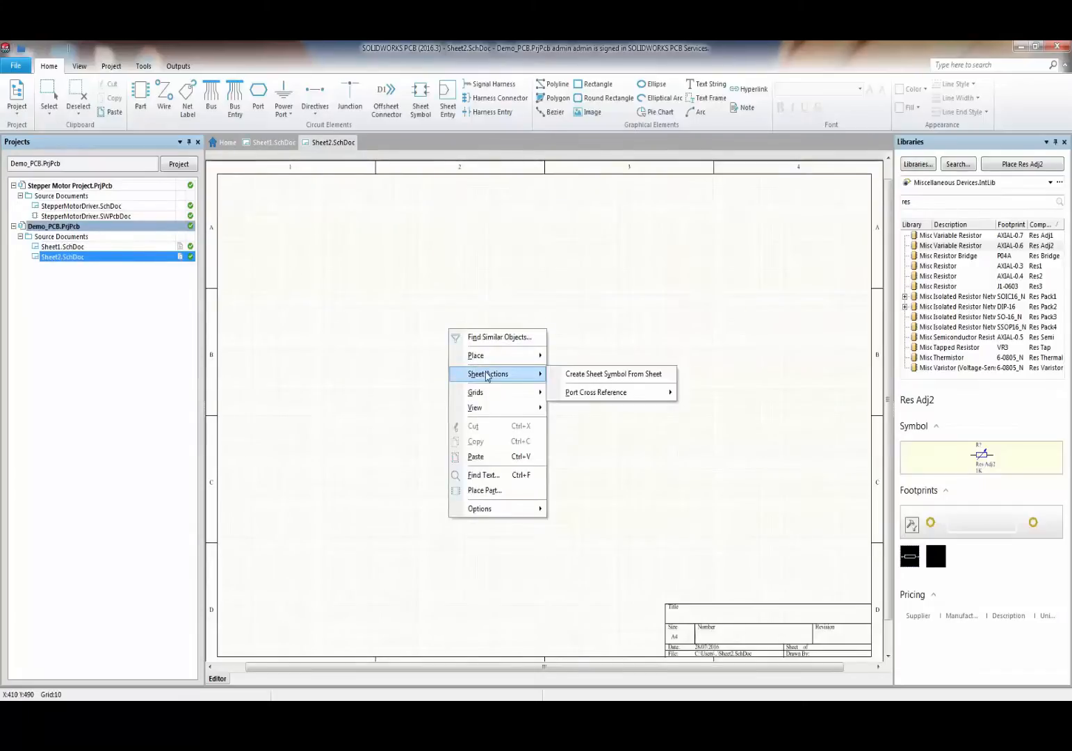
click(578, 374)
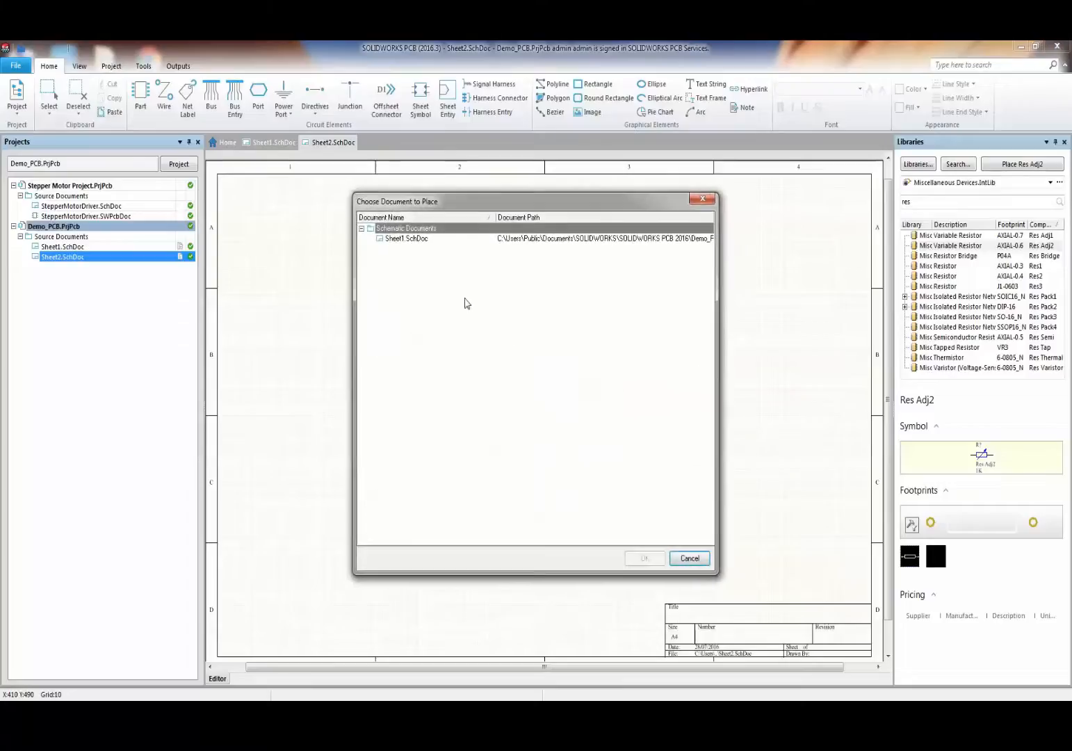
click(406, 239)
click(645, 558)
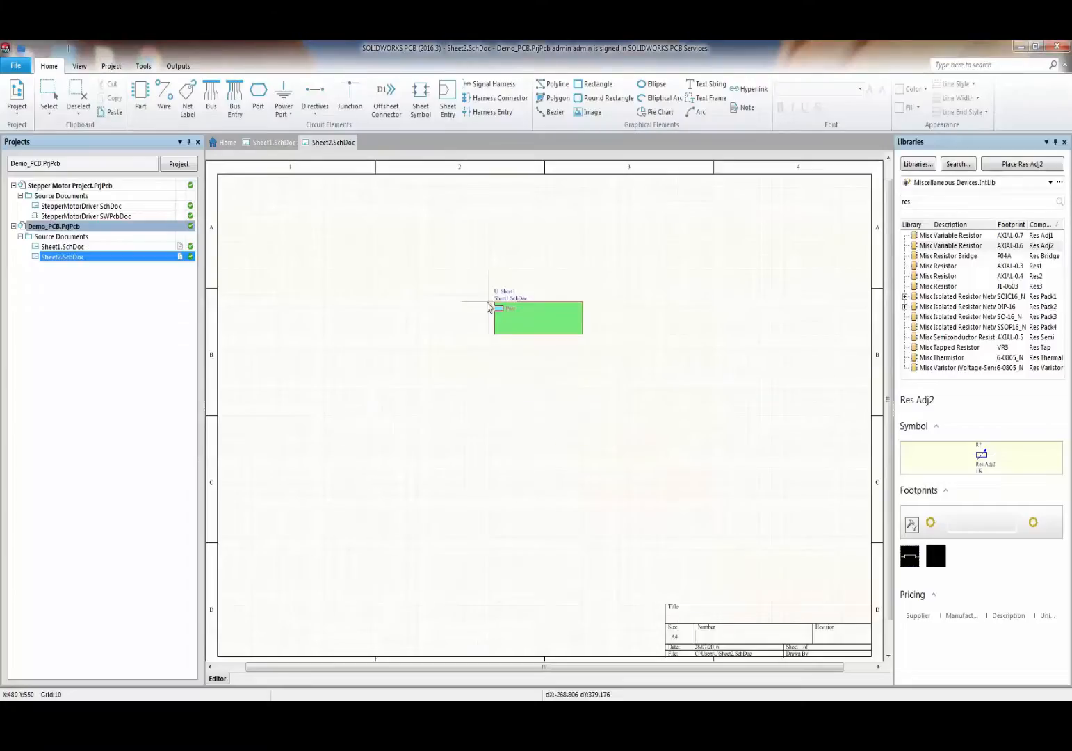
click(460, 303)
ctrl+scroll(495, 361, up, 4)
ctrl+scroll(460, 292, down, 1)
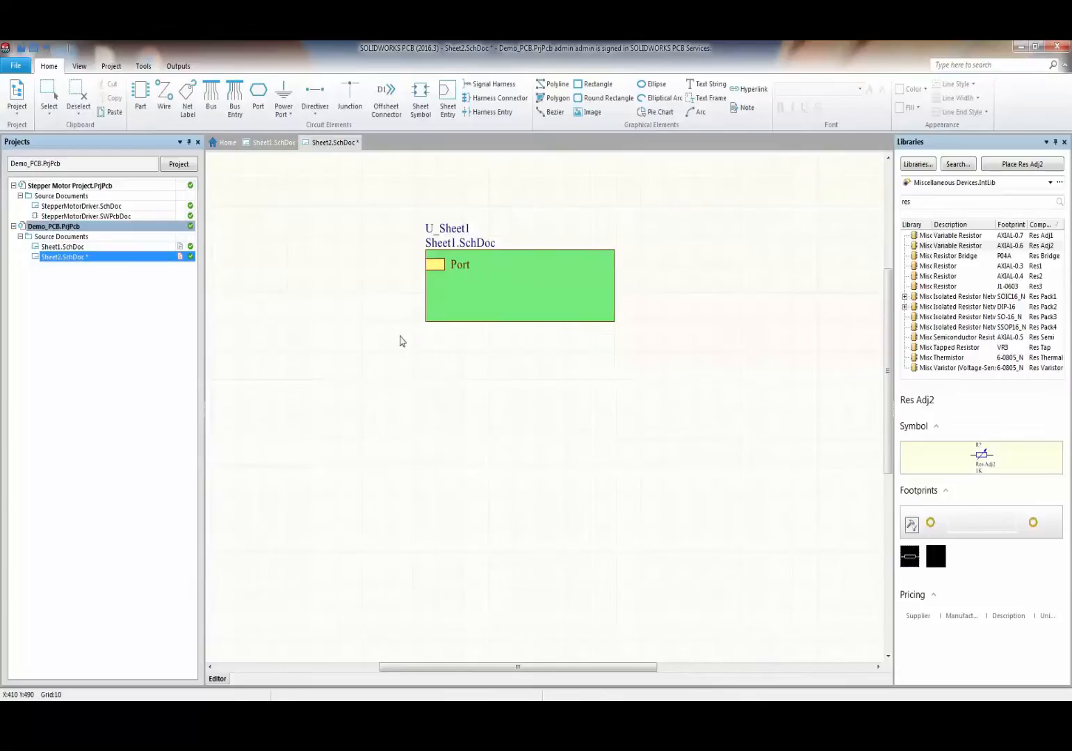
- Save Sheet2.SchDoc and commit it with the comment 'Added Top Sheet'
right_click(124, 256)
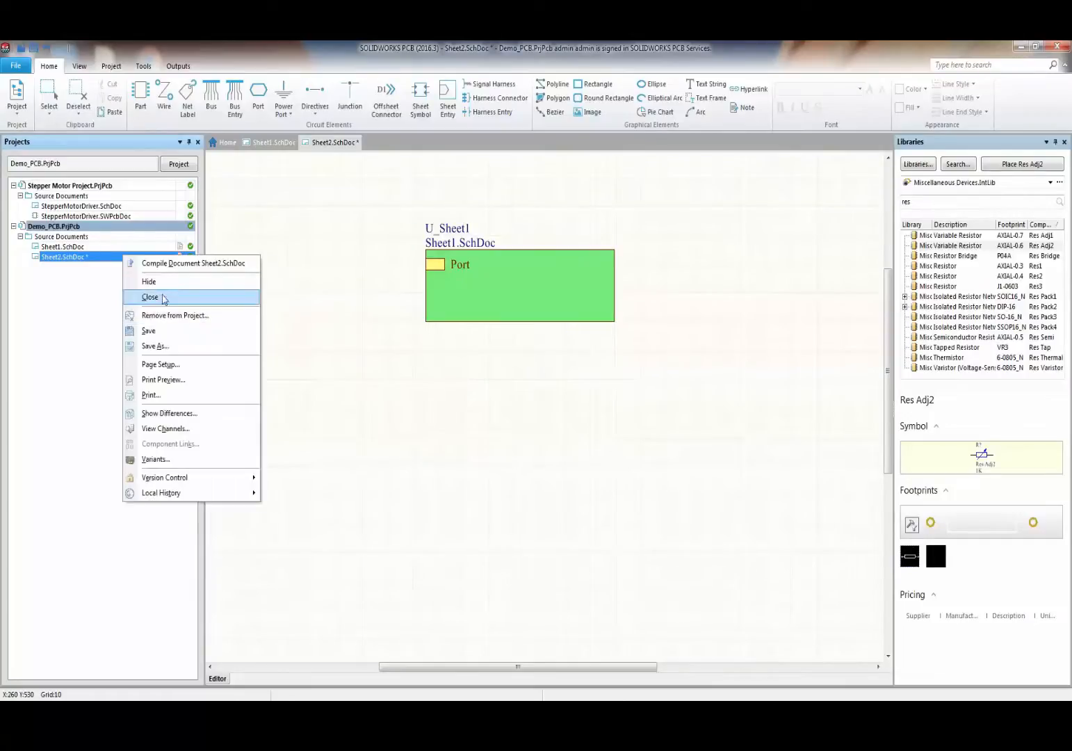
click(150, 332)
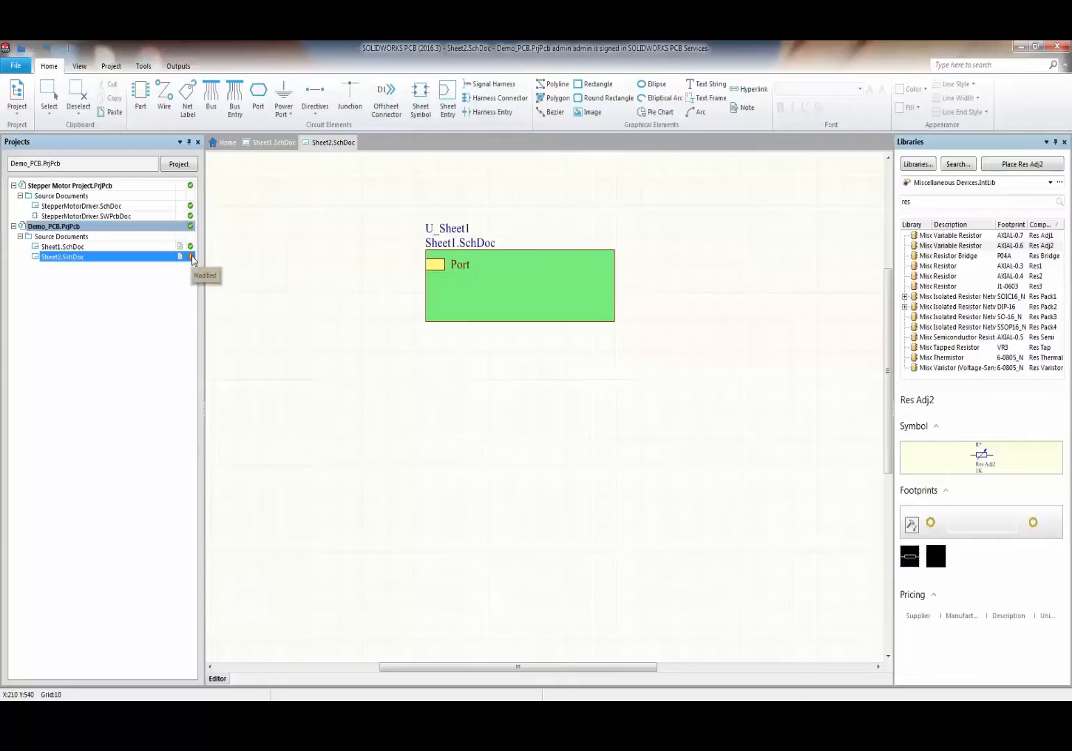
right_click(134, 230)
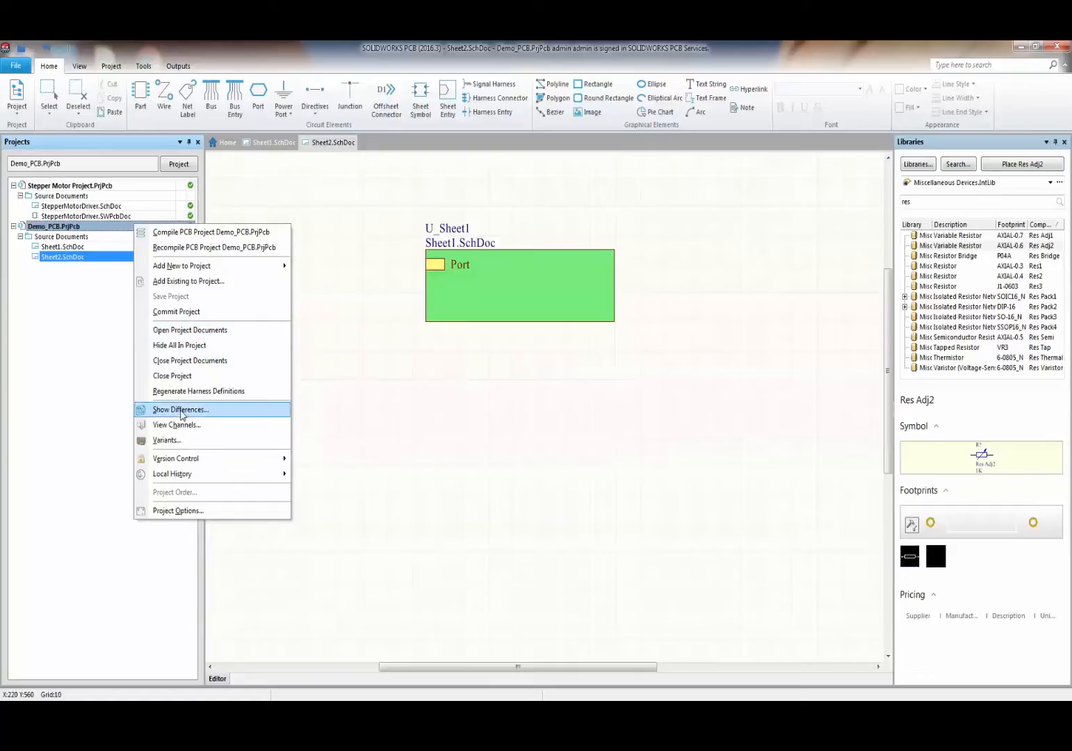
click(179, 312)
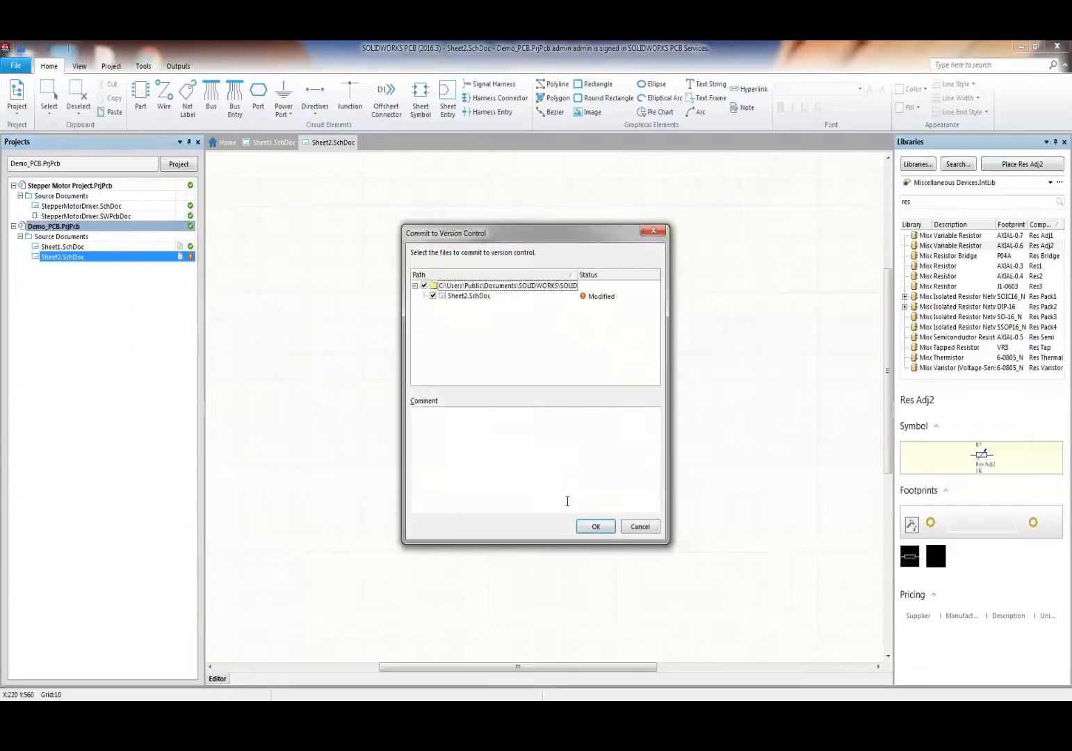
click(481, 412)
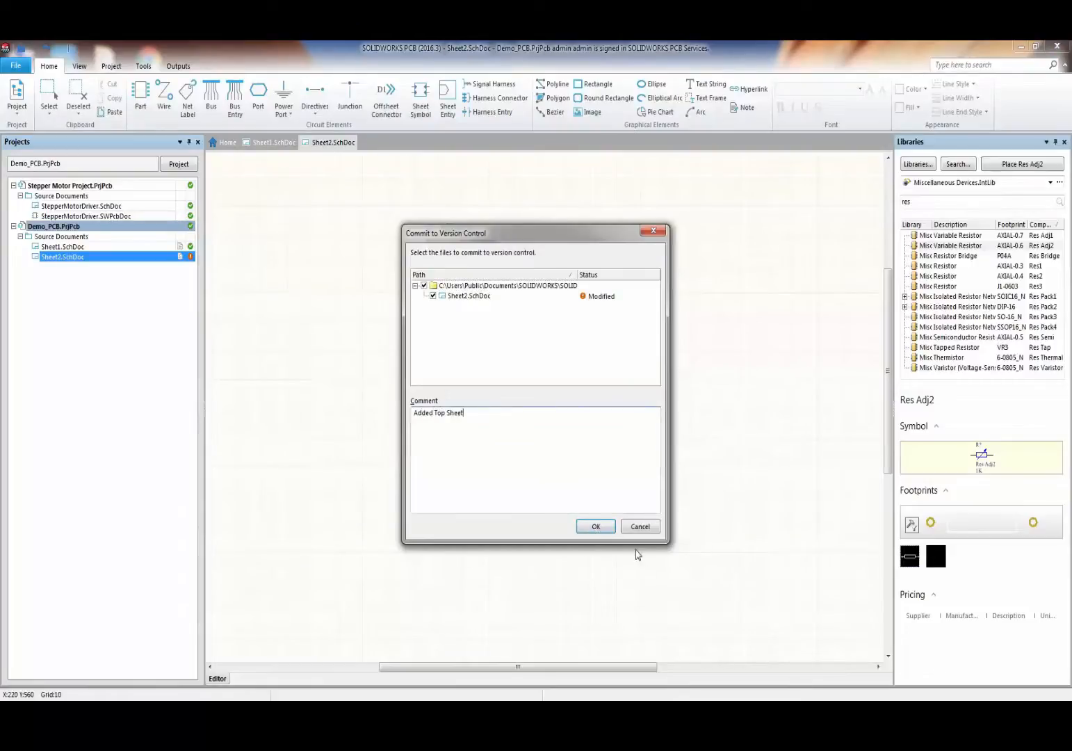
click(593, 527)
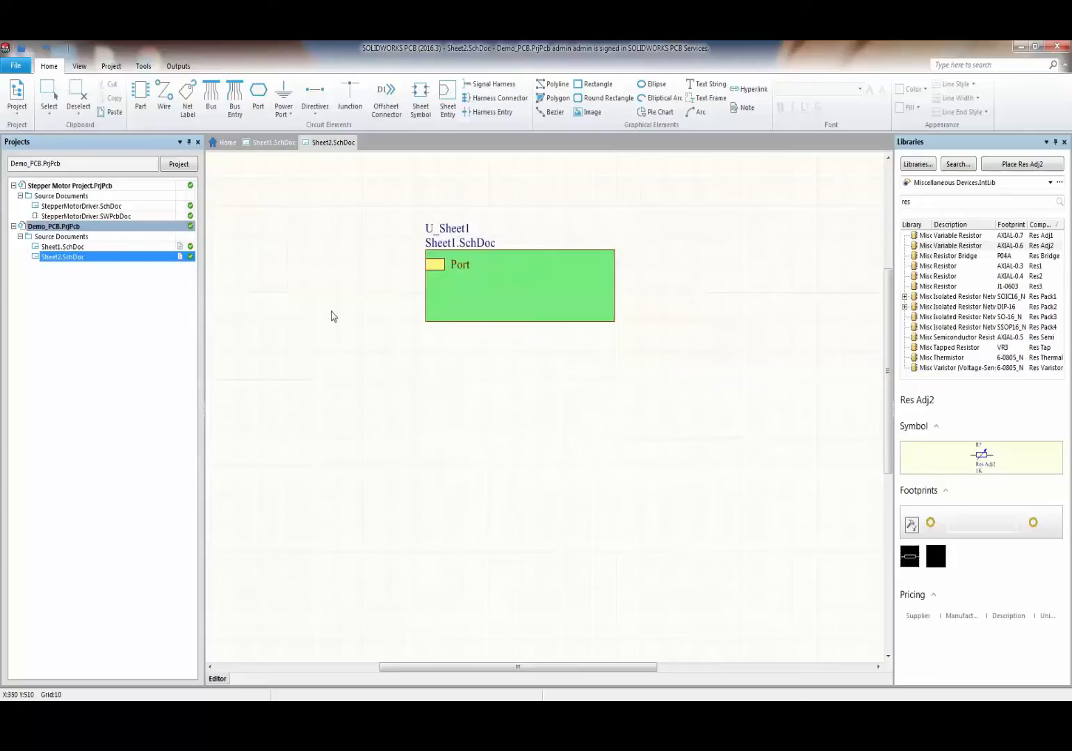
- Recompile the Demo_PCB project and close the Libraries panel
right_click(37, 226)
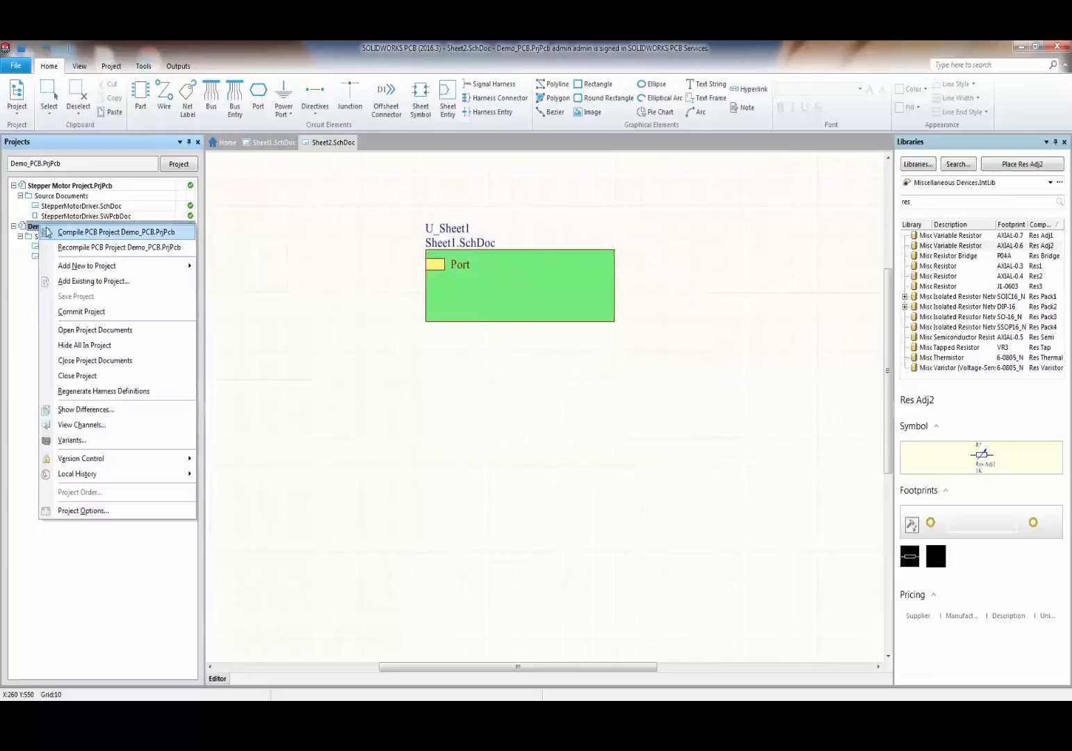
click(92, 248)
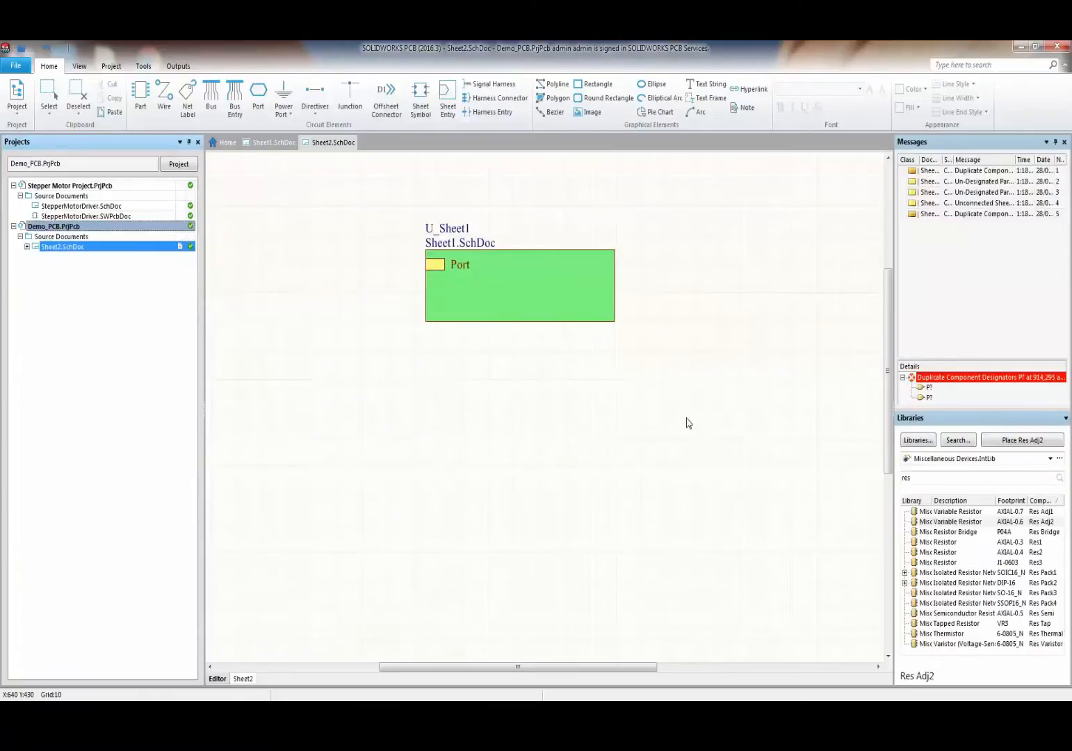
drag(895, 267, 778, 279)
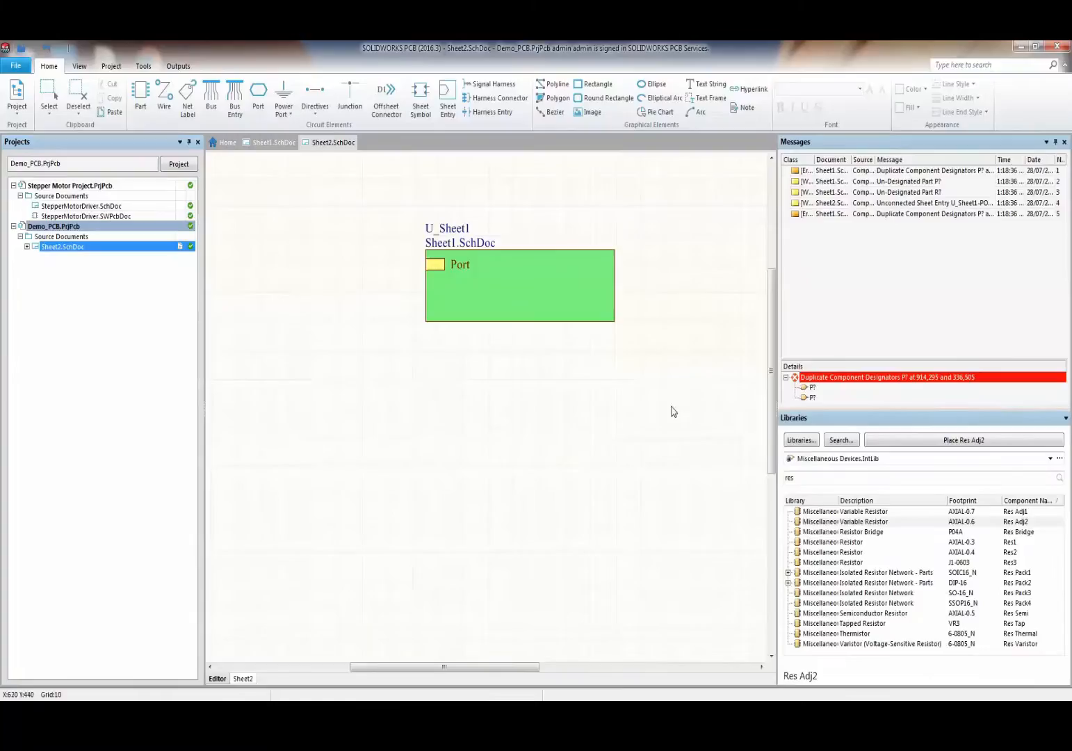
right_click(861, 420)
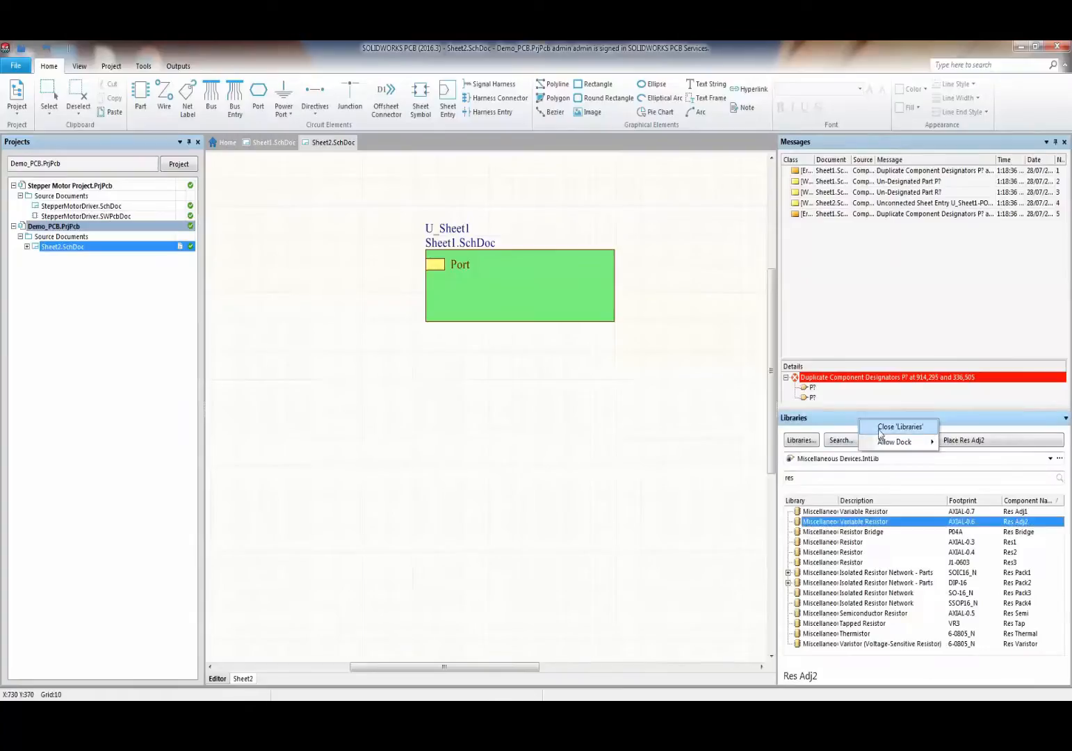
click(885, 430)
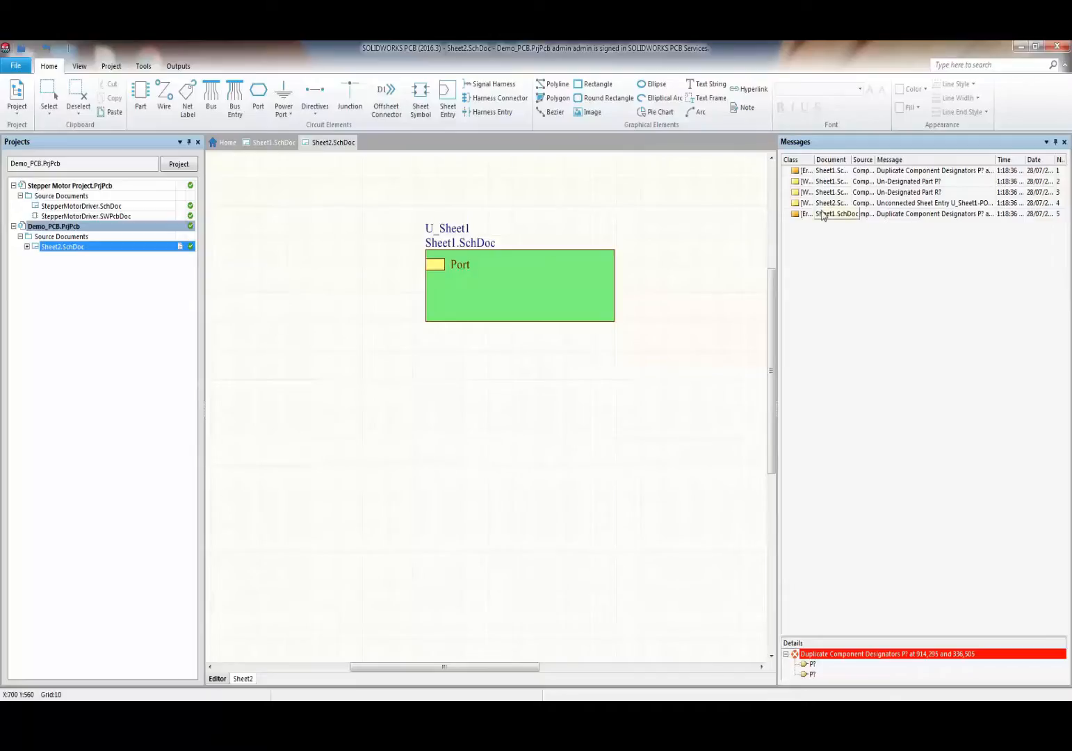
- Jump from the Duplicate Component Designators message to the Header 6 parts on Sheet1
click(862, 240)
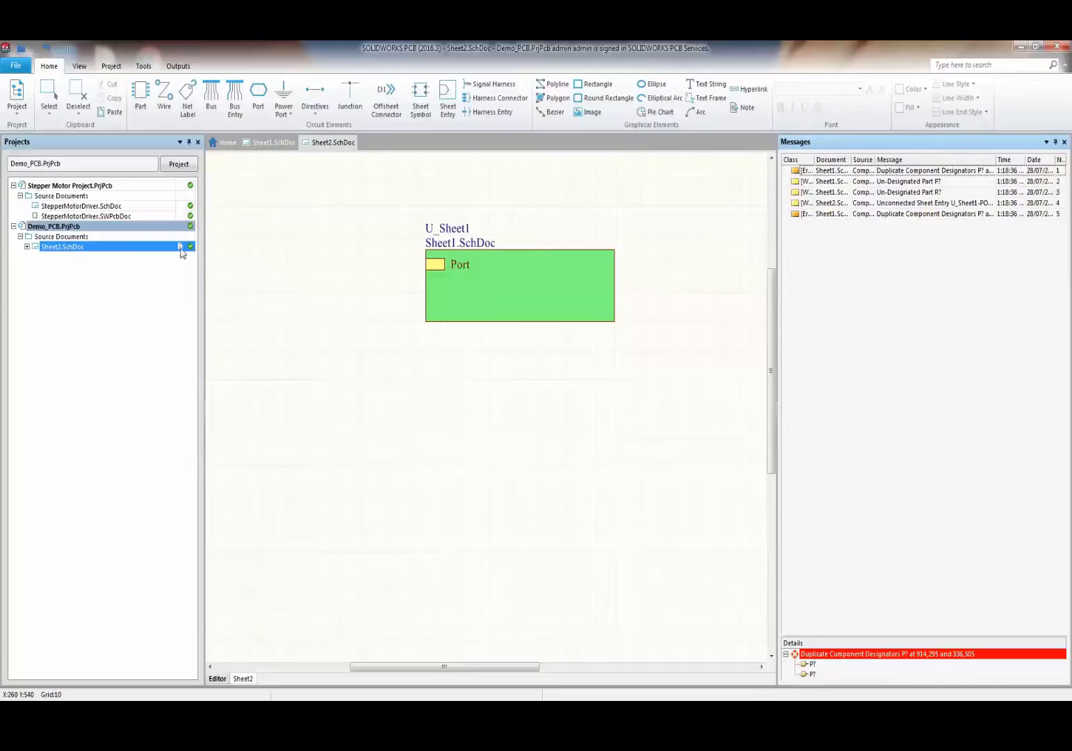
double_click(876, 171)
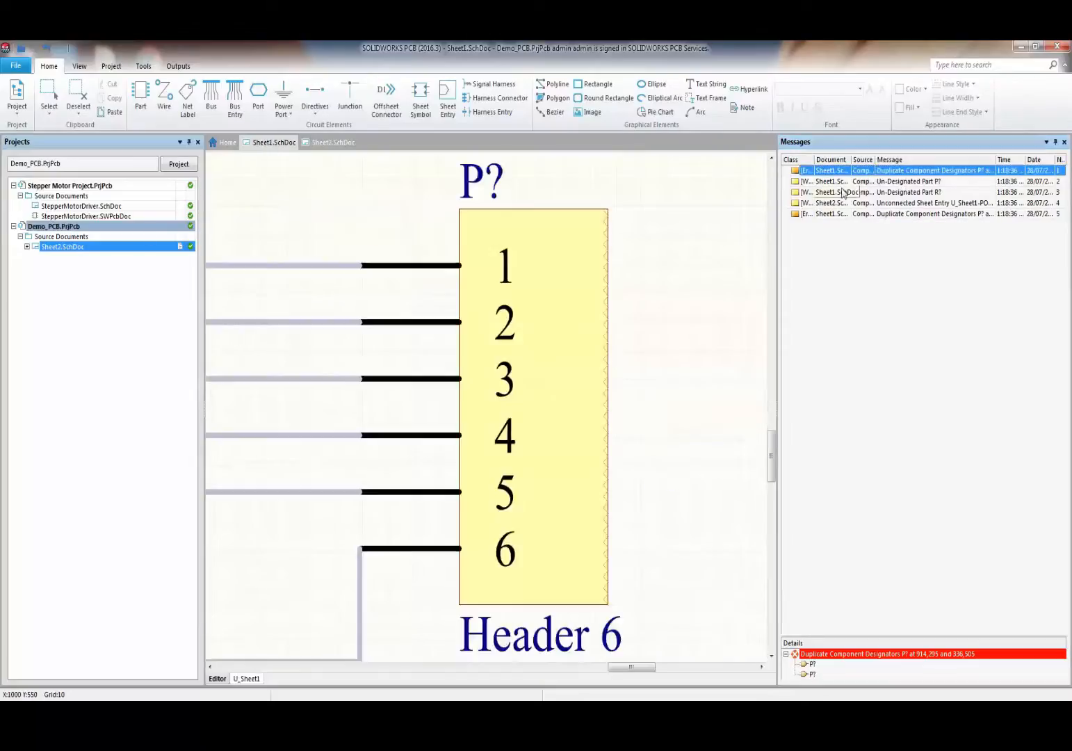
ctrl+scroll(644, 342, down, 5)
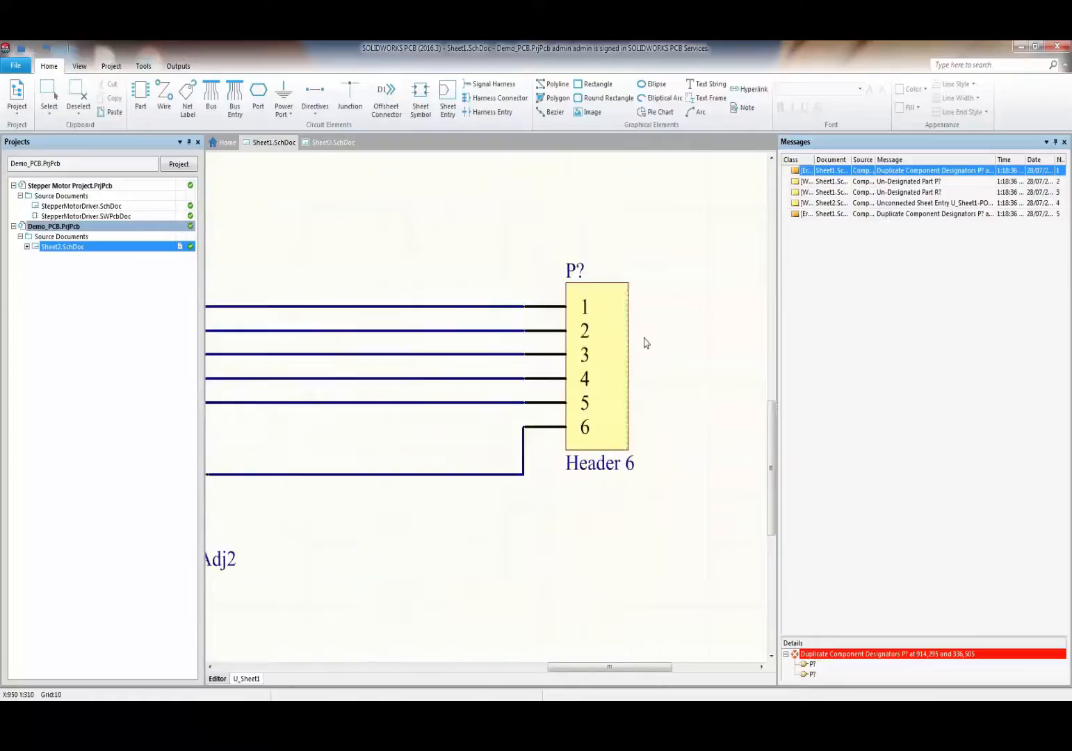
shift+scroll(604, 392, left, 3)
scroll(585, 330, up, 2)
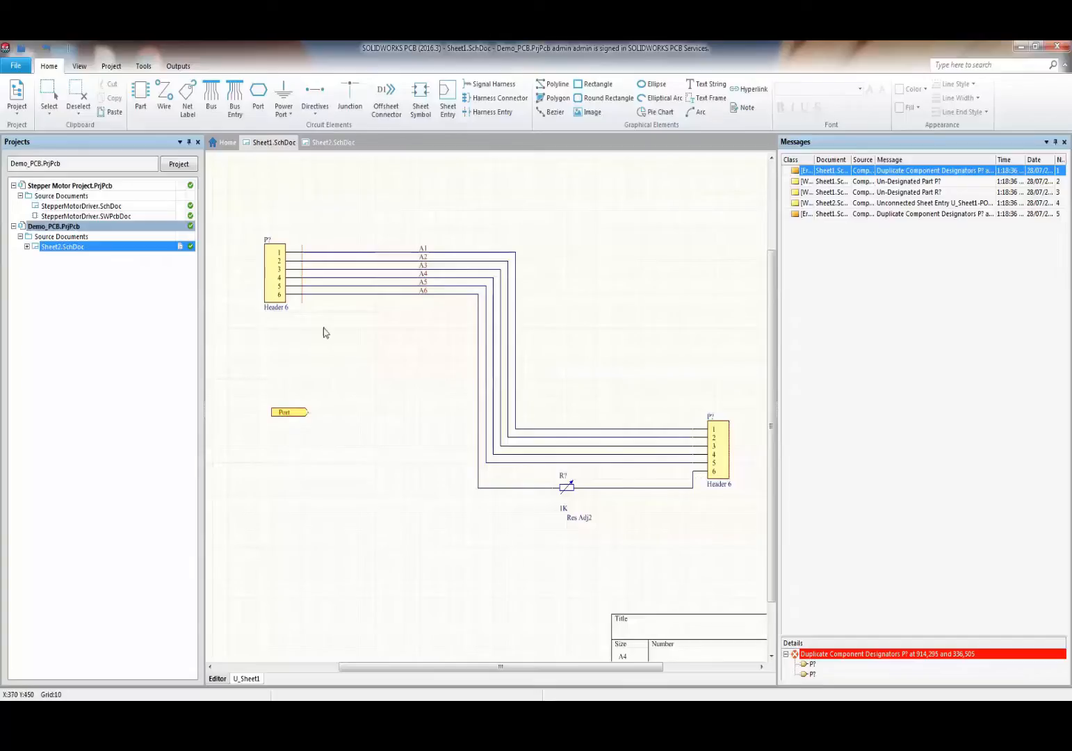
- Run Annotate Schematics and execute the changes, renaming the headers P1 and P2 and the resistor R1
click(152, 68)
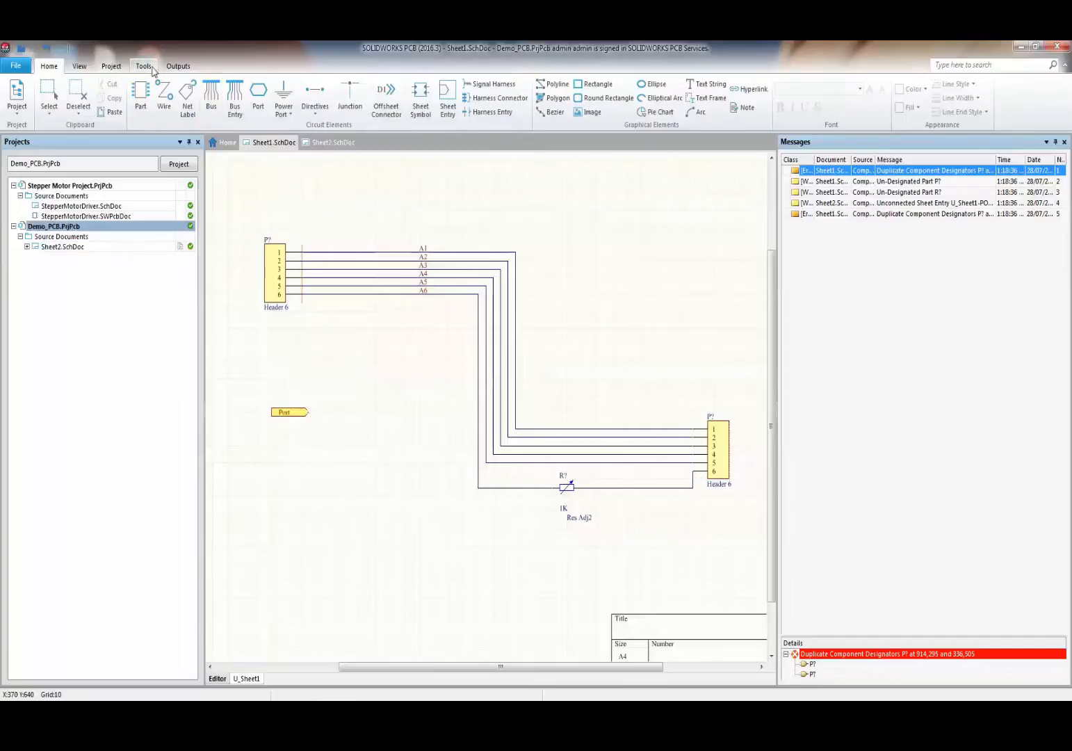
click(153, 68)
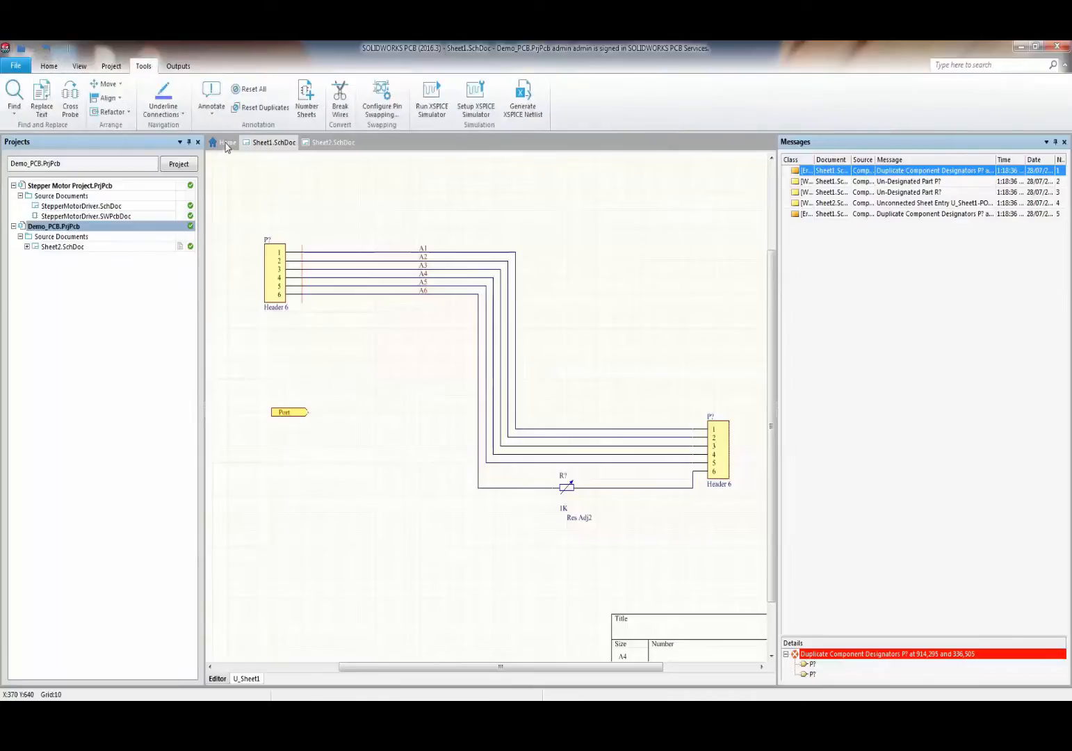
click(207, 106)
click(244, 131)
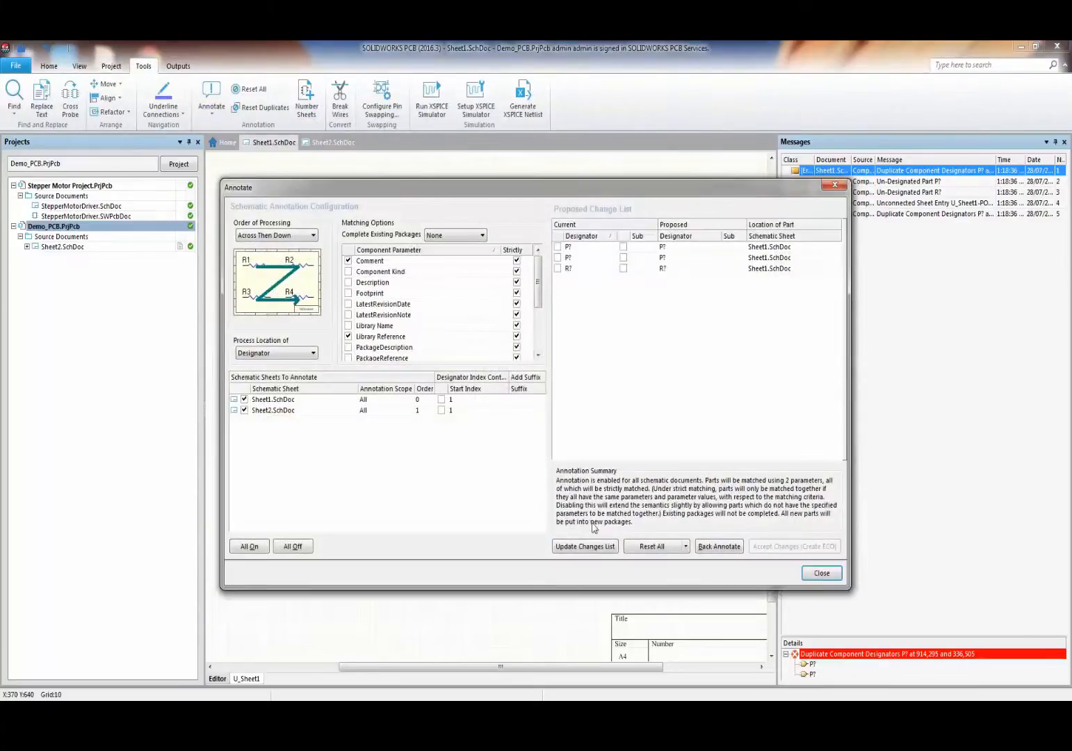
click(586, 547)
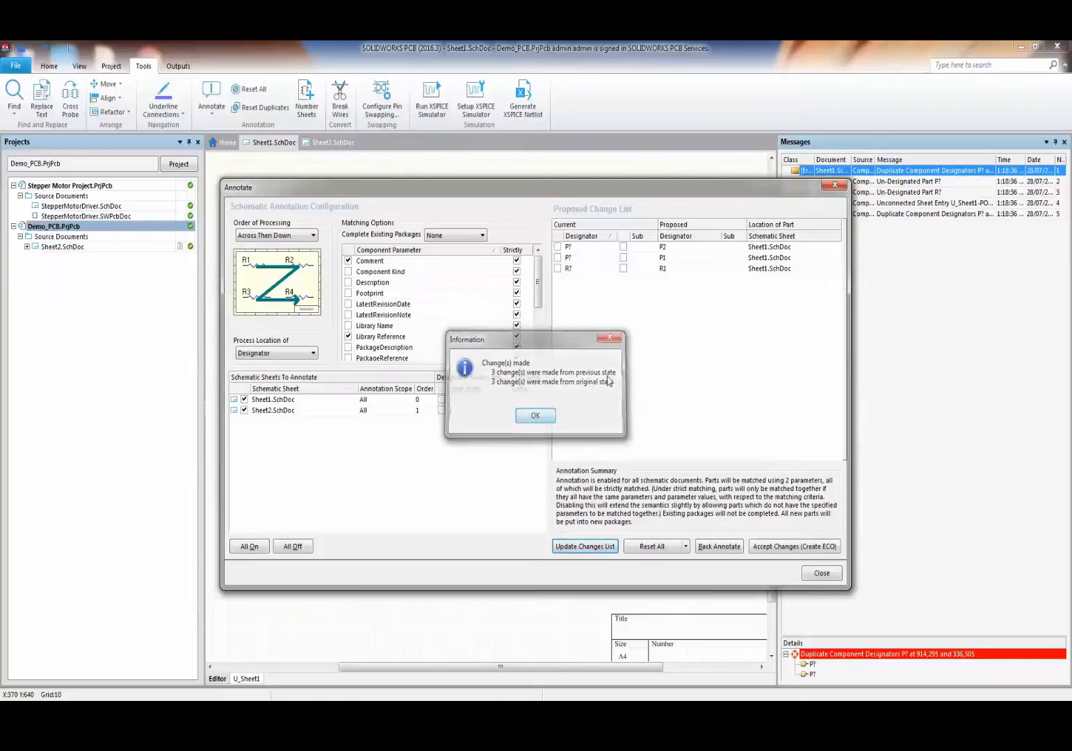
click(537, 414)
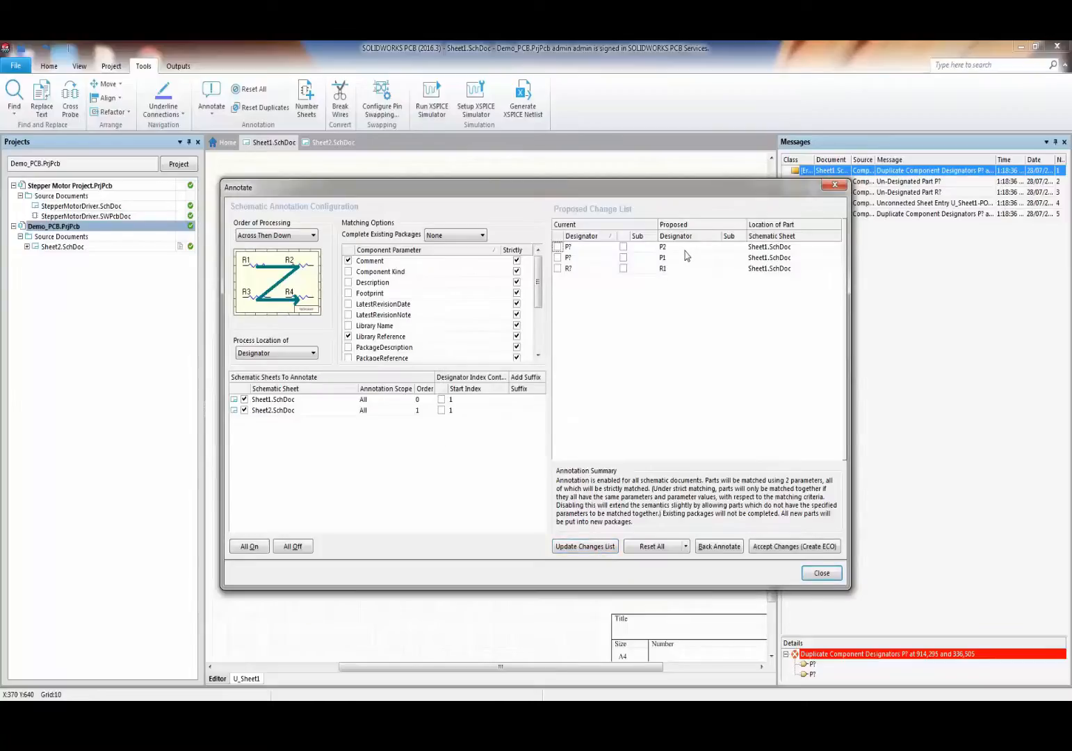
click(782, 546)
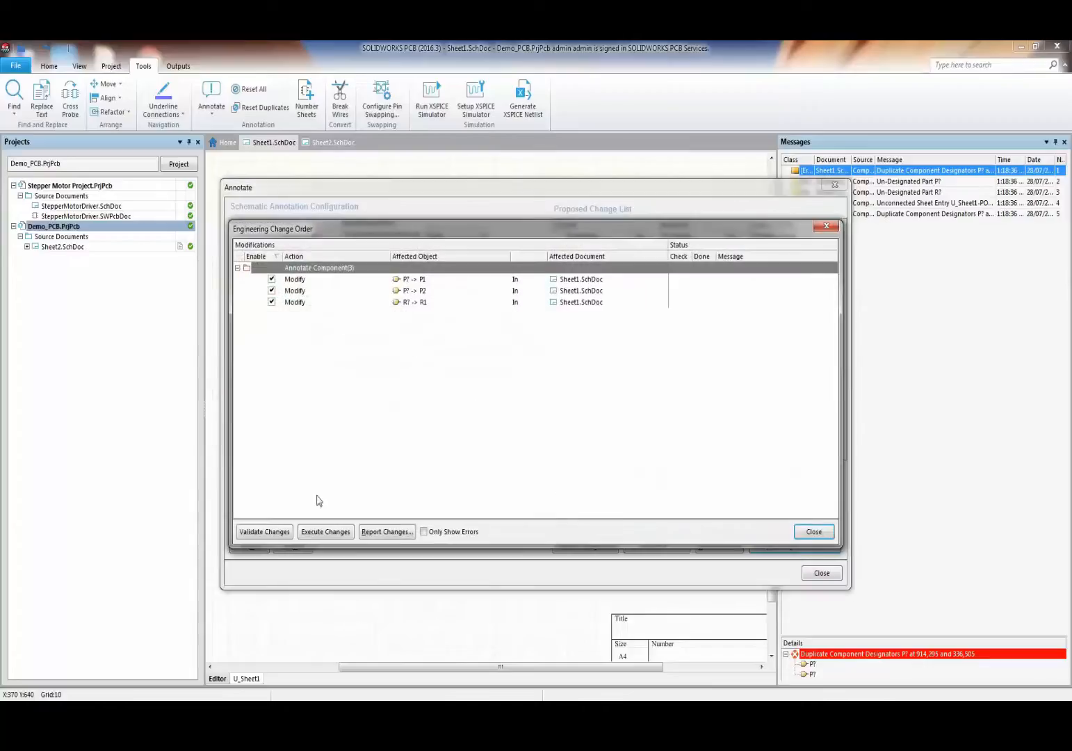
click(326, 532)
click(814, 531)
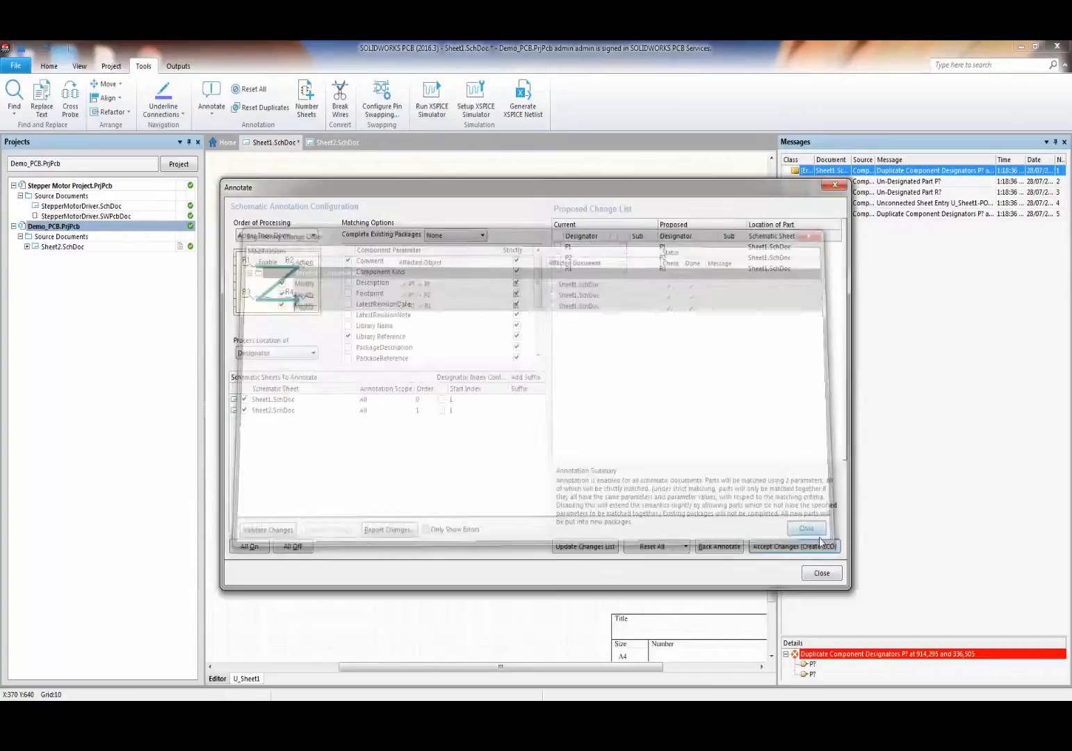
click(822, 573)
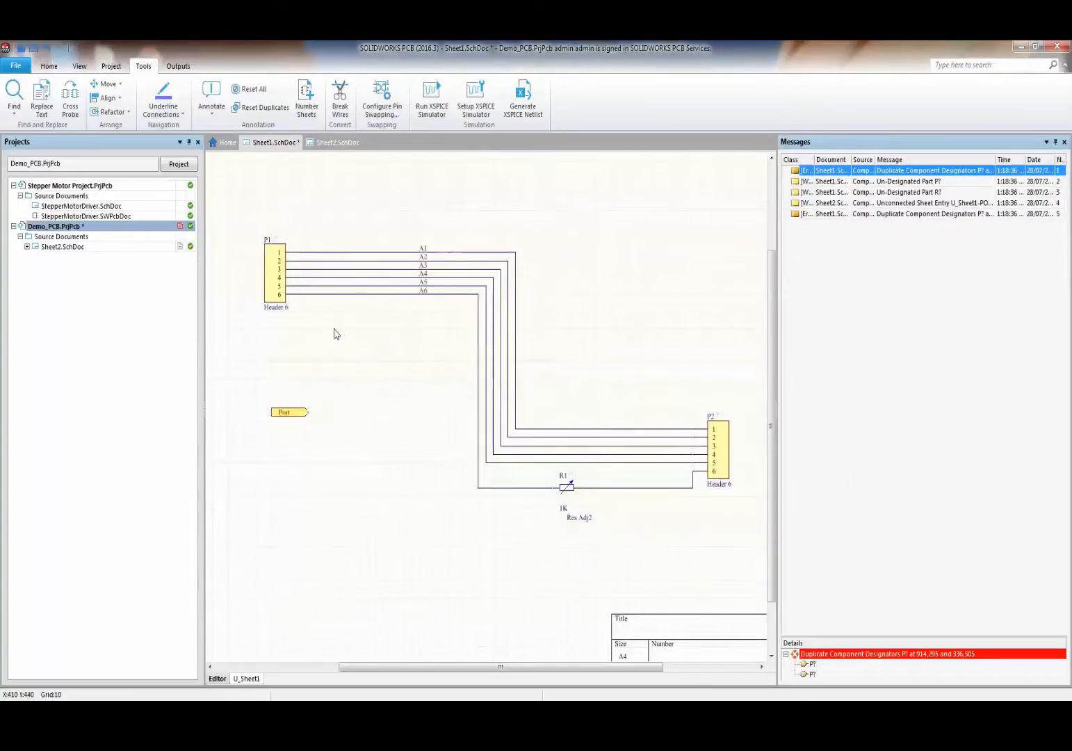
- Save the Demo_PCB project and the annotated Sheet1.SchDoc
ctrl+scroll(332, 335, up, 1)
right_click(98, 229)
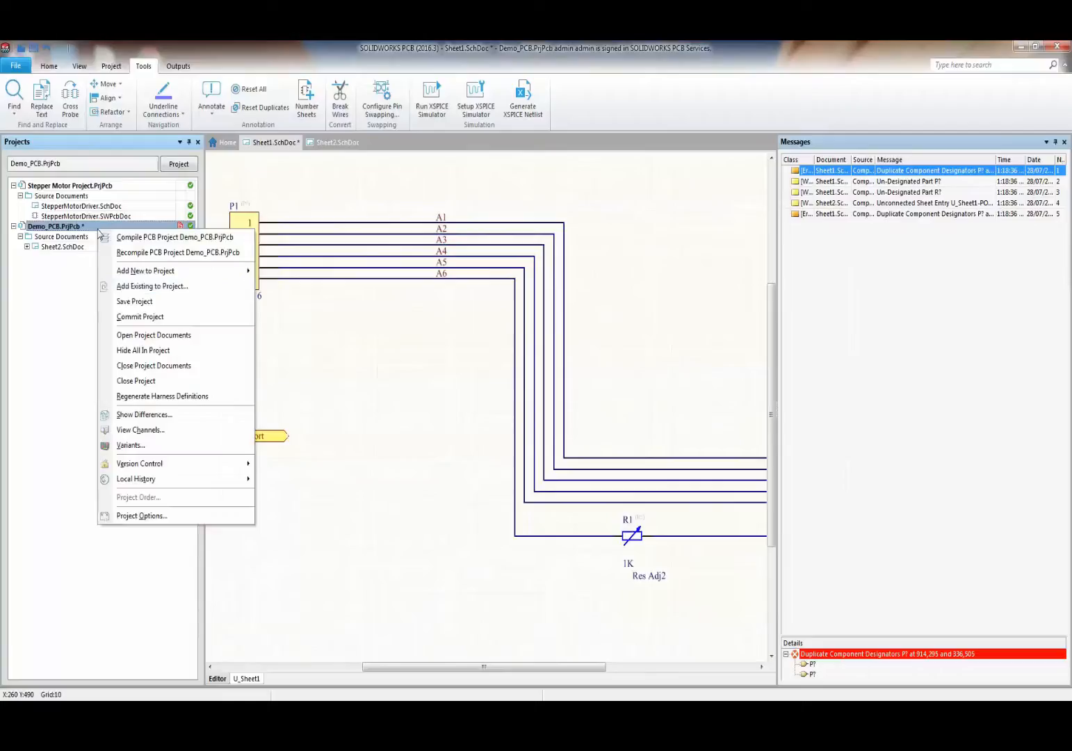
click(134, 301)
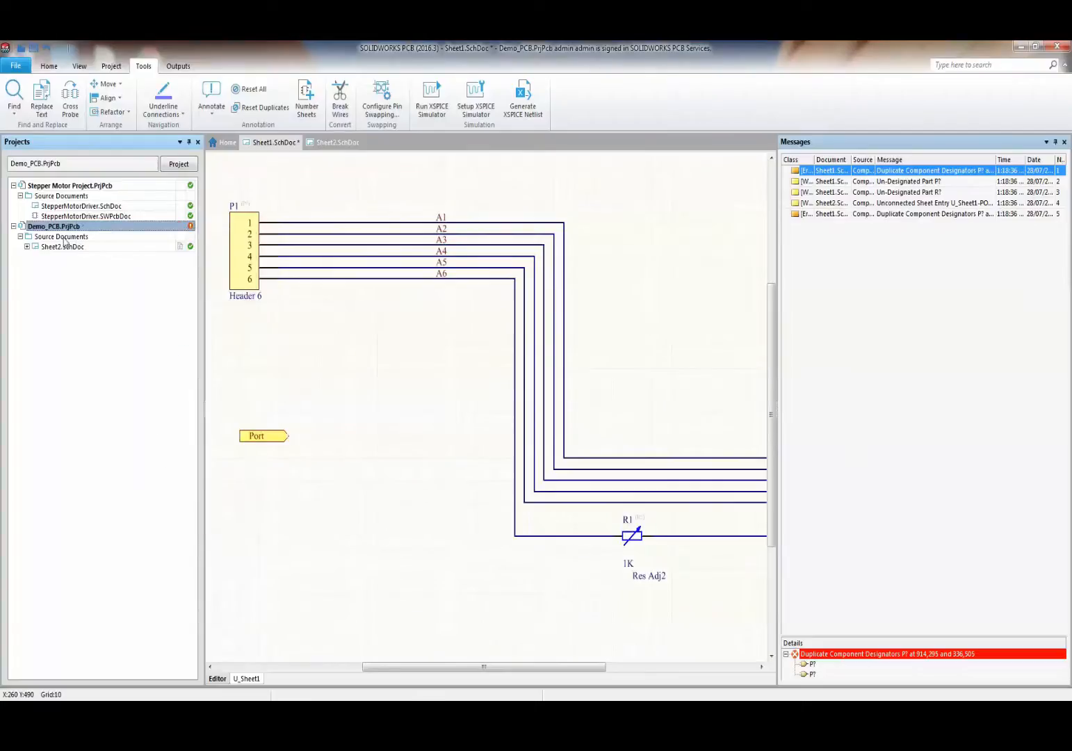
click(26, 247)
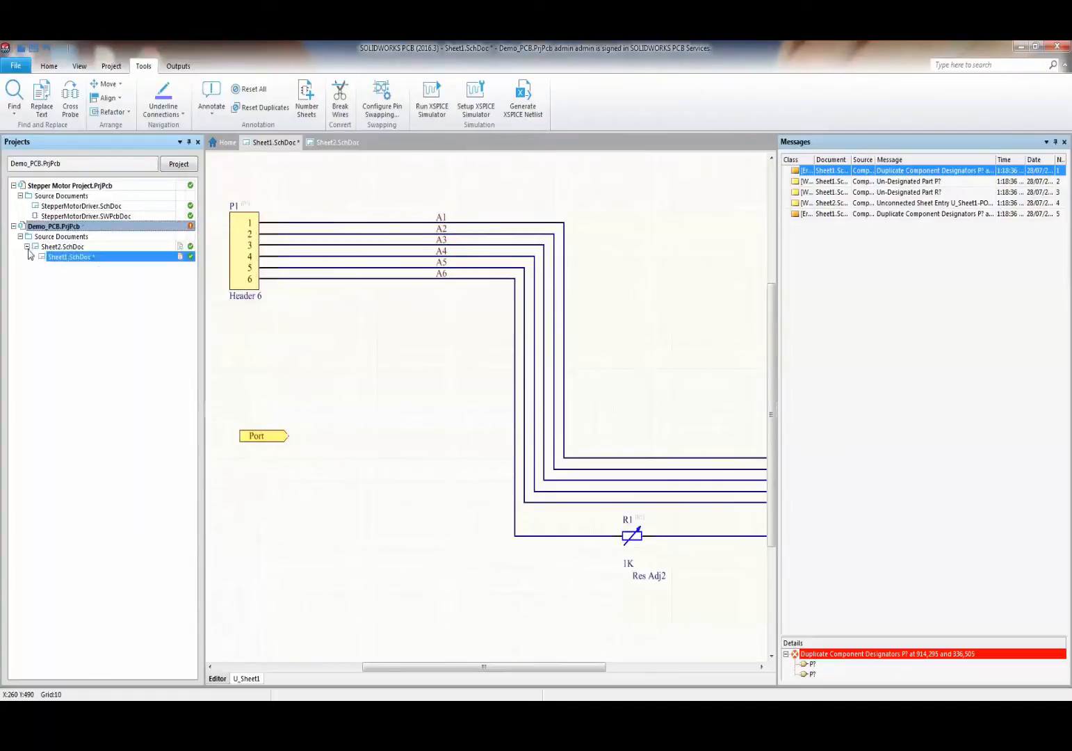
right_click(110, 262)
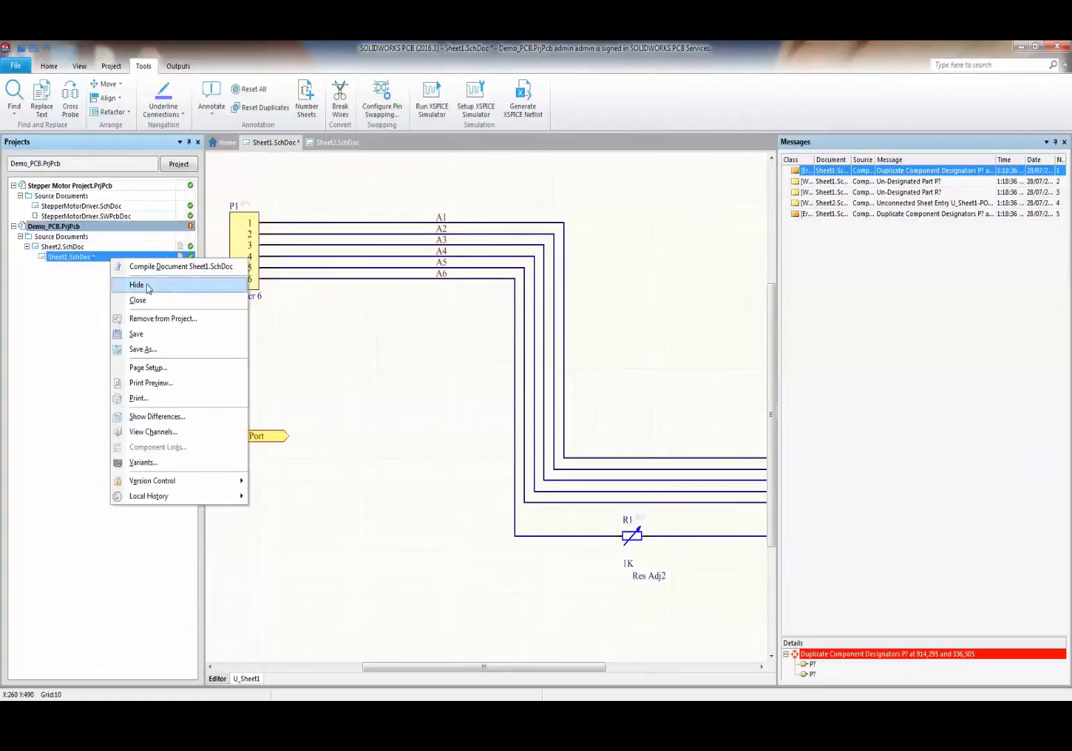
click(148, 335)
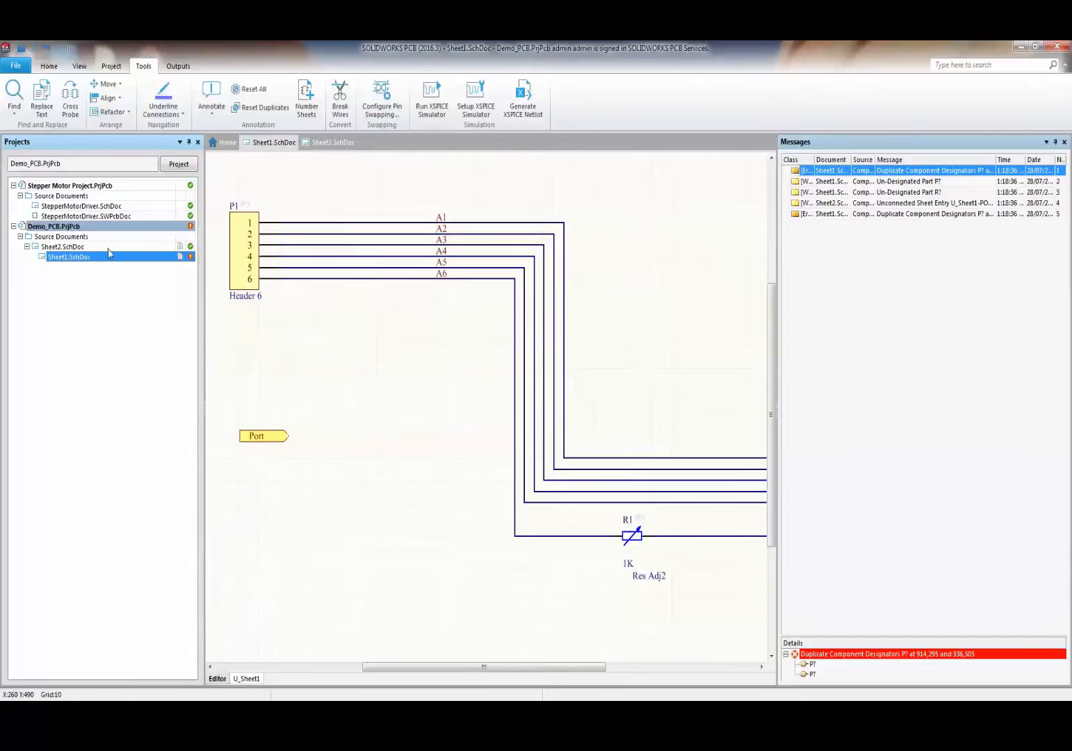
- Commit the changed project files to version control
right_click(115, 226)
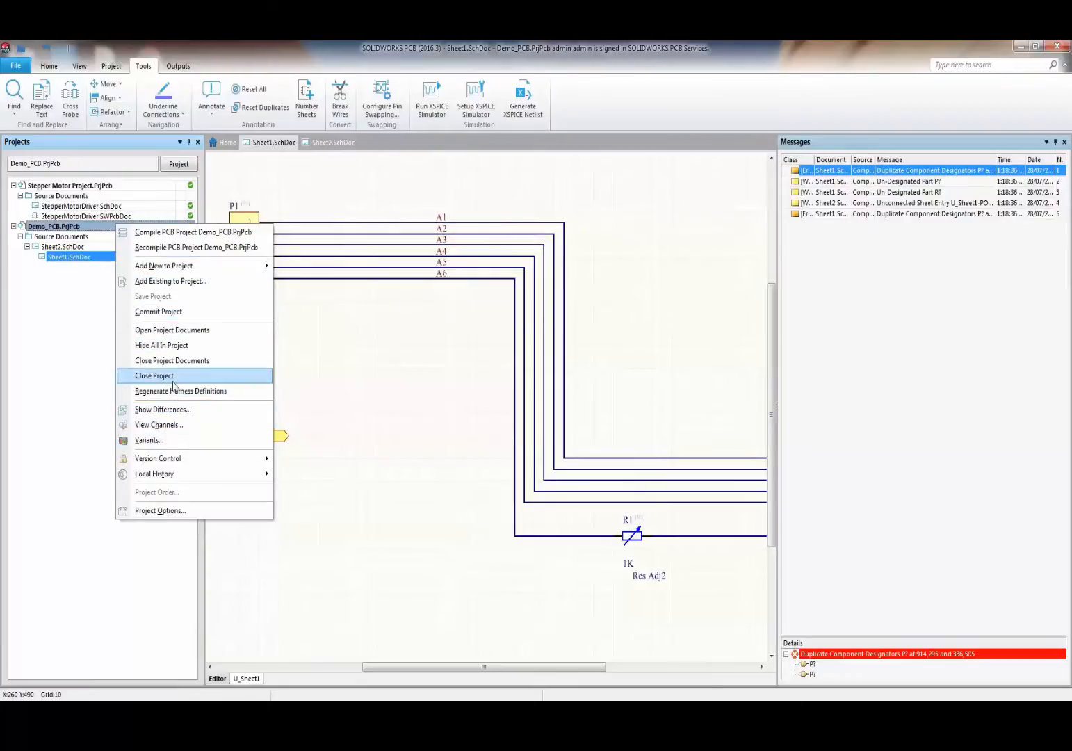
click(164, 311)
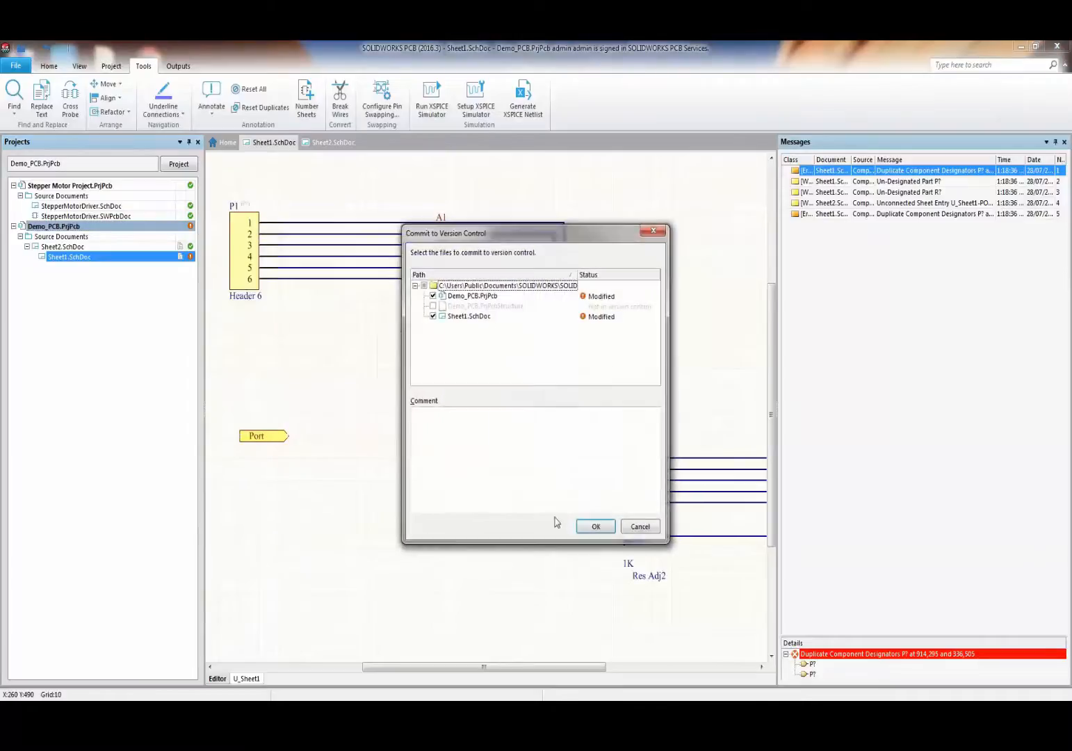
click(590, 523)
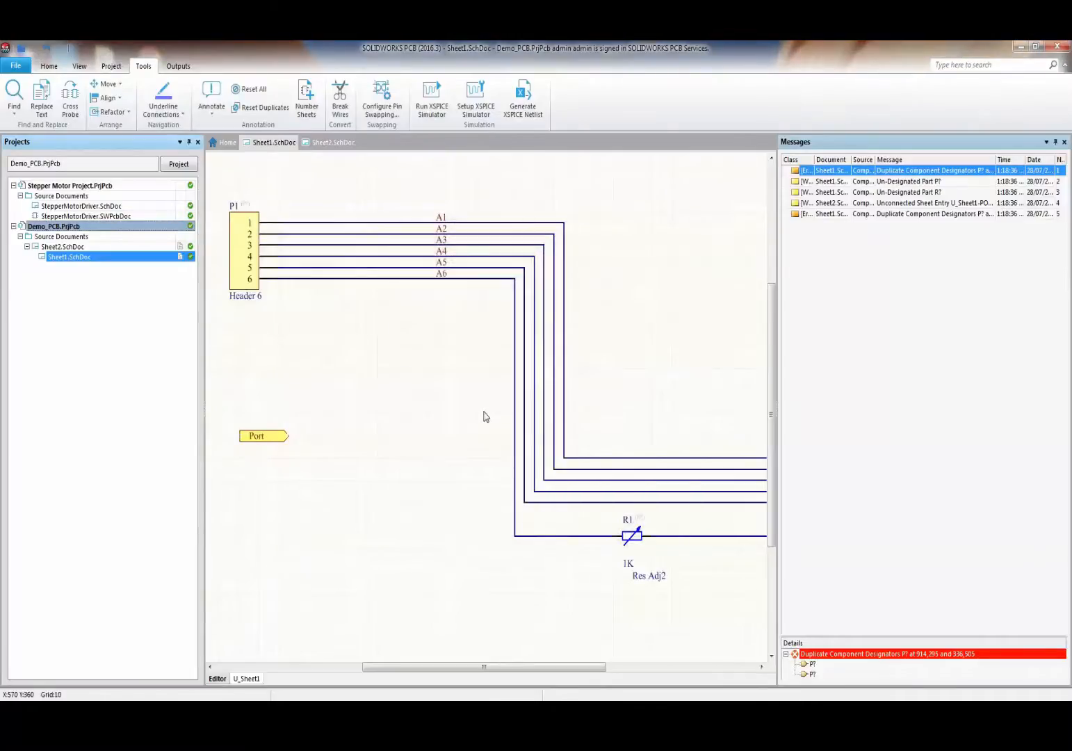
- Recompile Demo_PCB and widen the Messages panel showing no errors and one sheet-entry warning
right_click(89, 228)
click(118, 248)
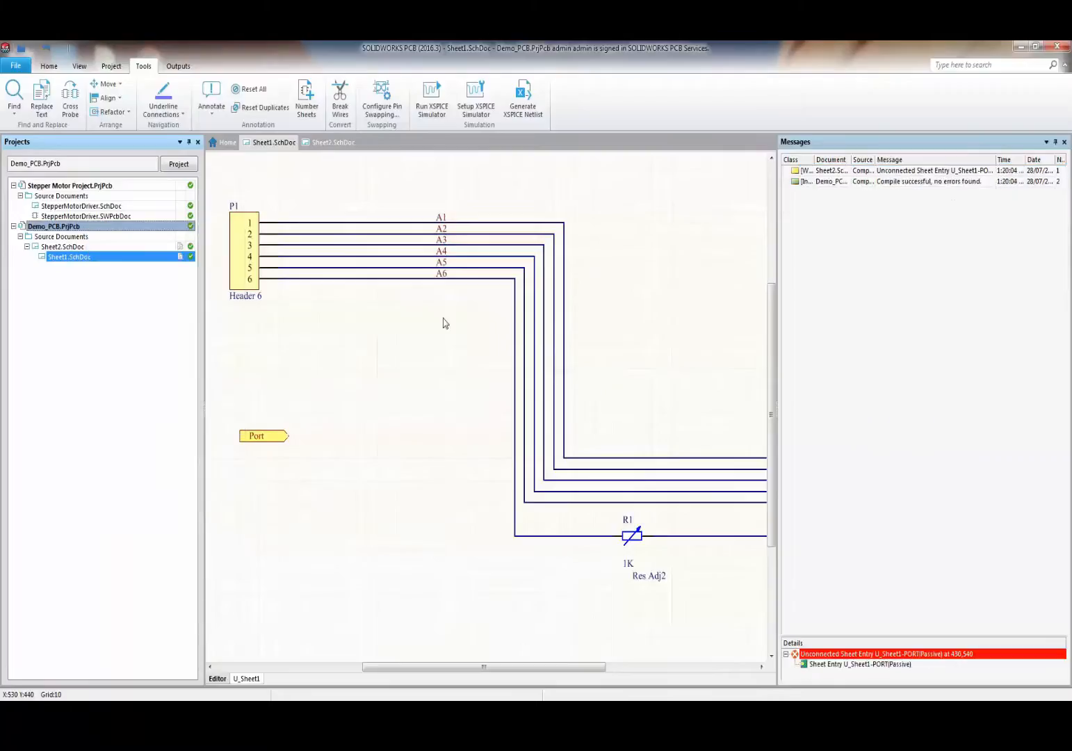
click(893, 183)
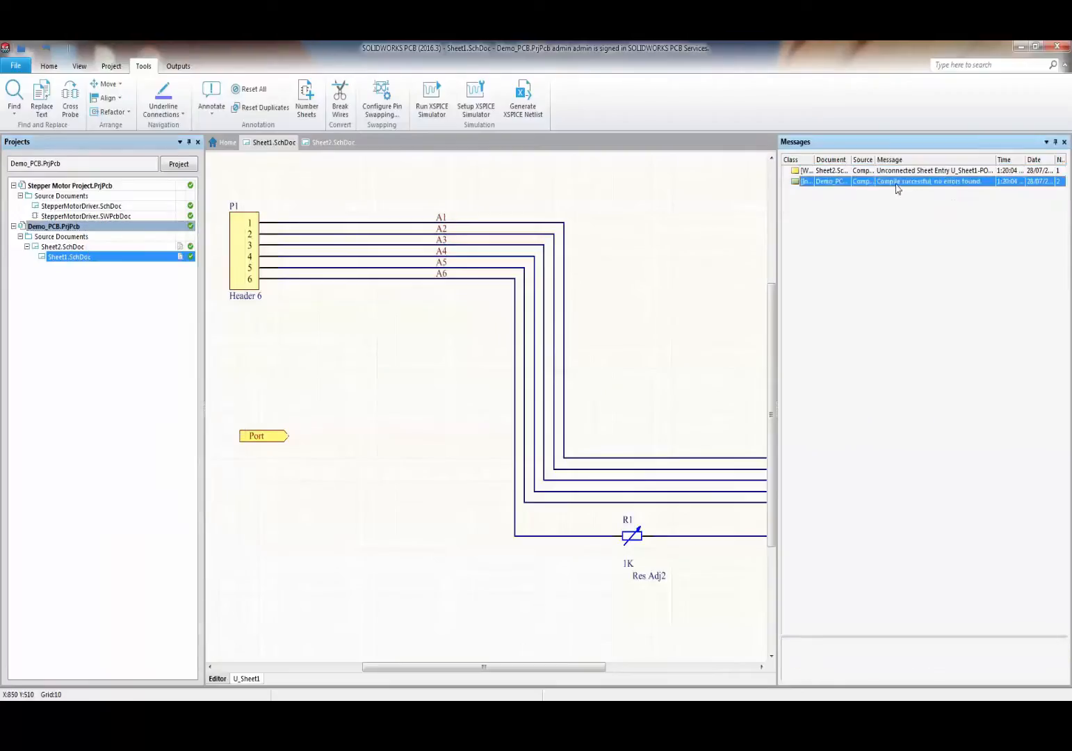
drag(780, 246, 615, 246)
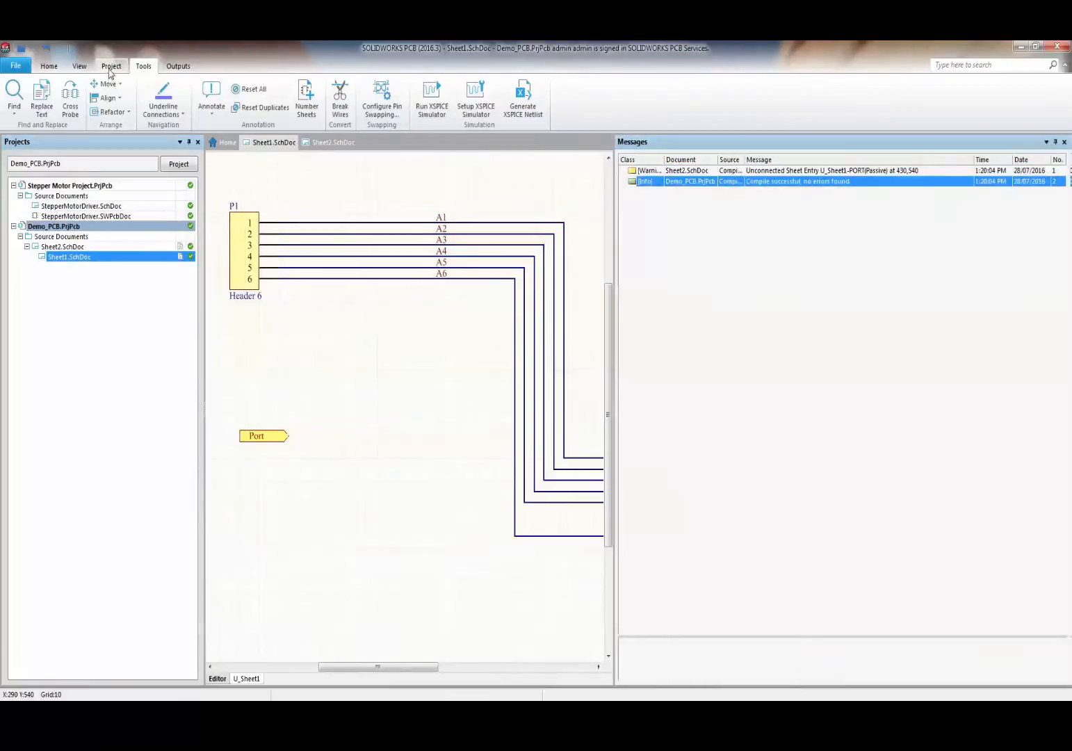
click(48, 66)
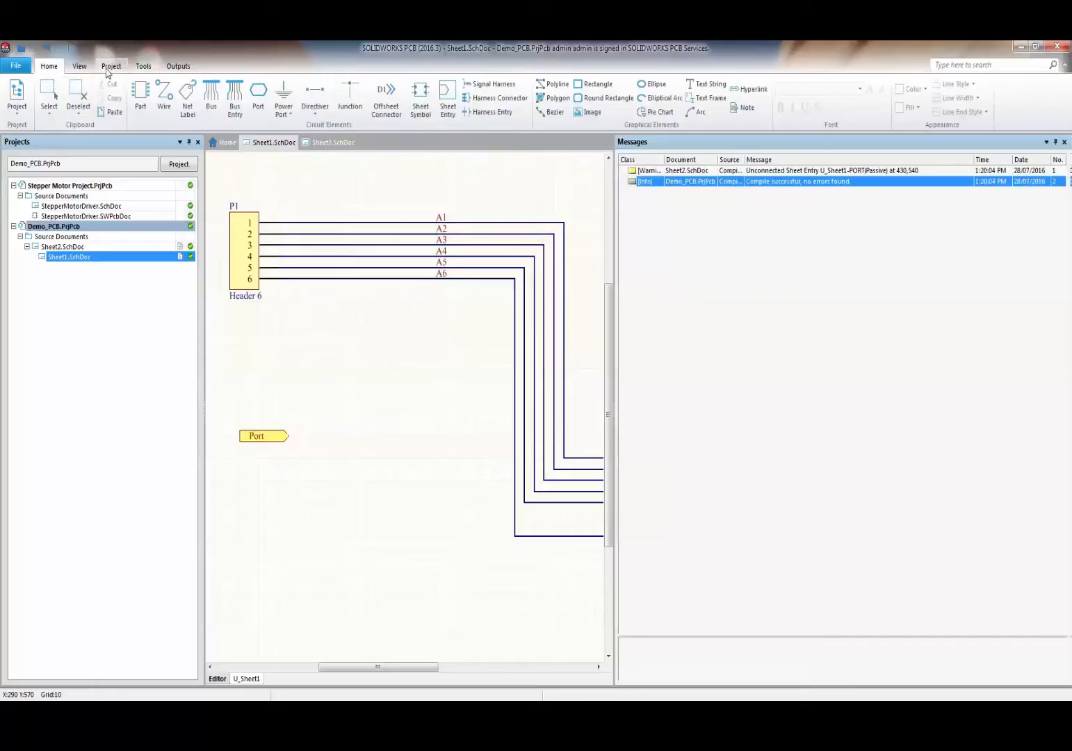
- Open Demo_PCB's Project Options and review Error Reporting, leaving Bus indices out of range at Warning
click(17, 98)
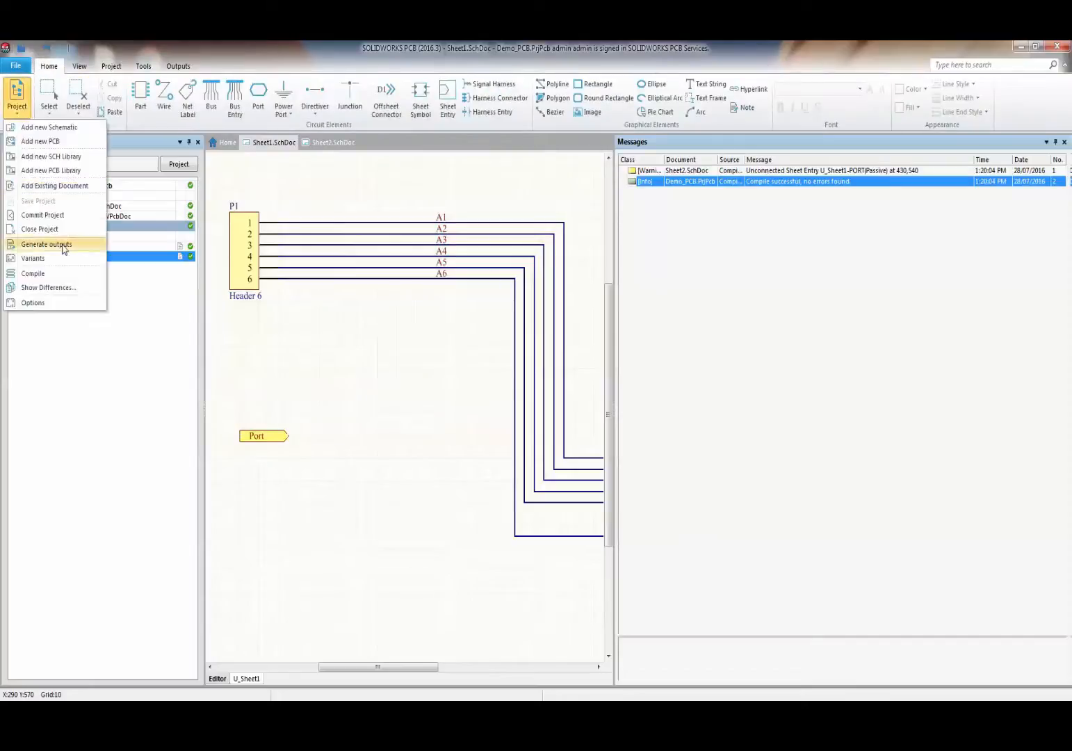
click(43, 309)
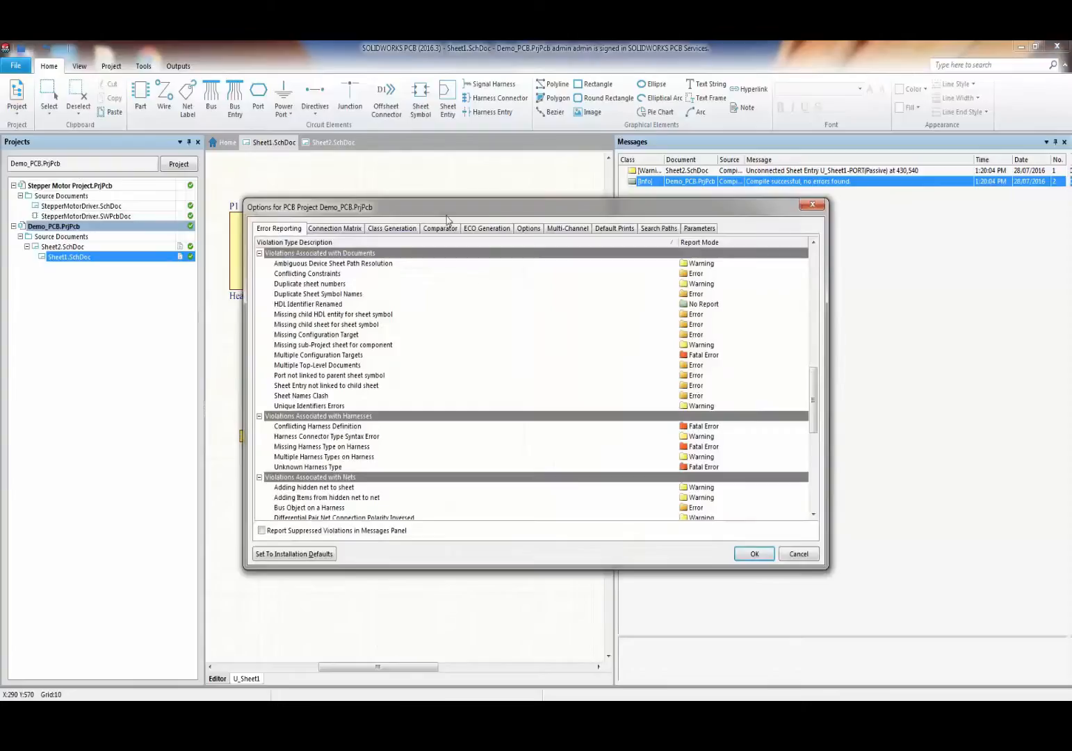
drag(432, 211, 358, 229)
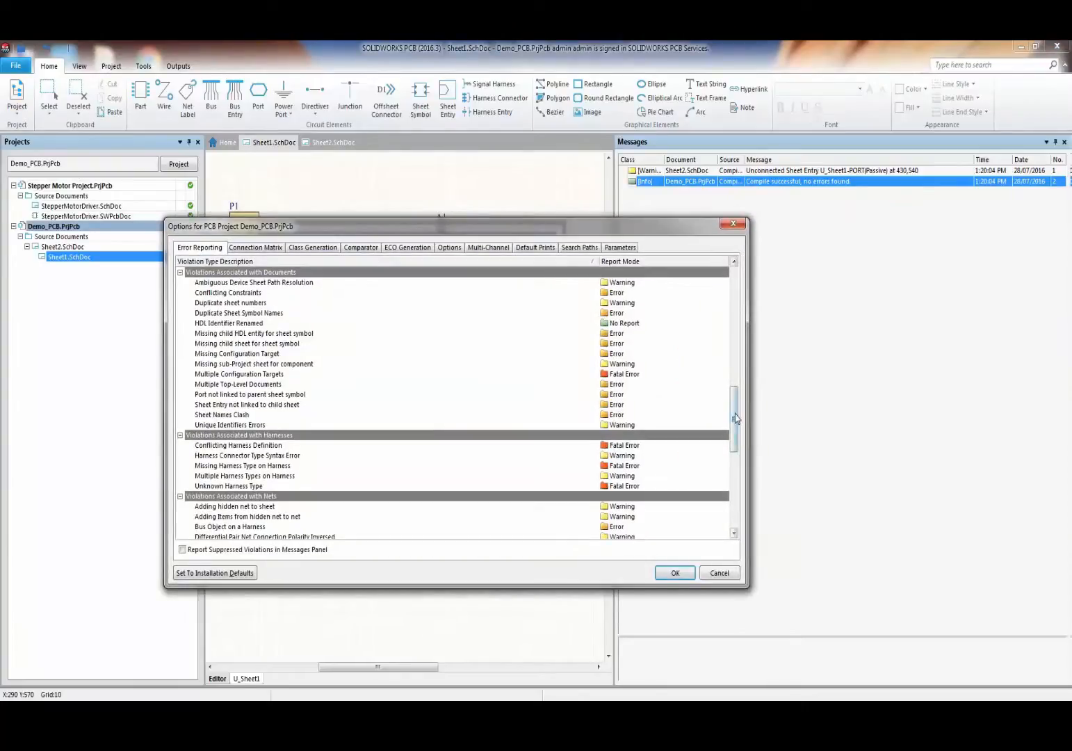
drag(735, 417, 743, 289)
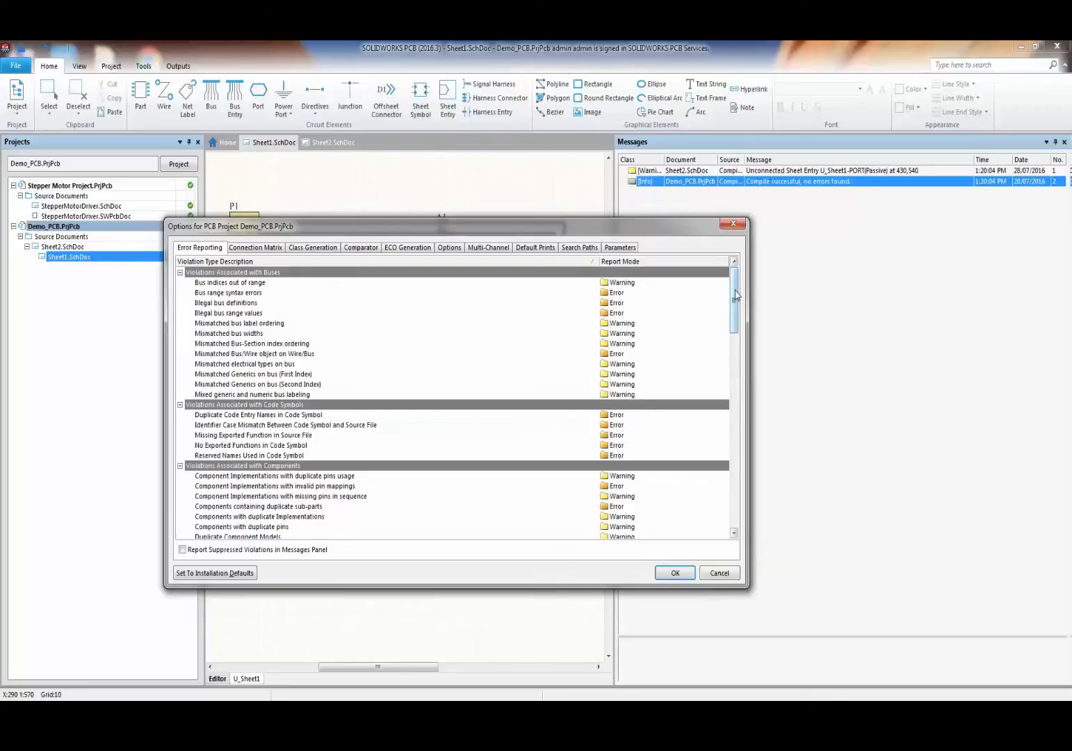
mouse_move(736, 296)
mouse_down()
mouse_move(747, 370)
mouse_move(736, 364)
mouse_move(735, 397)
mouse_move(744, 275)
mouse_up()
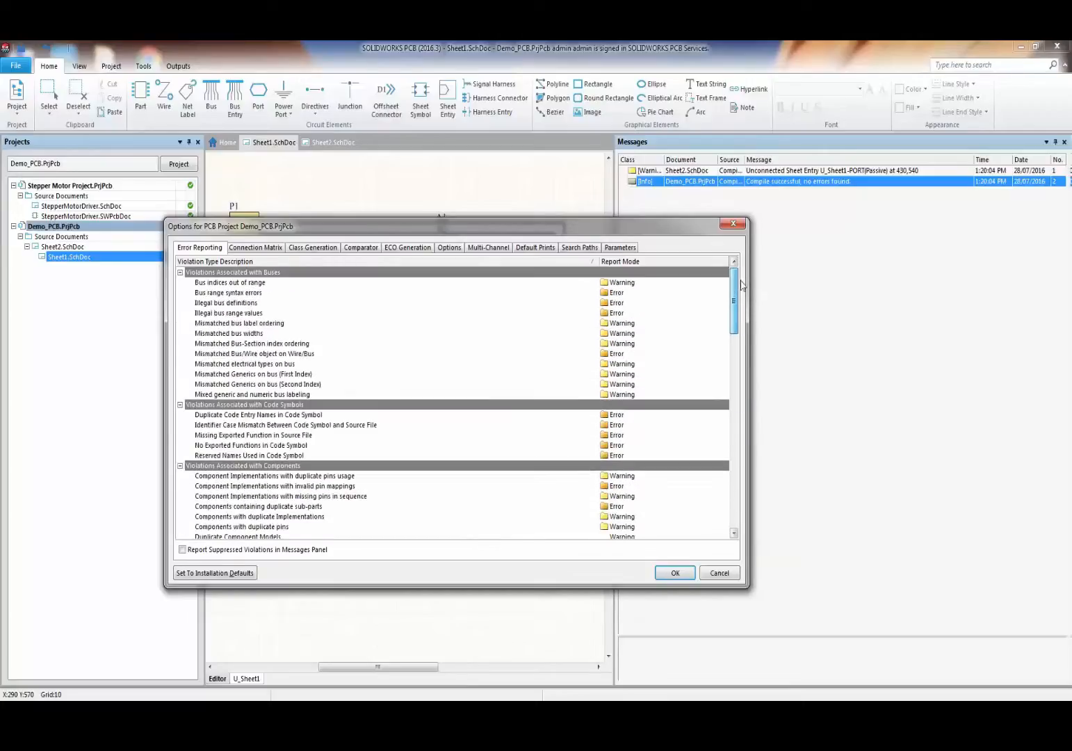
click(638, 285)
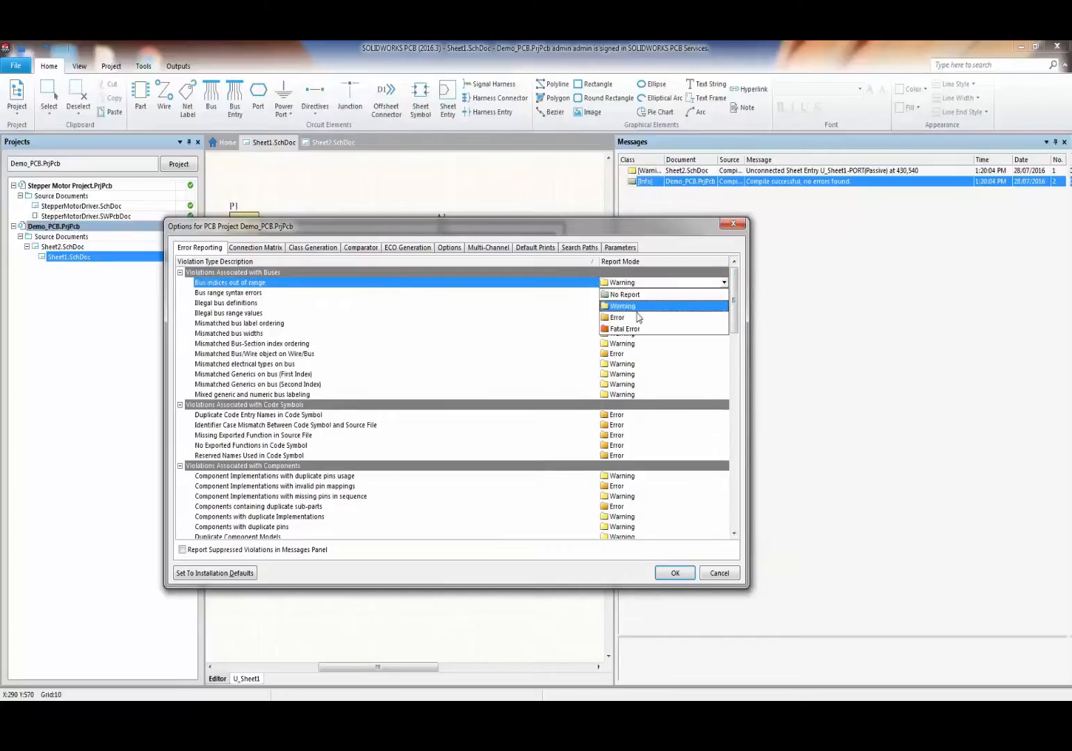
click(672, 249)
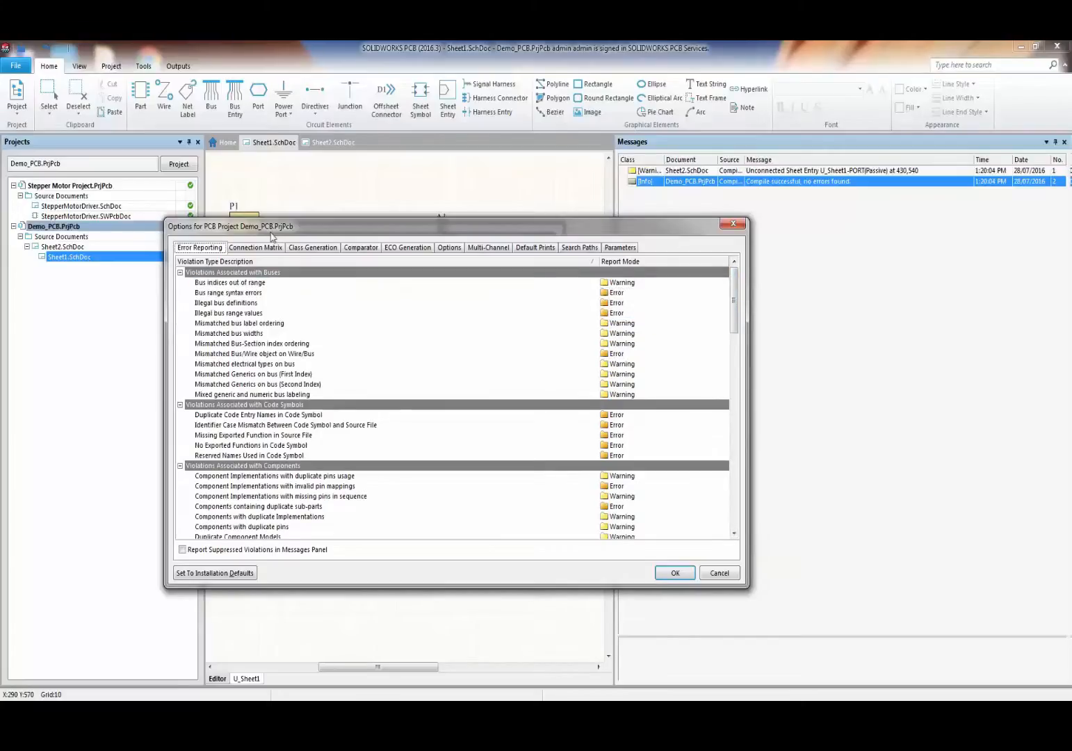
- In the Connection Matrix, cycle the Output Pin to Output Pin report level and accept the options
click(260, 249)
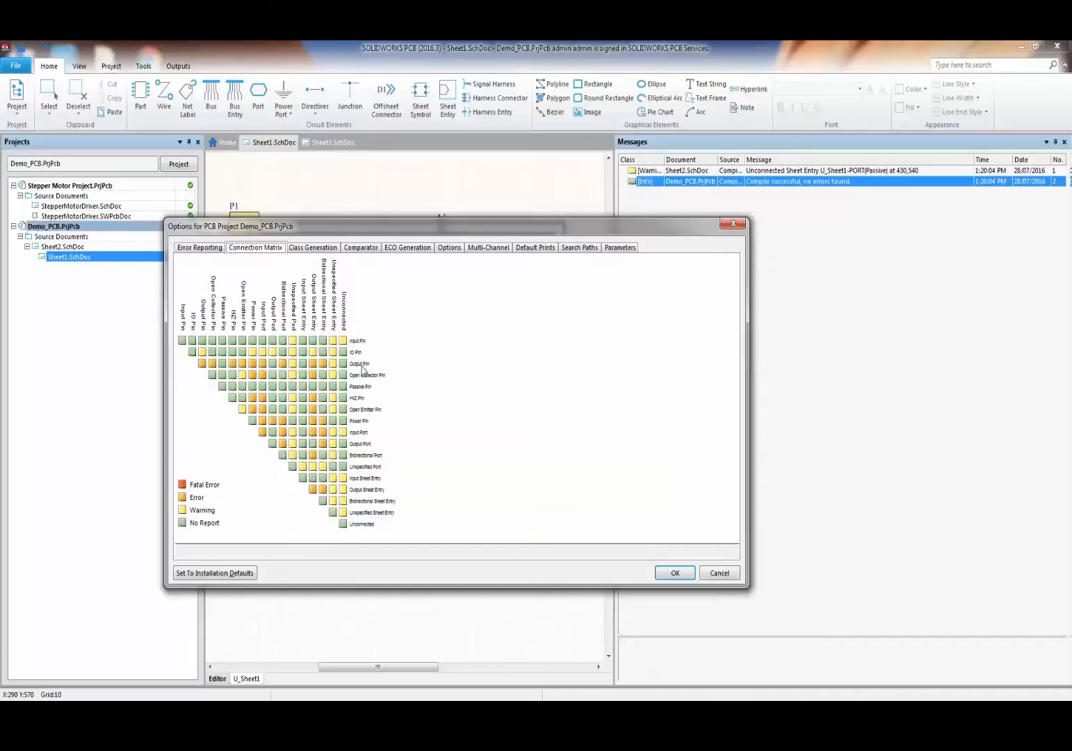
click(201, 364)
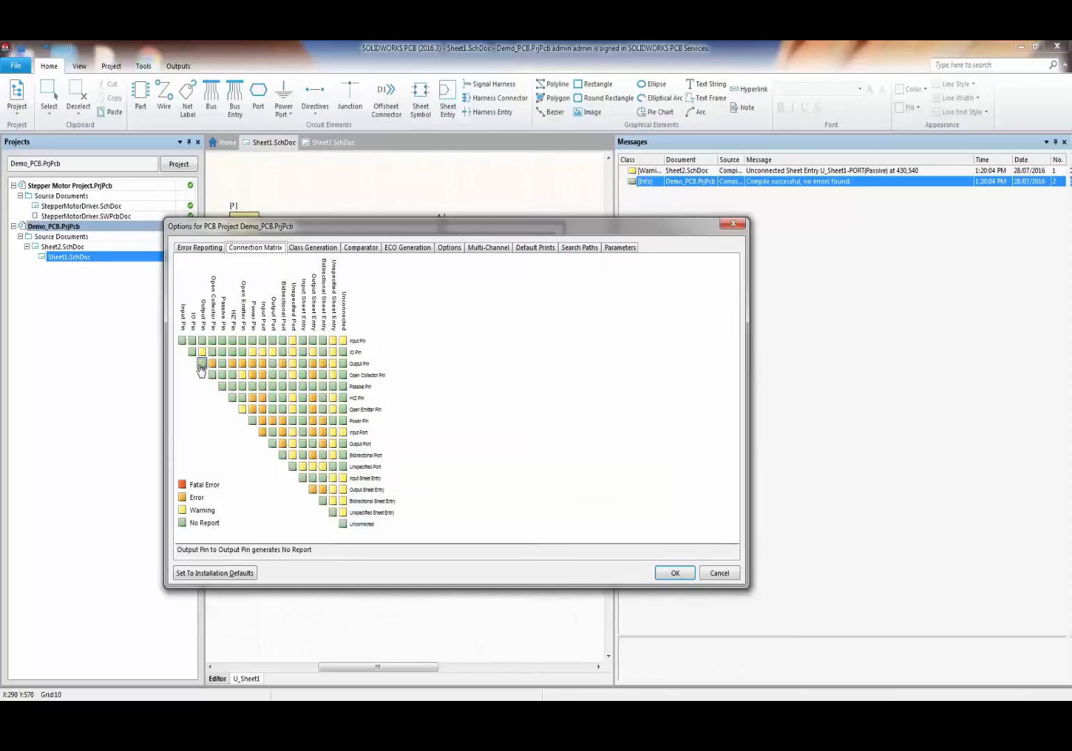
click(201, 365)
click(215, 573)
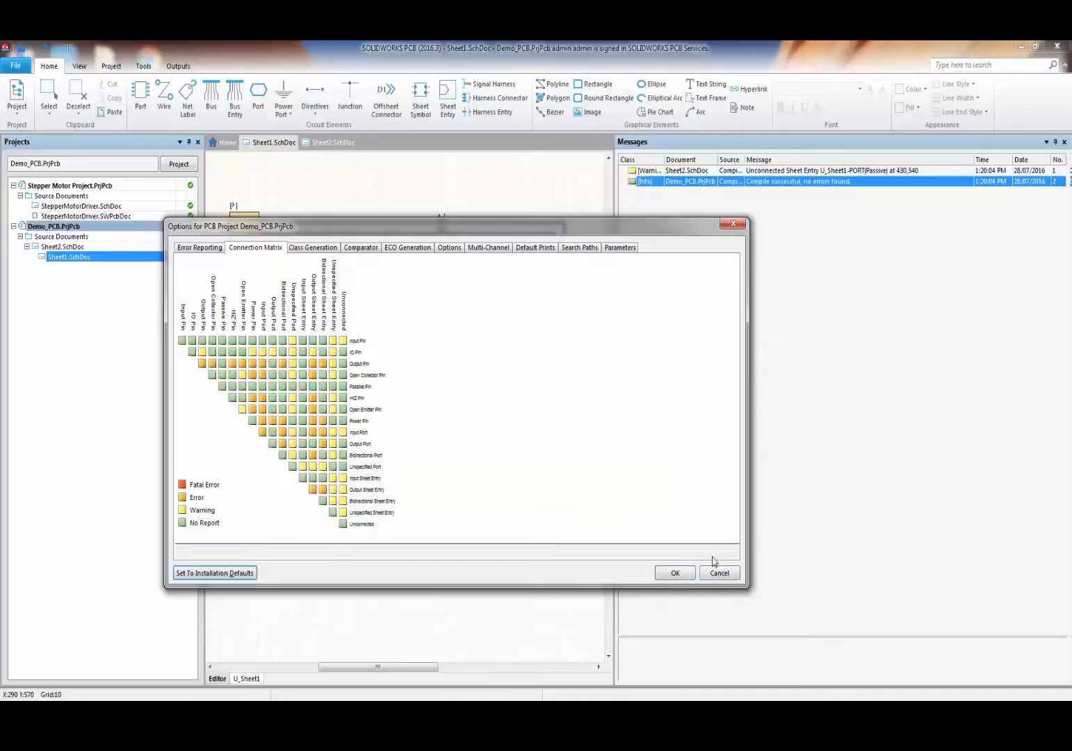
click(674, 573)
scroll(386, 375, down, 2)
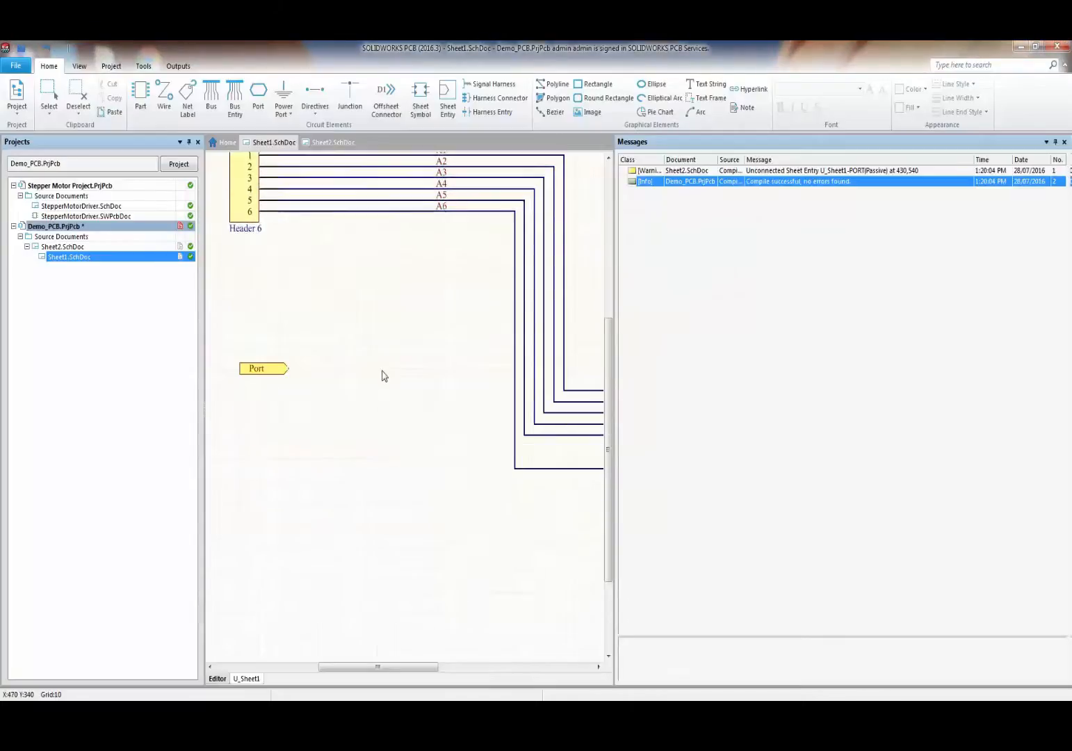
- Shrink the Messages panel and zoom out to show all of Sheet1 with P1, P2 and R1
scroll(384, 375, up, 1)
ctrl+scroll(385, 375, down, 3)
drag(613, 209, 994, 191)
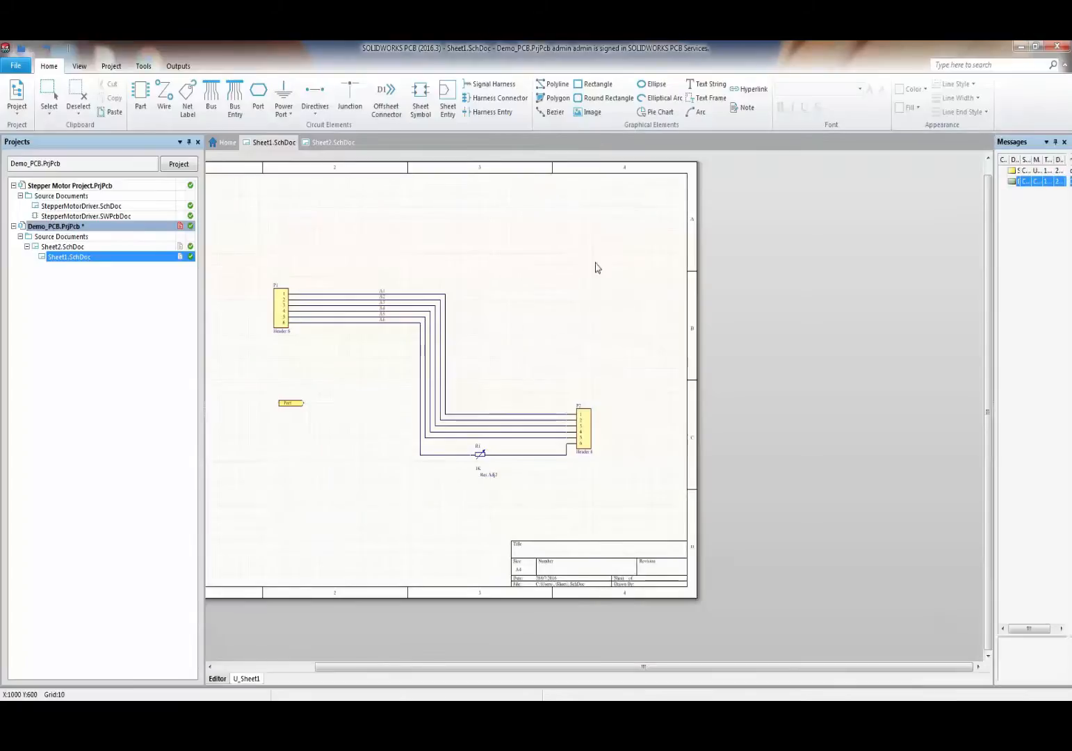
shift+scroll(397, 321, left, 3)
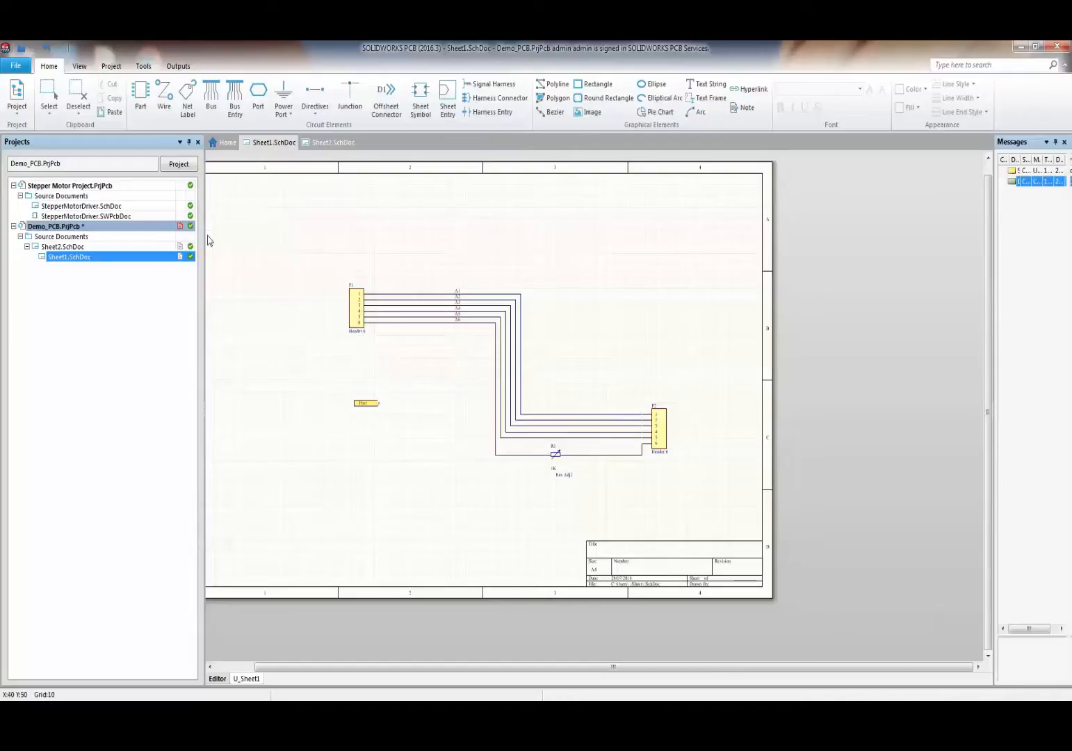
click(80, 66)
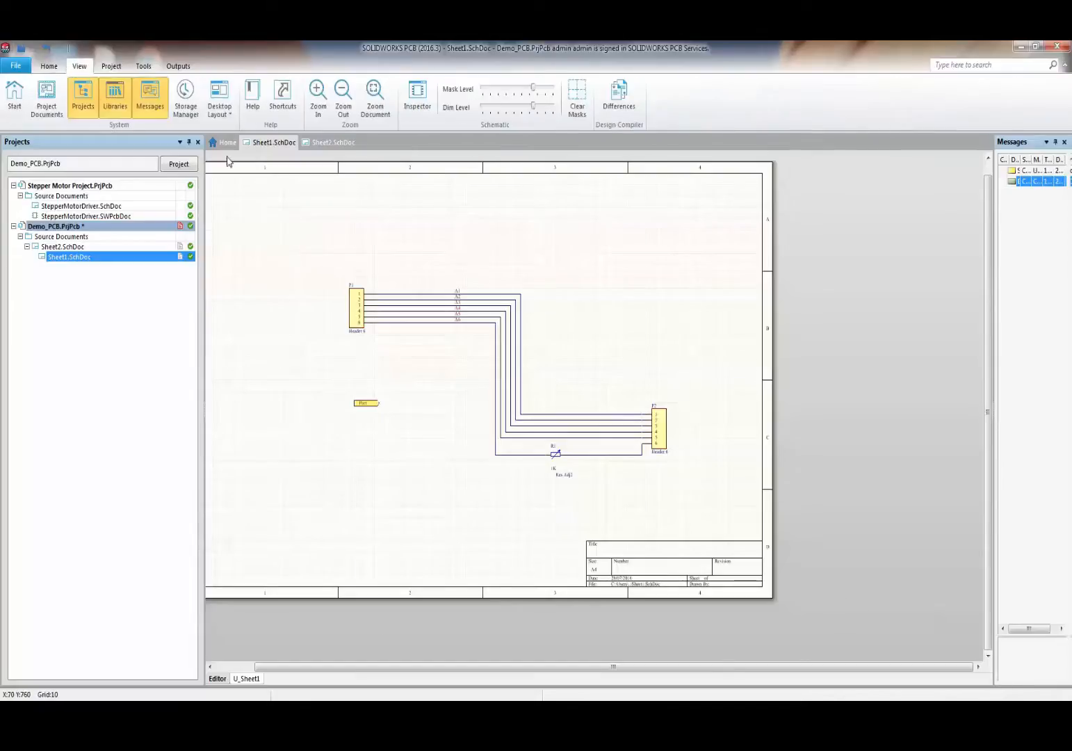
- Open the Storage Manager, widen it, and show Sheet1.SchDoc's version history
click(185, 96)
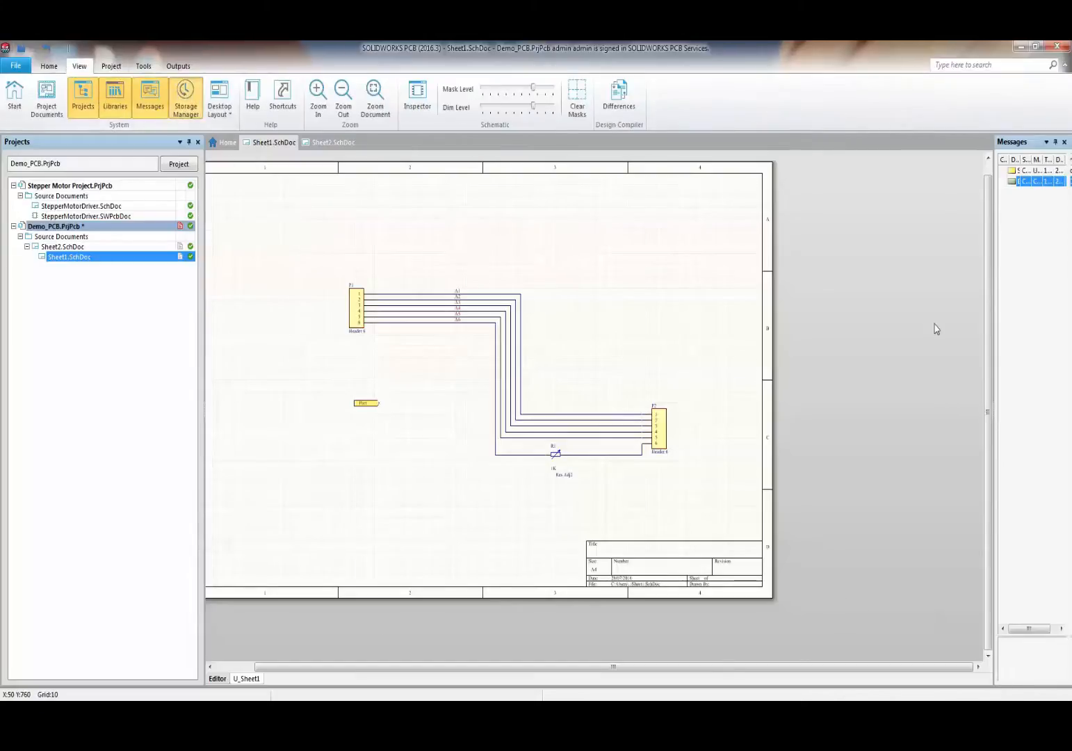
drag(991, 282, 700, 281)
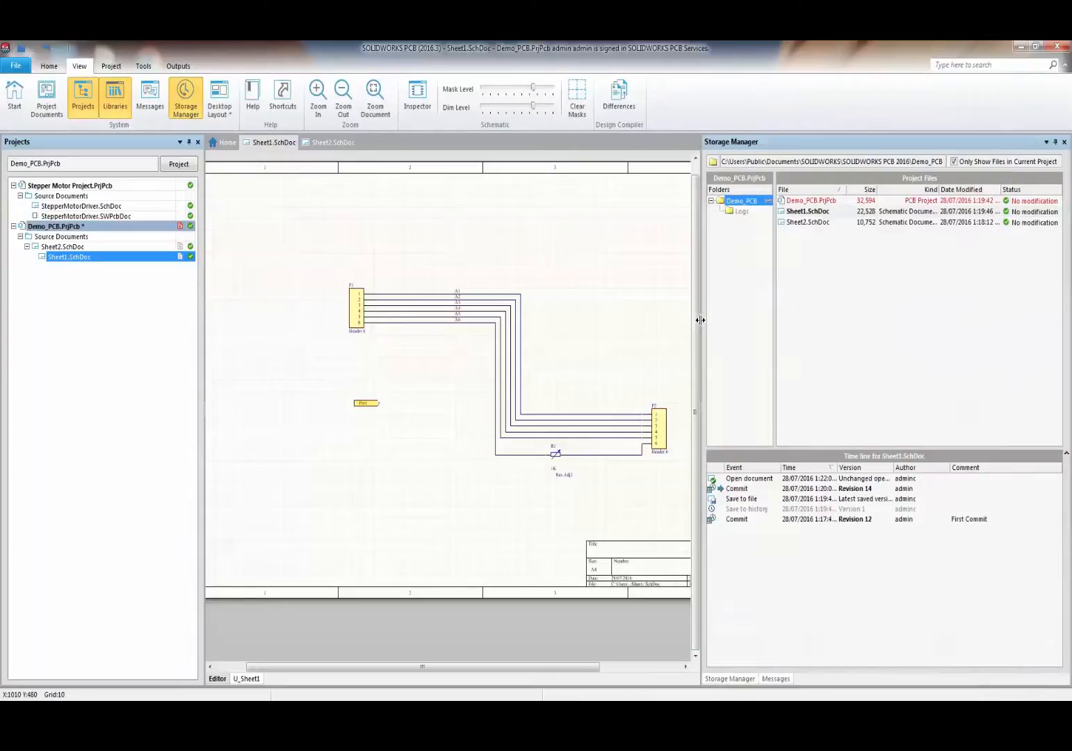
click(813, 201)
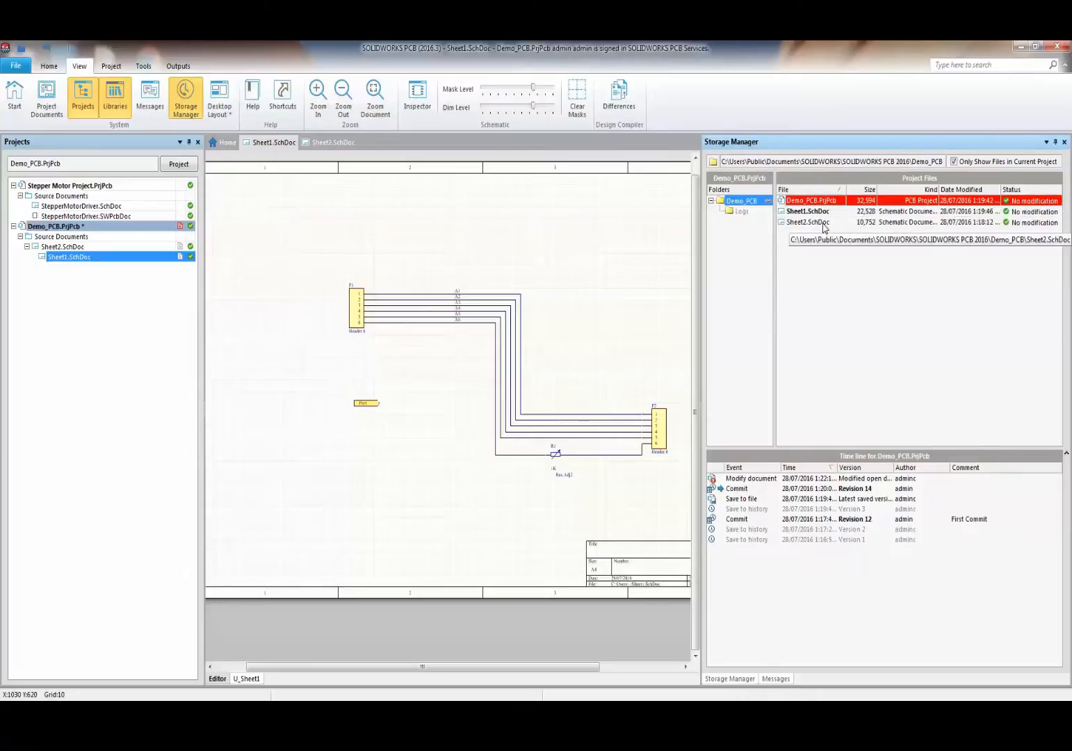
click(825, 211)
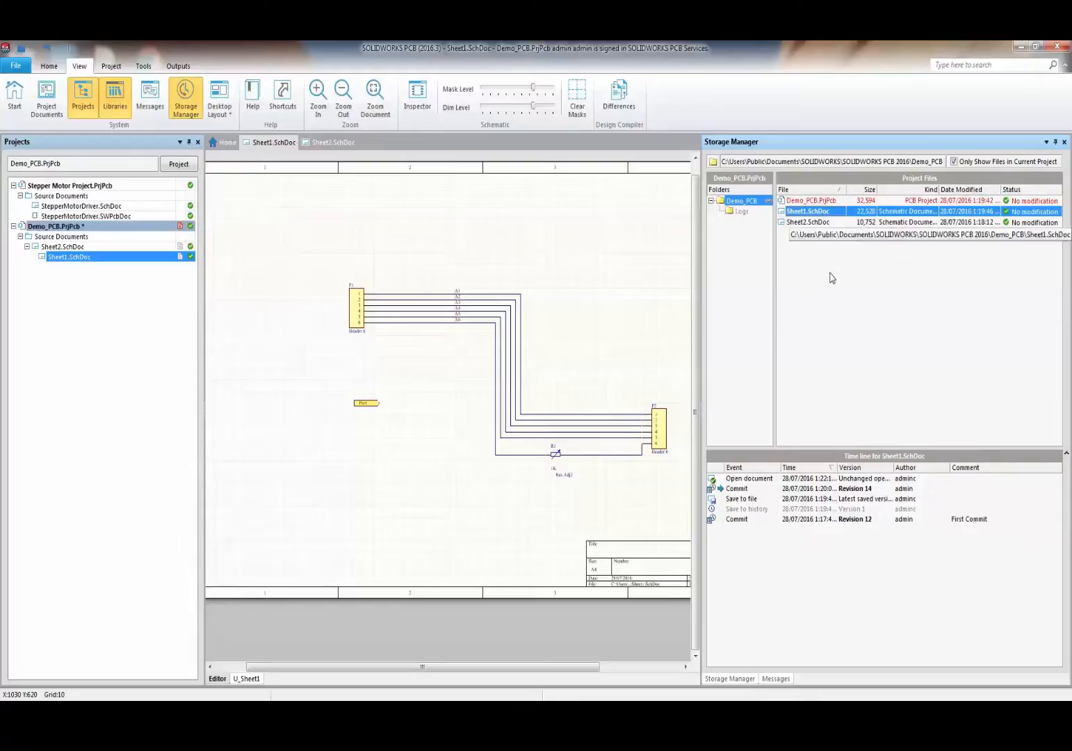
- Browse Sheet1.SchDoc's history entries and select the Revision 14 commit
click(838, 489)
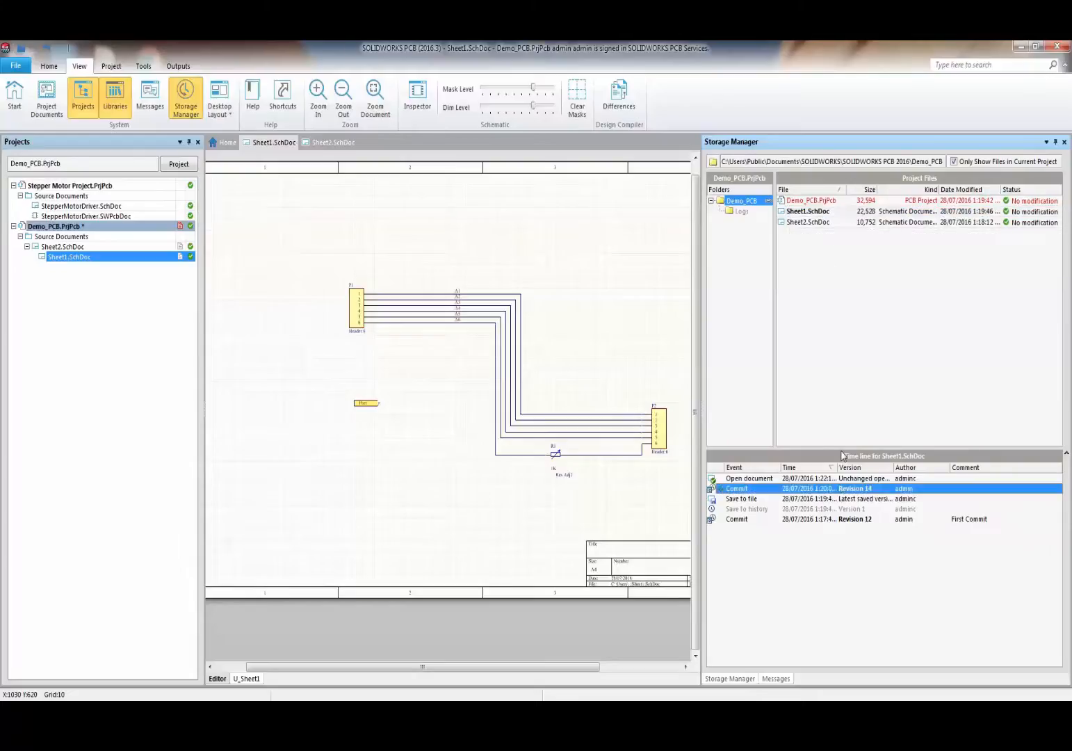
drag(840, 449, 833, 363)
click(820, 437)
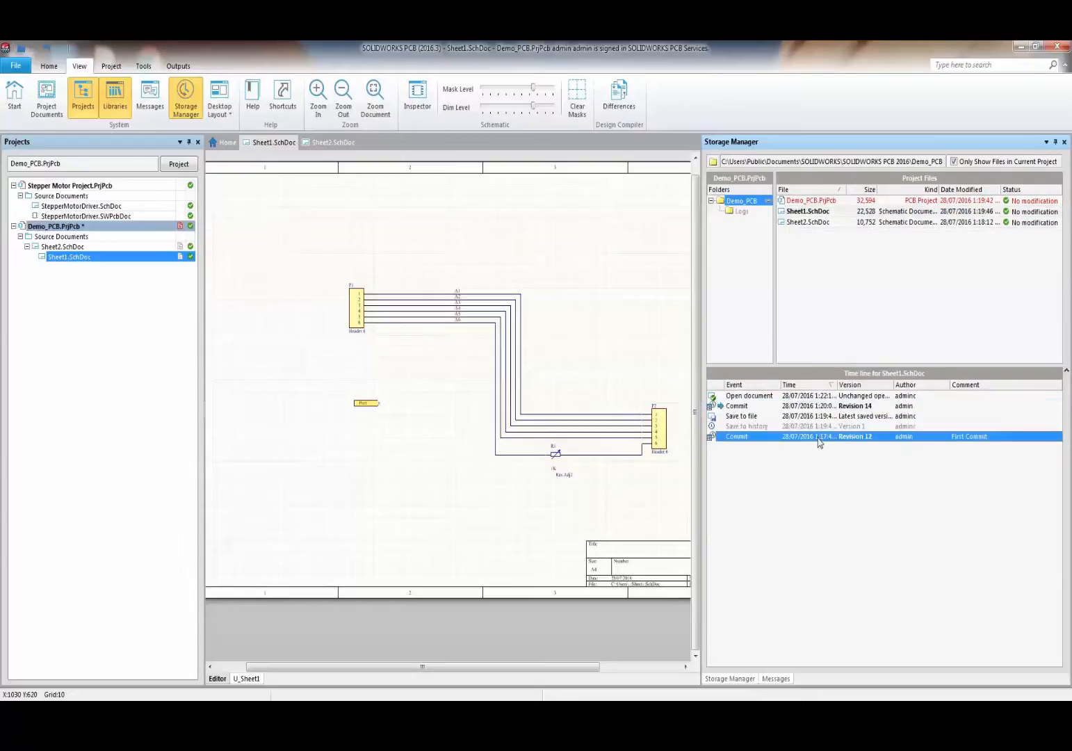
click(830, 407)
click(832, 398)
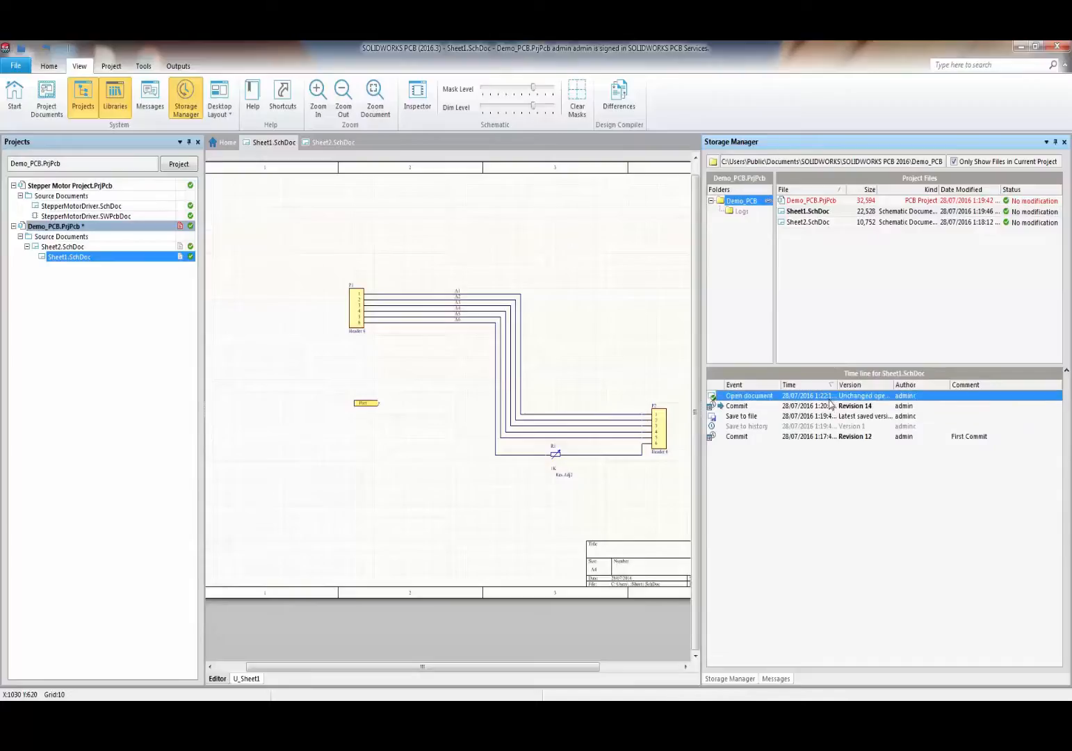
click(829, 416)
click(834, 437)
click(832, 407)
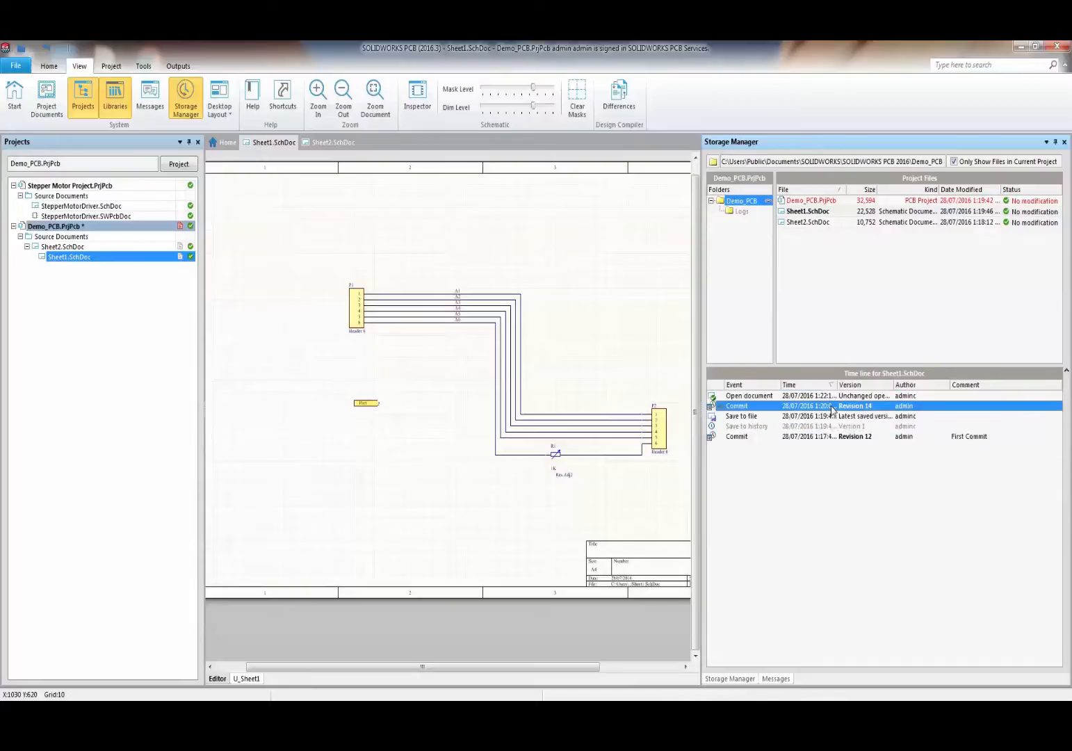
- Add Revision 12 to the selection and compare it with Revision 14
right_click(832, 408)
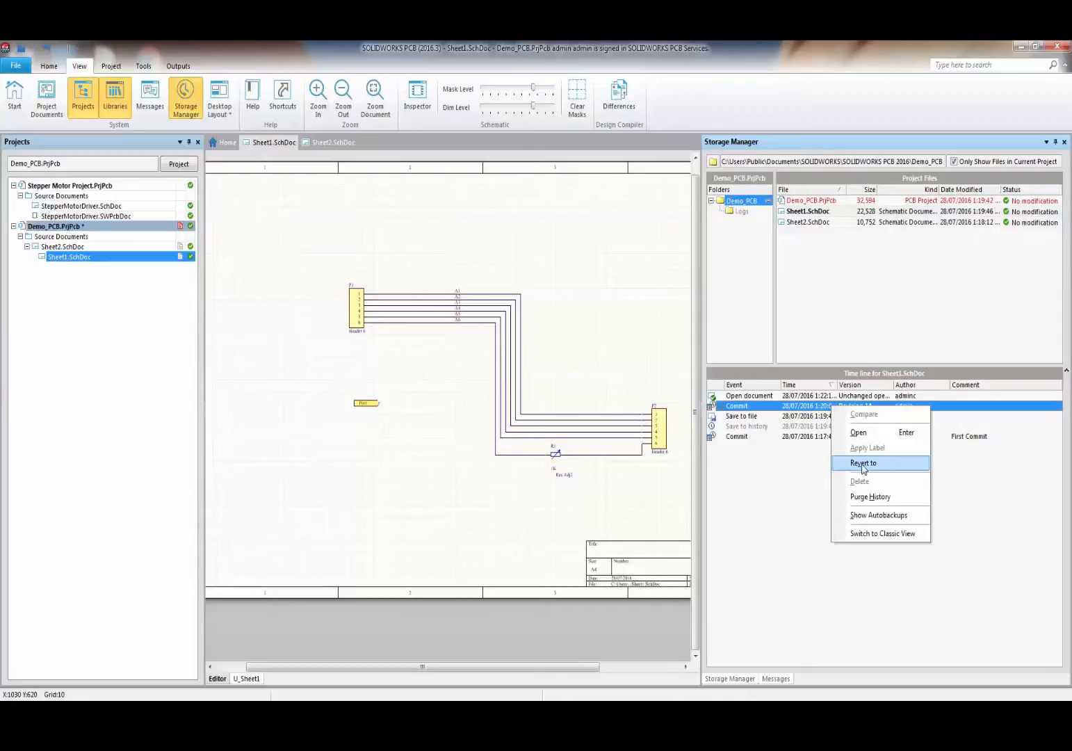
click(808, 409)
ctrl+click(828, 436)
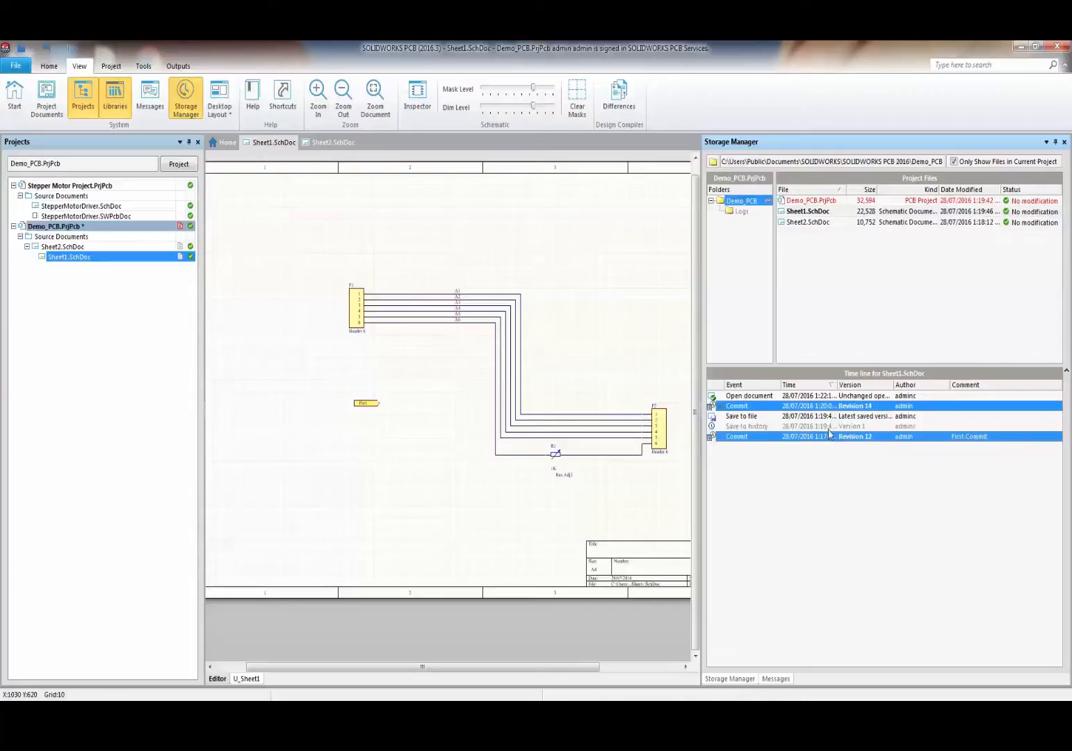
right_click(826, 407)
click(848, 414)
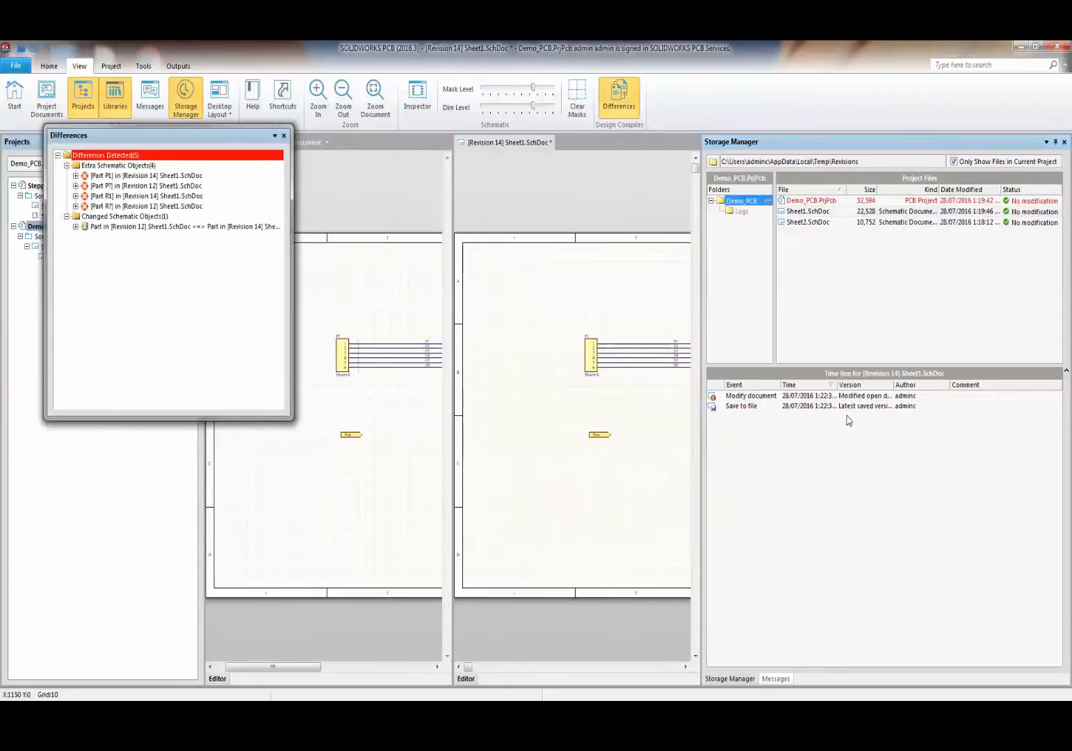
- Inspect the extra part P1 in Revision 14 with the differences list docked on the right
click(120, 177)
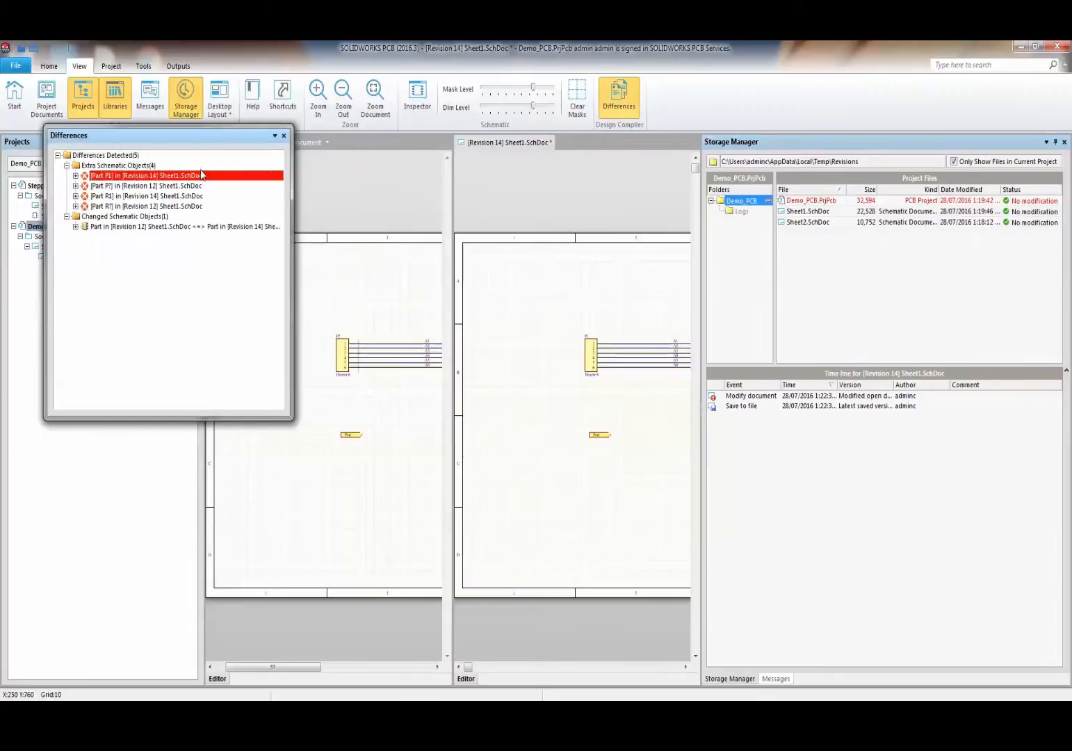
drag(186, 136, 845, 395)
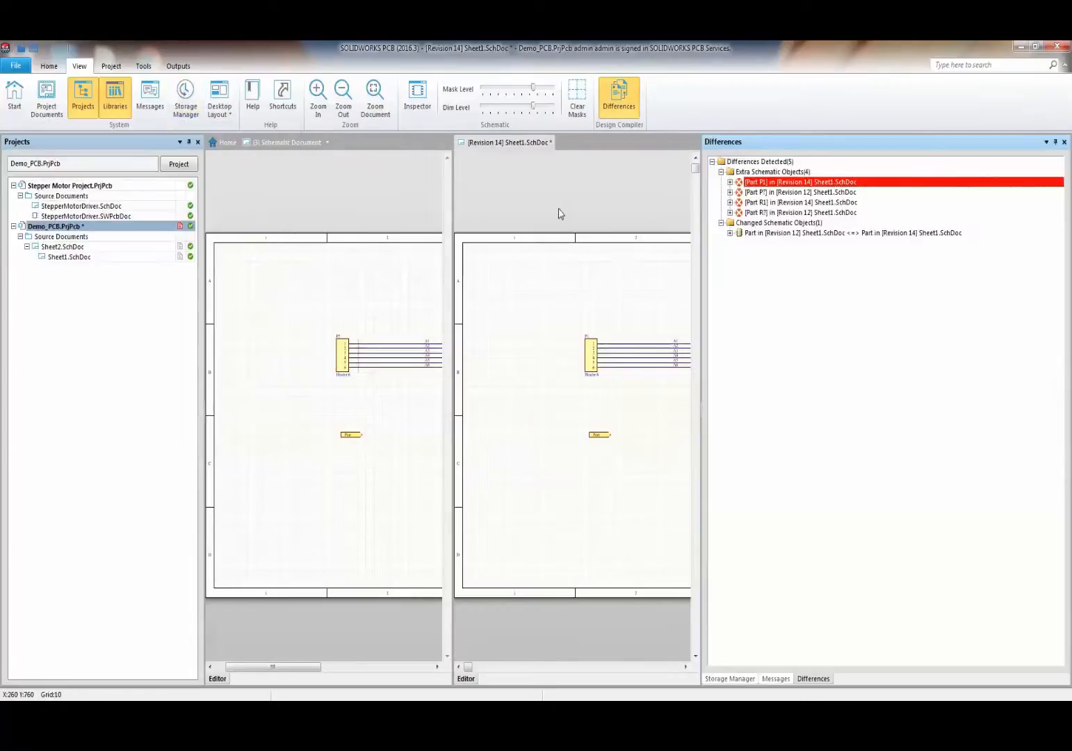
click(346, 341)
ctrl+scroll(346, 341, down, 1)
ctrl+scroll(346, 341, up, 1)
ctrl+scroll(347, 341, down, 1)
shift+scroll(346, 340, down, 3)
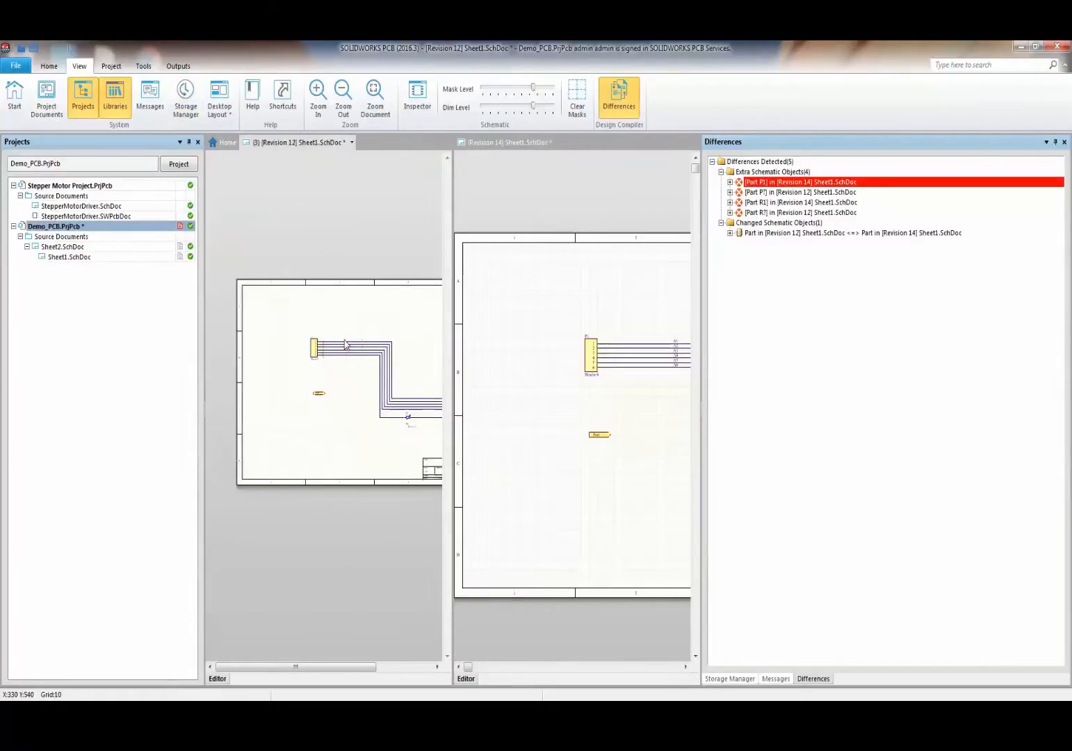
ctrl+scroll(333, 386, up, 1)
ctrl+scroll(333, 392, up, 1)
click(588, 407)
shift+scroll(584, 407, down, 5)
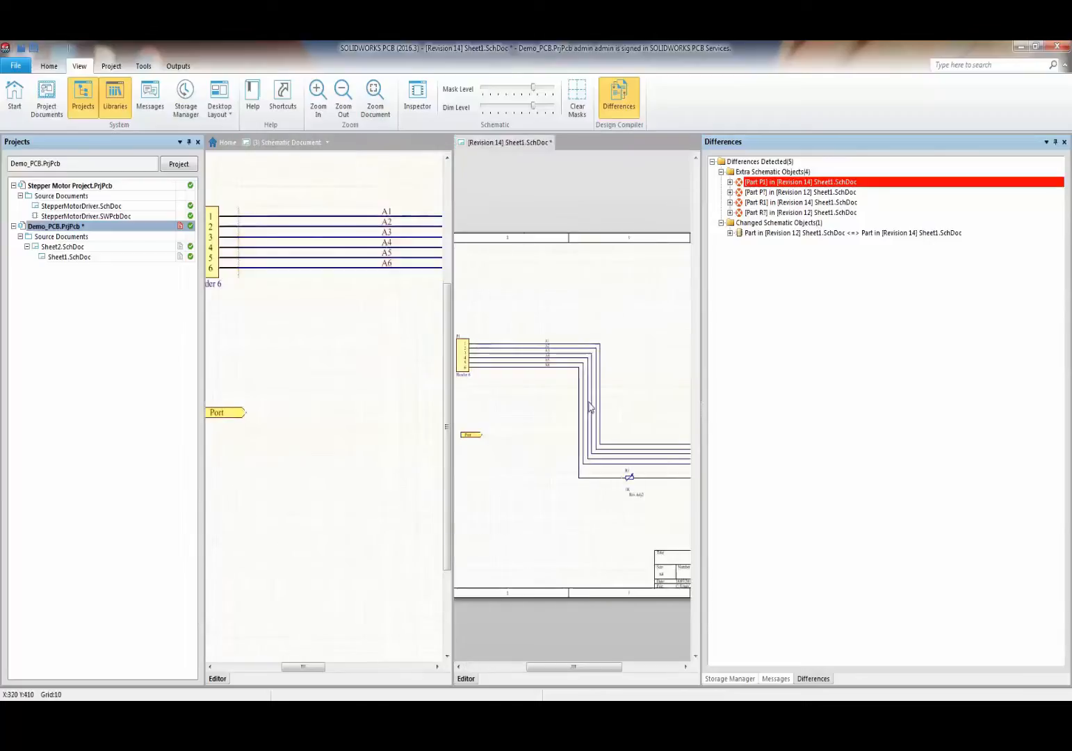
ctrl+scroll(553, 410, down, 1)
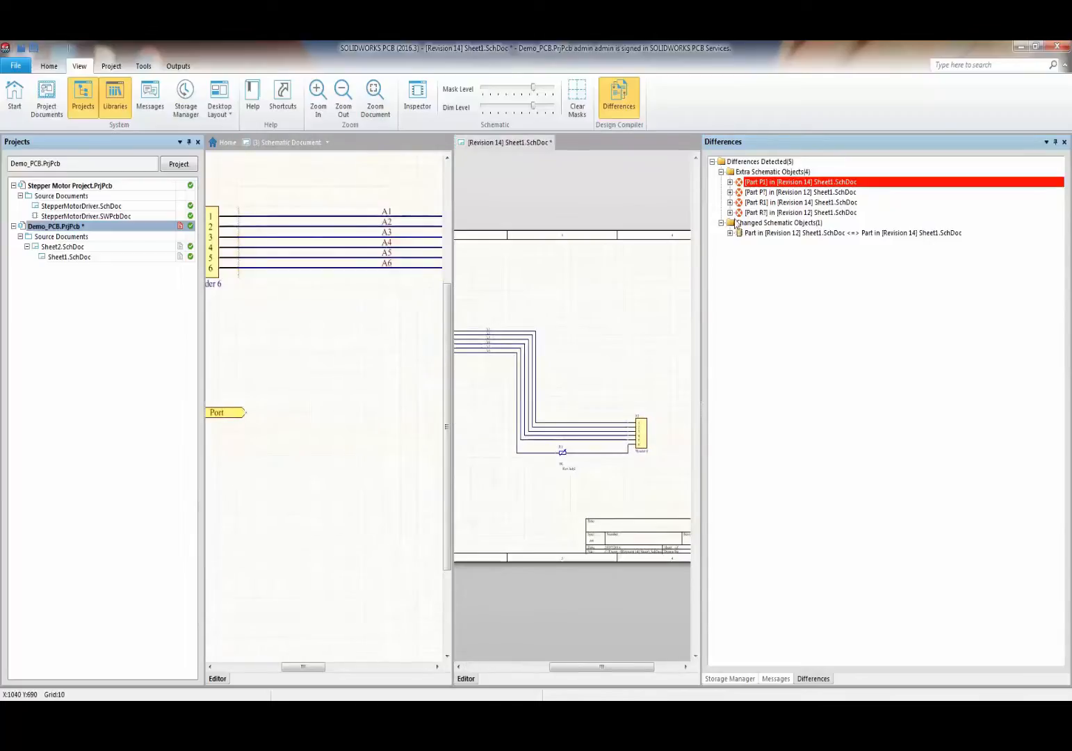
- Expand the header P? and resistor R1 and R? difference entries, zooming to R1
double_click(765, 194)
double_click(765, 212)
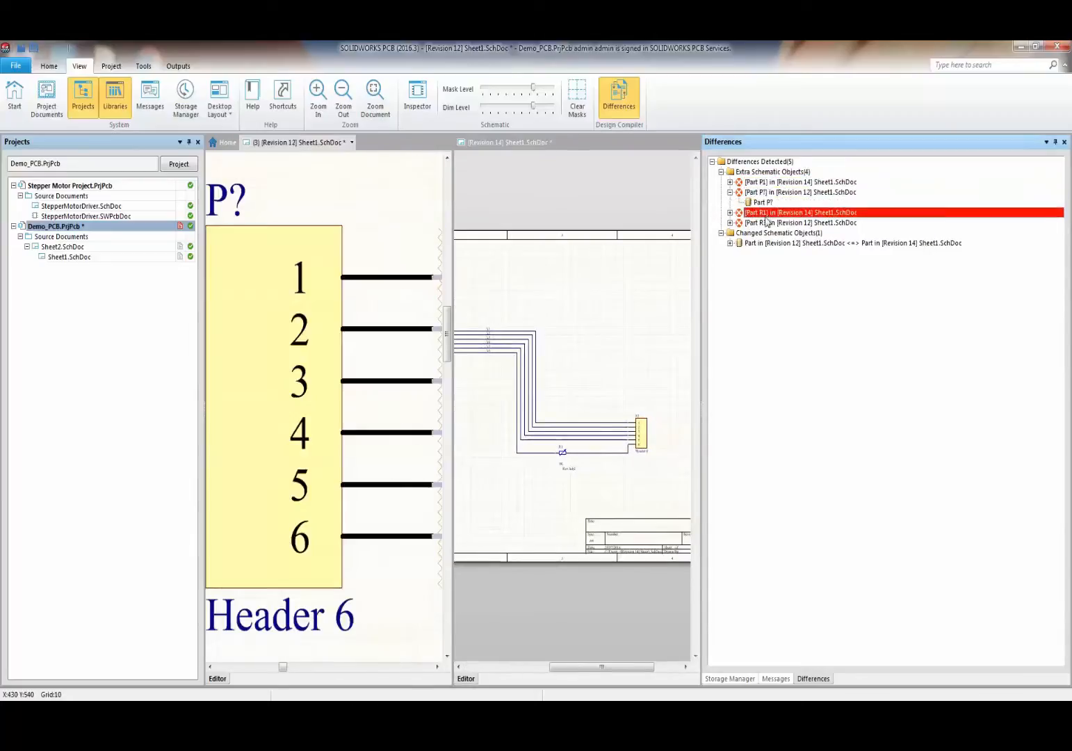
click(765, 222)
double_click(765, 233)
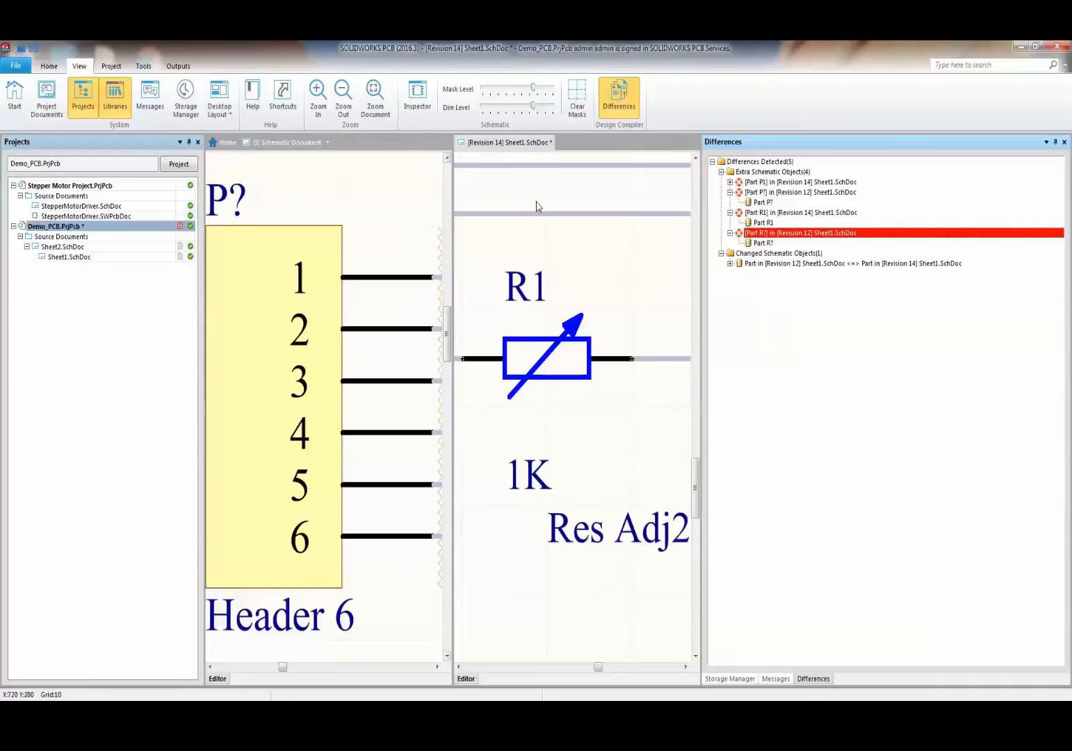
- Merge all comparison panes, then close all documents without saving any
right_click(594, 141)
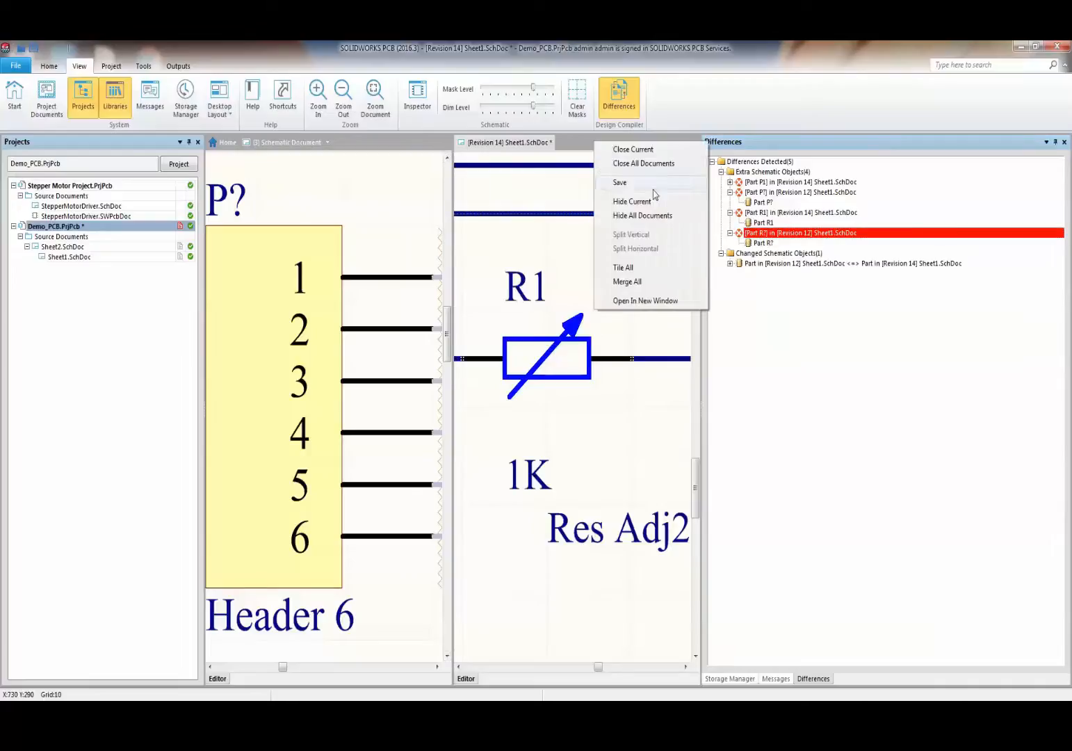
click(638, 281)
right_click(383, 145)
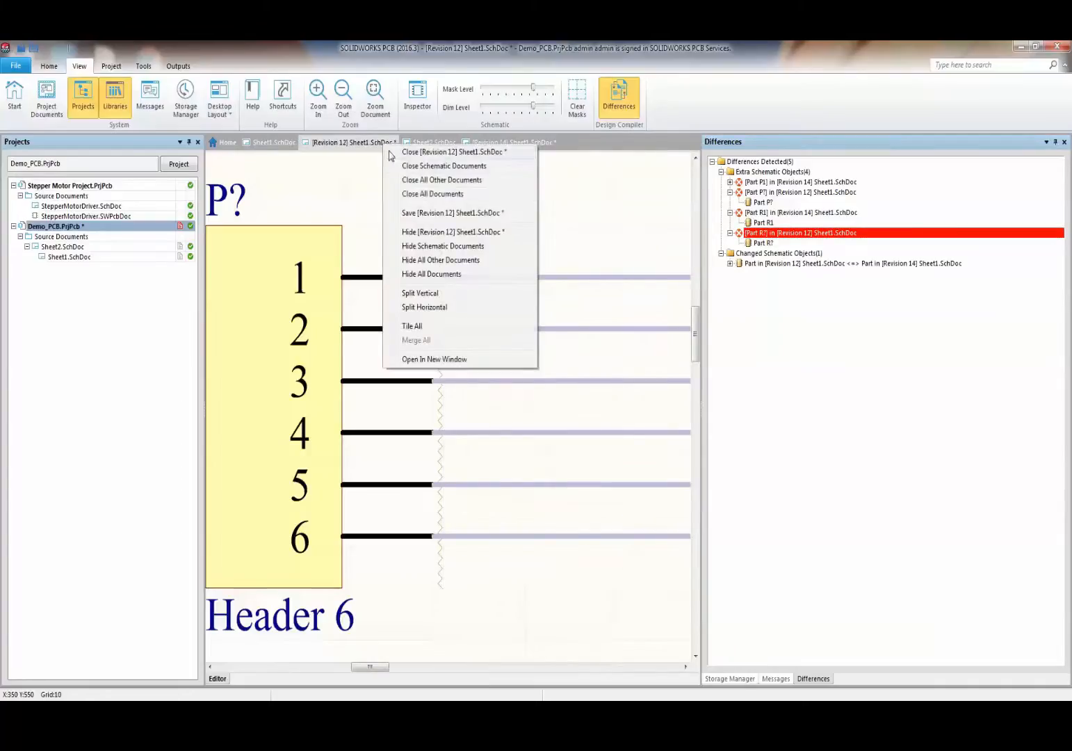
click(438, 195)
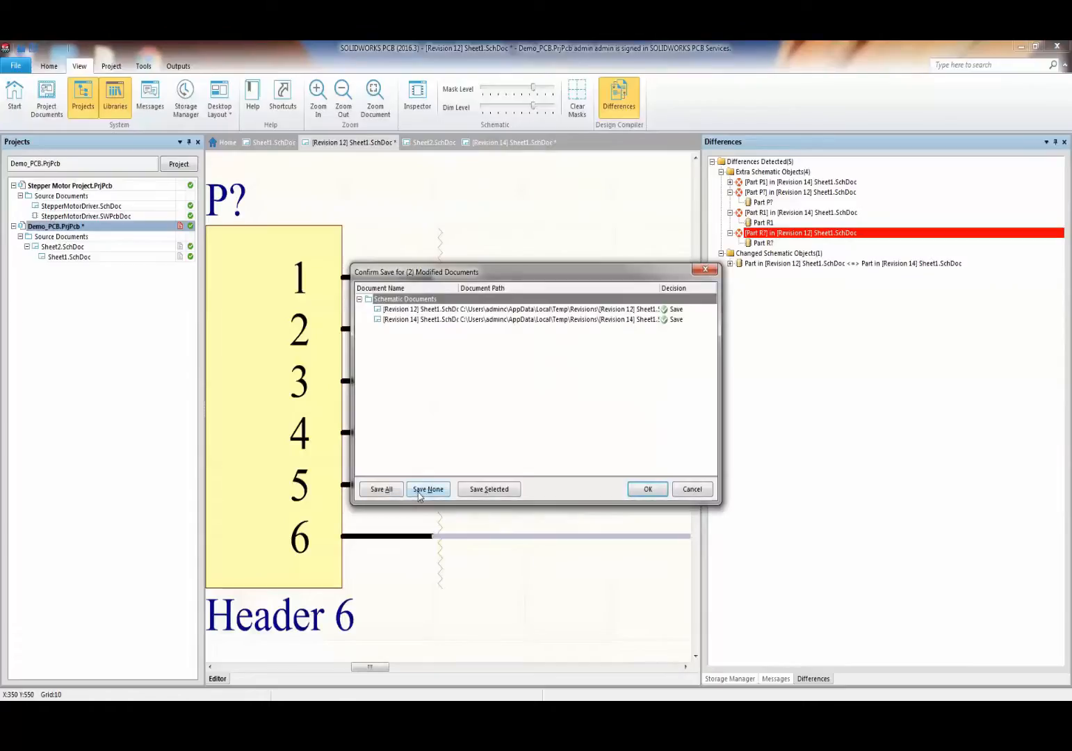
click(427, 490)
click(647, 489)
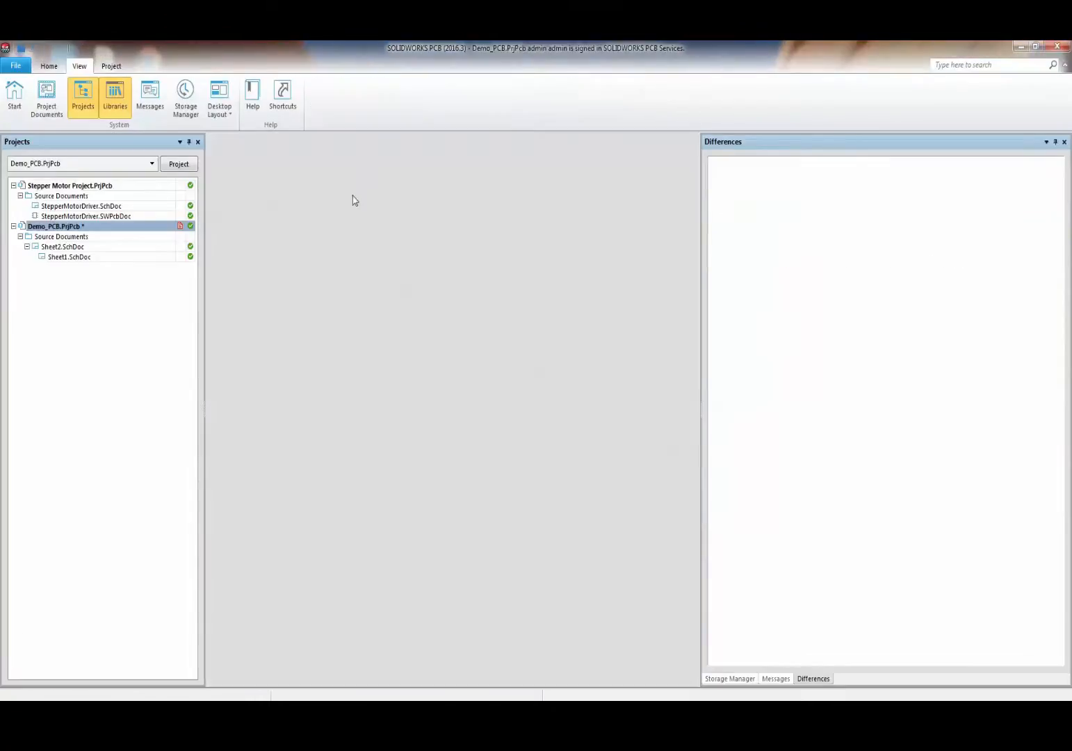
- Reopen the Sheet2 and Sheet1 schematics and close the Differences panel
double_click(73, 247)
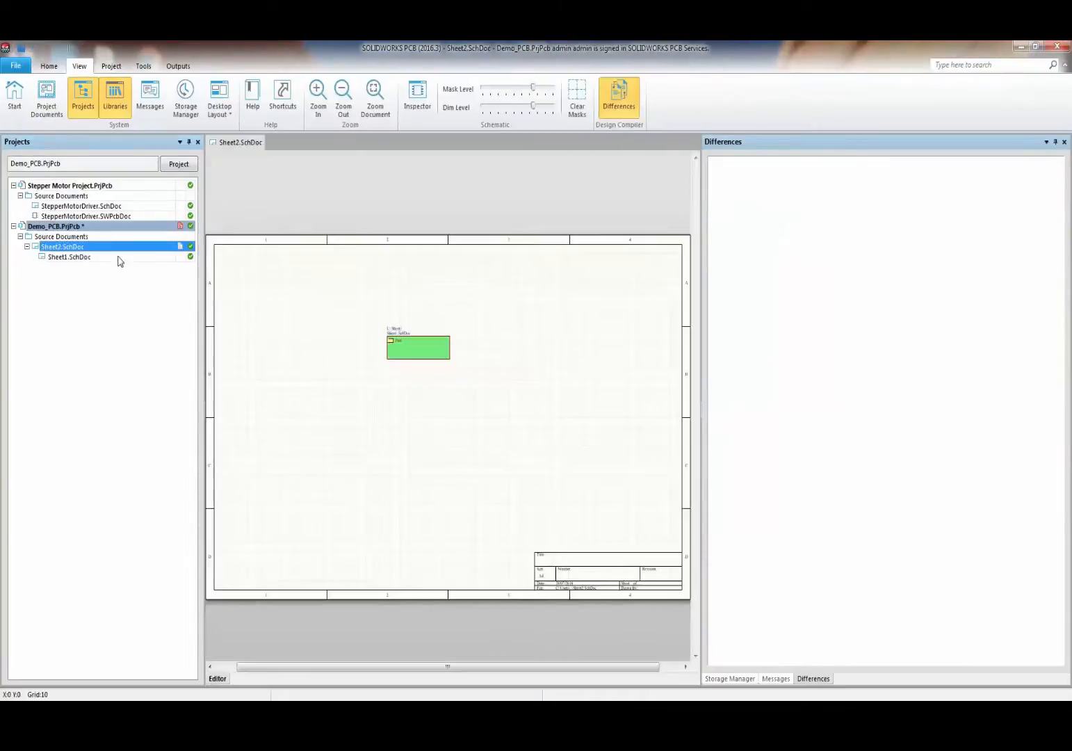
double_click(117, 257)
right_click(818, 145)
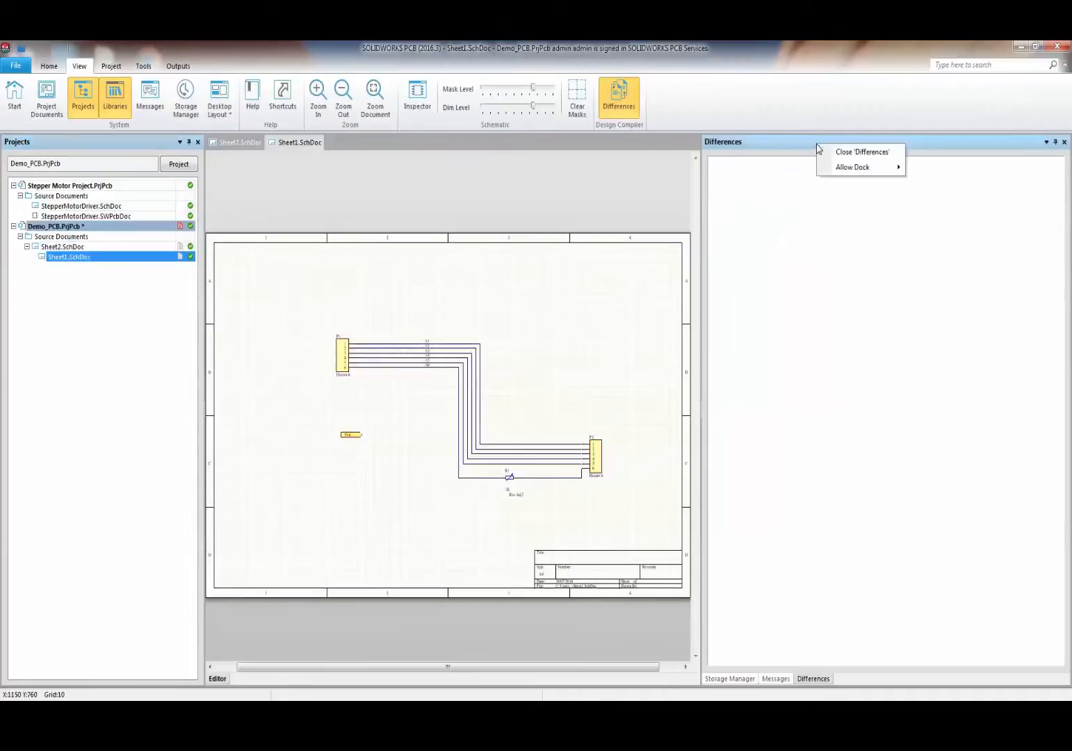
click(838, 153)
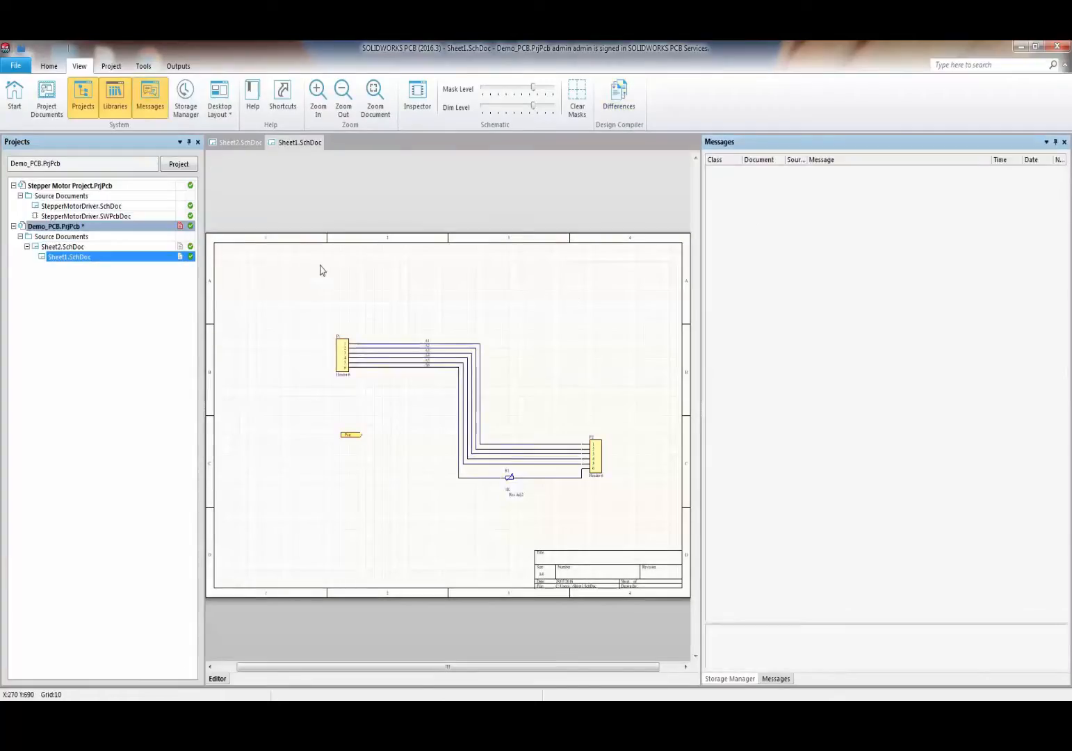
ctrl+scroll(297, 267, down, 2)
ctrl+scroll(430, 455, up, 5)
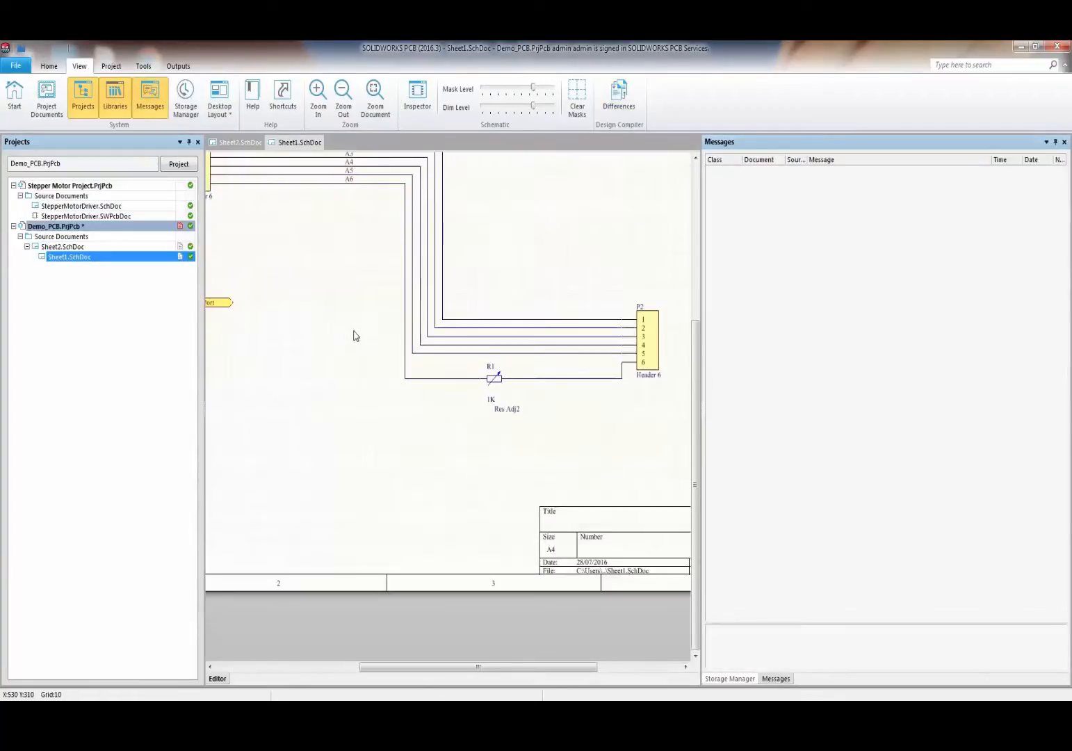
ctrl+scroll(353, 335, down, 2)
scroll(284, 321, up, 2)
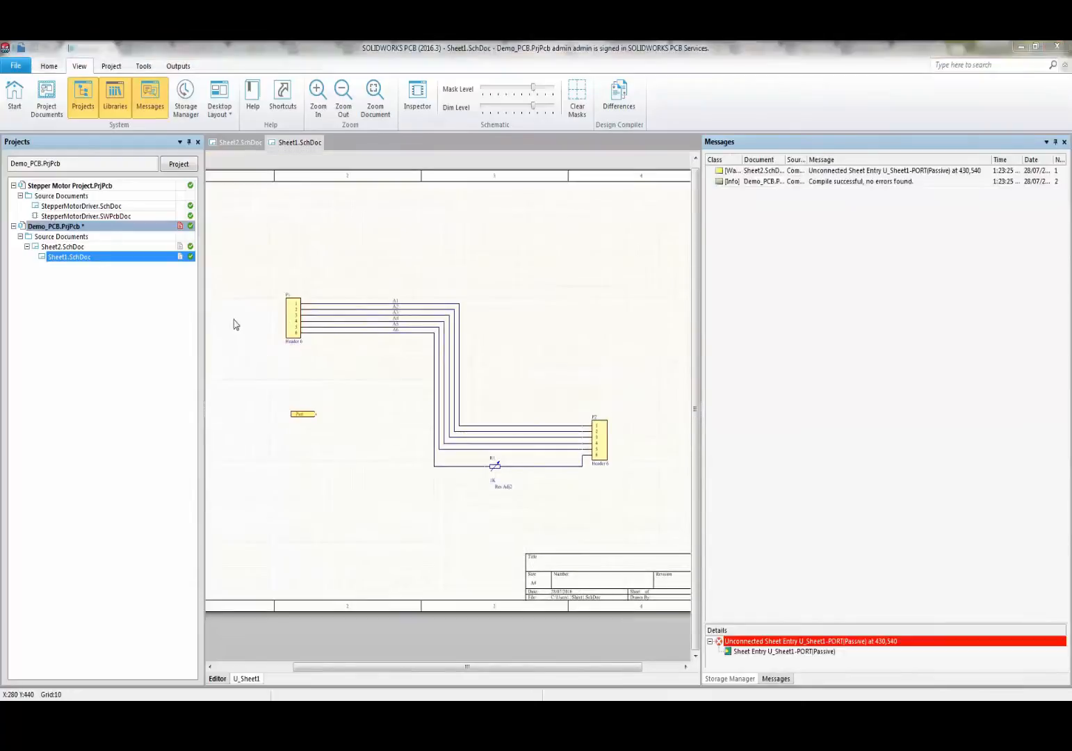
right_click(124, 230)
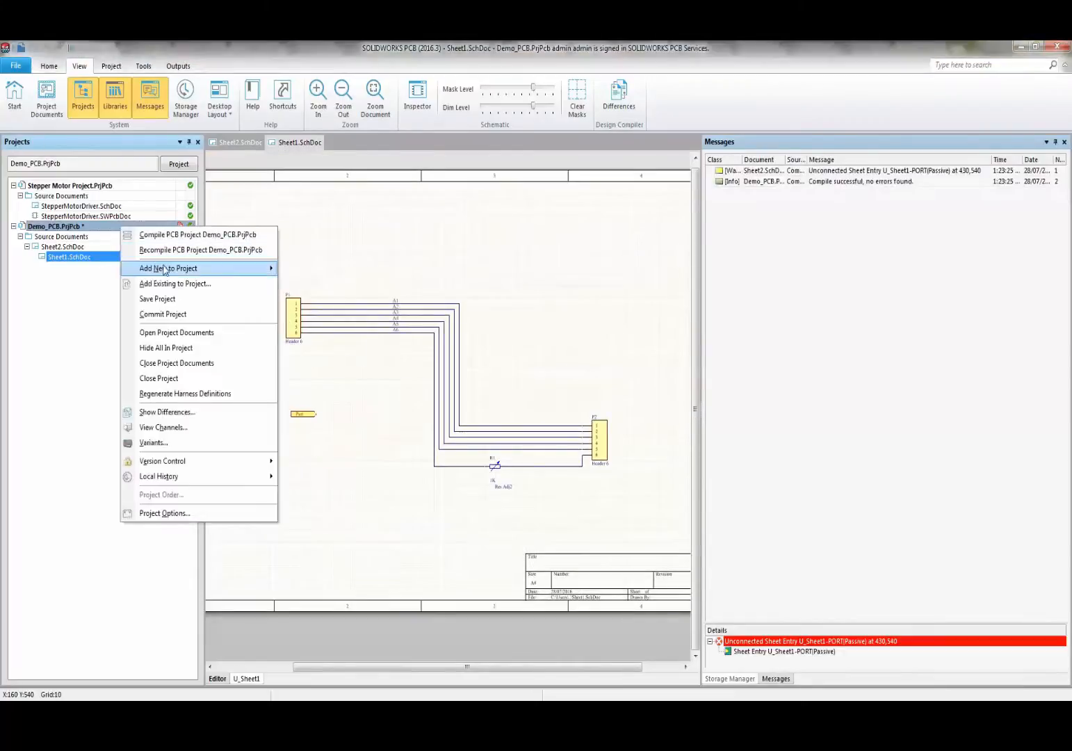
- Add a new PCB to Demo_PCB and save it as PCB1.SWPcbDoc
mouse_move(244, 275)
click(303, 283)
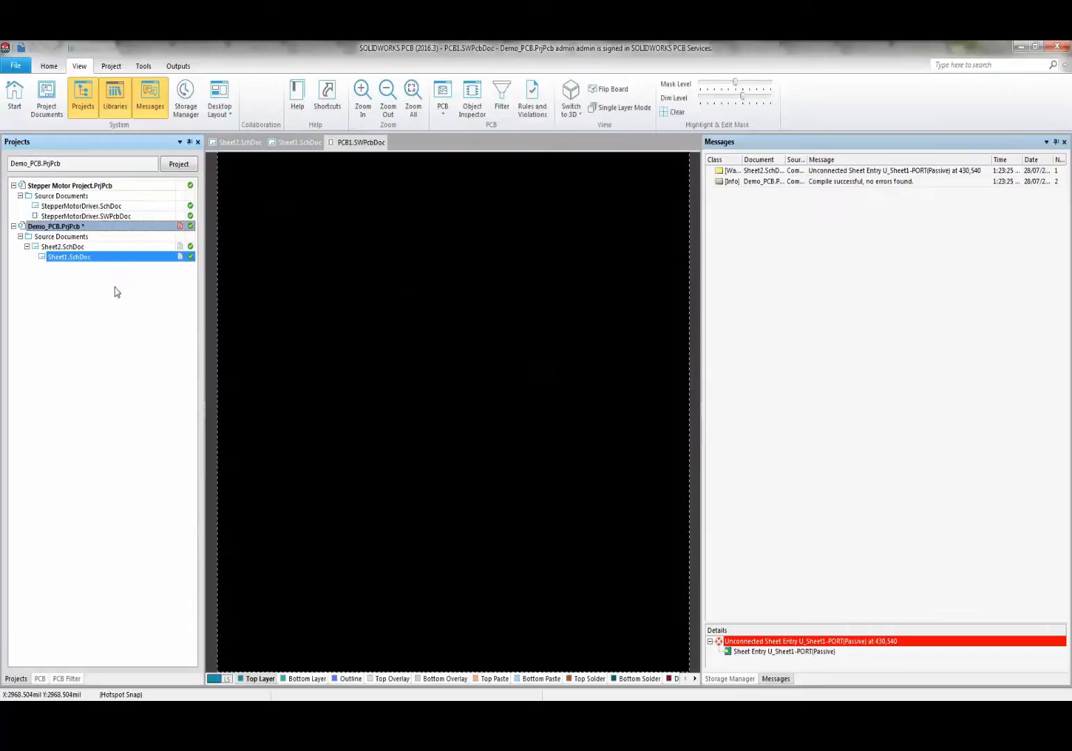
right_click(127, 268)
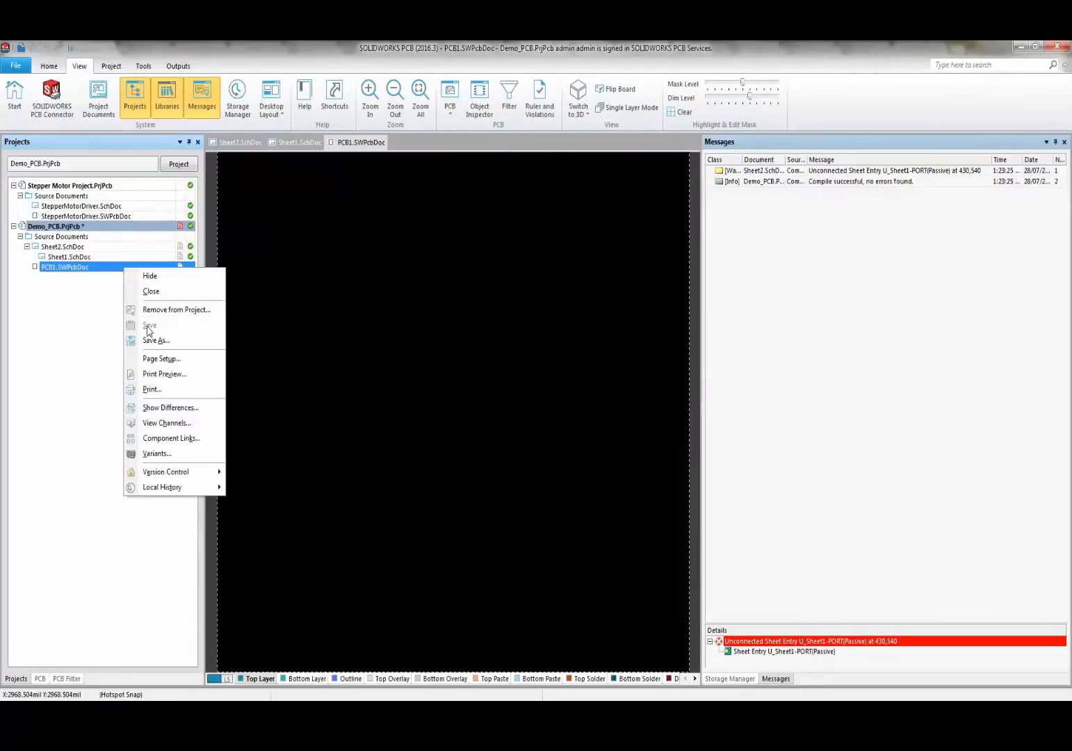
click(152, 340)
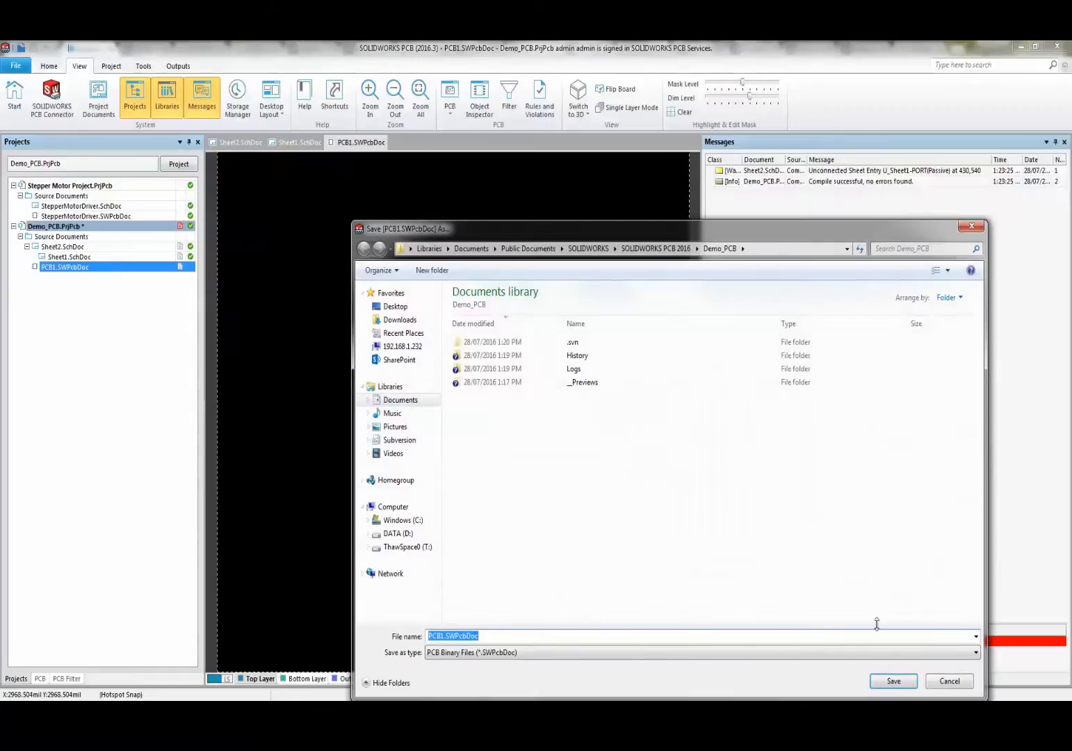
click(892, 681)
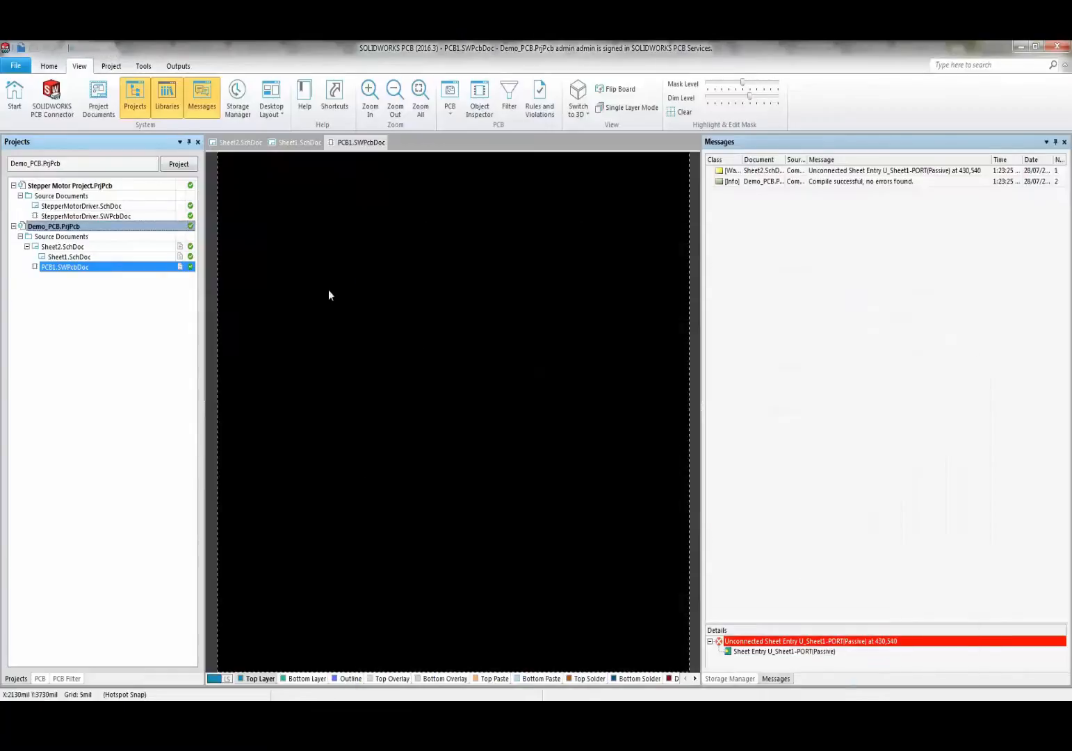
- Close the Messages and Storage Manager panels
right_click(867, 142)
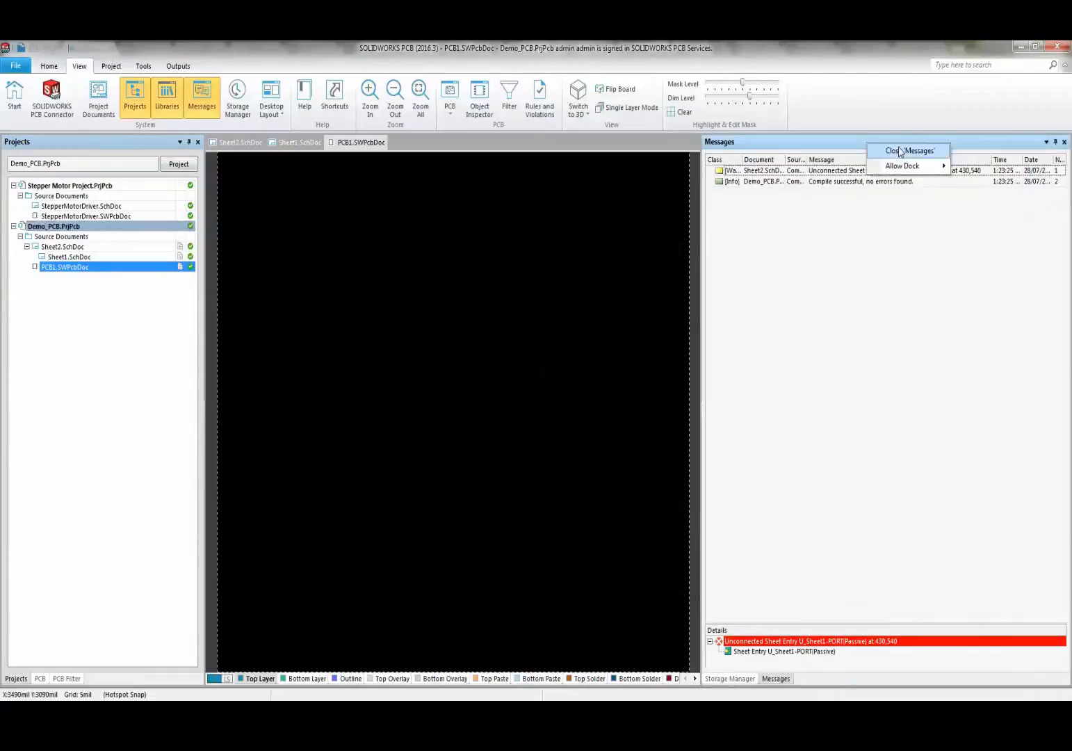
click(901, 152)
right_click(793, 144)
click(806, 150)
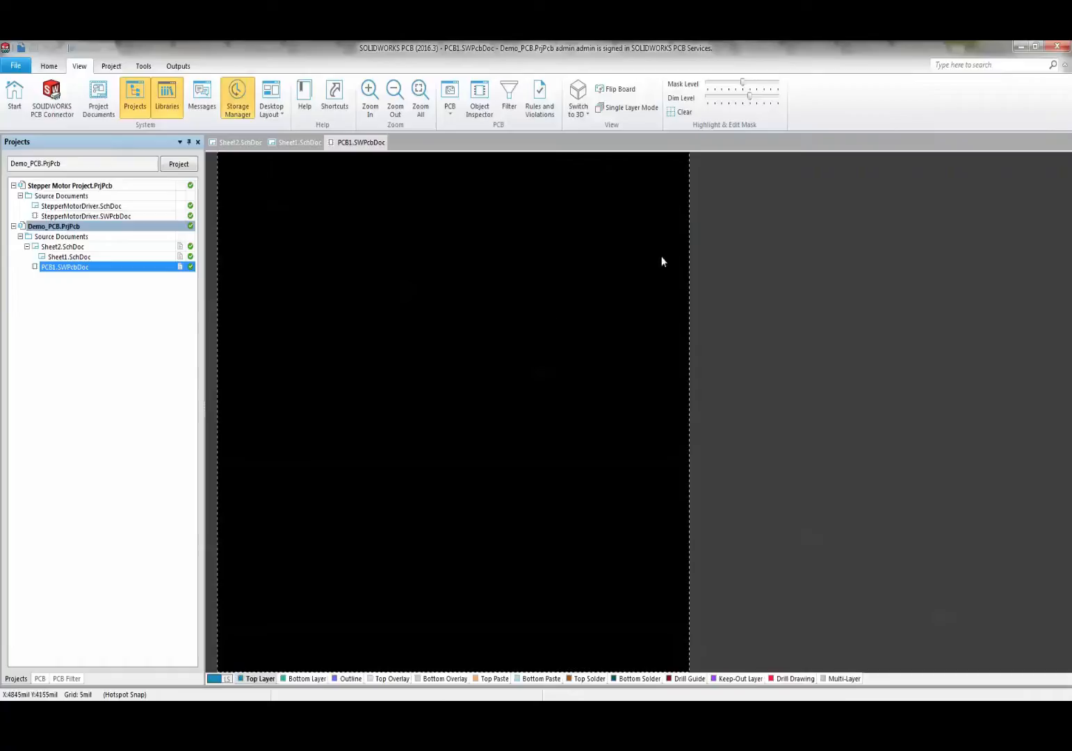
scroll(551, 315, down, 3)
scroll(550, 315, up, 4)
ctrl+scroll(492, 308, down, 3)
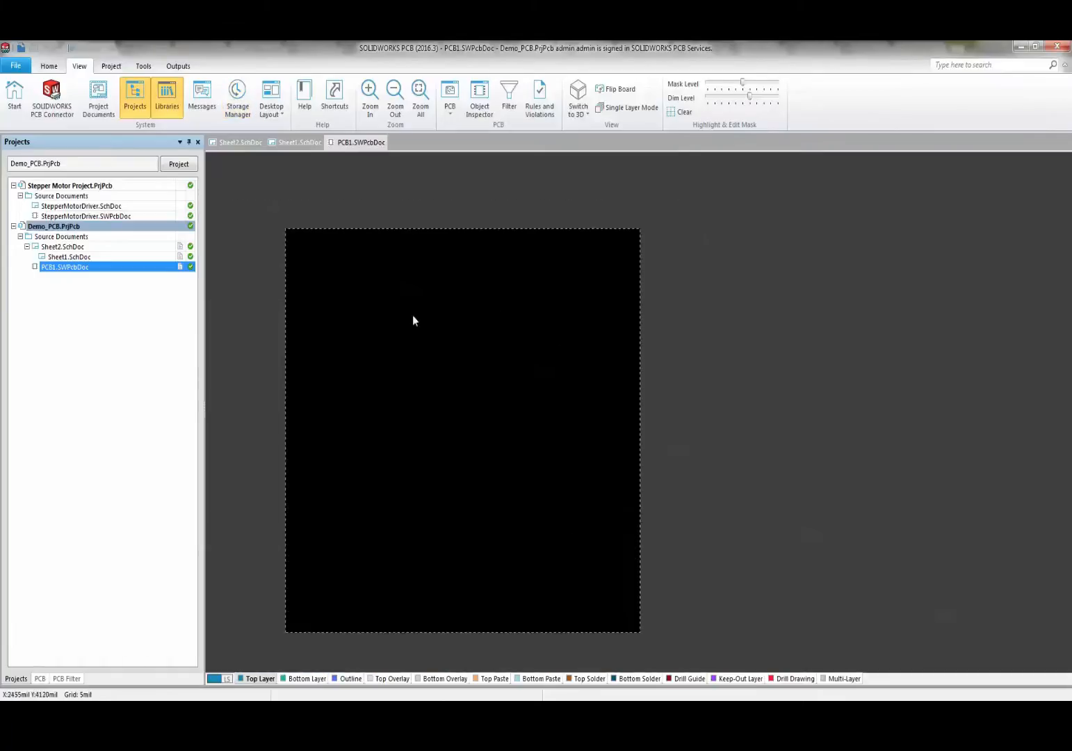
scroll(368, 365, up, 1)
ctrl+scroll(326, 418, up, 1)
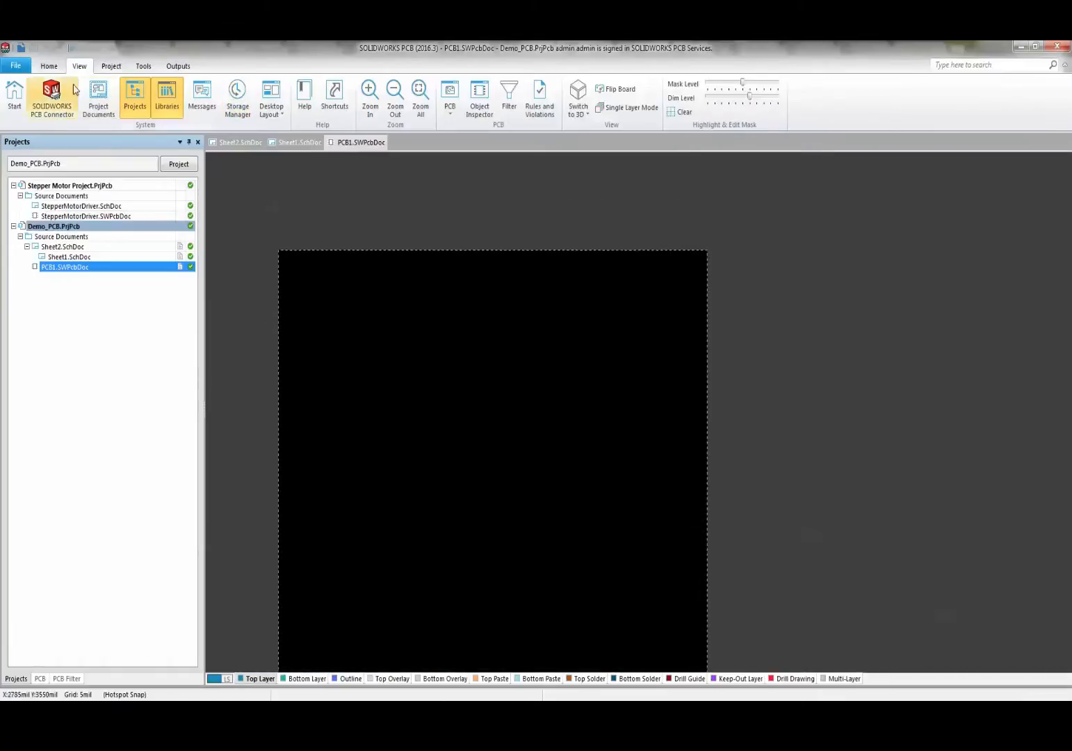
click(49, 66)
click(17, 97)
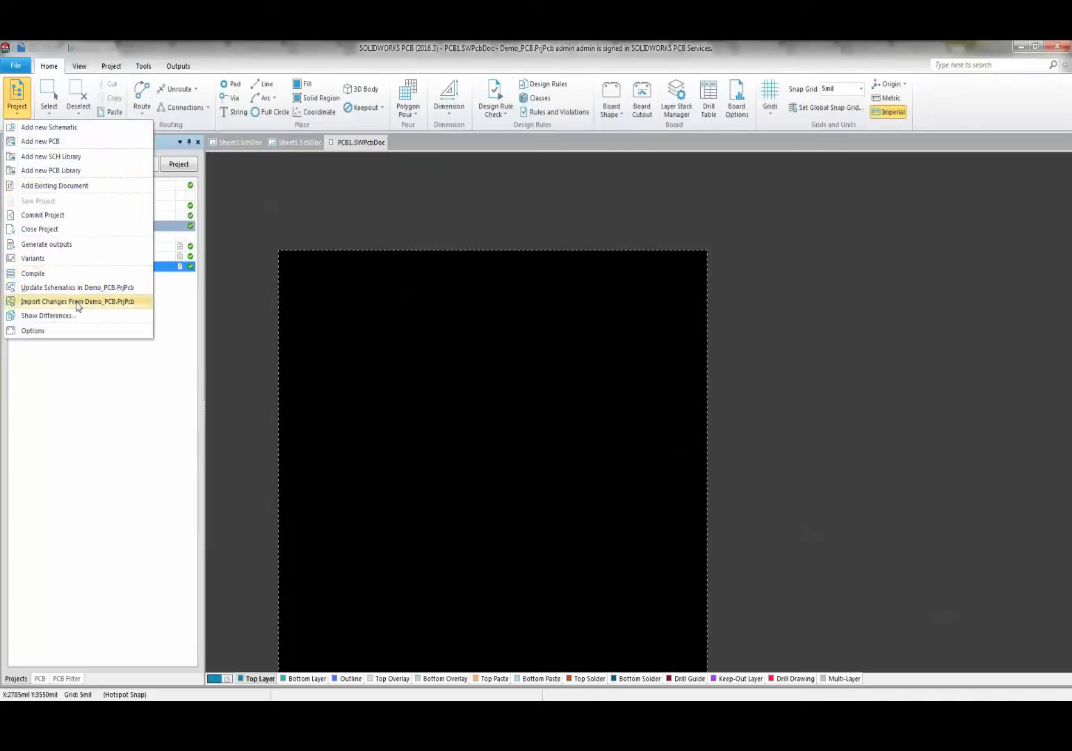
- Import changes from Demo_PCB.PrjPcb into PCB1, validating and executing the change order
click(79, 302)
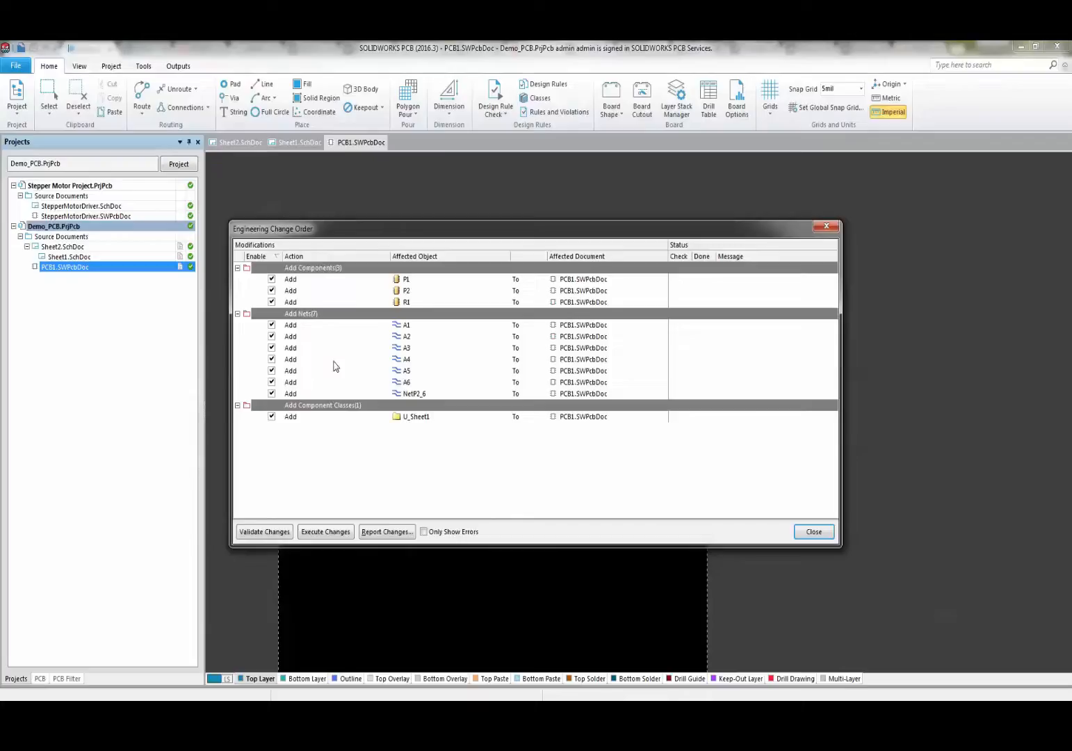
click(271, 534)
click(316, 533)
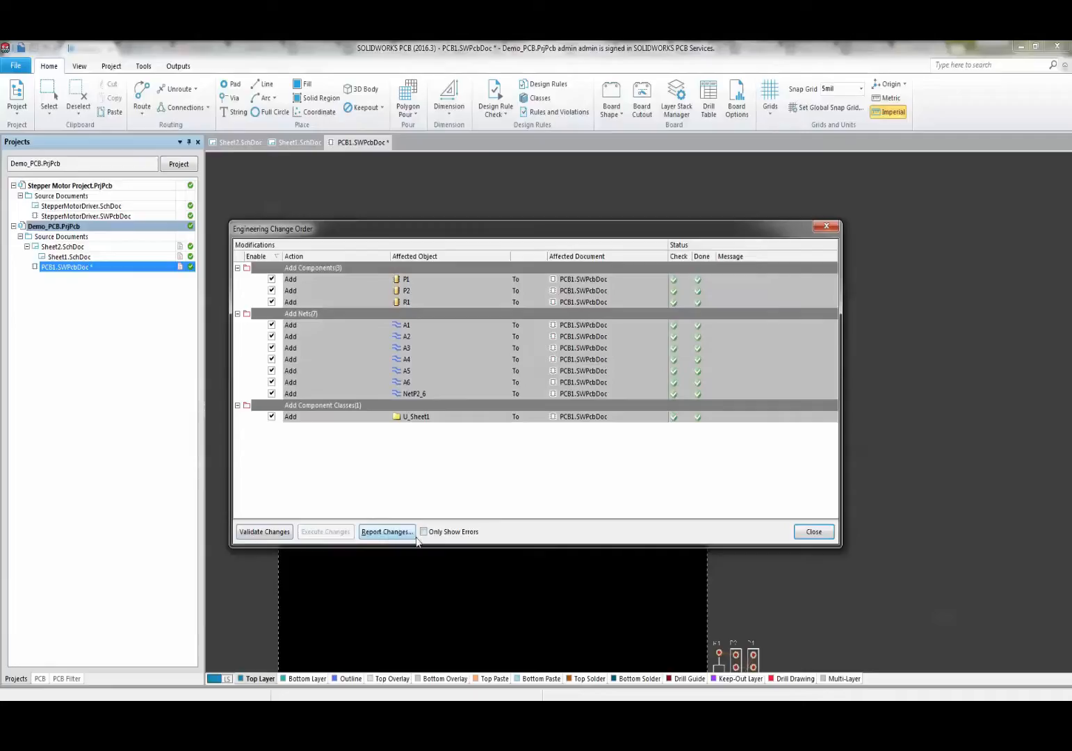
click(814, 532)
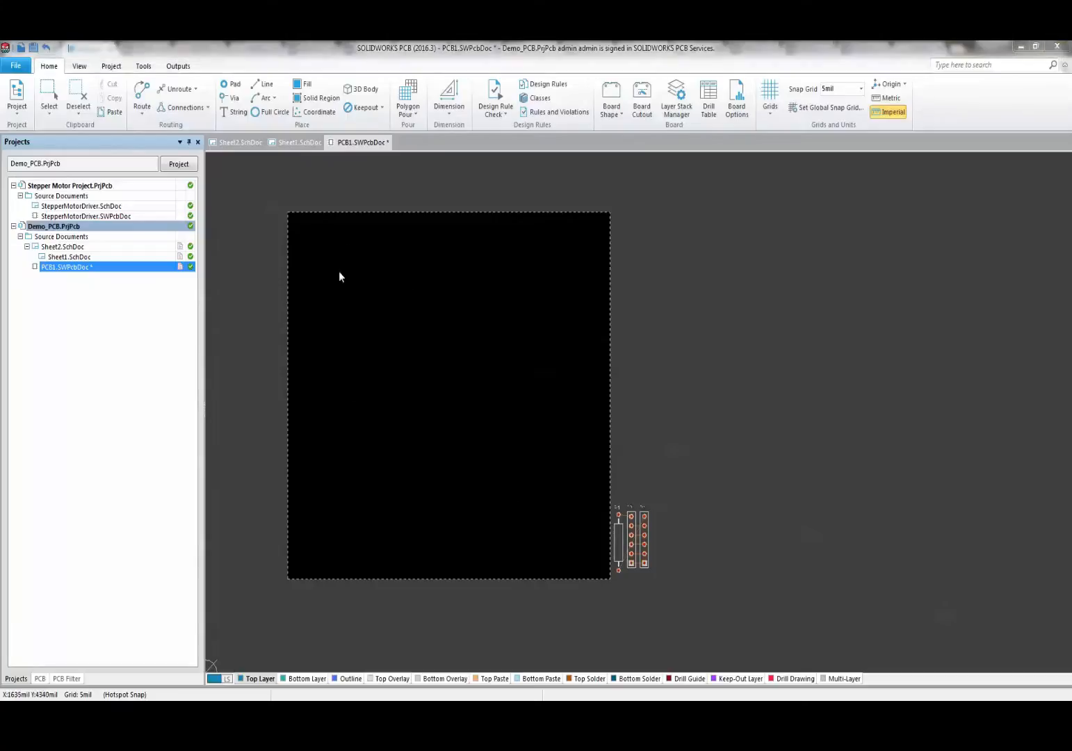
- Push PCB1's board changes to SOLIDWORKS with a comment, then minimize SOLIDWORKS PCB
click(79, 65)
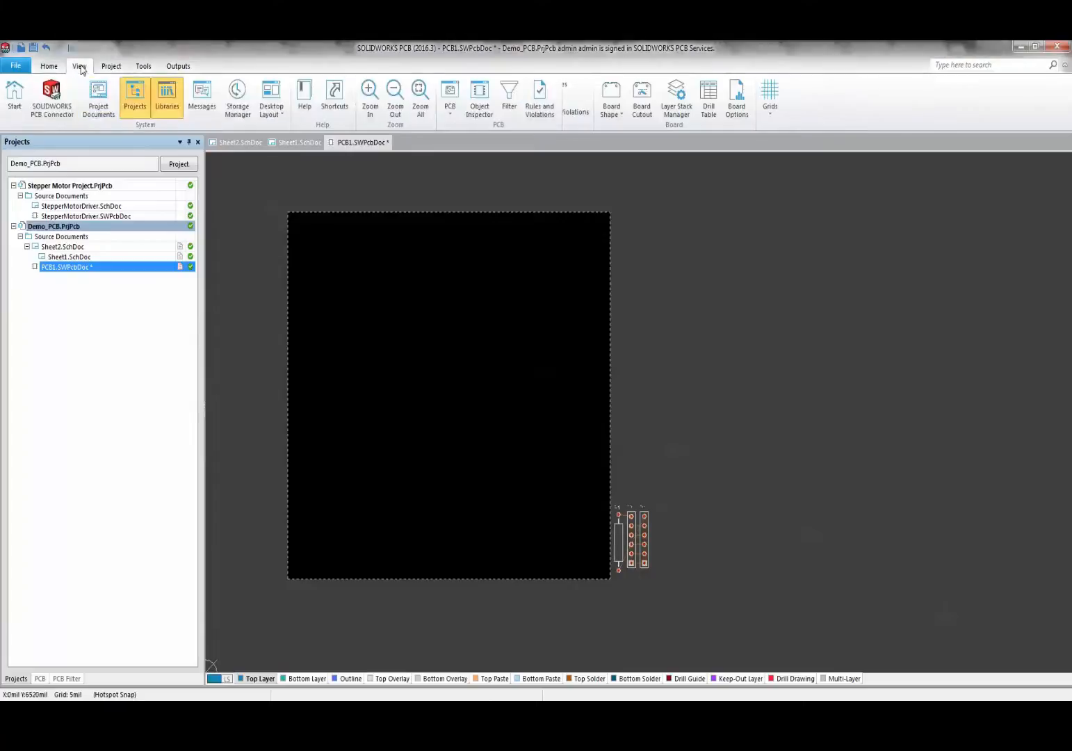
click(63, 113)
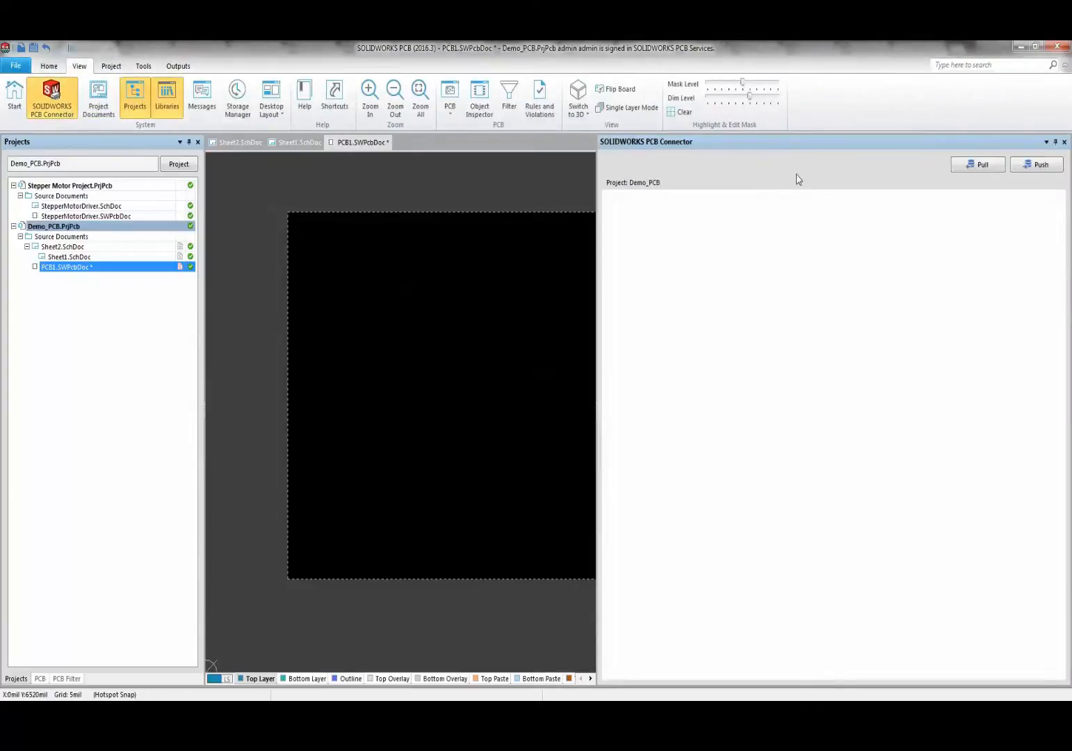
click(1039, 166)
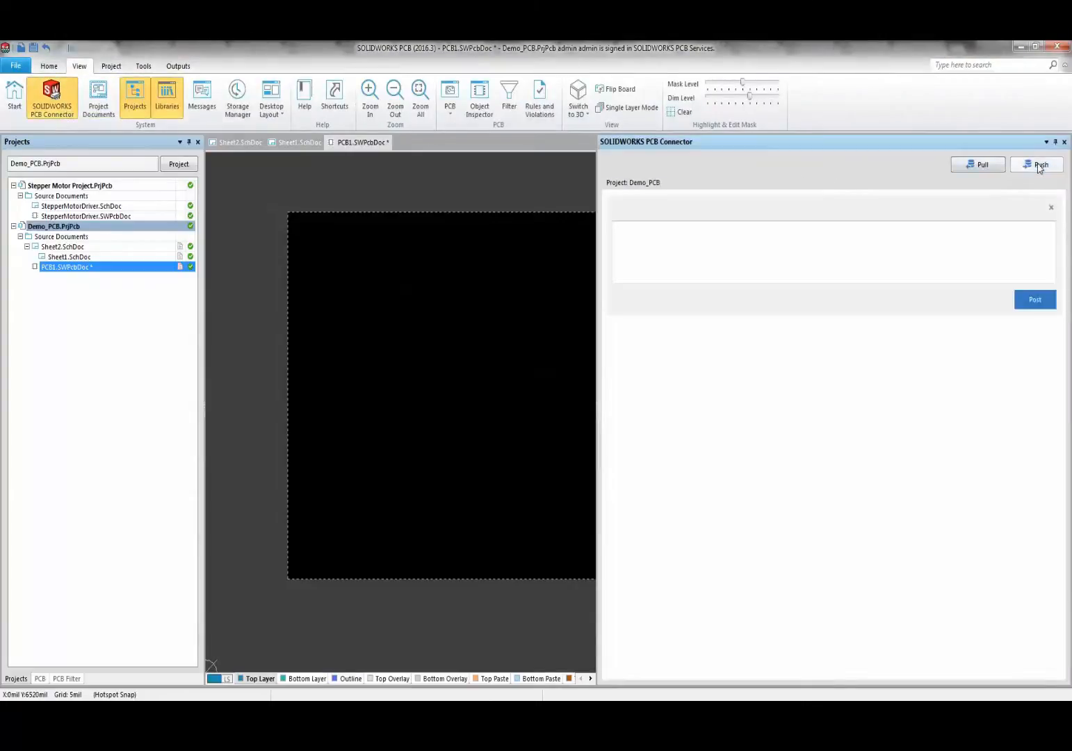
click(847, 245)
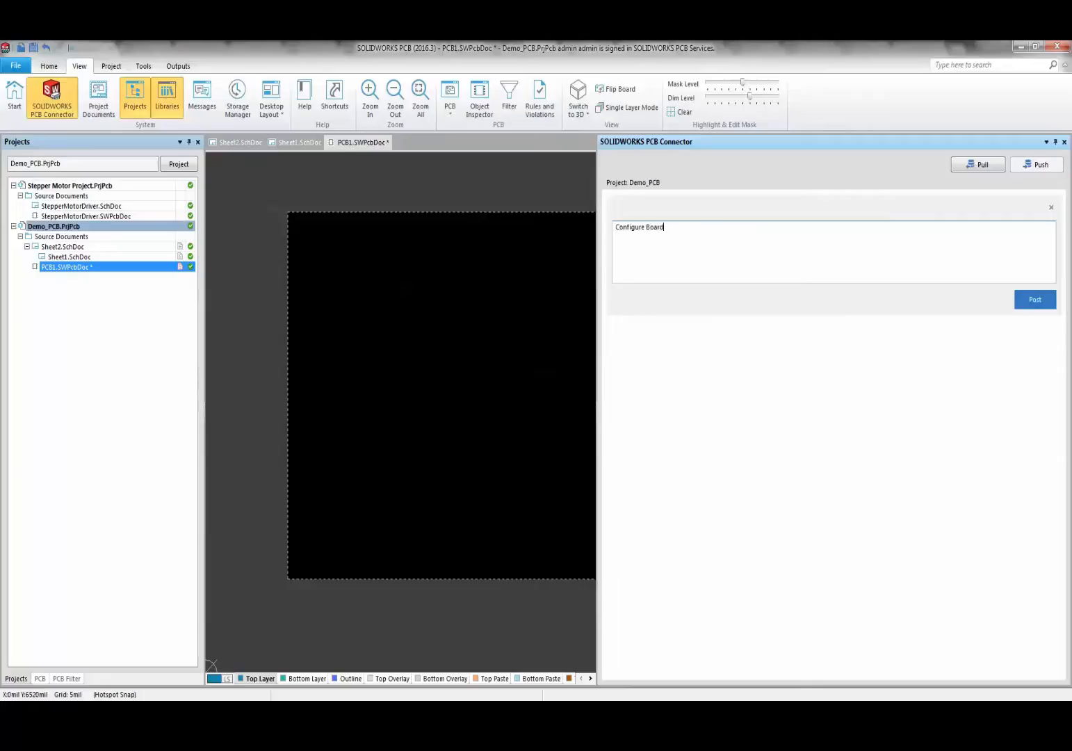
click(1027, 301)
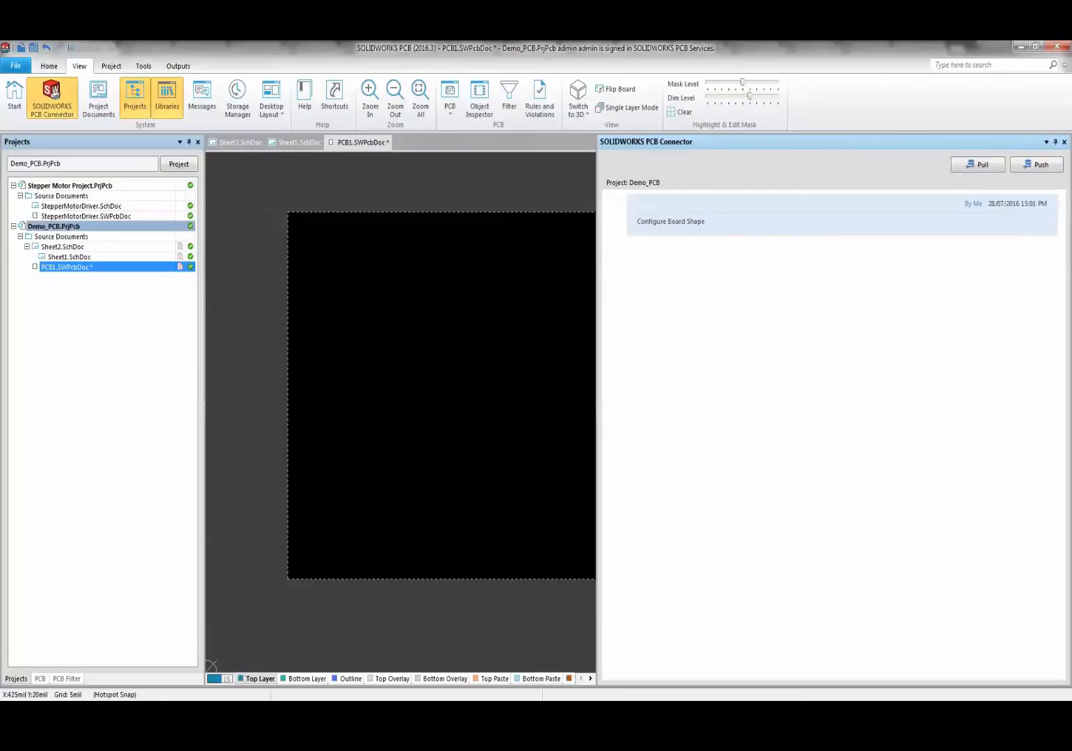
click(1017, 49)
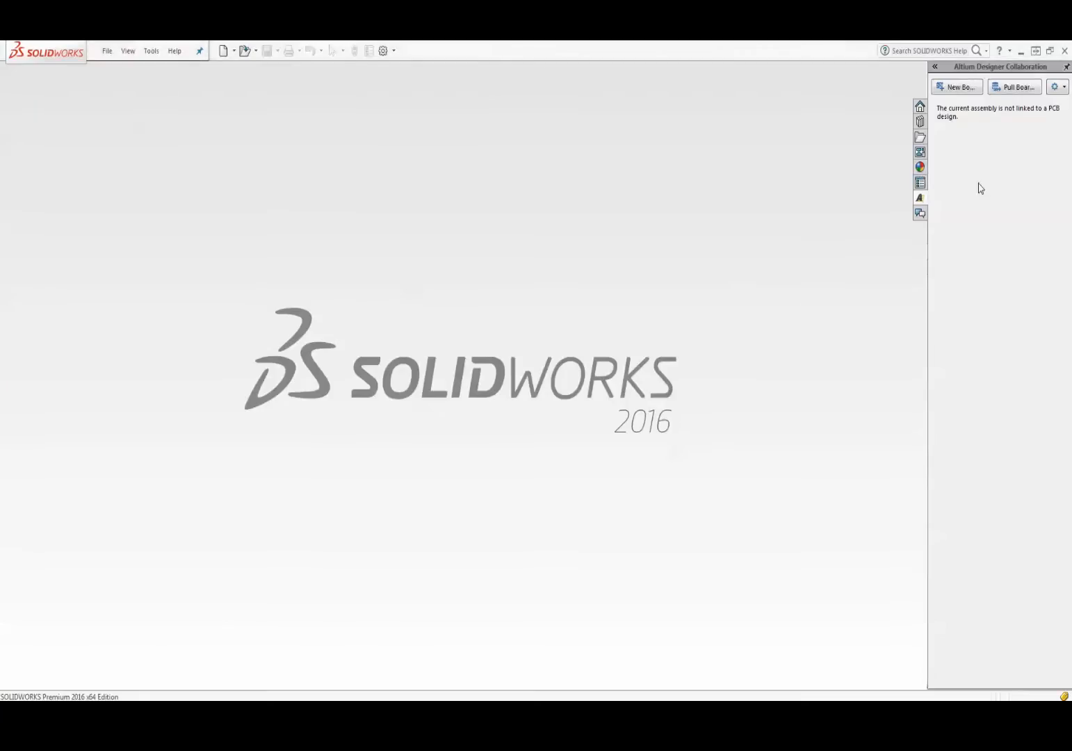
- Pull the Demo_PCB board and save it over Desktop\Test_Demo\Demo_PCB.sldasm
click(1010, 86)
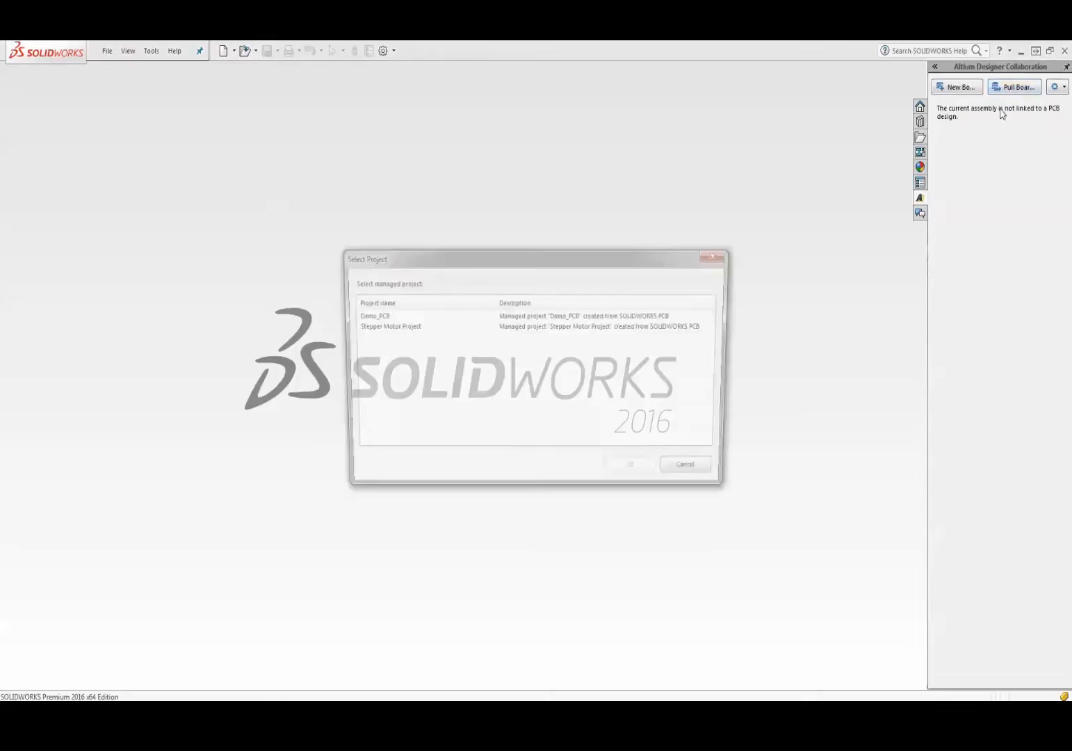
double_click(431, 316)
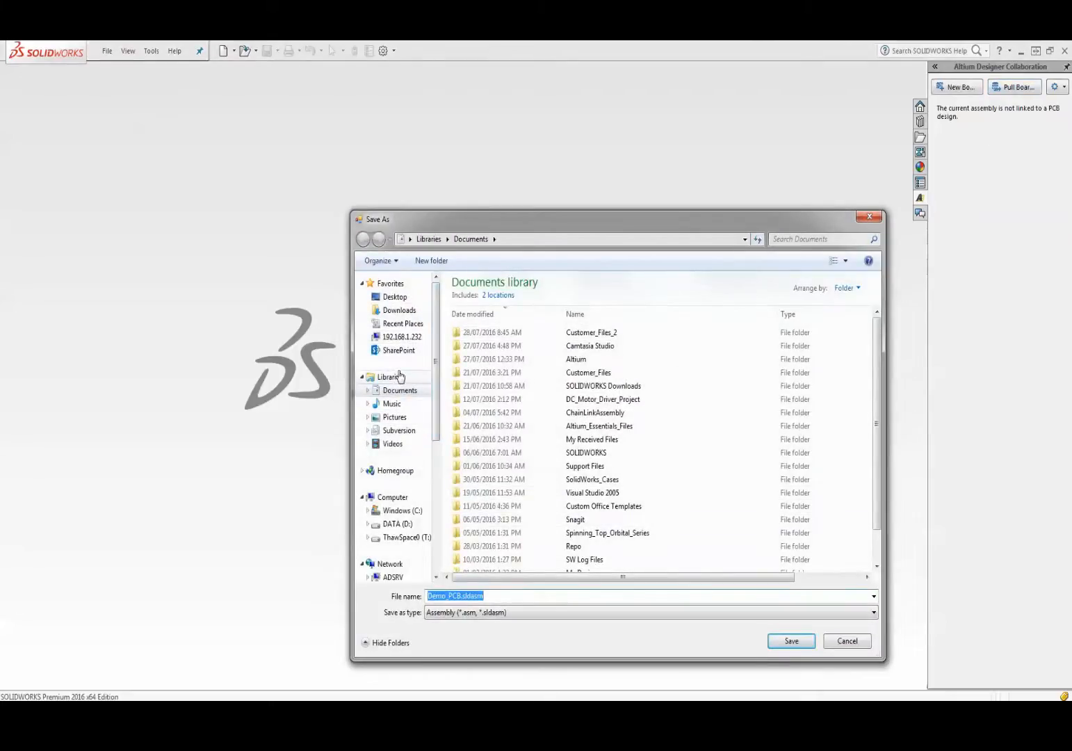
click(395, 298)
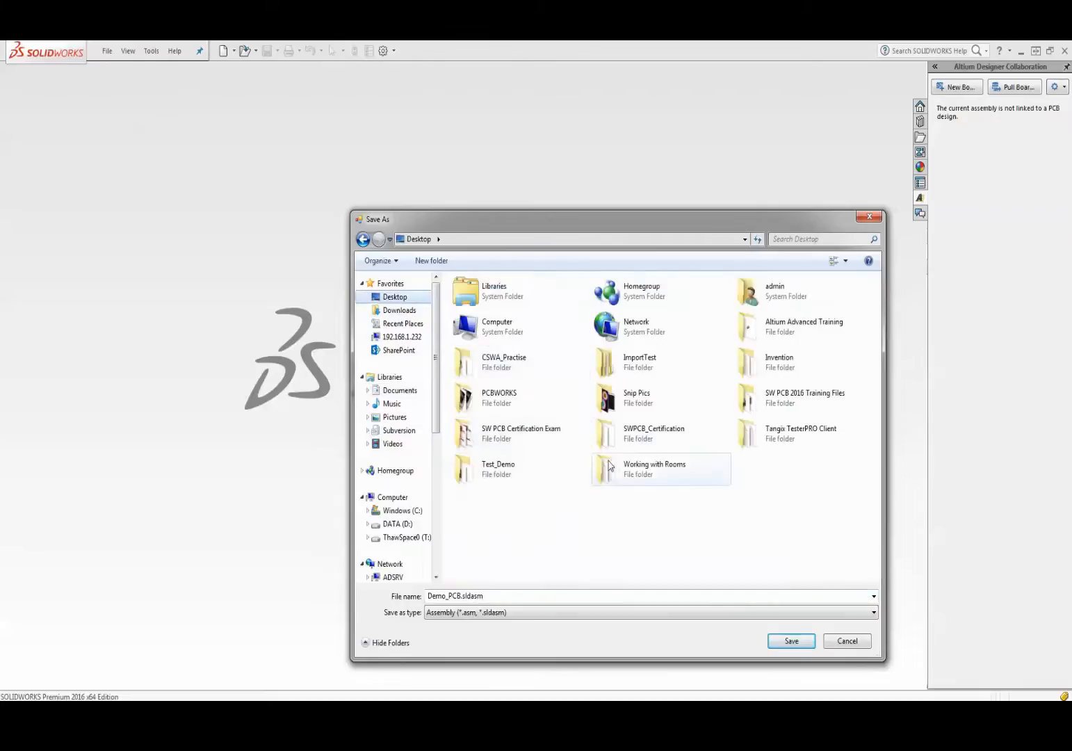
double_click(502, 472)
click(791, 641)
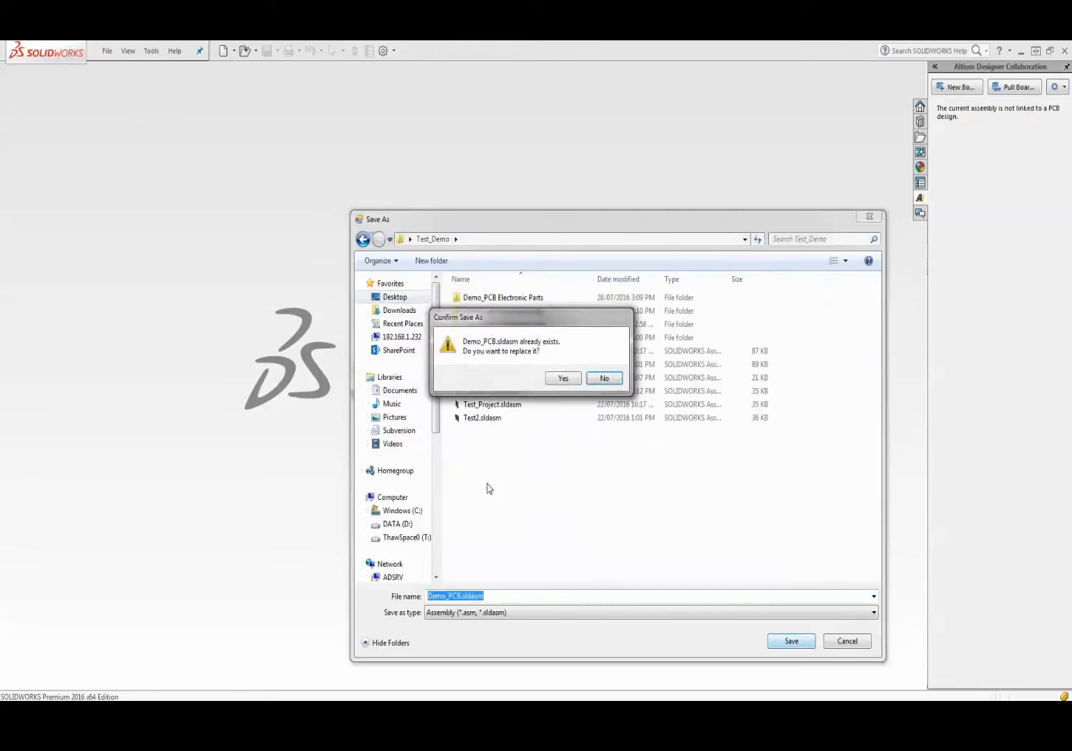
click(551, 379)
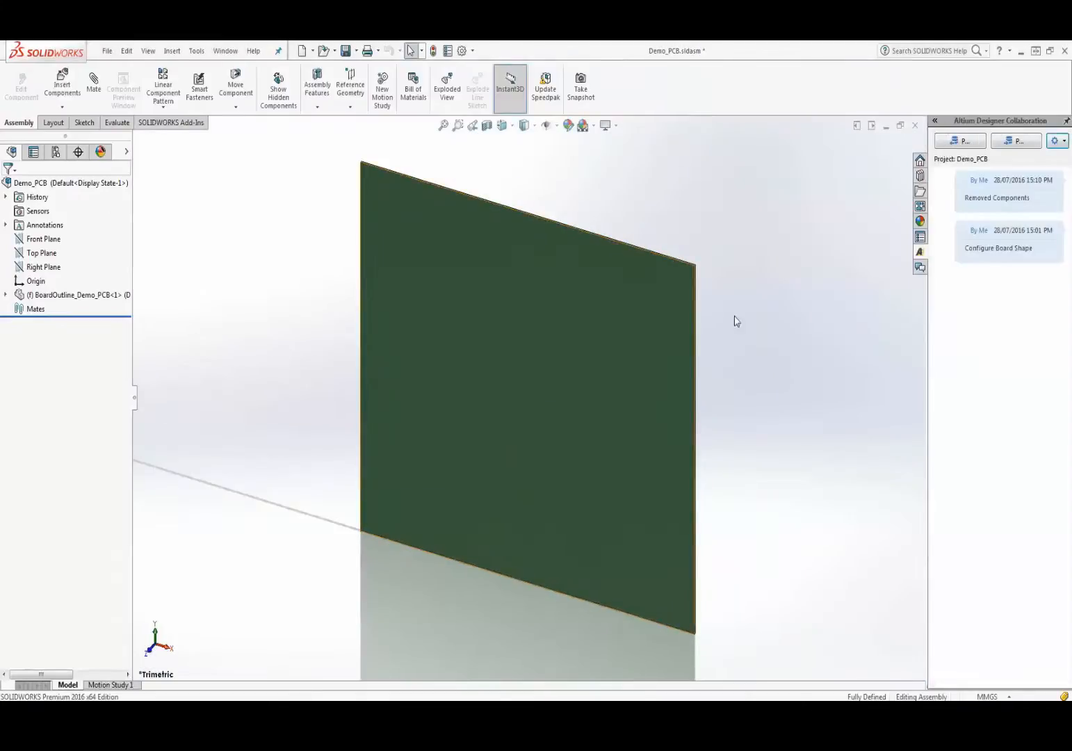
- Make a new assembly from the current one and place Demo_PCB in it
scroll(398, 336, up, 1)
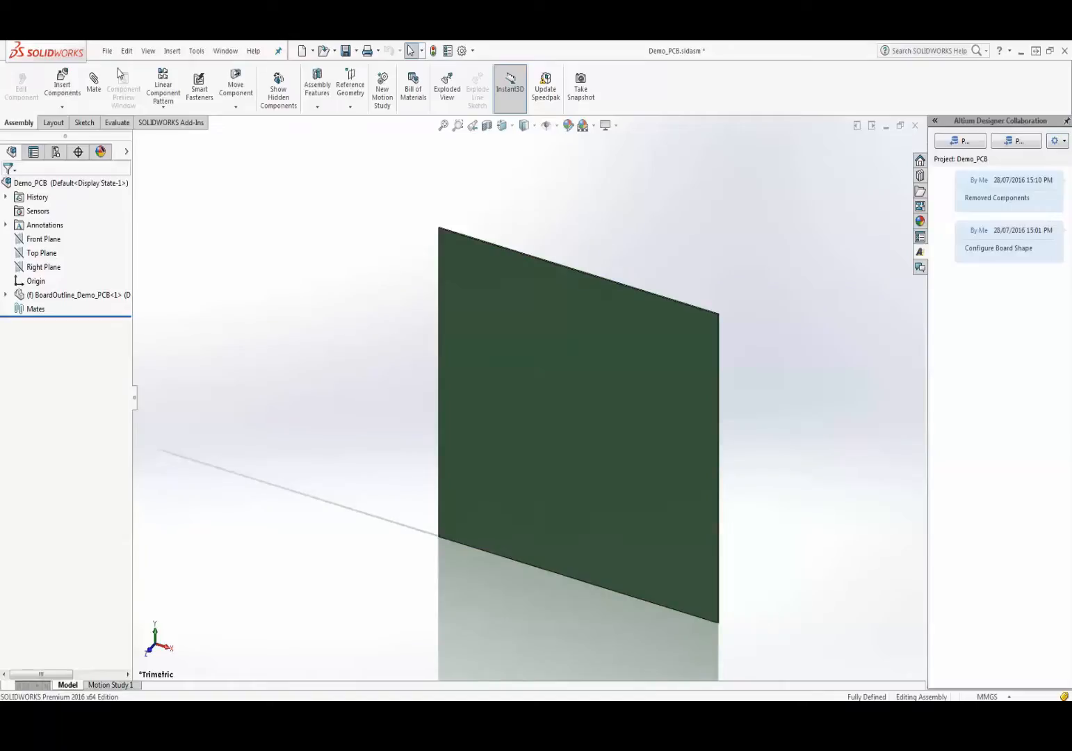
click(107, 51)
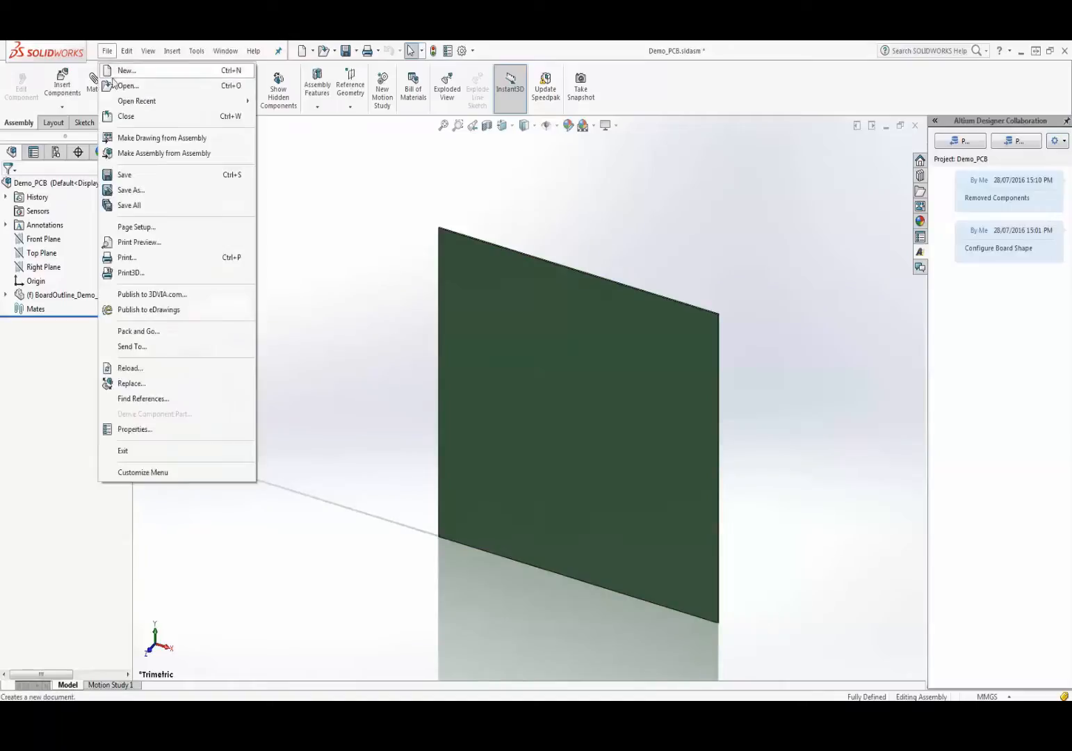
click(148, 156)
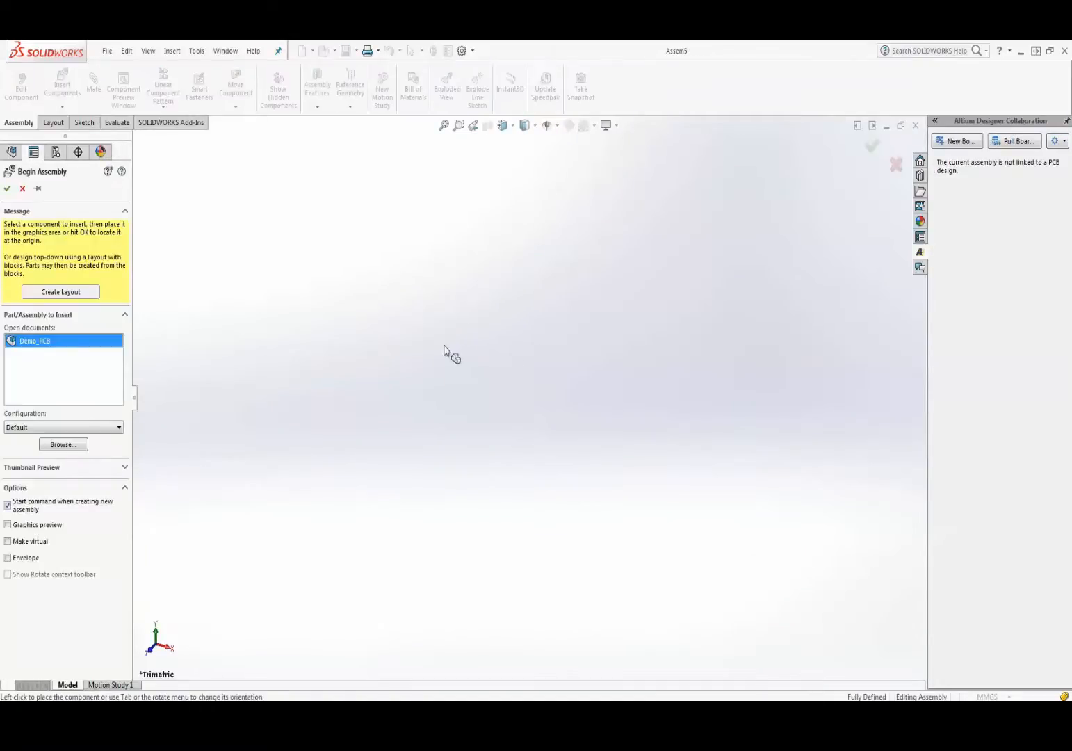
click(402, 364)
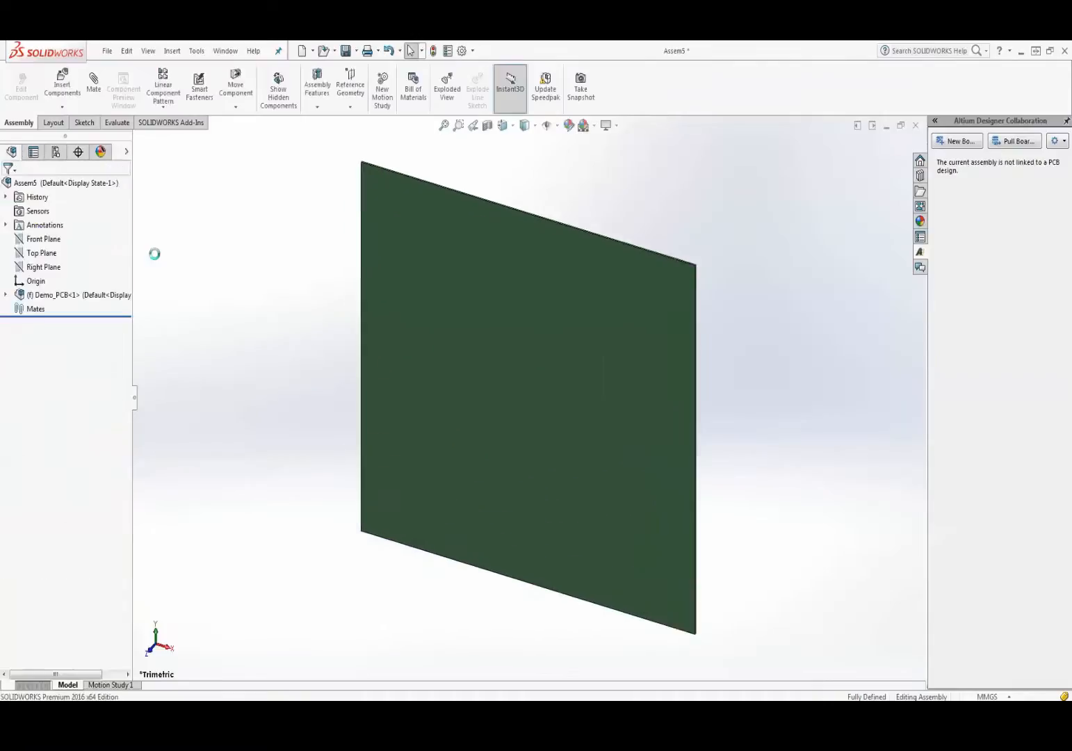
- Insert Desktop\StepperMotor.SLDPRT and place it beside the board
click(70, 97)
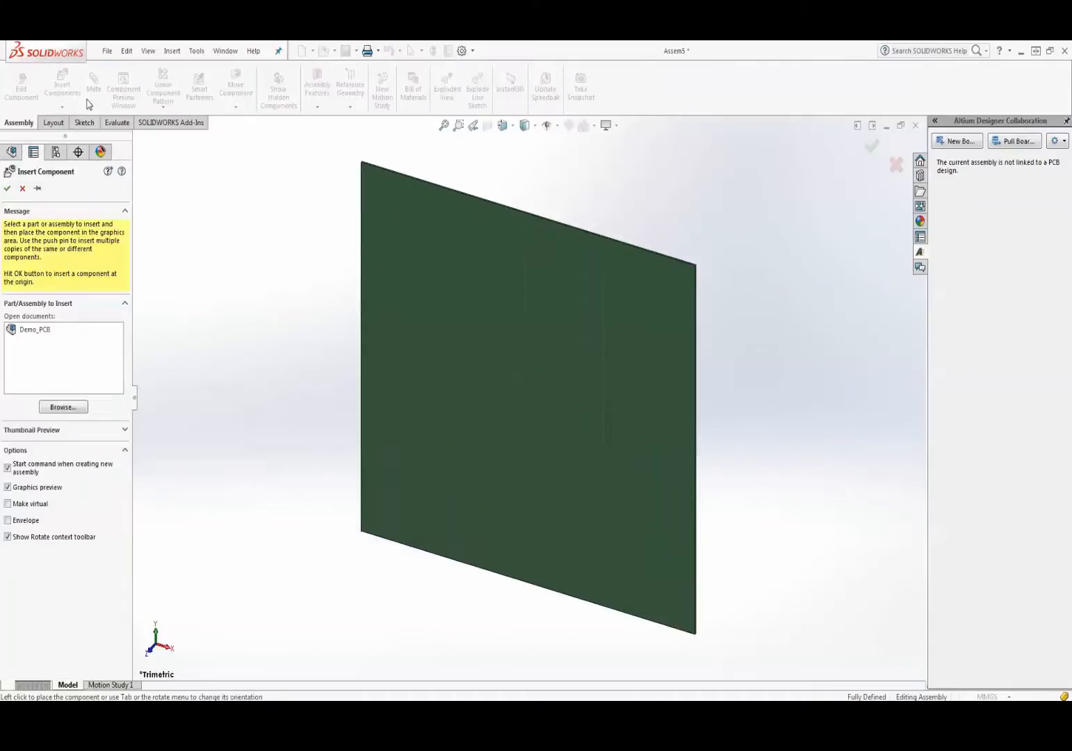
click(54, 407)
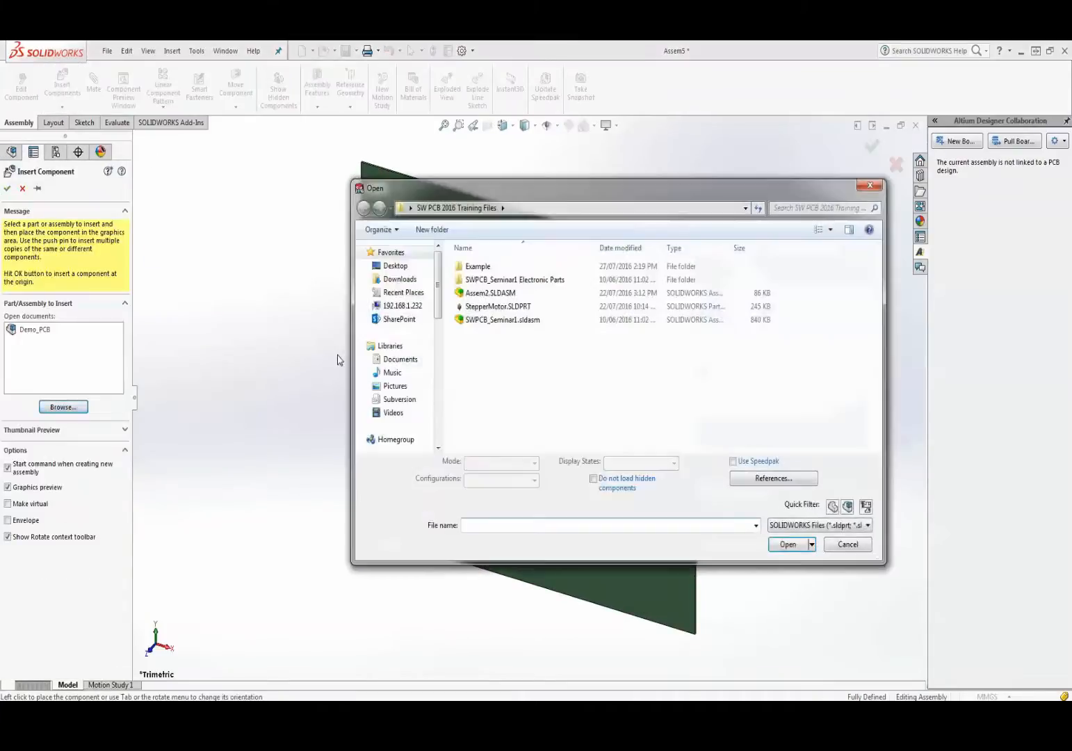
click(395, 266)
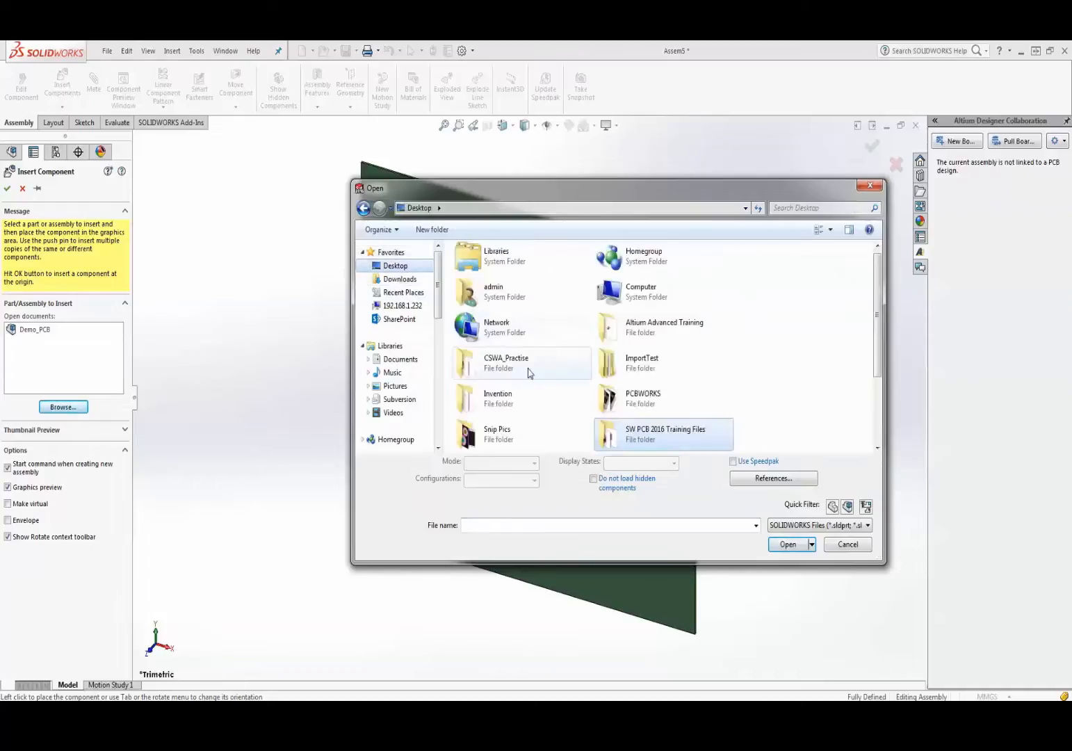
scroll(529, 372, down, 3)
double_click(685, 422)
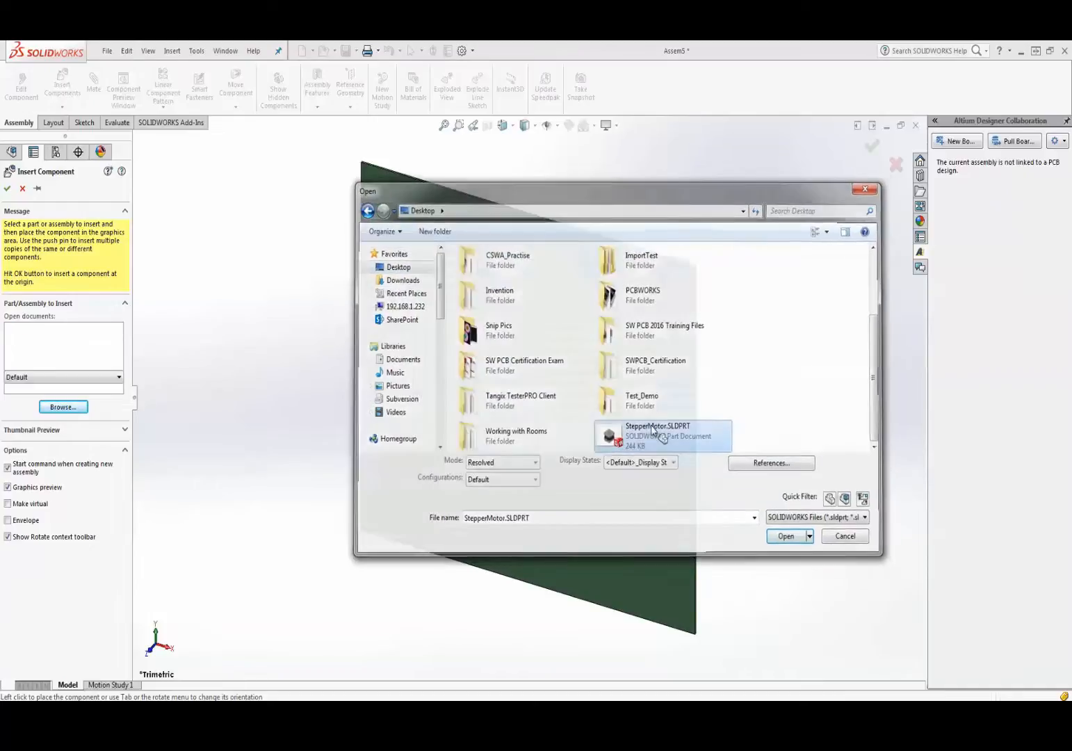
click(275, 423)
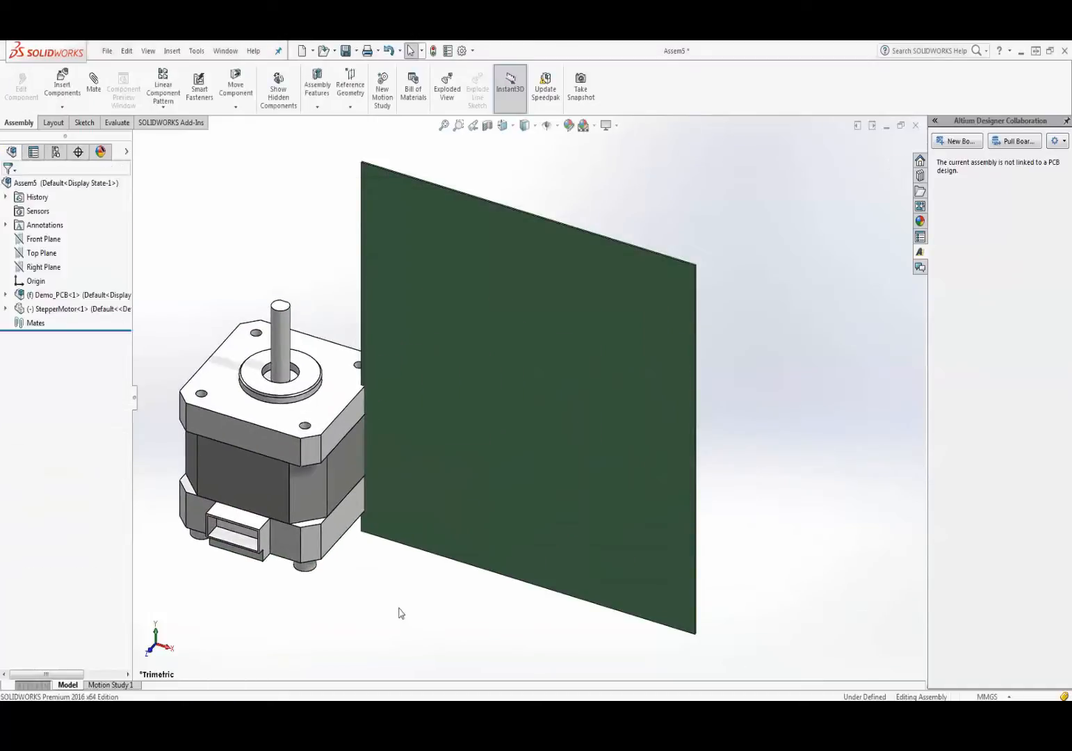
- Mate a motor face coincident with the PCB board's face
scroll(513, 435, up, 4)
click(562, 388)
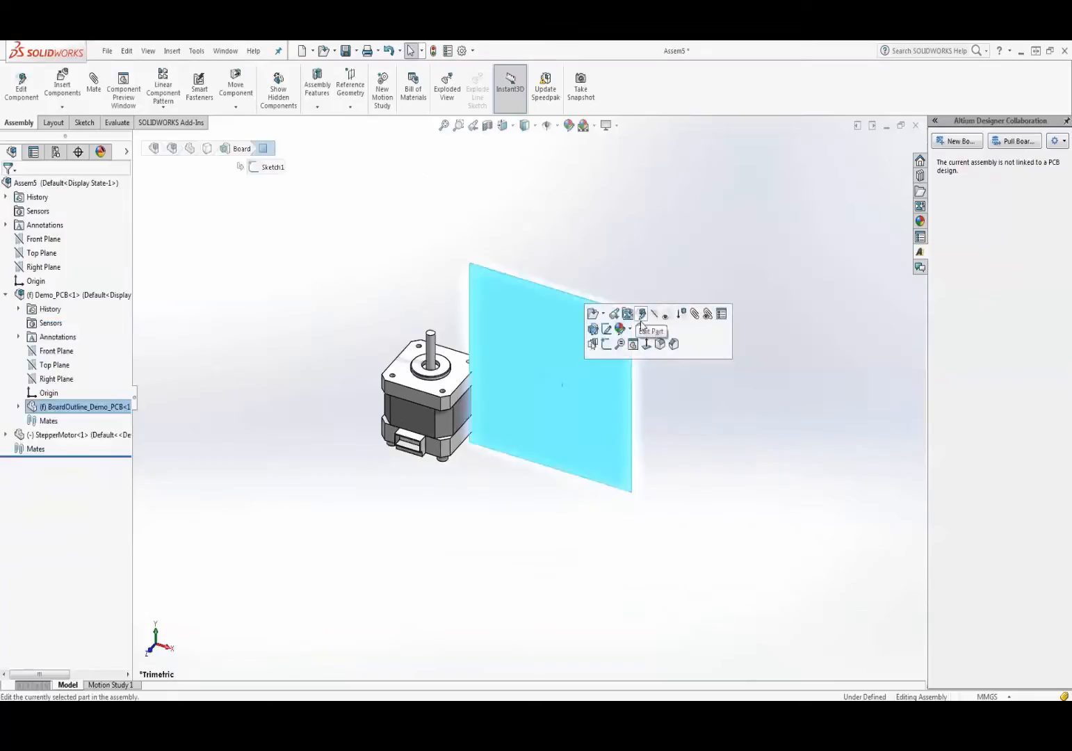
click(695, 314)
scroll(473, 465, down, 1)
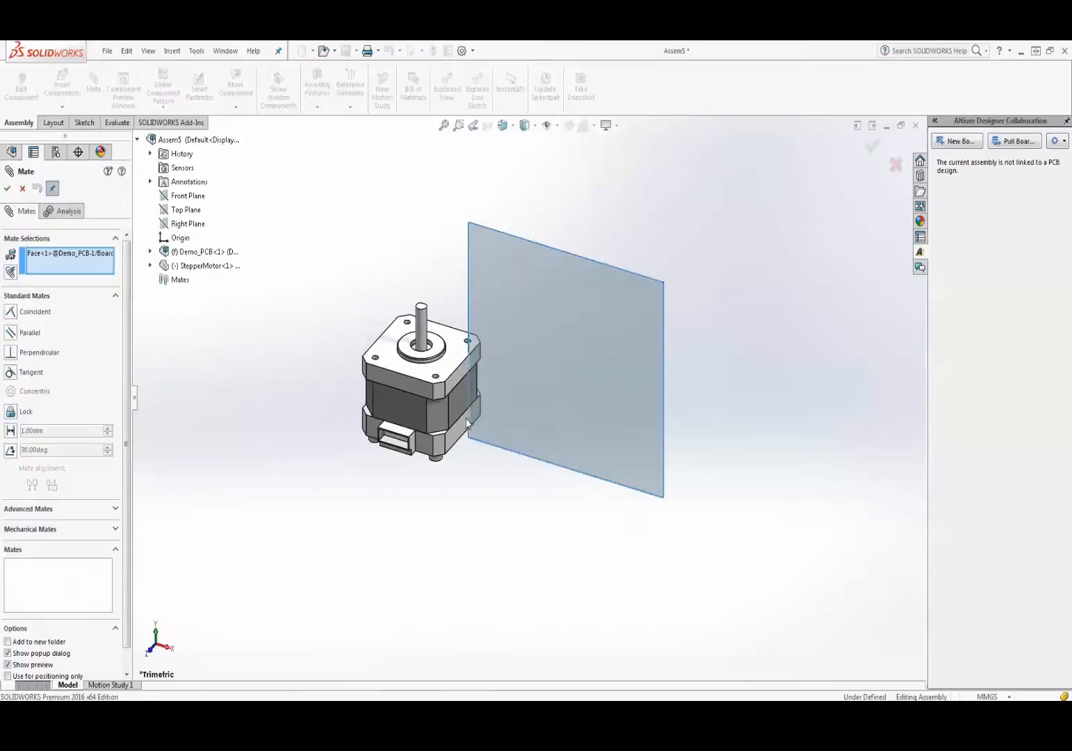
middle_drag(470, 460, 424, 543)
click(436, 509)
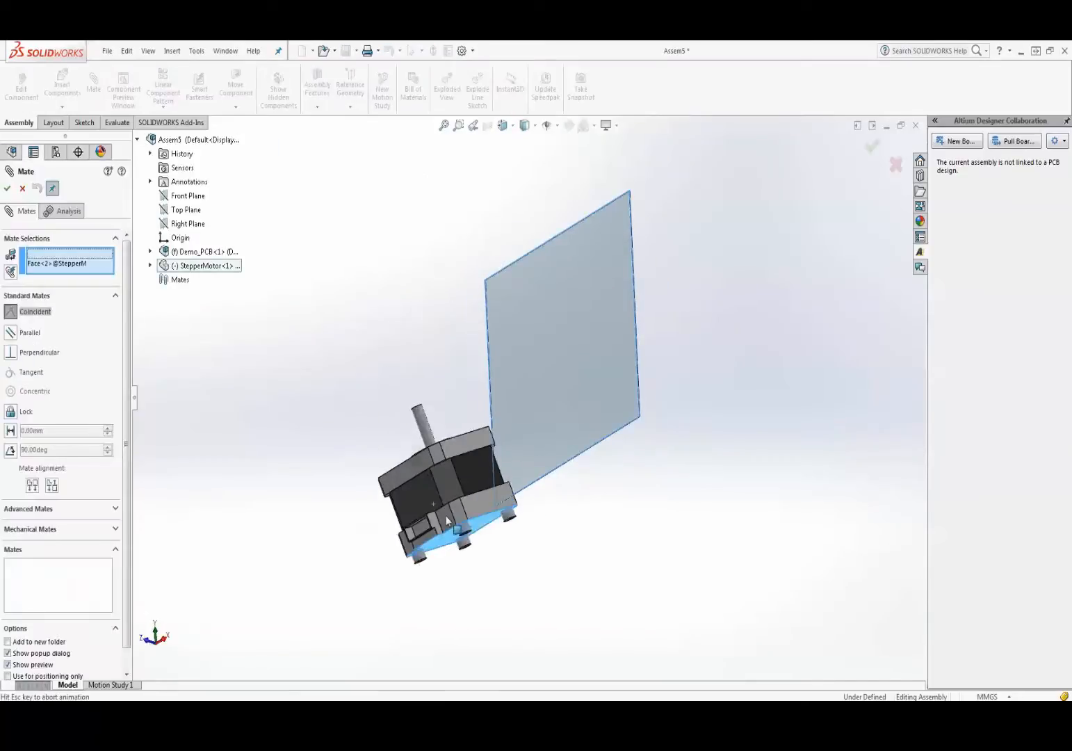
click(612, 546)
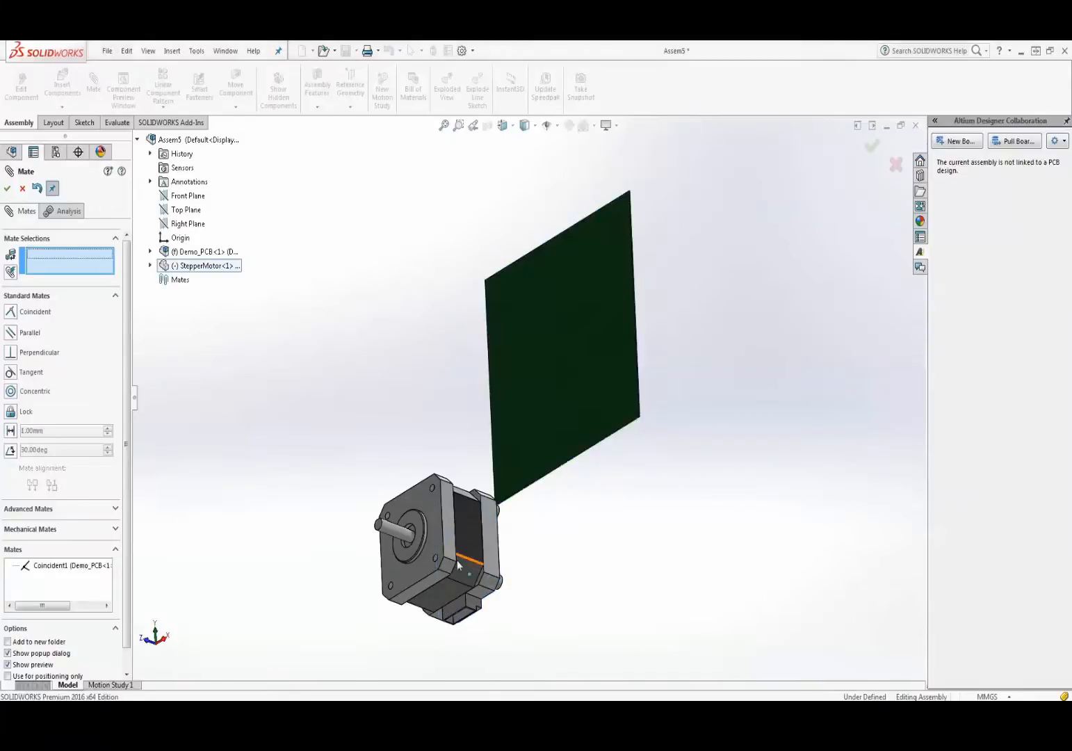
middle_drag(470, 502, 532, 493)
click(7, 188)
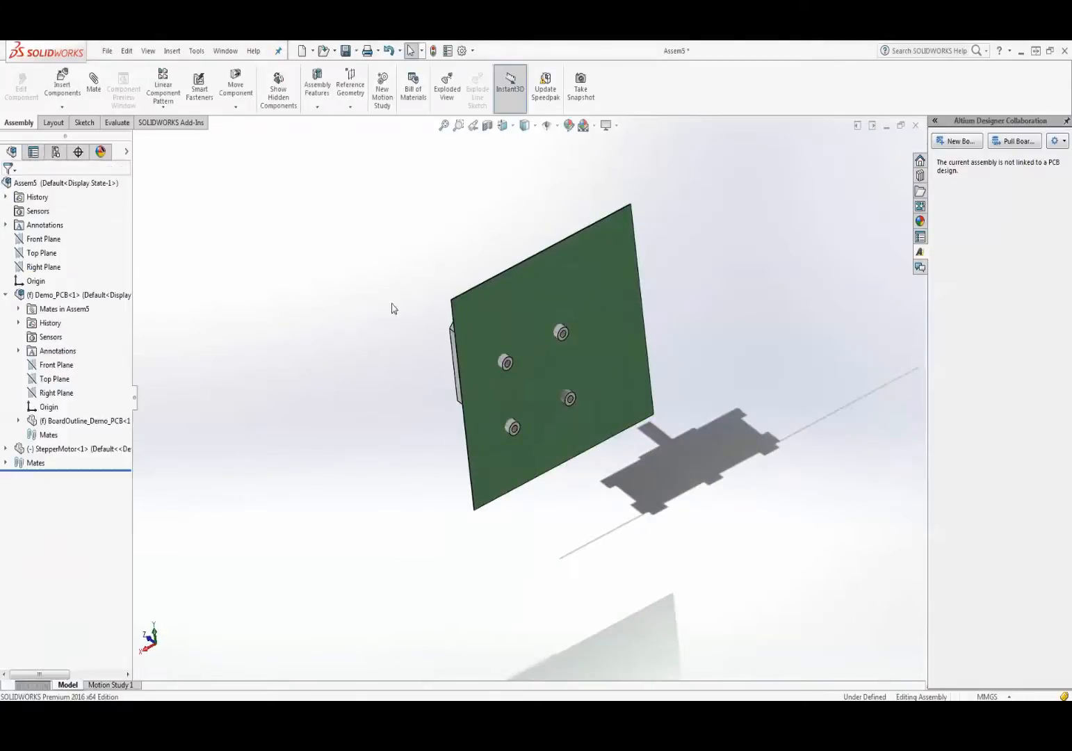
- Edit the board outline's Sketch1 under BoardOutline_Demo_PCB
middle_drag(514, 359, 412, 327)
click(522, 309)
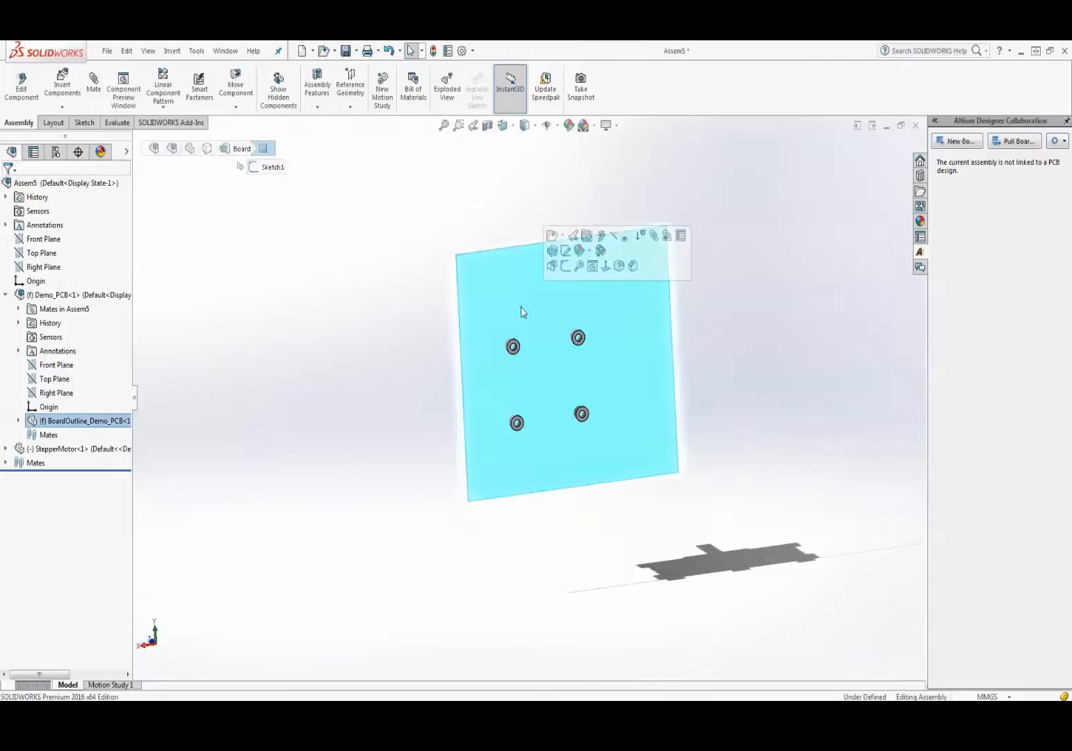
click(353, 357)
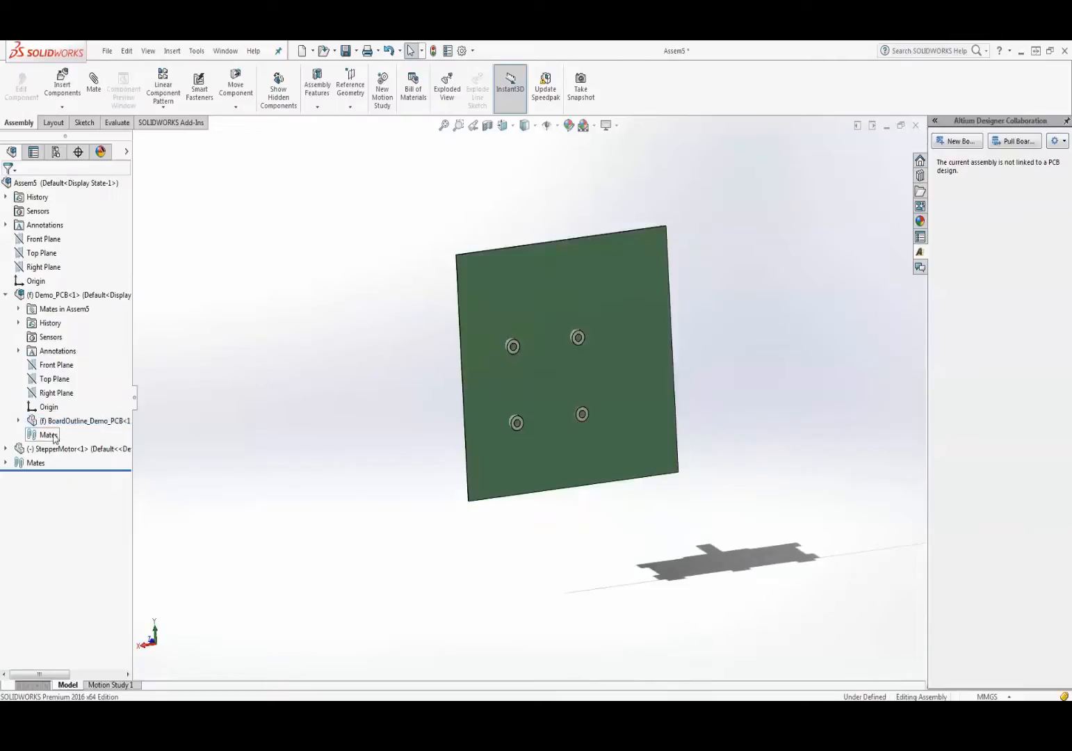
click(18, 420)
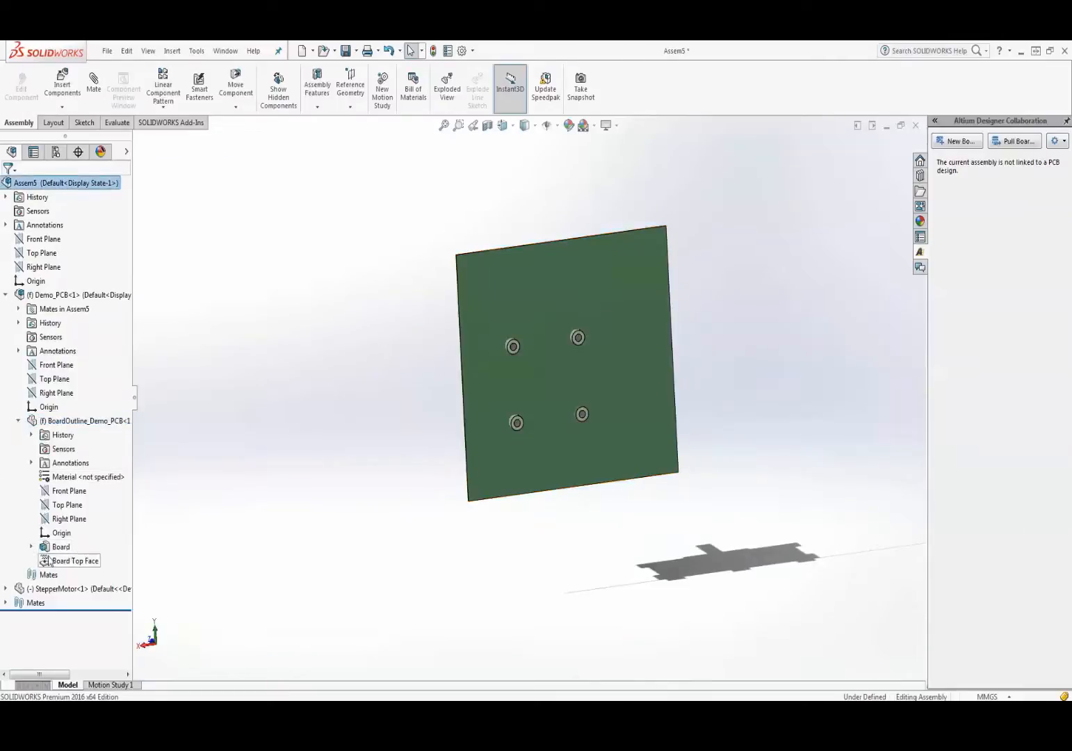
click(30, 546)
click(81, 561)
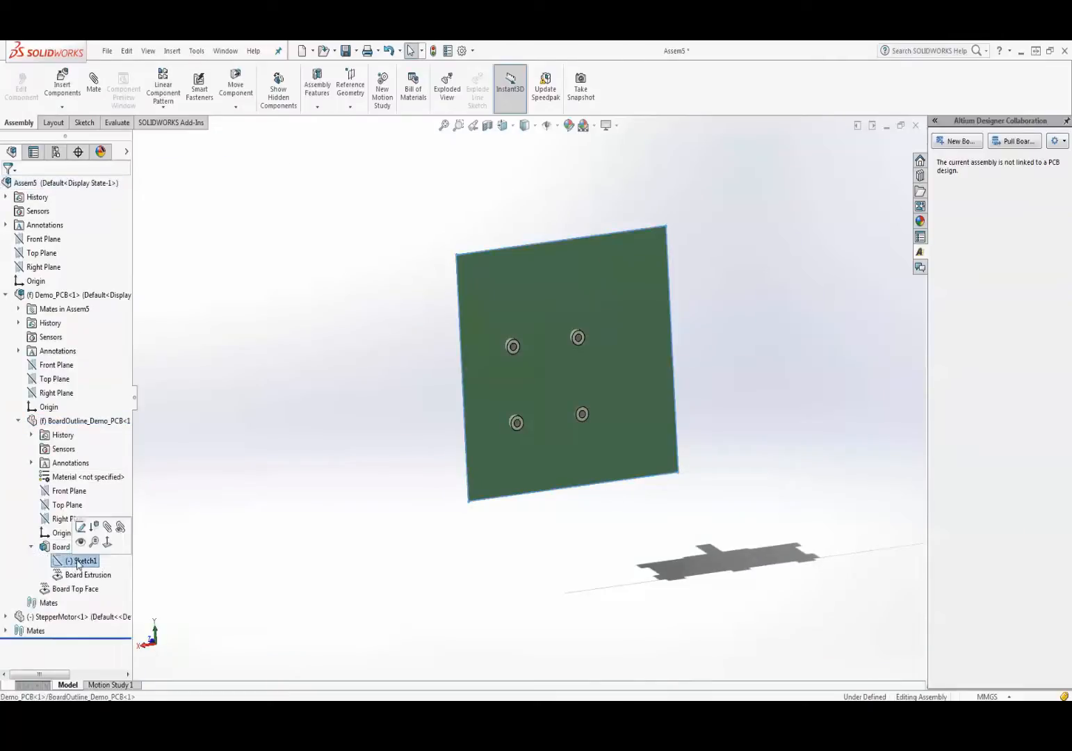
click(78, 526)
- Save the assembly as Assem5.SLDASM along with all its component documents
click(544, 392)
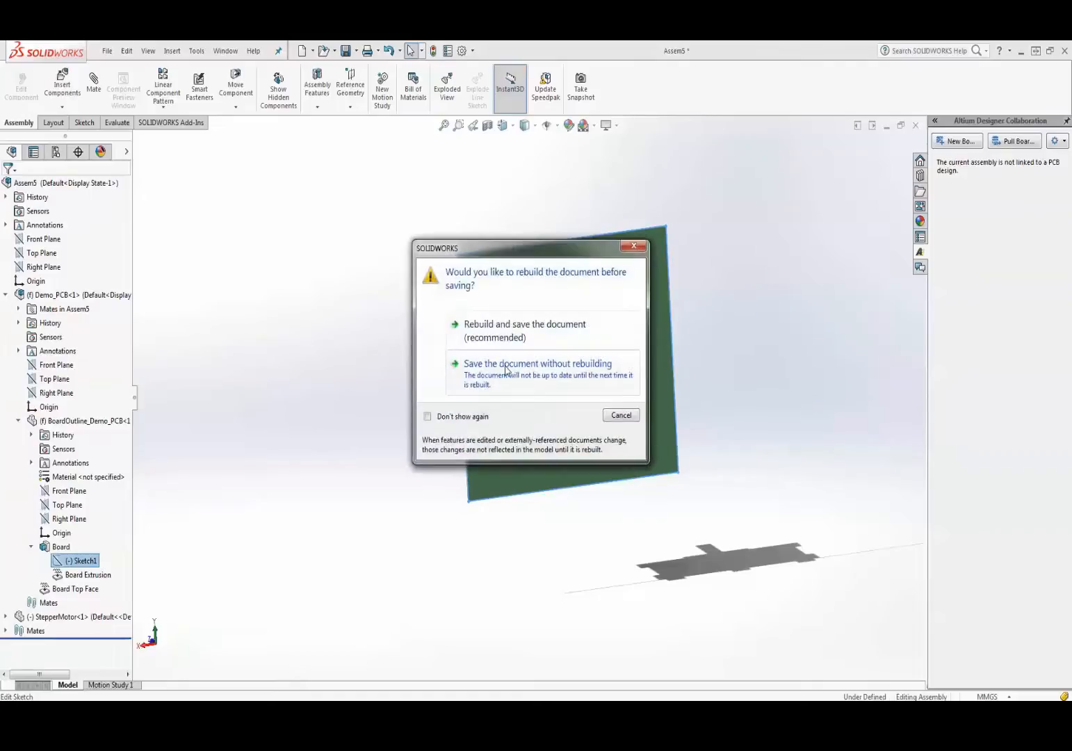
click(533, 331)
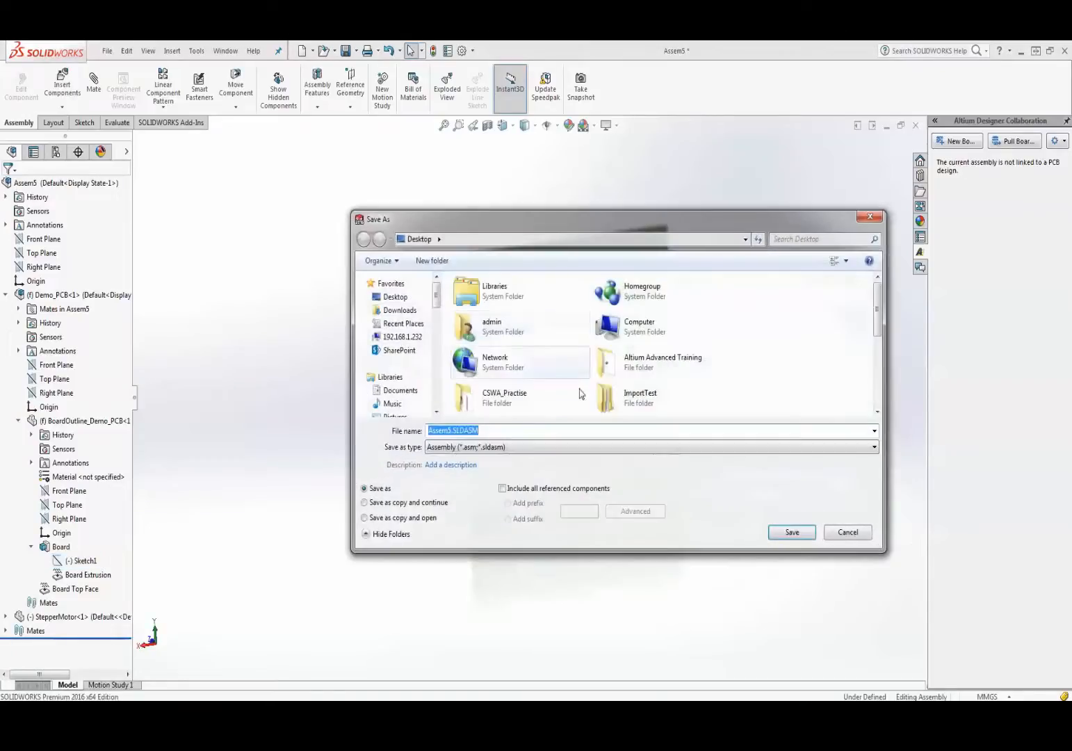
click(792, 533)
click(558, 392)
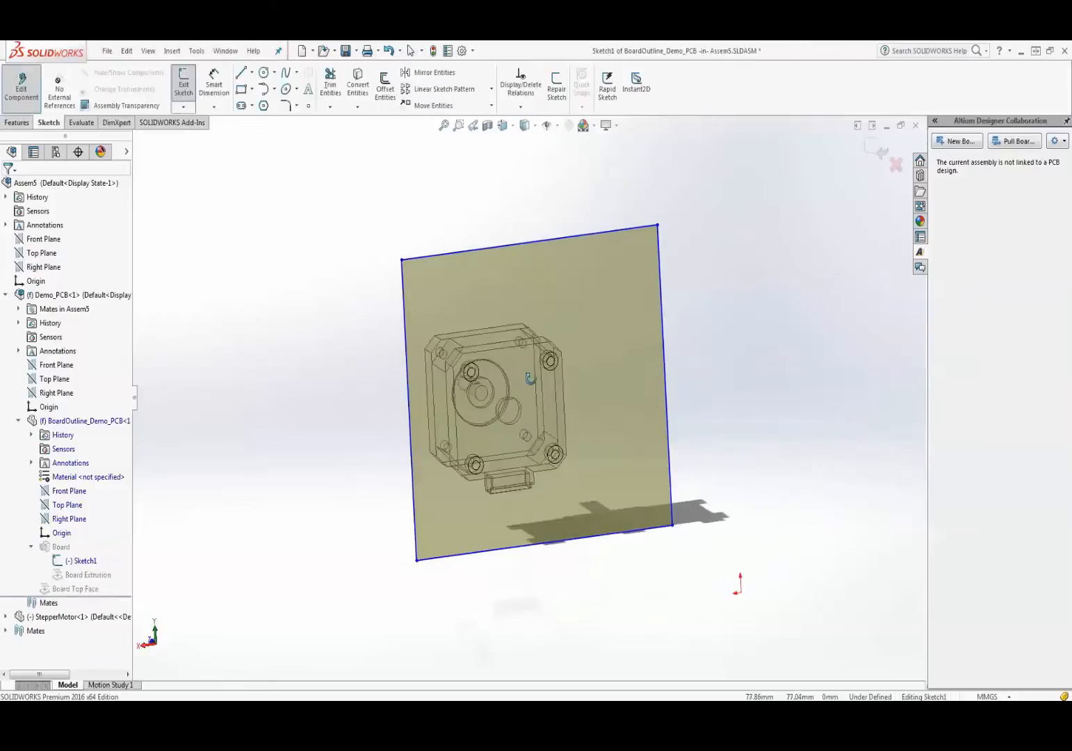
- Convert the motor's rear face outline into the board sketch
middle_drag(529, 378, 438, 416)
scroll(486, 402, up, 2)
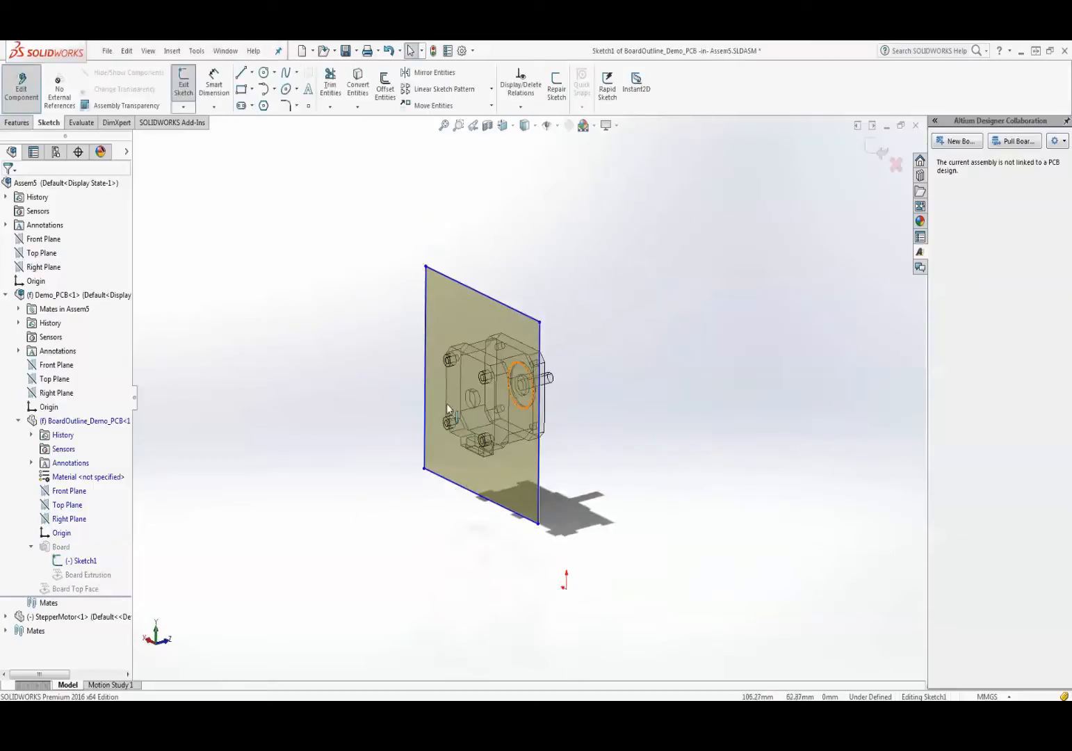
scroll(448, 409, down, 3)
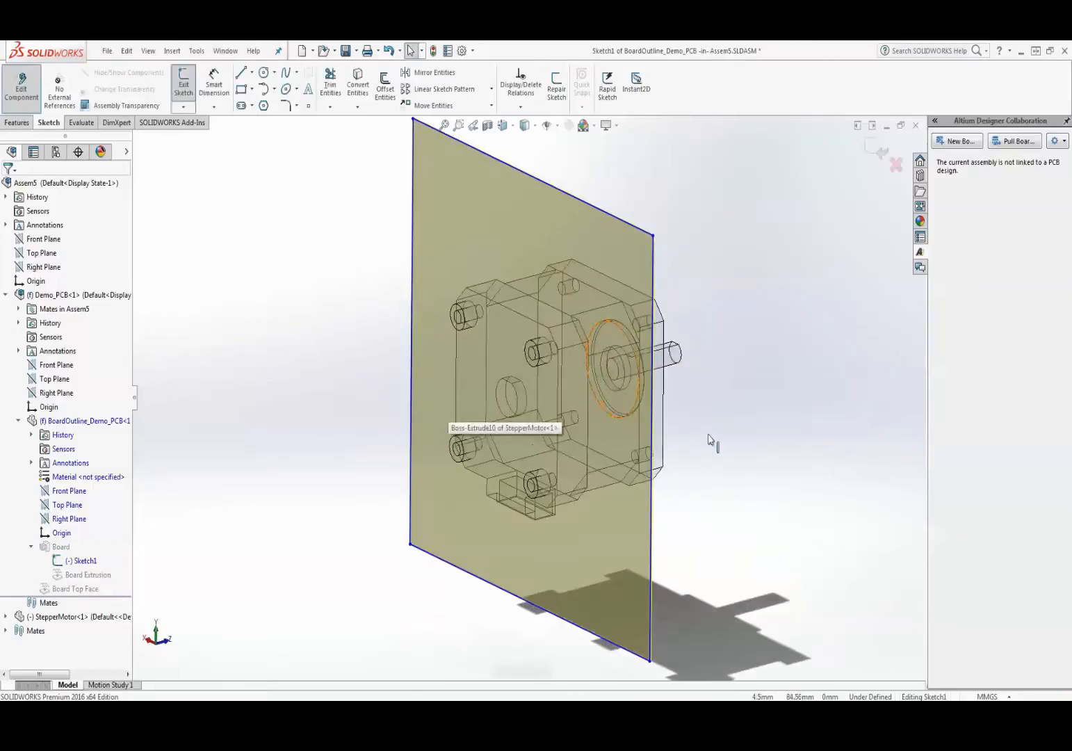
click(473, 357)
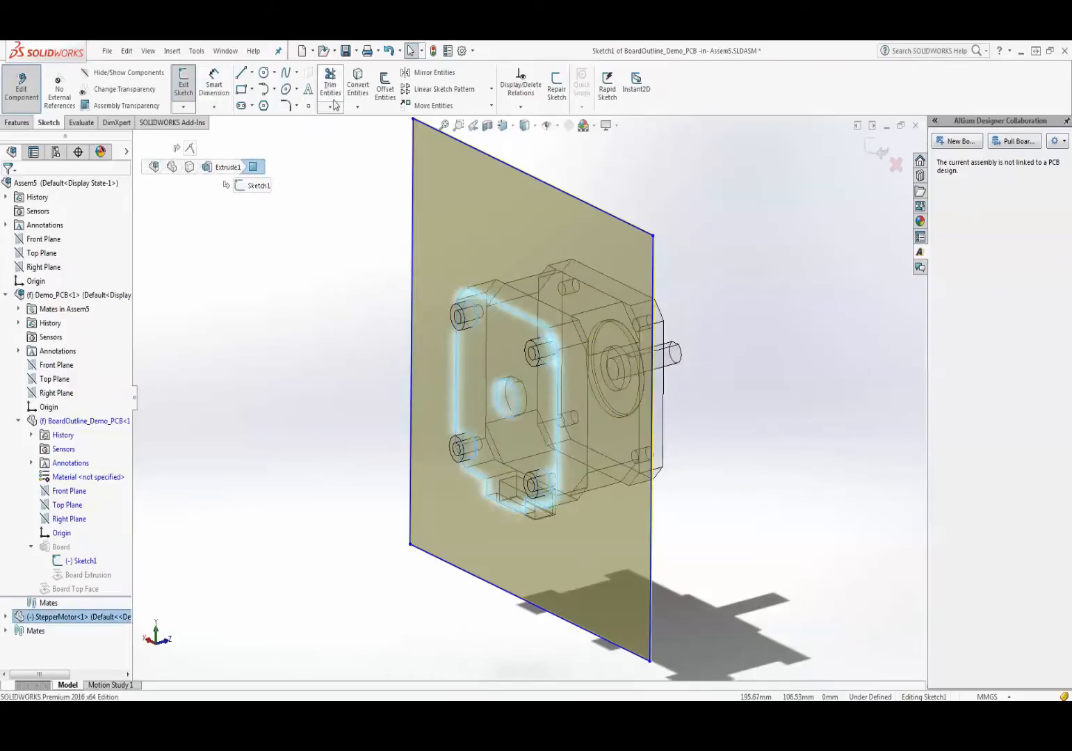
click(358, 85)
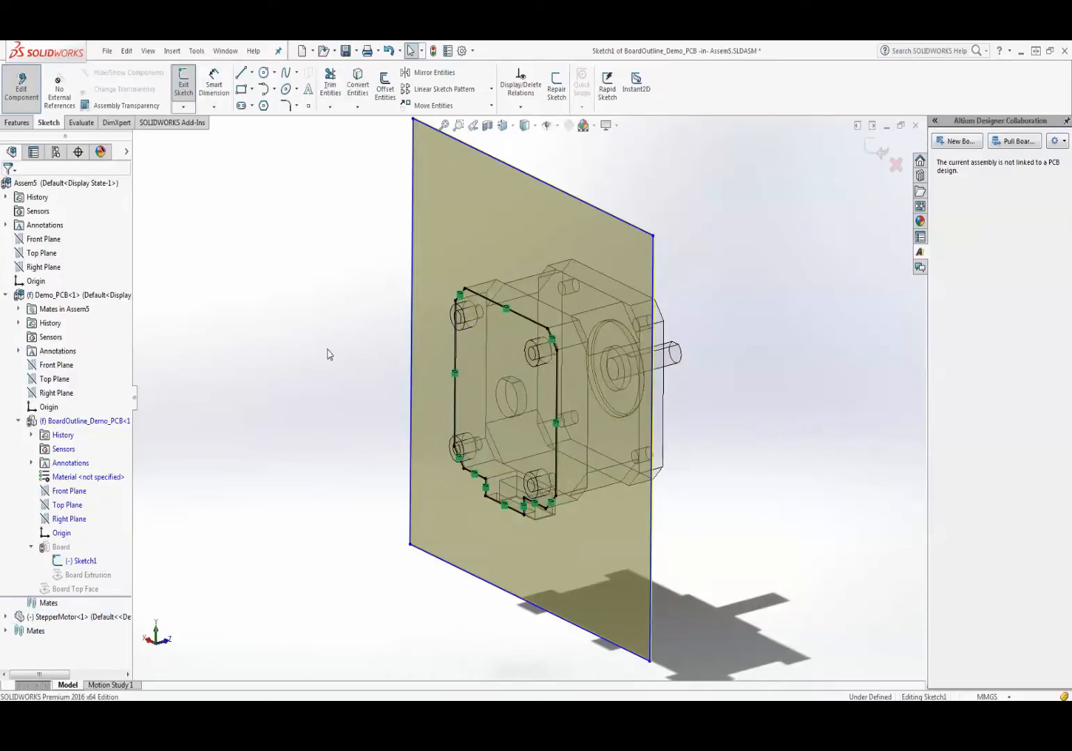
- Remove the old rectangle's four edges and exit the sketch to rebuild the board
click(549, 189)
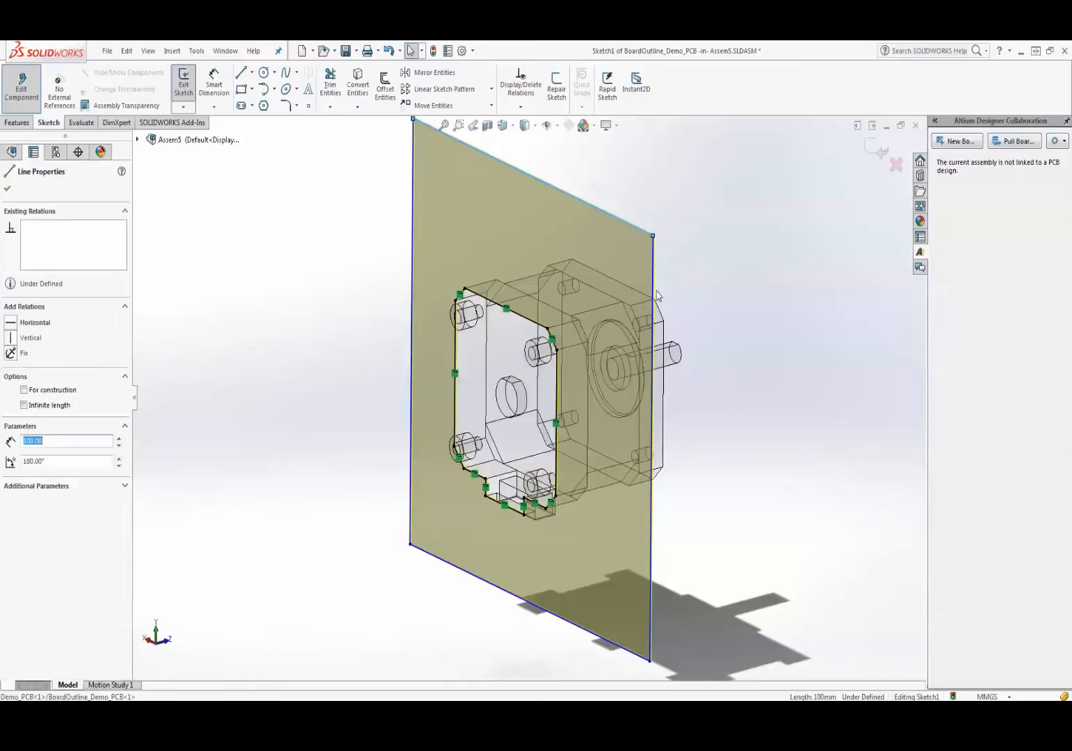
ctrl+click(652, 298)
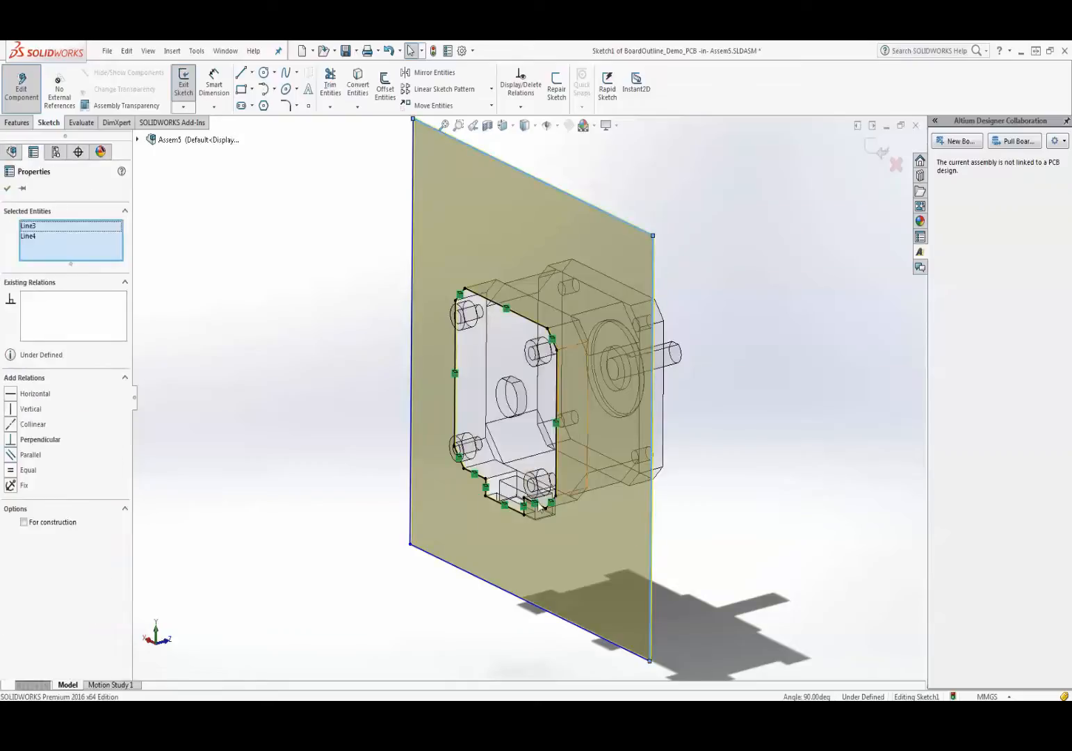
ctrl+click(490, 588)
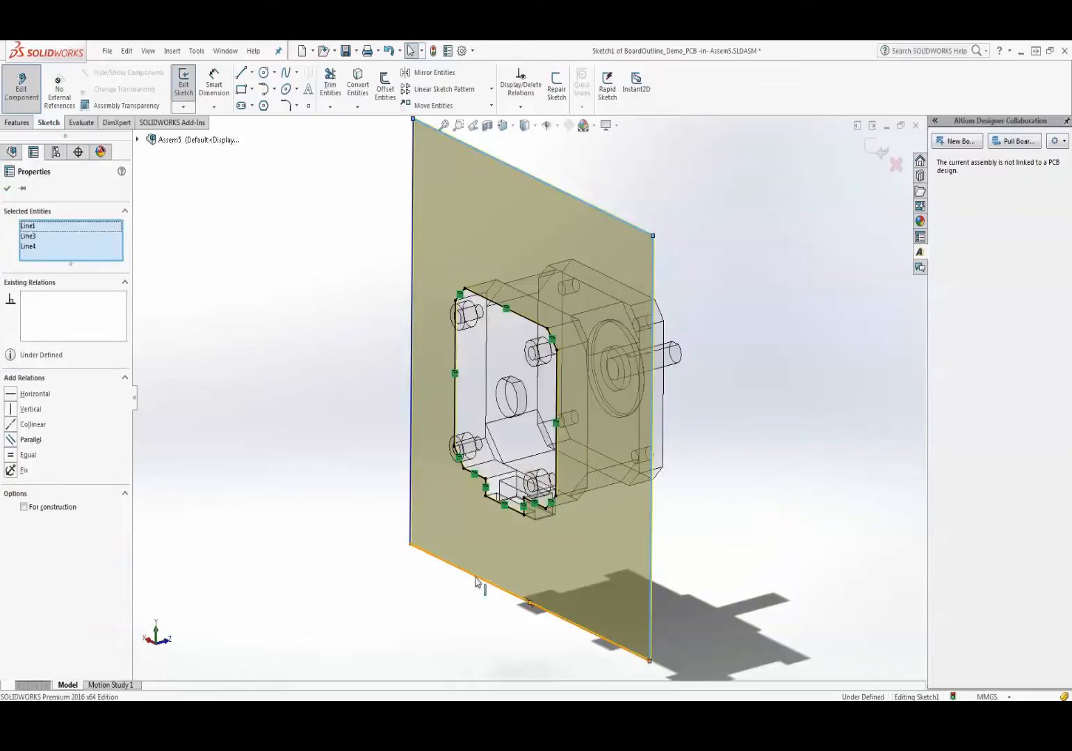
ctrl+click(410, 506)
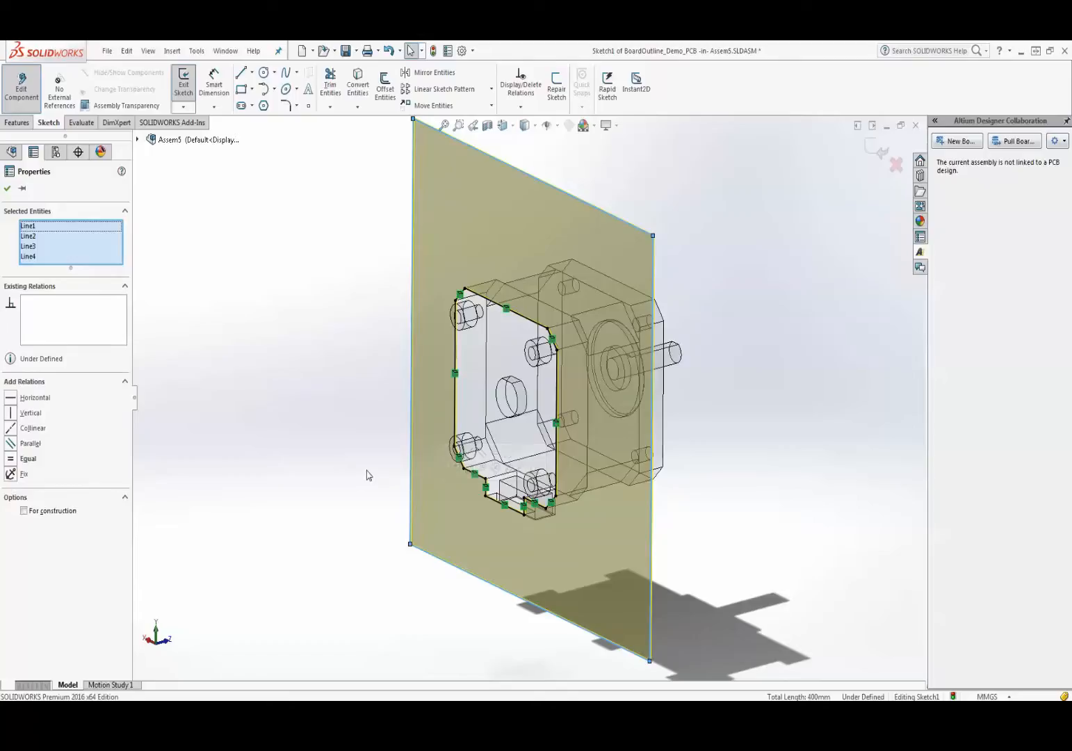
click(369, 476)
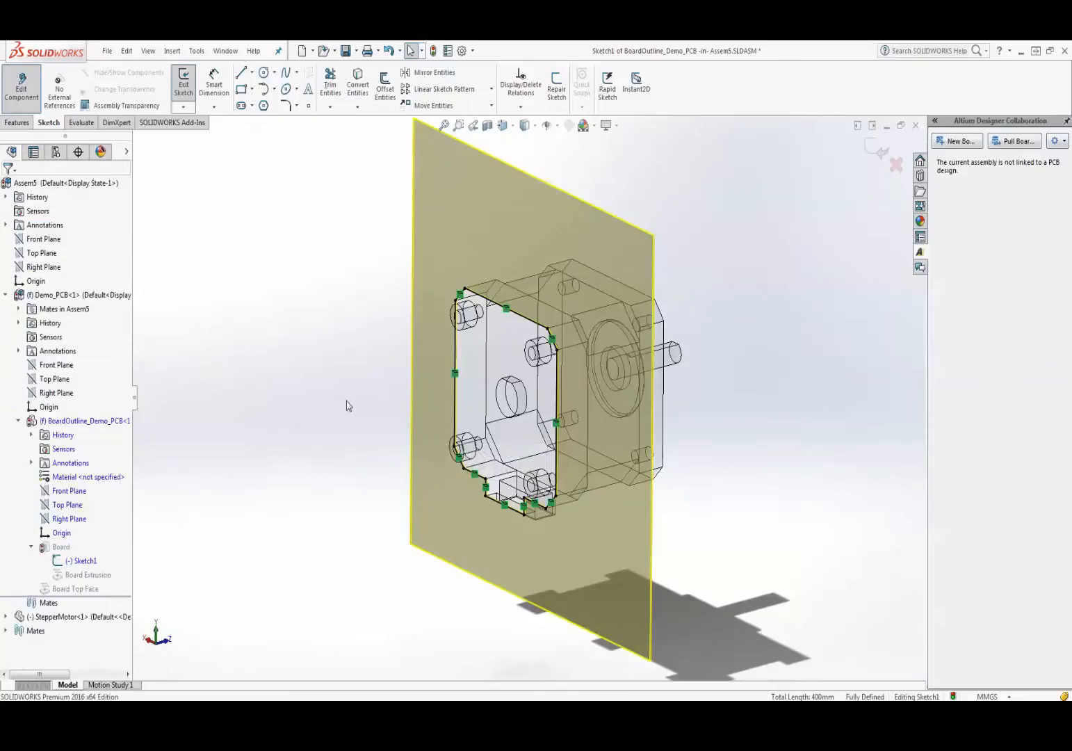
click(457, 353)
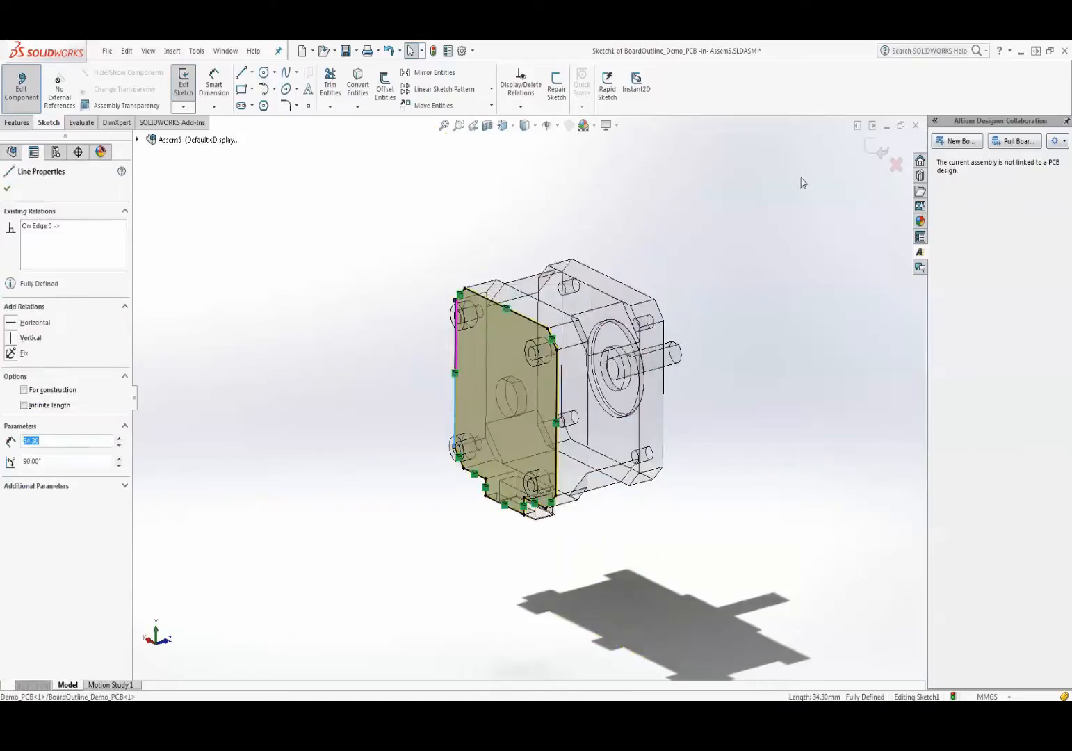
click(876, 148)
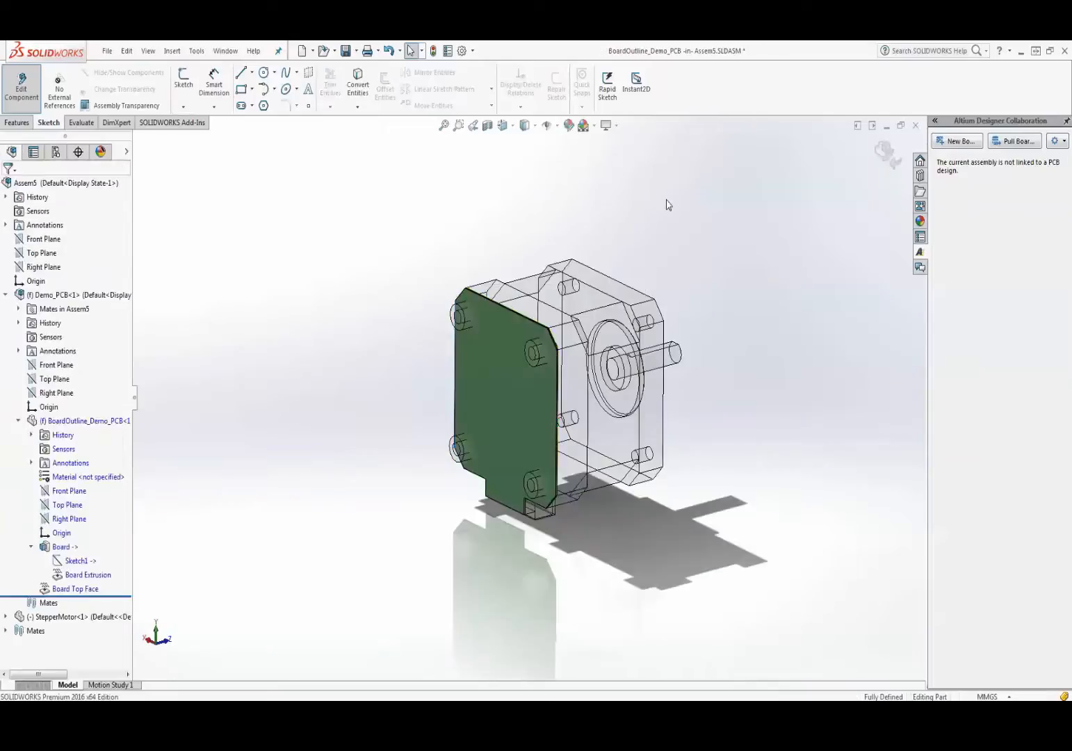
- Save all open documents of the motor assembly
middle_drag(667, 203, 591, 383)
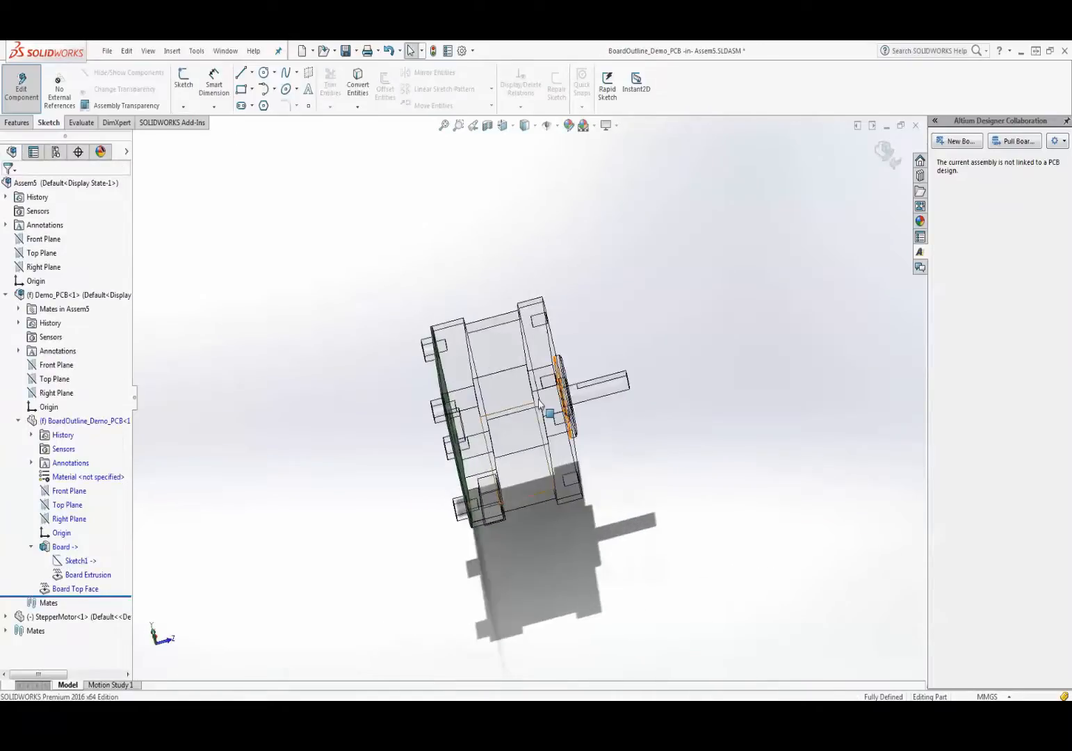
middle_drag(395, 304, 470, 244)
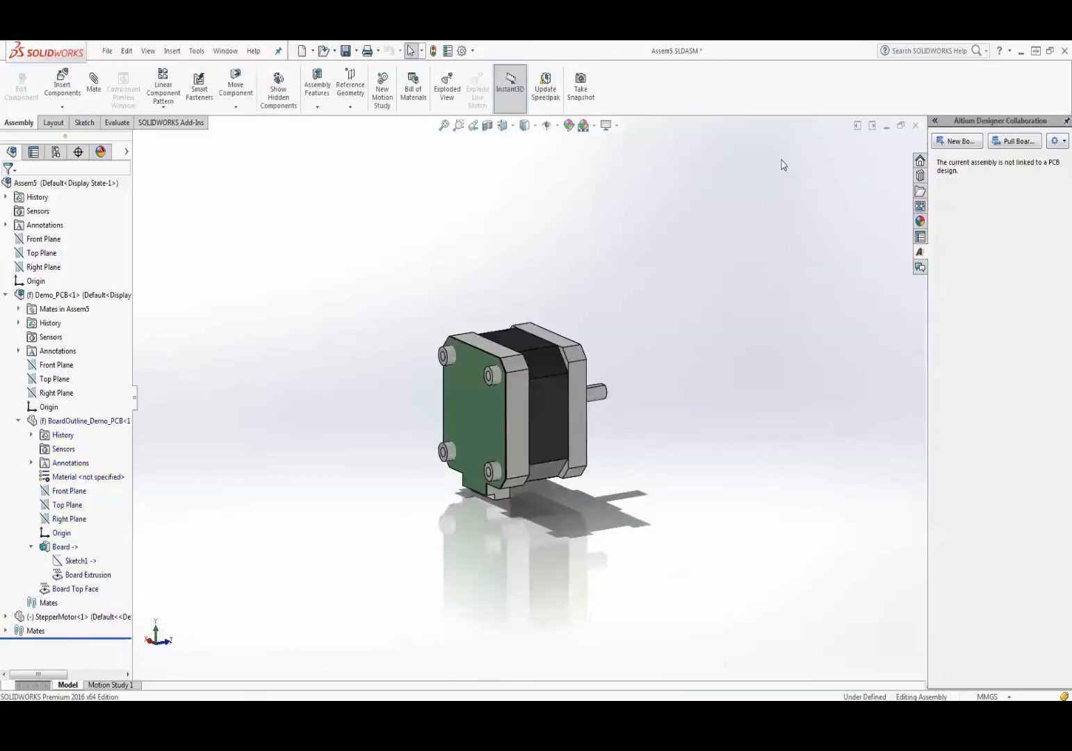
click(107, 51)
click(130, 205)
- Switch to the Demo_PCB assembly window and rebuild it with the updated board
mouse_move(266, 699)
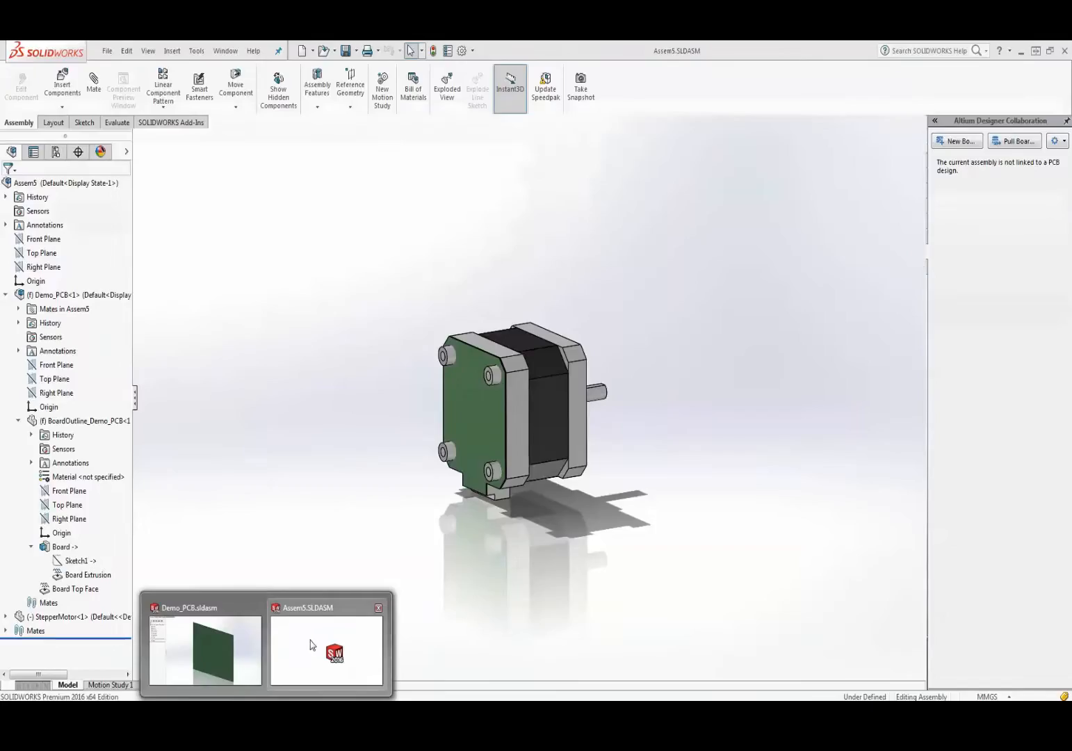
click(320, 640)
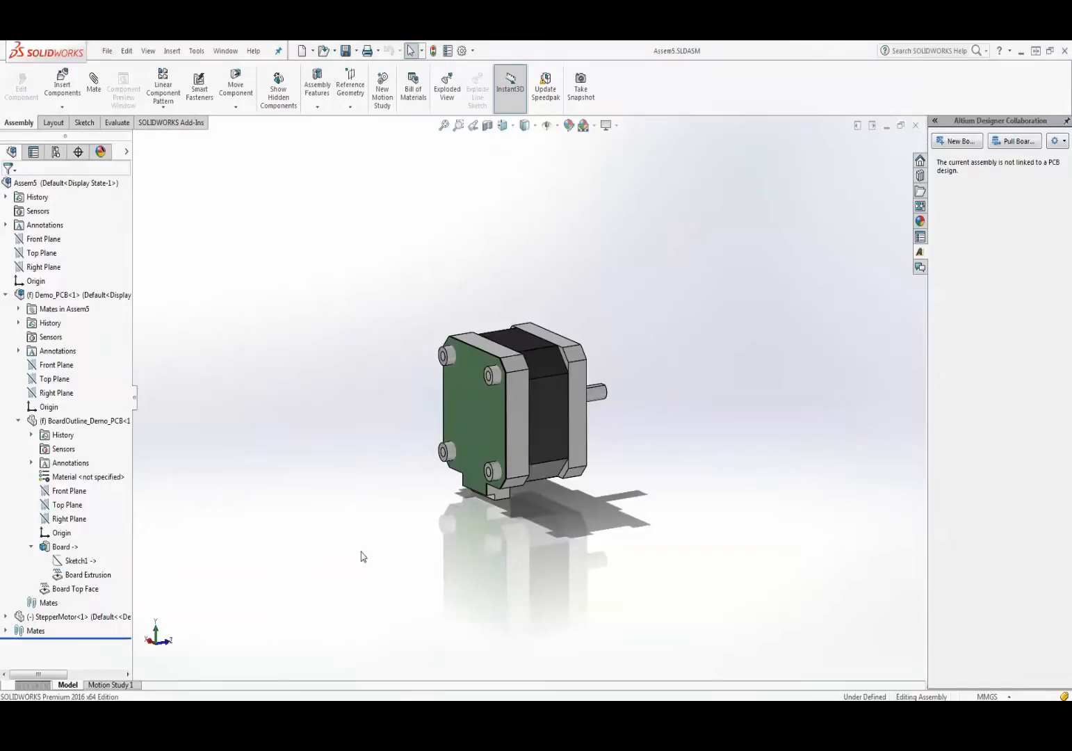
click(206, 650)
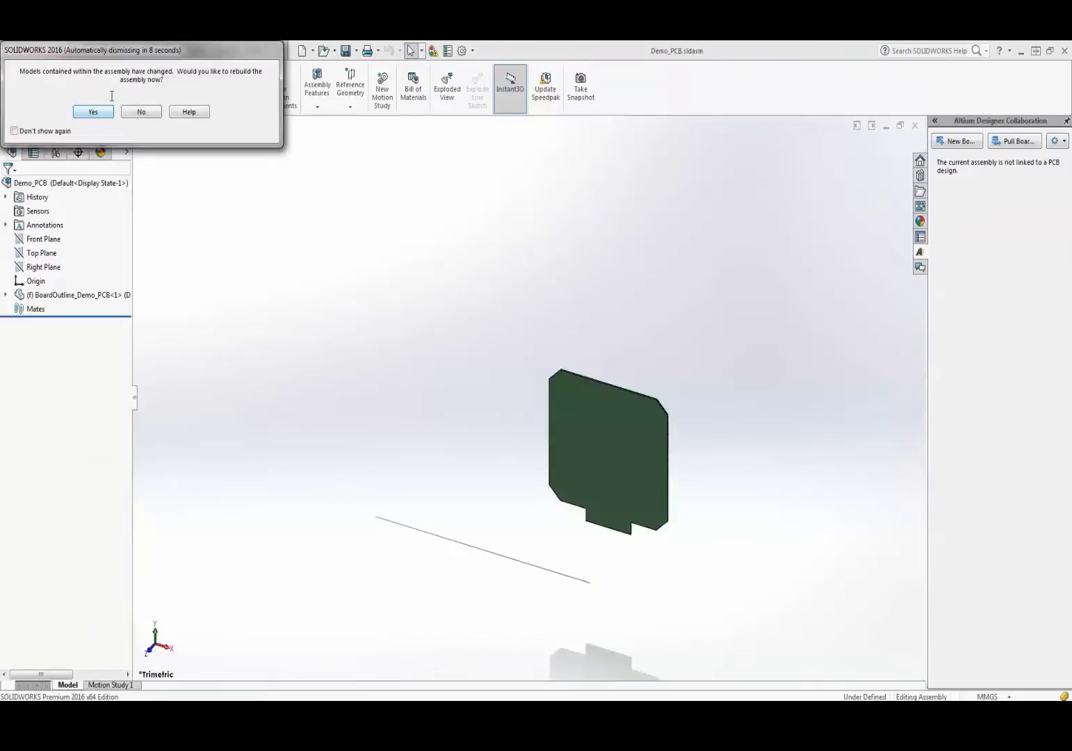
click(97, 114)
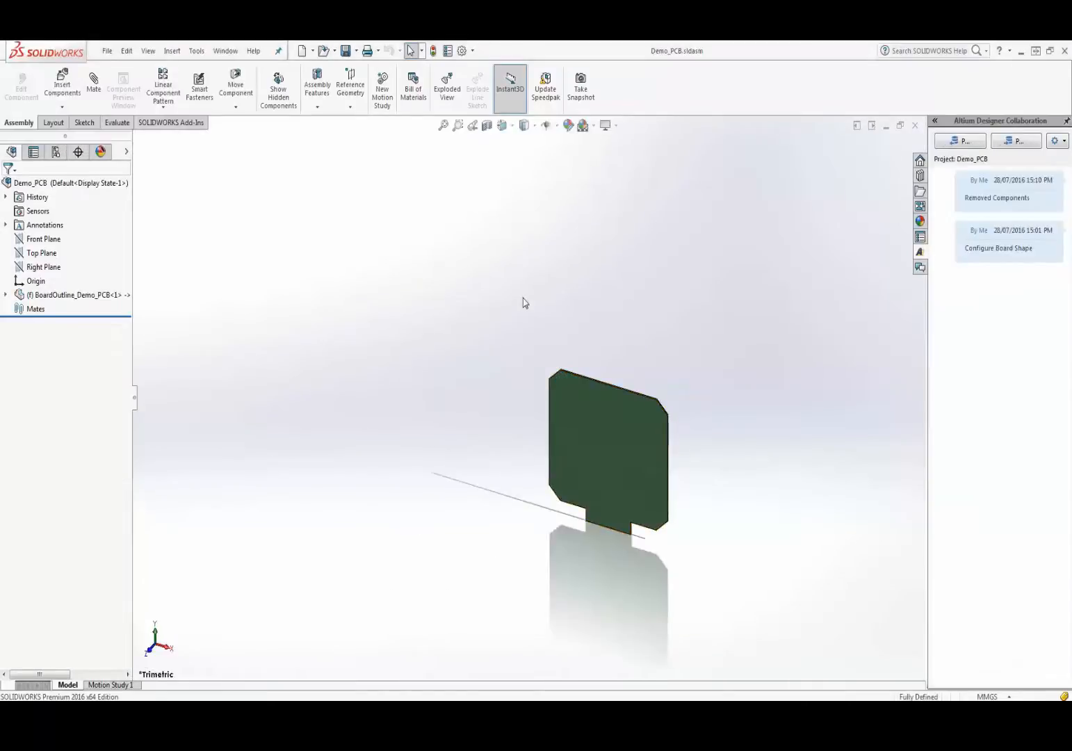
- Push the reshaped Demo_PCB outline with the comment 'Board Shape Ready', then switch to SOLIDWORKS PCB
key(z)
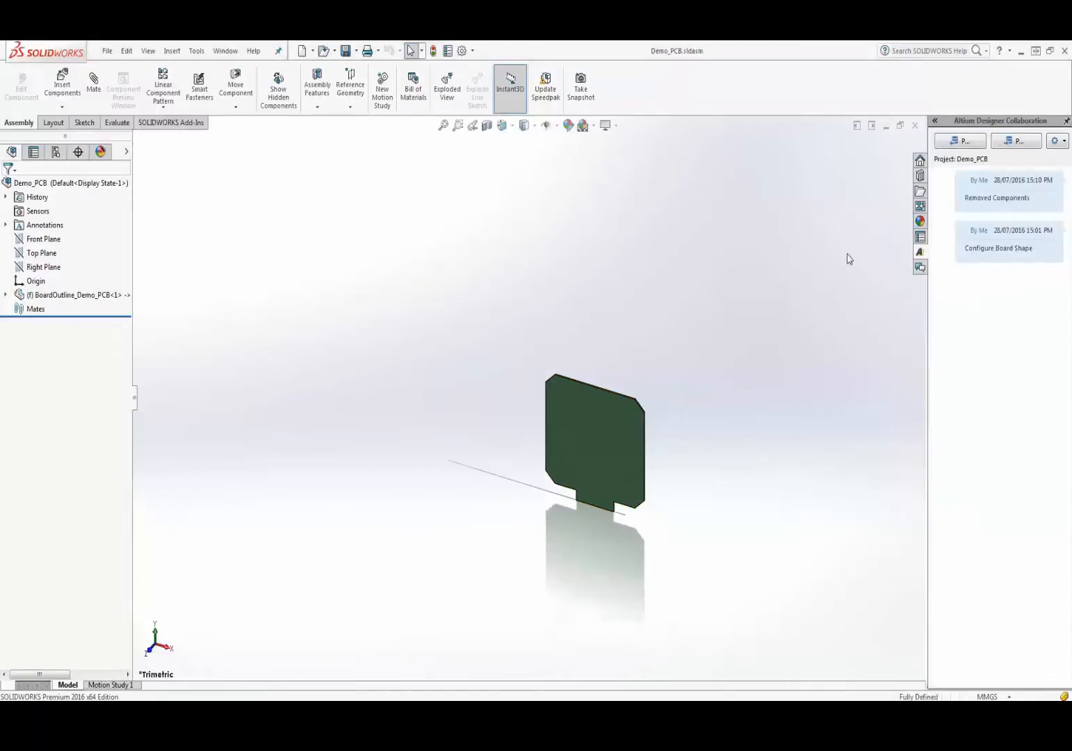
click(1010, 143)
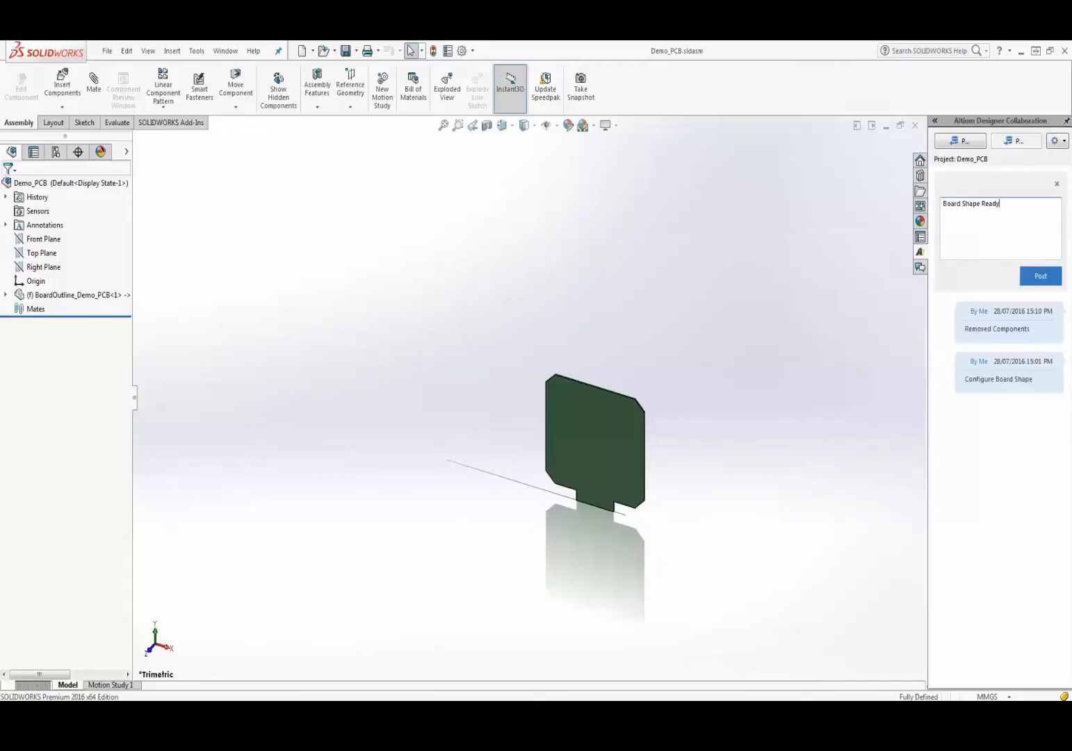
click(1033, 279)
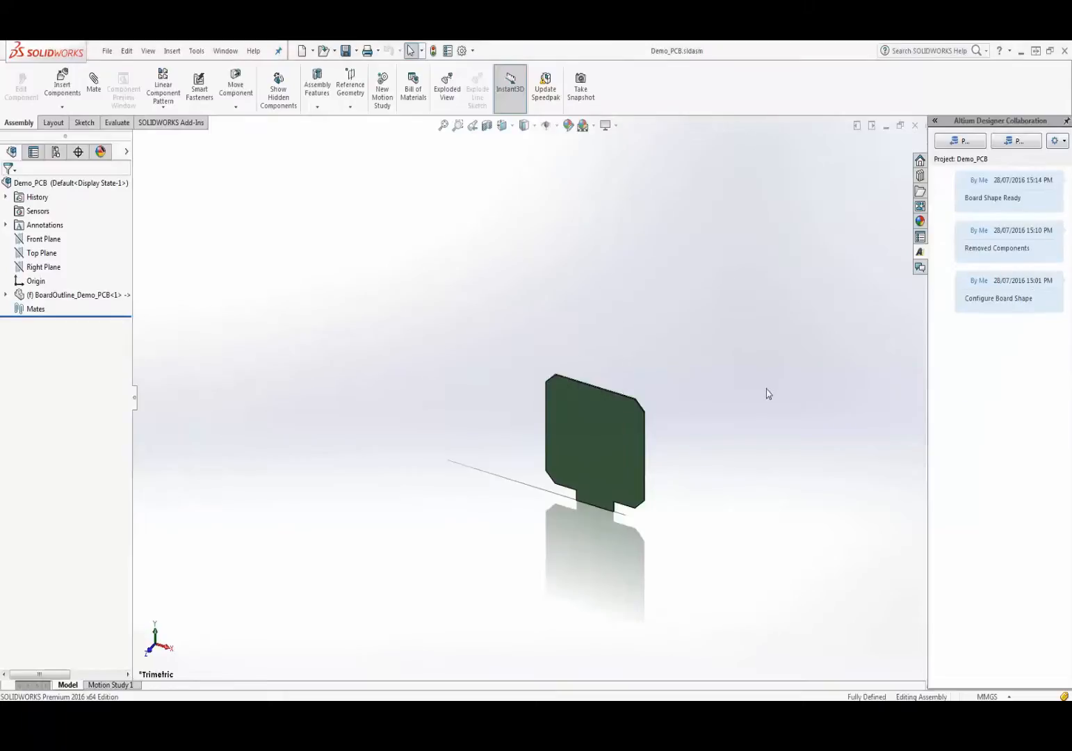
key(alt+Tab)
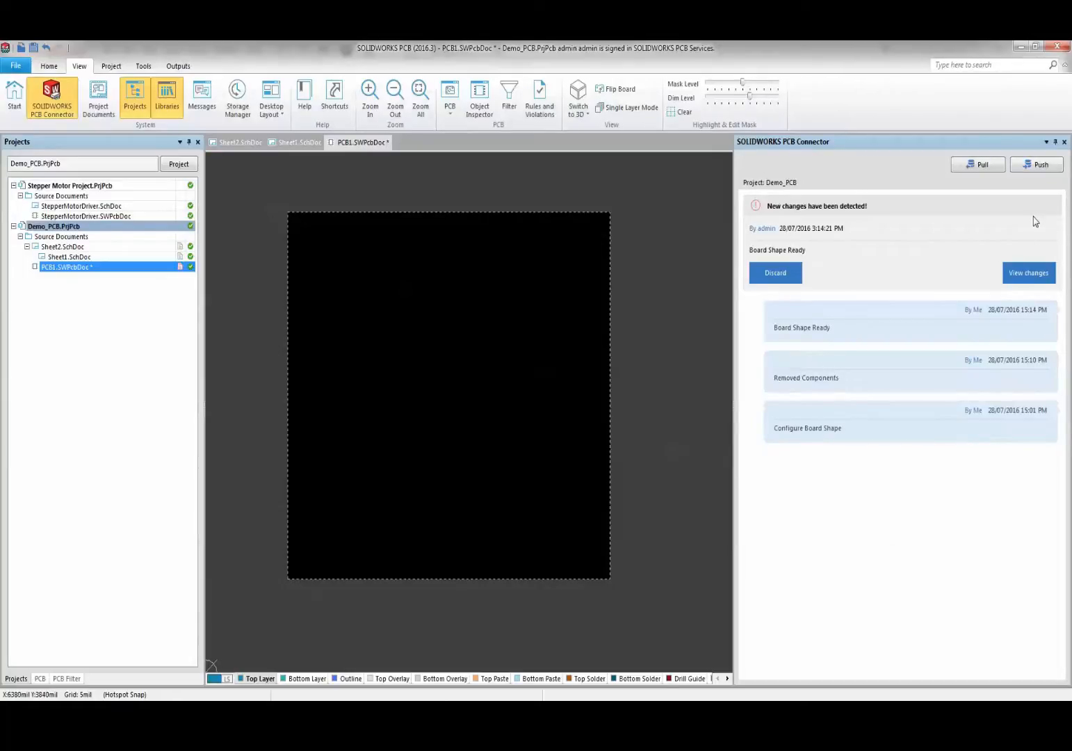
- Accept the incoming Board Outline change to give PCB1 the stepper-motor outline, and close the PCB Connector panel
click(1020, 270)
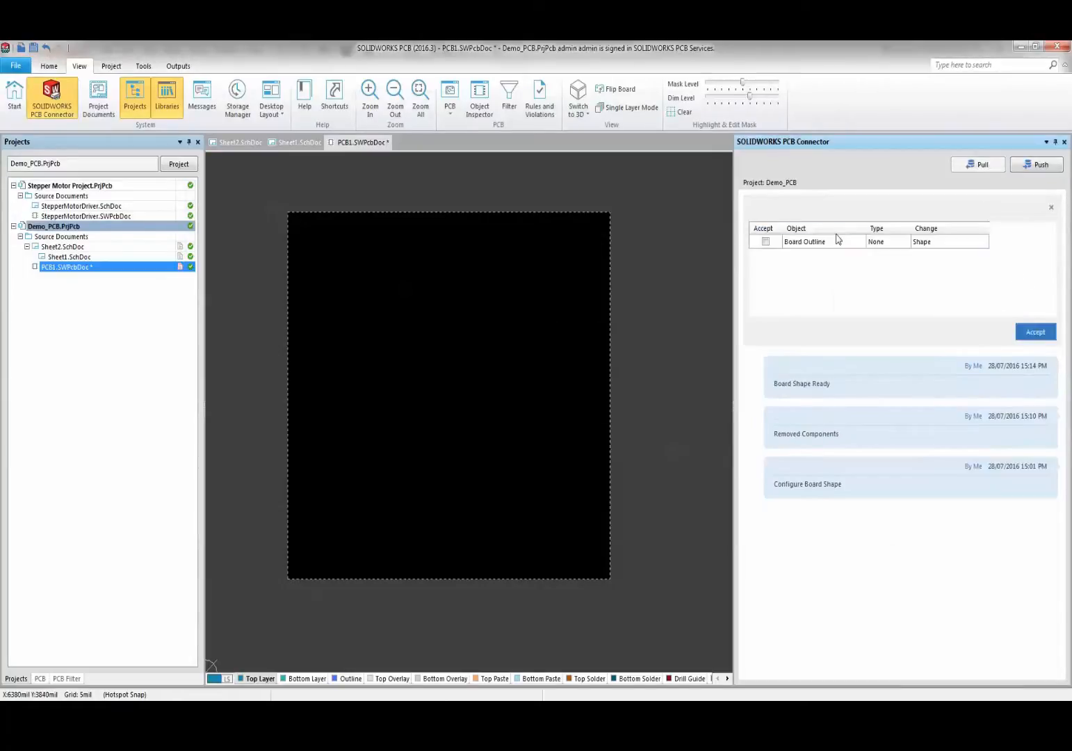
click(822, 243)
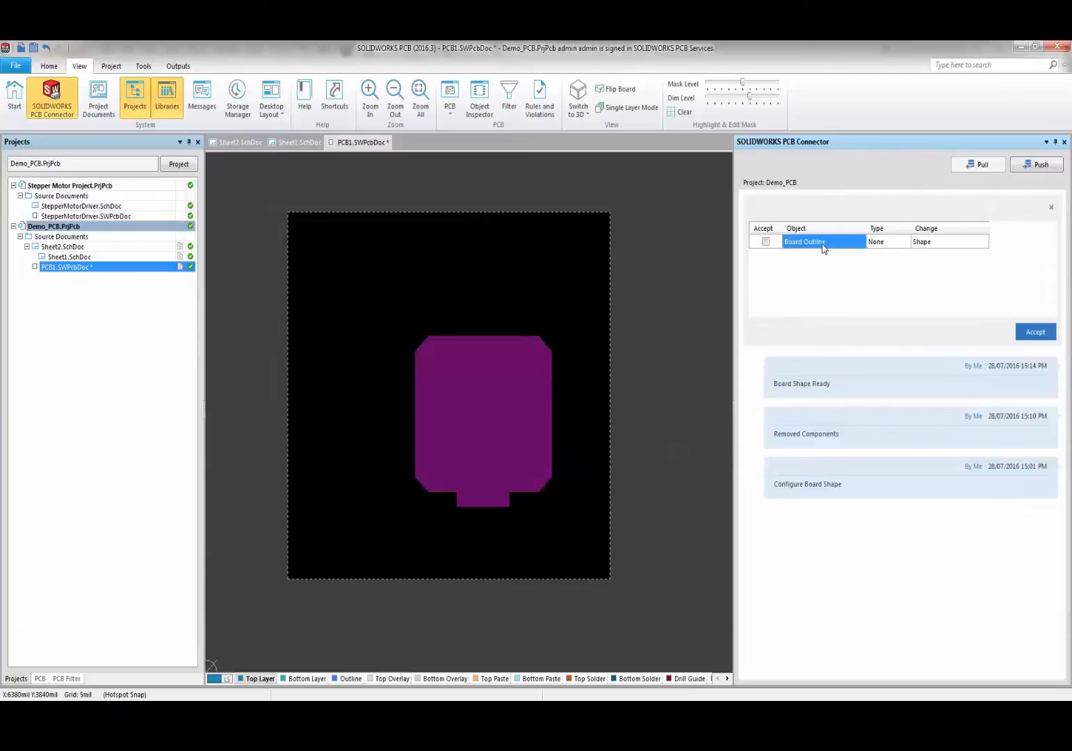
click(765, 241)
click(1036, 331)
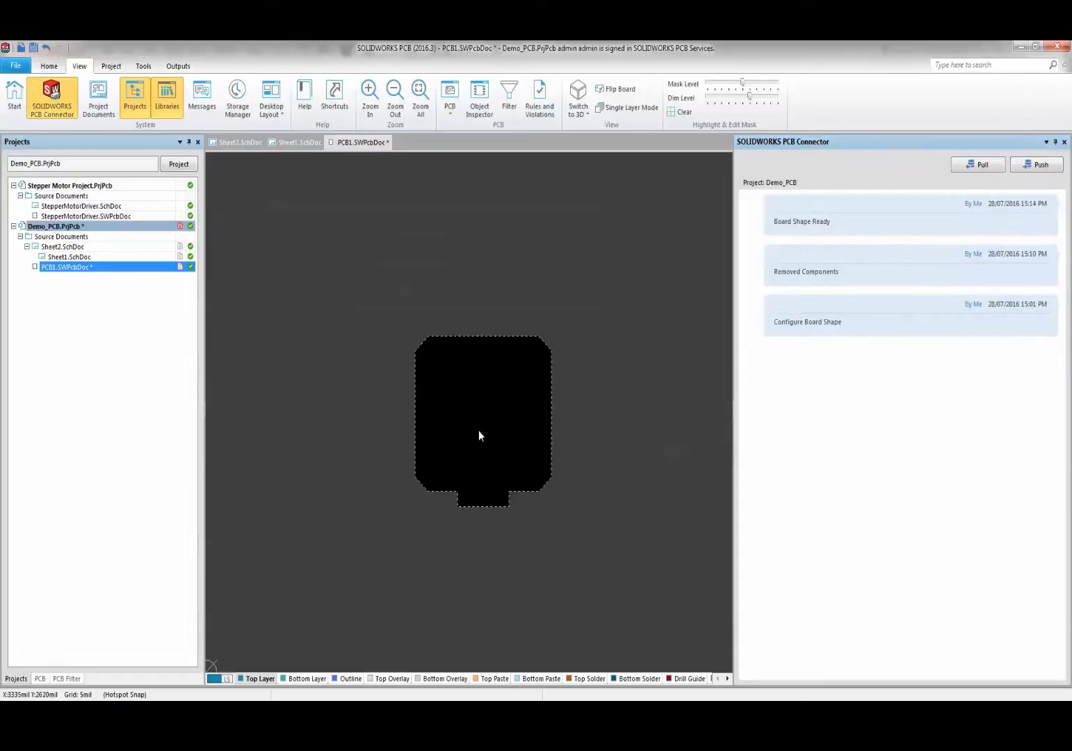
ctrl+scroll(478, 440, up, 4)
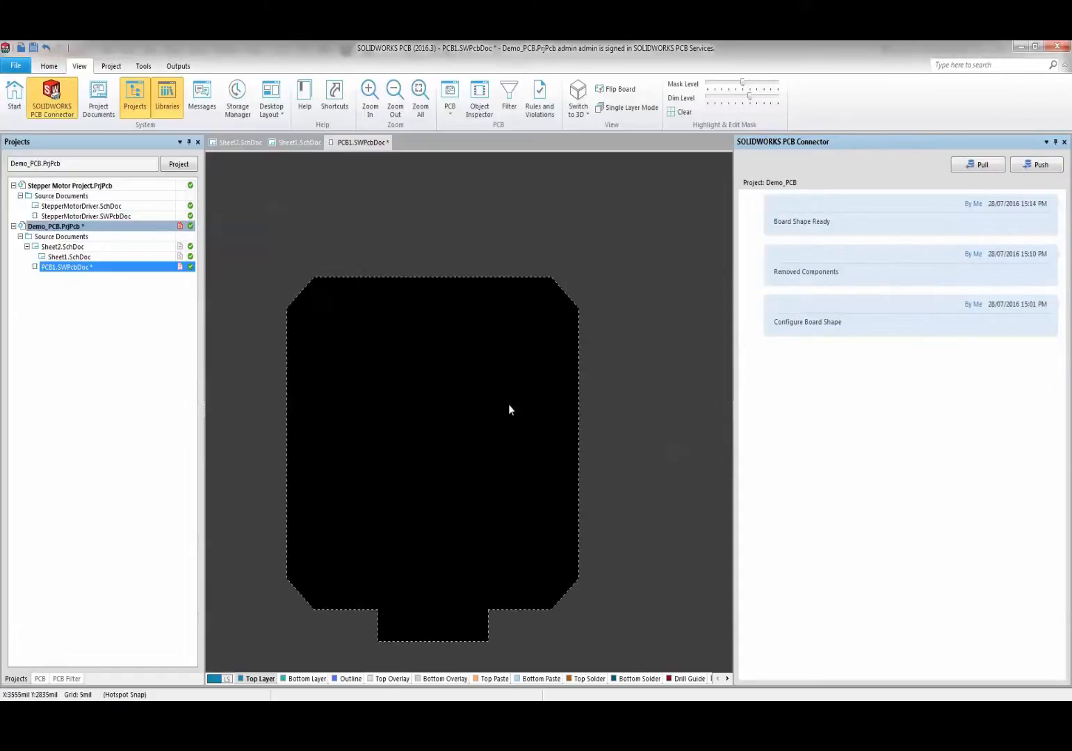
right_click(837, 147)
click(843, 149)
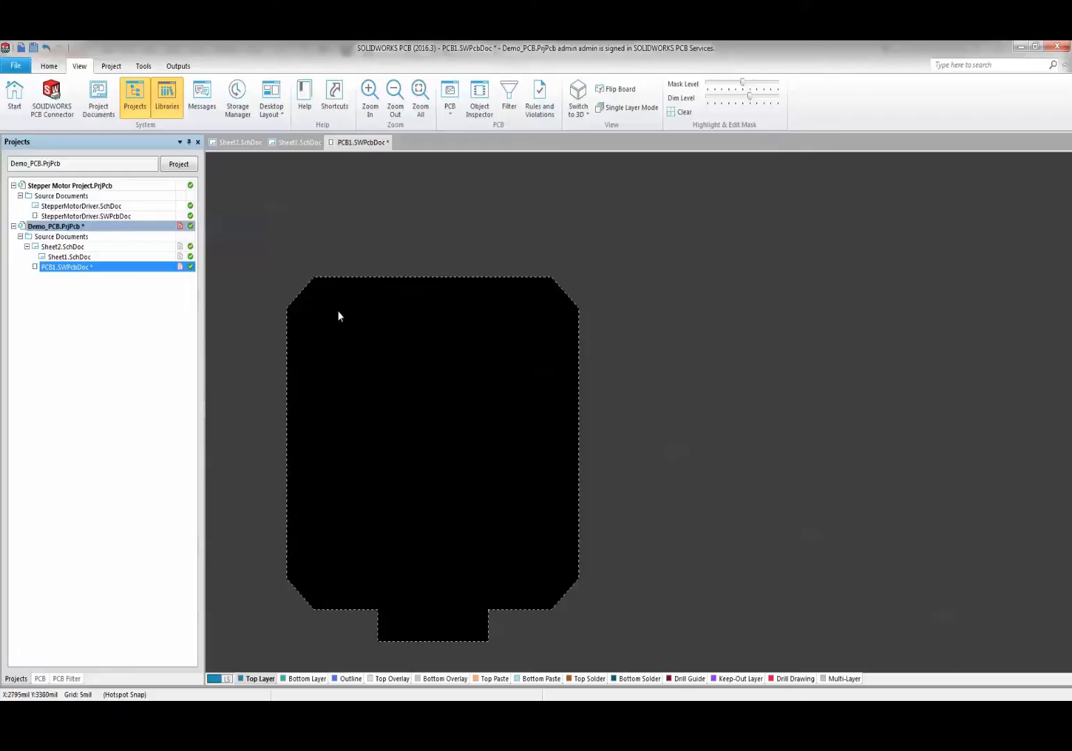
- Import changes from Demo_PCB.PrjPcb and execute the change order
click(47, 67)
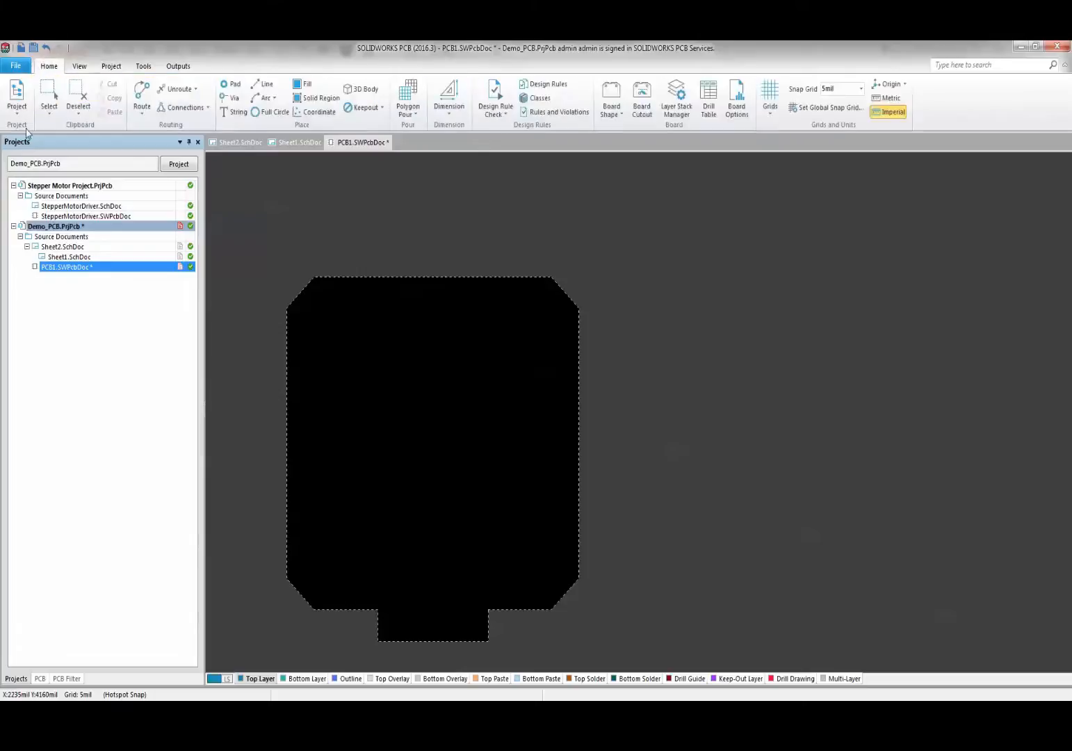
click(16, 112)
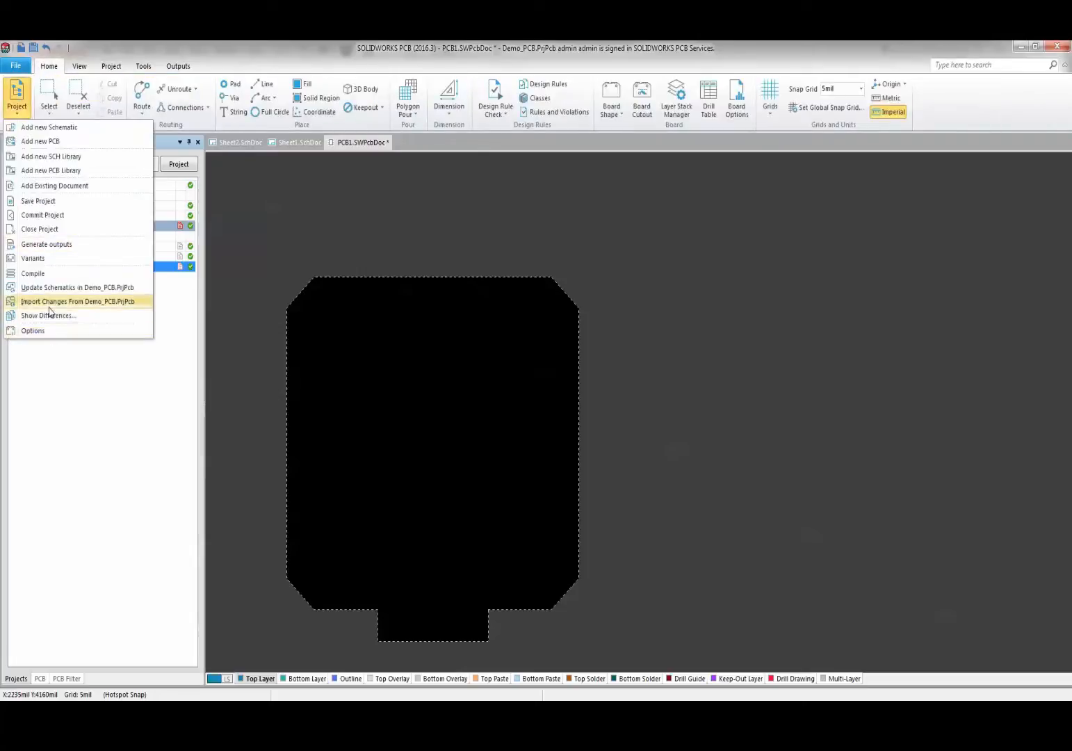
click(49, 302)
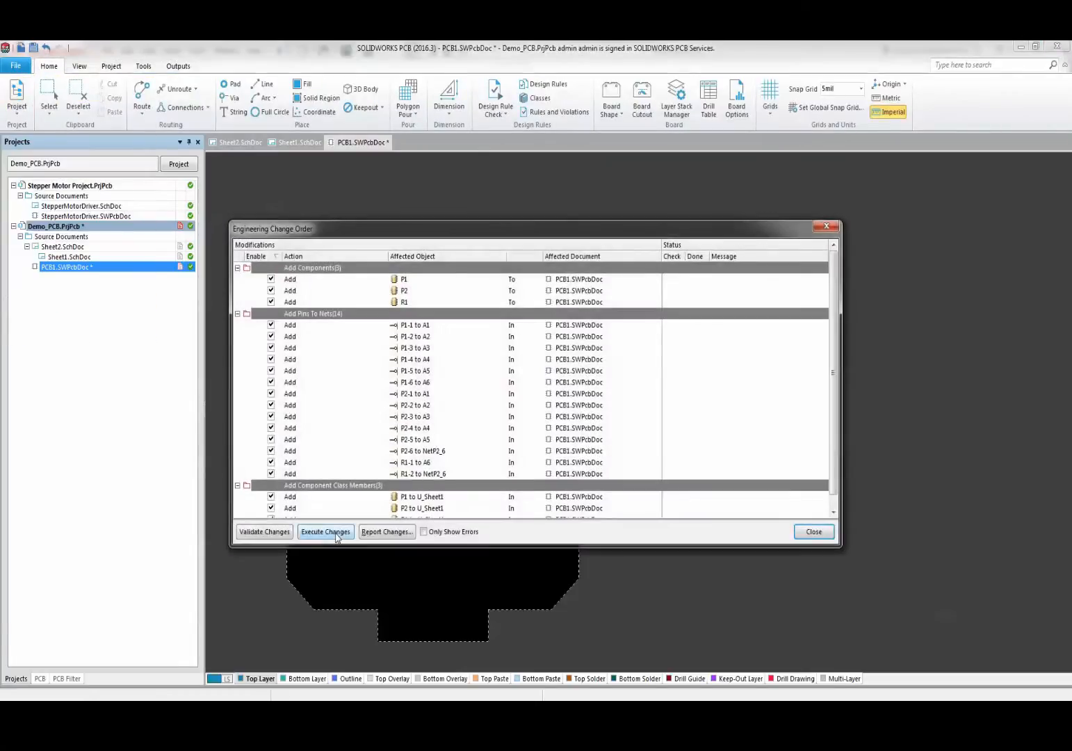
click(326, 532)
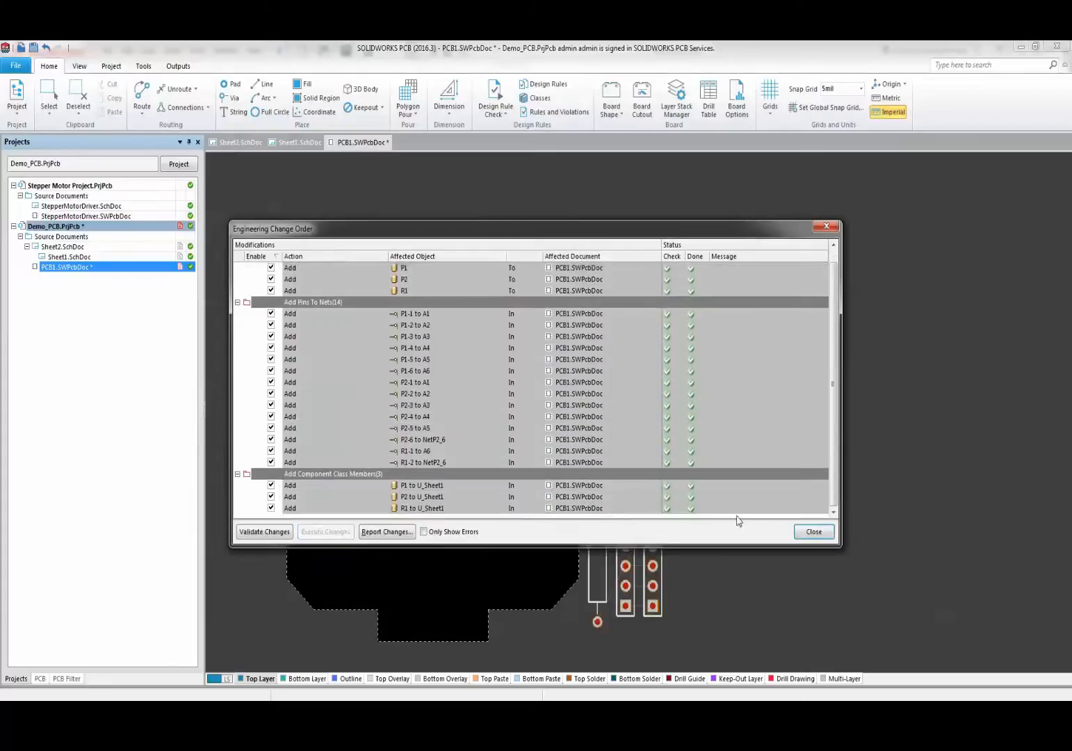
click(813, 532)
- Move R1, P2 and P1 together onto the board outline, then open the Design Rules editor
drag(577, 468, 715, 638)
drag(613, 548, 405, 426)
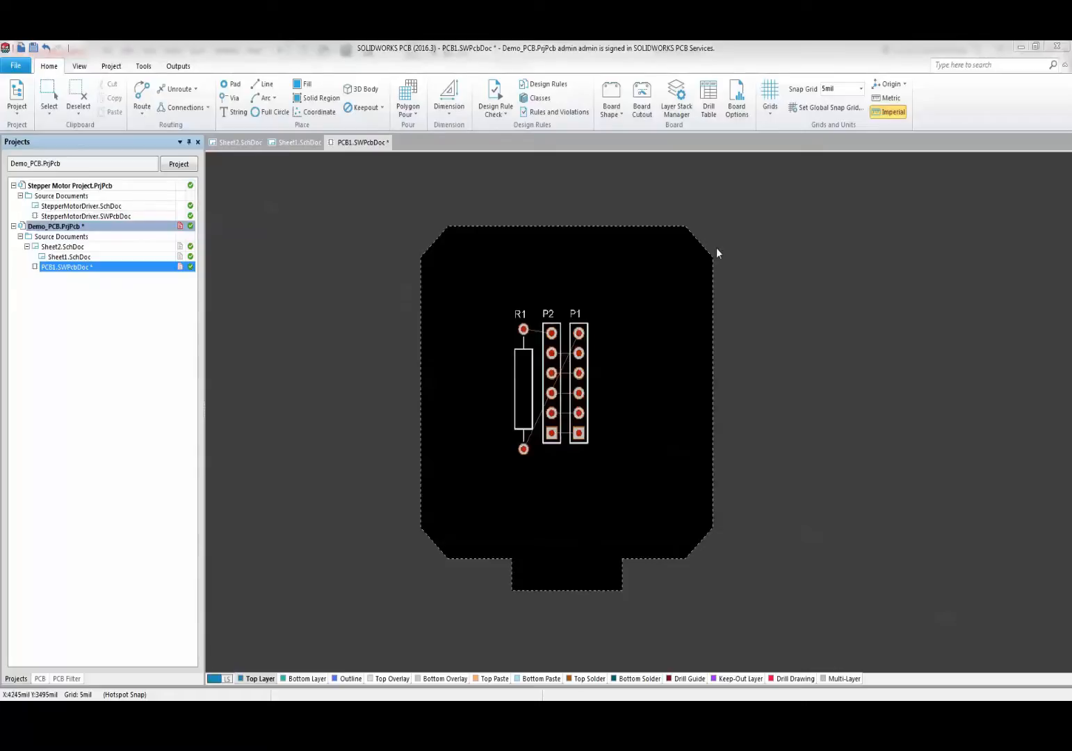
click(542, 84)
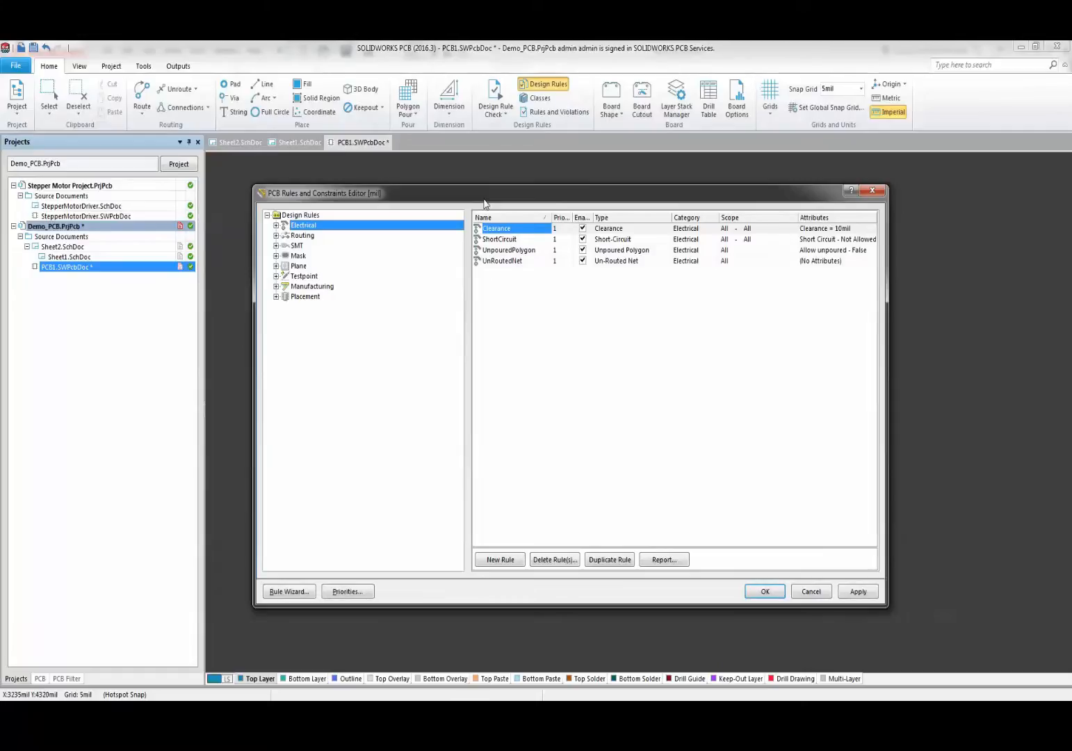
- Browse the rule categories and the Electrical Clearance, Short-Circuit and Un-Routed Net rules
click(302, 237)
click(297, 246)
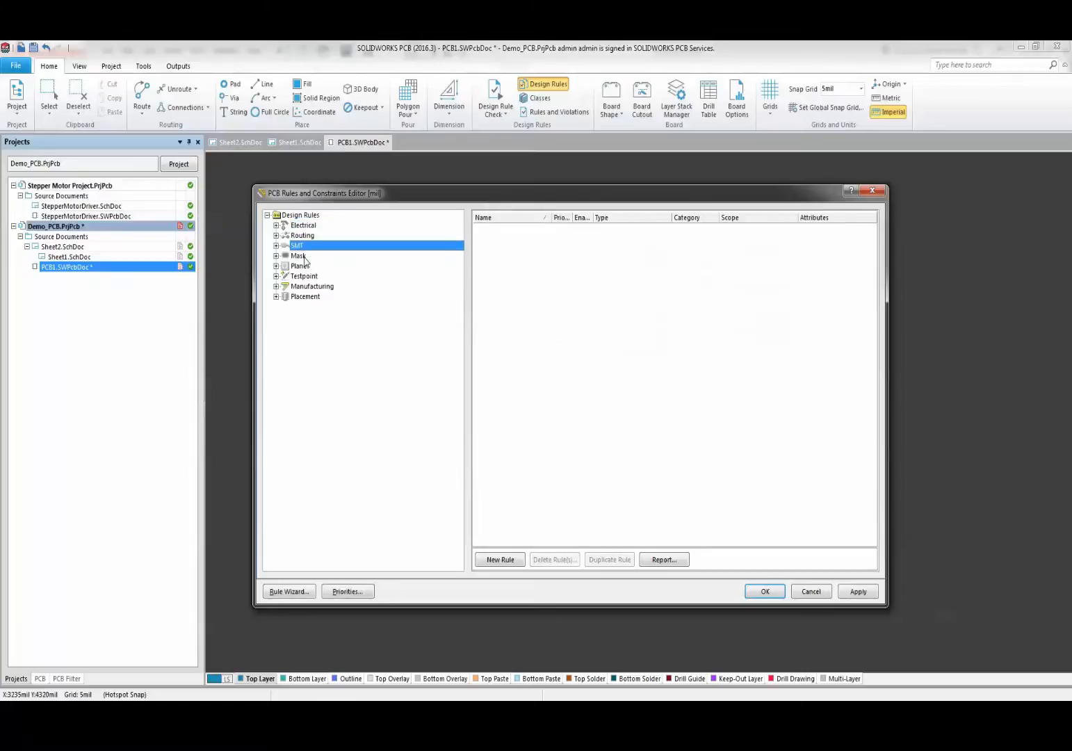
click(298, 256)
click(300, 266)
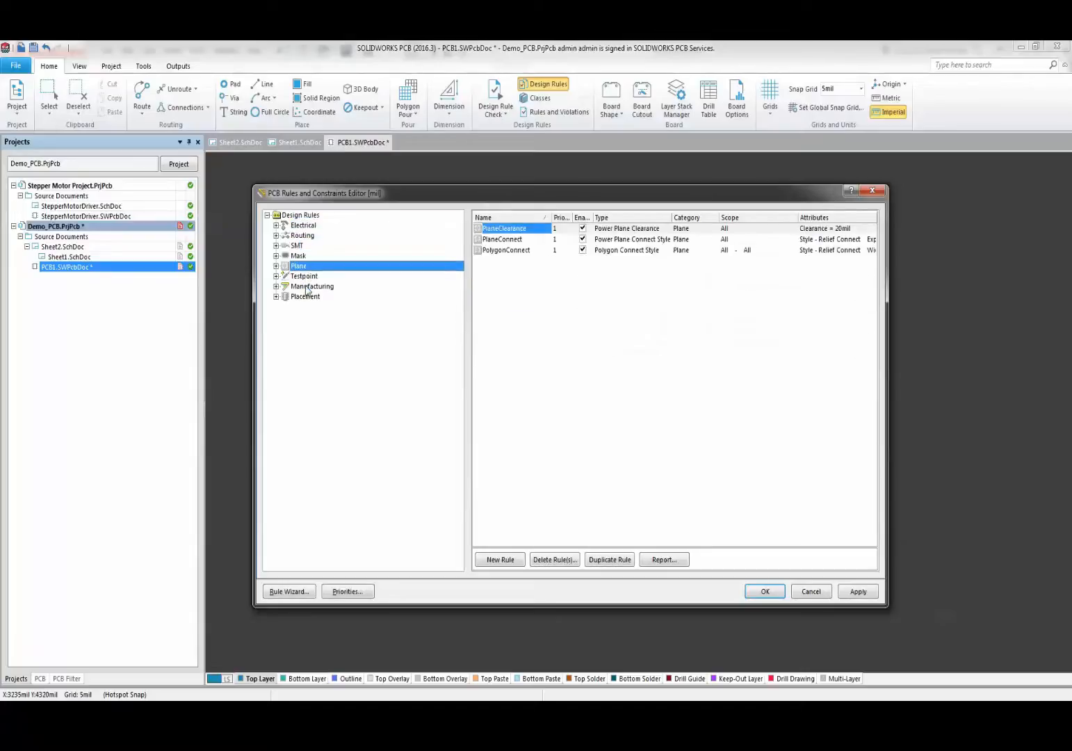
click(309, 287)
click(306, 296)
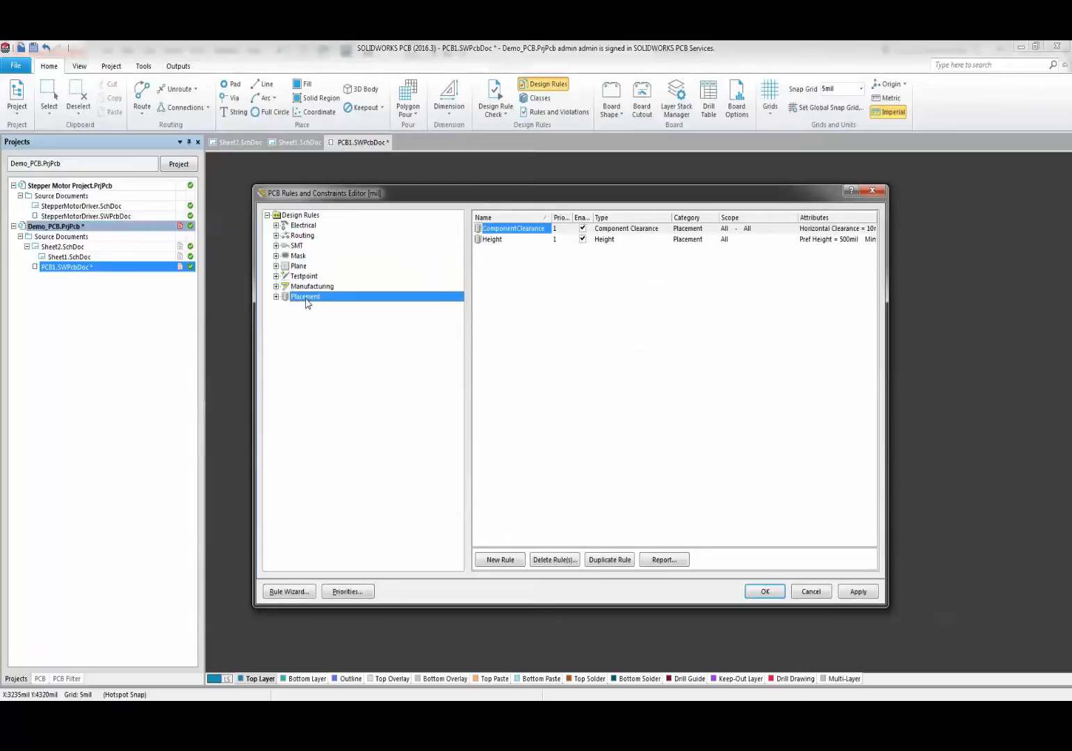
click(276, 226)
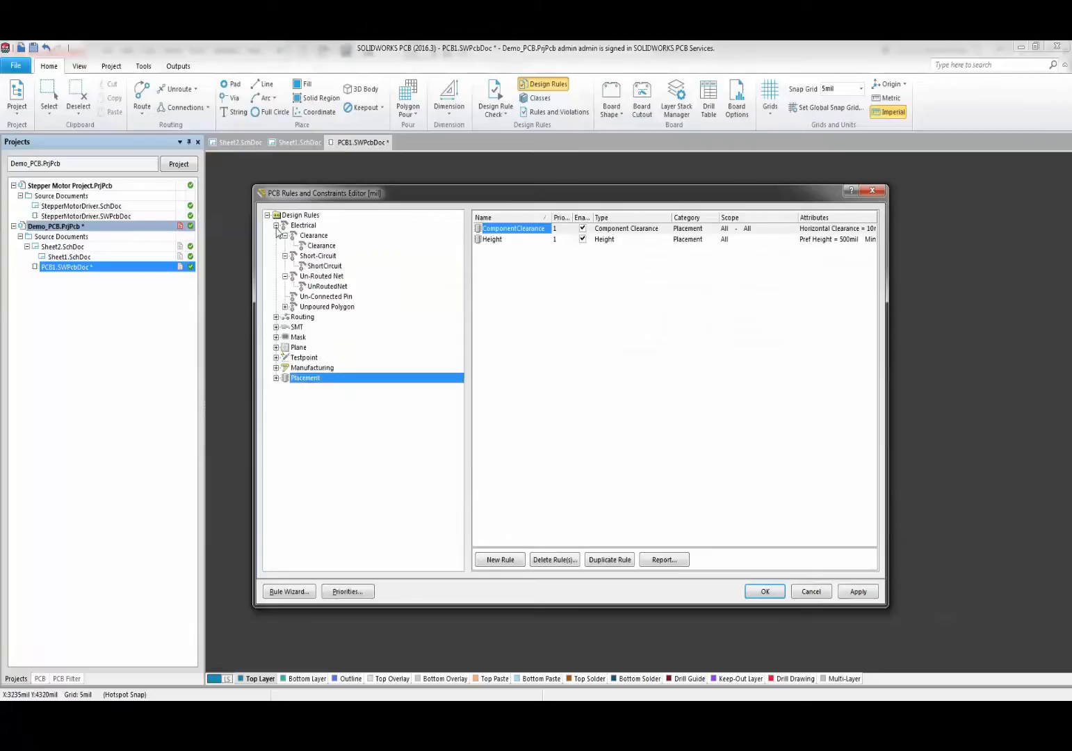
click(310, 237)
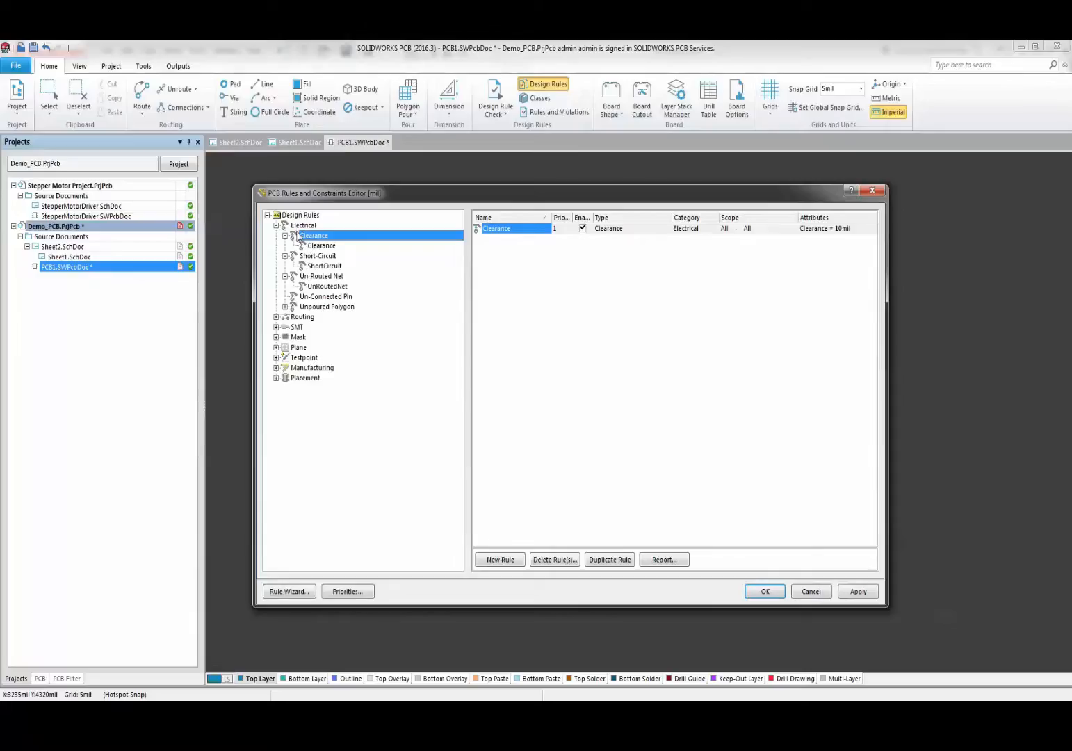
click(313, 258)
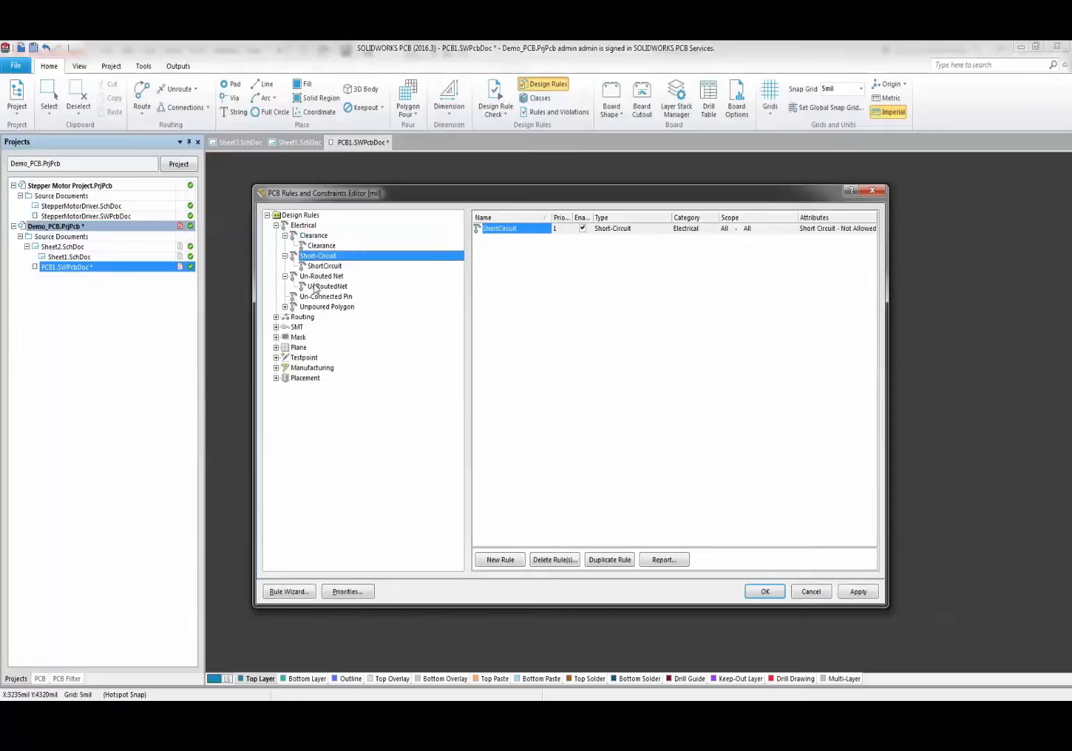
click(315, 276)
- Set the Routing Width rule to 15mil minimum and 25mil maximum track width
click(276, 317)
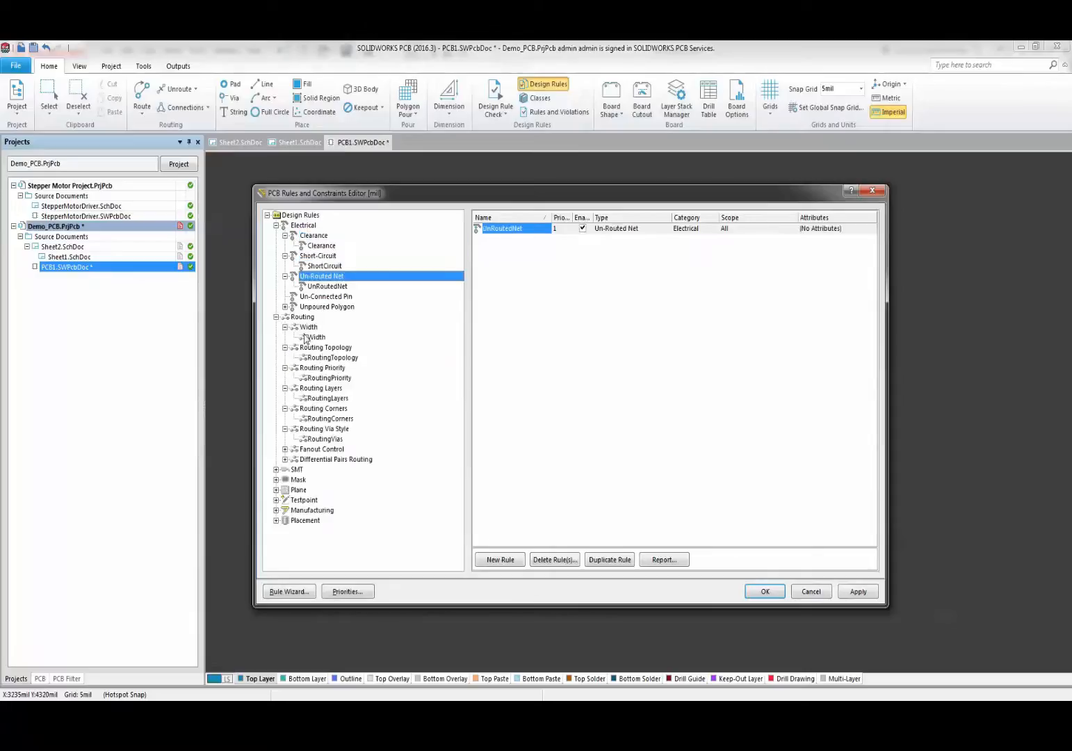
click(308, 328)
click(313, 338)
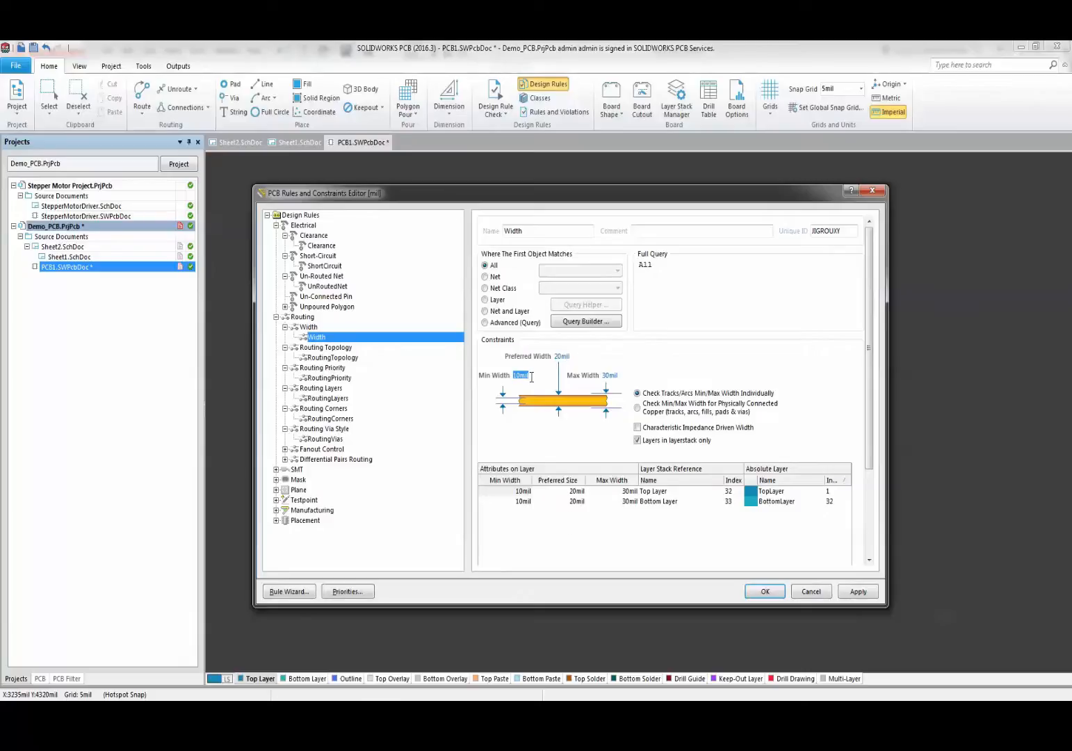
text(15)
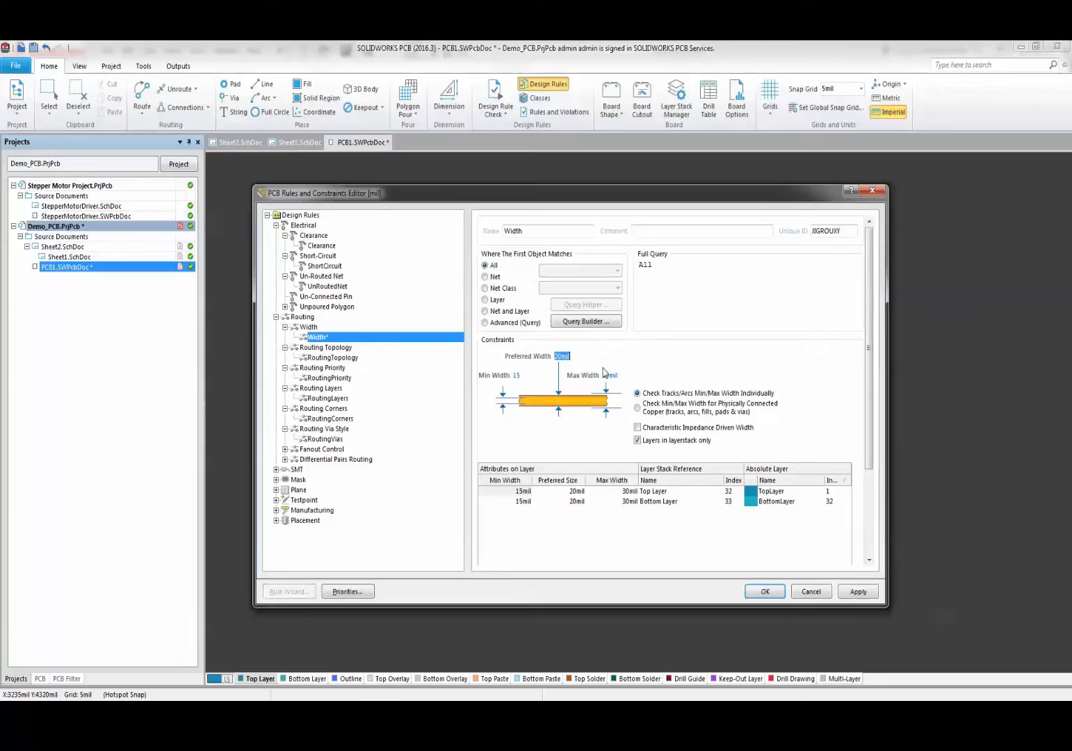
click(610, 375)
text(25)
click(308, 327)
- Create a new Width rule named PWR_WIDTH
right_click(308, 329)
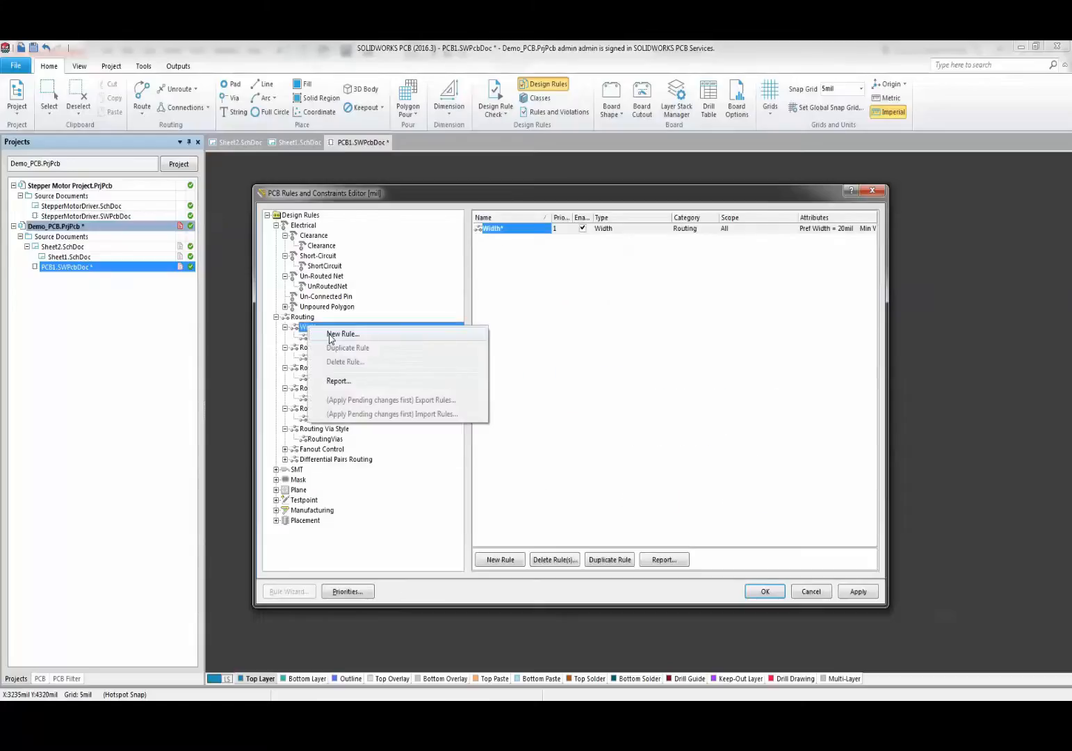
click(331, 332)
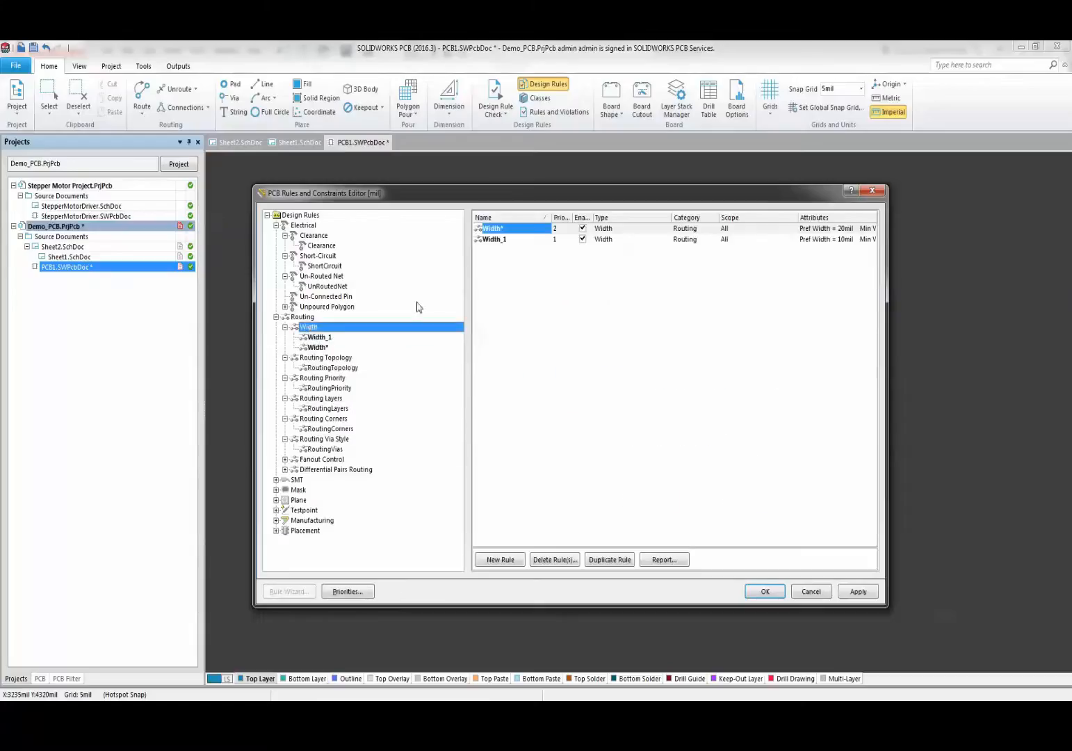
click(516, 239)
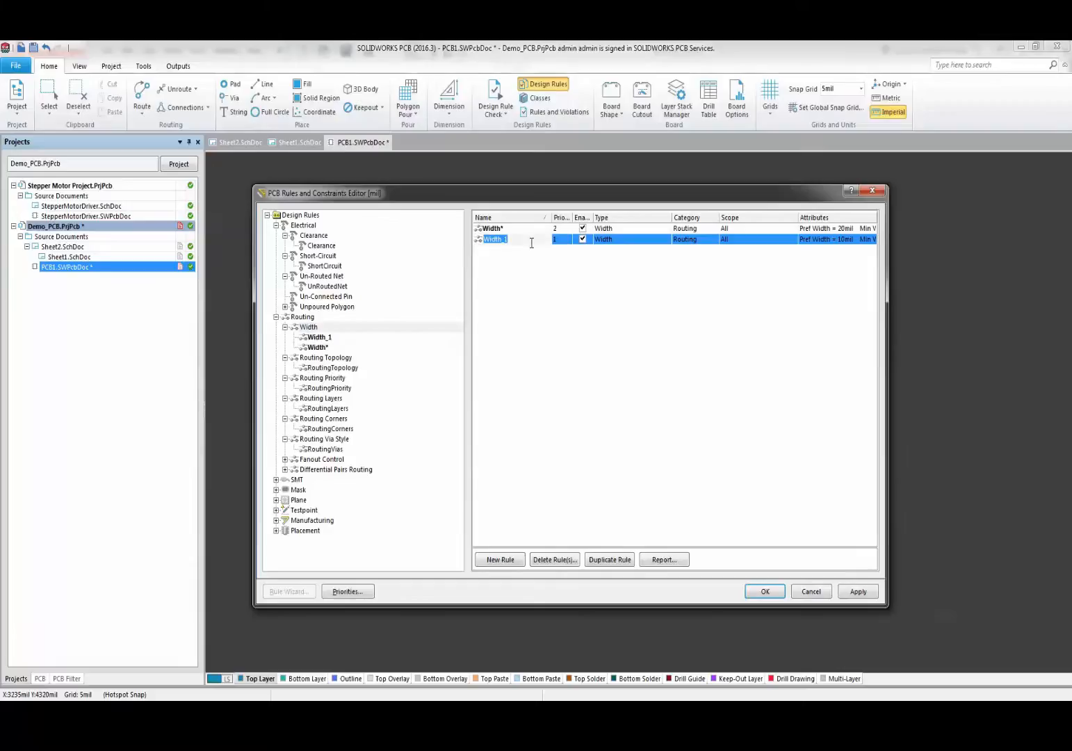
text(PWR_WIDTH)
key(Return)
- Set PWR_WIDTH's minimum, preferred and maximum widths all to 40mil
double_click(531, 240)
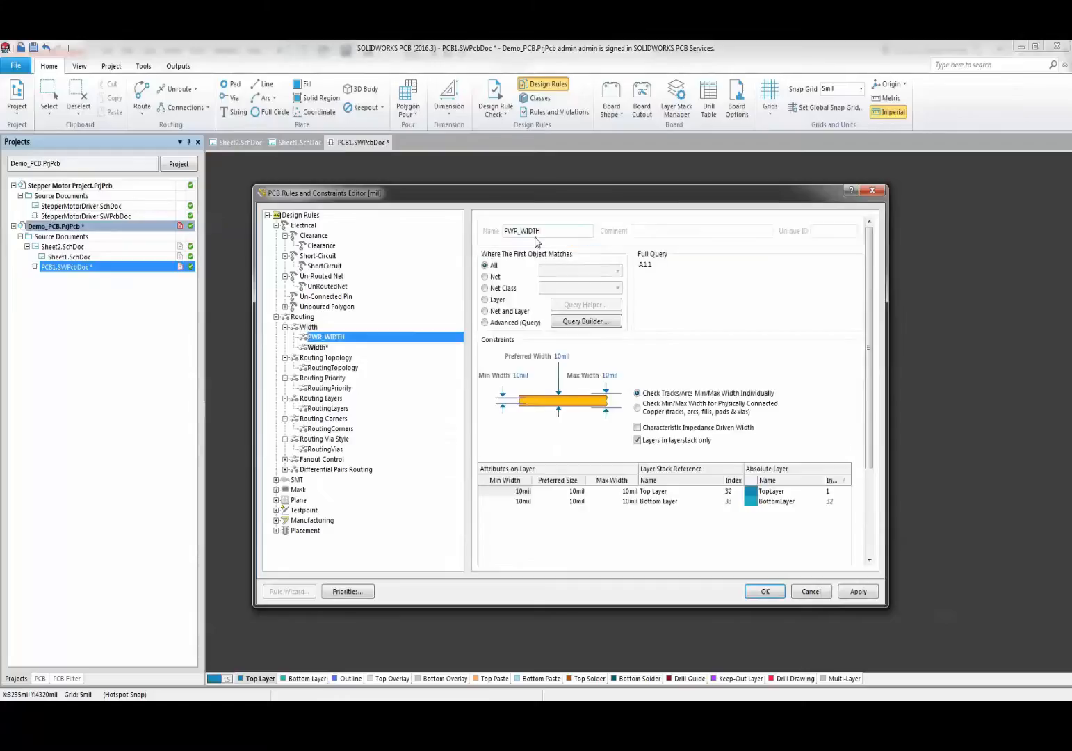
click(520, 376)
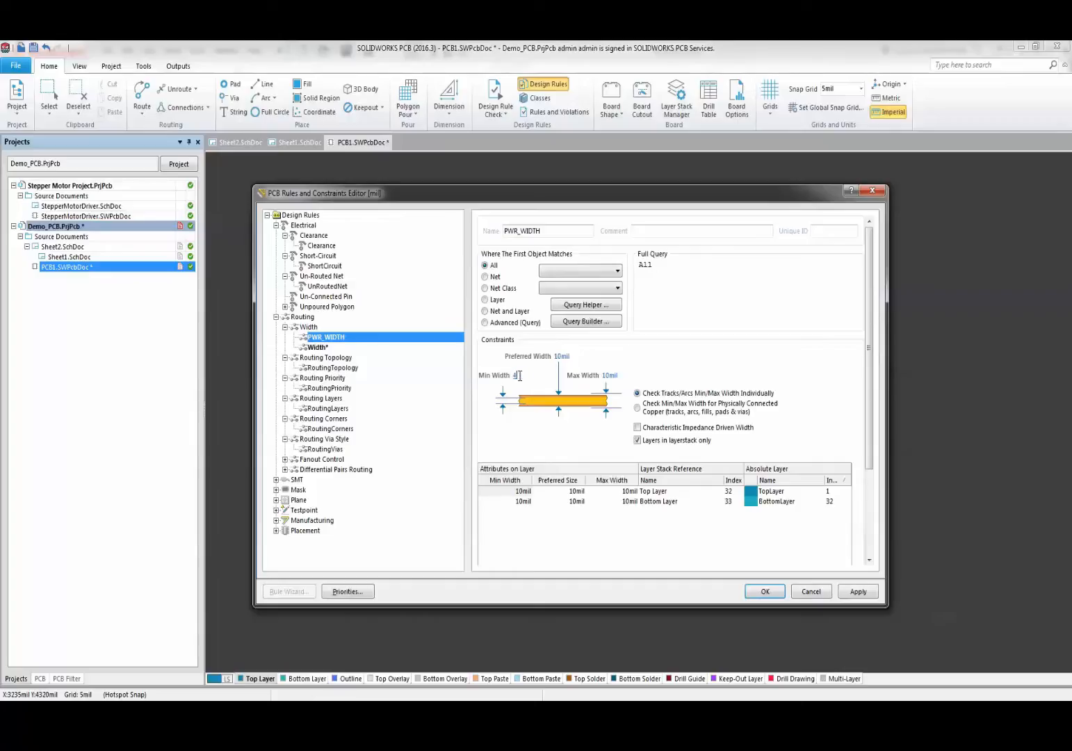
click(562, 356)
text(40)
click(610, 375)
text(40)
- Limit PWR_WIDTH to net A6 and apply the rule changes
click(494, 278)
click(564, 270)
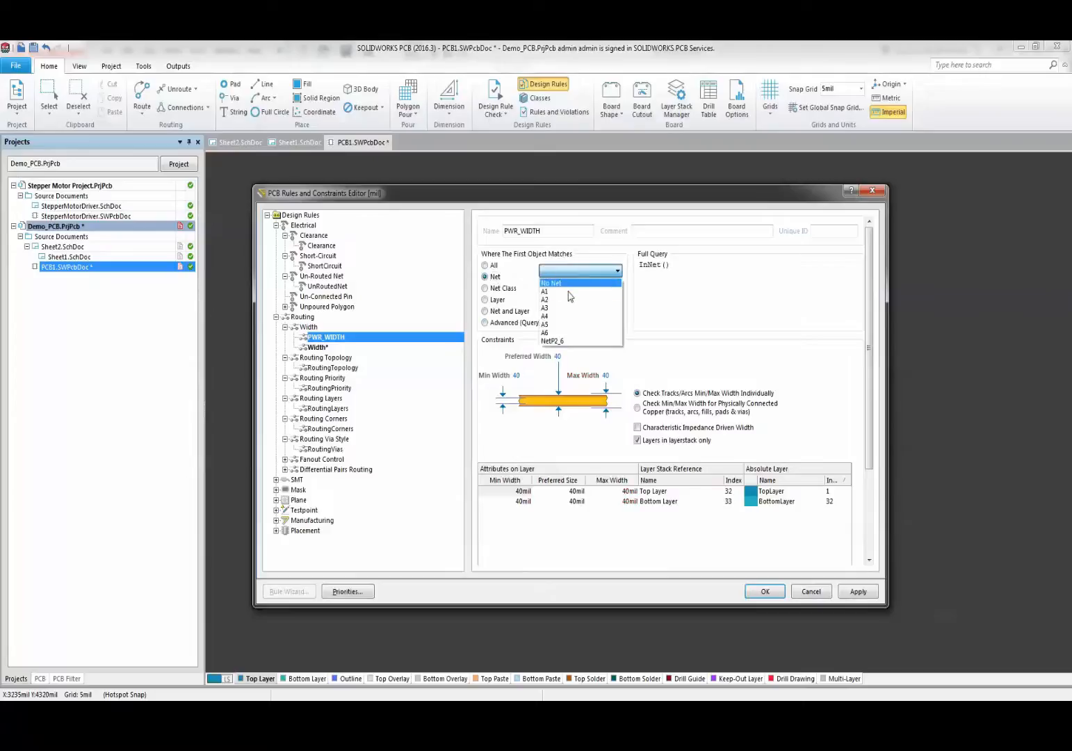
click(558, 333)
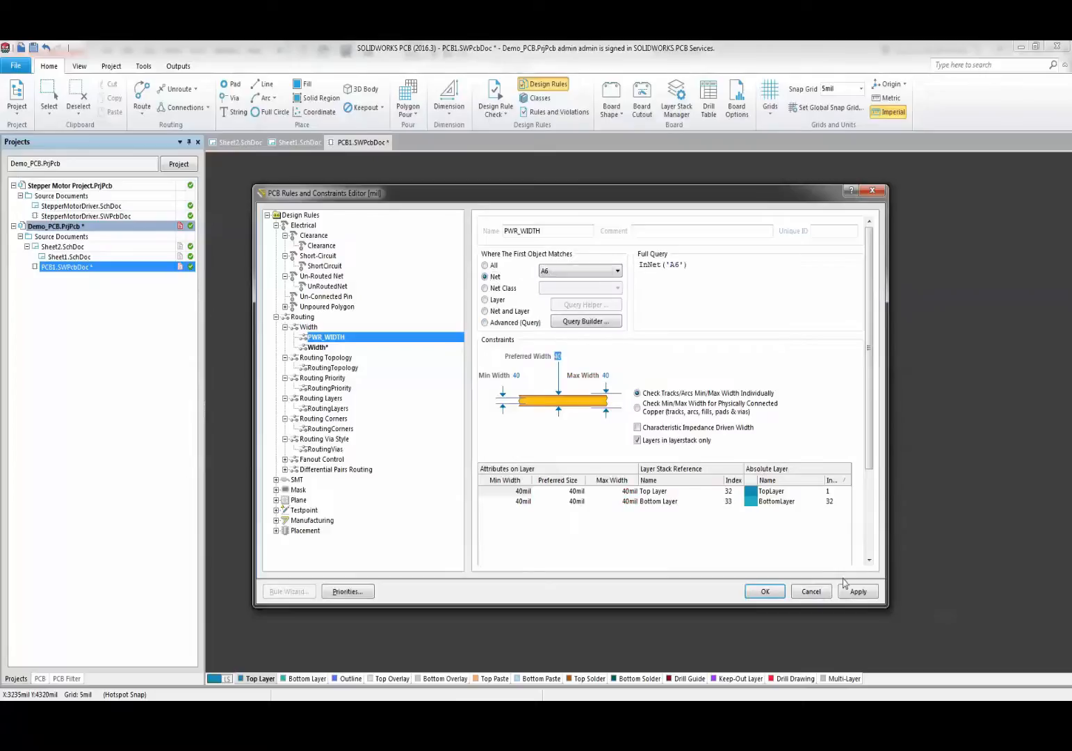
click(329, 388)
click(330, 450)
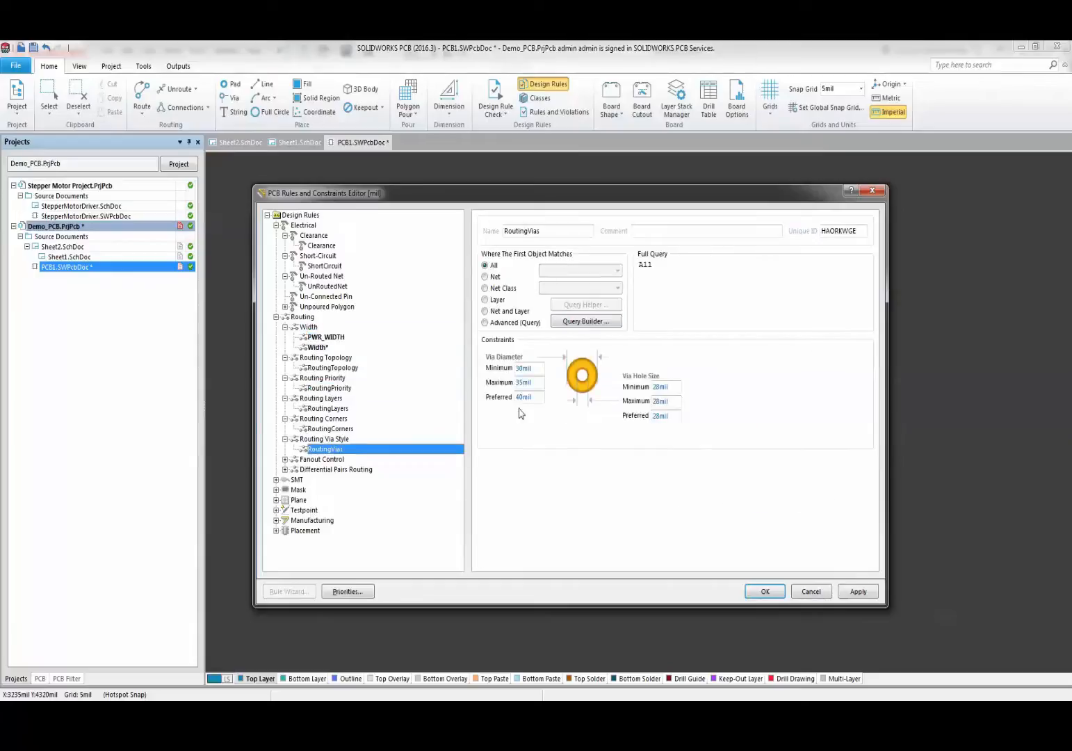
click(857, 591)
- Save the rules, return to the board and open the Layer Stack Manager
click(766, 592)
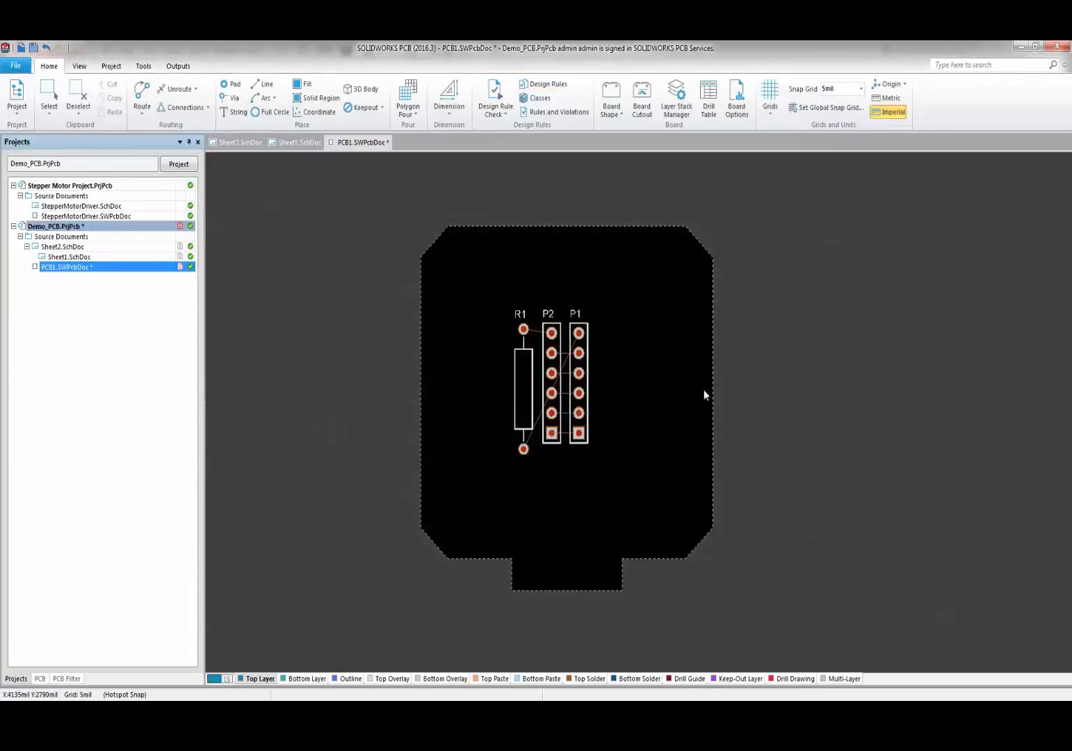
ctrl+scroll(575, 333, up, 1)
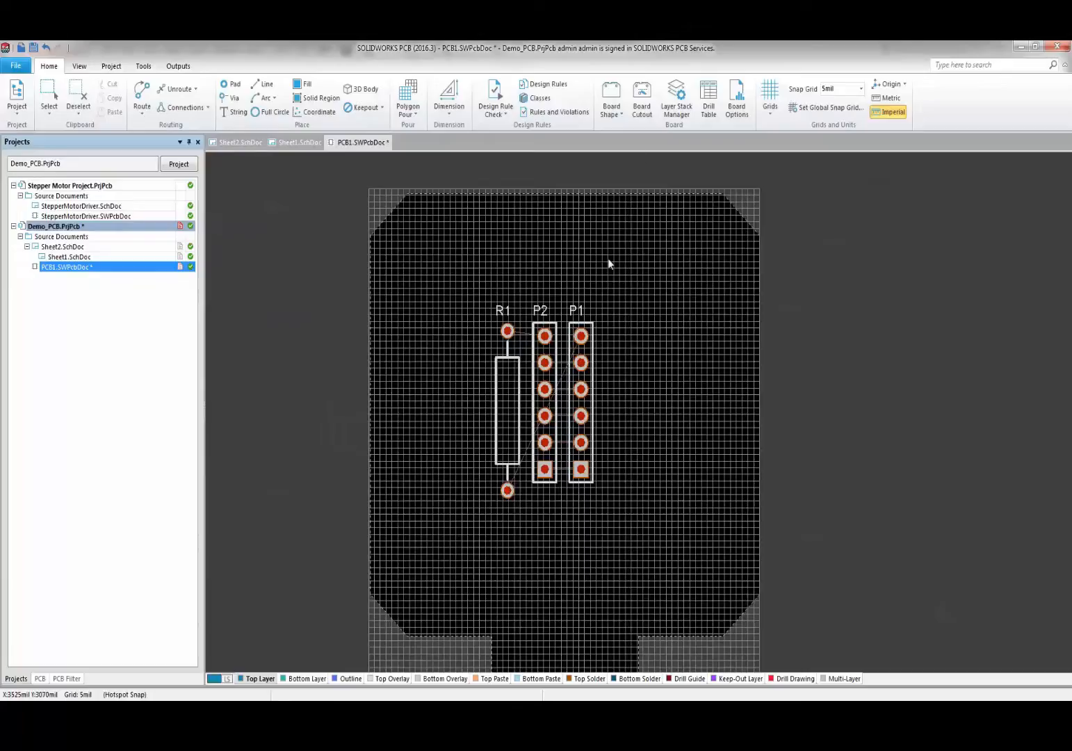
click(673, 111)
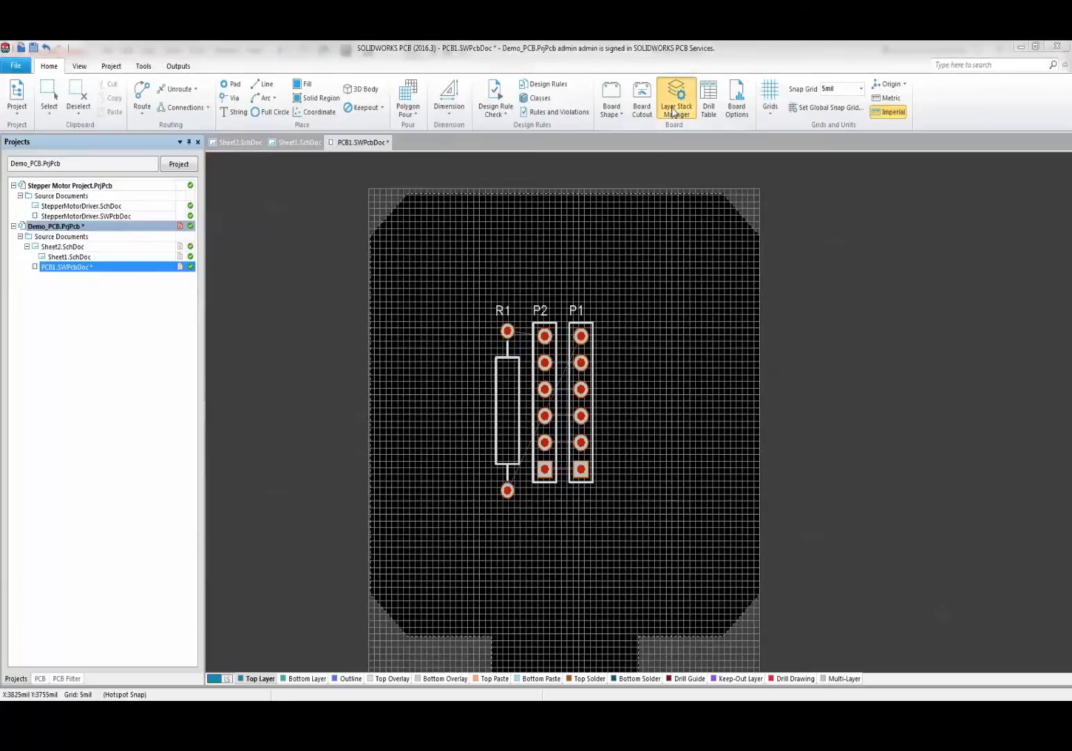
drag(519, 306, 829, 240)
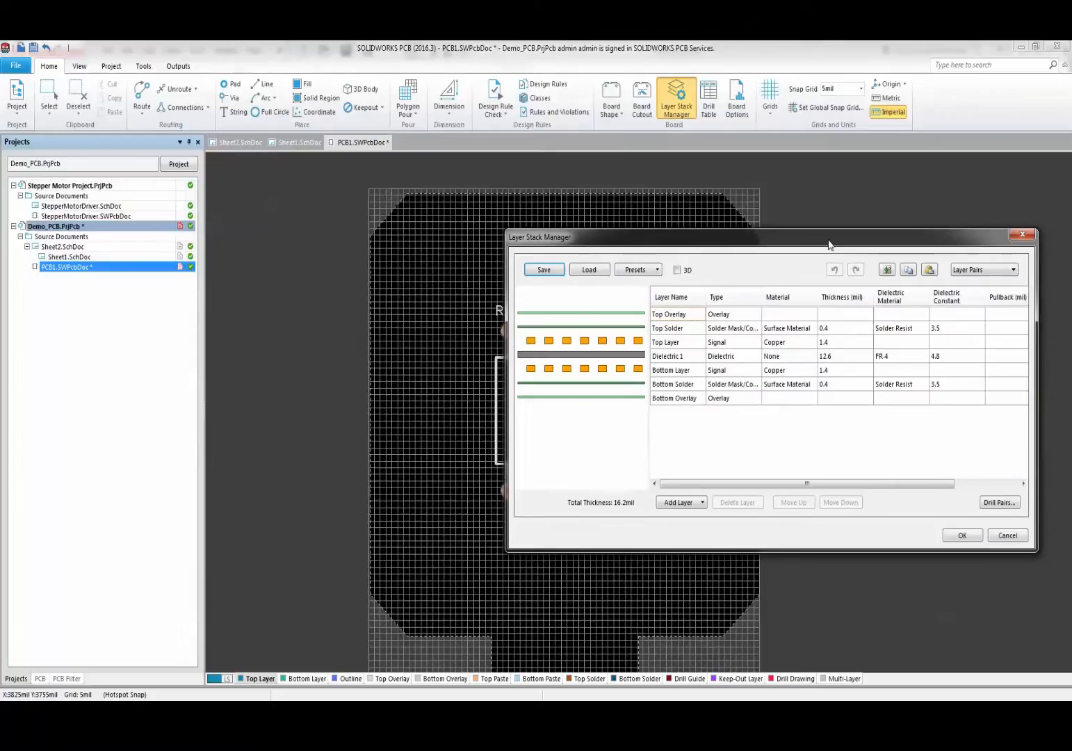
- Add a signal layer and an internal plane to the layer stack
click(693, 504)
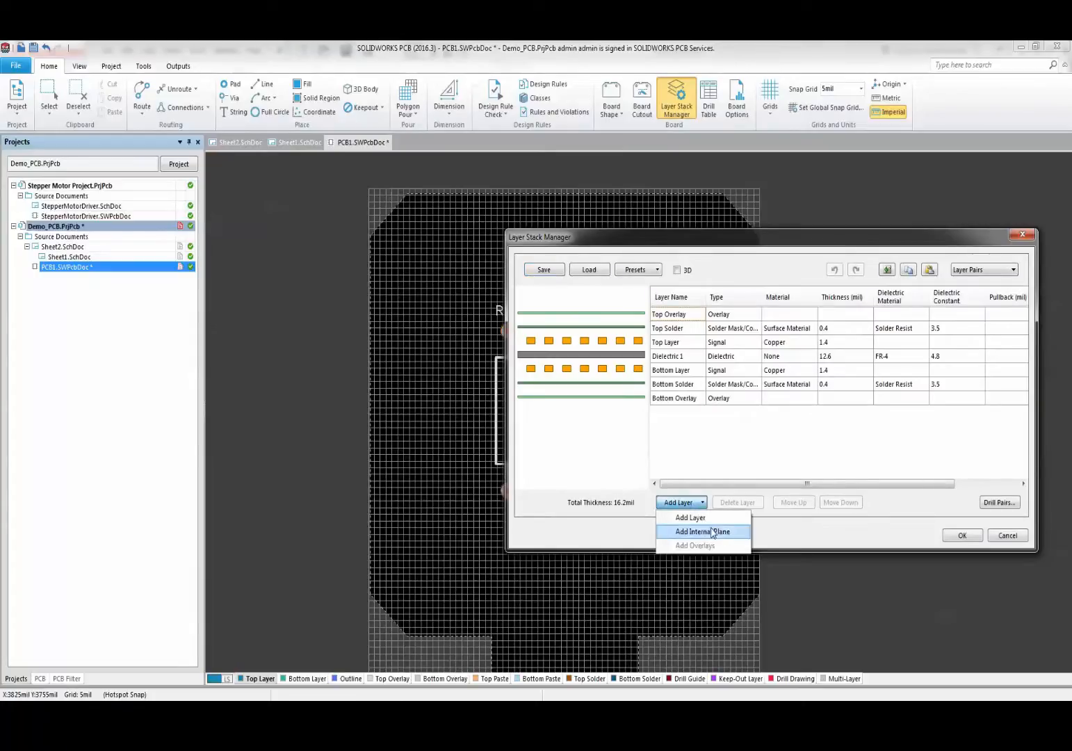
click(712, 518)
click(703, 504)
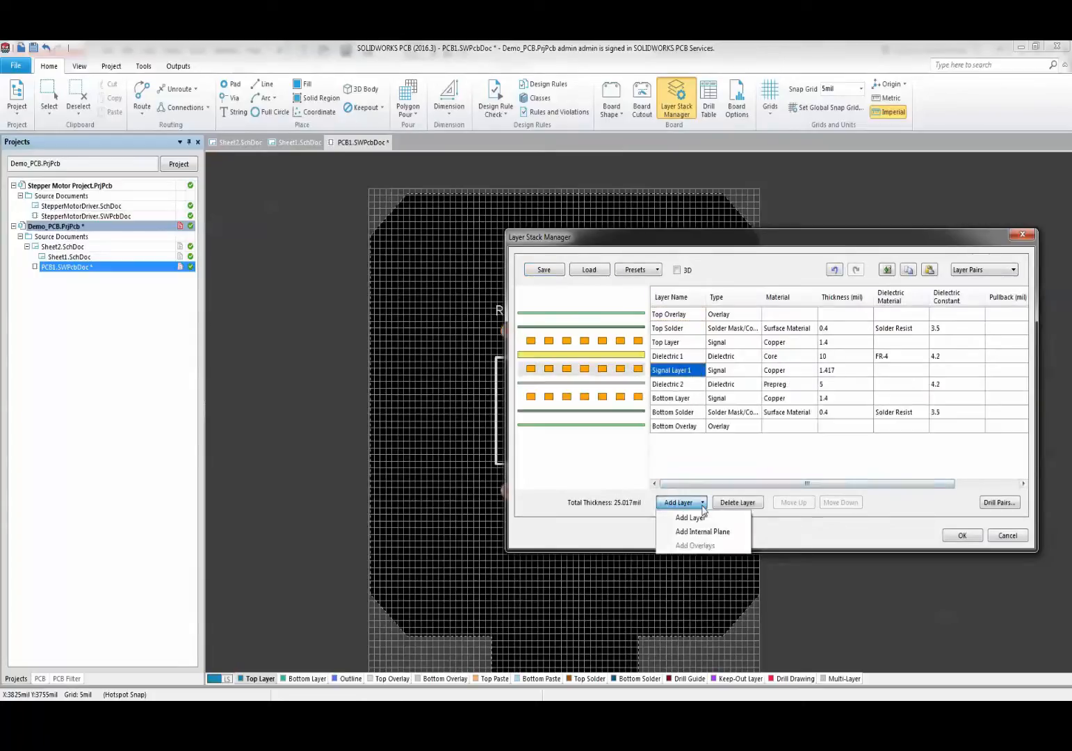
click(703, 531)
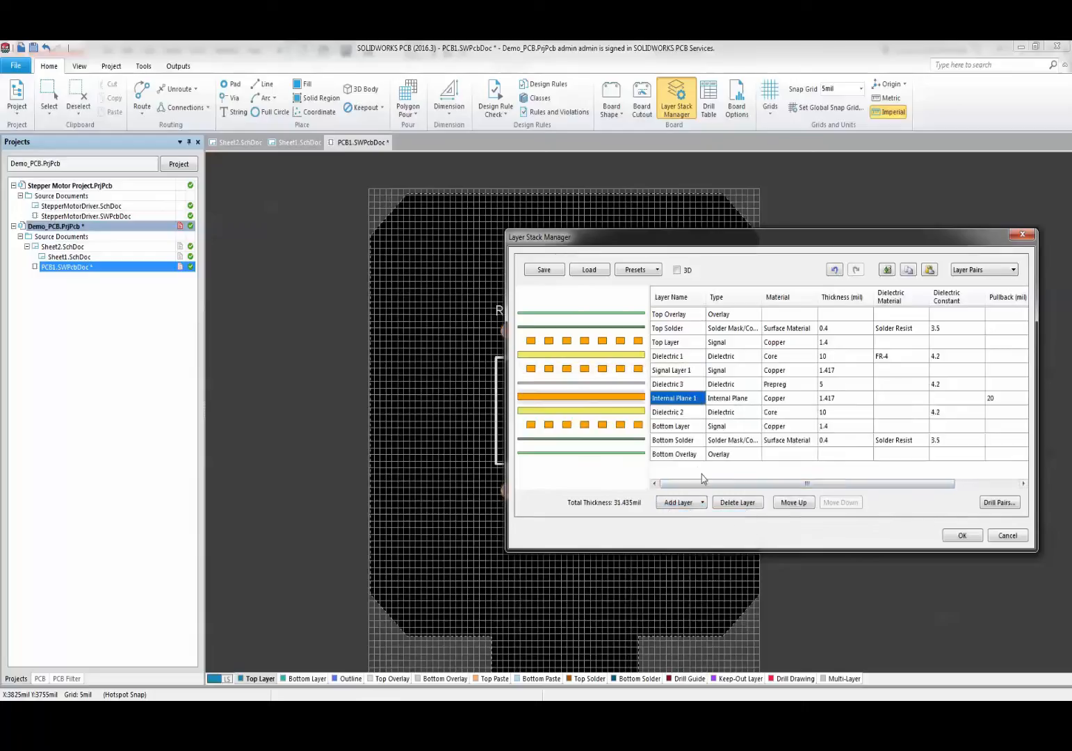
- Rename Signal Layer 1 to Mid_Signal
click(682, 371)
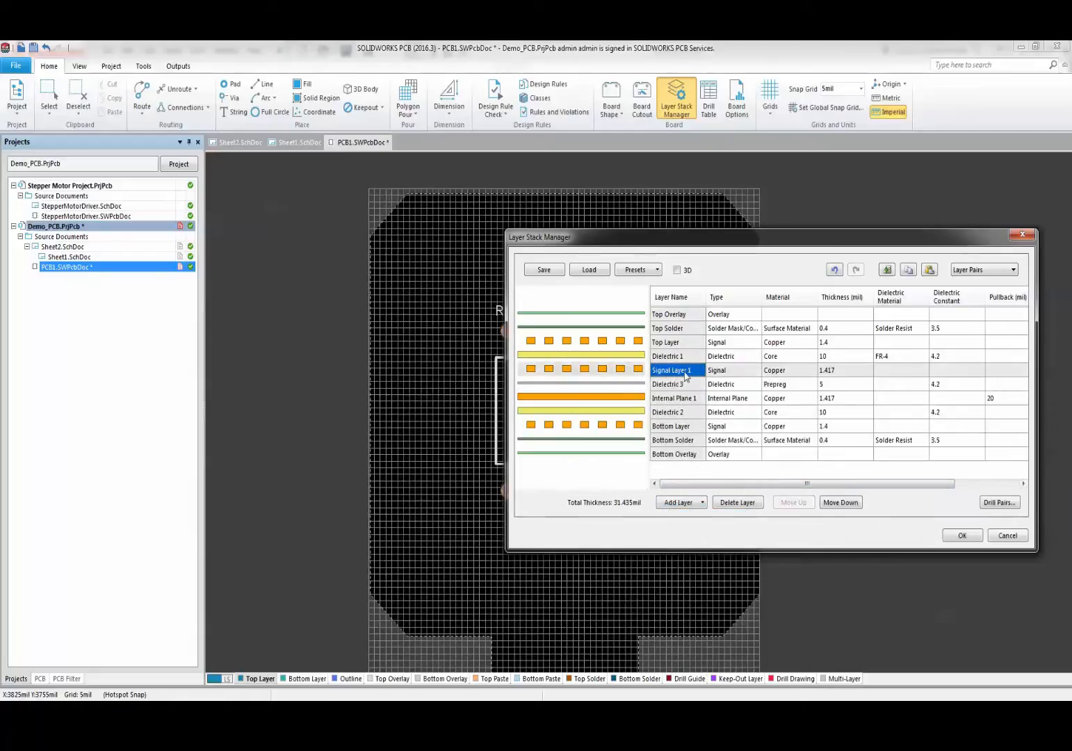
click(687, 372)
drag(696, 369, 659, 368)
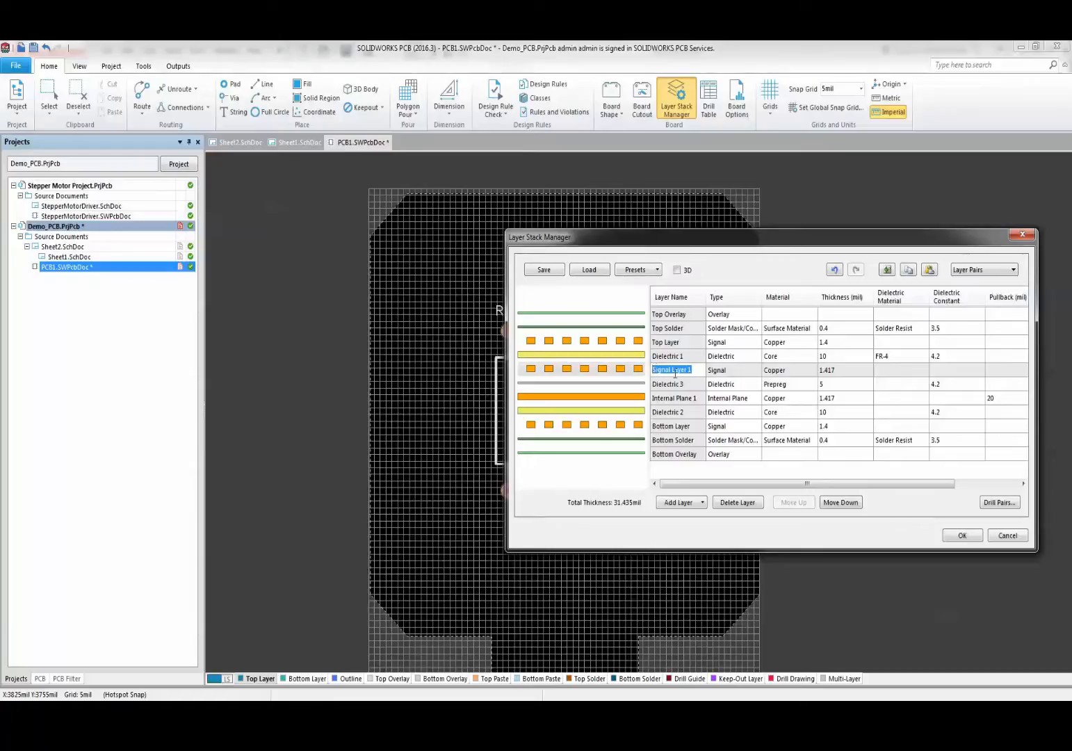
text(Mid_Signal)
click(777, 371)
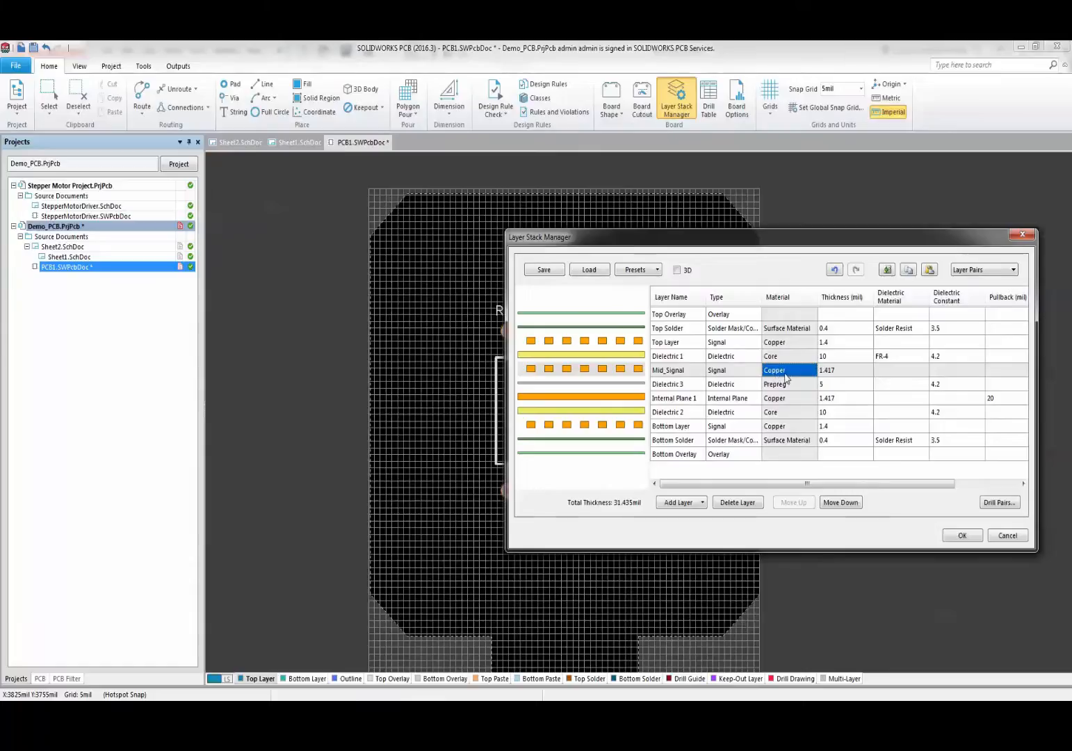
click(833, 373)
click(915, 373)
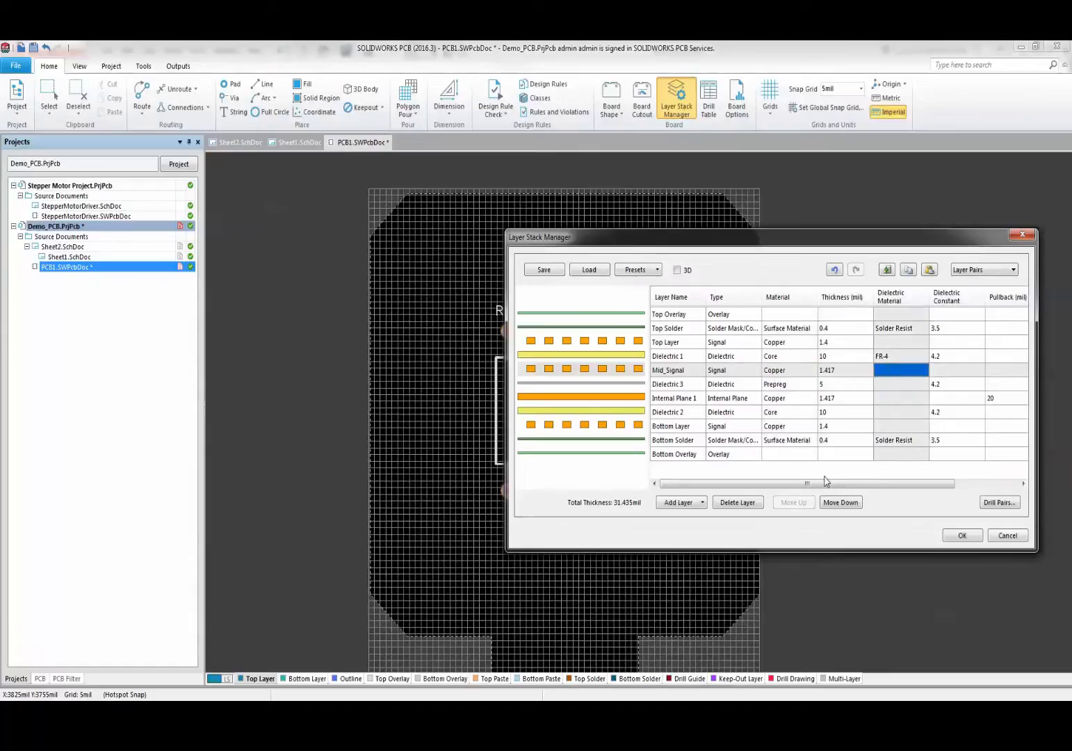
drag(758, 239, 653, 228)
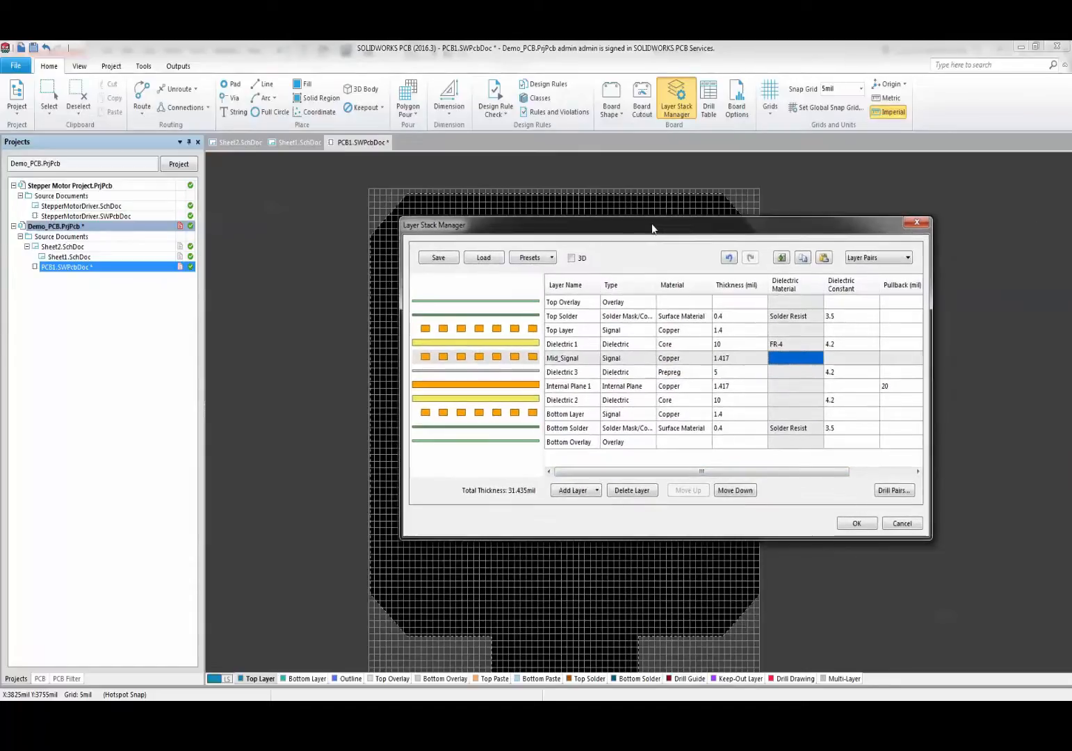
- Replace the layer stack with the Four Layer preset and apply it to the board
click(572, 258)
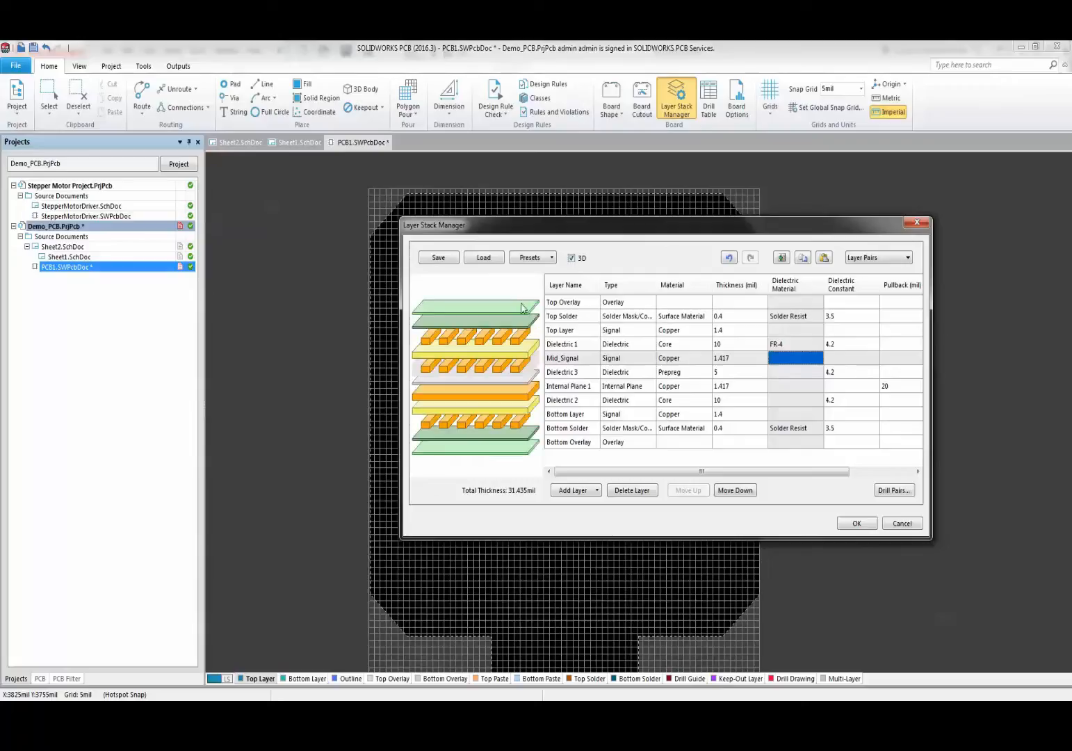
click(552, 258)
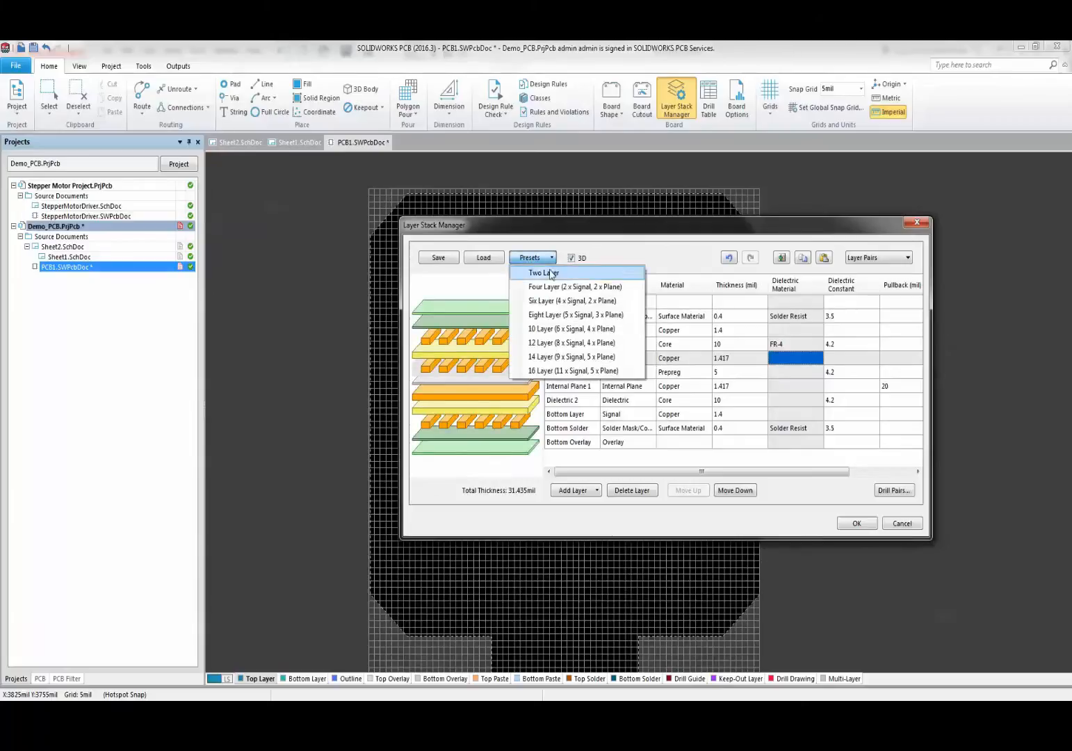
click(559, 288)
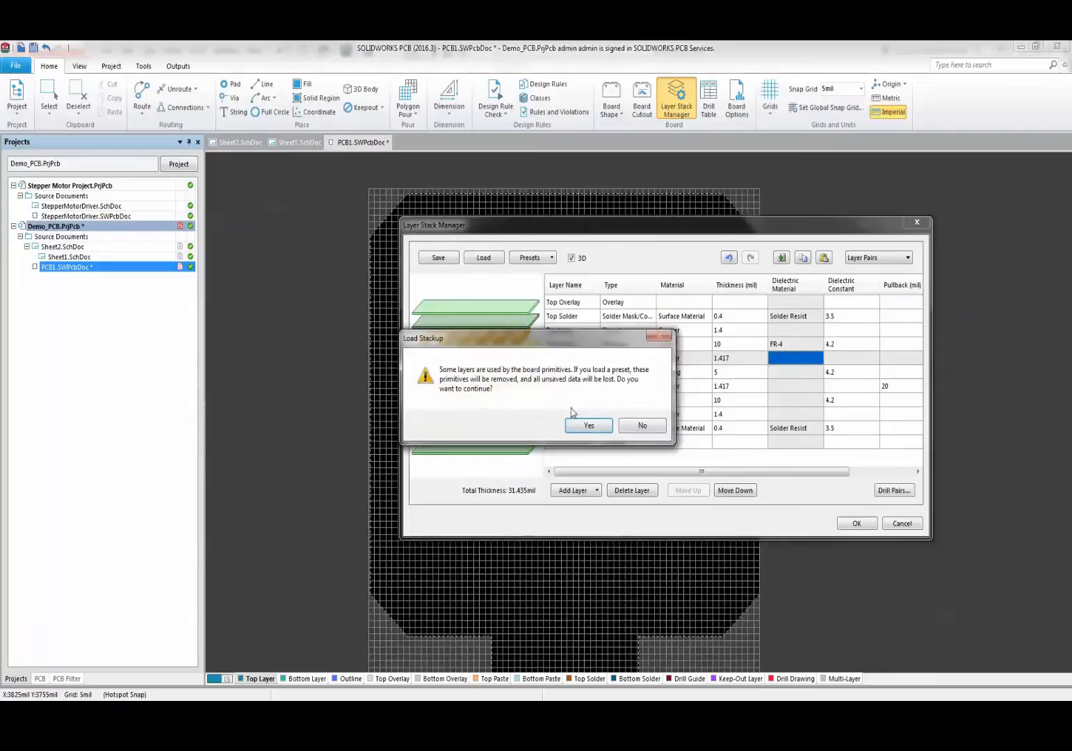
click(588, 425)
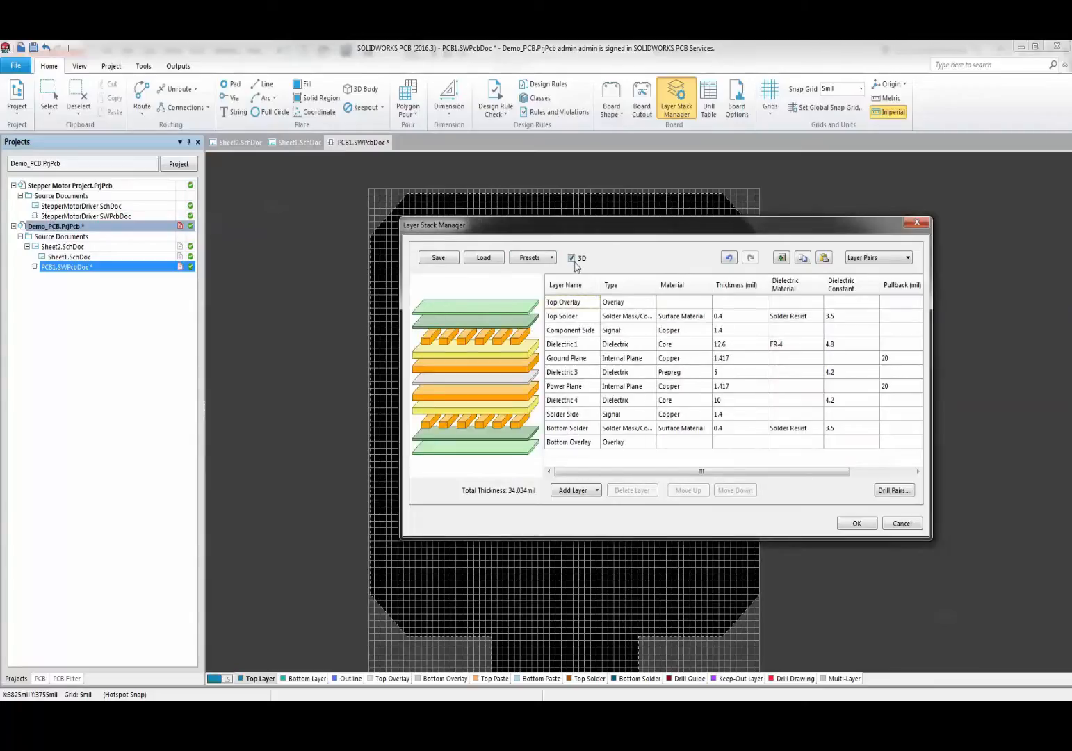
click(571, 258)
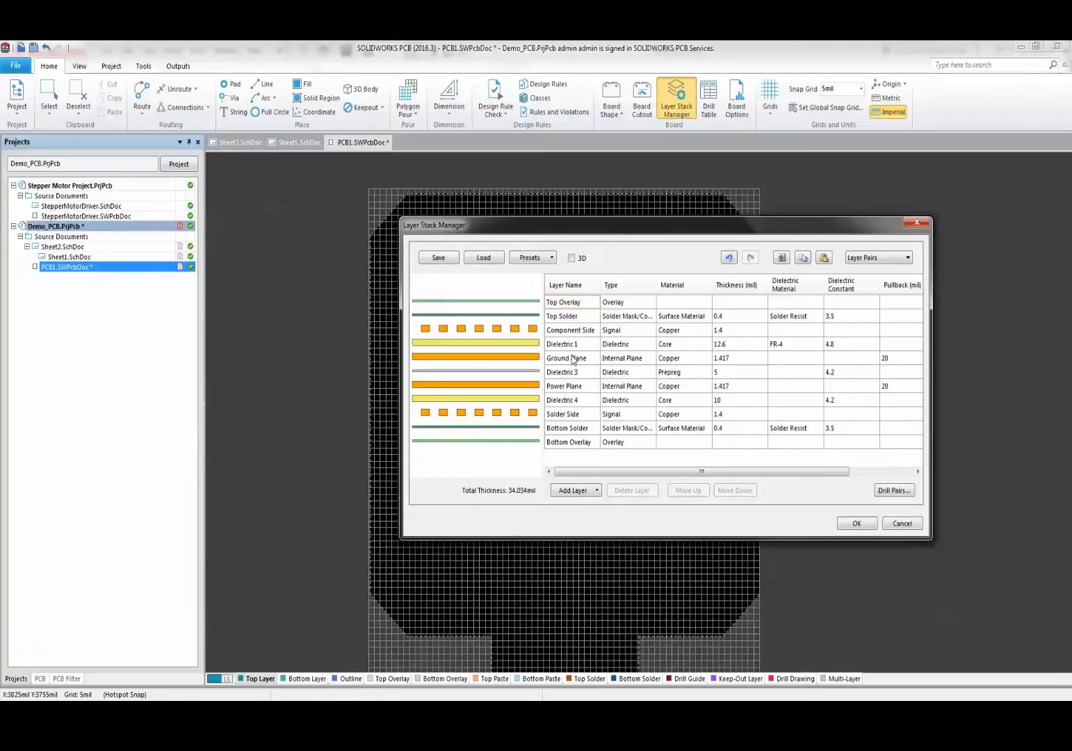
click(857, 523)
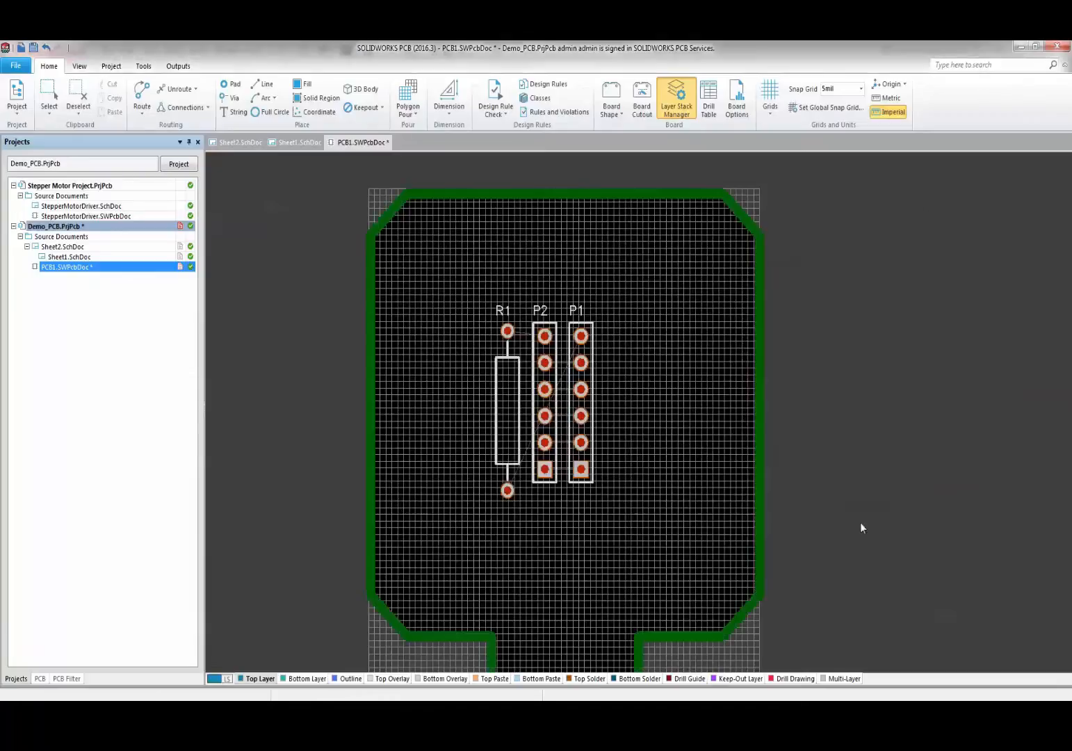
- Move P2 to the board's left edge and P1 toward the right edge
ctrl+scroll(445, 461, down, 2)
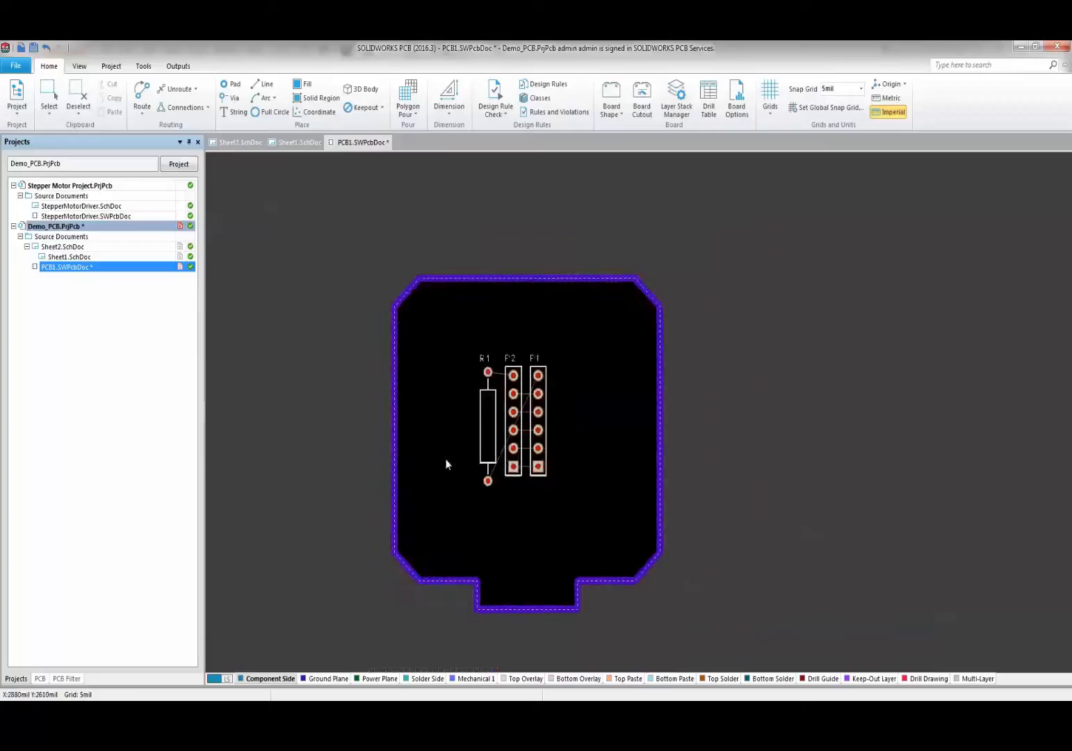
ctrl+scroll(431, 533, up, 2)
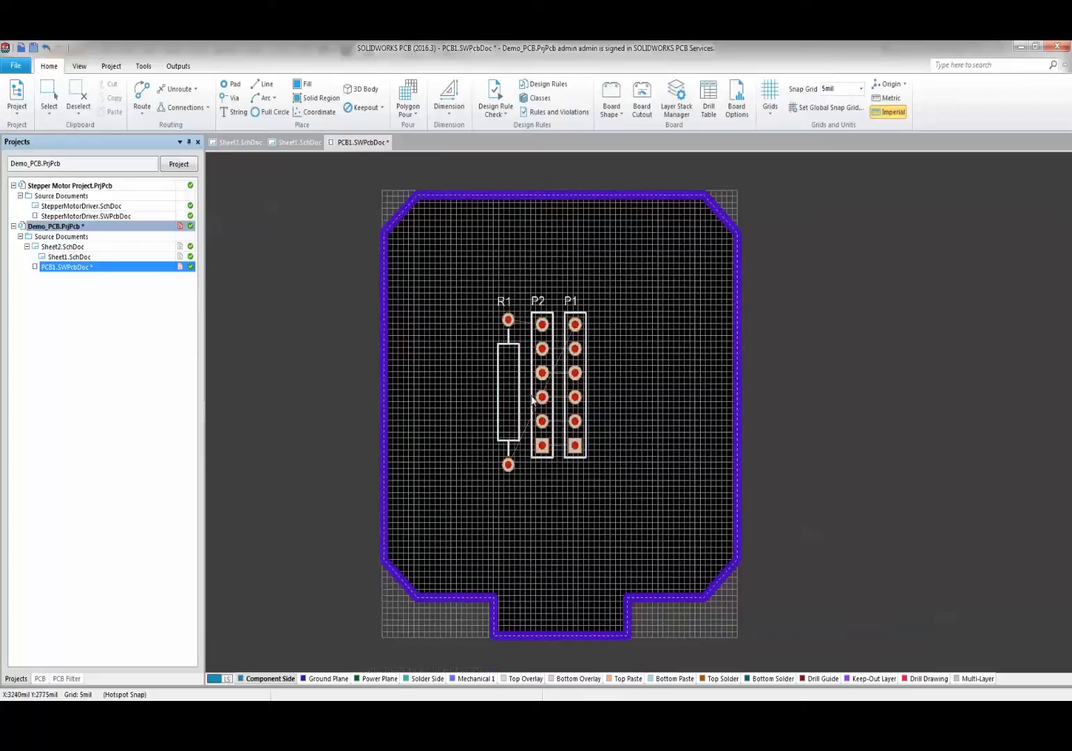
drag(543, 445, 433, 402)
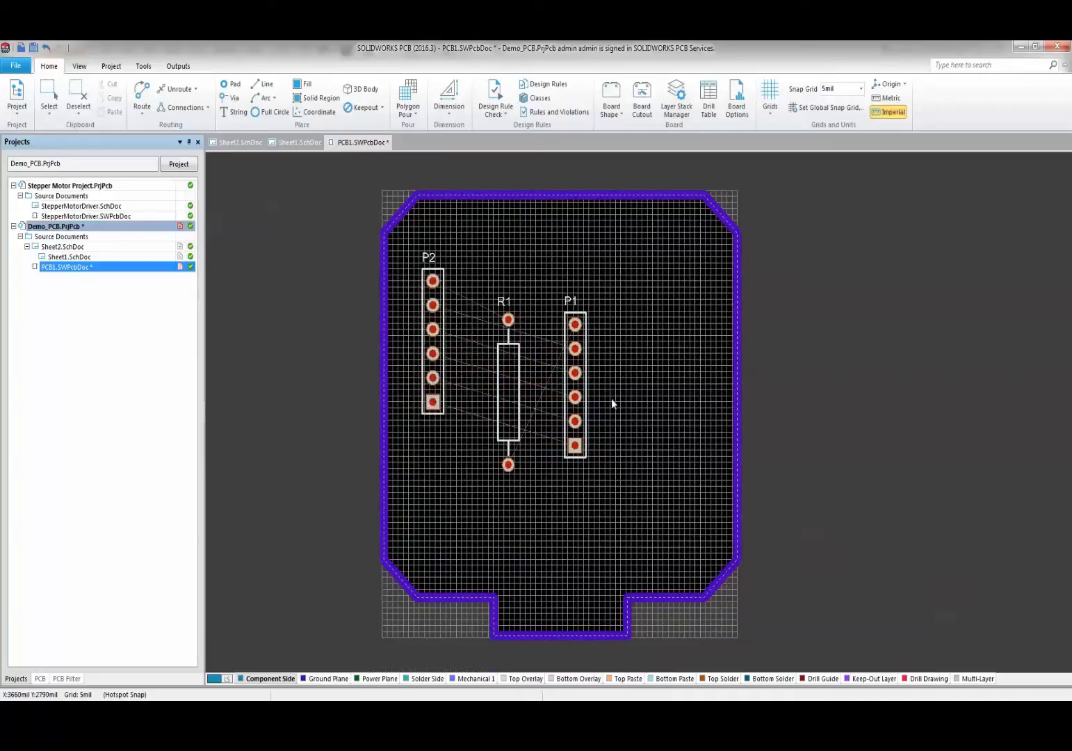
drag(588, 400, 701, 413)
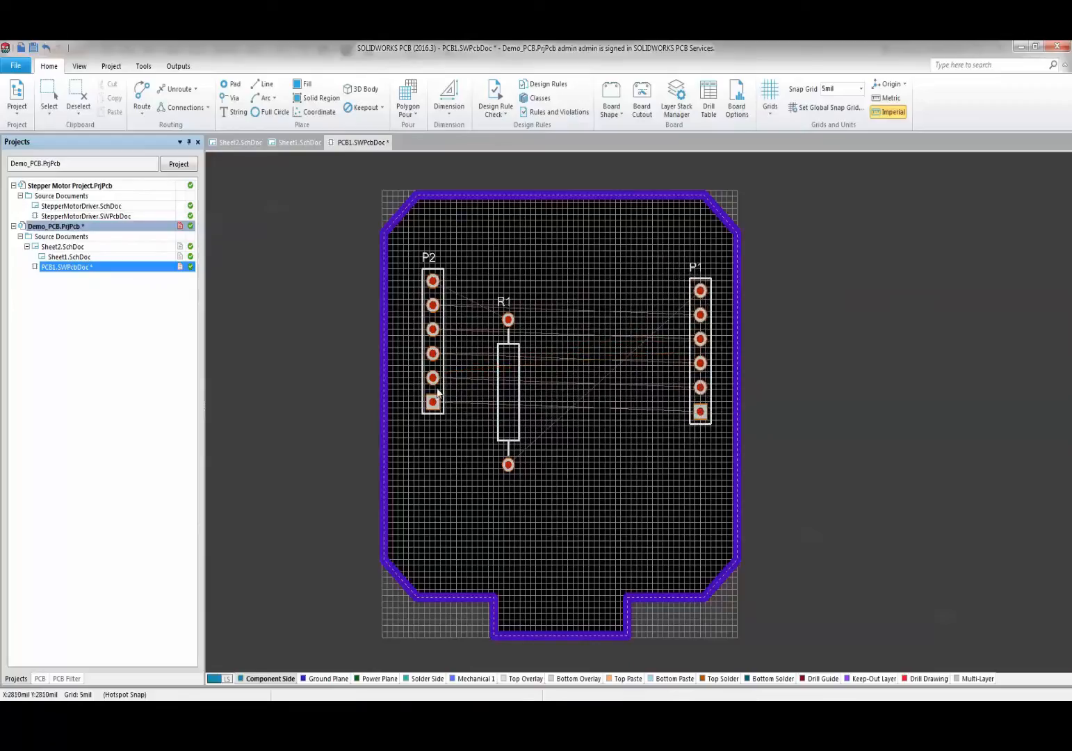
- Settle P1 and P2 at the edges and rotate R1 horizontally near the top edge
drag(433, 400, 426, 418)
drag(513, 405, 573, 300)
key(space)
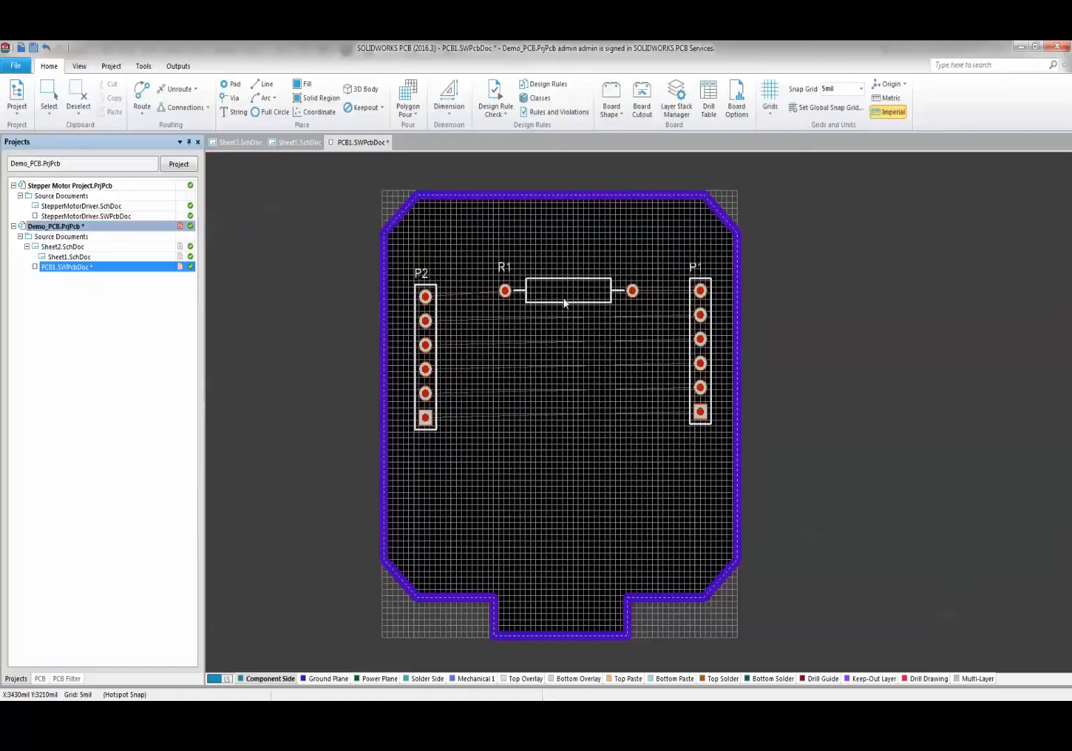
ctrl+scroll(539, 320, up, 3)
ctrl+scroll(533, 325, down, 3)
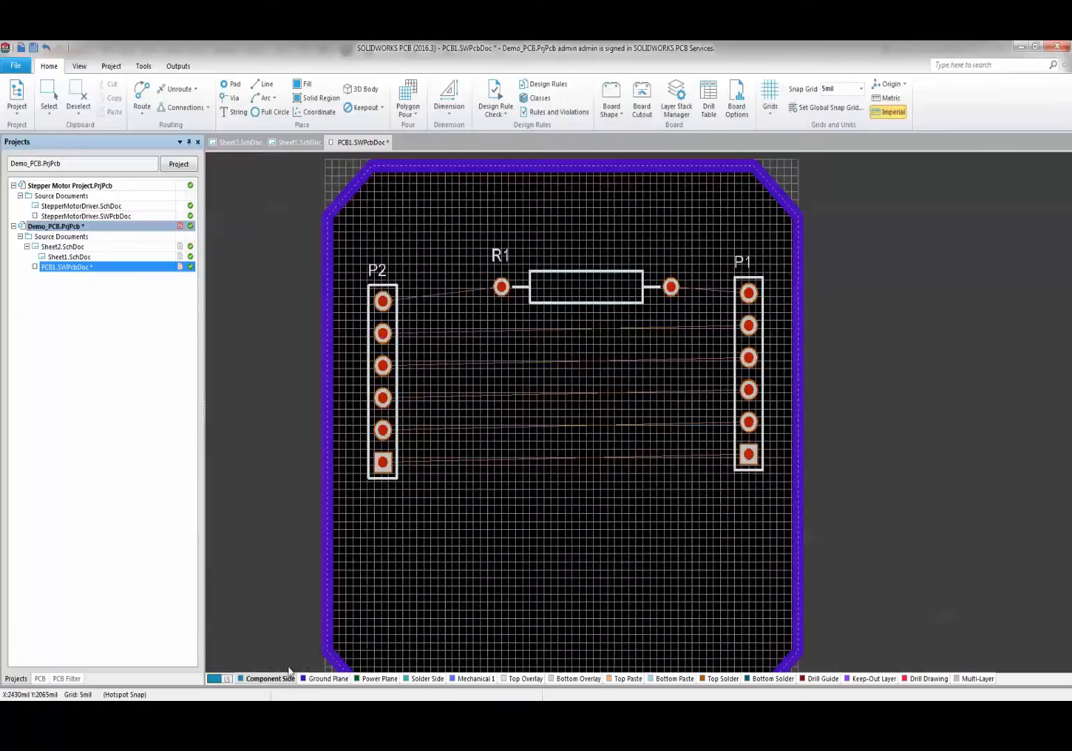
- Step through Ground Plane, Power Plane, Solder Side, Mechanical 1 and overlay layers, ending on Component Side
click(317, 679)
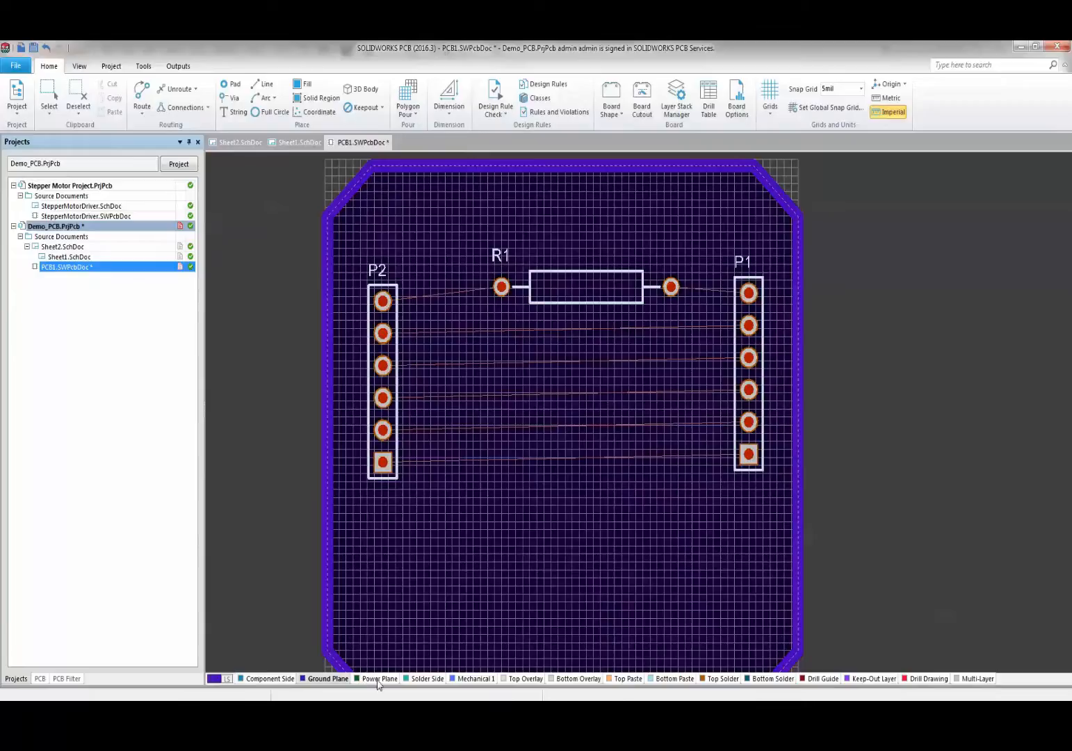
click(380, 679)
click(437, 679)
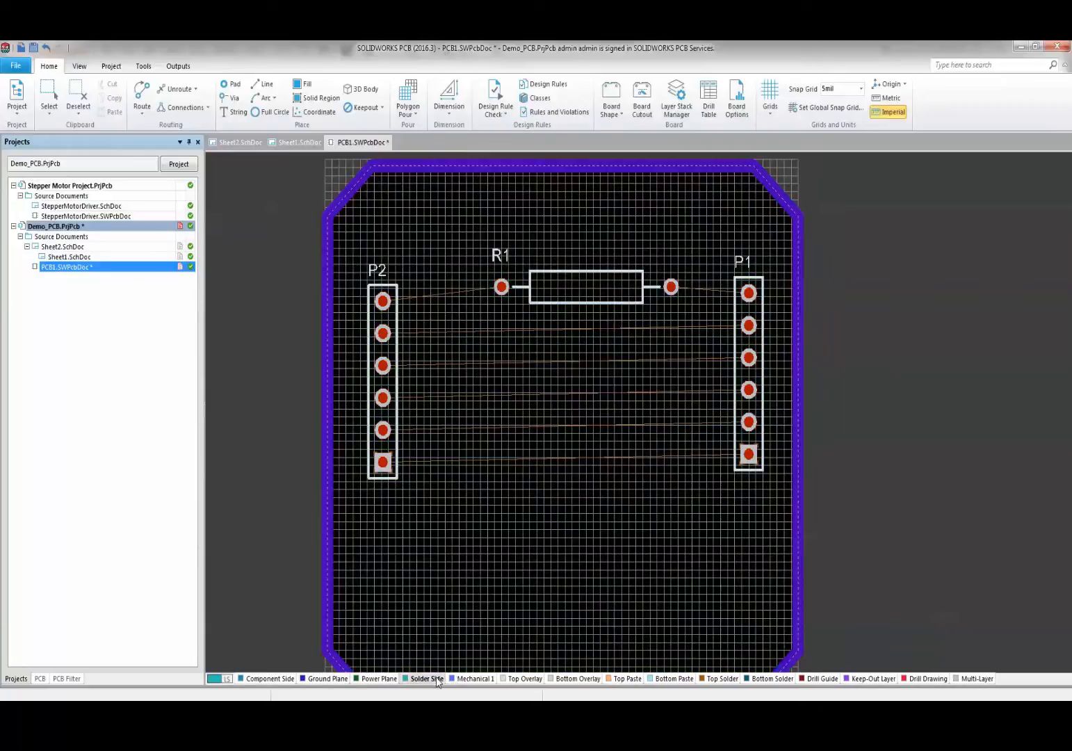
click(476, 678)
click(524, 678)
click(577, 679)
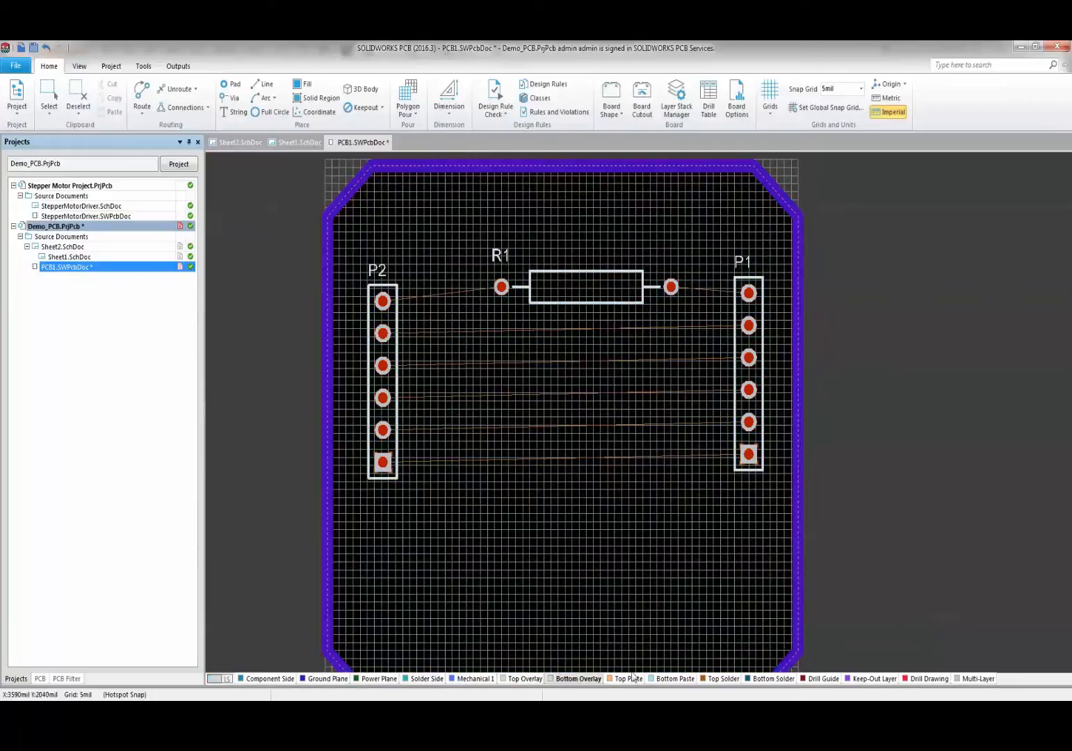
click(269, 679)
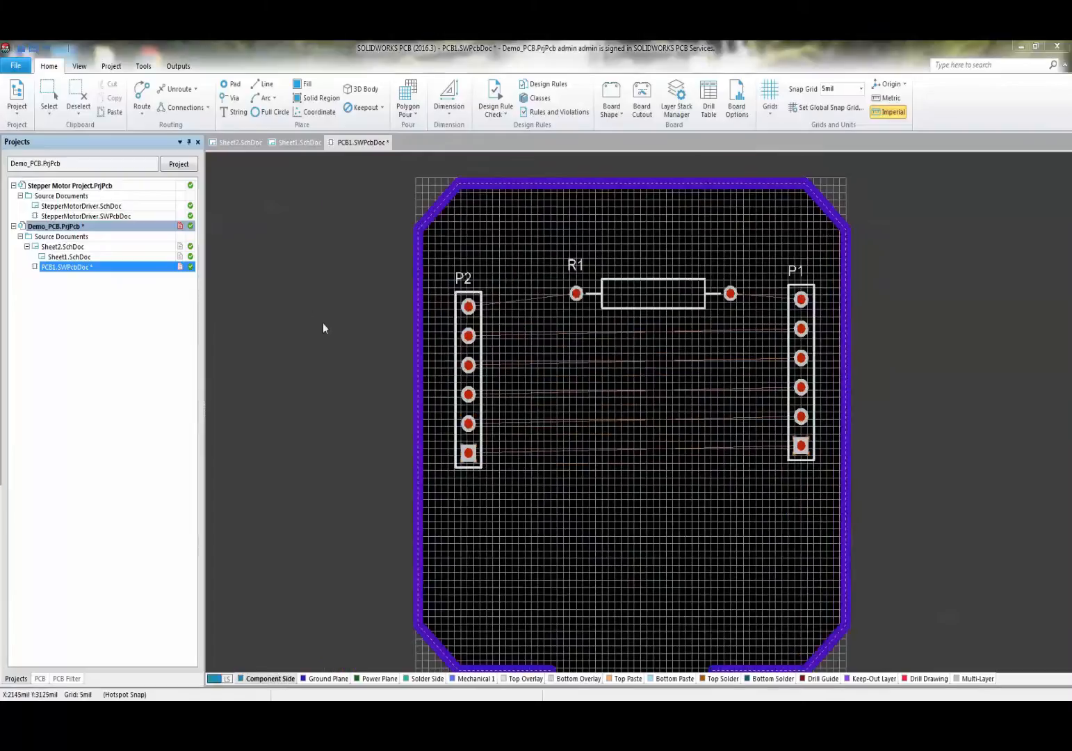
- Start an interactive track from P2's pad 6
click(142, 95)
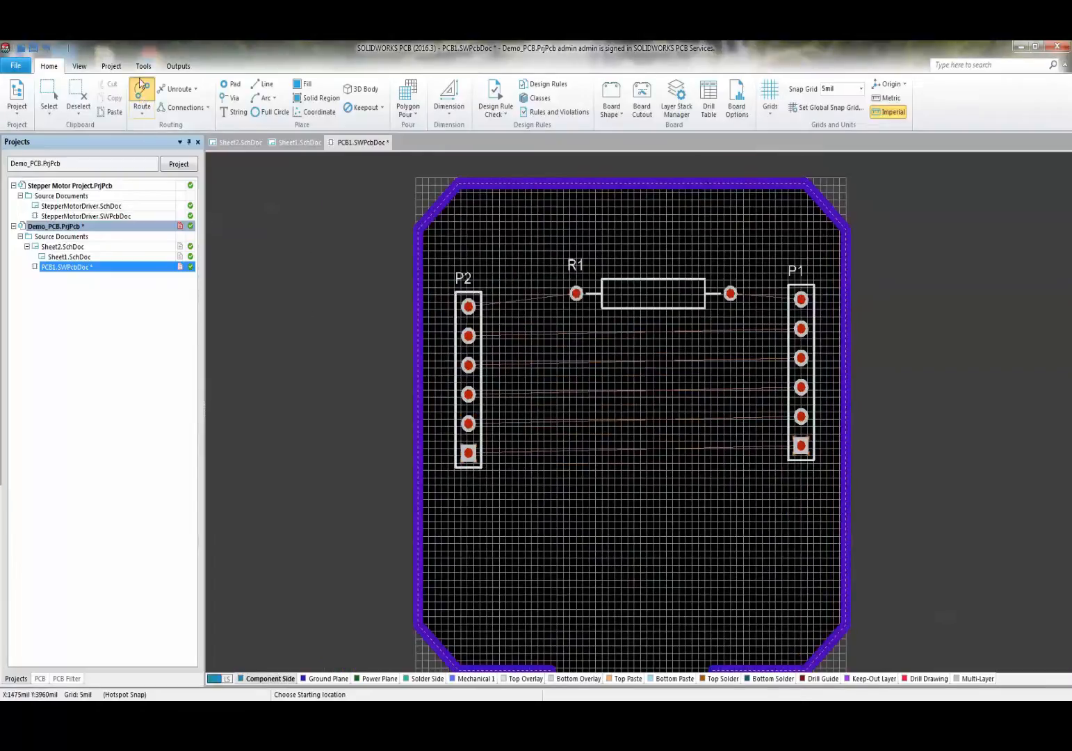
ctrl+scroll(471, 306, up, 1)
ctrl+scroll(472, 306, up, 2)
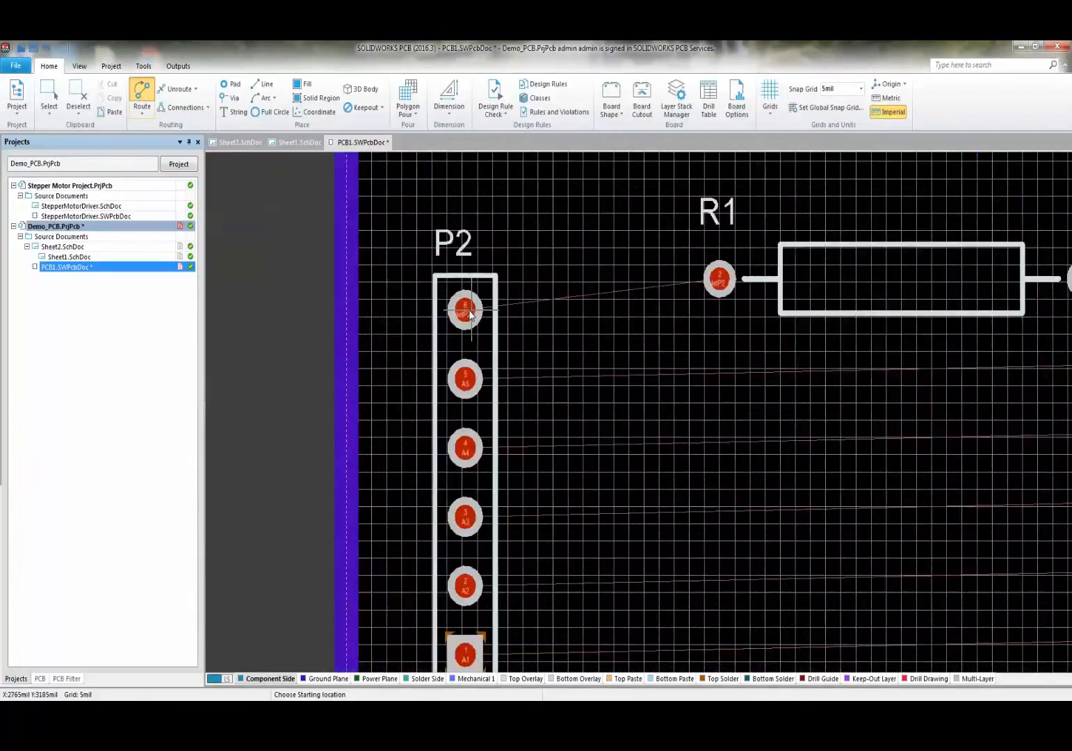
click(469, 306)
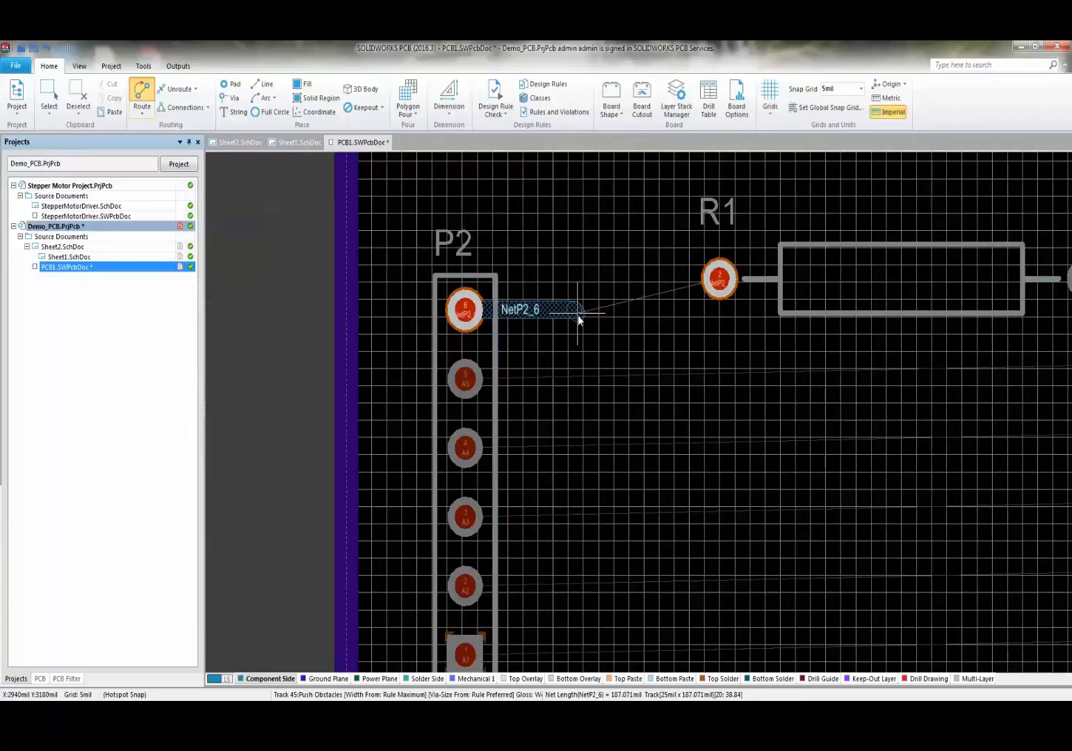
right_click(578, 316)
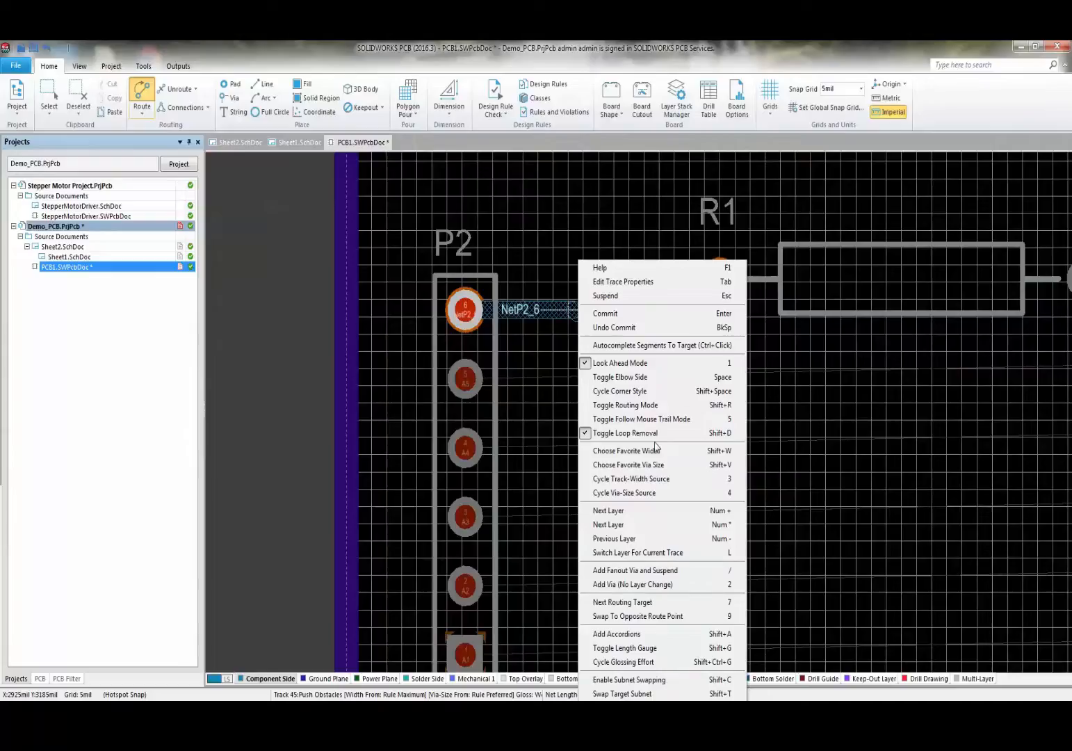
click(552, 306)
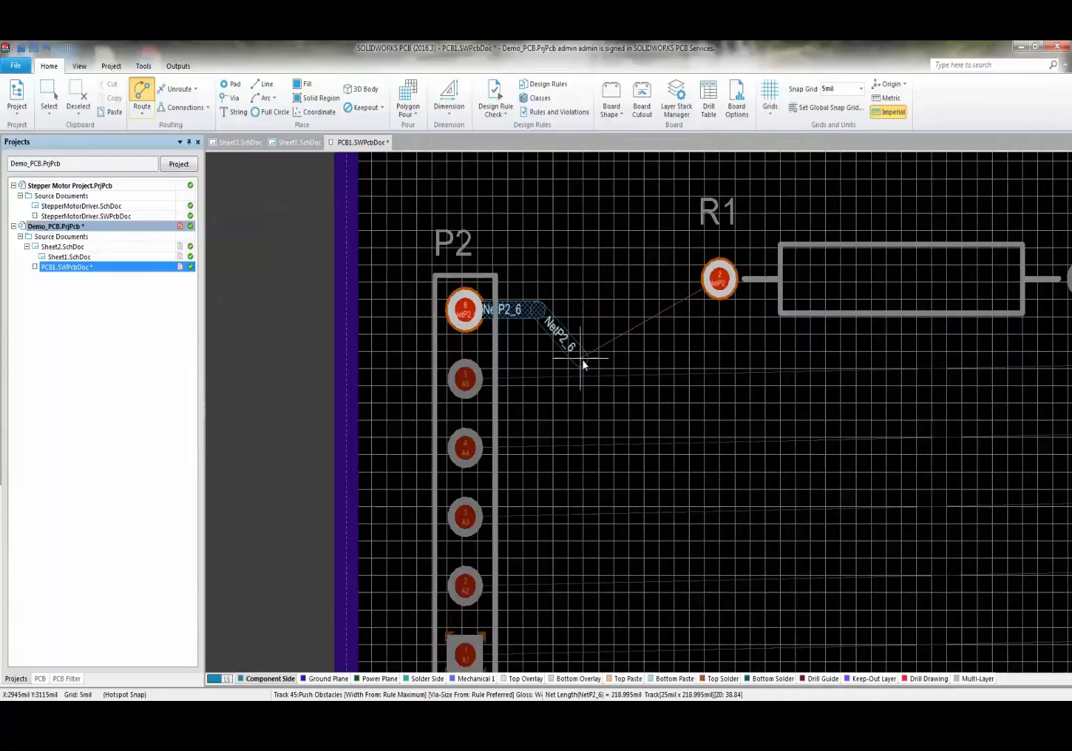
- Route the NetP2_6 track with 45° corners and finish it on R1 pad 2
key(shift+space)
key(shift+space)
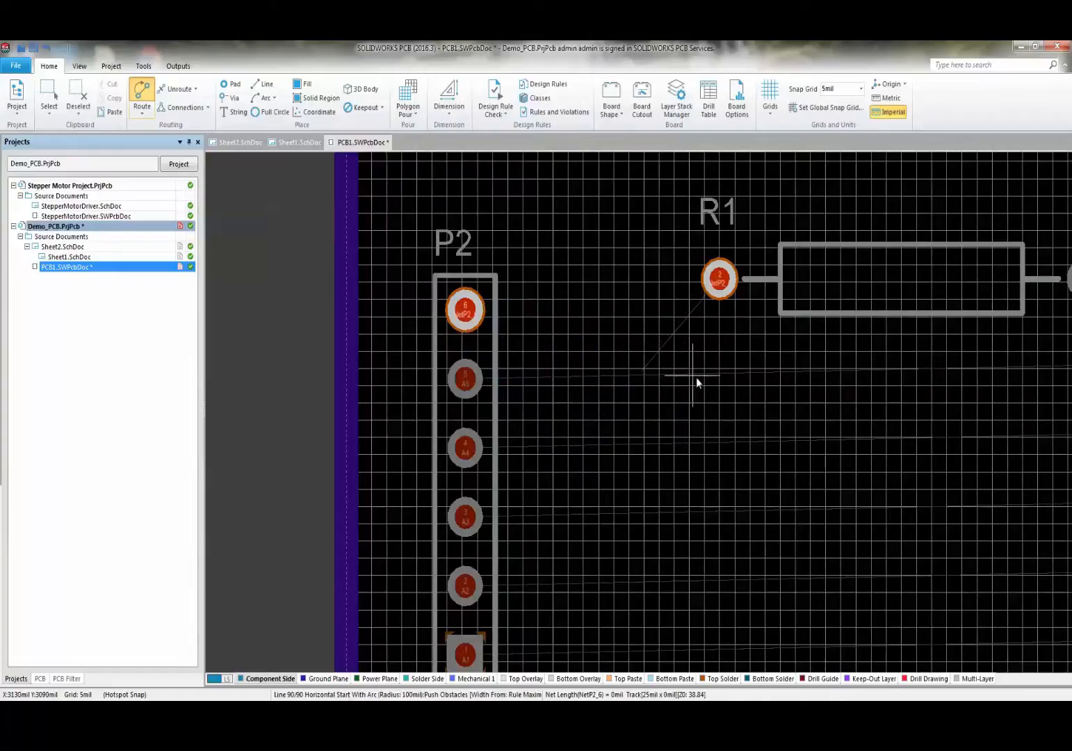
key(shift+space)
key(shift+space)
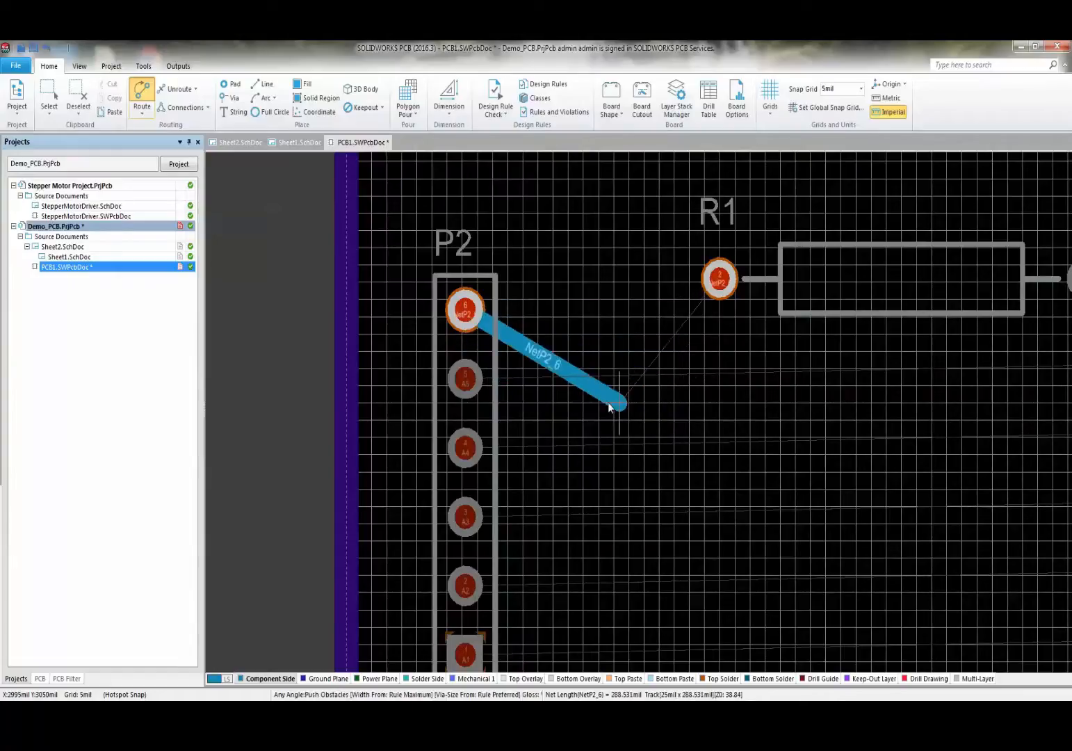
key(shift+space)
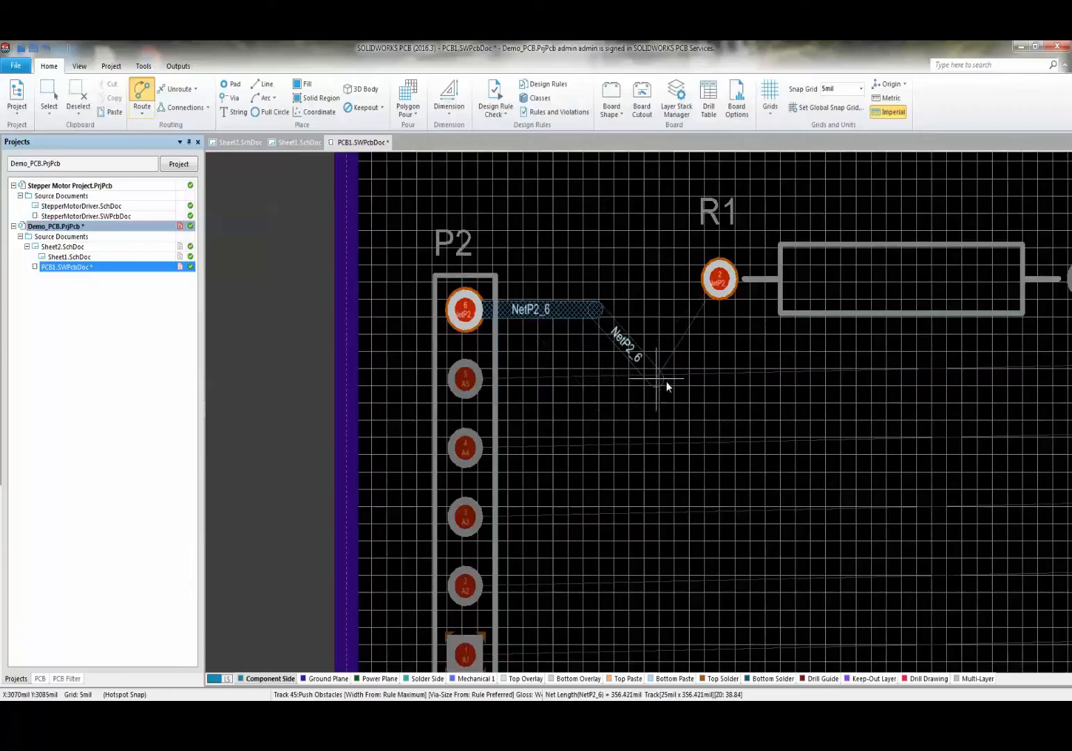
key(space)
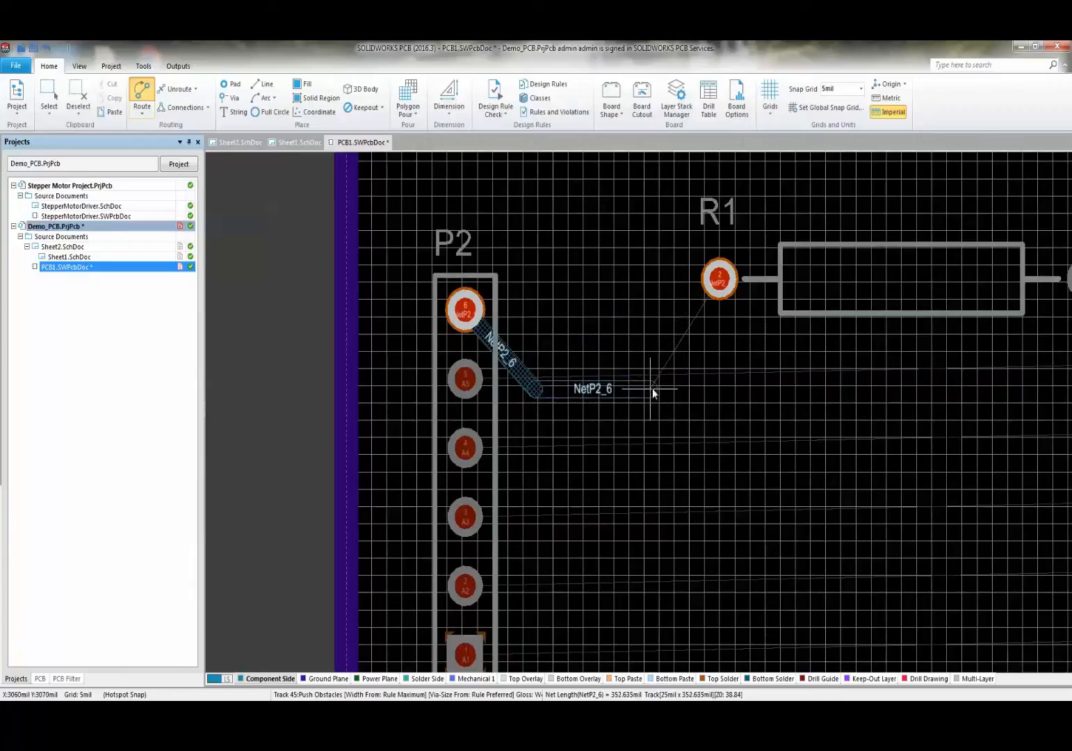
click(657, 390)
click(729, 362)
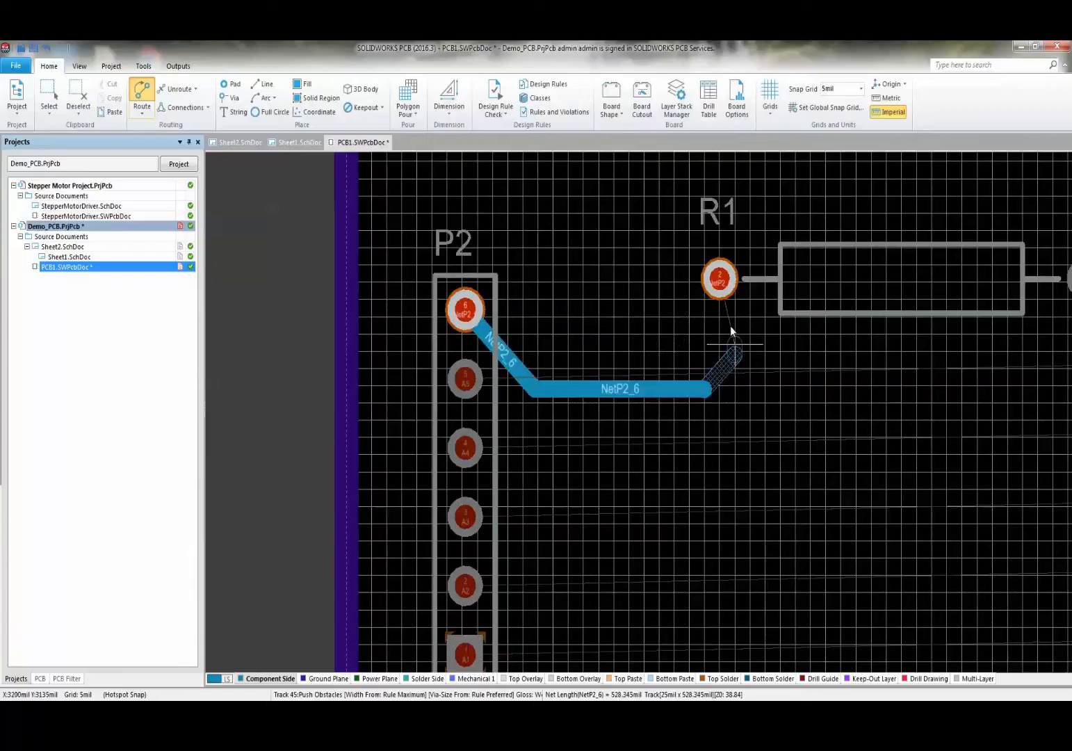
click(722, 280)
ctrl+scroll(790, 379, down, 1)
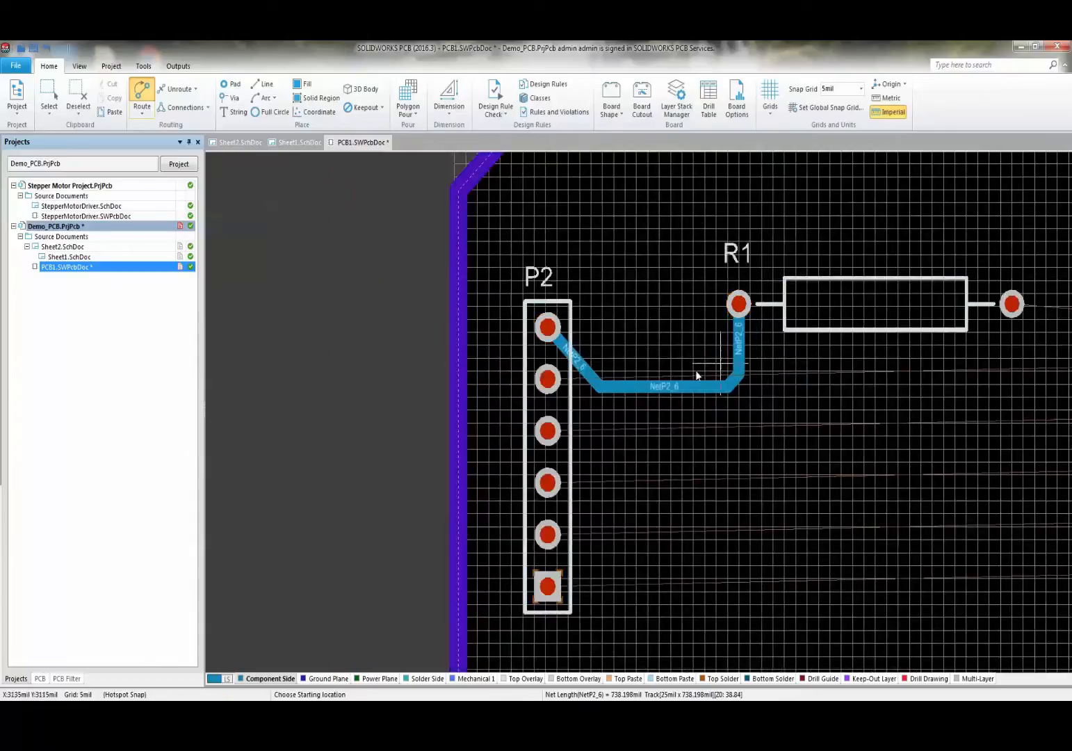
ctrl+scroll(592, 422, up, 2)
right_click(591, 422)
ctrl+scroll(592, 422, down, 3)
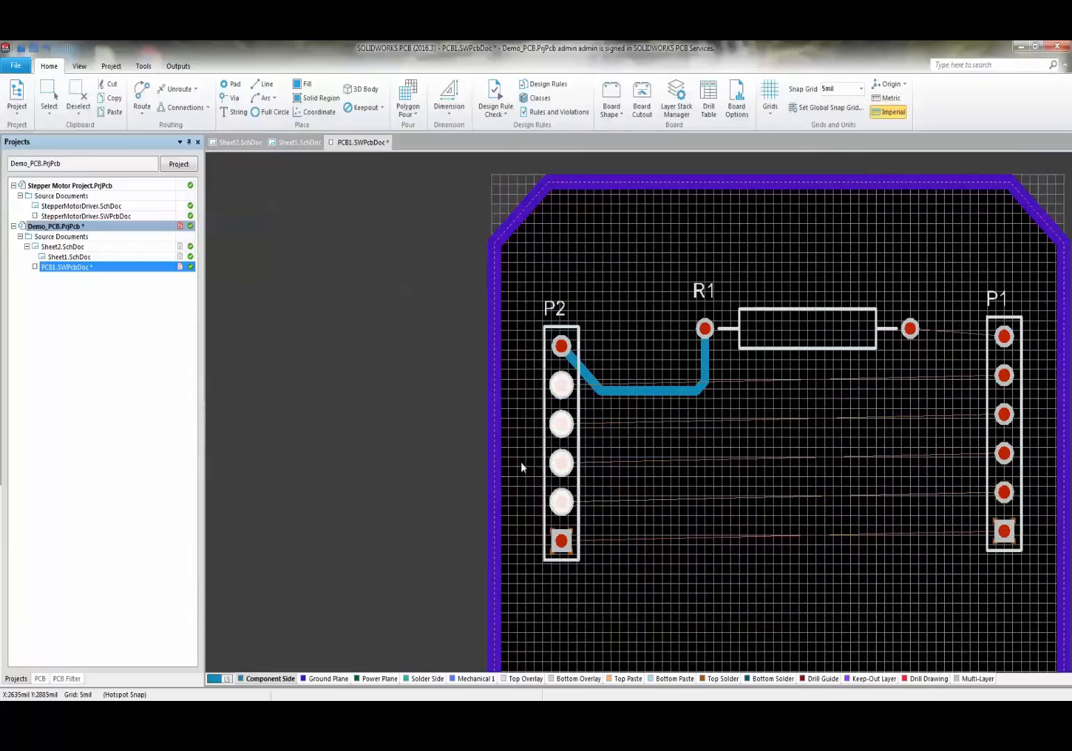
- Start Interactive Multi-Routing from P2's pads, keeping the conflict mode at Push Obstacles
click(142, 106)
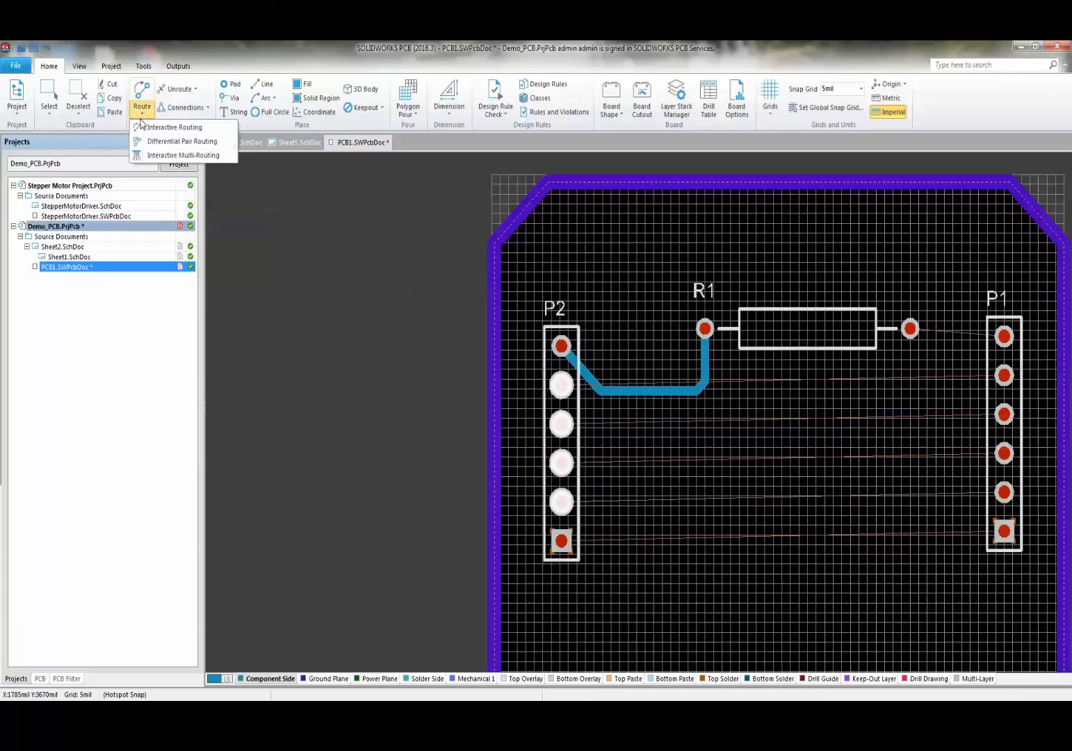
click(173, 156)
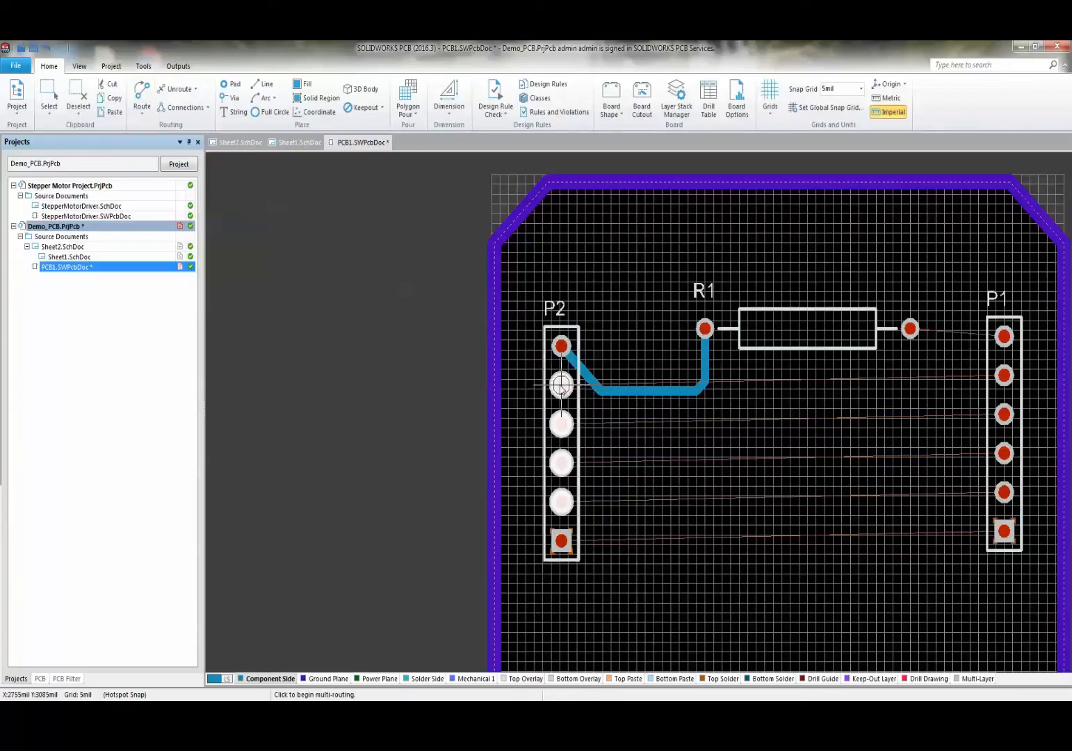
click(561, 385)
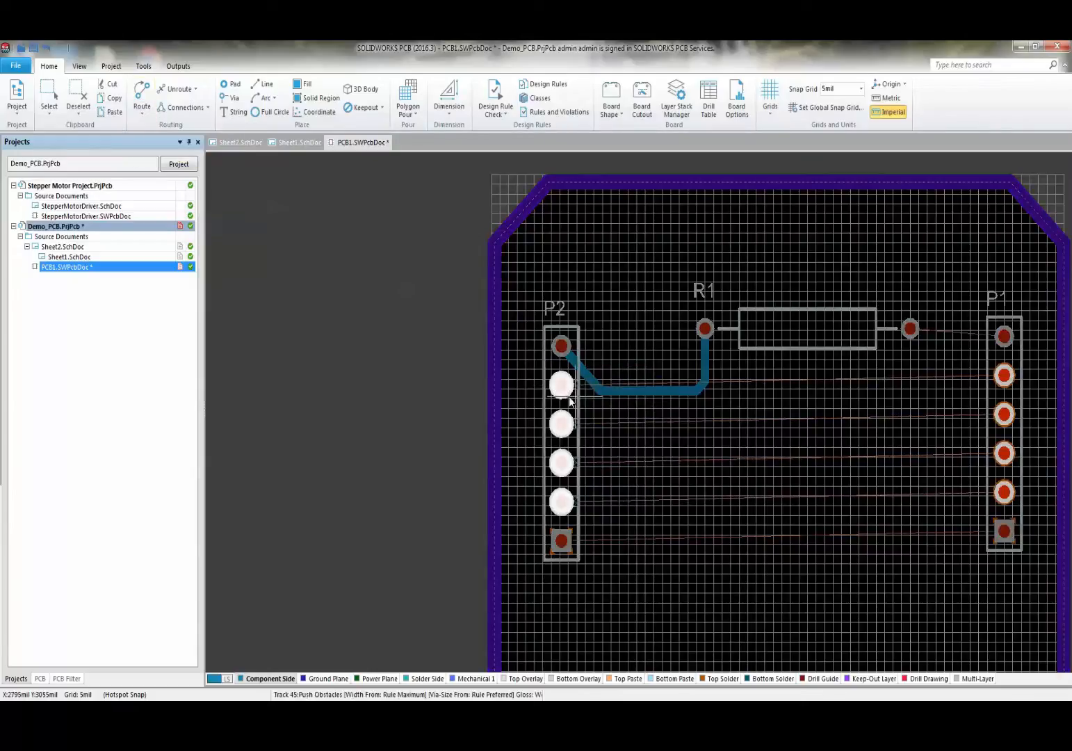
key(Tab)
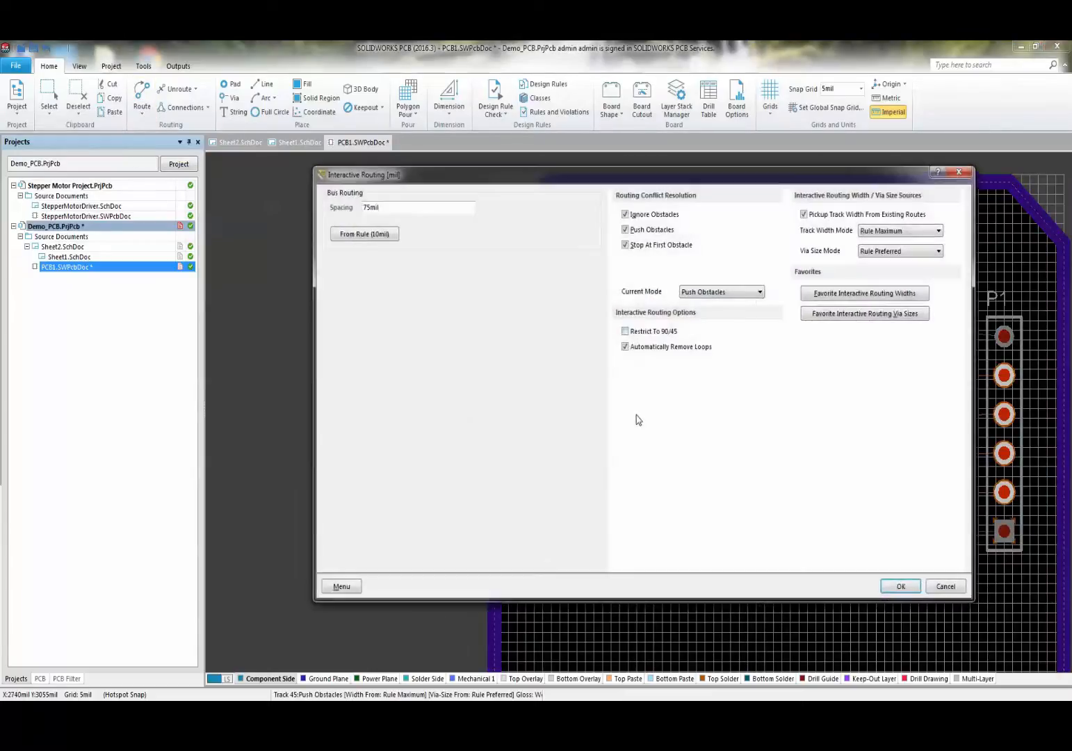
click(742, 293)
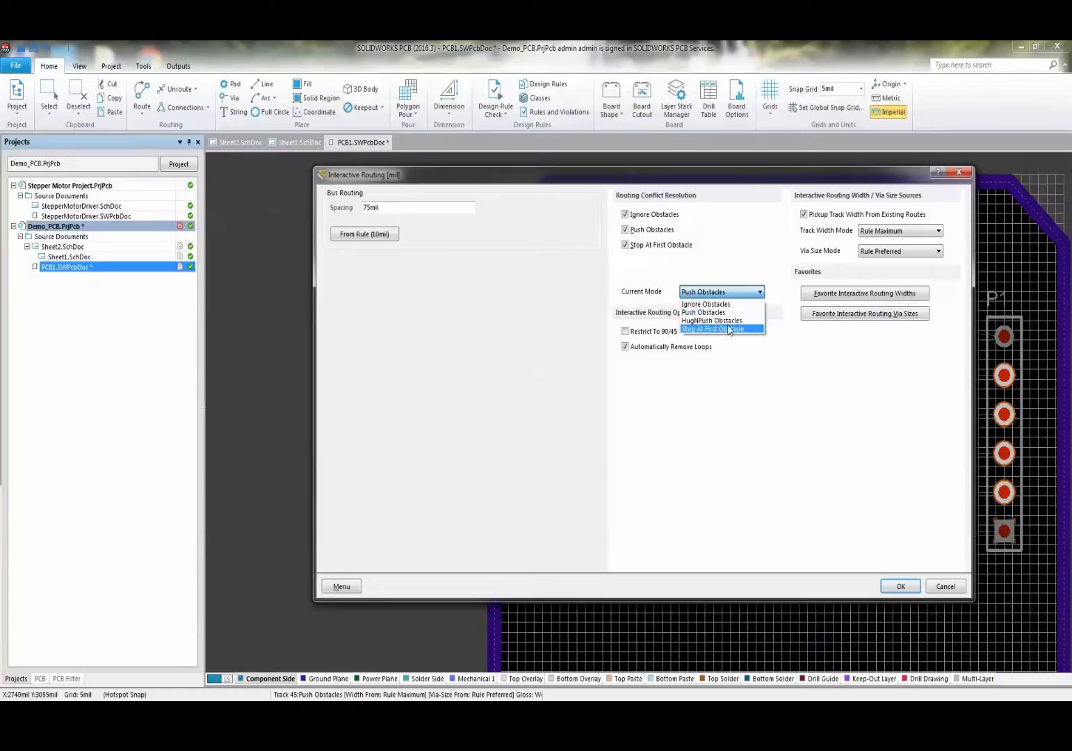
click(730, 313)
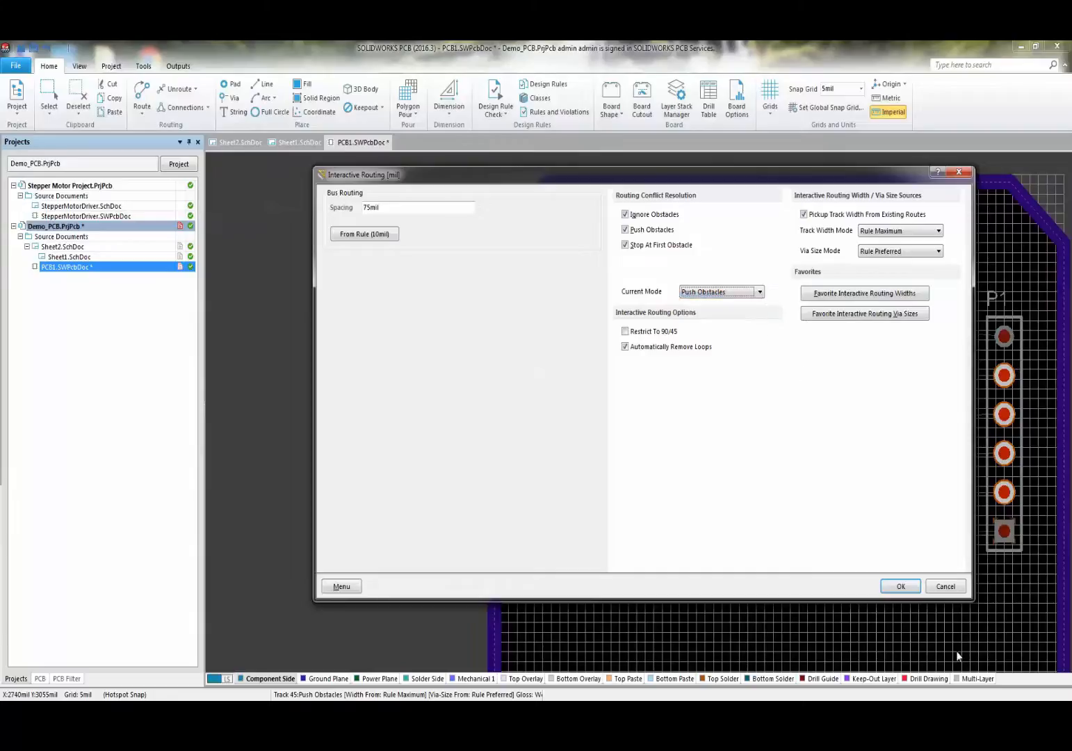
click(901, 586)
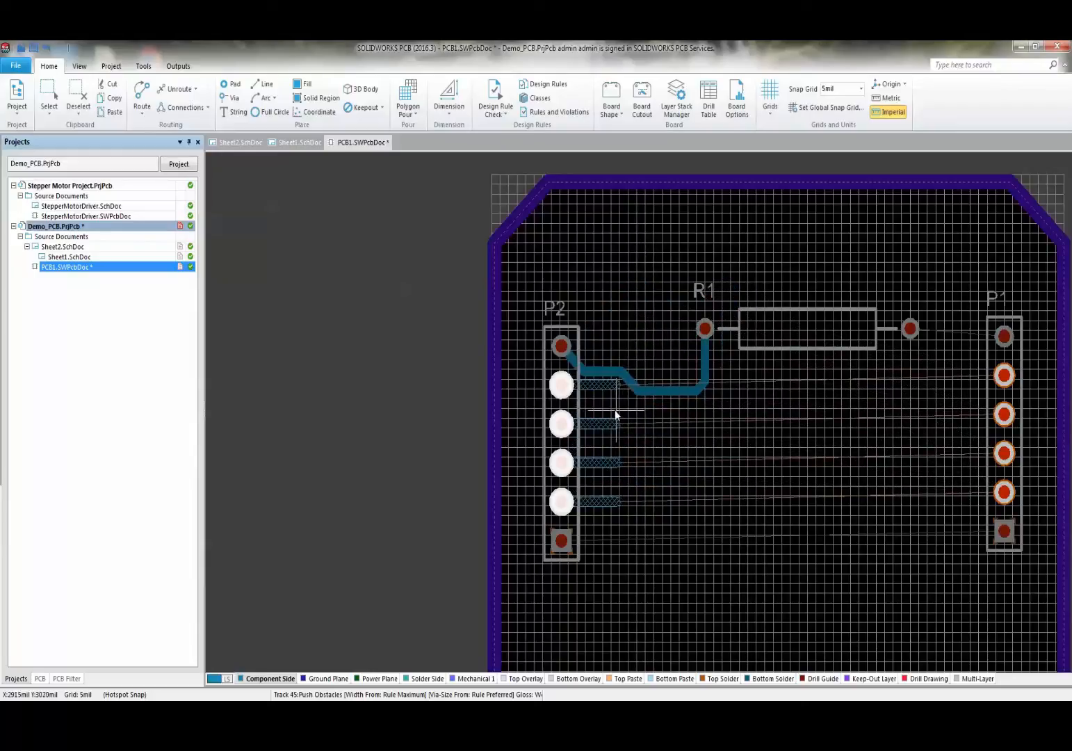
- Route the four-track bus on Solder Side with tighter spacing, over the top into P1's pads
key(KP_Multiply)
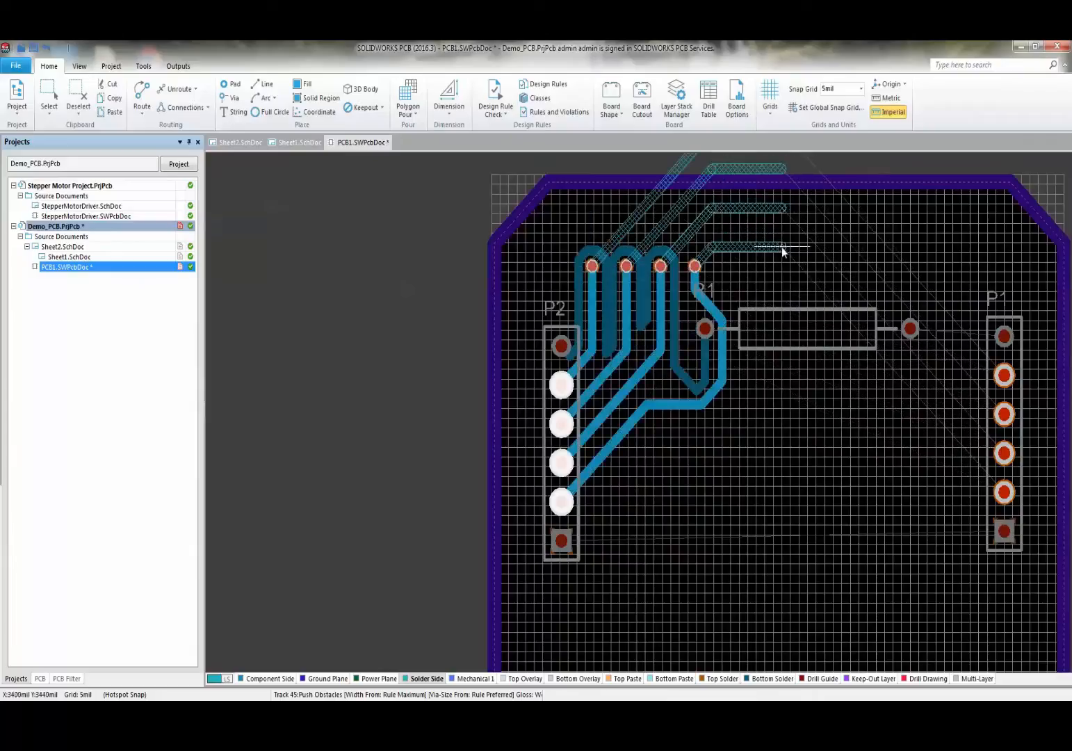
scroll(782, 247, up, 3)
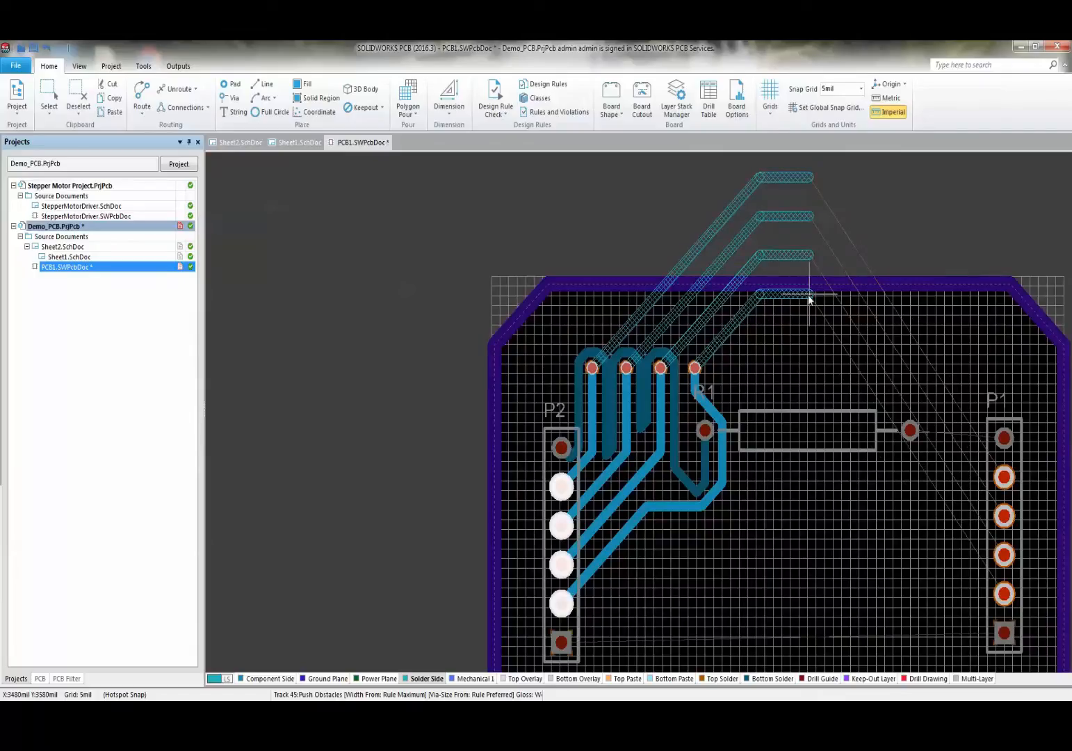
key(b)
key(b)
key(b)
key(b)
key(b)
key(b)
key(b)
key(b)
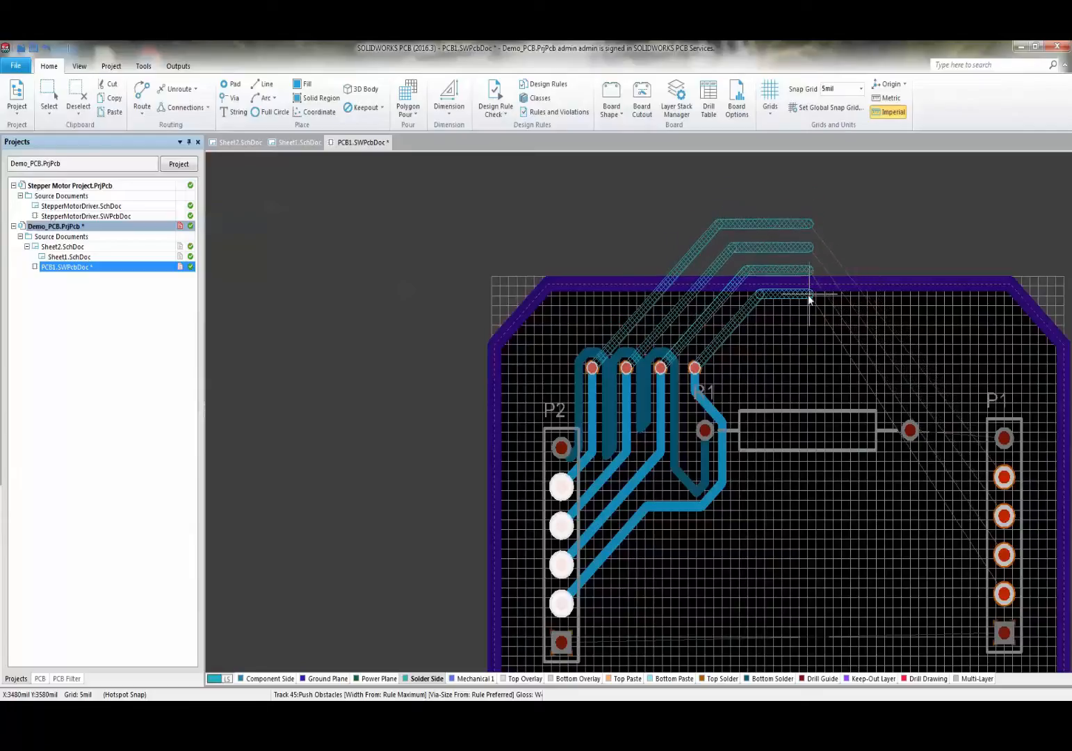
click(809, 295)
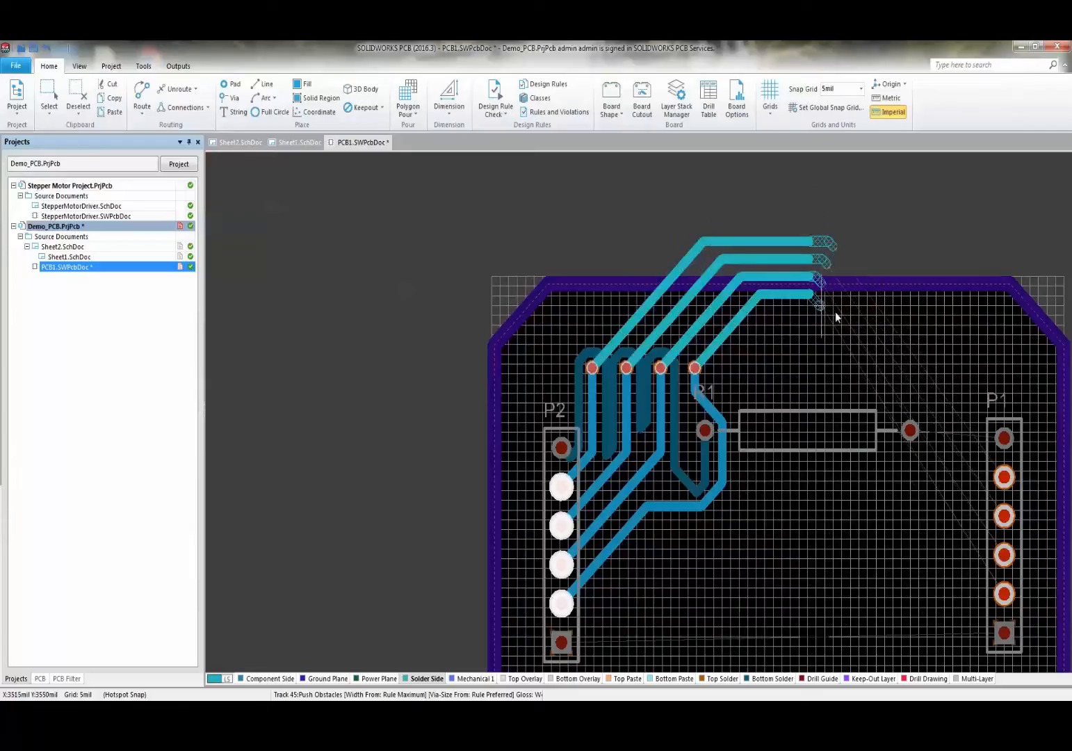
click(779, 419)
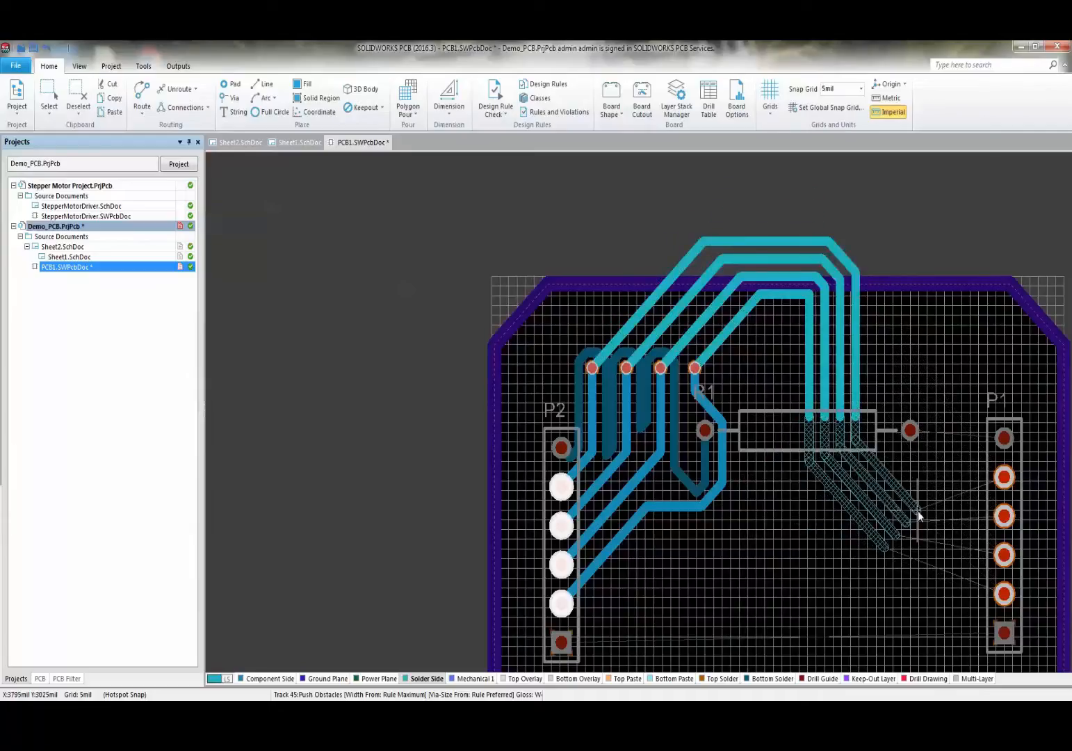
click(948, 495)
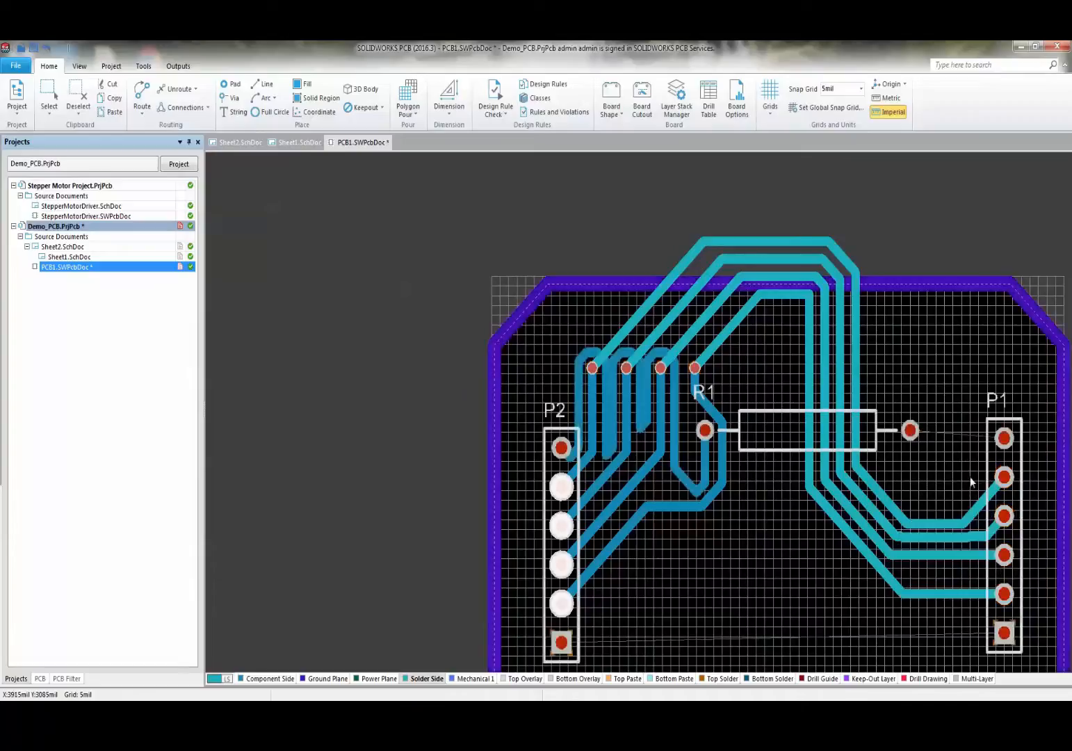
ctrl+scroll(973, 481, down, 3)
scroll(734, 582, up, 1)
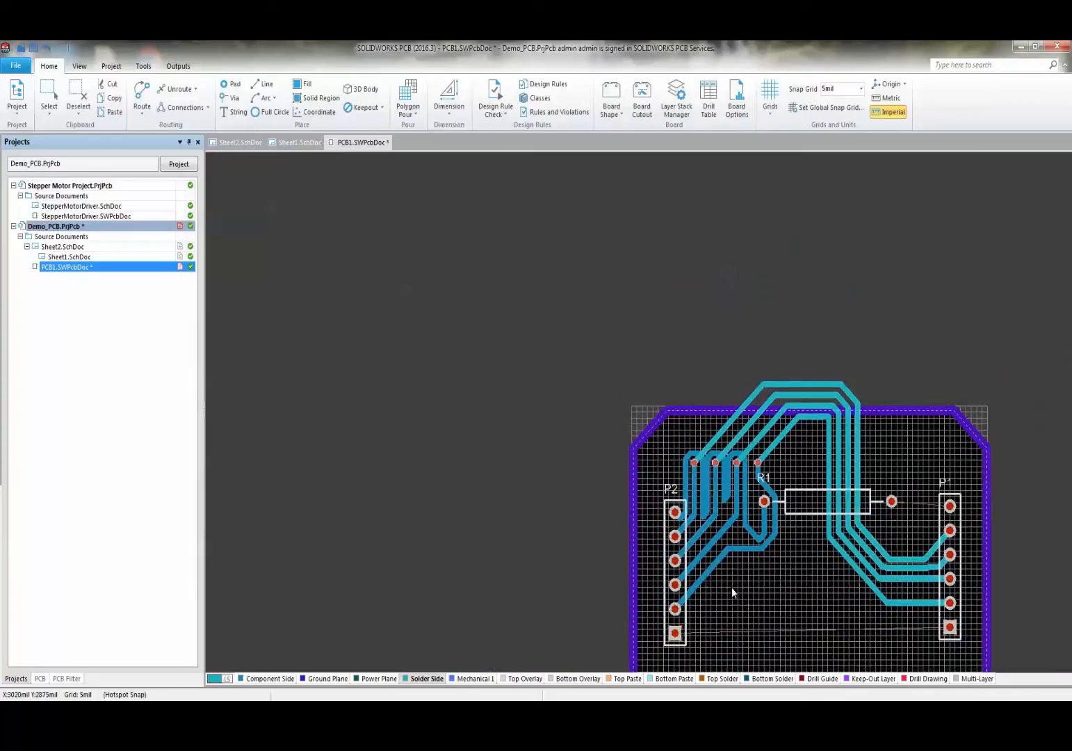
scroll(733, 591, down, 1)
ctrl+scroll(701, 526, up, 4)
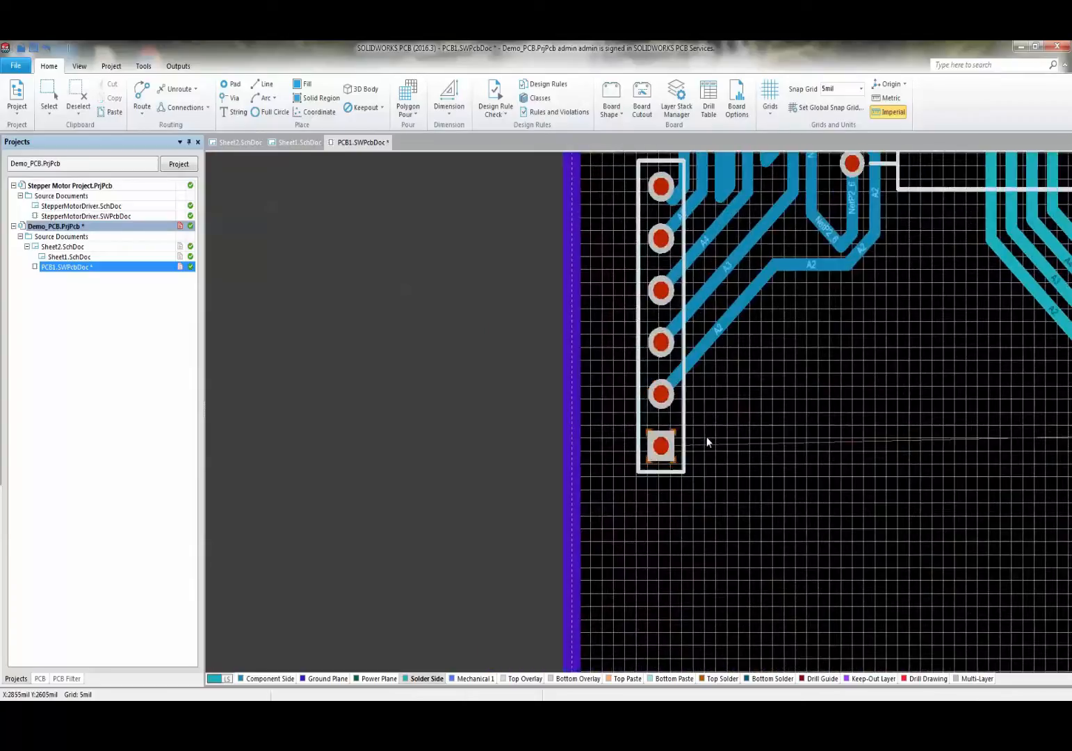
scroll(708, 443, down, 2)
scroll(705, 440, up, 3)
ctrl+scroll(759, 469, down, 3)
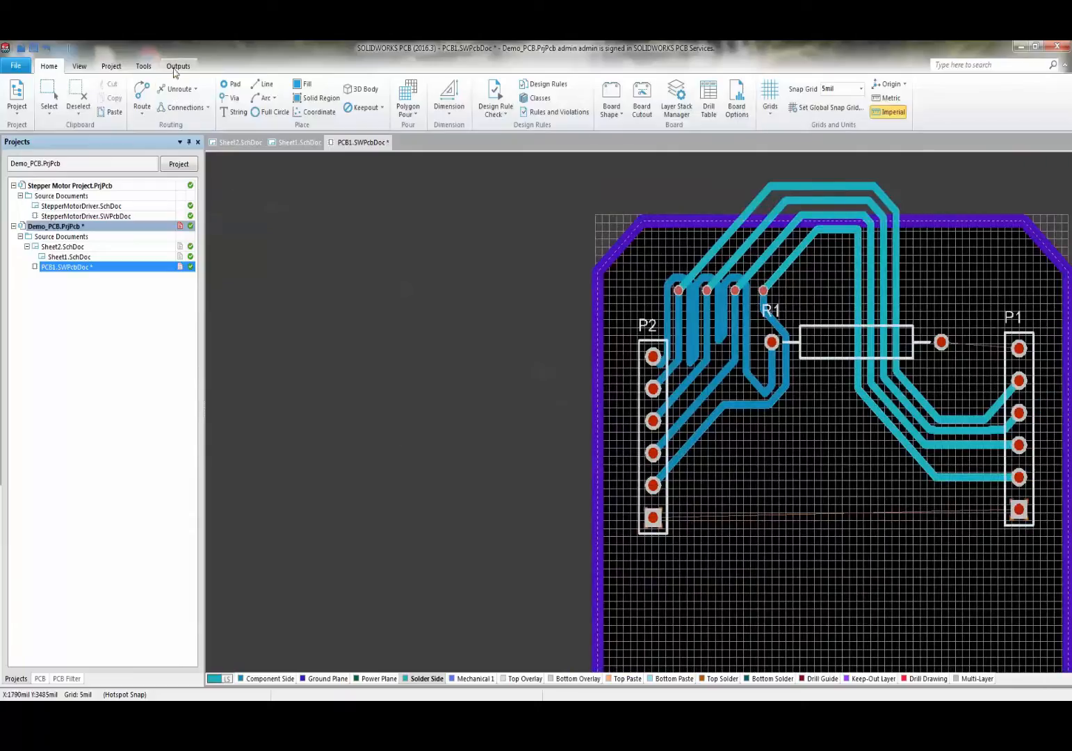
- Route the A1 track from P2's bottom pad to P1's bottom pad
click(141, 96)
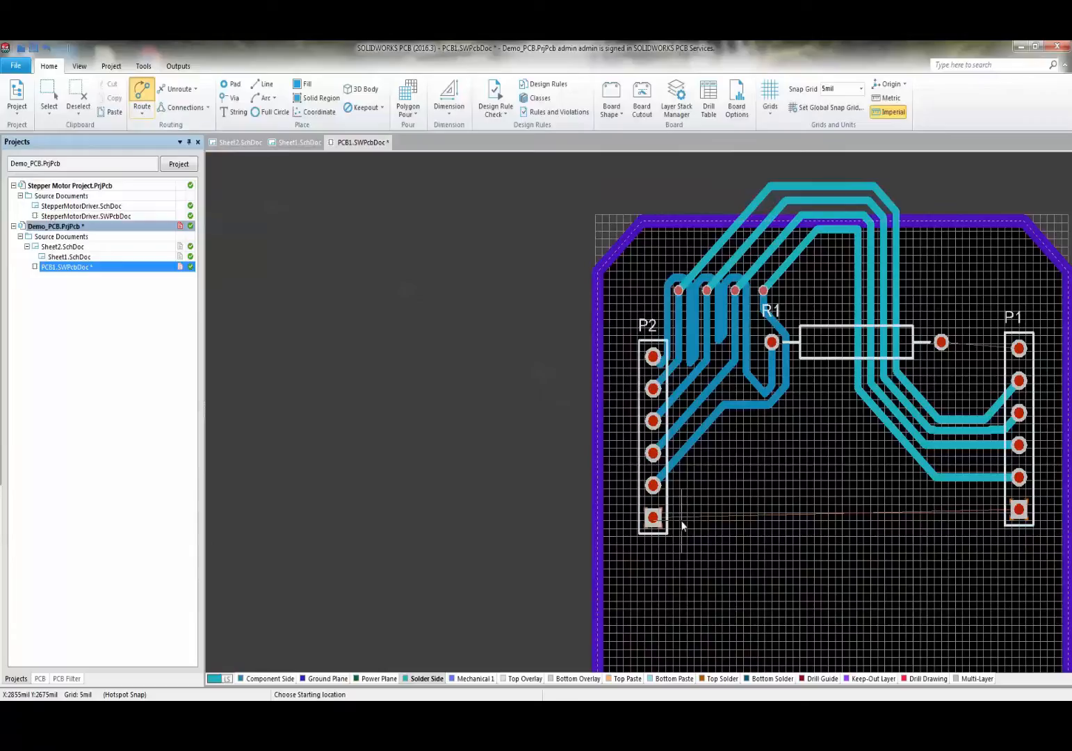
click(653, 517)
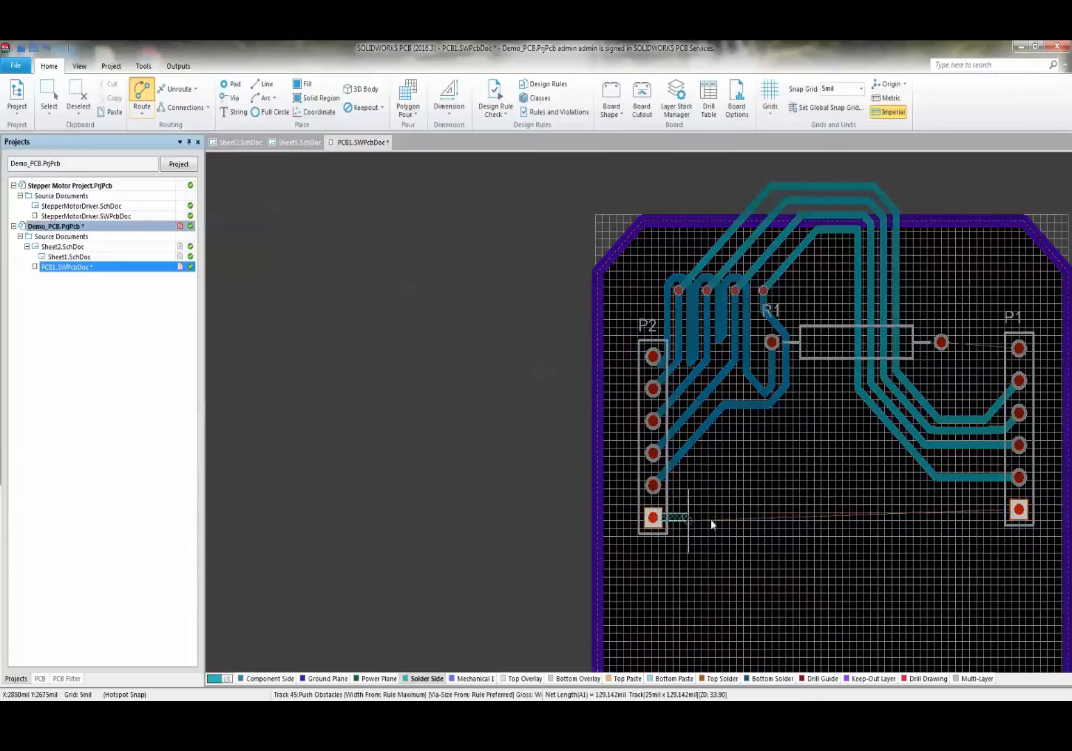
right_click(670, 521)
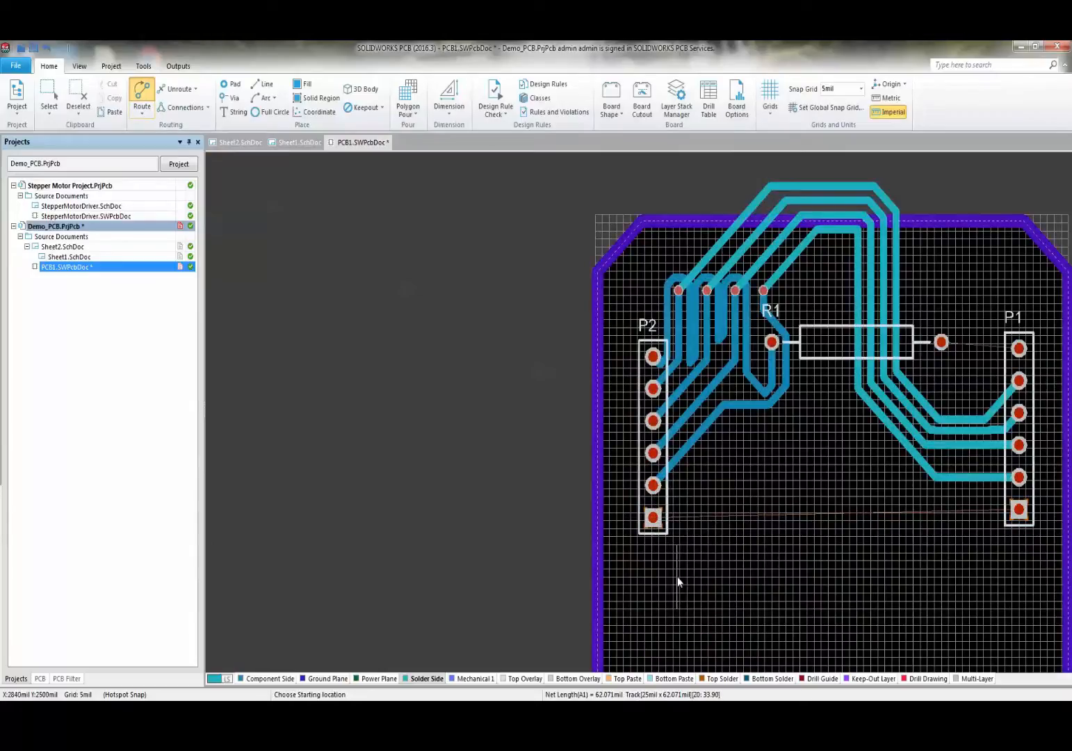
ctrl+click(653, 517)
ctrl+scroll(995, 537, up, 3)
ctrl+scroll(855, 447, down, 3)
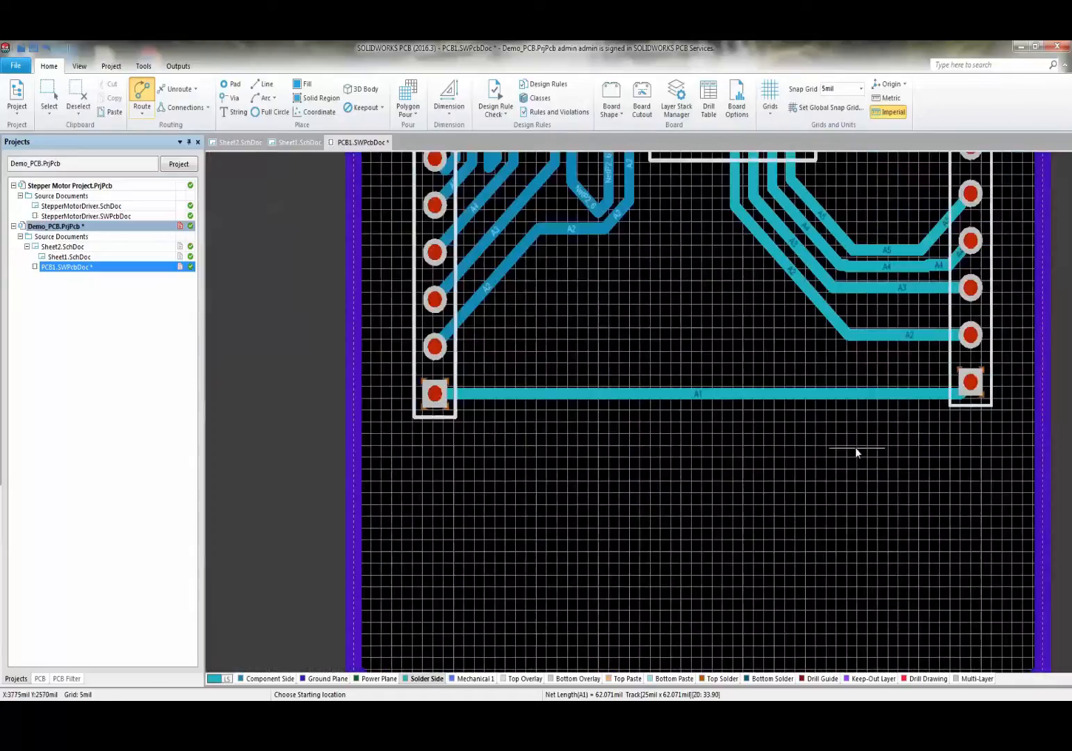
ctrl+scroll(875, 414, up, 2)
scroll(875, 416, up, 5)
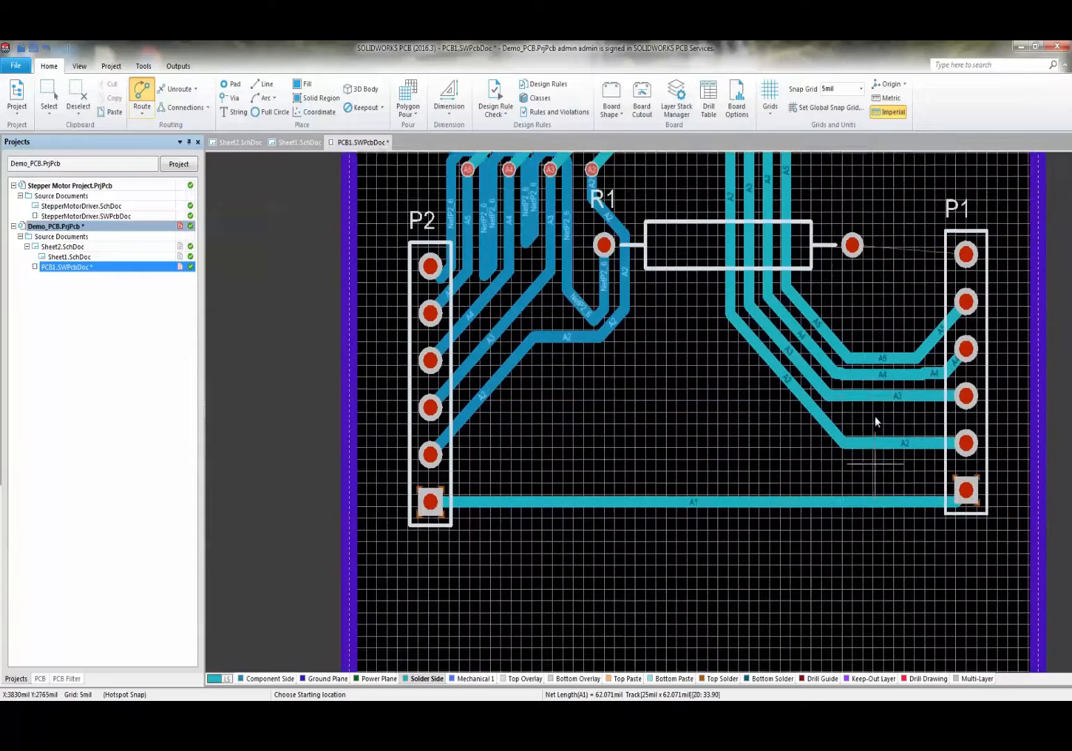
ctrl+scroll(865, 451, down, 3)
scroll(864, 437, up, 3)
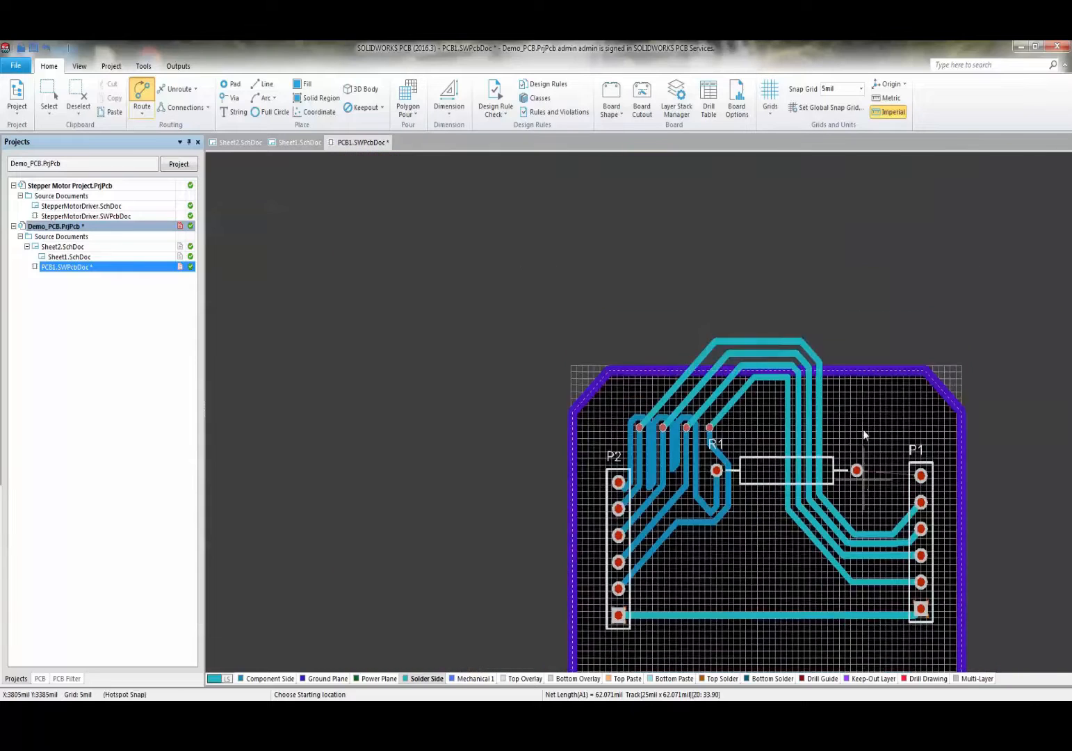
ctrl+scroll(761, 521, up, 4)
- Route the A6 track from R1's right pad to P1's top pin
right_drag(761, 522, 716, 420)
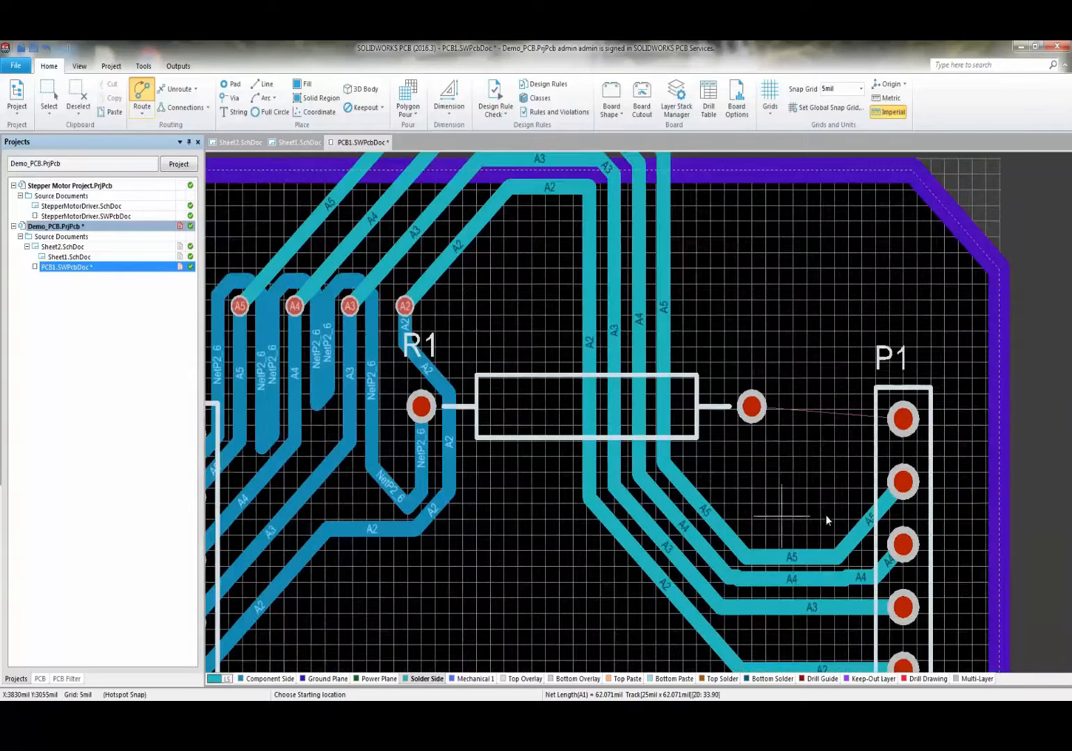
click(752, 408)
click(901, 418)
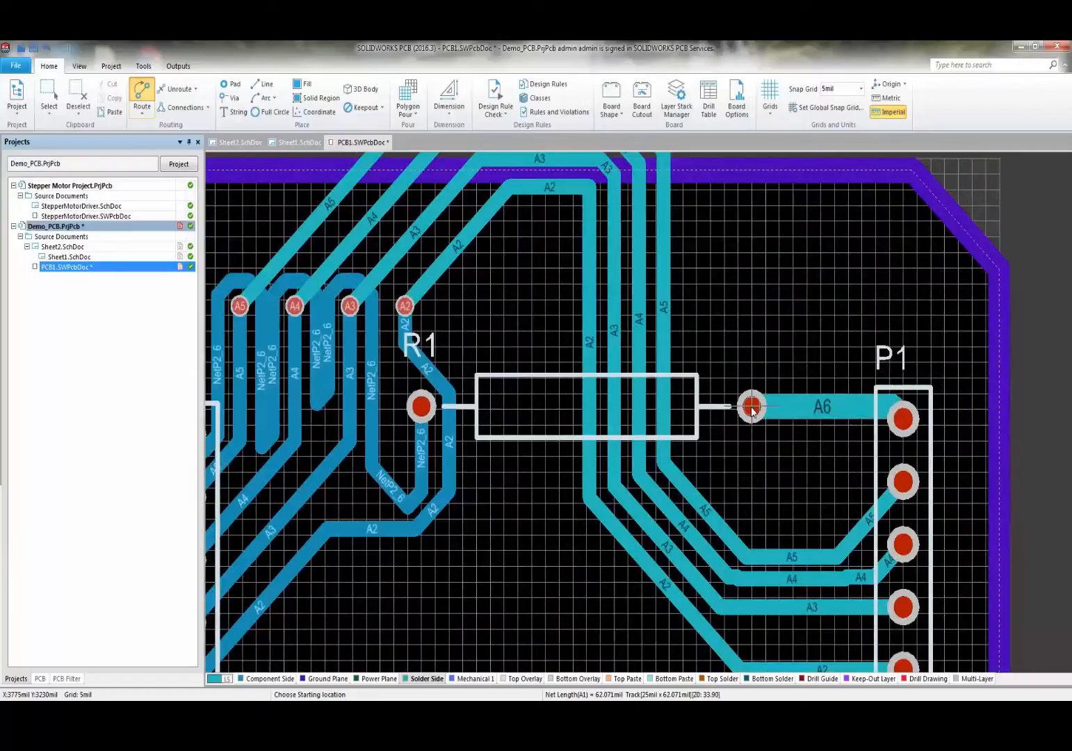
ctrl+scroll(876, 445, down, 3)
key(Escape)
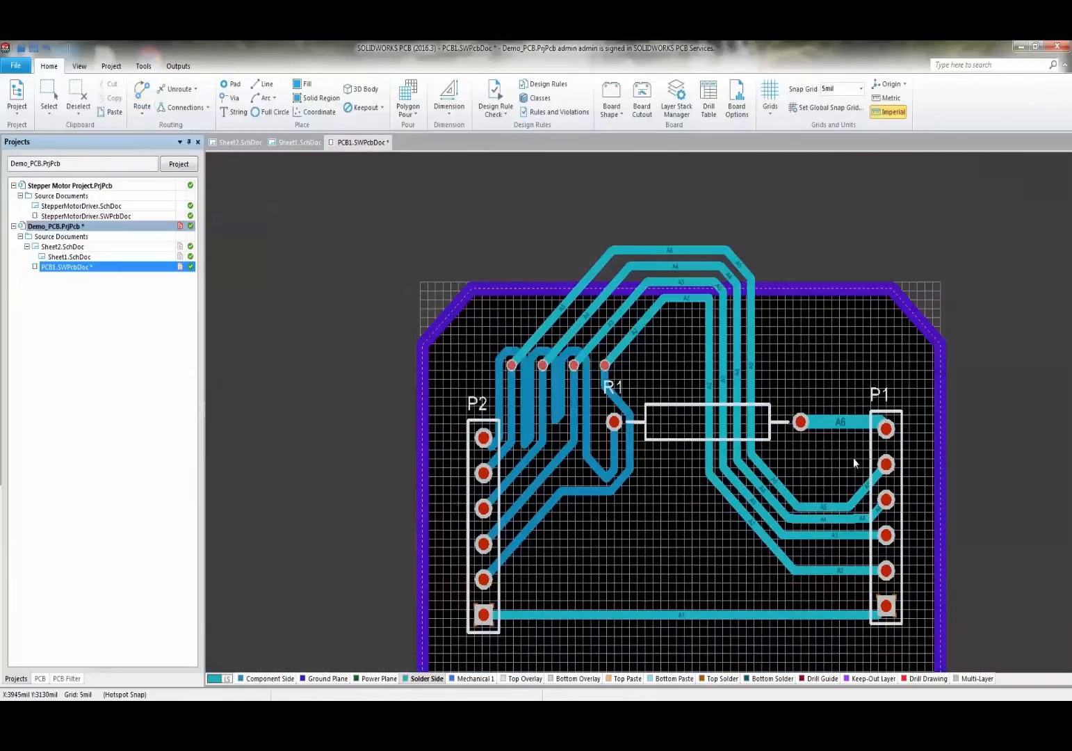
ctrl+scroll(854, 457, up, 3)
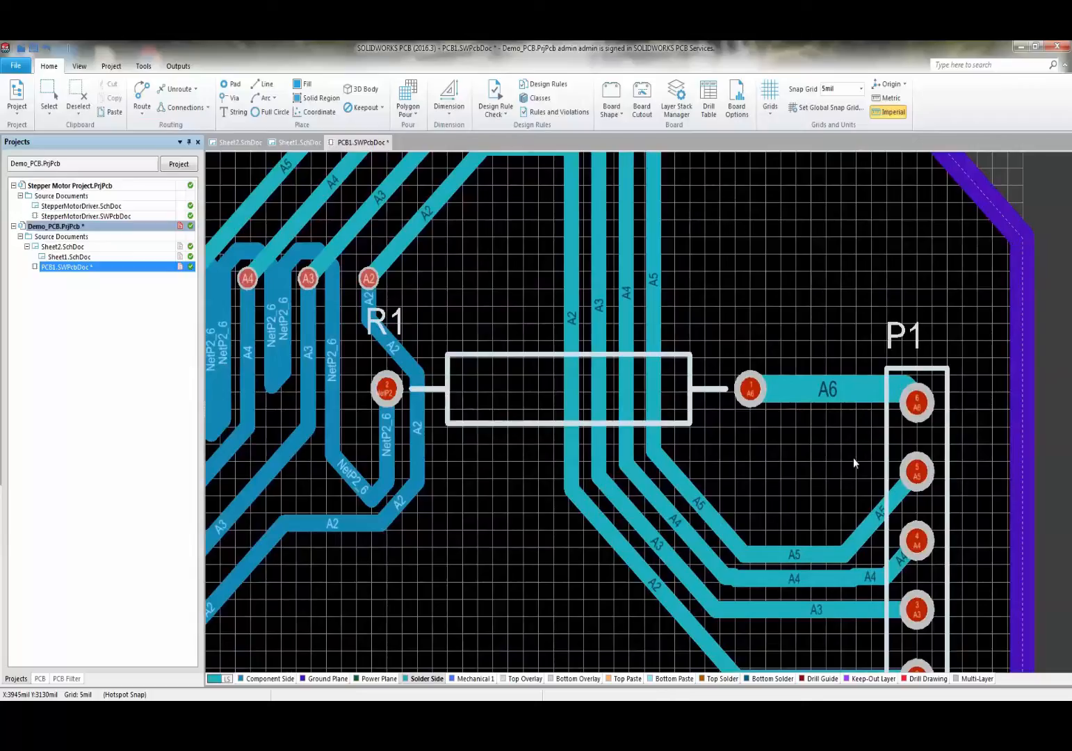
click(810, 387)
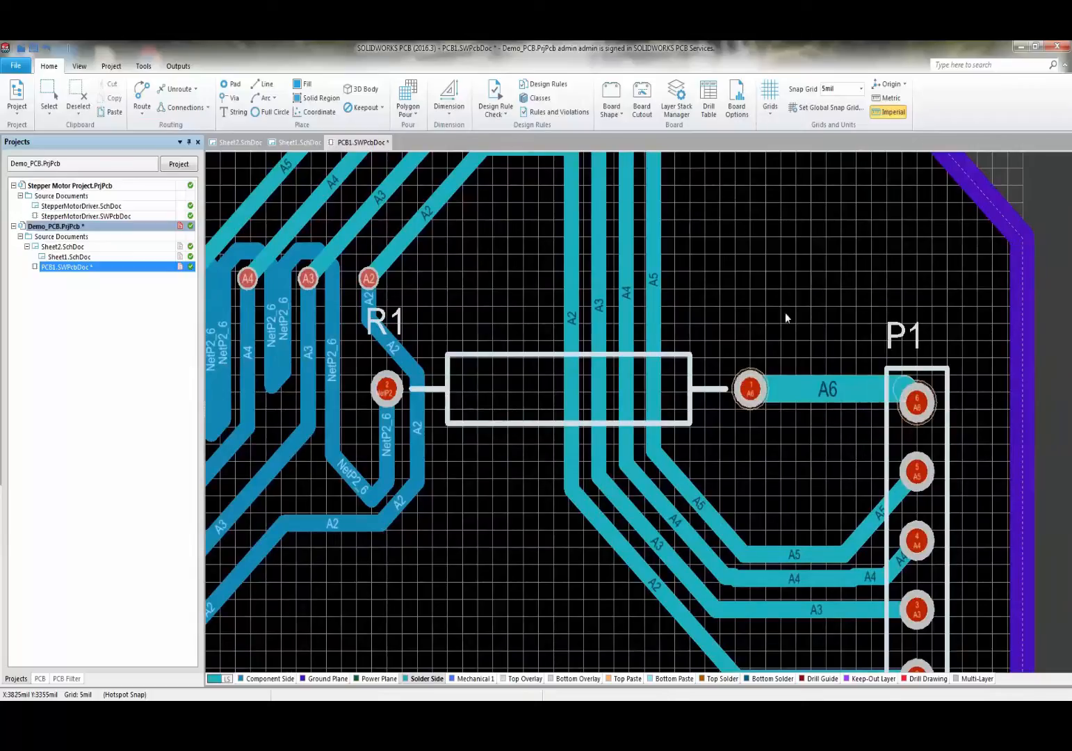
ctrl+scroll(794, 359, down, 2)
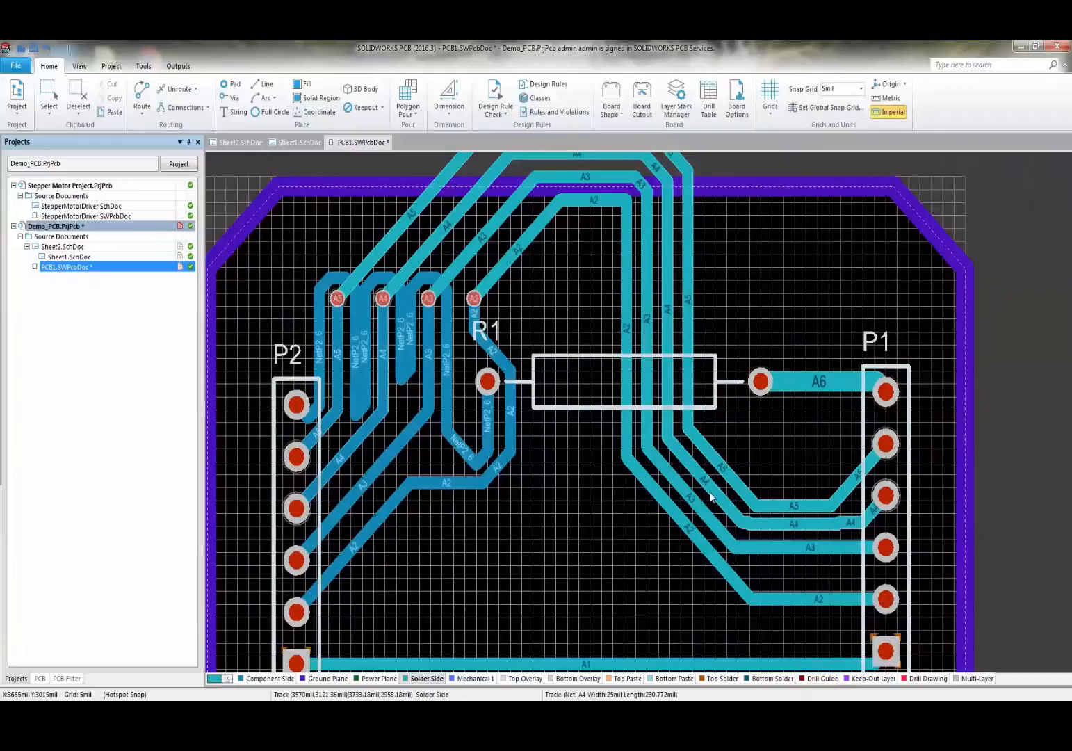
scroll(730, 480, down, 4)
scroll(773, 451, up, 5)
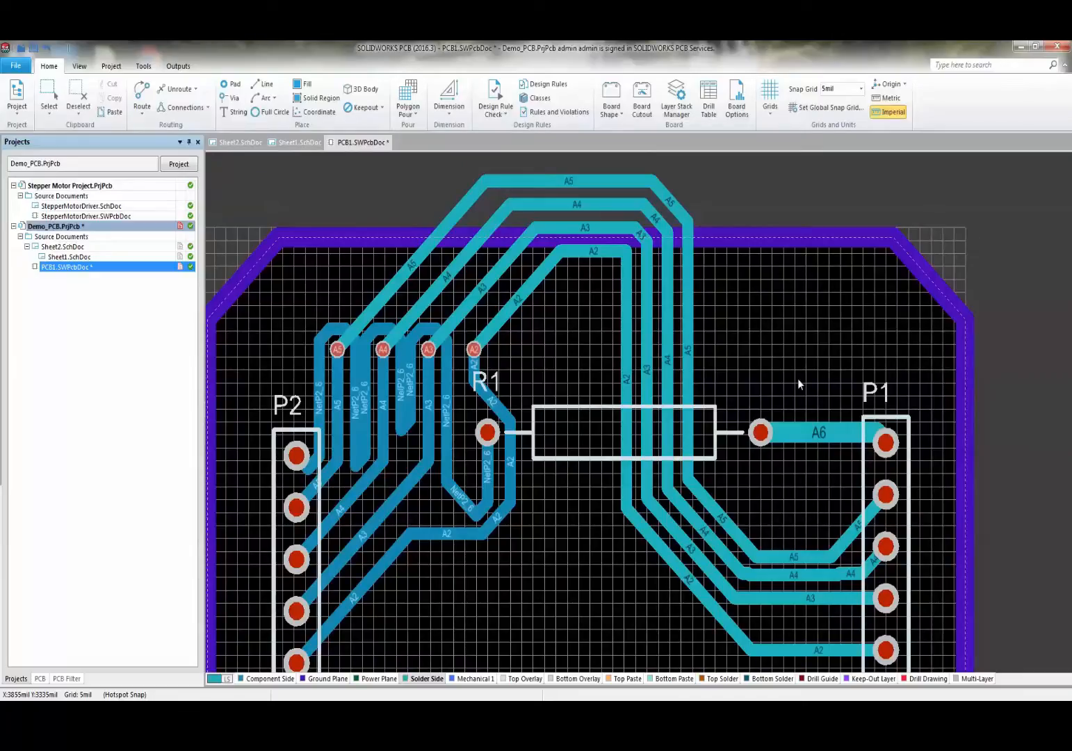
ctrl+scroll(799, 380, down, 7)
ctrl+scroll(790, 411, up, 4)
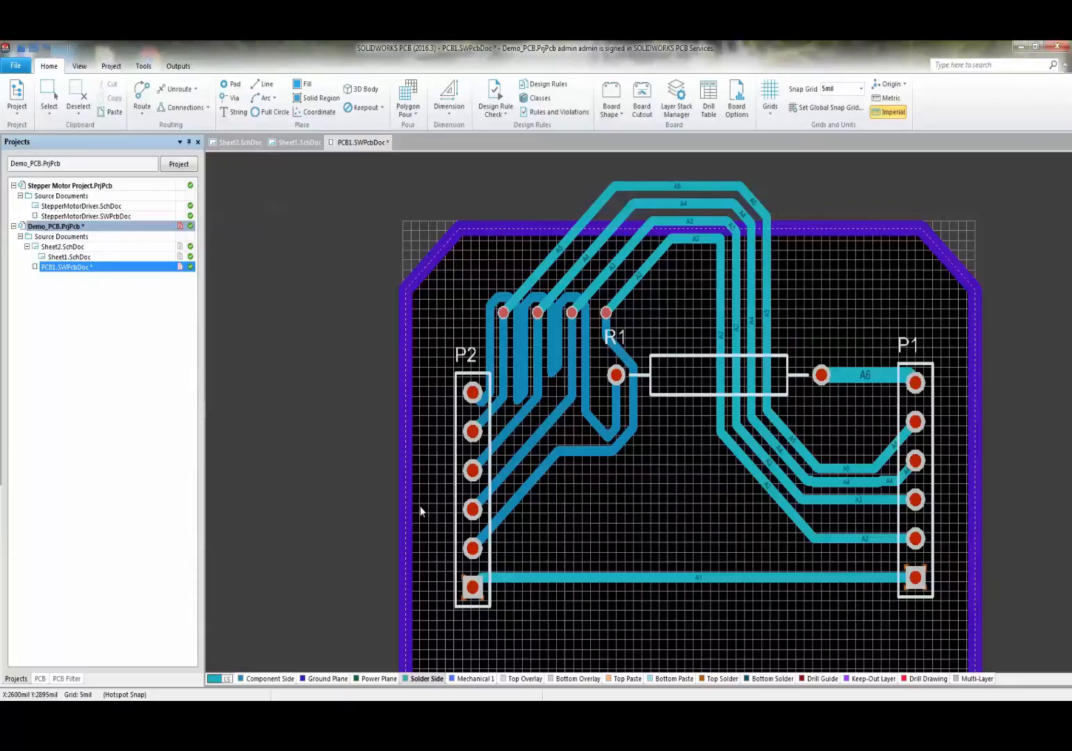
- Route a NetP2_6 track from P2 pad 6 upward, then horizontally across the A2–A5 traces
click(142, 94)
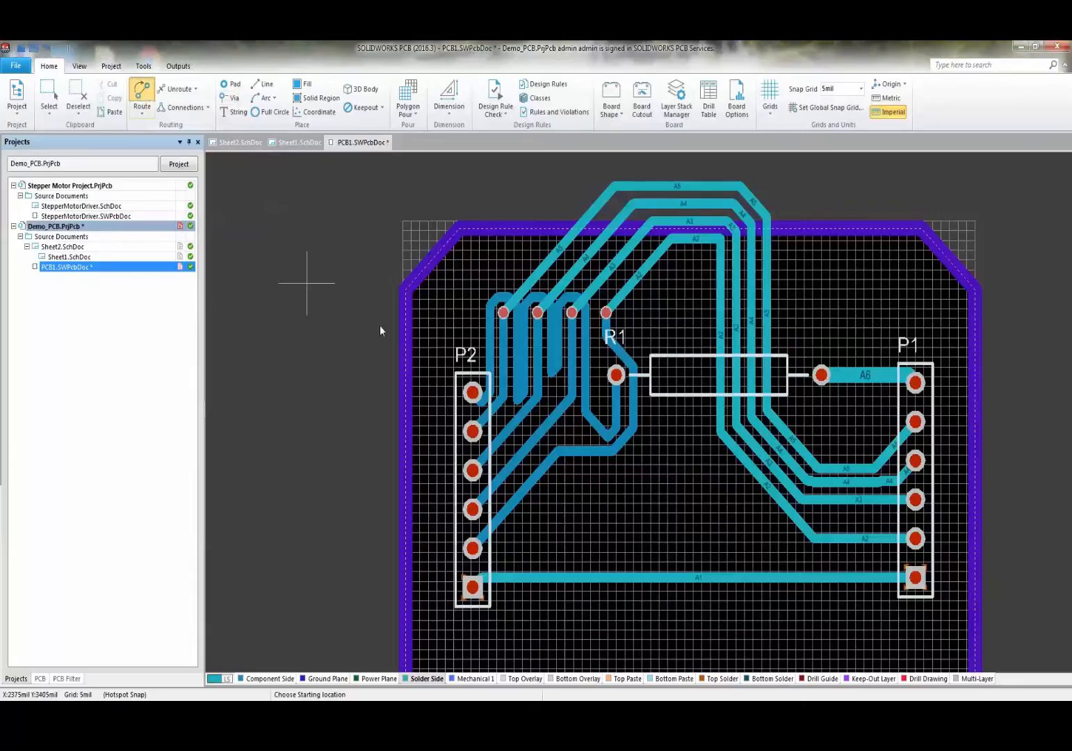
ctrl+scroll(476, 354, up, 3)
click(471, 441)
ctrl+scroll(471, 441, down, 3)
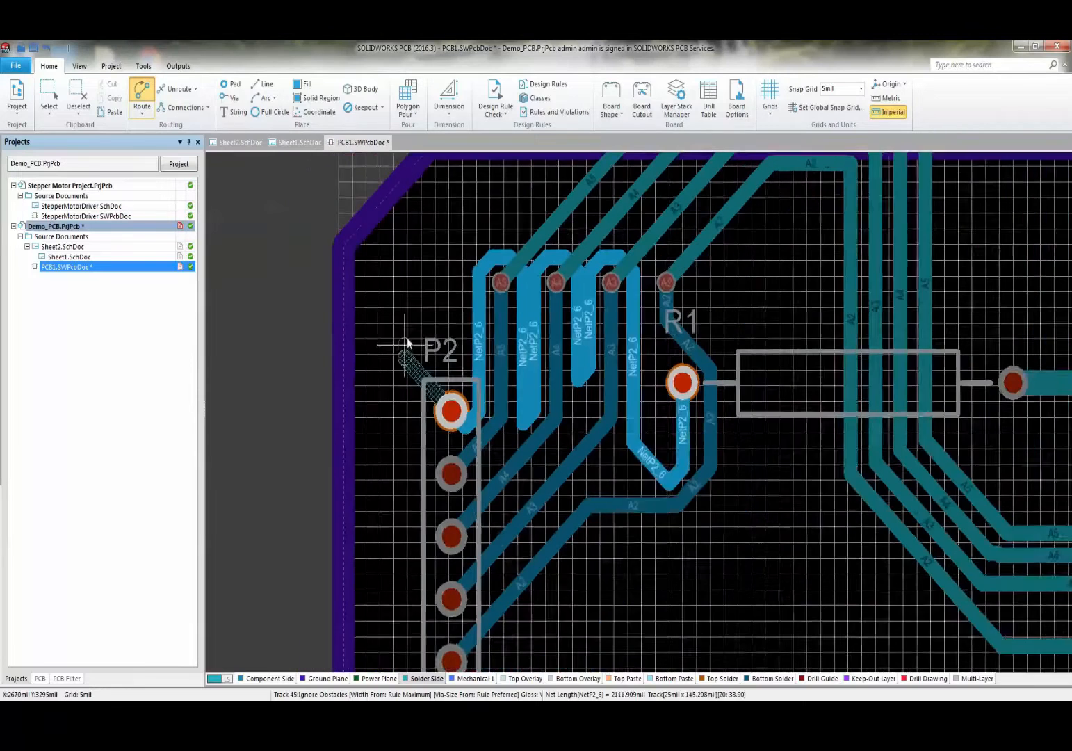
click(448, 226)
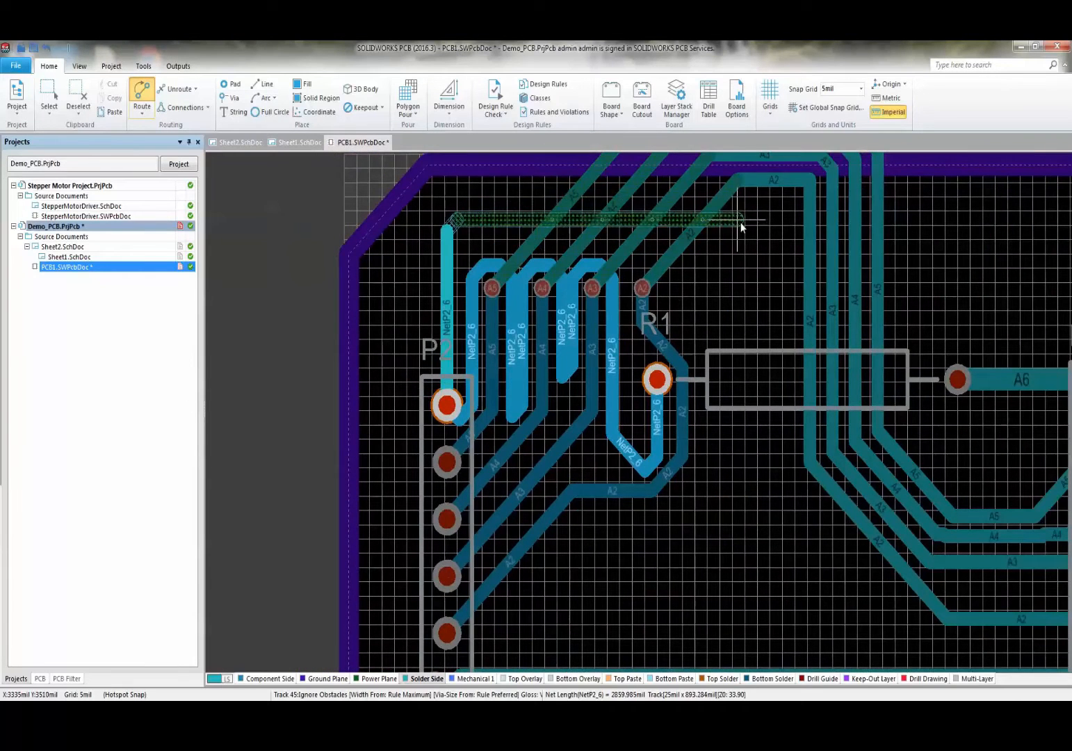
ctrl+scroll(746, 234, up, 2)
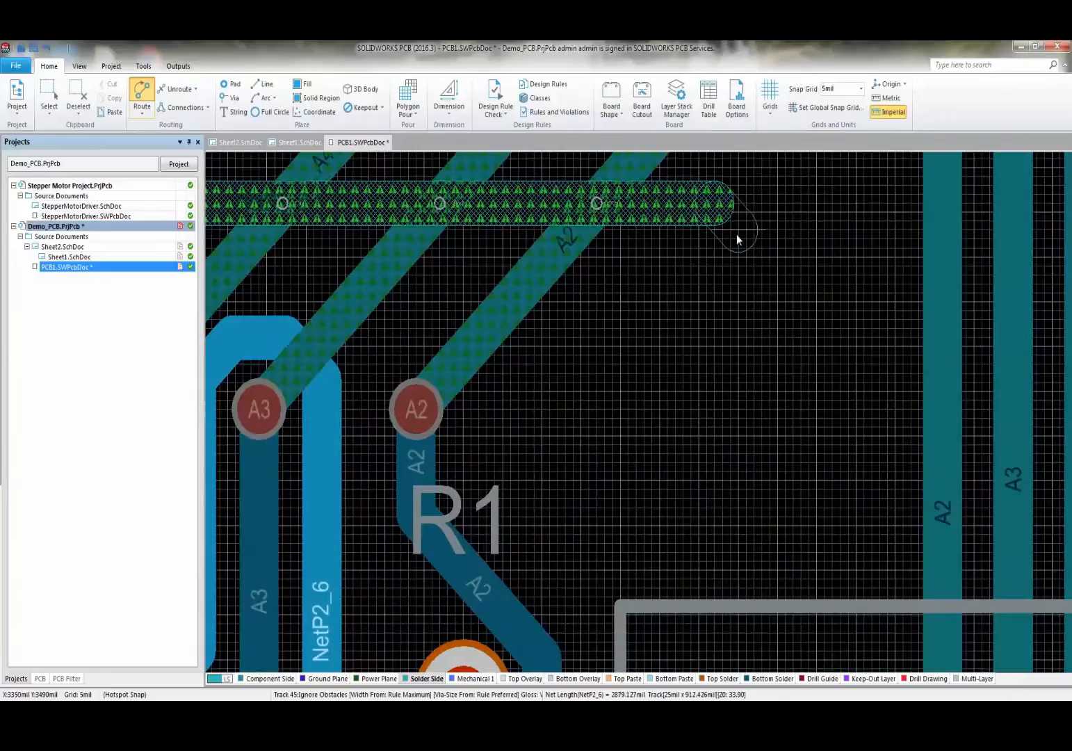
scroll(737, 235, up, 3)
click(726, 490)
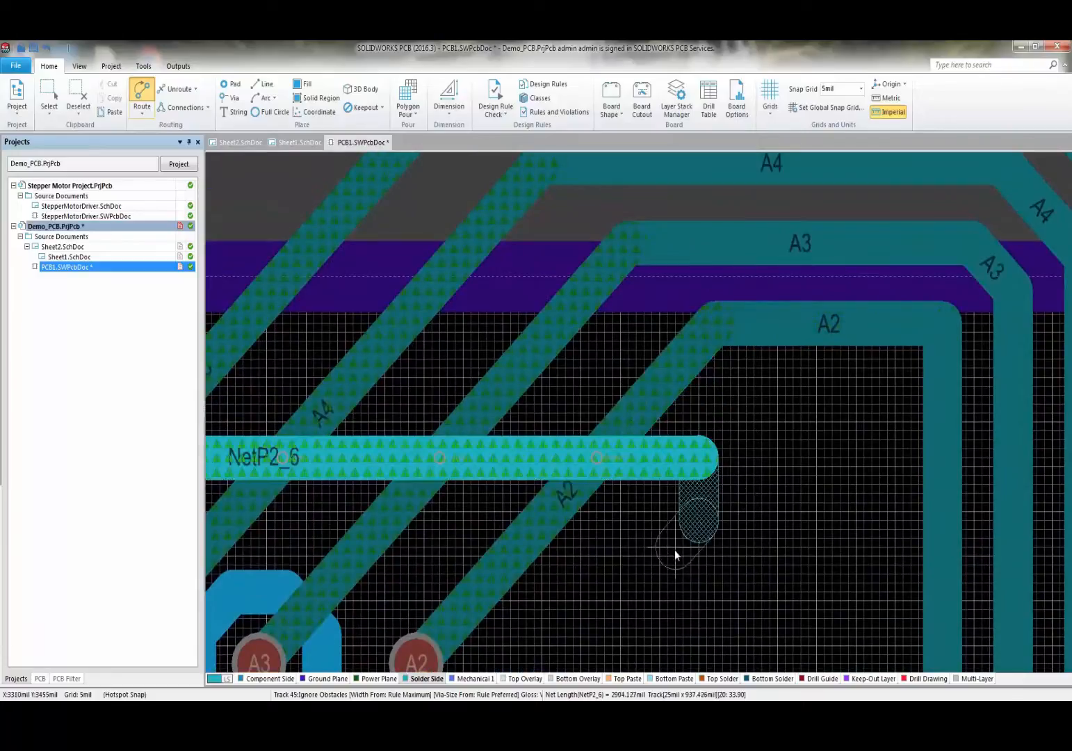
right_click(626, 559)
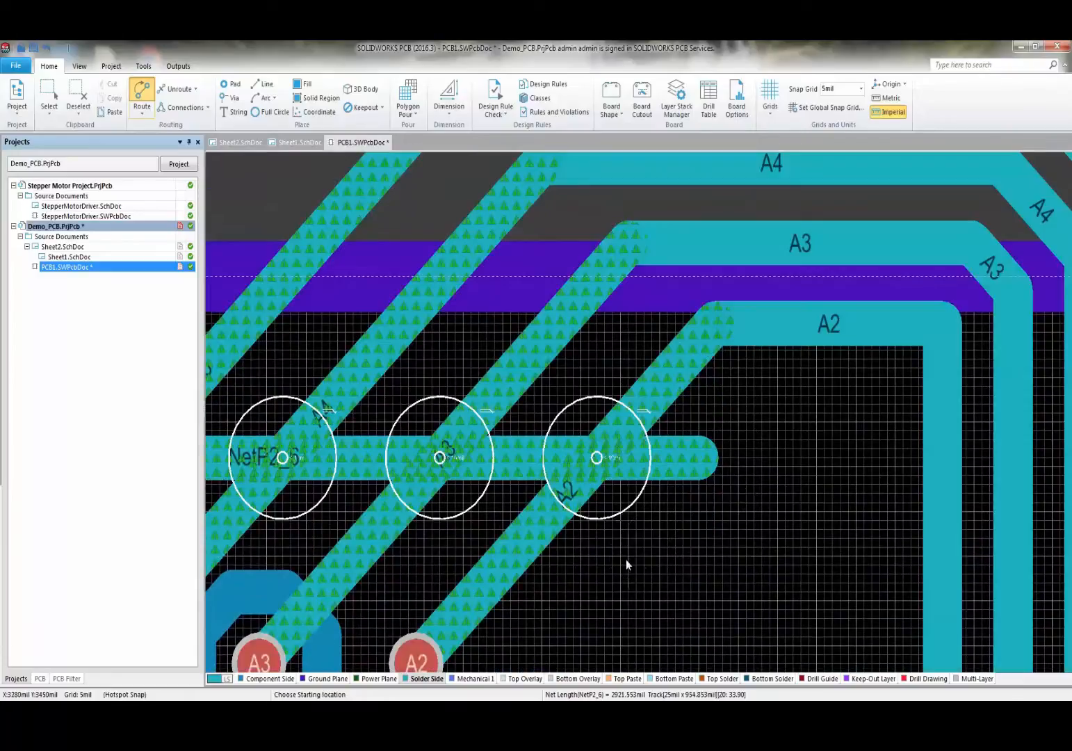
ctrl+scroll(644, 524, up, 4)
right_click(653, 521)
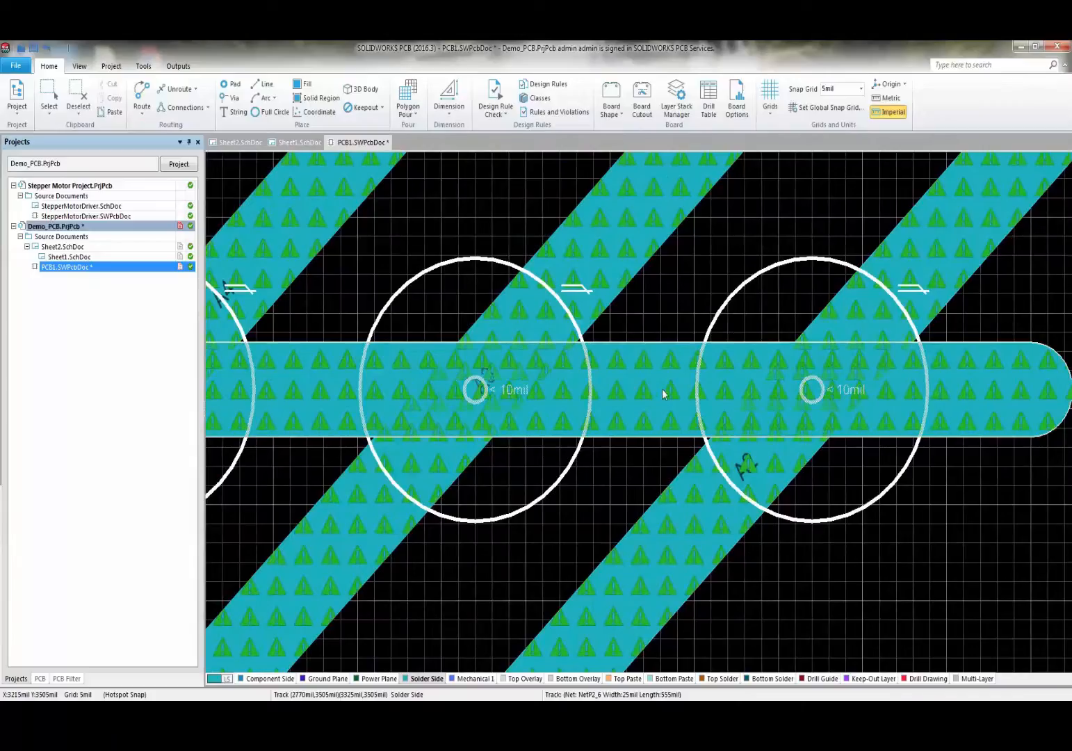
- Select the new NetP2_6 track and bring up its context menu
ctrl+scroll(662, 389, down, 3)
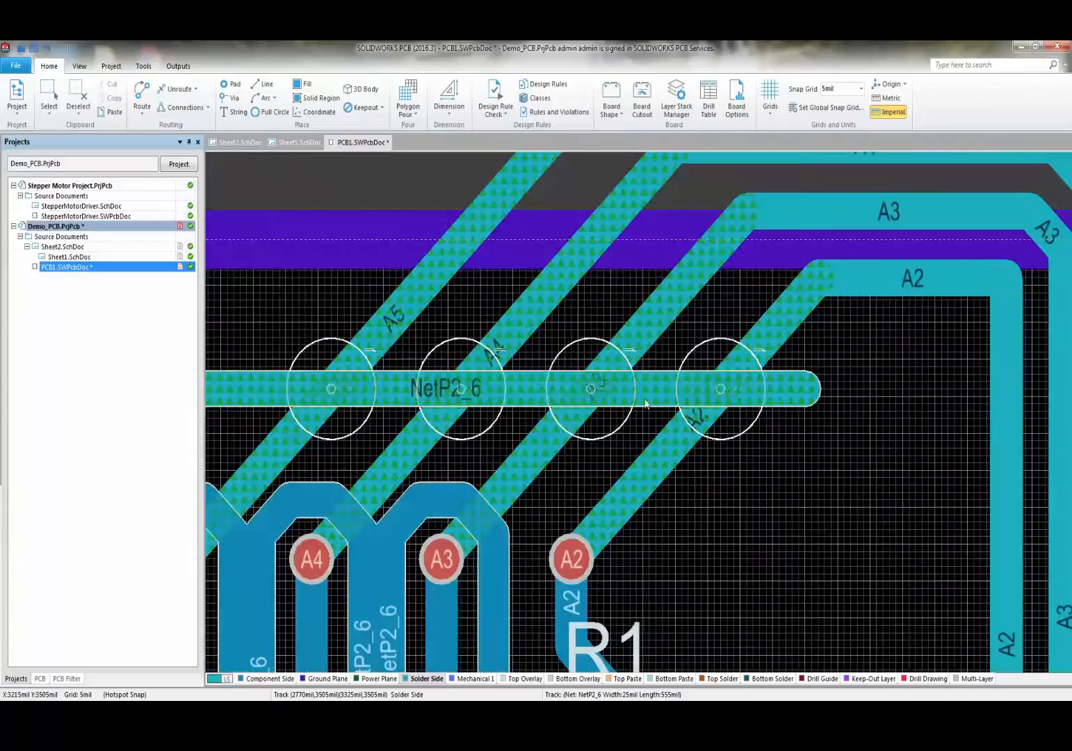
click(767, 388)
ctrl+scroll(772, 387, up, 3)
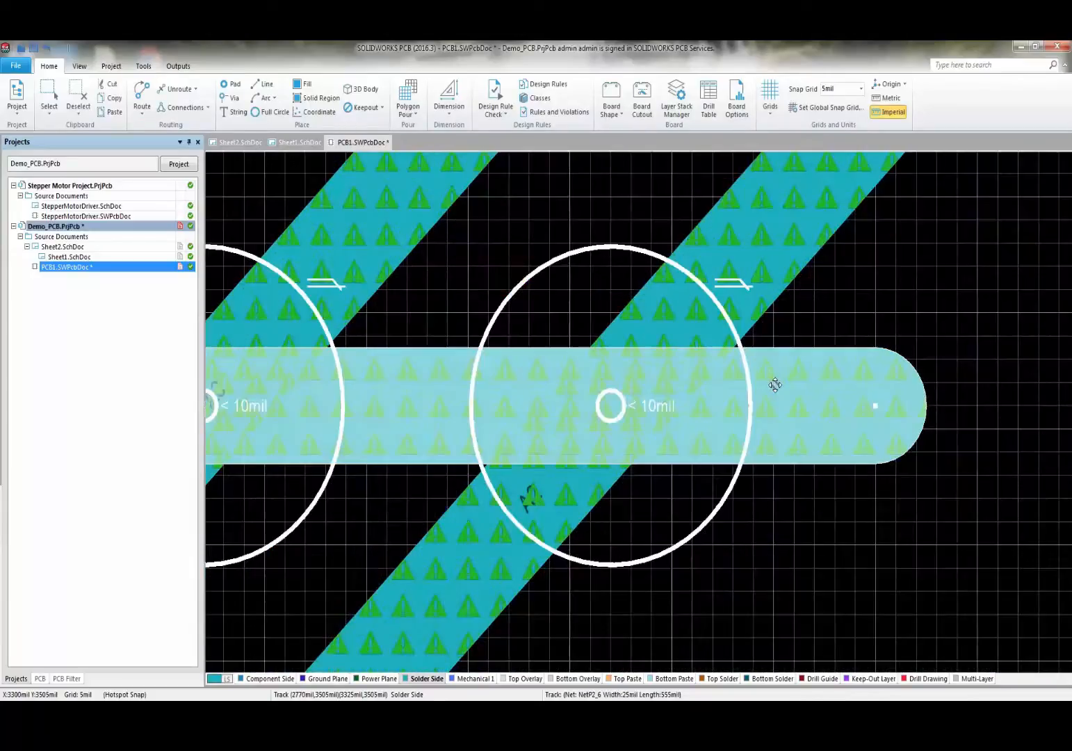
right_click(775, 385)
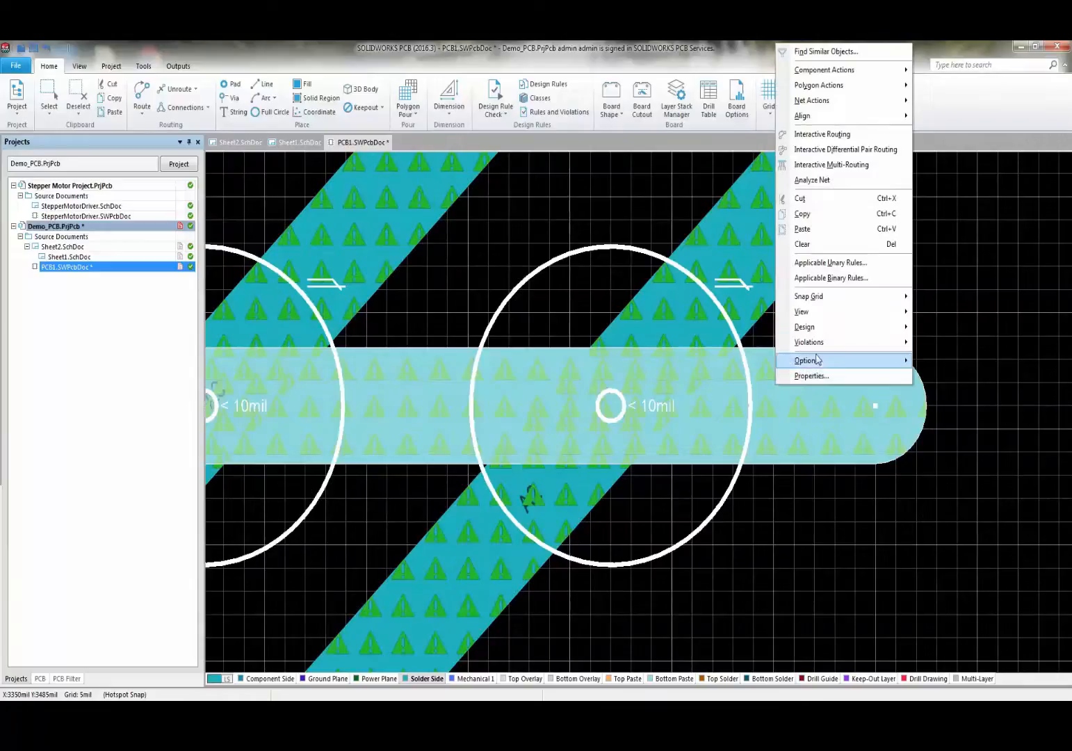
- Jump to one of the NetP2_6 track's Clearance Constraint violations, then zoom back out
mouse_move(821, 344)
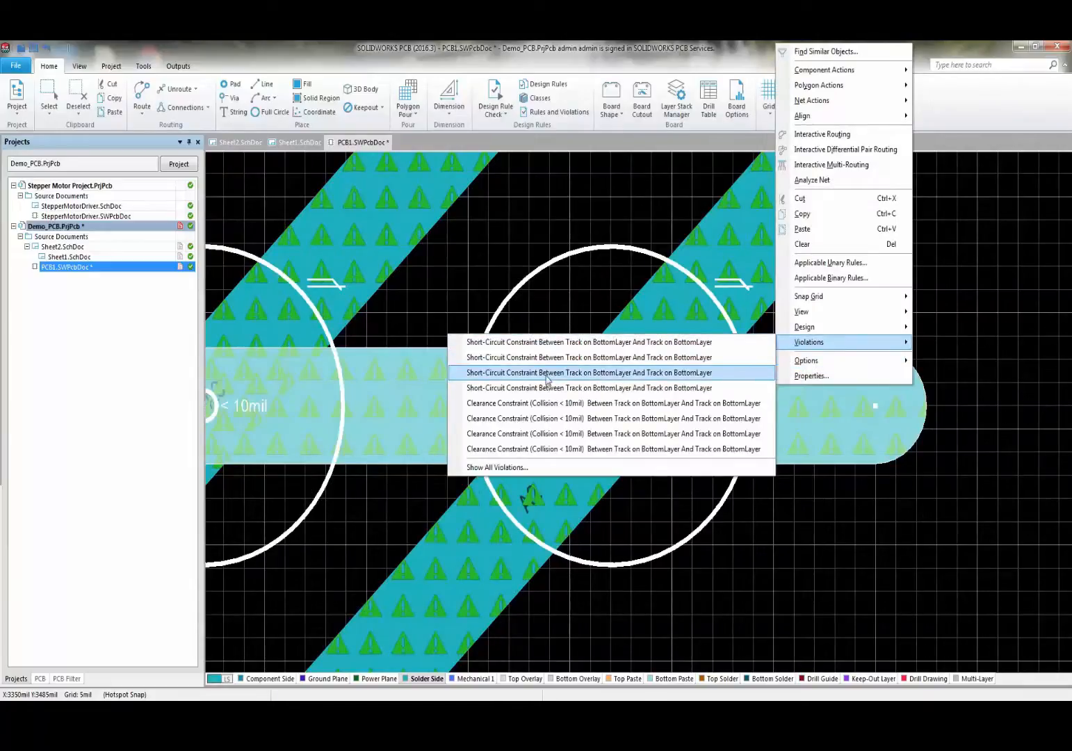
click(536, 449)
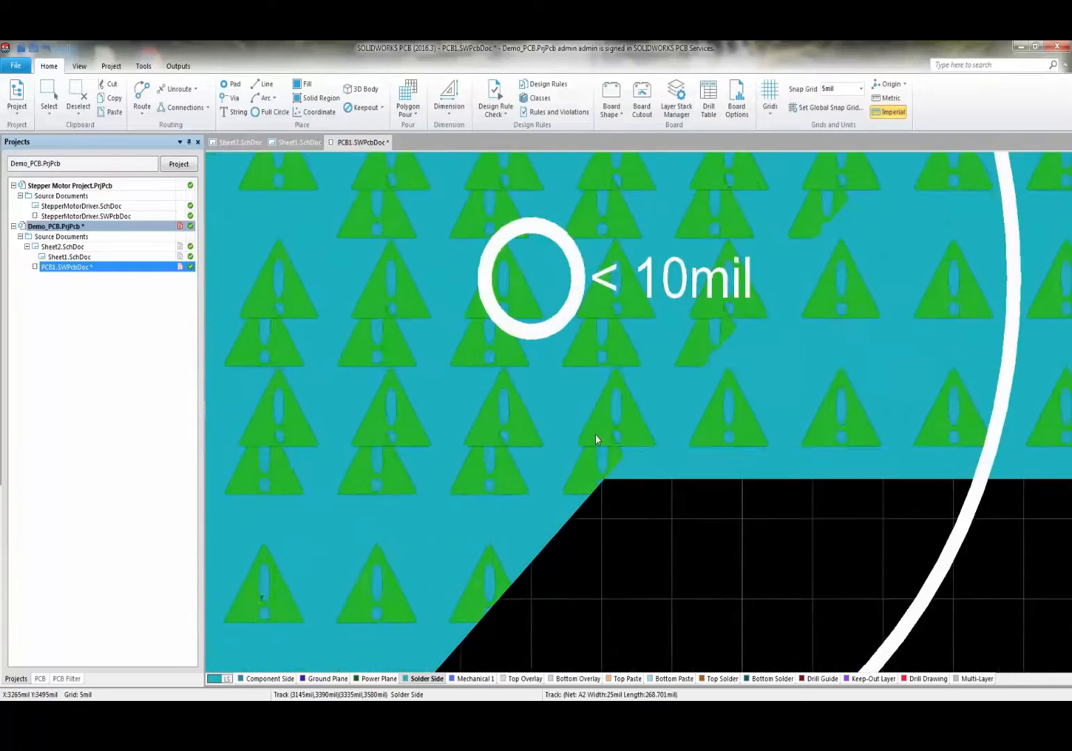
ctrl+scroll(596, 434, down, 5)
shift+scroll(626, 367, up, 5)
ctrl+scroll(626, 367, down, 3)
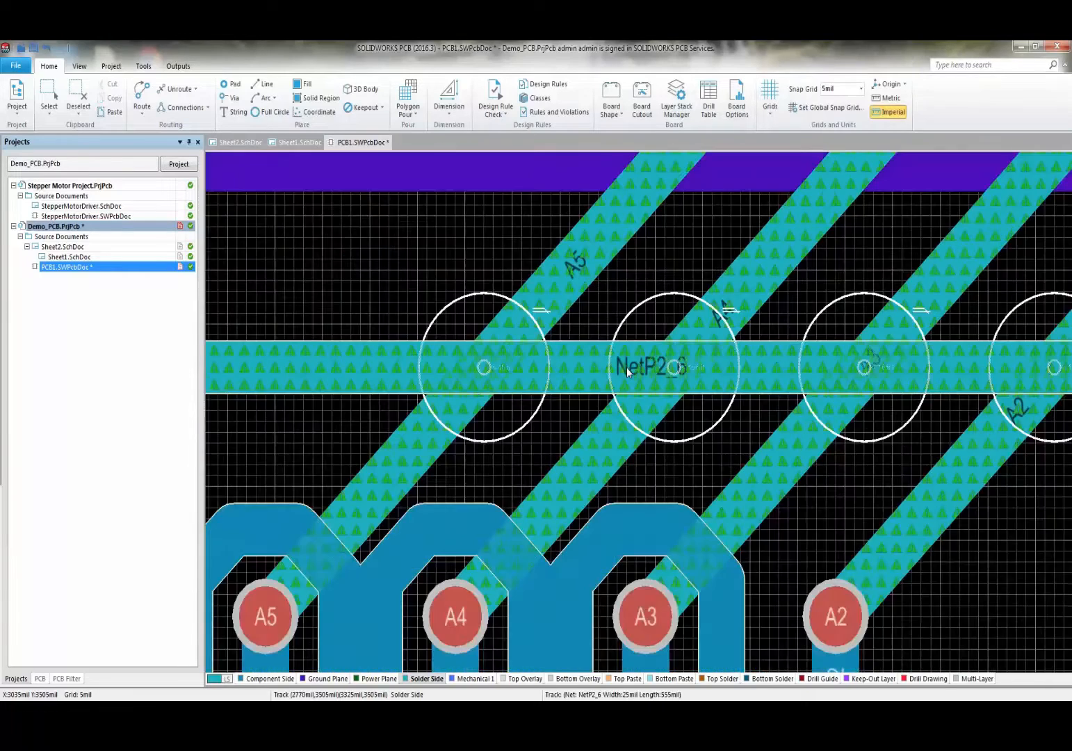
ctrl+scroll(691, 372, down, 5)
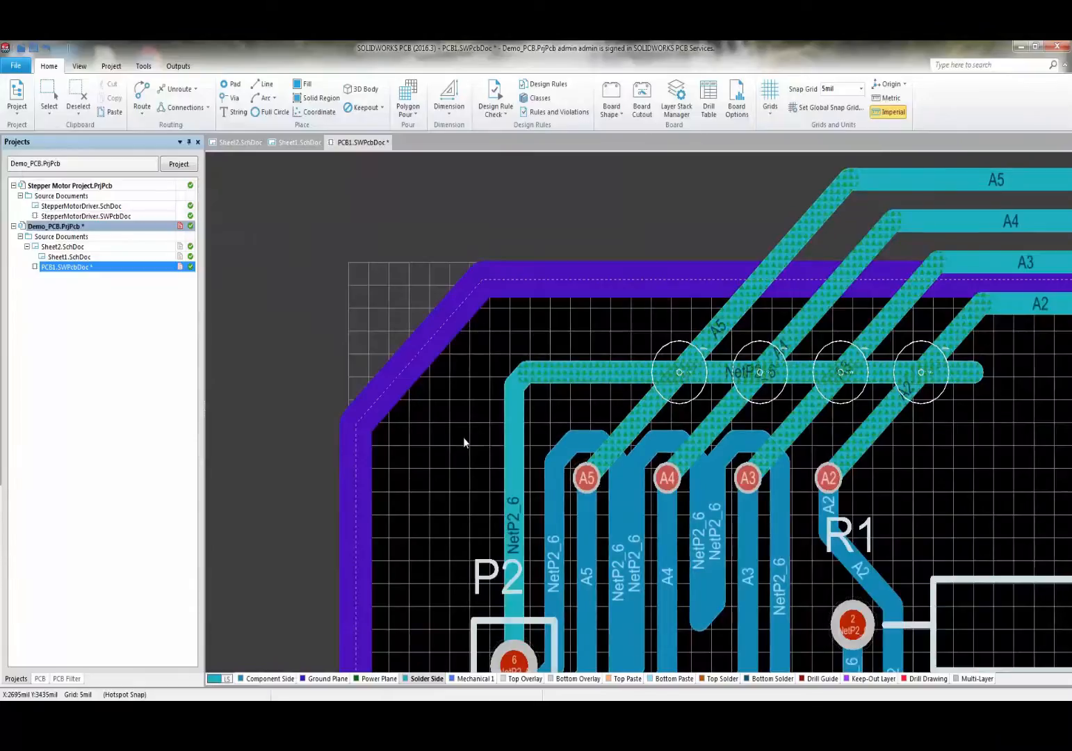
ctrl+scroll(463, 436, down, 2)
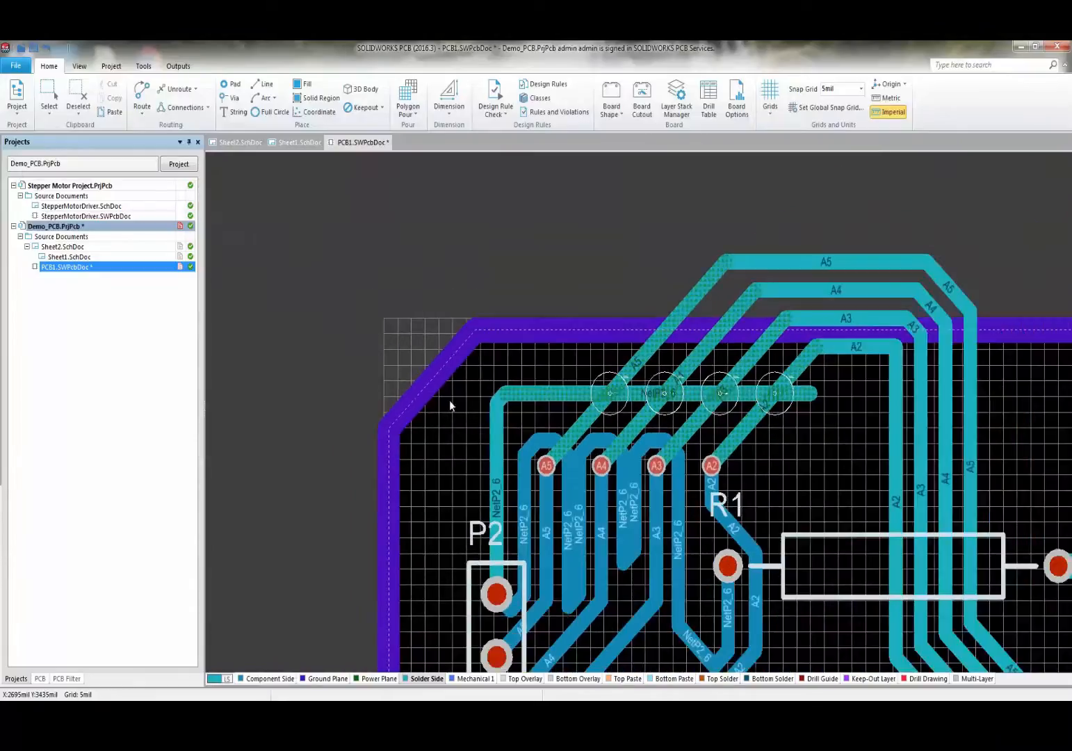
- Unroute the NetP2_6 track that crosses the A2–A5 traces
click(193, 86)
click(186, 132)
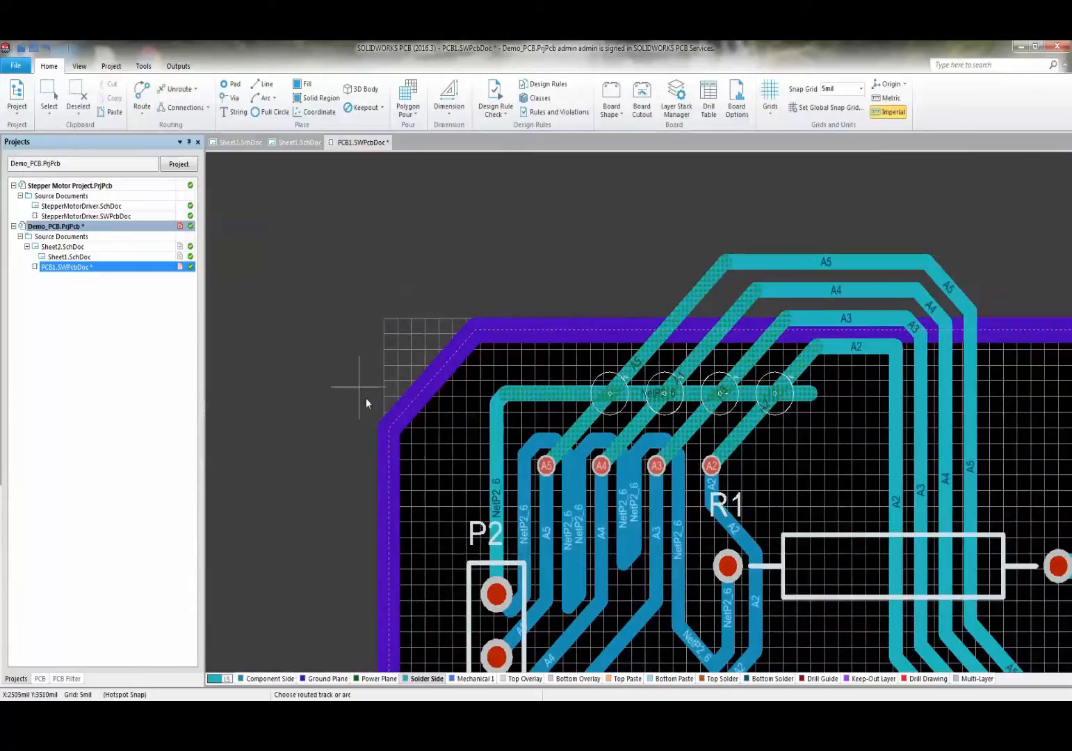
click(491, 445)
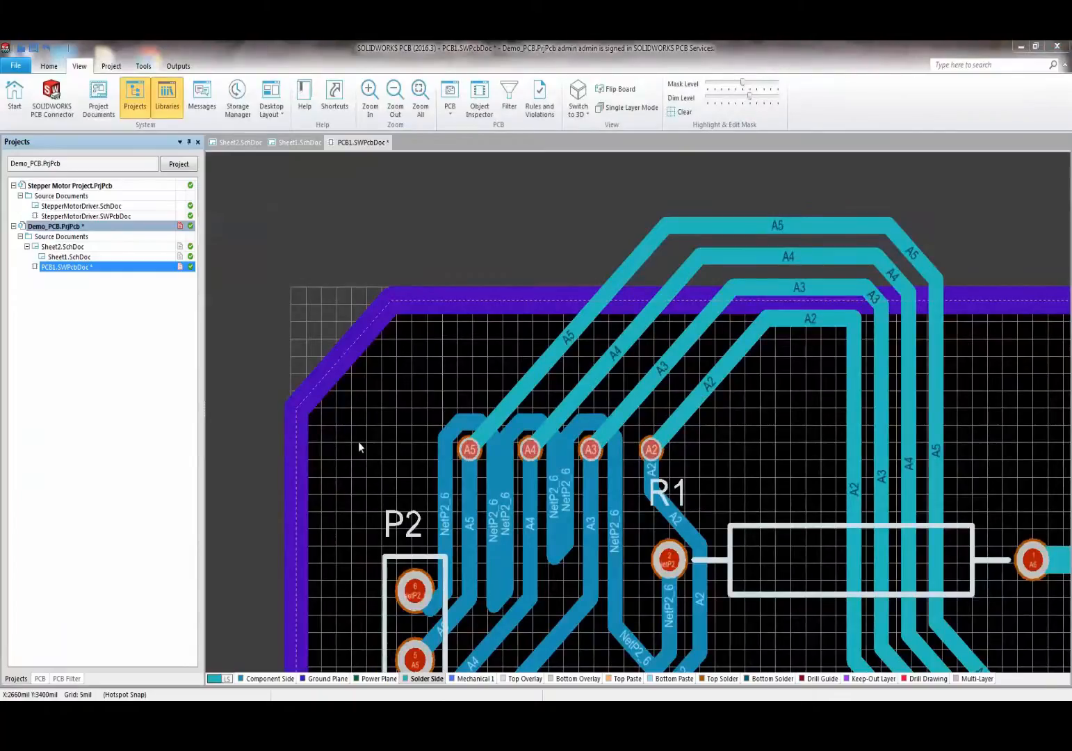
- Switch the board to 3D view and orbit it to inspect it
key(3)
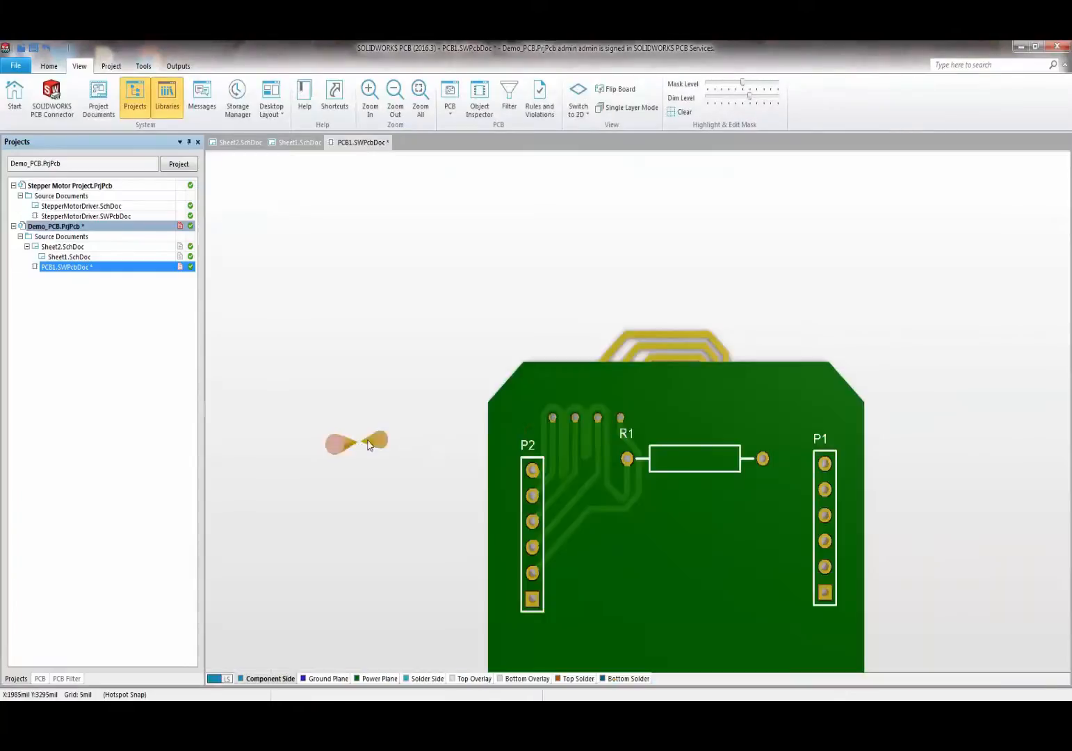
ctrl+scroll(558, 445, down, 3)
scroll(739, 537, down, 2)
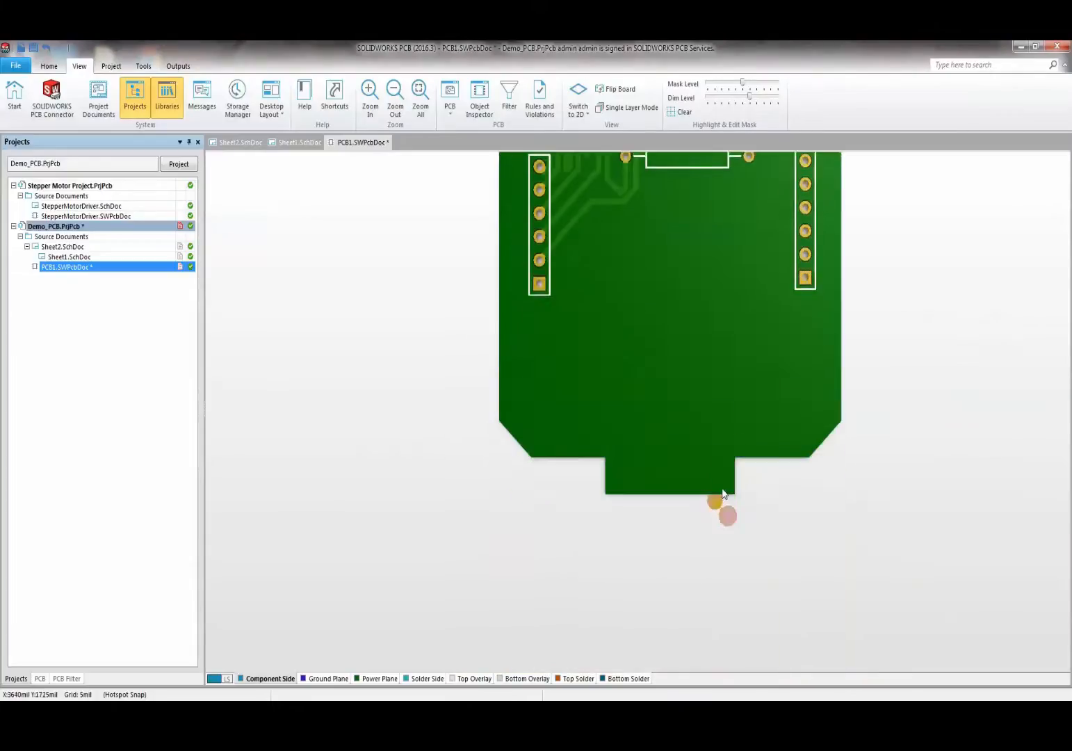
scroll(730, 445, up, 1)
key(shift)
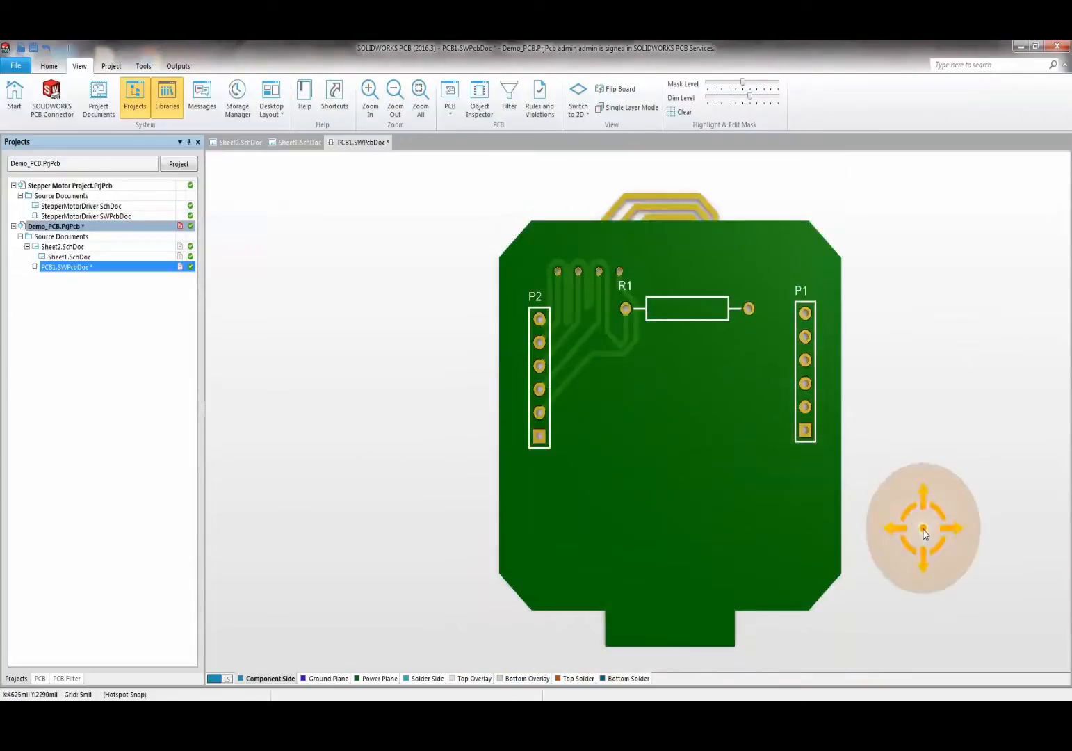
mouse_move(854, 434)
shift+right_down()
mouse_move(615, 467)
mouse_move(431, 693)
mouse_move(658, 629)
mouse_move(776, 308)
mouse_move(941, 522)
mouse_move(869, 450)
shift+right_up()
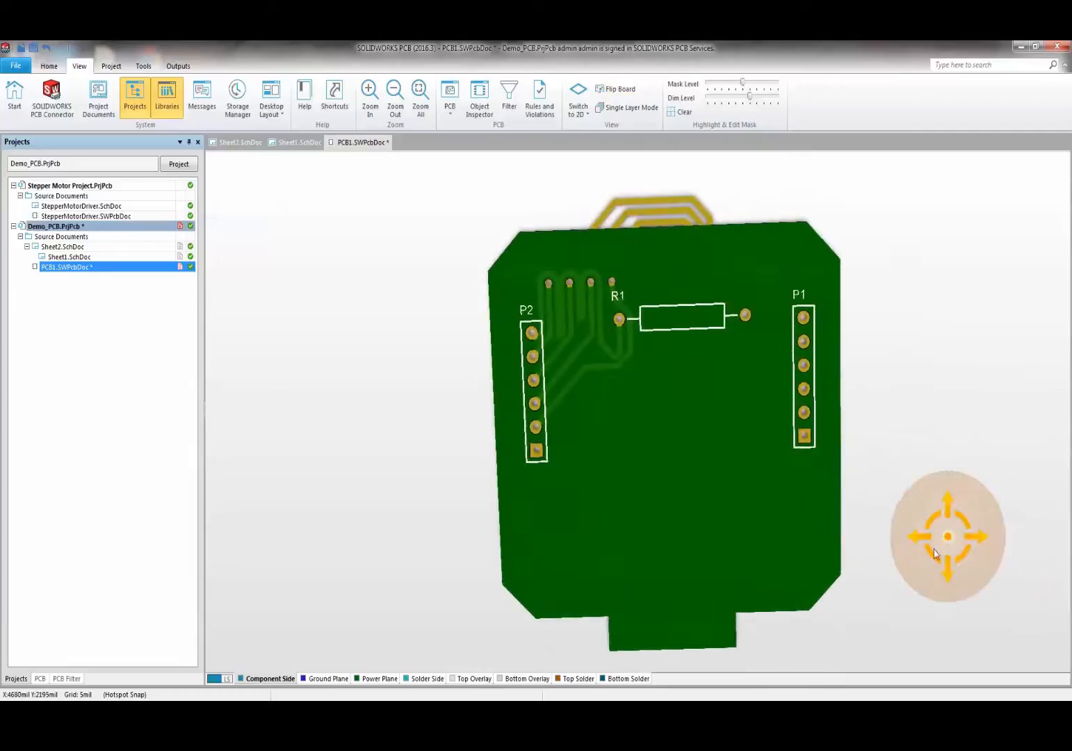
mouse_move(959, 561)
shift+right_down()
mouse_move(921, 584)
mouse_move(790, 551)
mouse_move(948, 541)
mouse_move(998, 561)
mouse_move(967, 589)
mouse_move(974, 574)
mouse_move(964, 568)
shift+right_up()
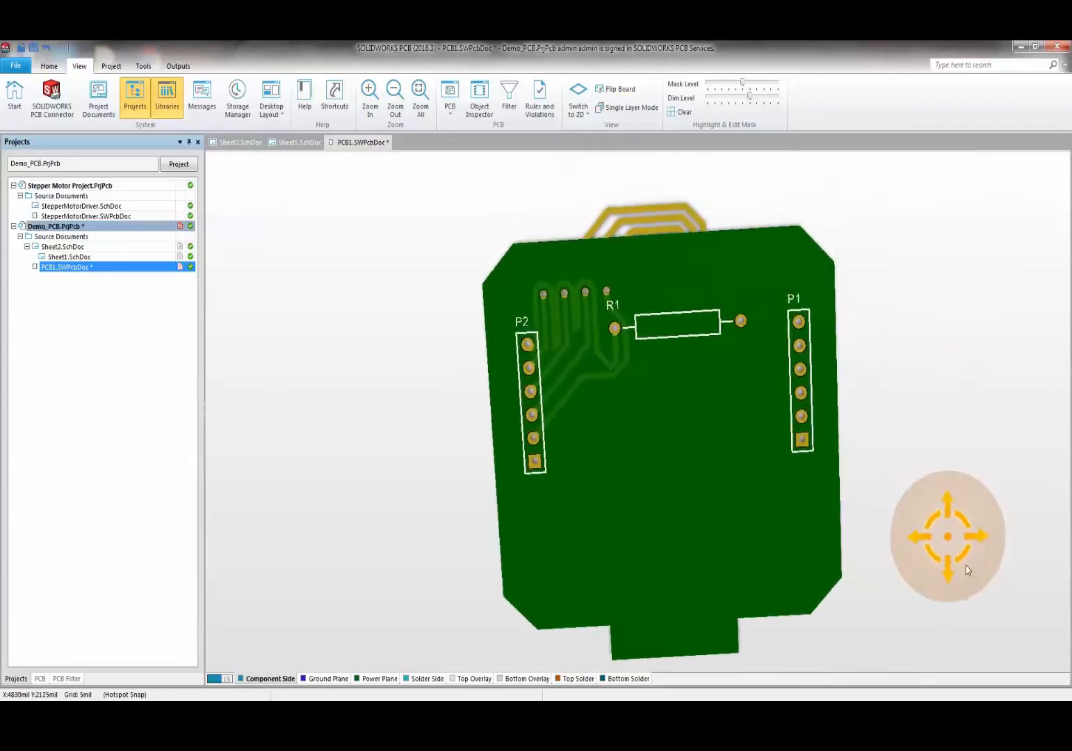
ctrl+scroll(587, 461, up, 3)
ctrl+scroll(586, 461, down, 3)
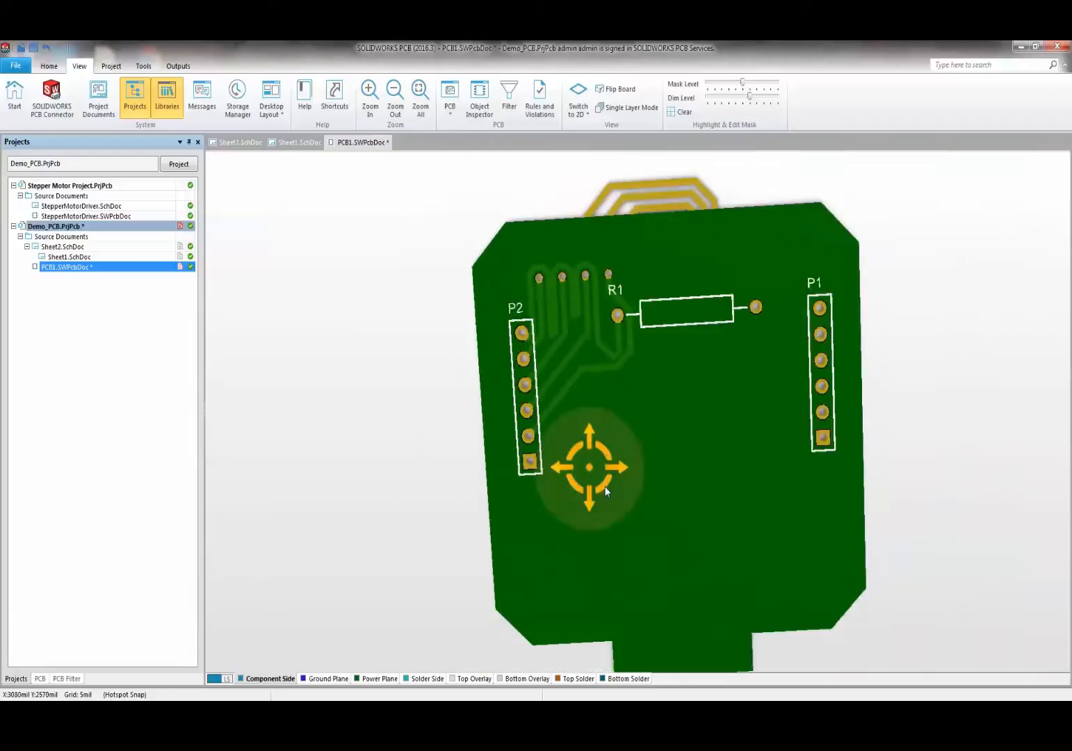
shift+right_drag(667, 554, 599, 494)
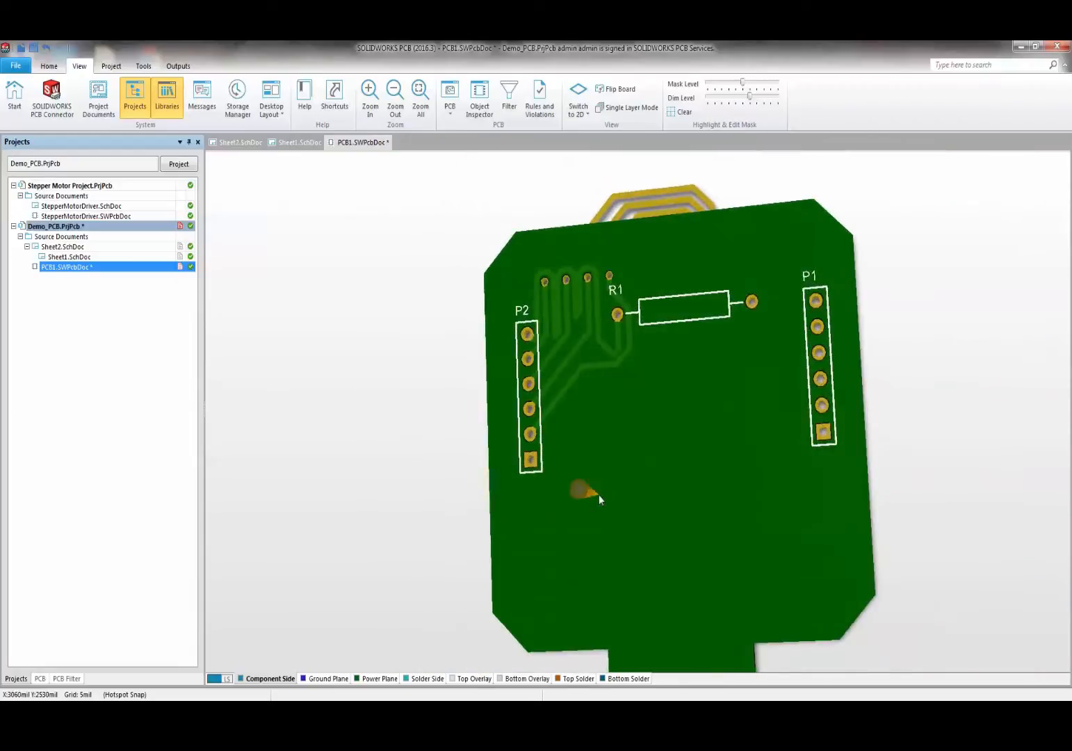
- Reset the board to a face-on view, flip it, and open View Configurations
key(0)
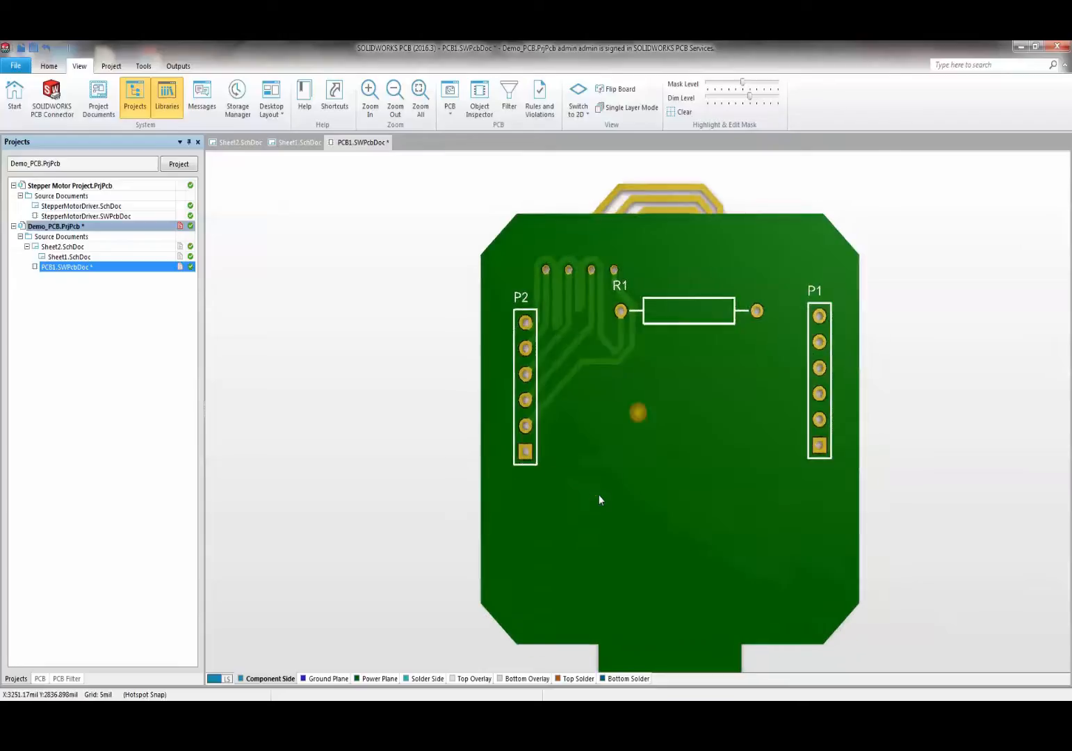
key(9)
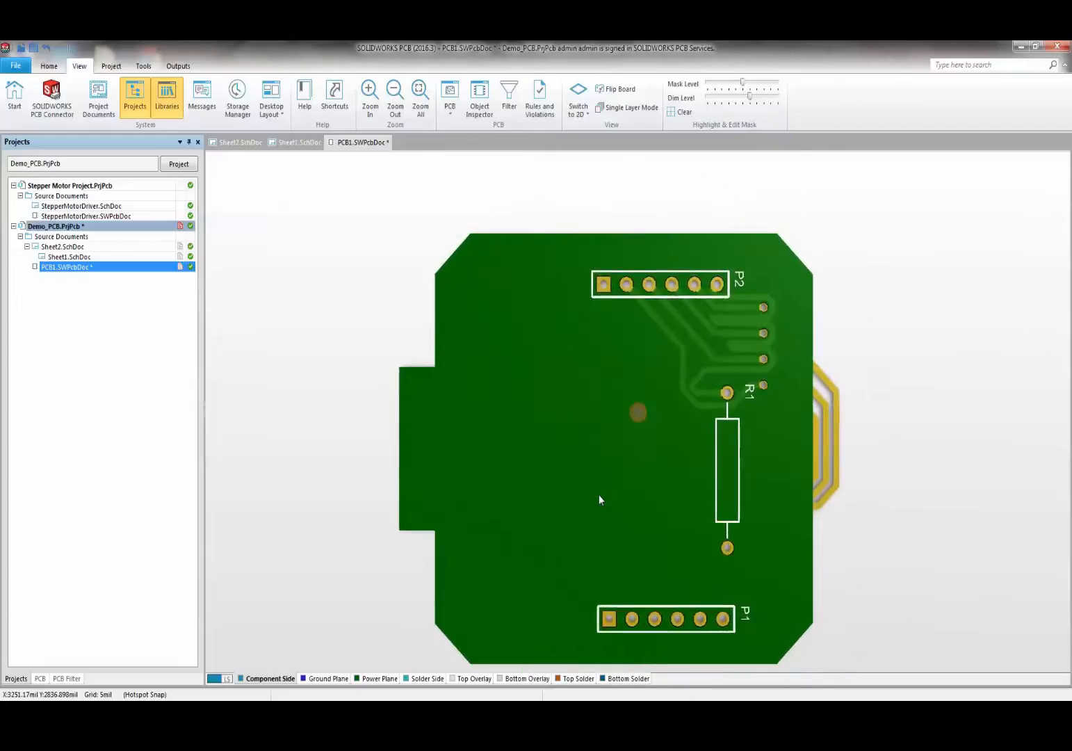
key(0)
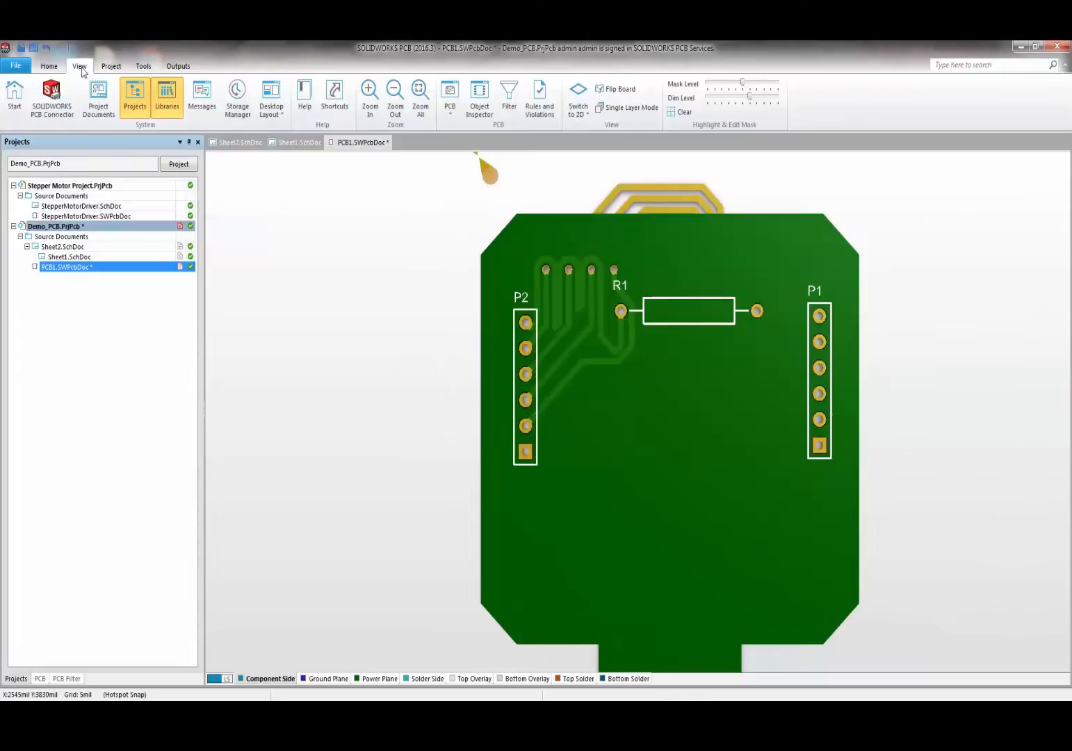
click(615, 89)
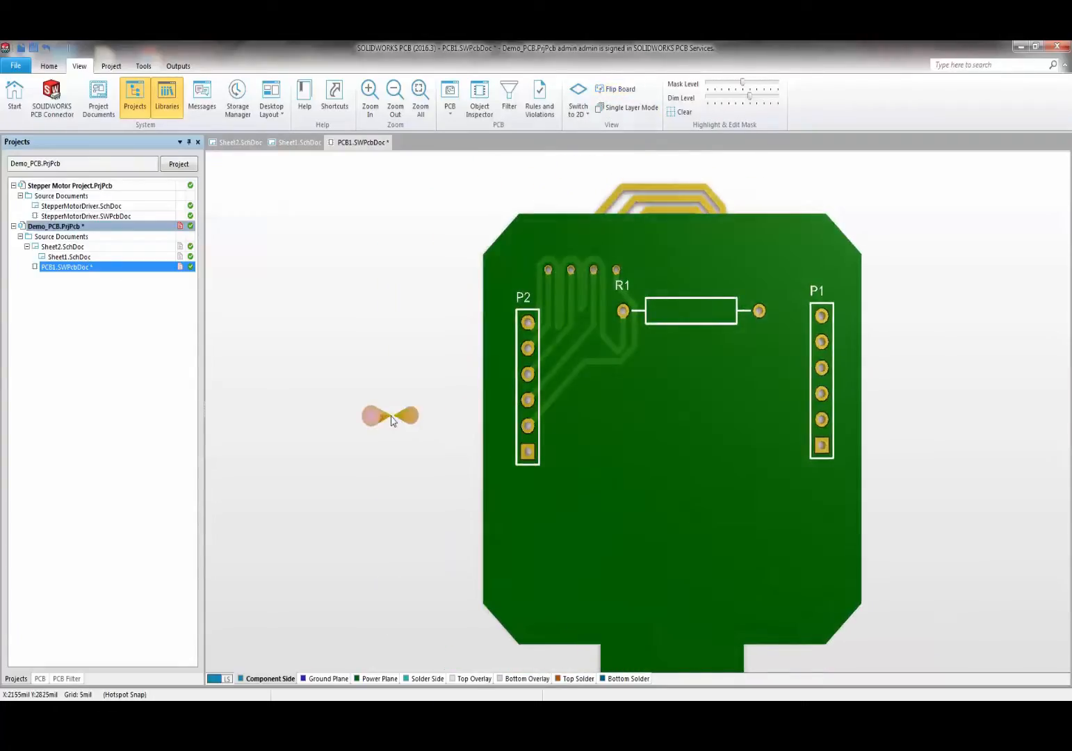
key(l)
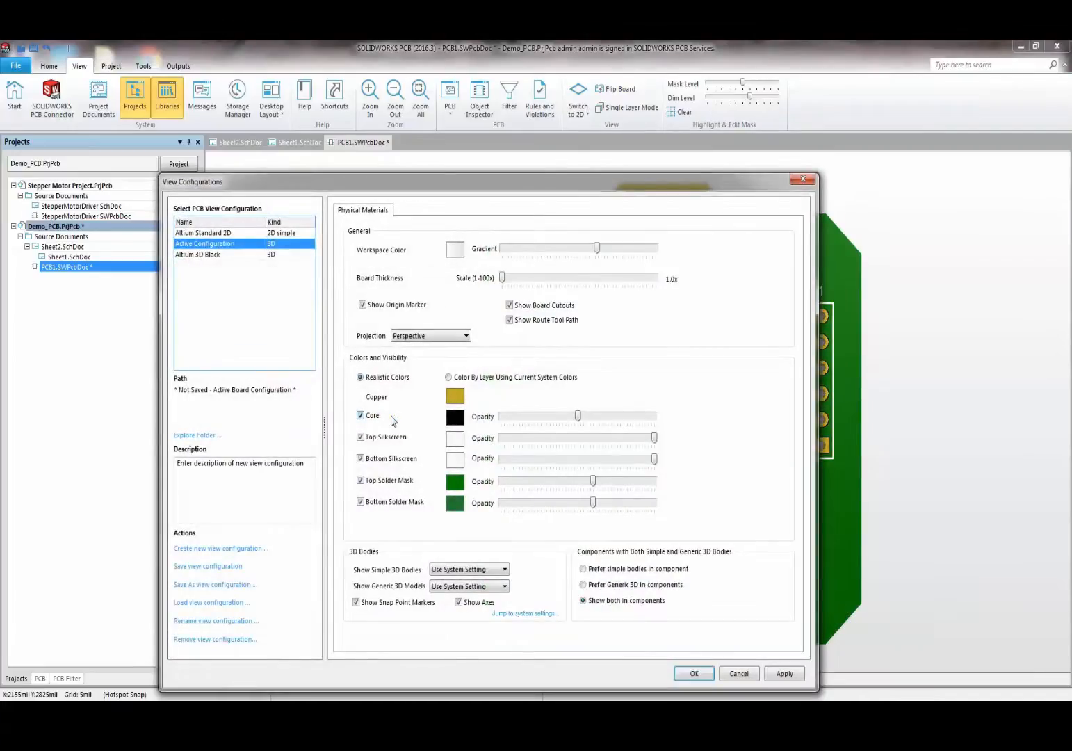
- Change the Top Solder Mask colour to blue and apply it to the 3D board
click(456, 488)
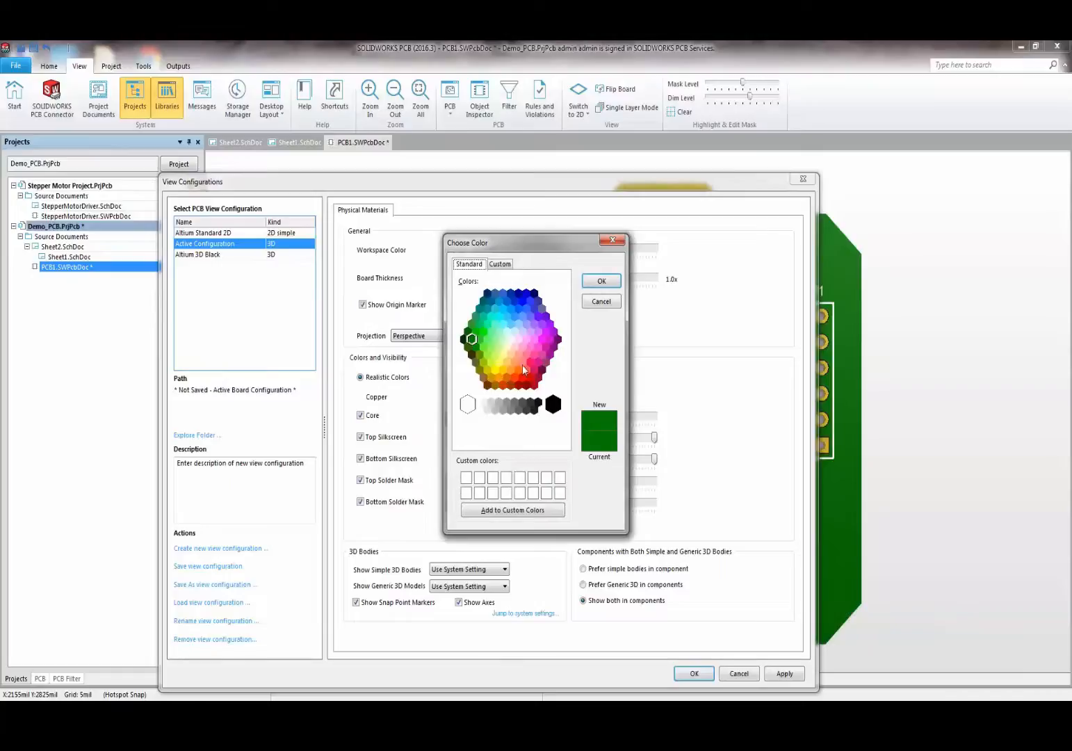
click(524, 310)
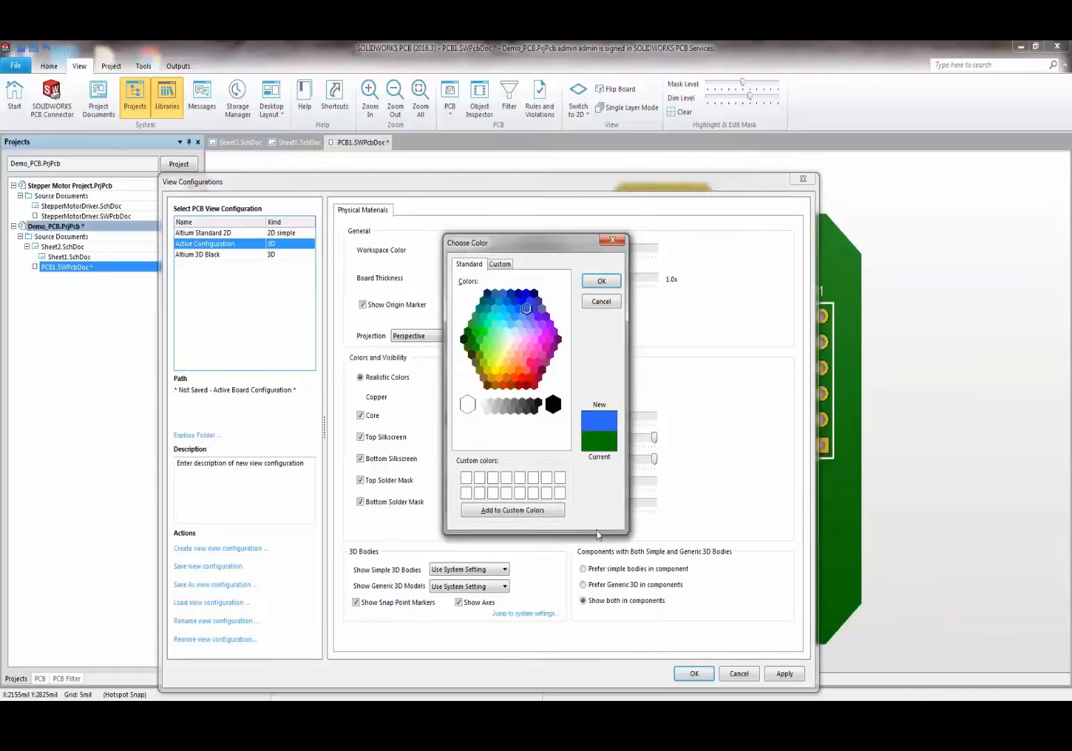
click(602, 283)
click(784, 674)
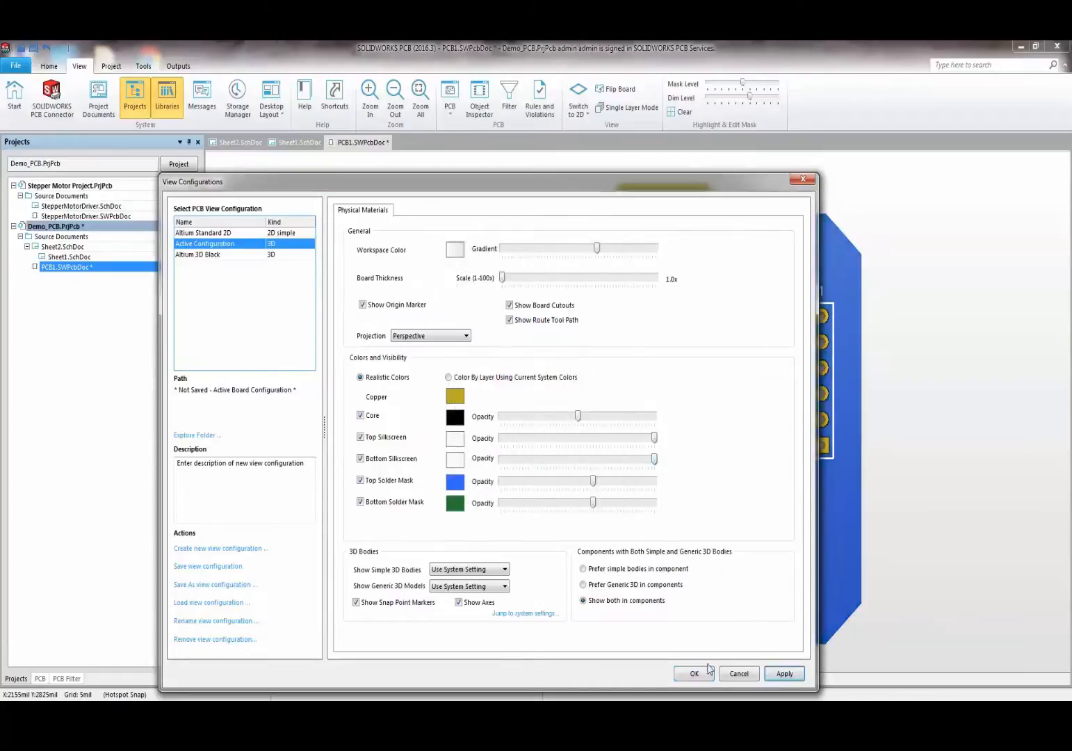
click(694, 674)
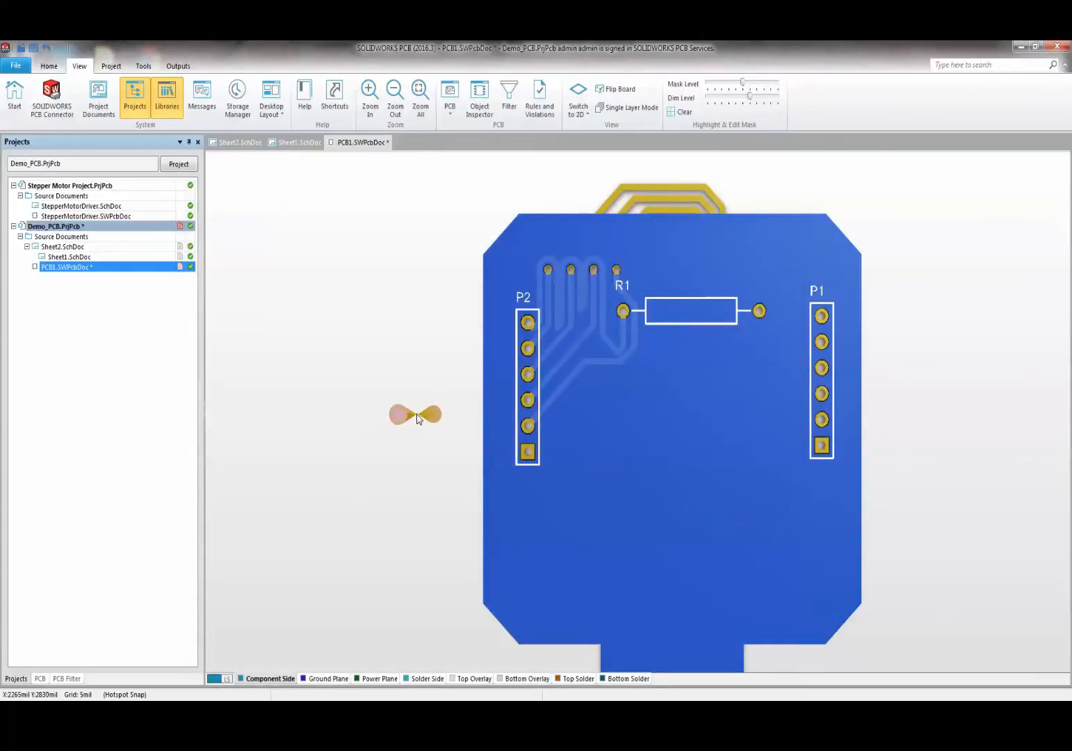
- Switch the board from 3D back to the 2D layout view
key(2)
ctrl+scroll(568, 421, down, 6)
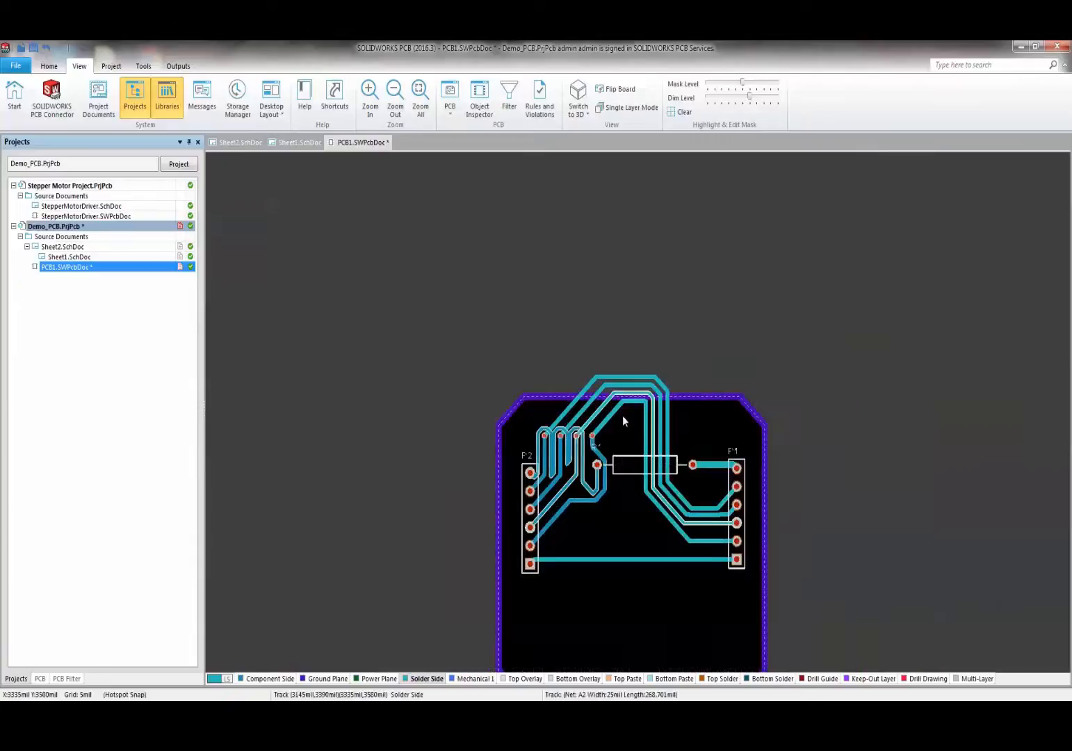
scroll(606, 416, down, 3)
ctrl+scroll(606, 416, up, 5)
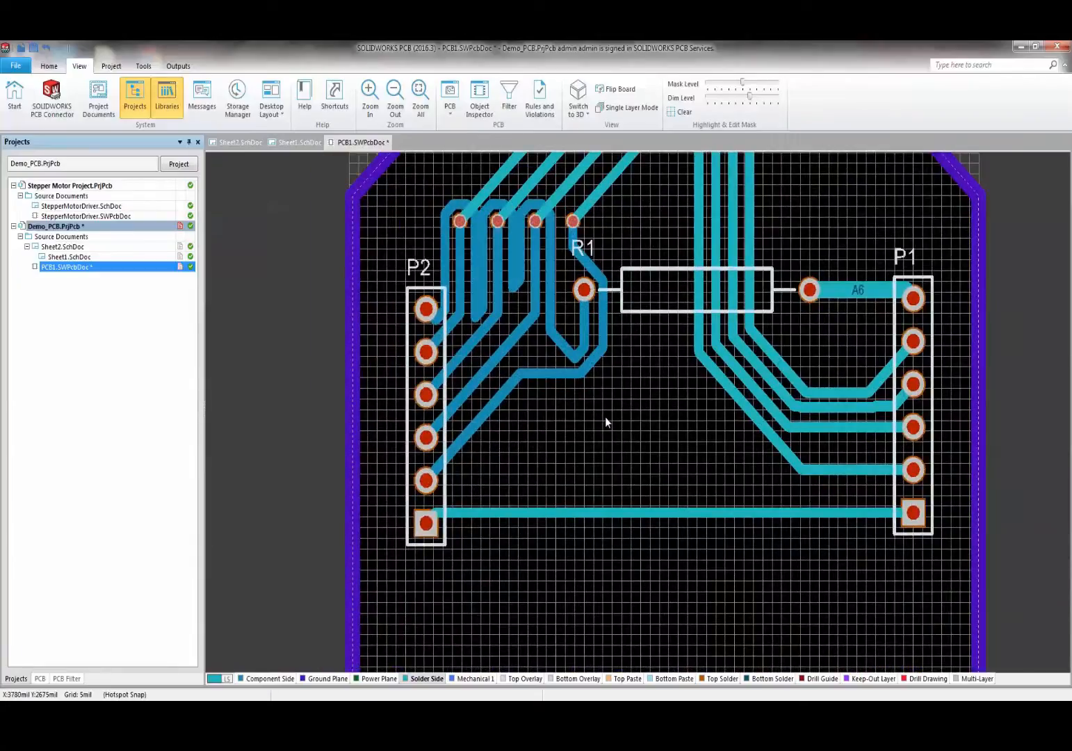
- Review the Component Side layer colour in the 2D View Configurations without changes
key(l)
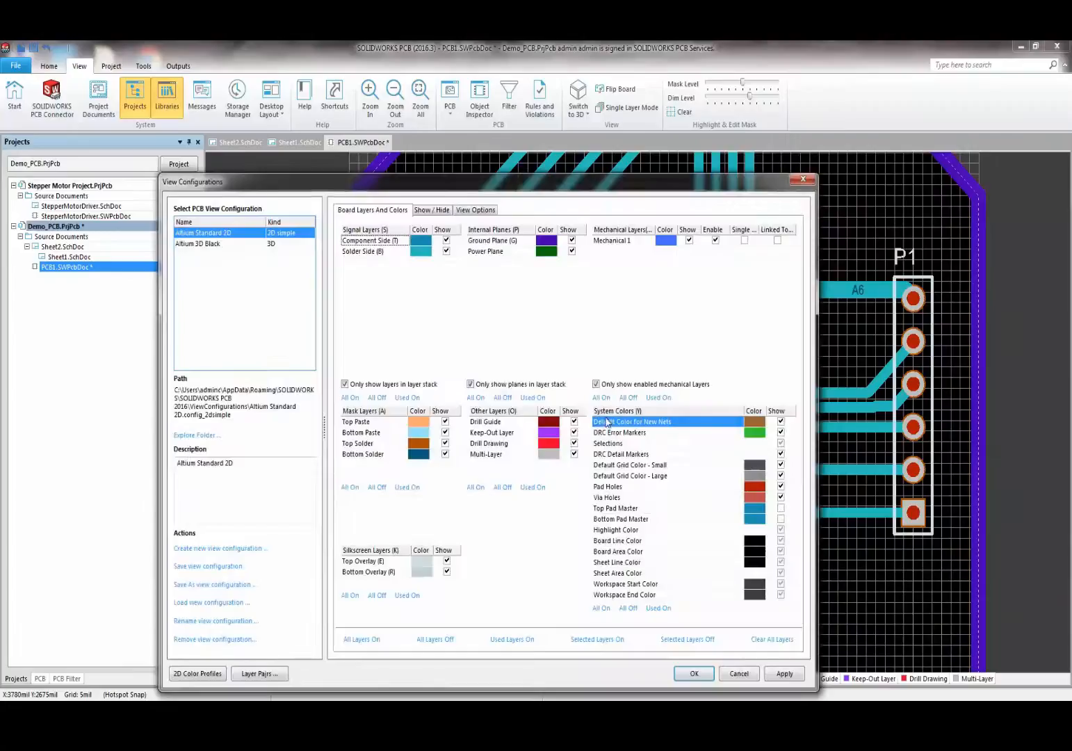
drag(370, 184, 390, 171)
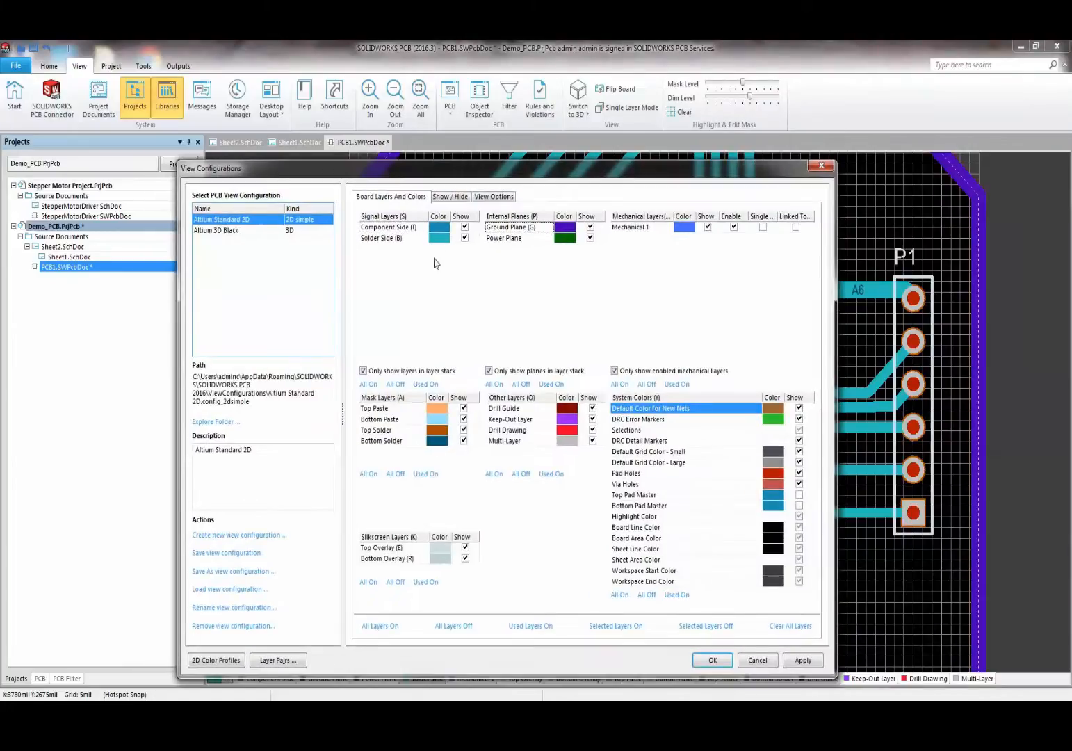
double_click(427, 230)
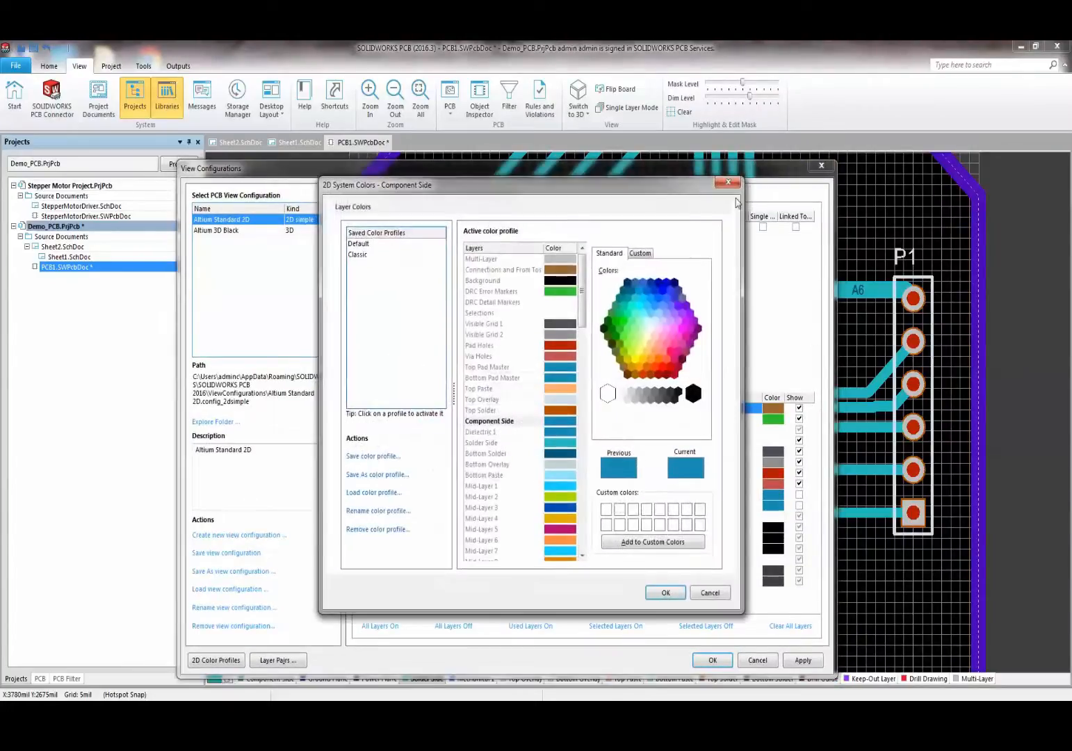
click(728, 182)
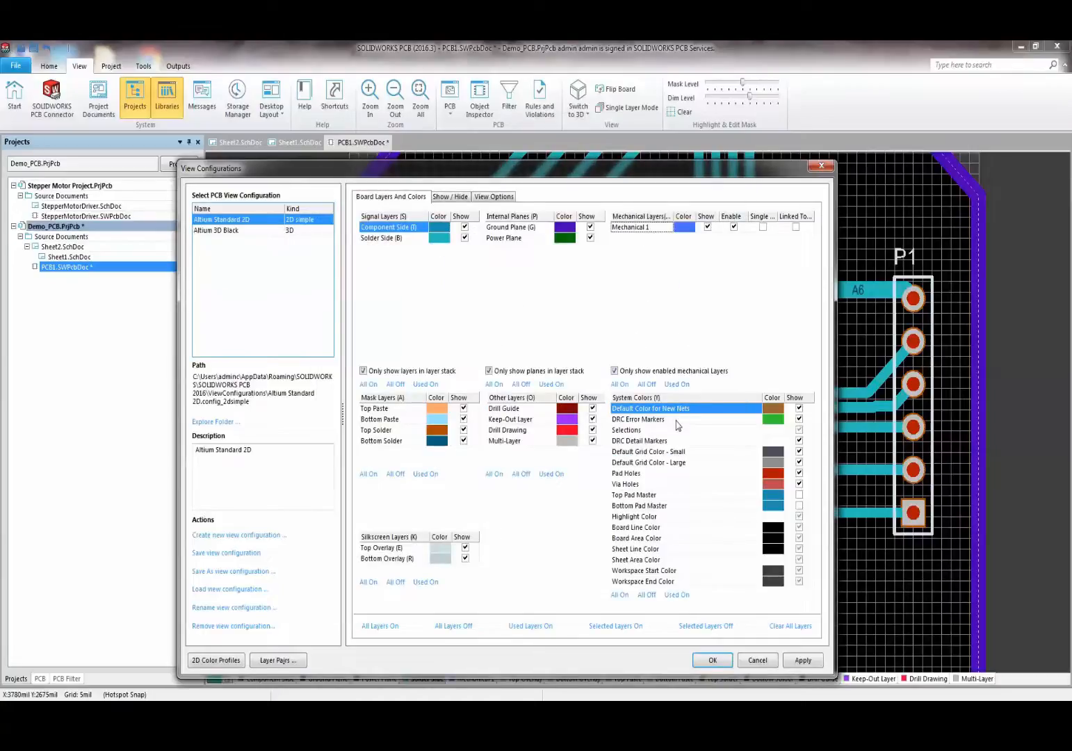
click(520, 324)
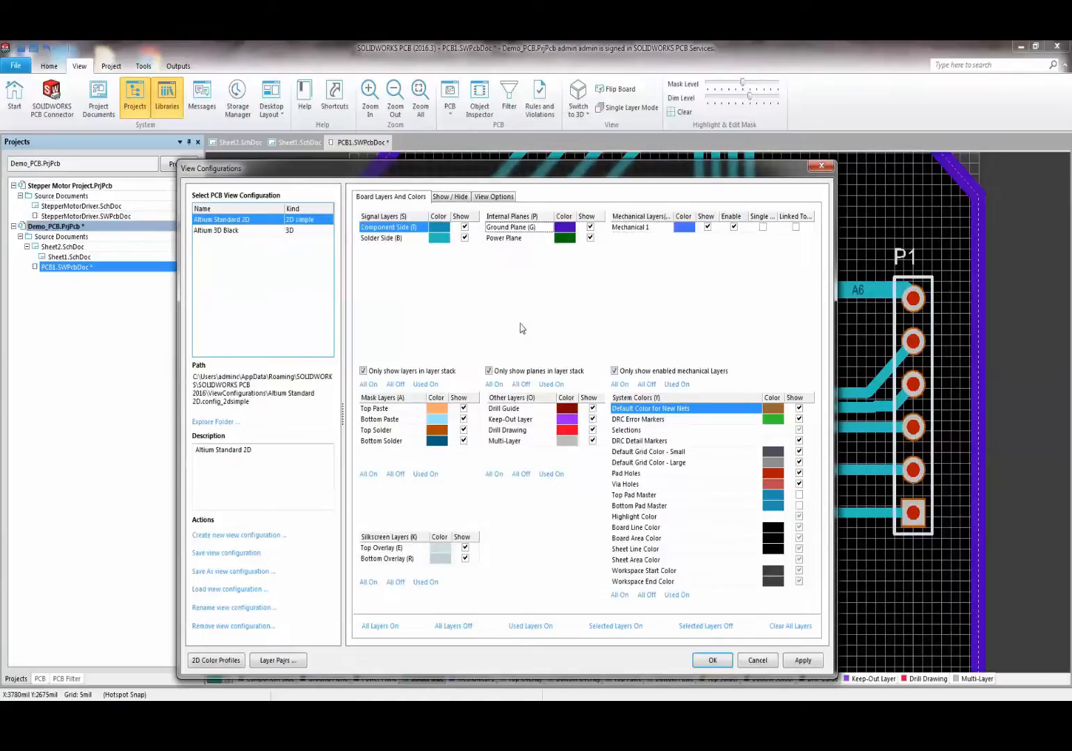
click(713, 660)
ctrl+scroll(575, 574, down, 1)
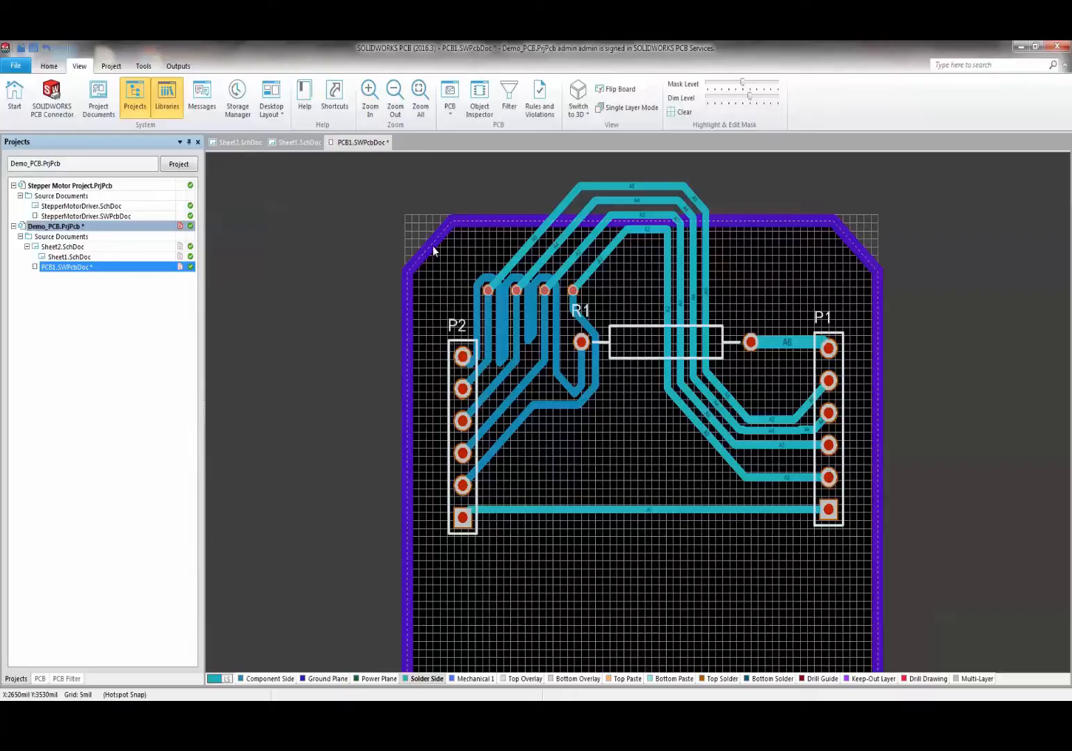
- Split the workspace vertically to show the schematic and PCB side by side
right_click(436, 144)
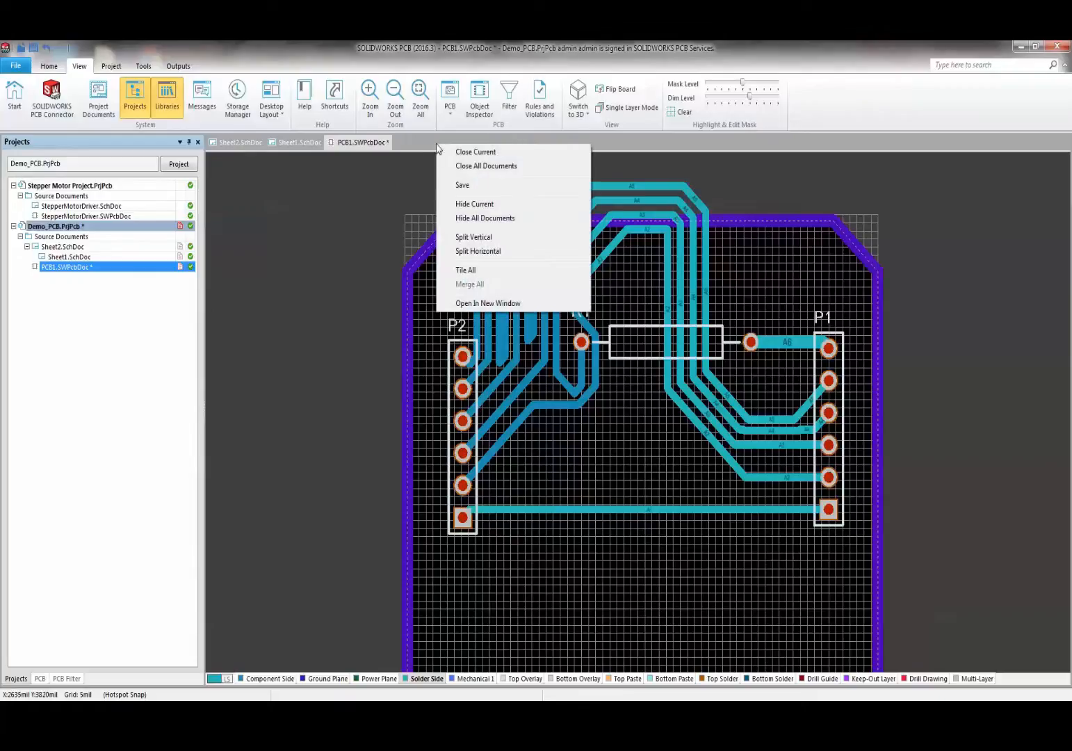
click(464, 237)
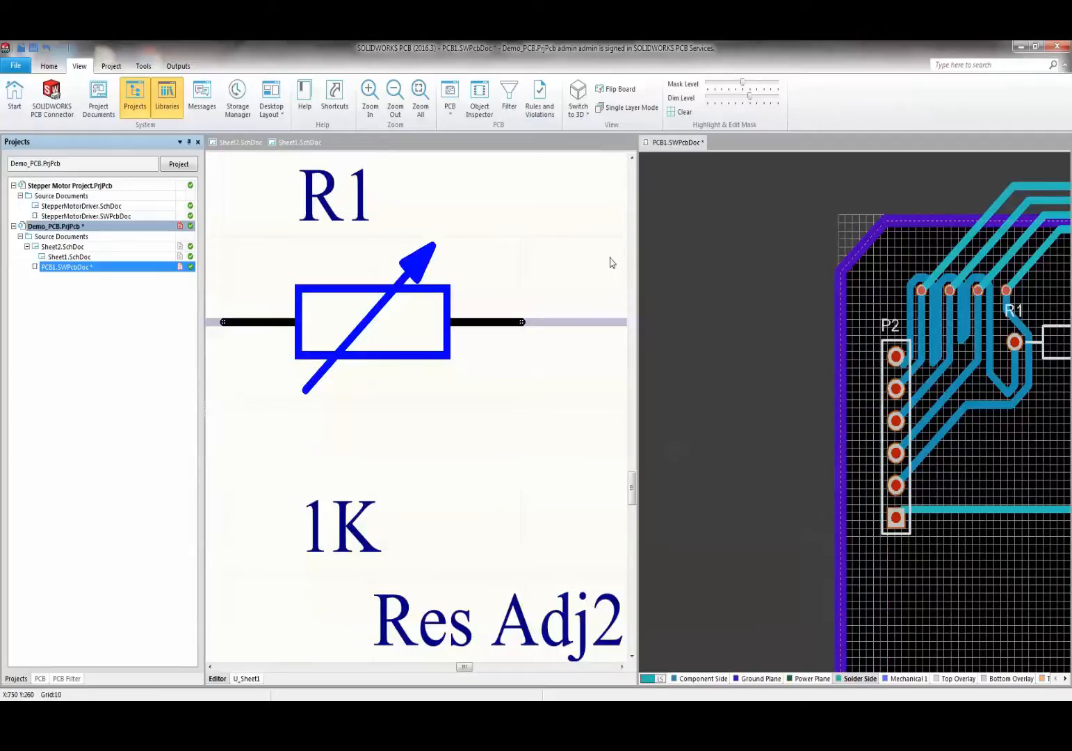
click(538, 264)
ctrl+scroll(531, 267, down, 3)
ctrl+scroll(491, 337, down, 6)
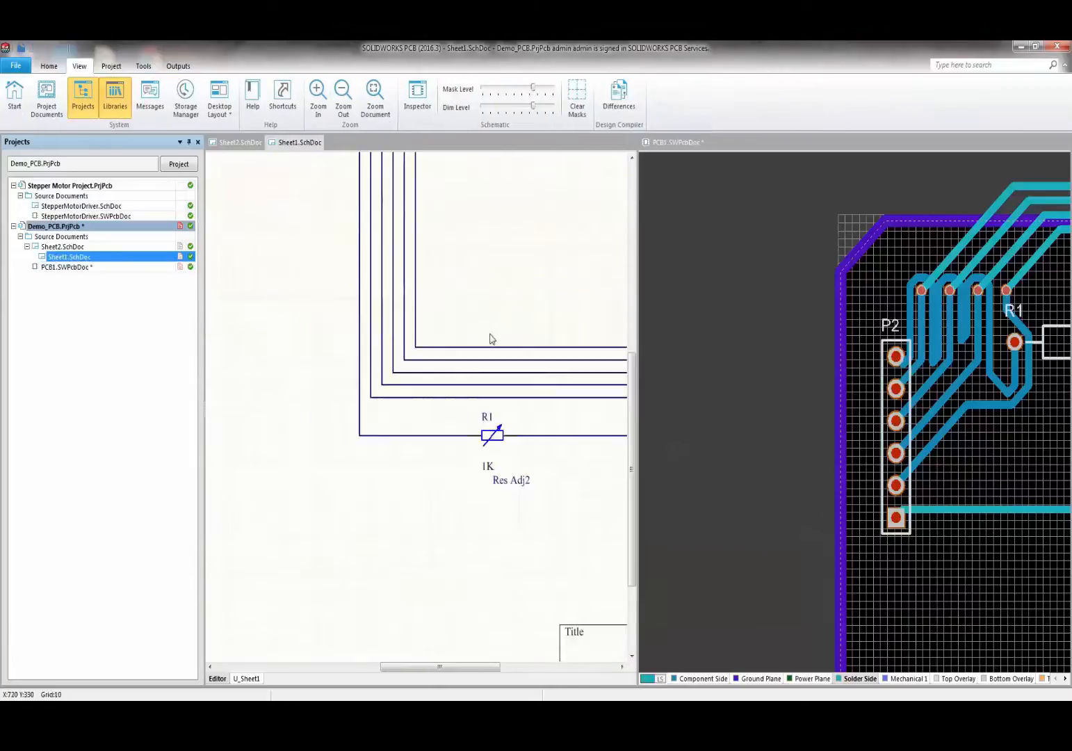
click(754, 398)
shift+scroll(762, 389, down, 7)
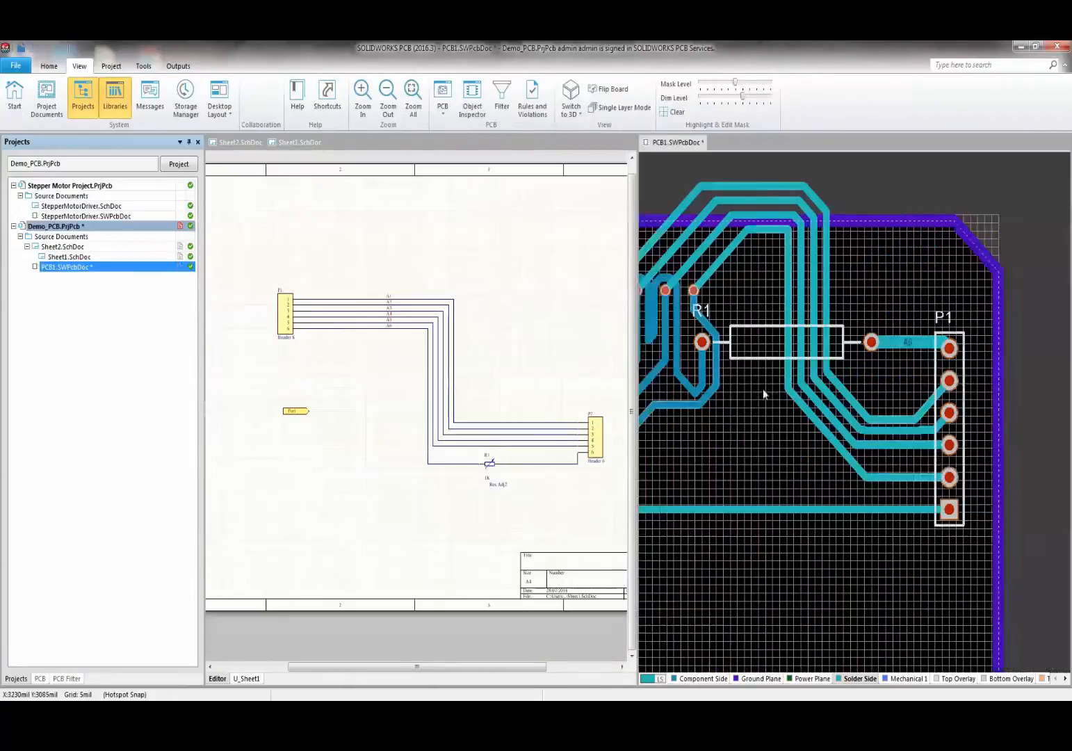
shift+scroll(763, 389, up, 4)
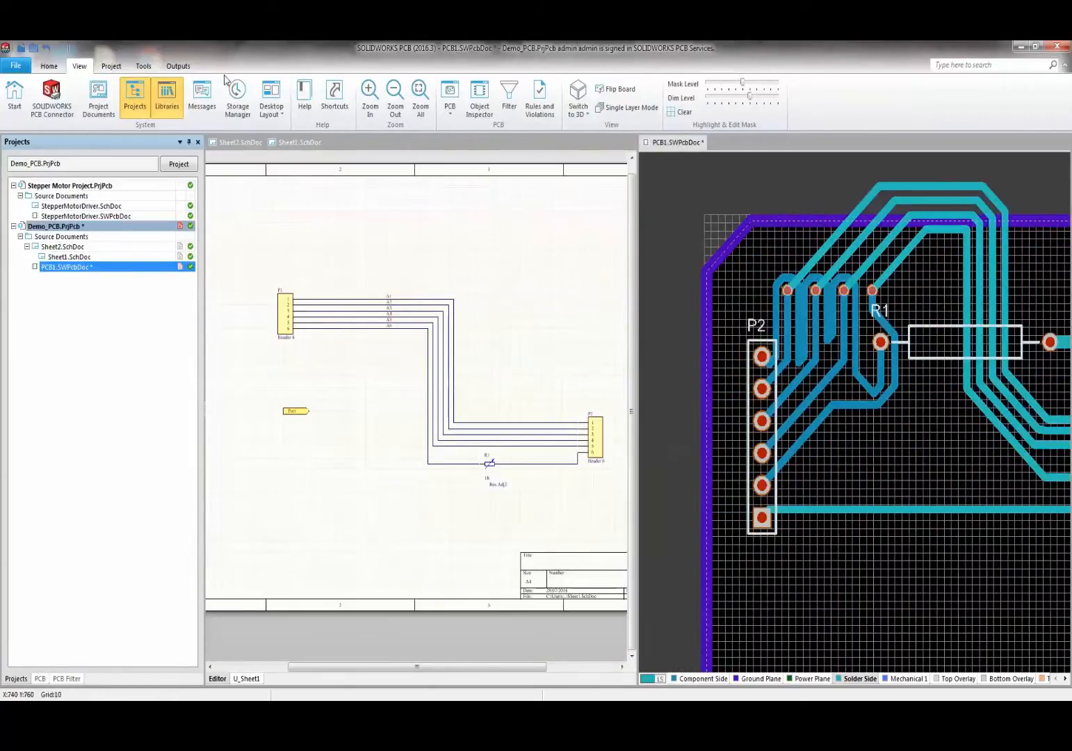
- Cross-probe connector P2 from the PCB to the schematic, then clear the dimming
click(143, 66)
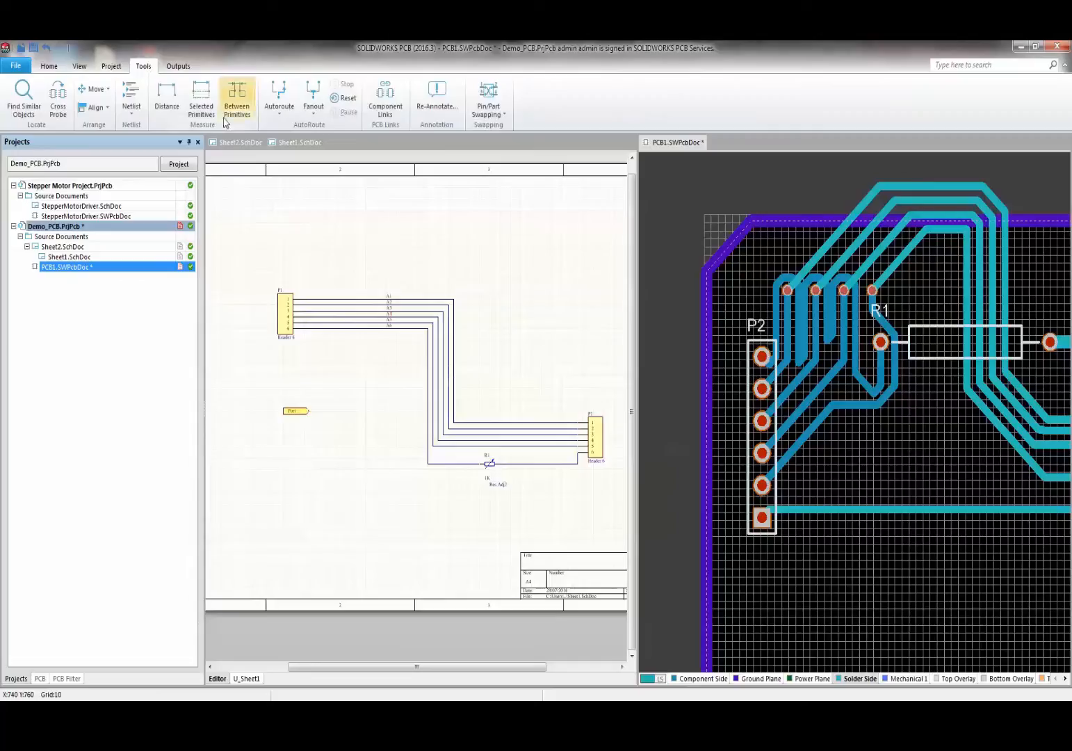
click(58, 98)
click(760, 411)
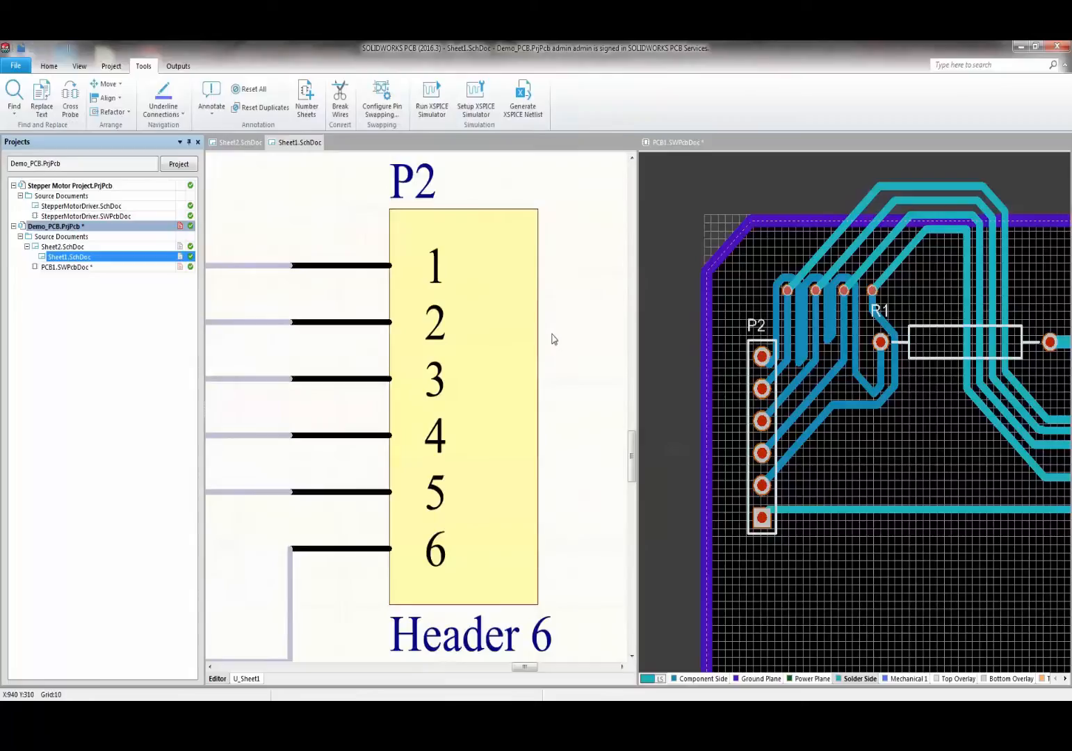
click(553, 339)
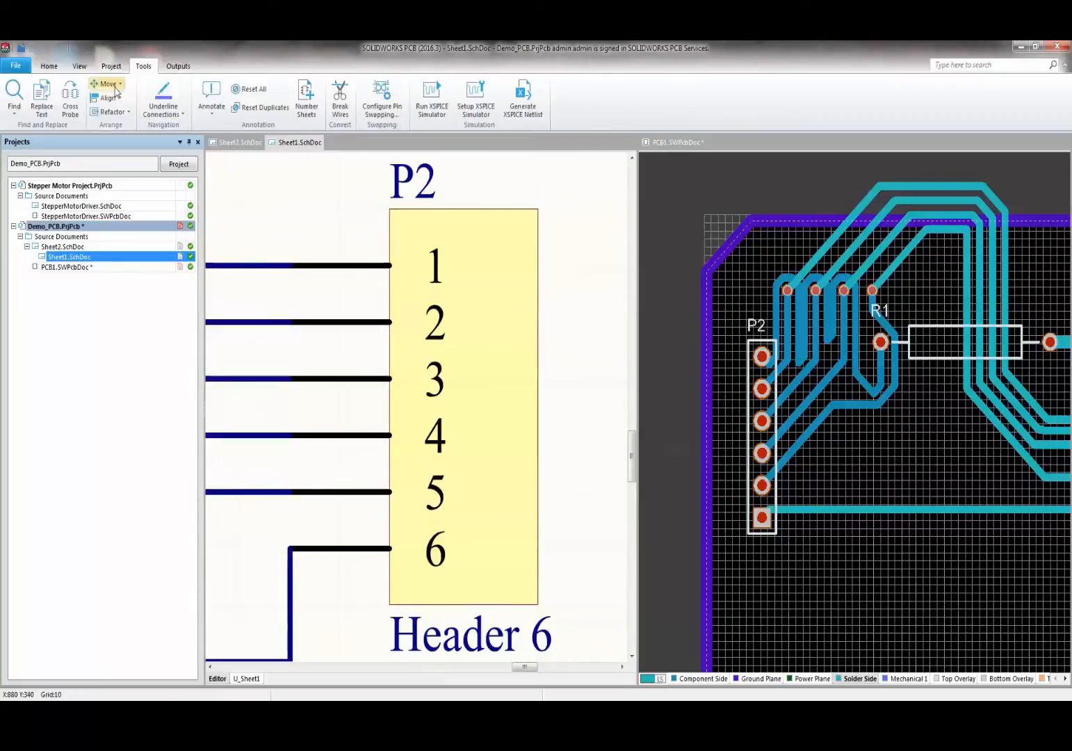
- Cross-probe P2 pin 1 and resistor R1 from the schematic onto the PCB
click(83, 101)
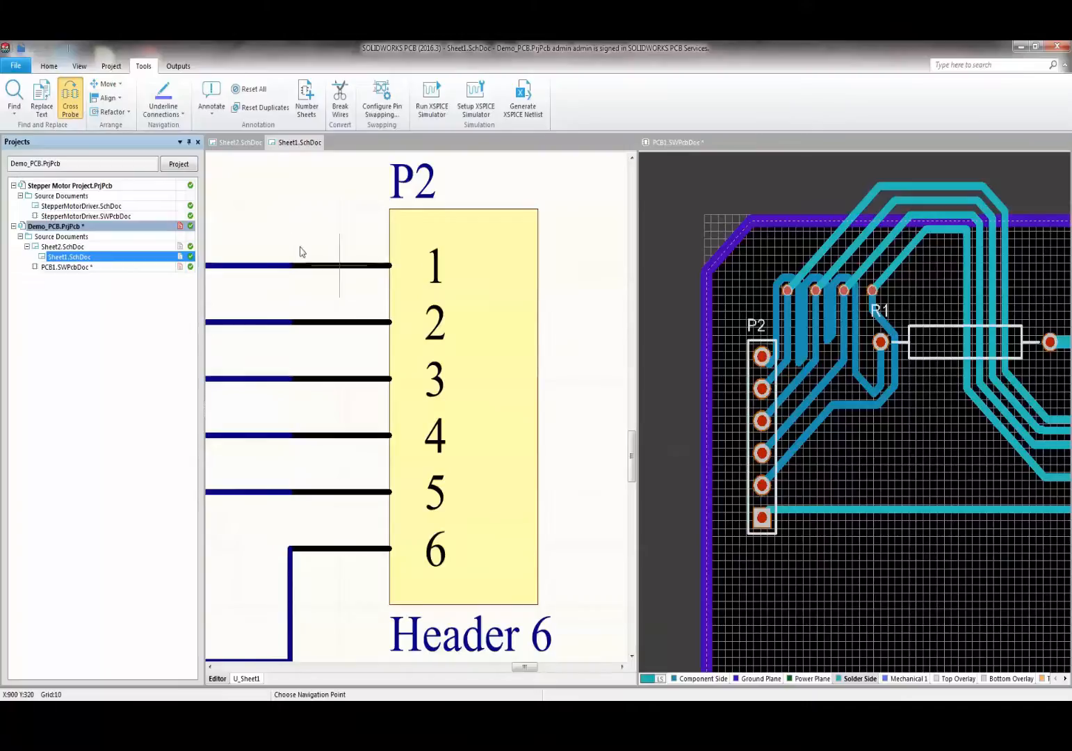
click(373, 258)
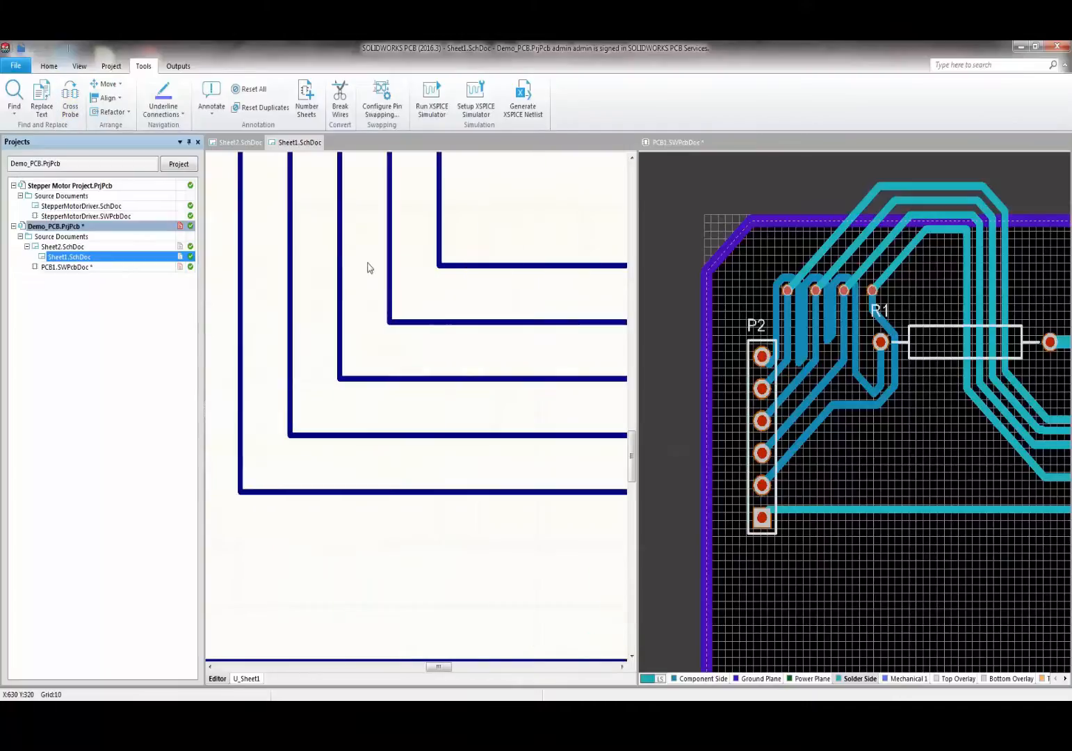
click(70, 97)
click(301, 420)
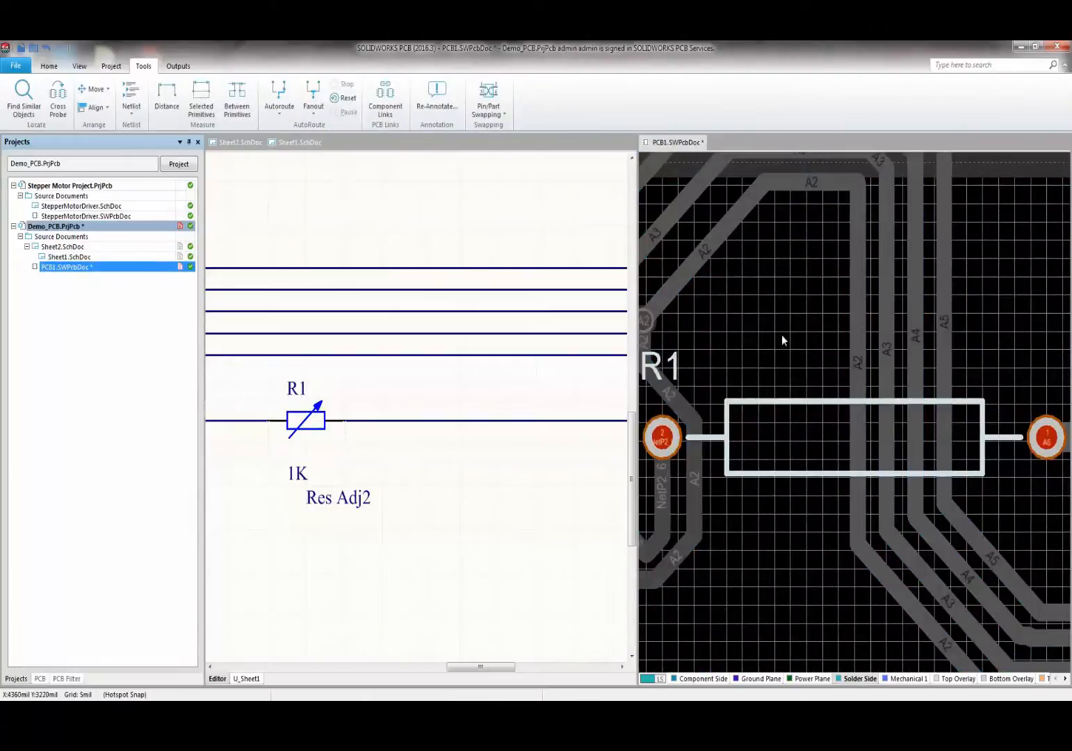
ctrl+scroll(782, 335, down, 3)
click(787, 548)
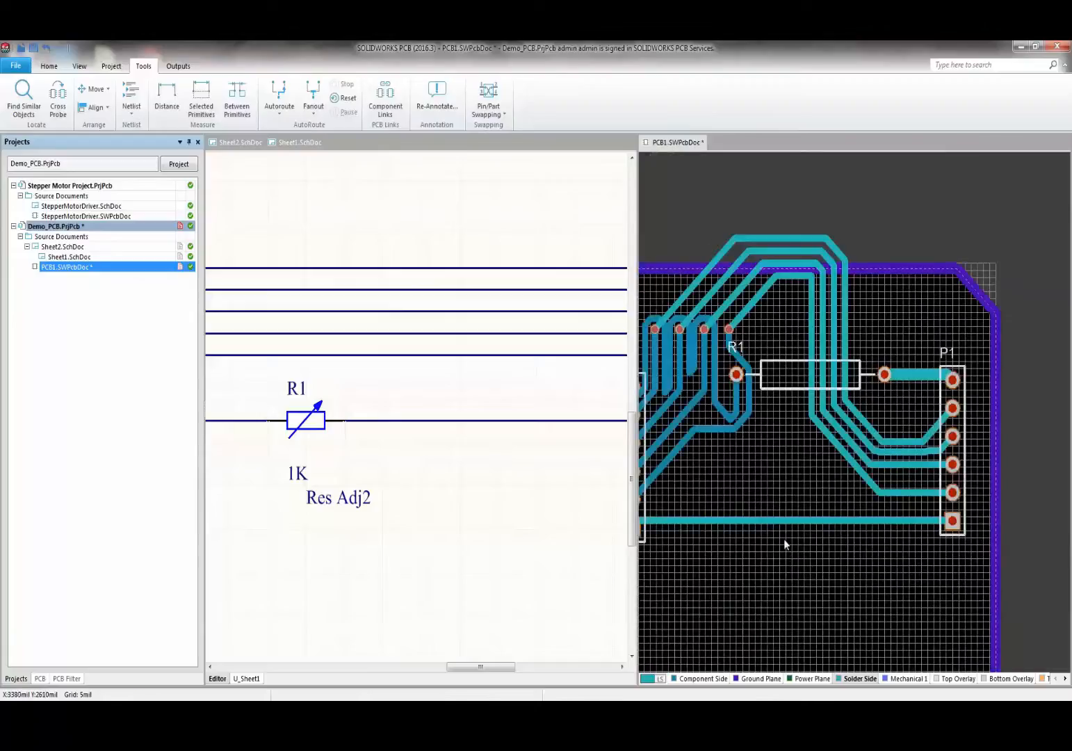
shift+scroll(778, 527, left, 3)
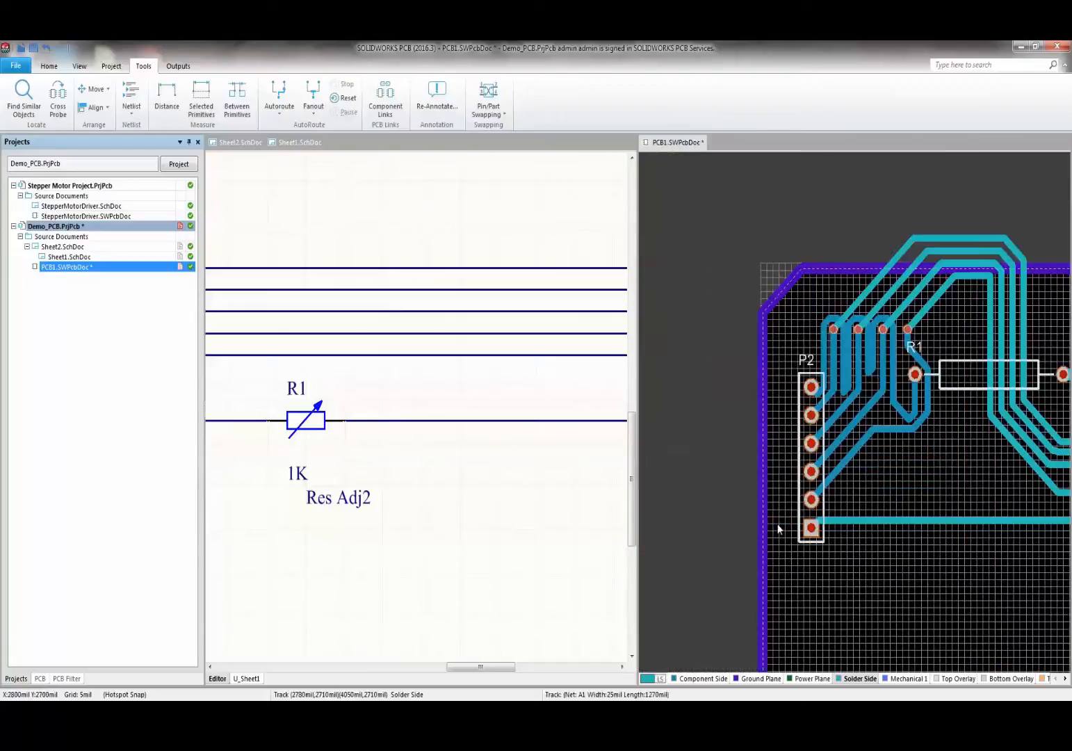
right_click(745, 136)
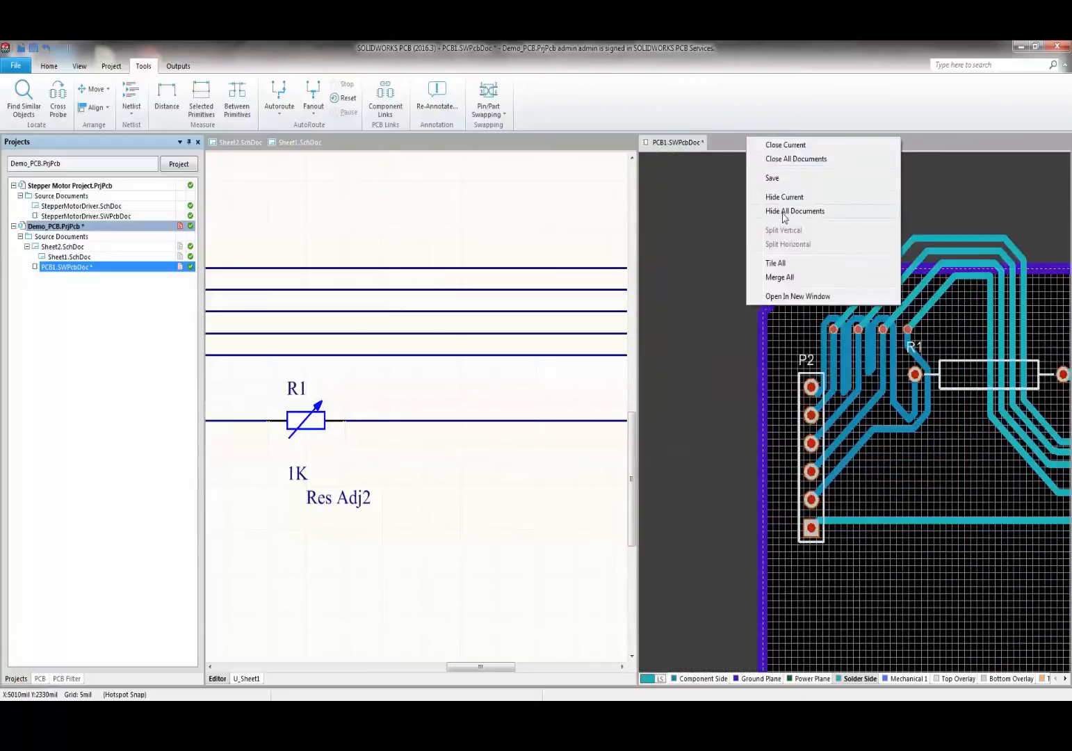
- Merge the documents back into one pane and display the PCB1 board layout
click(780, 276)
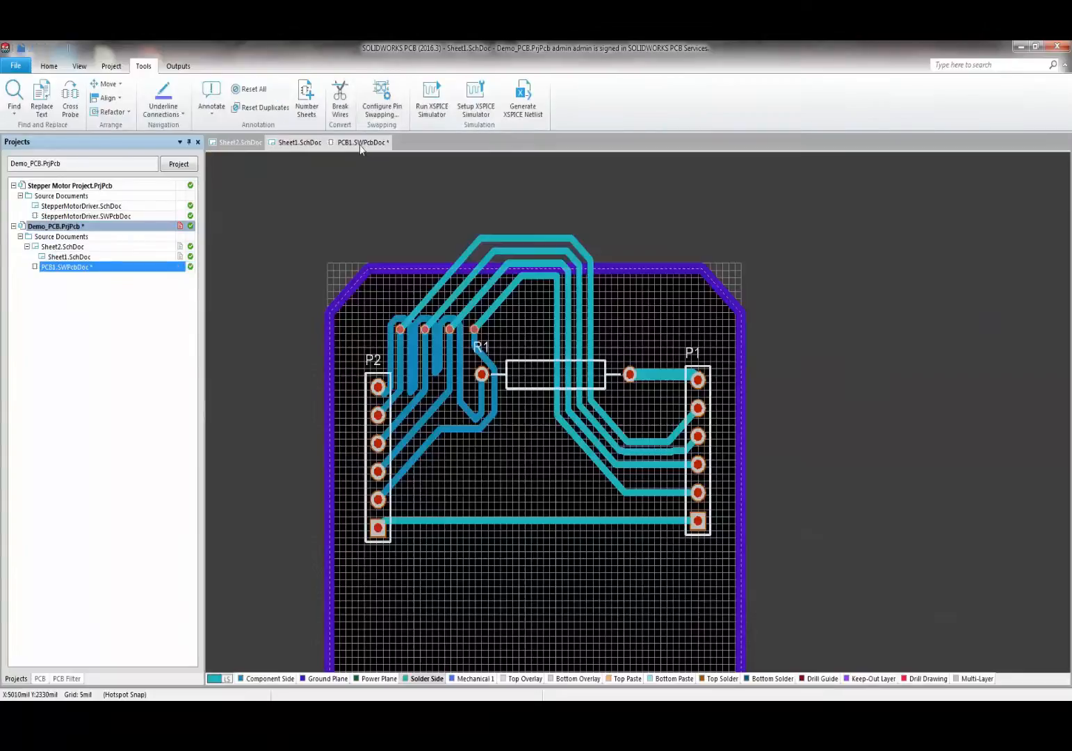
click(361, 142)
ctrl+scroll(408, 381, up, 5)
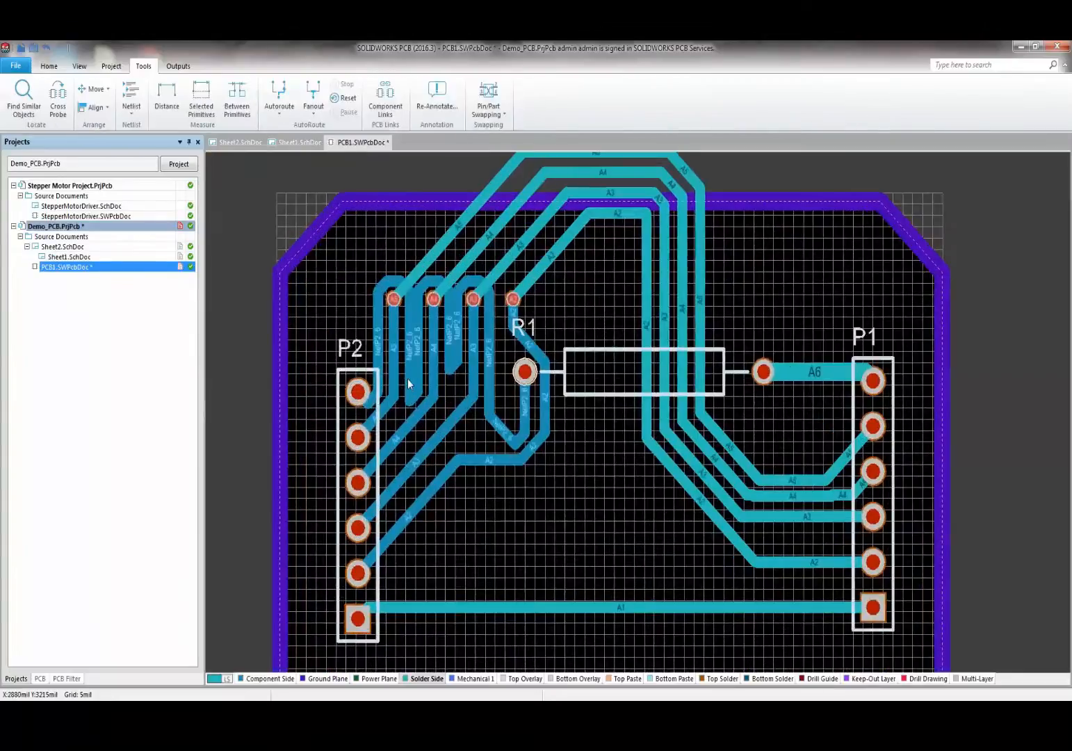
ctrl+scroll(523, 372, down, 1)
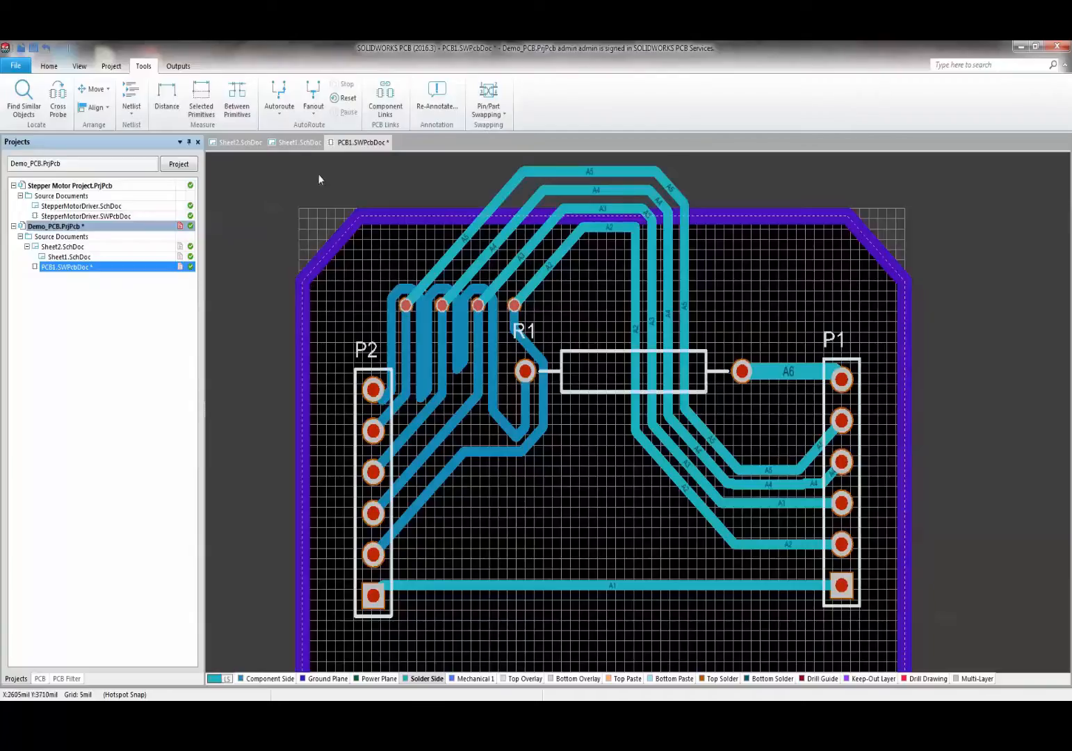
click(79, 66)
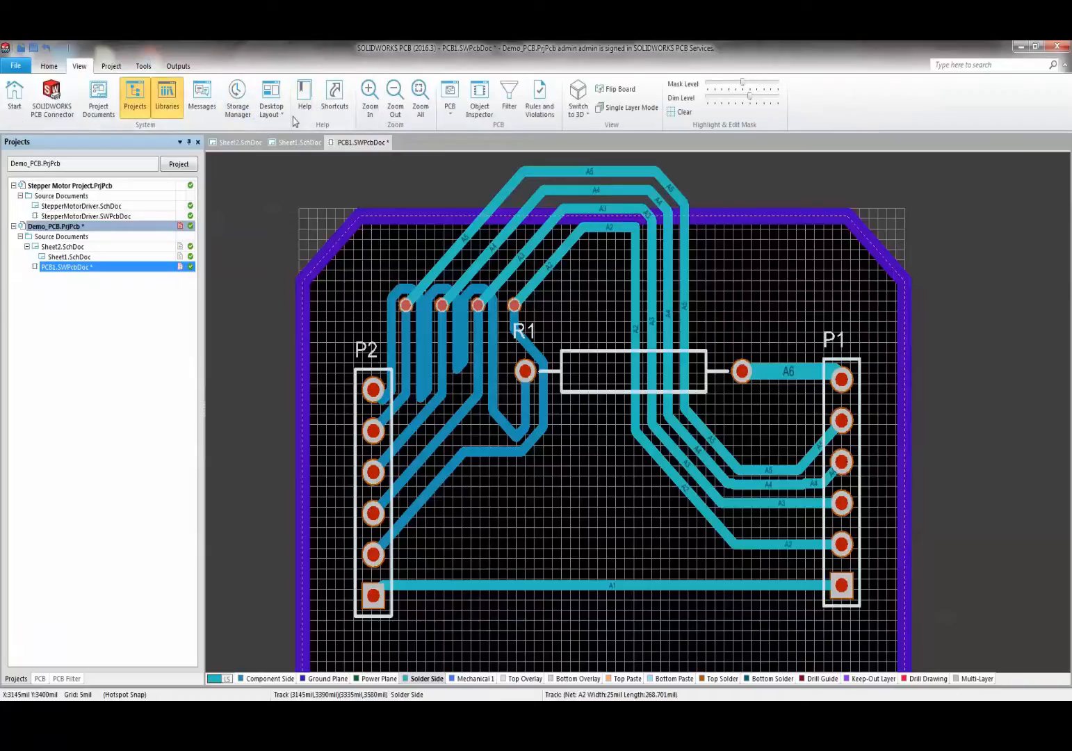
click(450, 97)
- In the PCB panel, list all nets, colour net A1 yellow, and enable its override
click(467, 133)
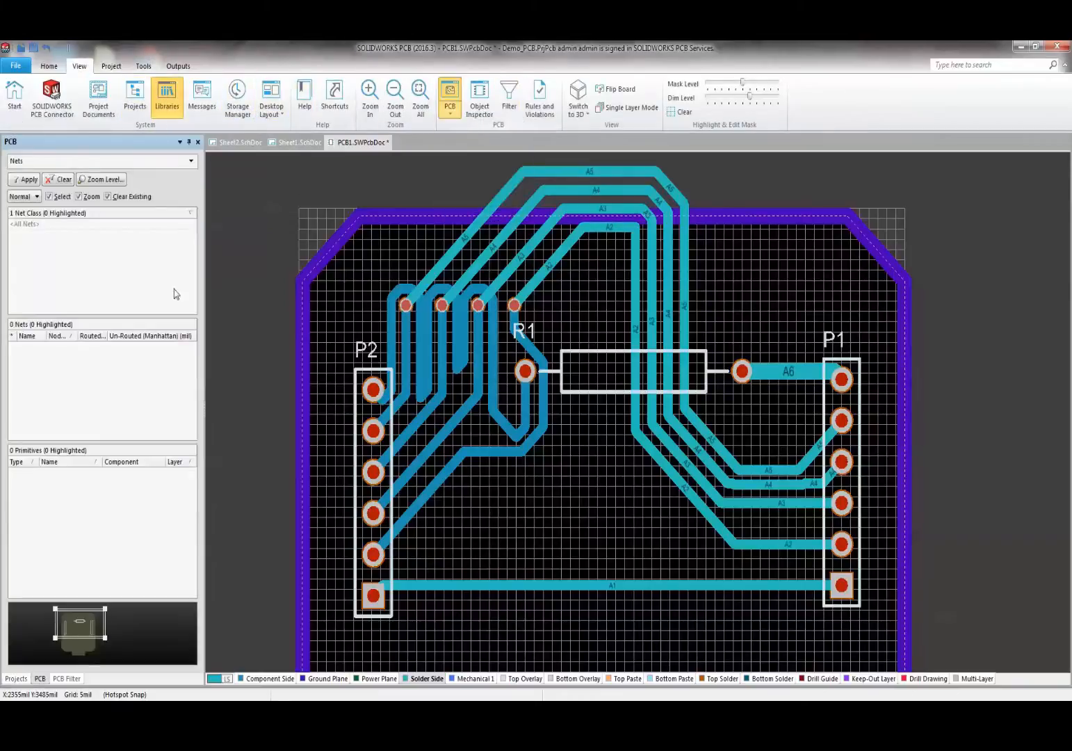
click(39, 226)
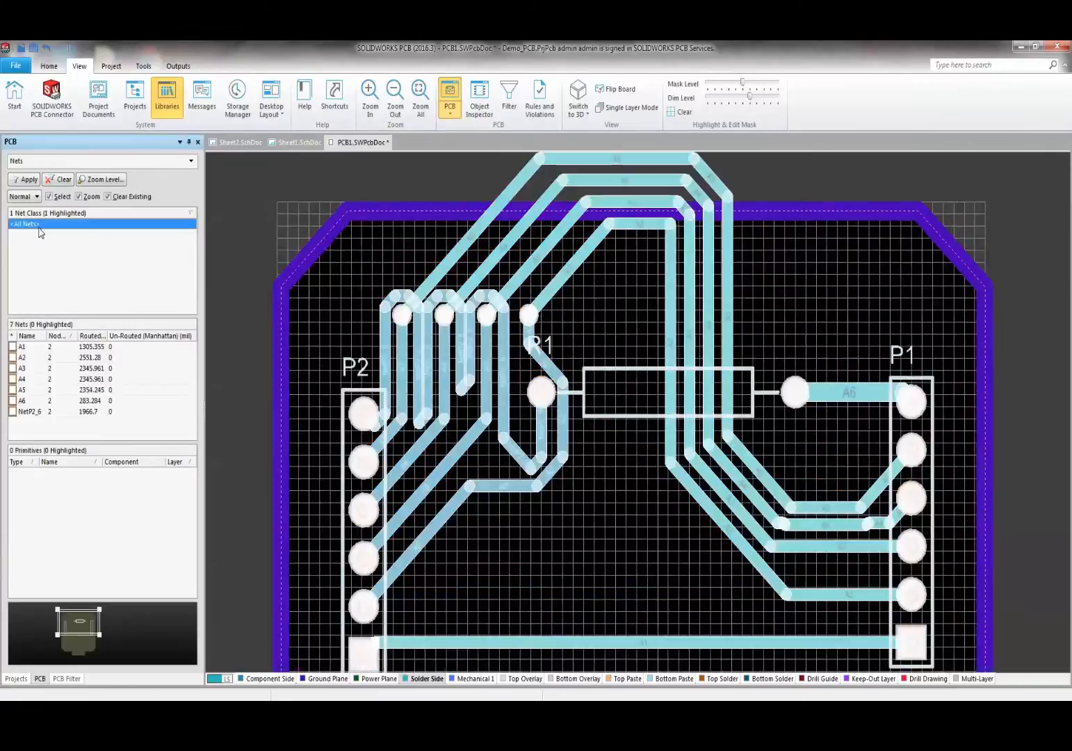
click(26, 350)
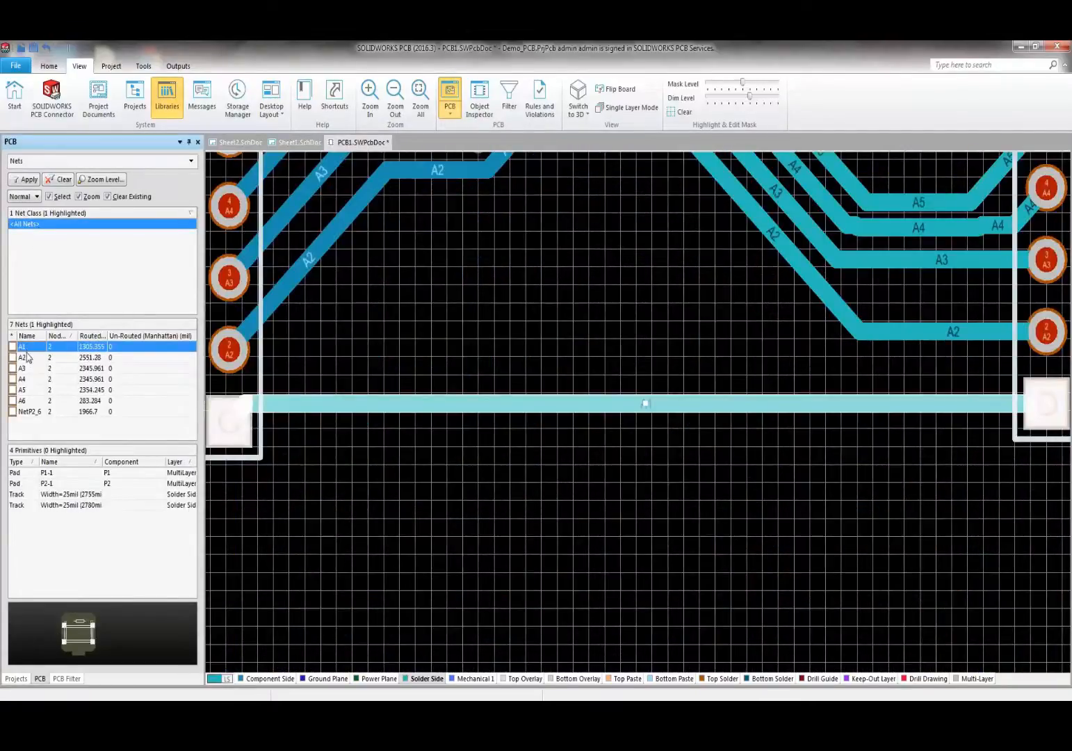
right_click(23, 351)
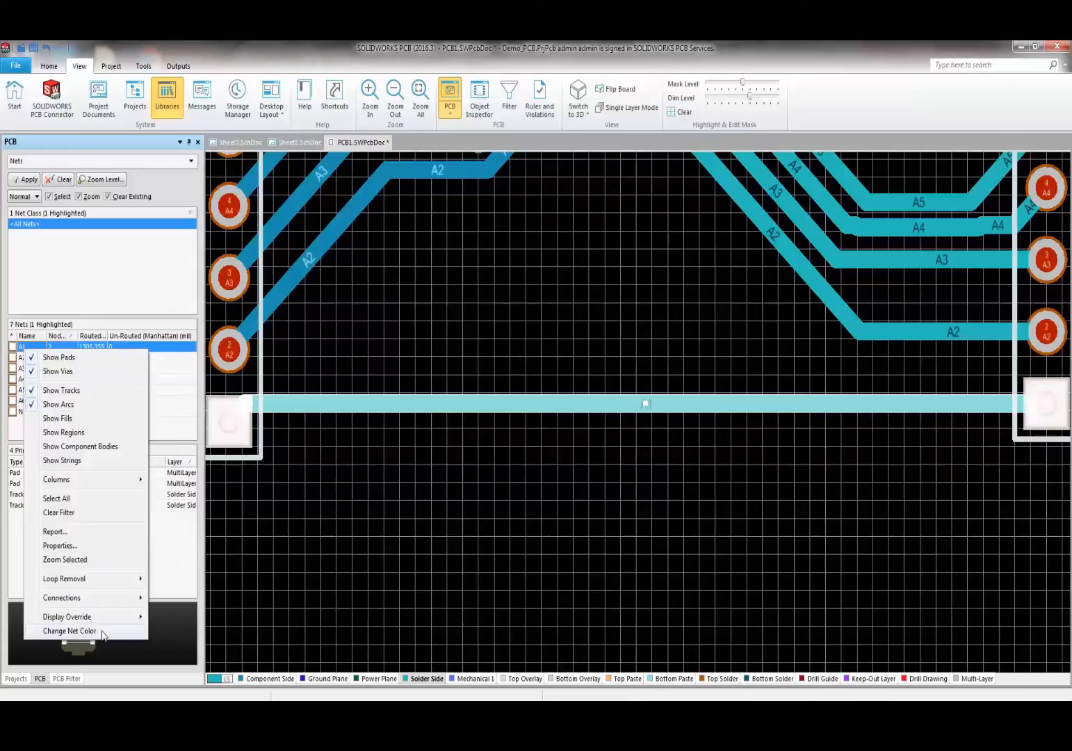
click(70, 631)
click(522, 363)
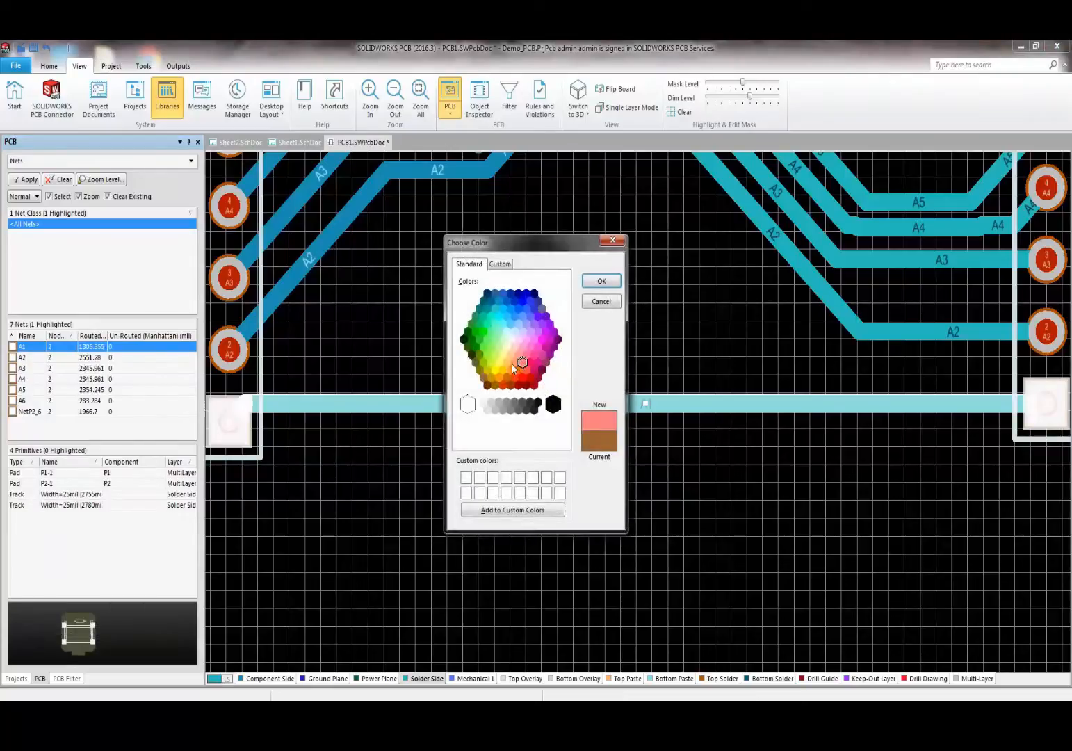
click(511, 363)
click(499, 363)
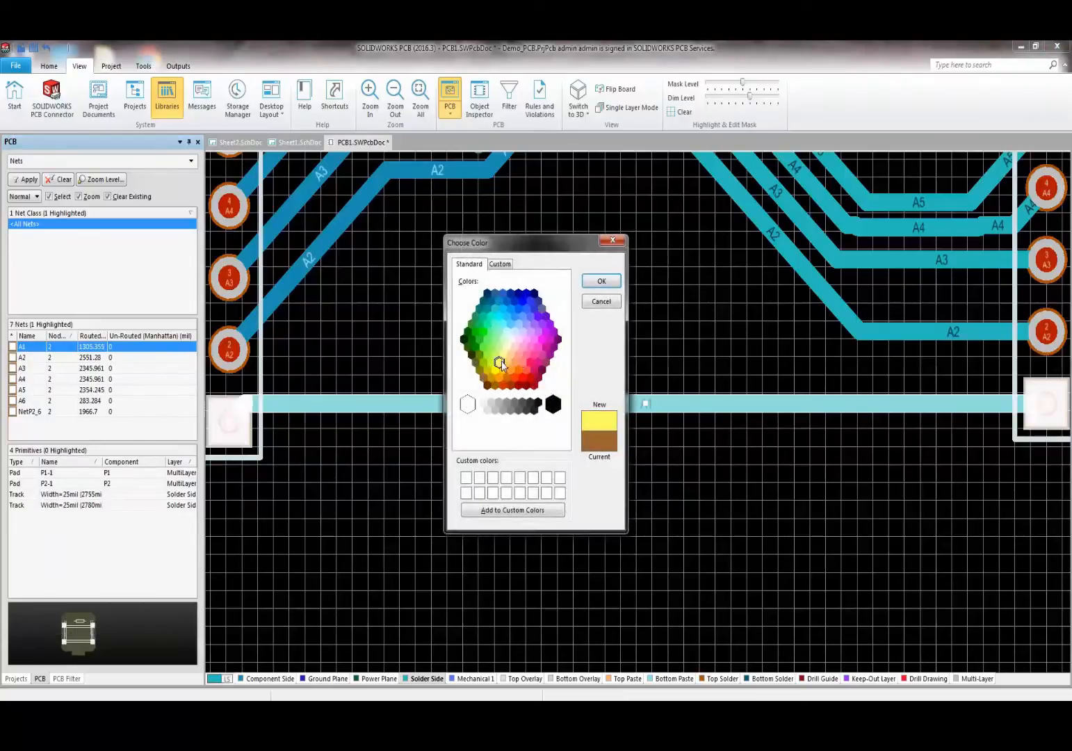
click(599, 301)
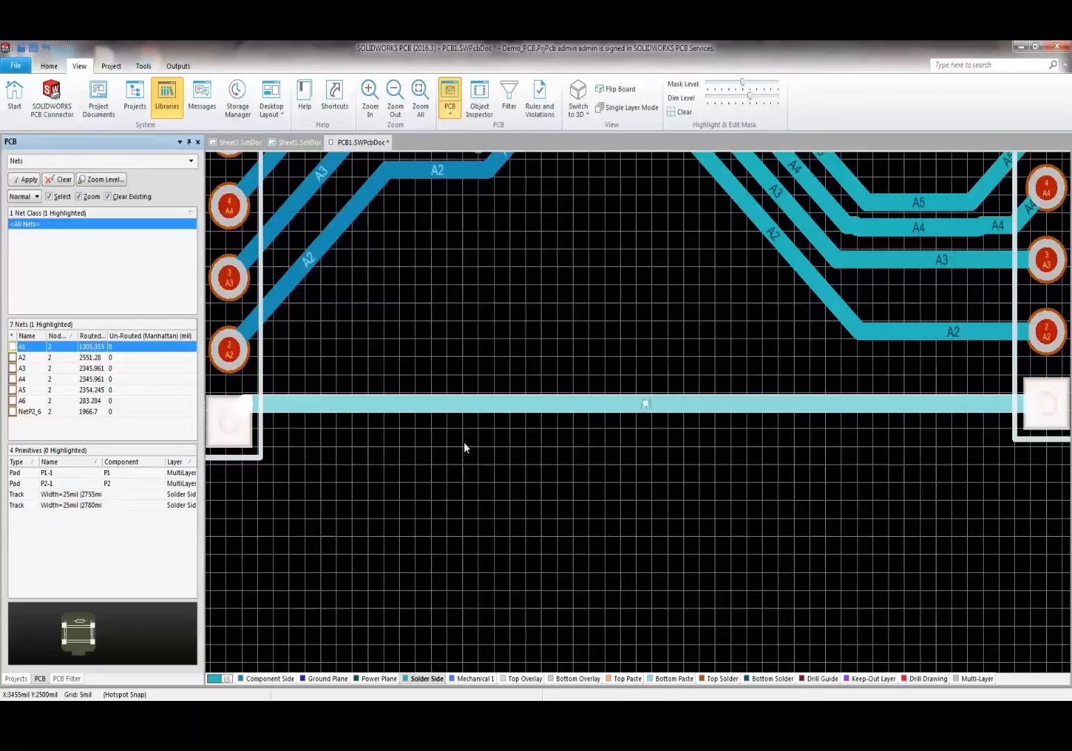
click(12, 346)
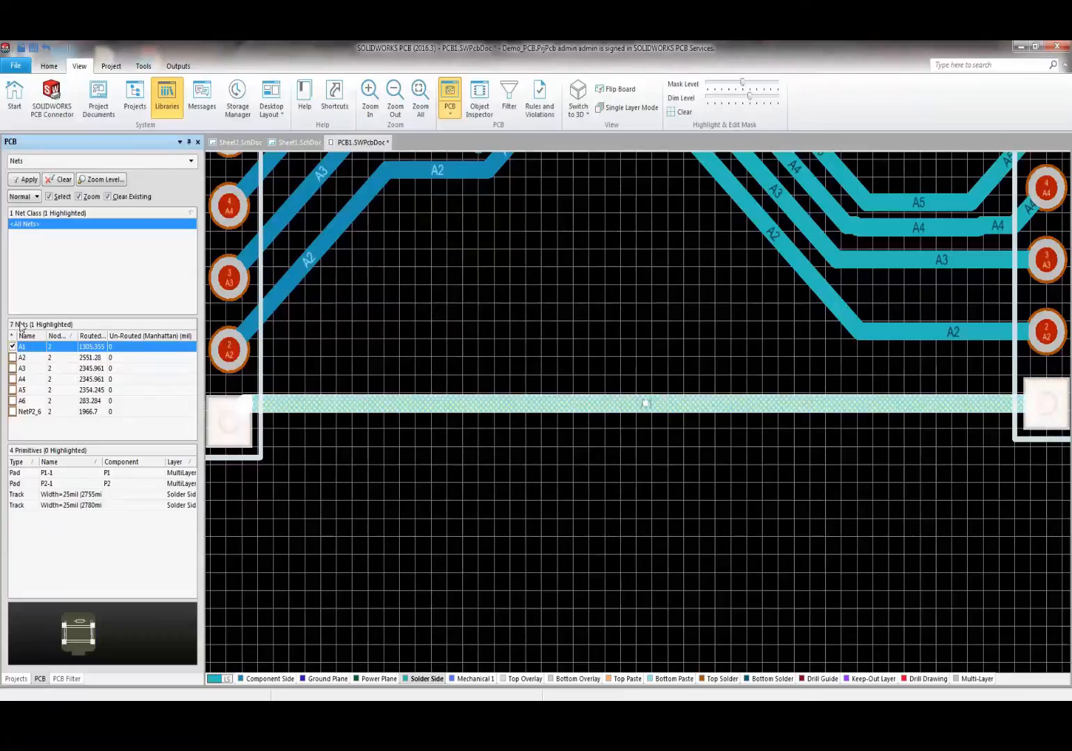
ctrl+scroll(461, 435, down, 5)
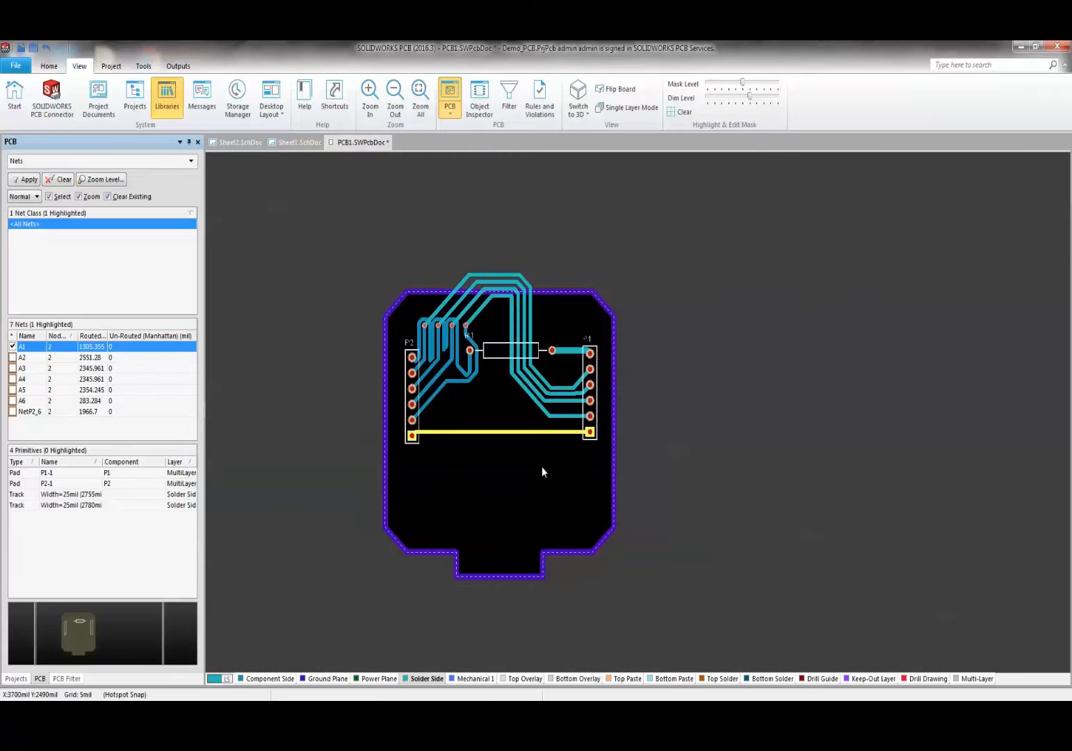
ctrl+scroll(477, 548, up, 5)
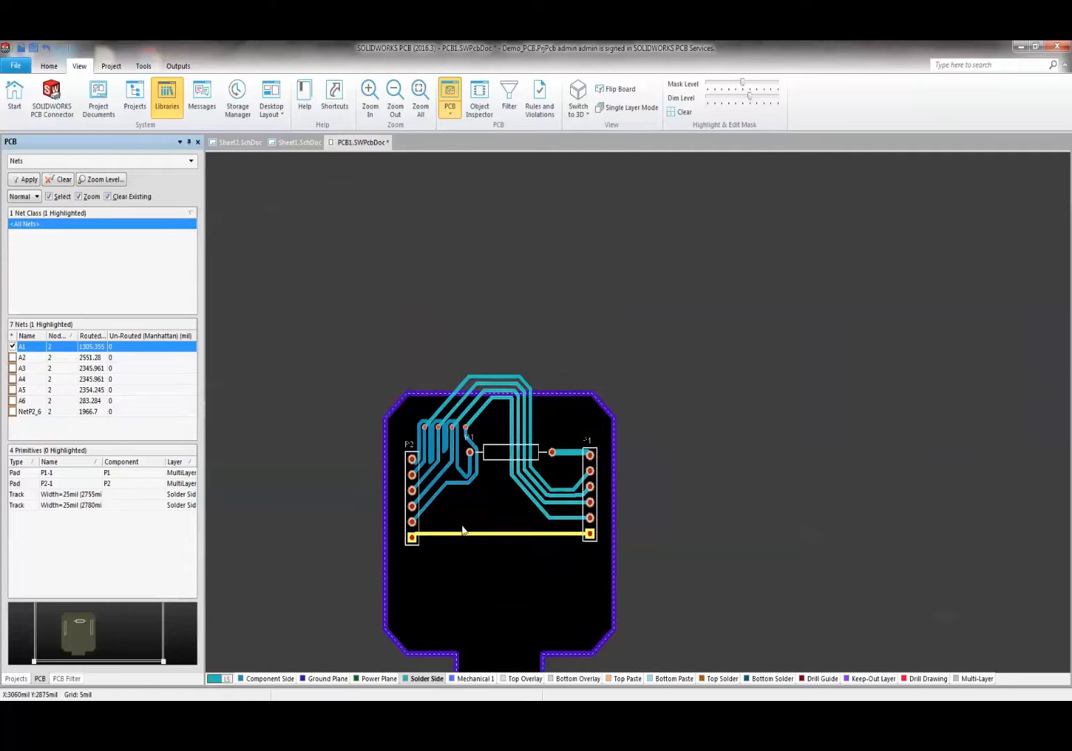
ctrl+scroll(477, 551, down, 2)
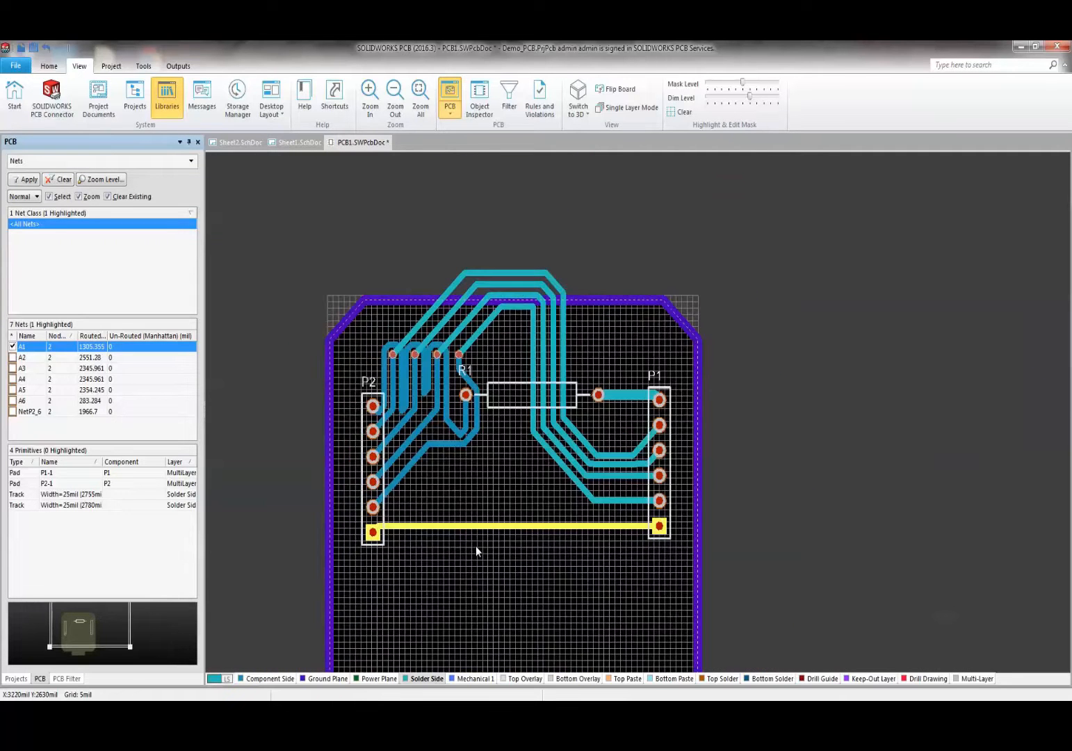
ctrl+scroll(476, 546, up, 10)
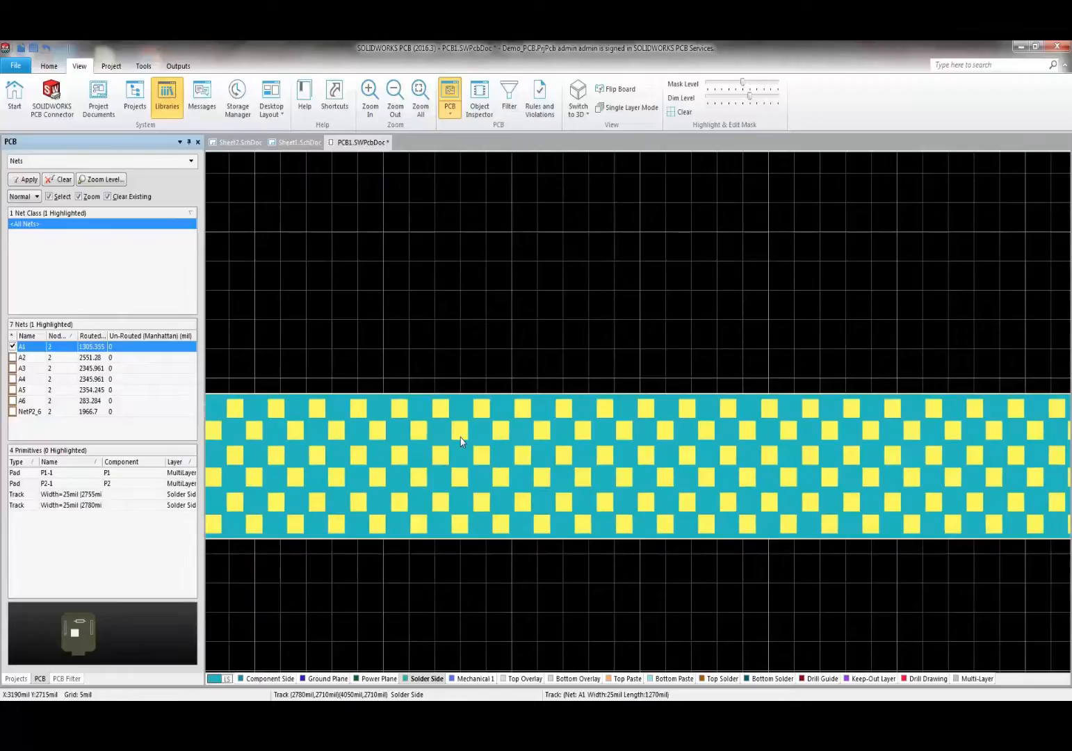
ctrl+scroll(461, 441, down, 2)
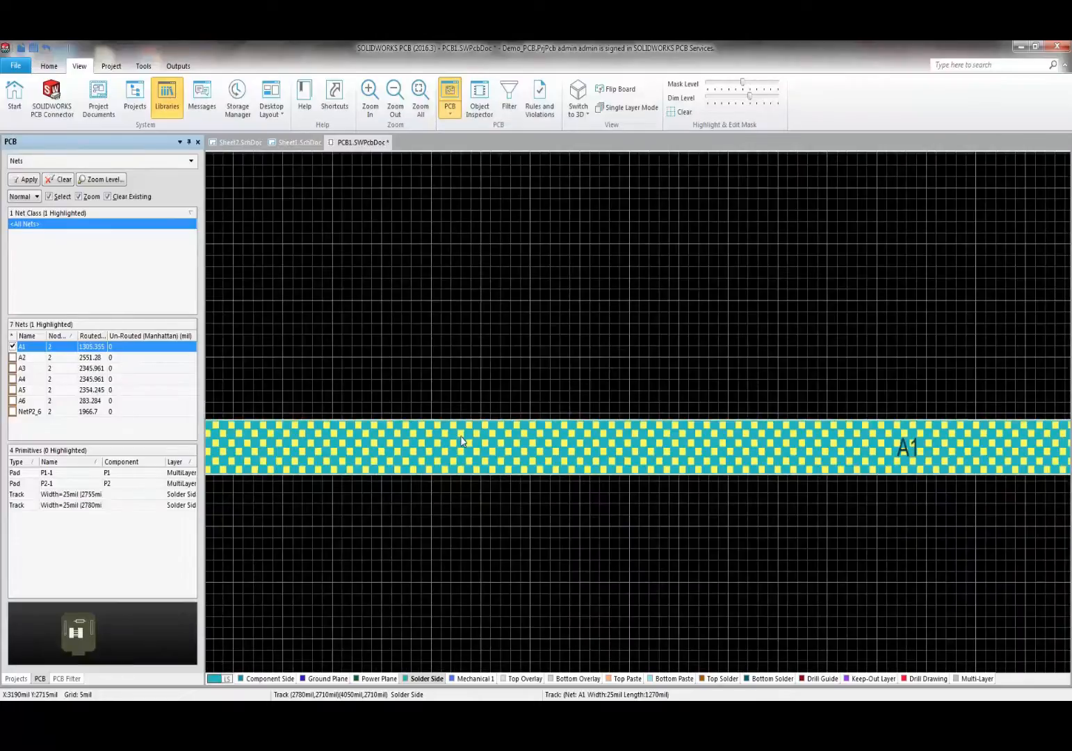
shift+scroll(461, 440, left, 3)
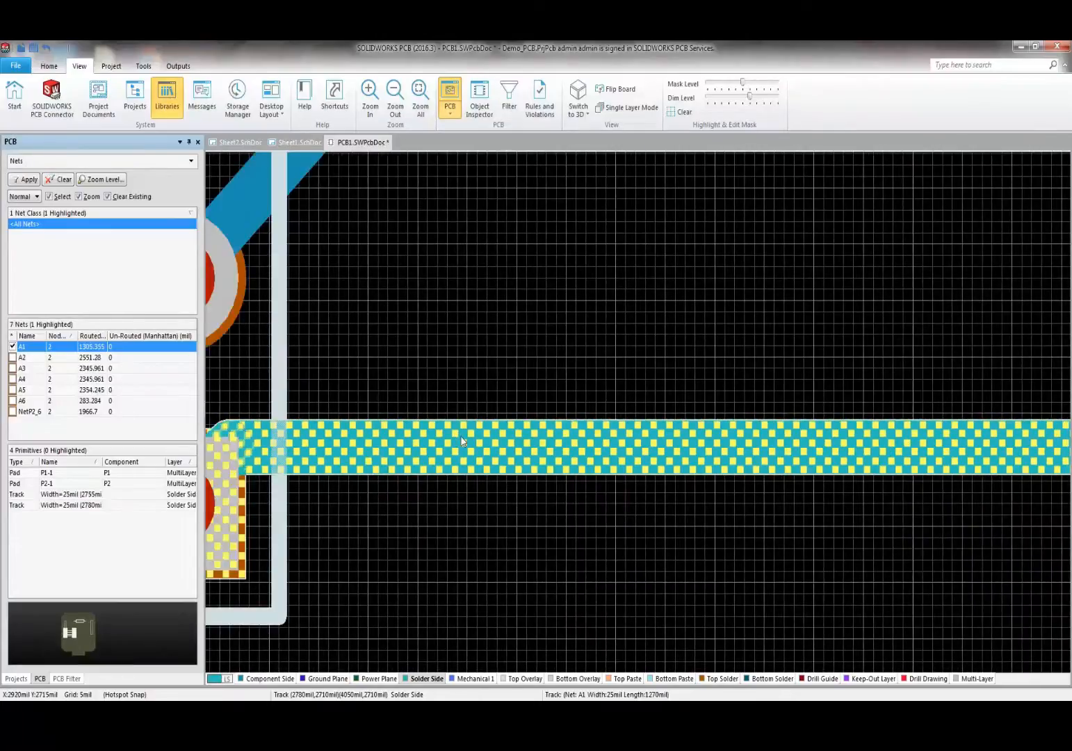
ctrl+scroll(461, 439, up, 3)
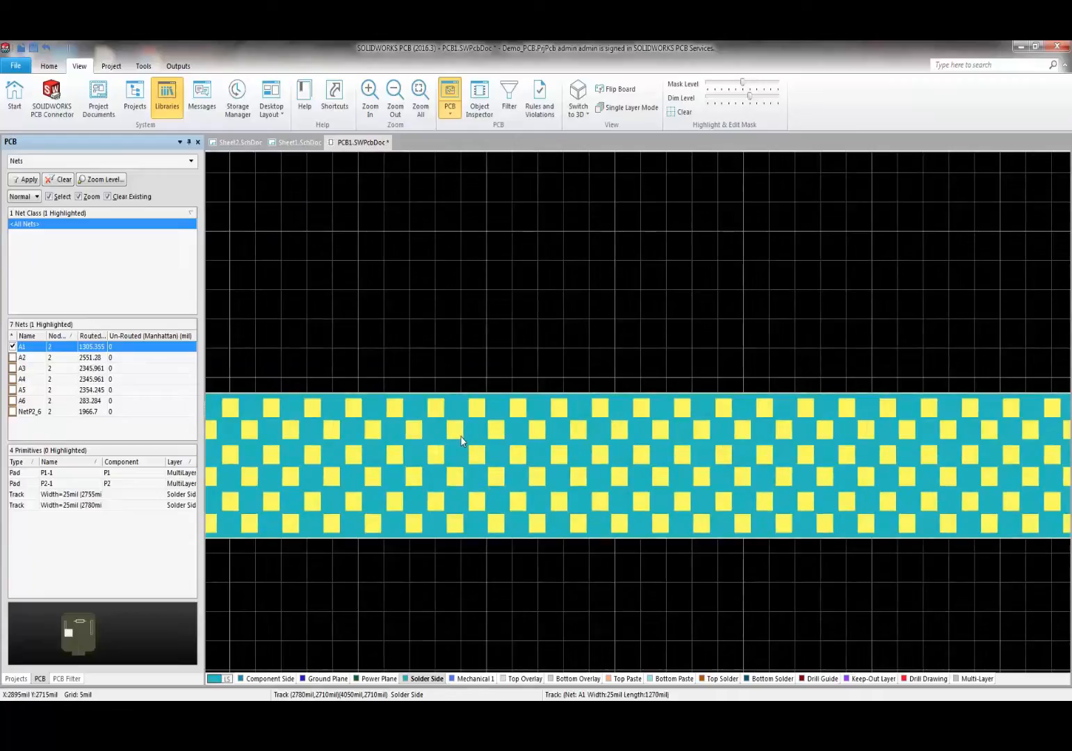
ctrl+scroll(464, 539, down, 5)
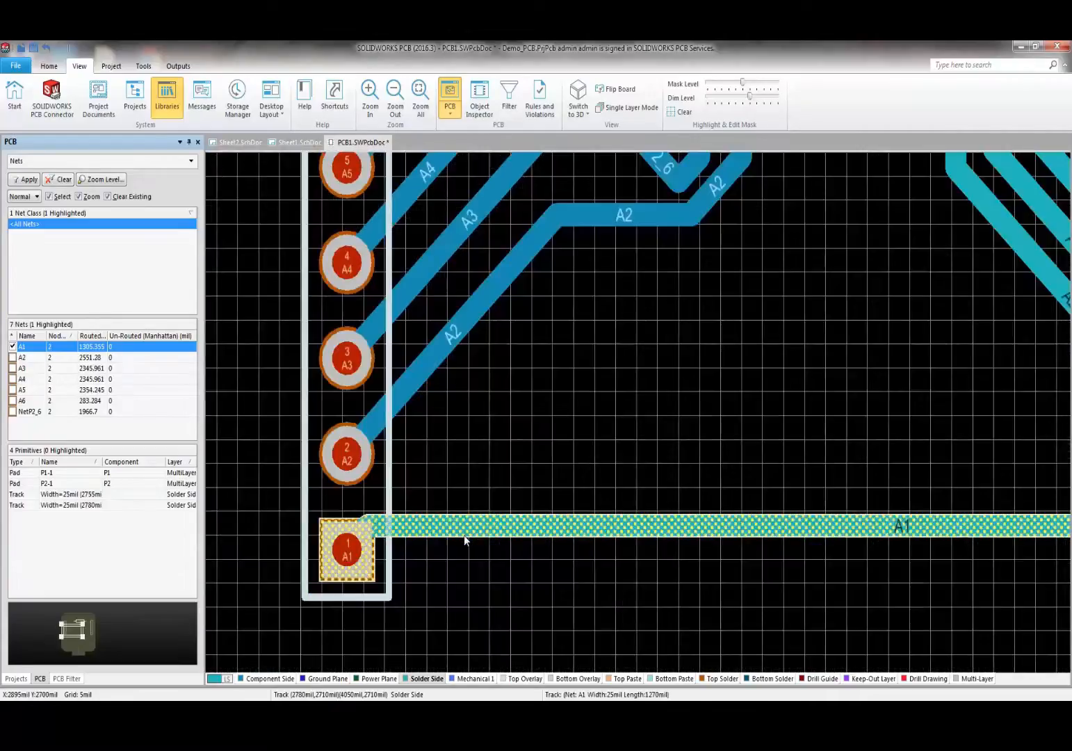
ctrl+scroll(473, 483, down, 3)
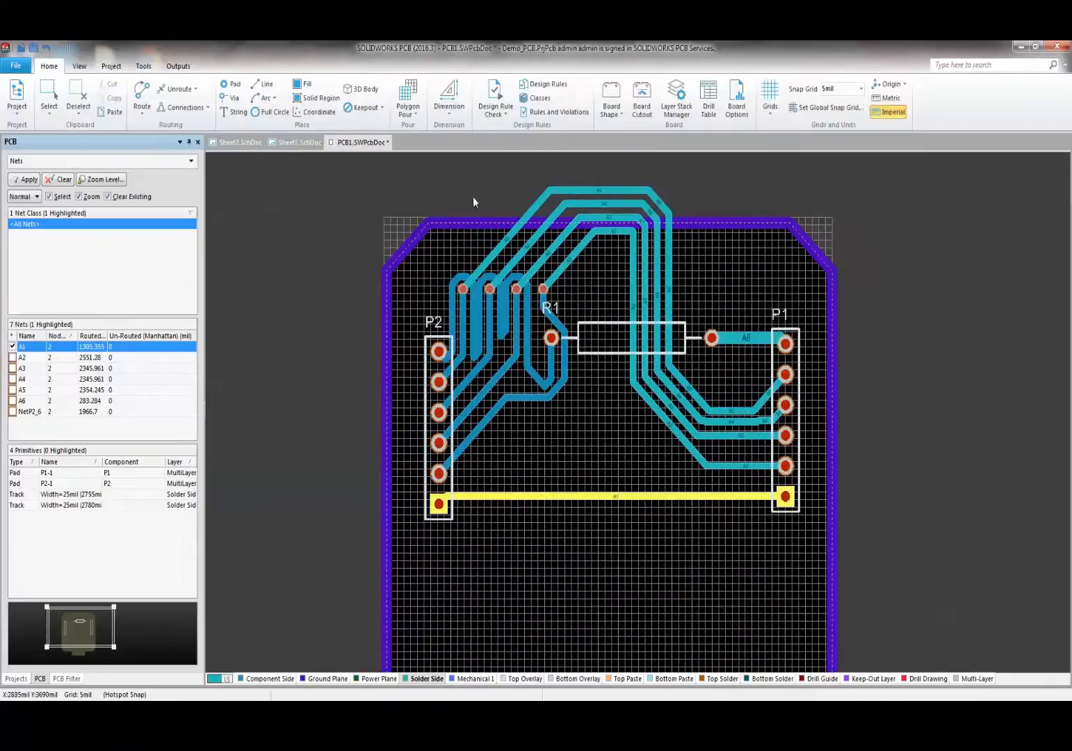
- Run the design rule check and jump to the silk-to-solder-mask violation at R1's pad
click(493, 92)
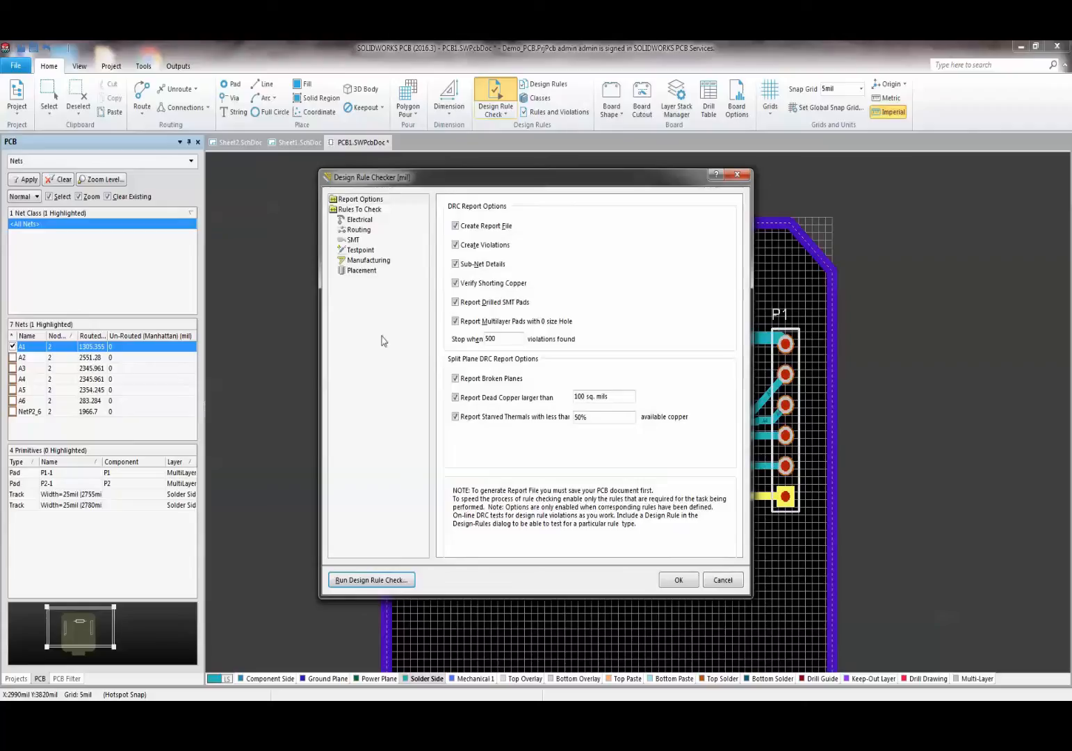
click(380, 581)
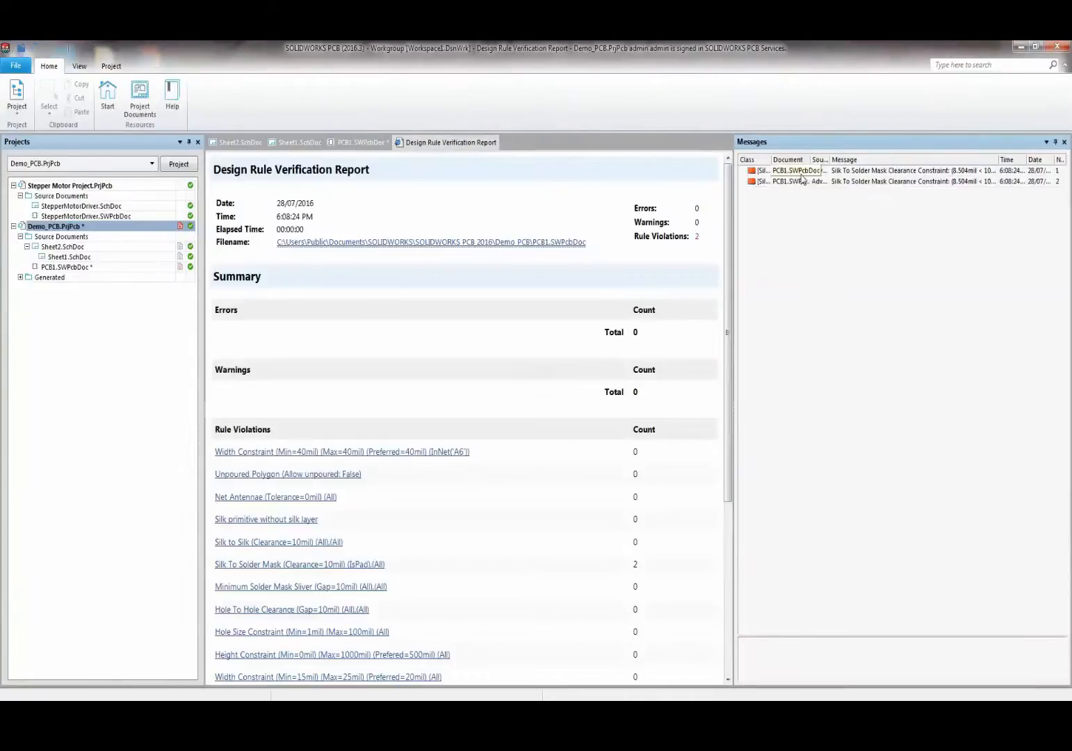
click(816, 174)
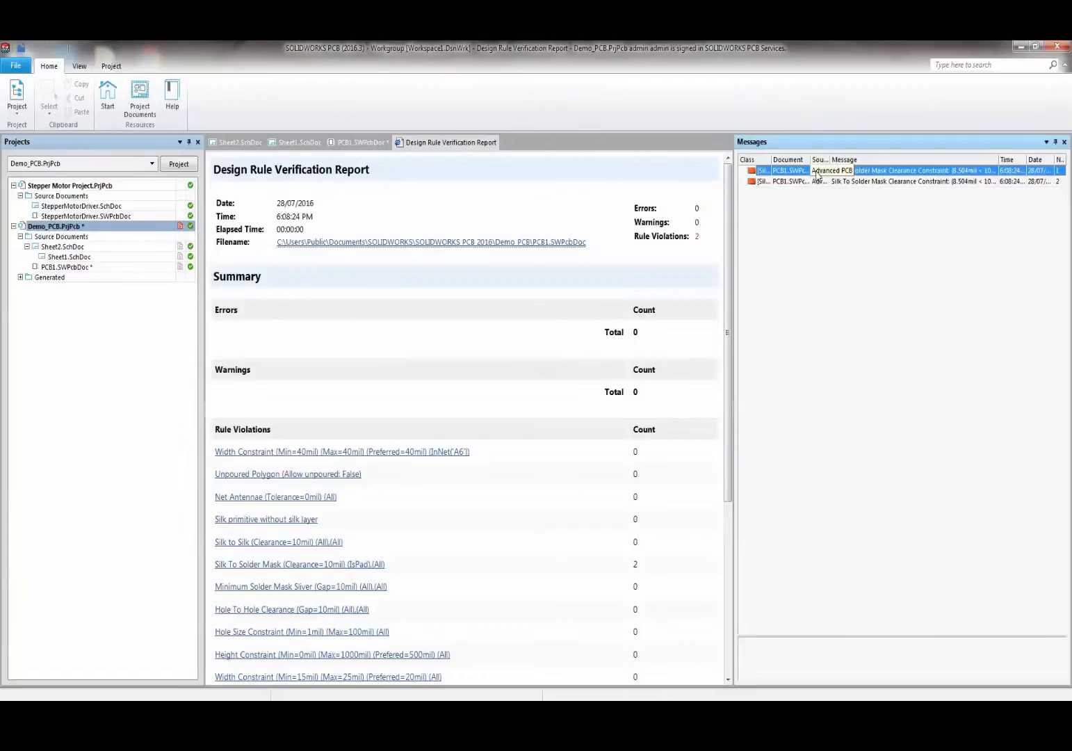
click(890, 181)
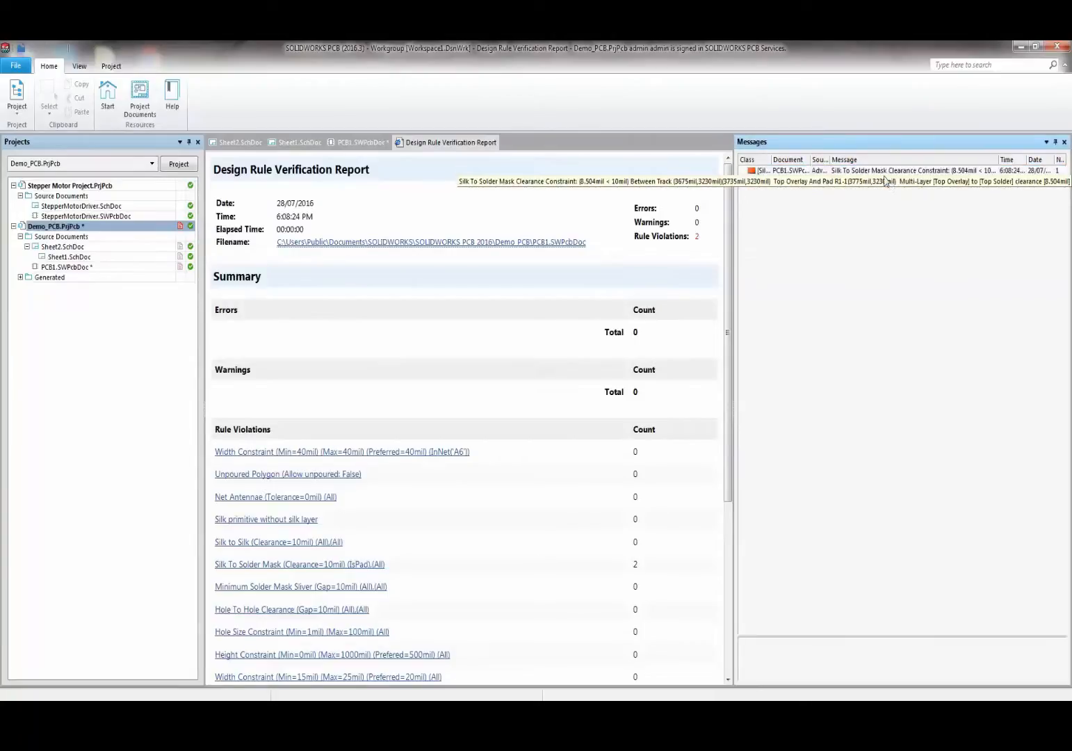
click(862, 171)
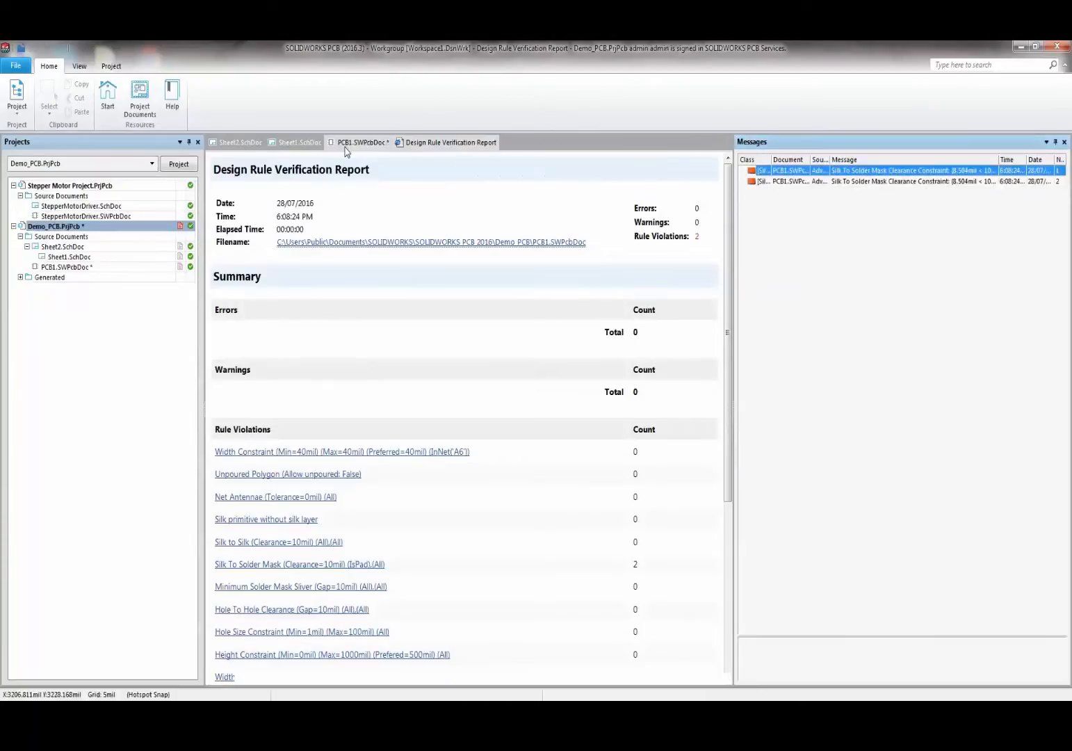
click(346, 143)
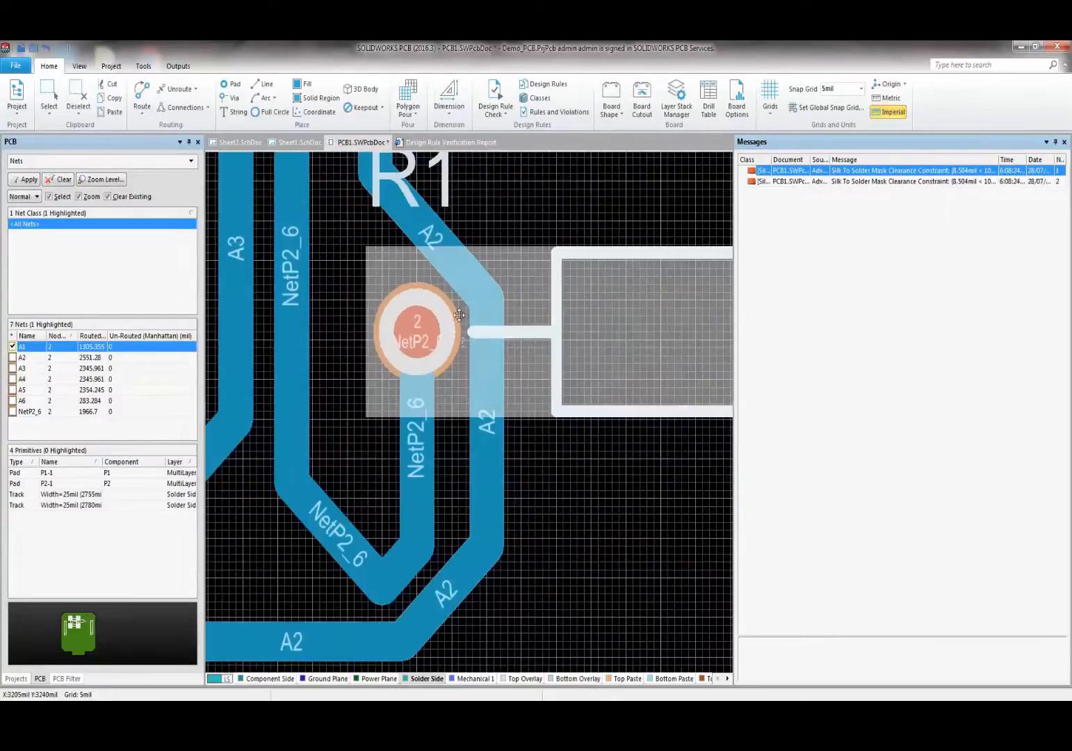
- Close the Messages list and bring up the PCB Rules And Violations panel
right_click(770, 142)
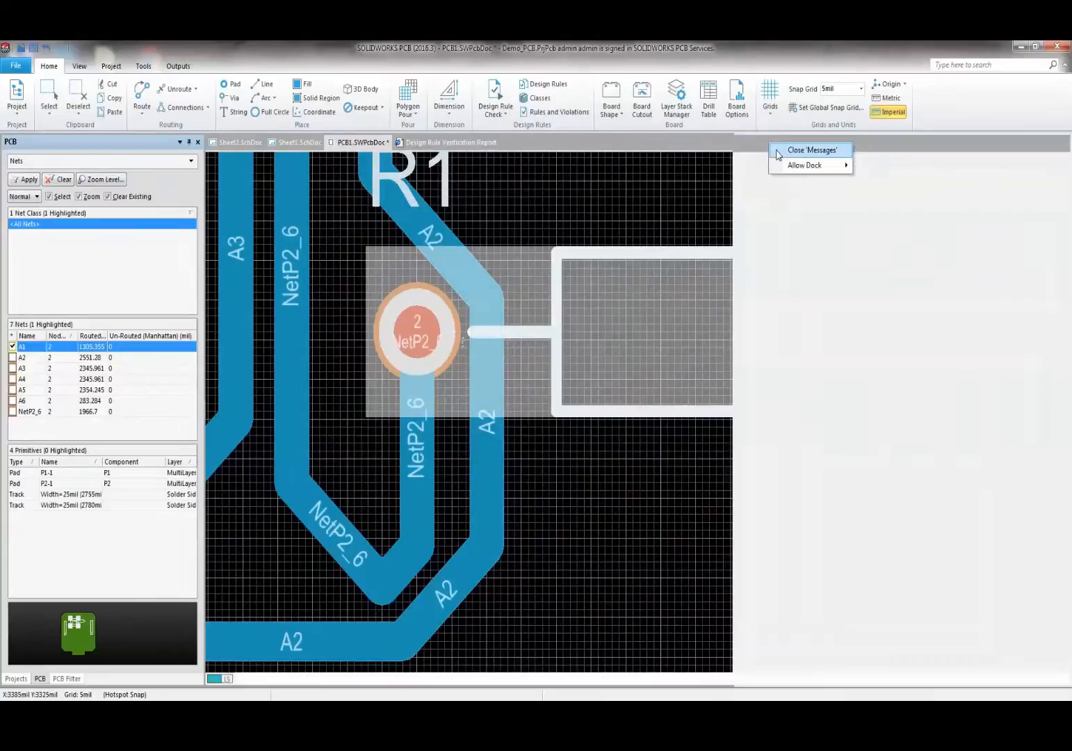
click(778, 152)
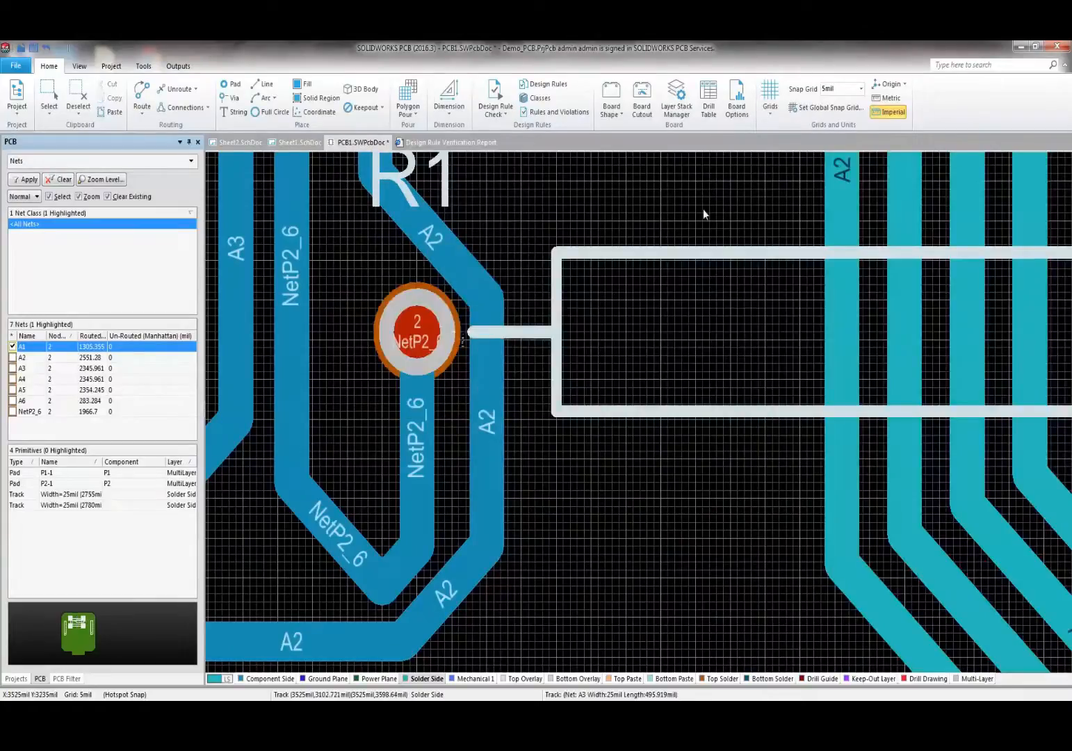
shift+scroll(703, 210, up, 7)
scroll(703, 210, down, 2)
ctrl+scroll(703, 210, down, 4)
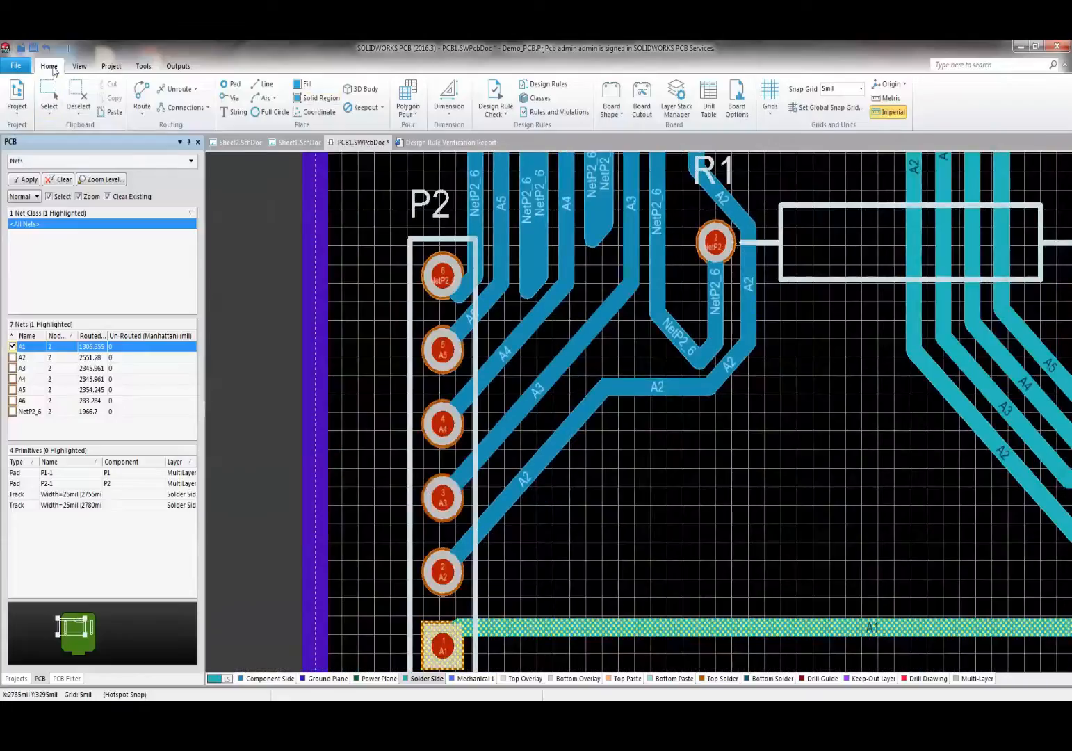
click(79, 66)
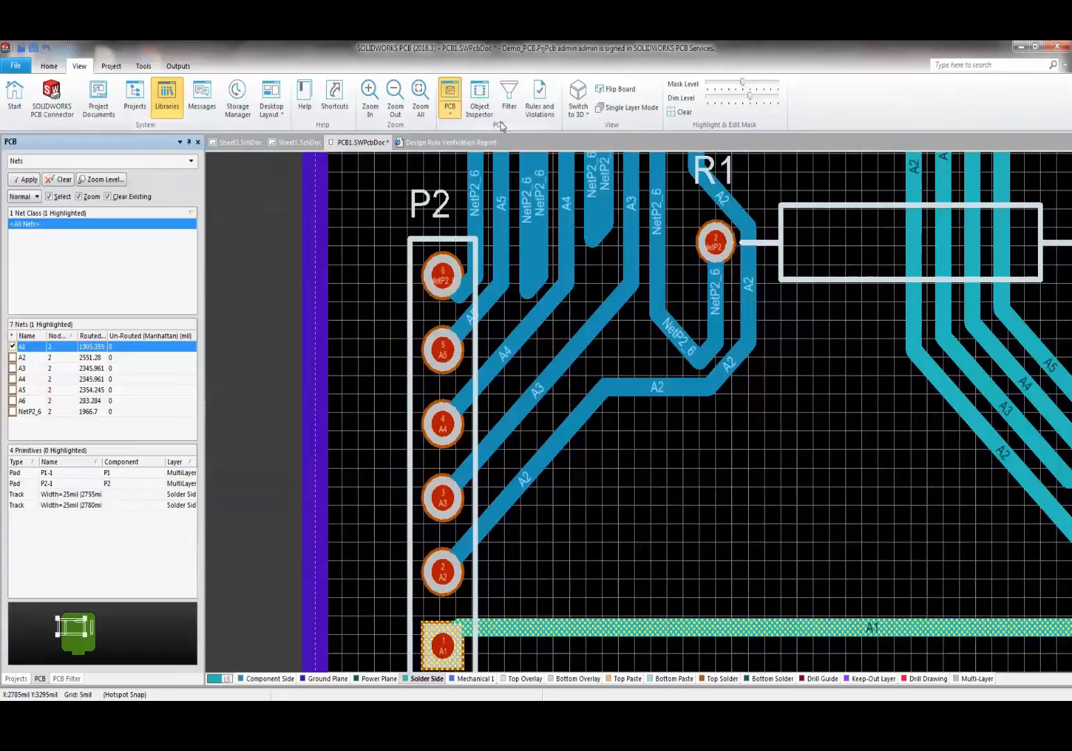
click(540, 97)
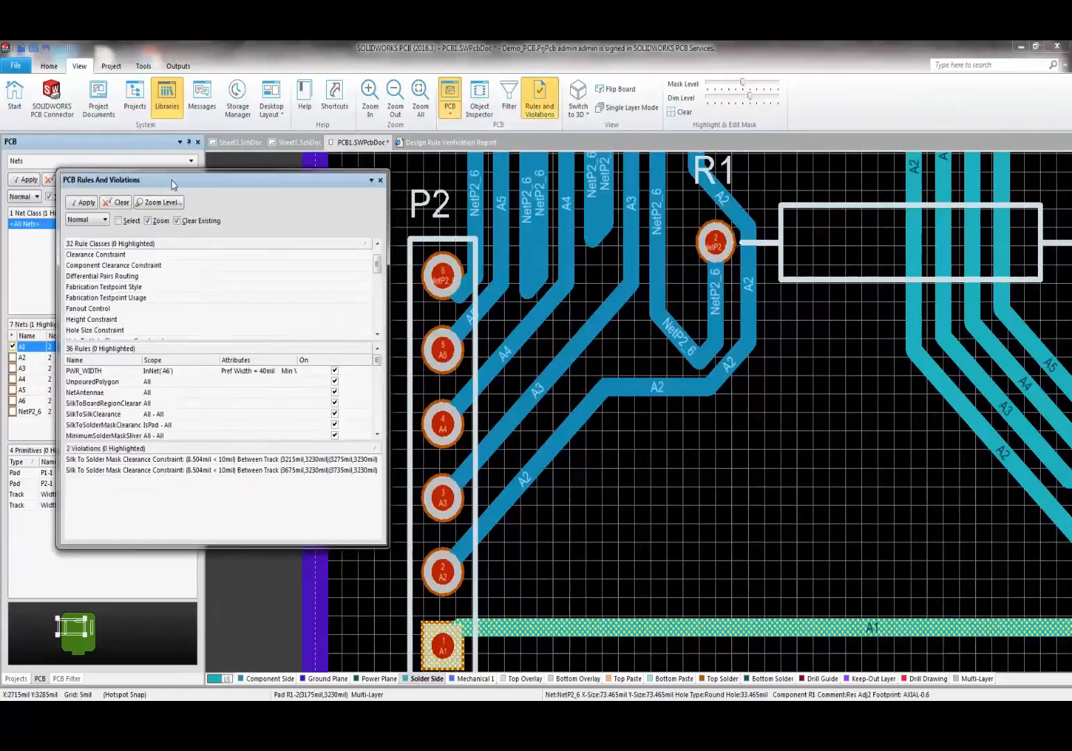
- Dock and widen the rules panel, inspecting PWR_WIDTH, NetAntennae, MinimumSolderMaskSliver and DiffPairsRouting
drag(173, 182, 983, 266)
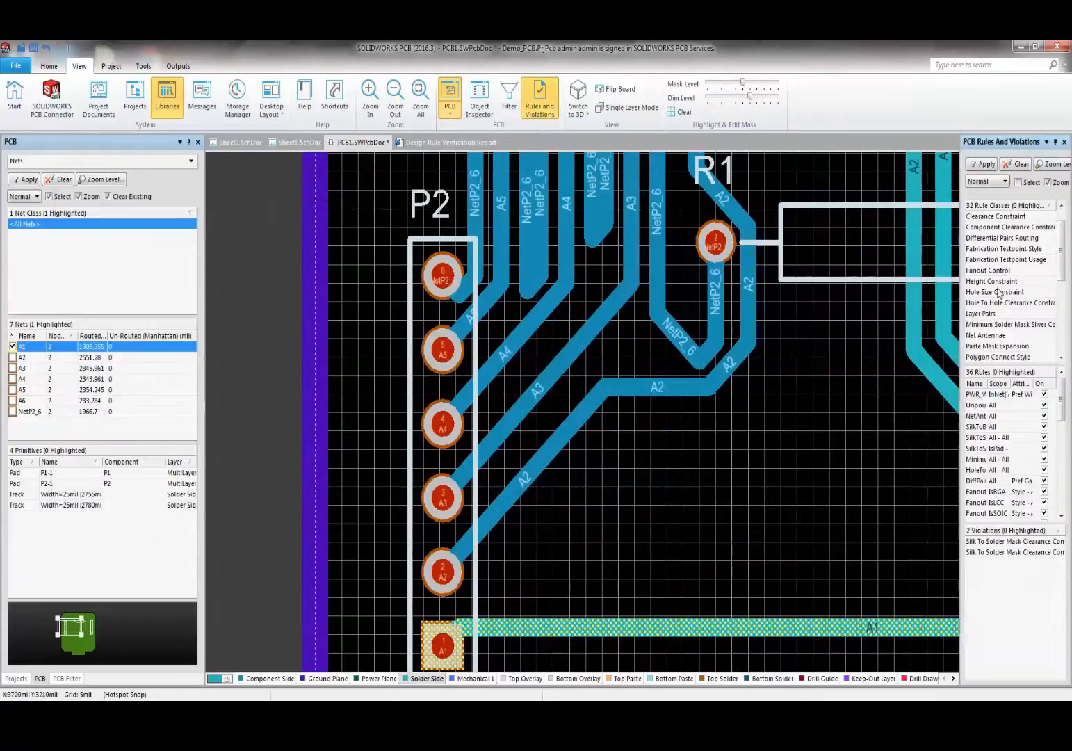
drag(960, 302, 782, 302)
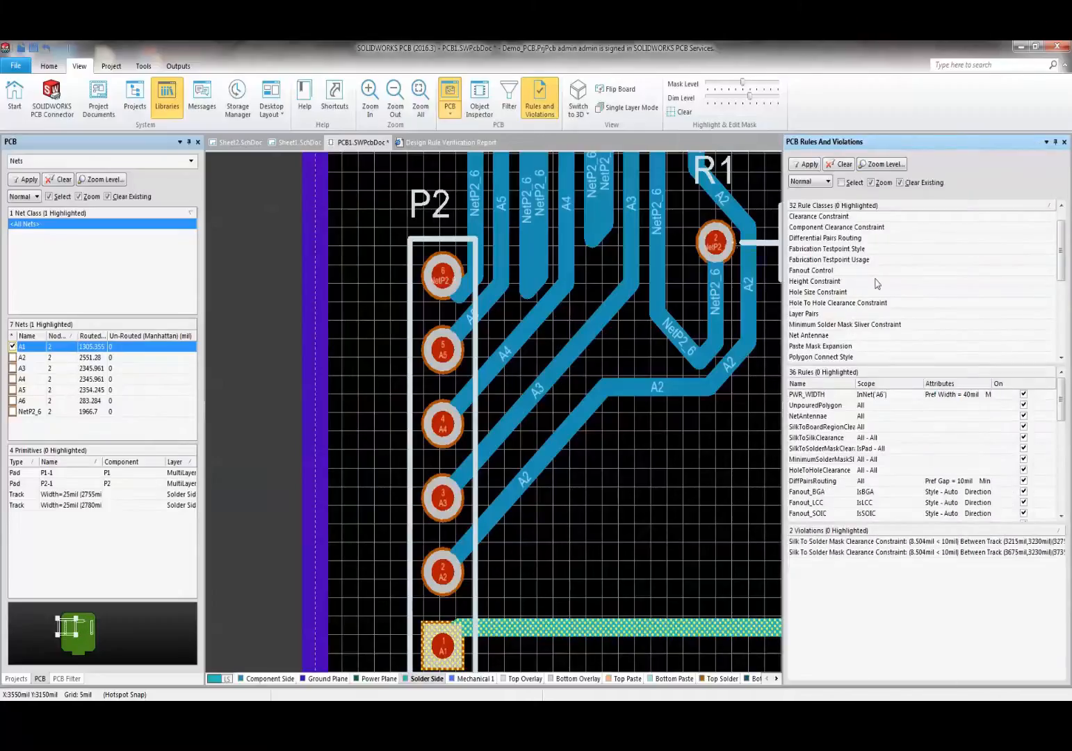
click(826, 395)
click(827, 417)
click(826, 460)
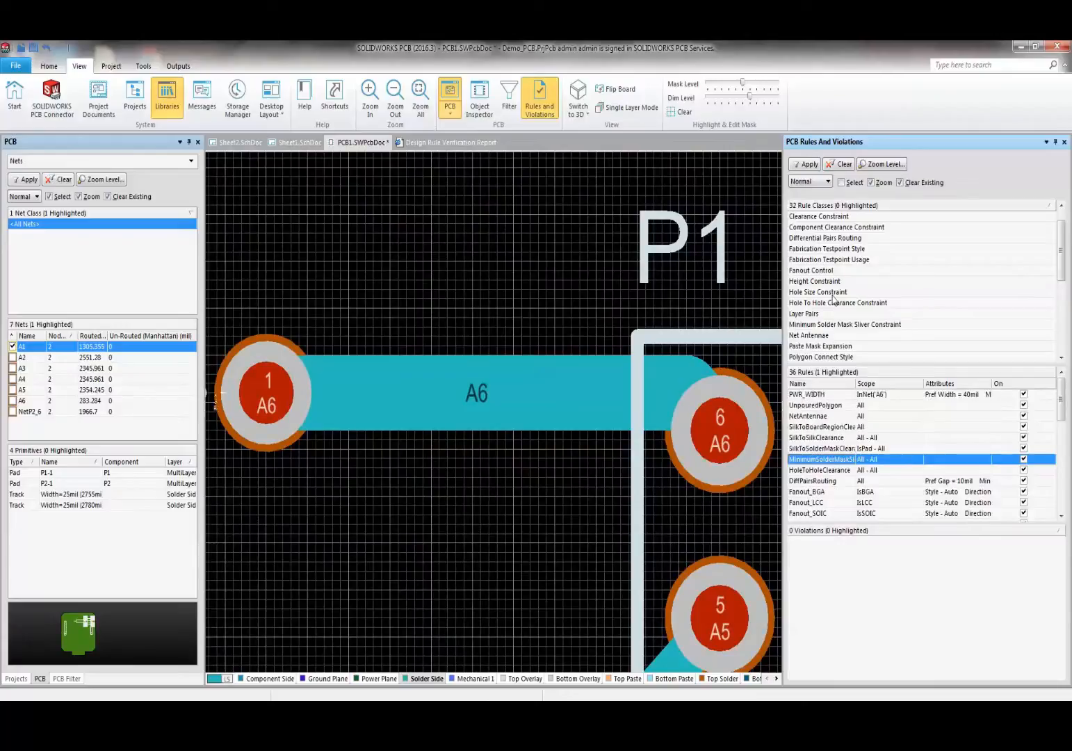
click(818, 482)
- Filter to Component Clearance Constraint rules, then list [All Rules] with their violations
scroll(818, 485, down, 6)
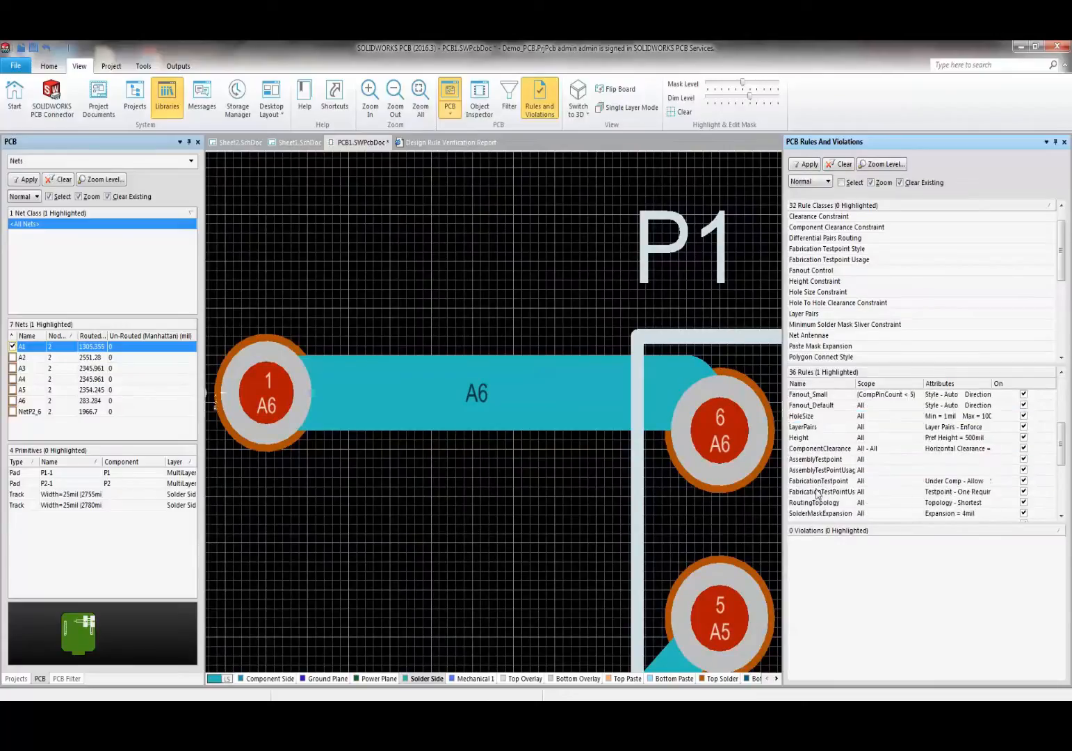
scroll(817, 490, up, 8)
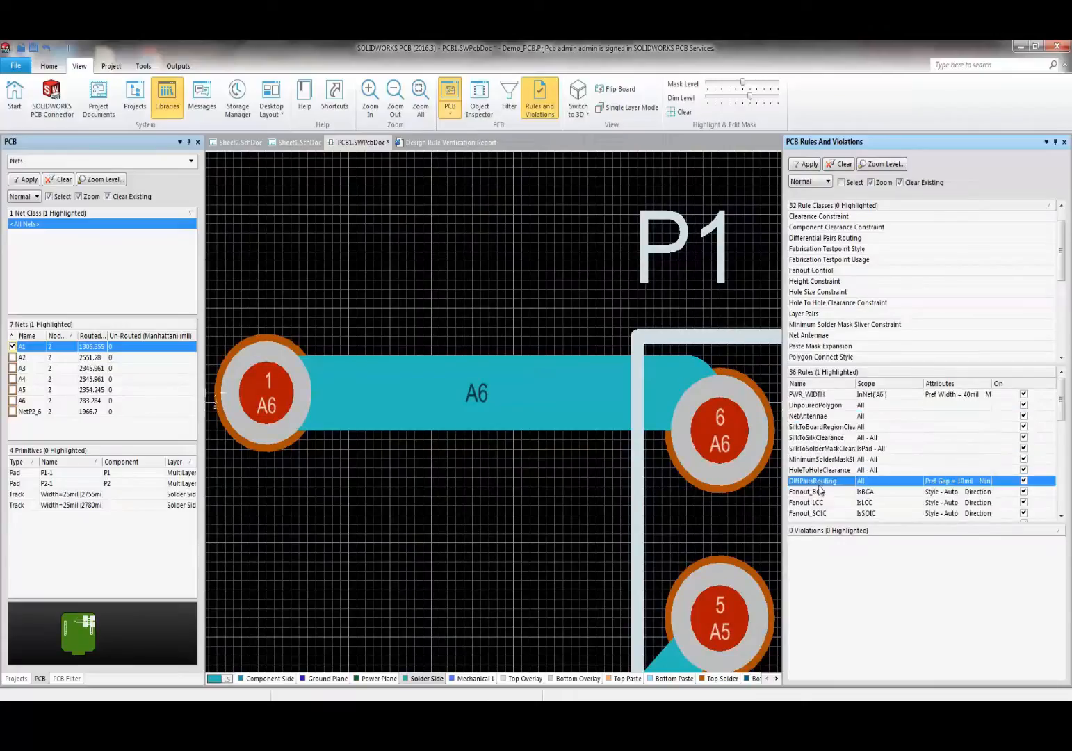
click(818, 228)
scroll(821, 246, down, 5)
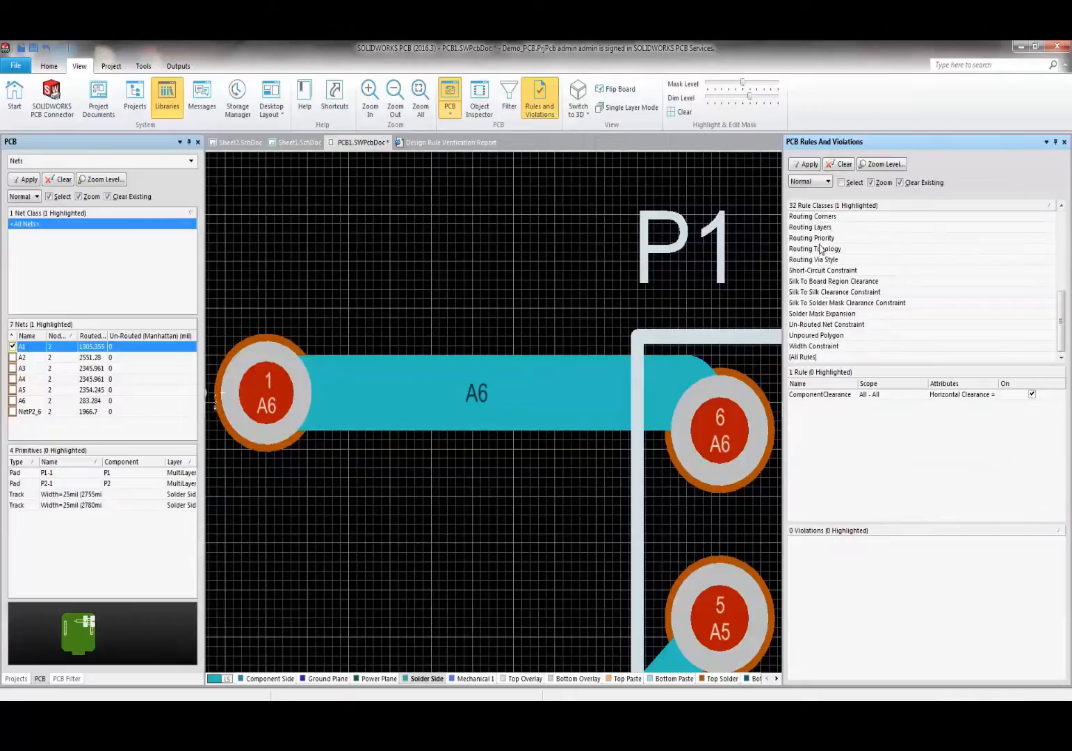
click(807, 356)
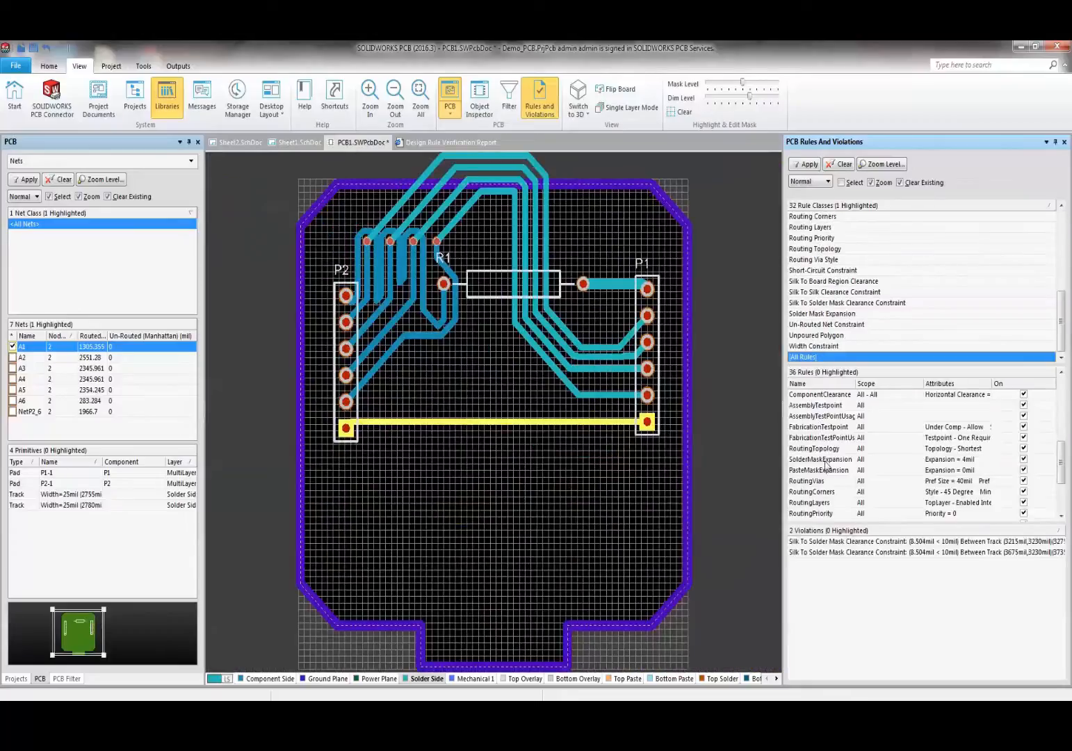
- Zoom to both violations, including pad A6, and highlight the 8.504mil track-to-pad clearance in Violation Details
click(822, 542)
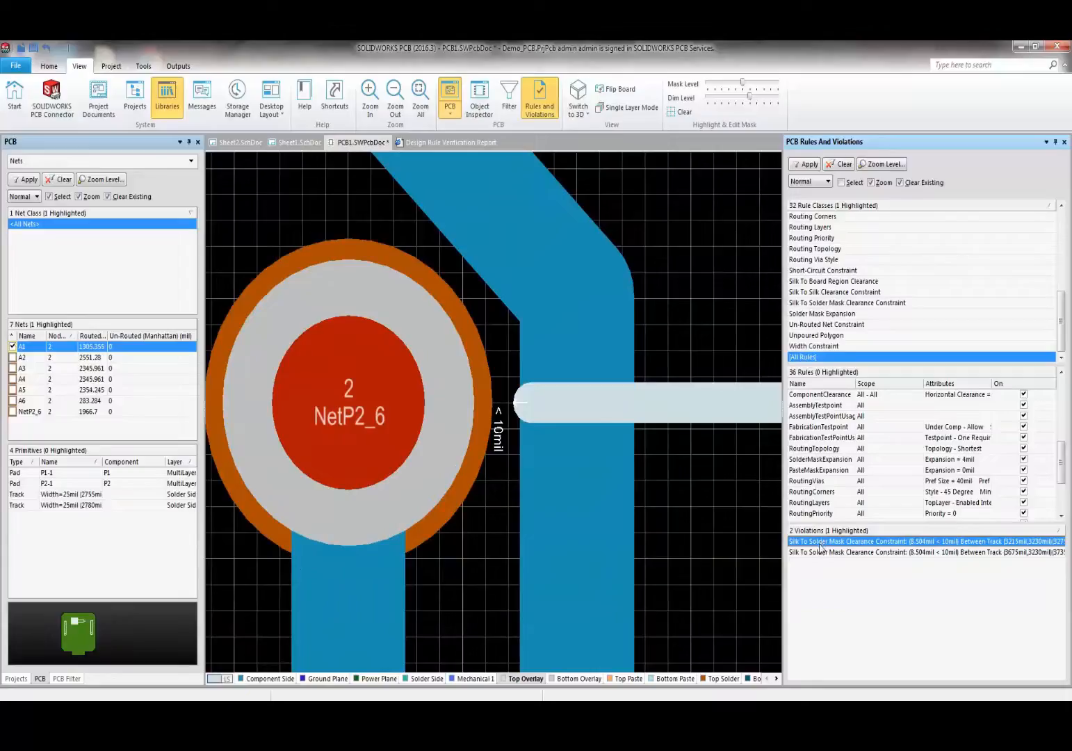
click(825, 553)
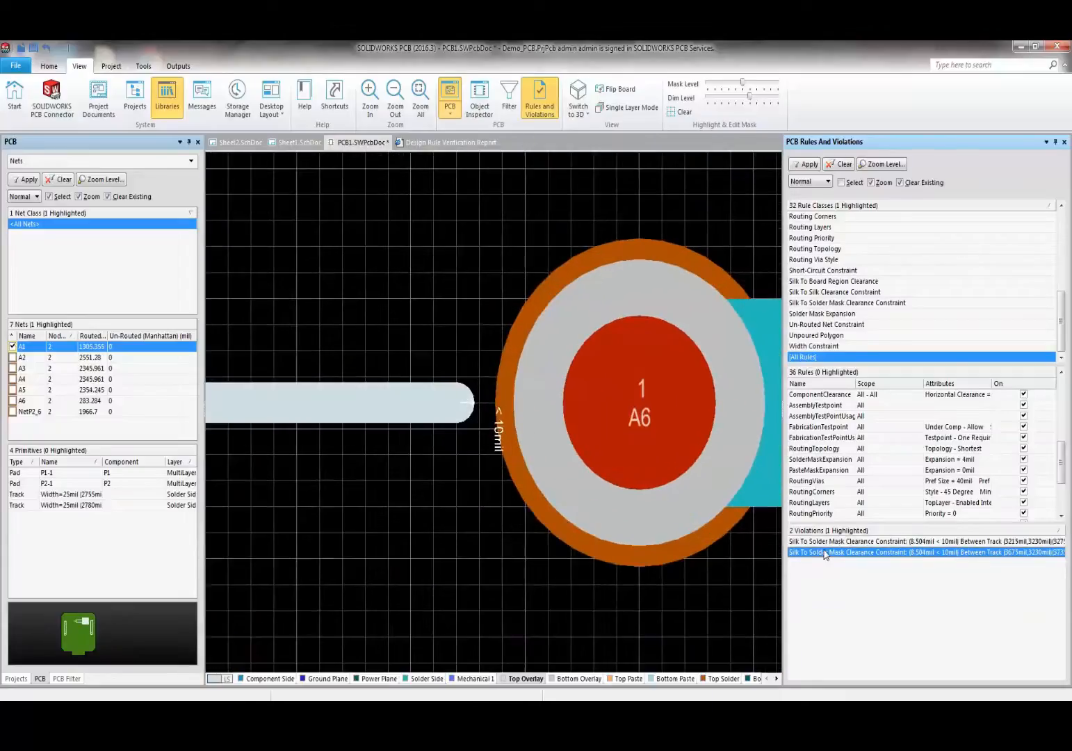
click(811, 544)
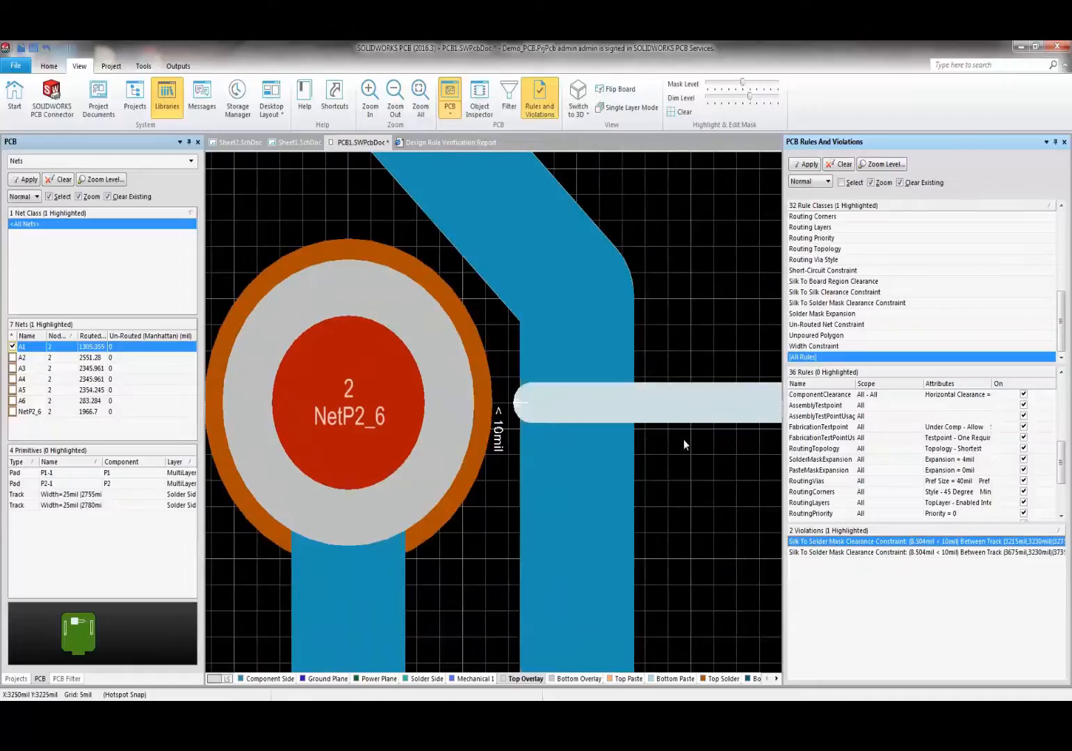
double_click(498, 435)
click(439, 465)
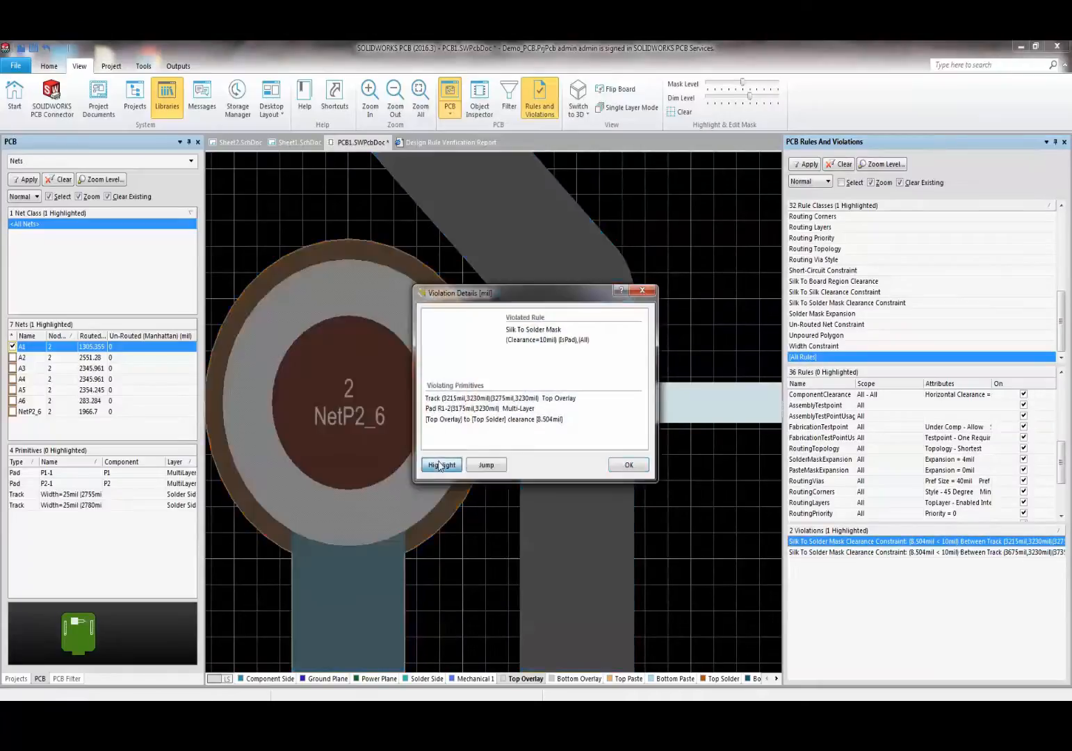
drag(488, 295, 855, 277)
click(808, 450)
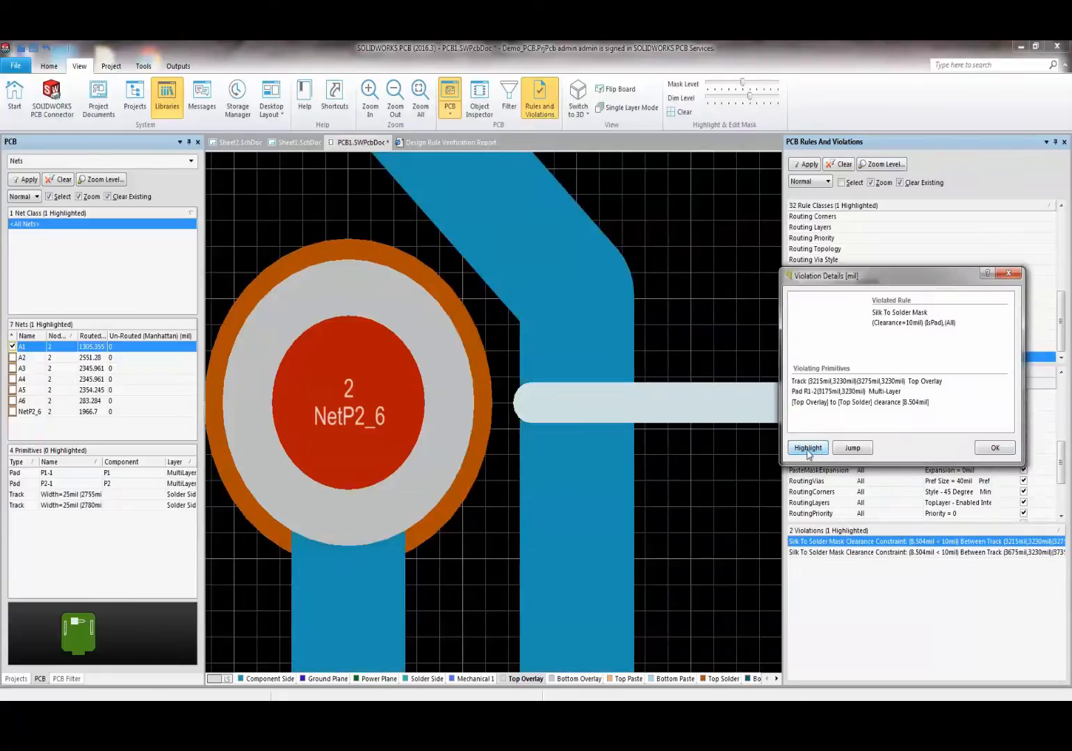
click(1007, 448)
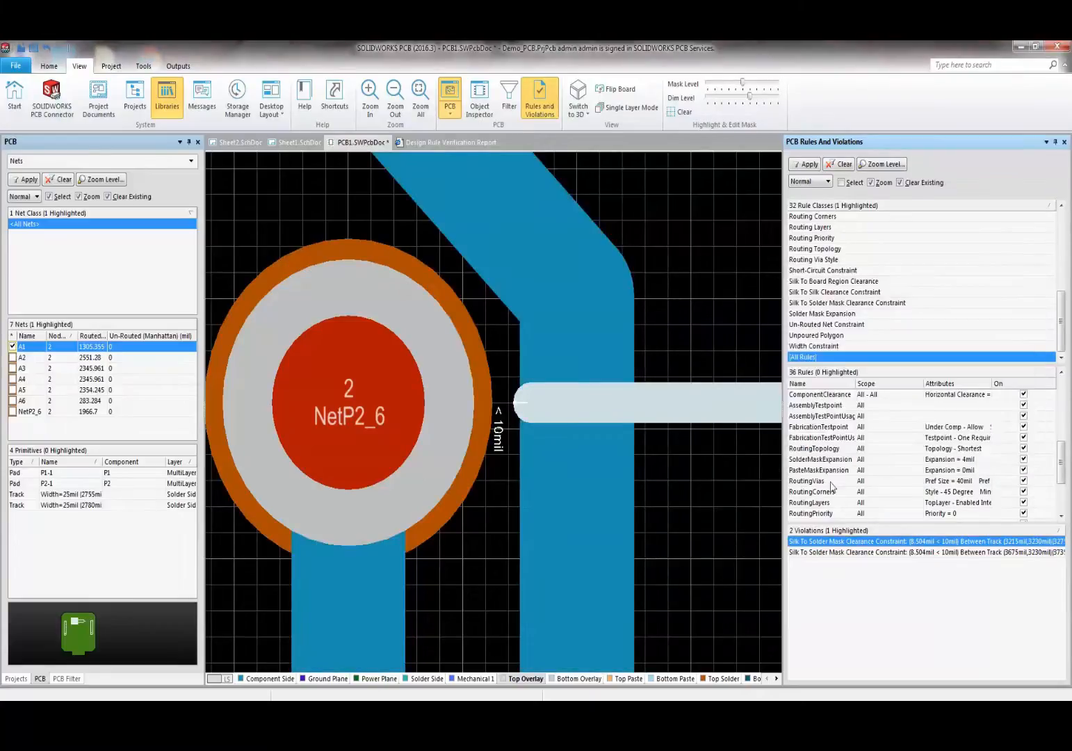
drag(1064, 470, 1050, 408)
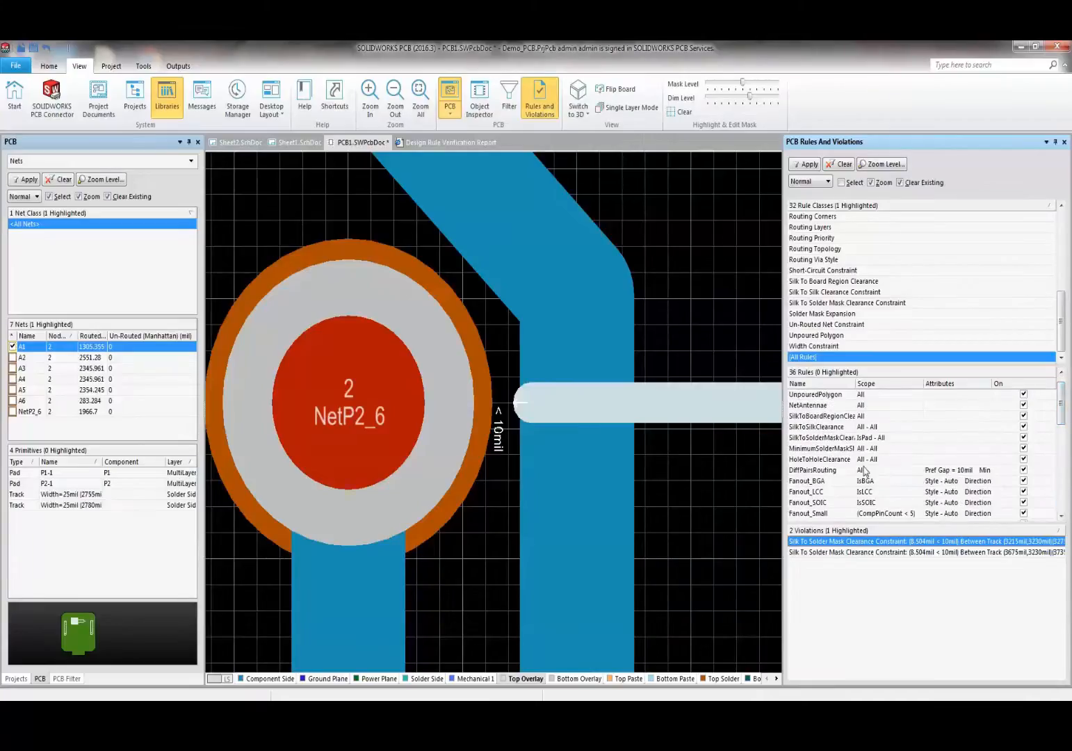
- Lower the SilkToSolderMaskClearance rule's minimum clearance from 10mil to 5mil
double_click(818, 438)
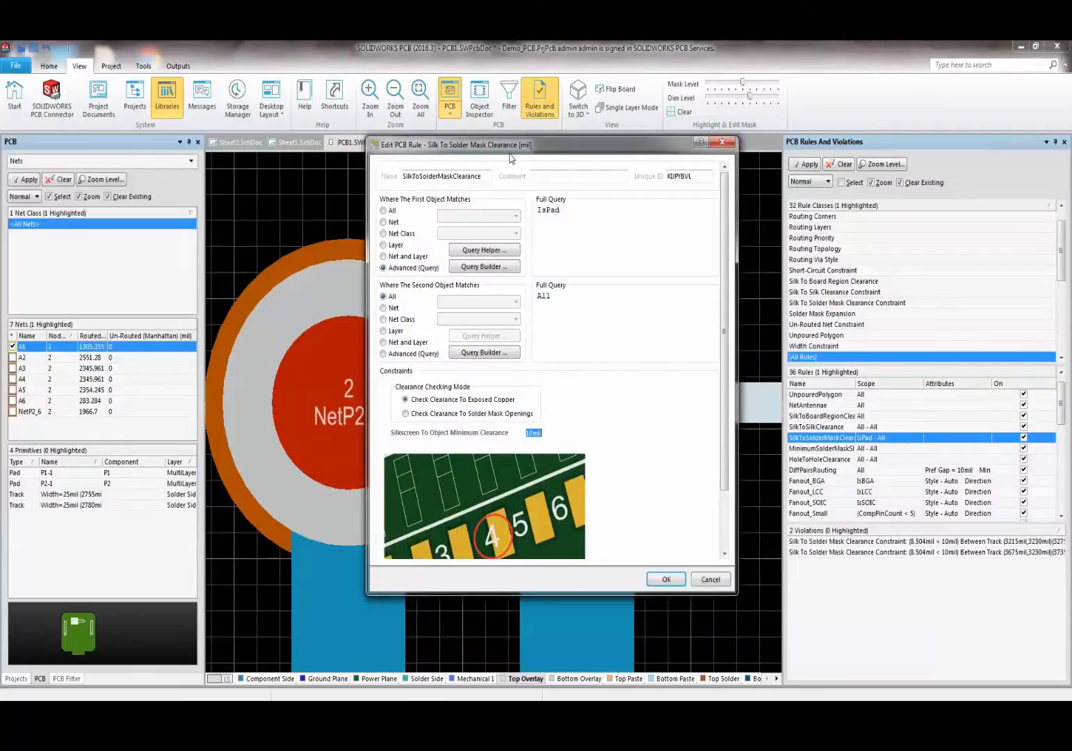
drag(509, 158, 524, 183)
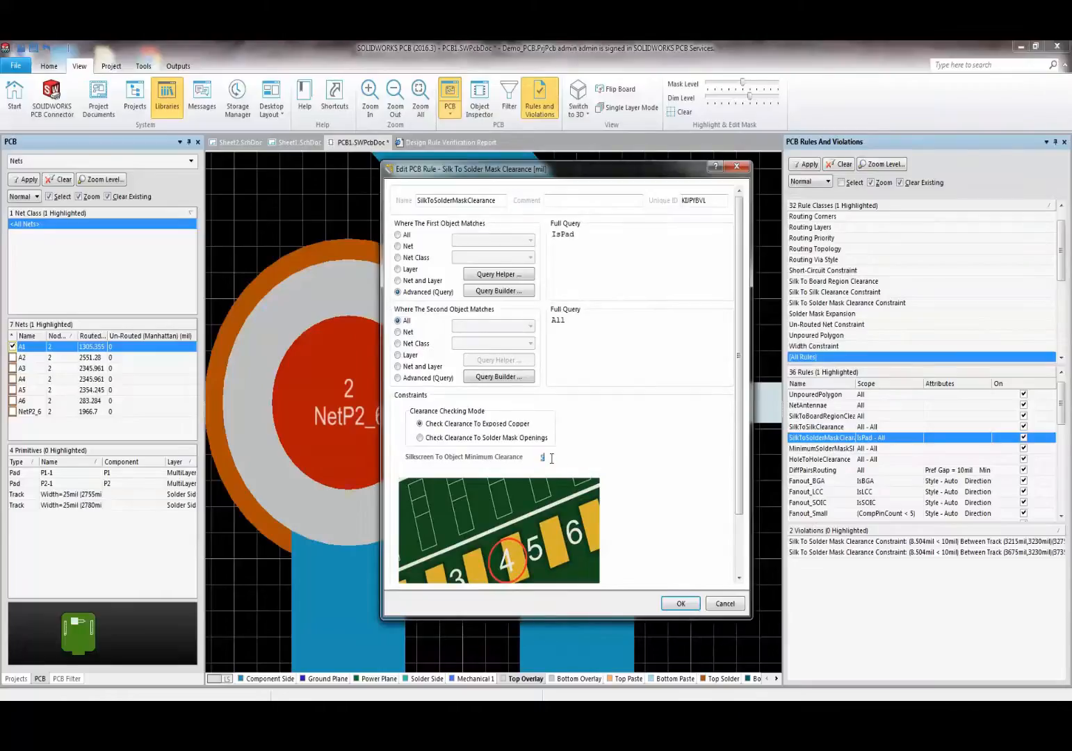
click(681, 603)
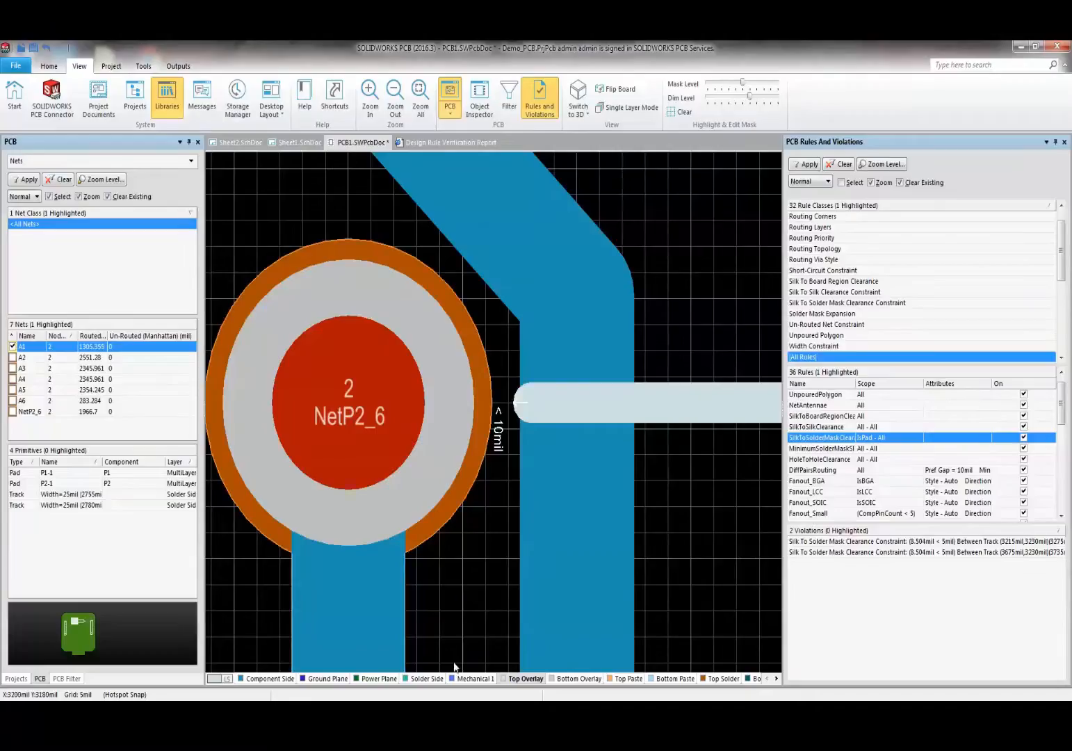
- Run the Design Rule Check and review the report showing 0 errors, warnings and violations
scroll(82, 84, up, 1)
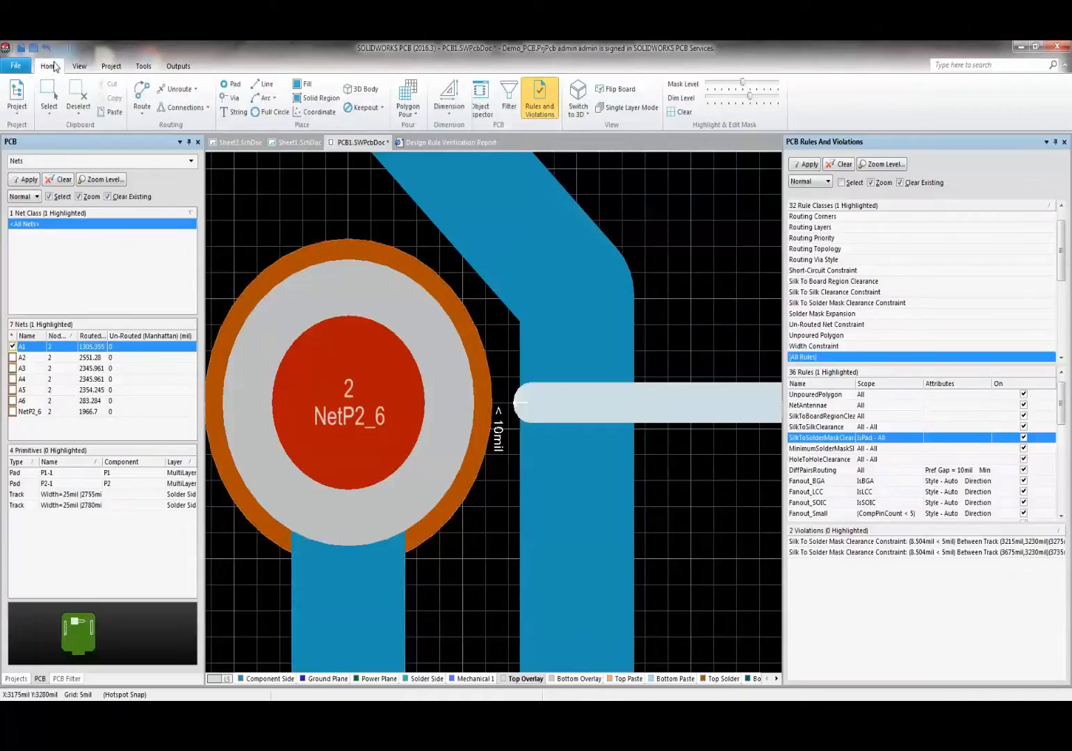
click(500, 103)
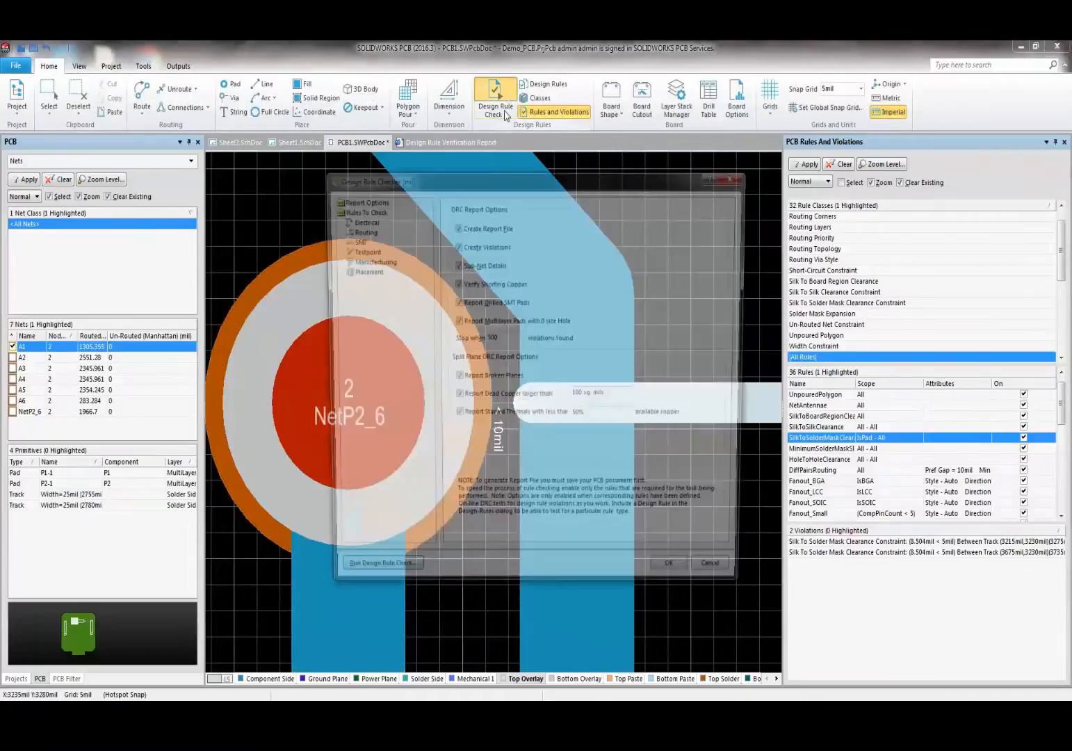
click(354, 581)
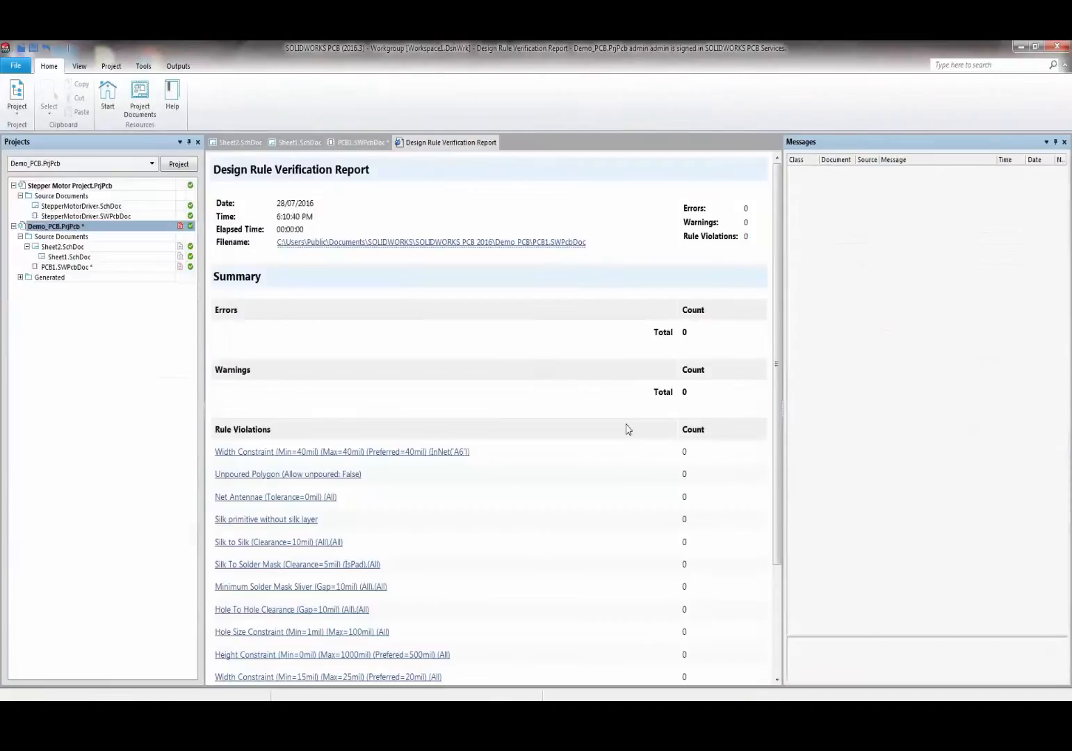
scroll(675, 276, down, 3)
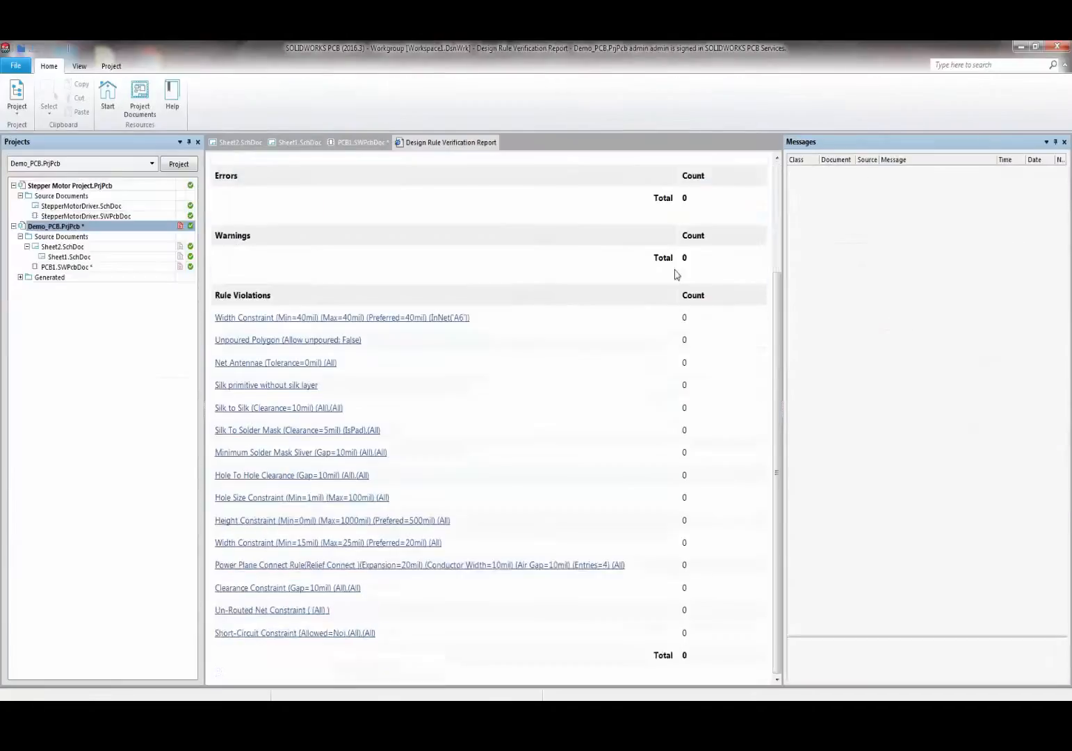
scroll(670, 337, up, 3)
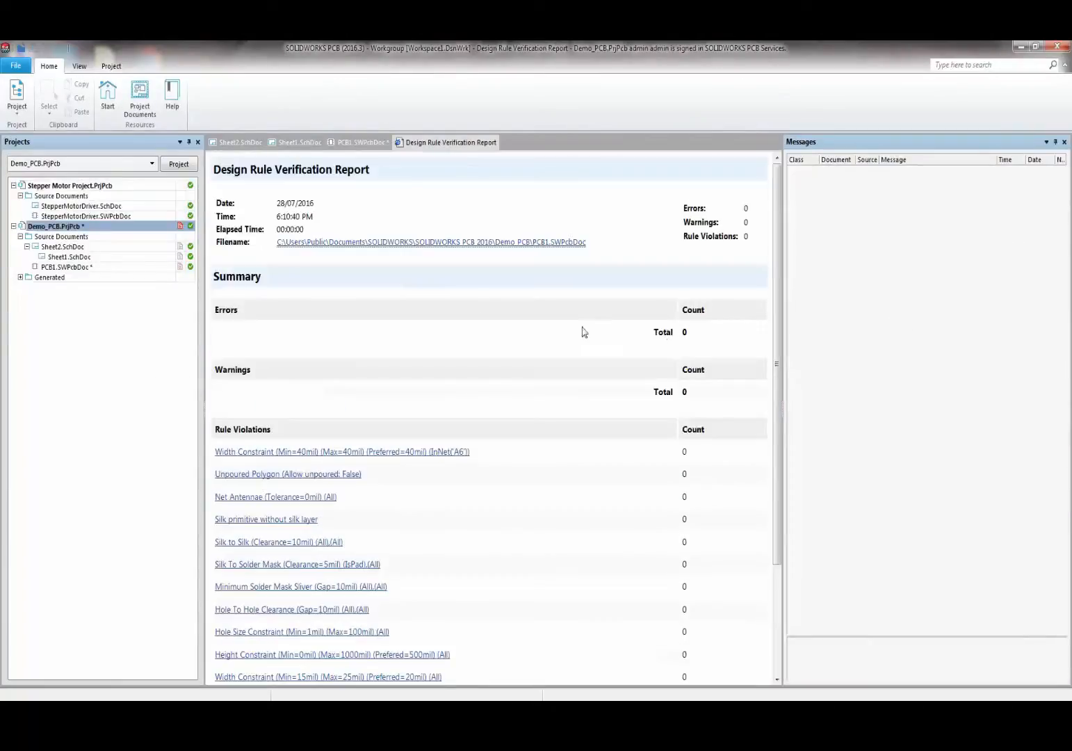
- Return to the PCB1.SWPcbDoc board and clear the selection
click(356, 142)
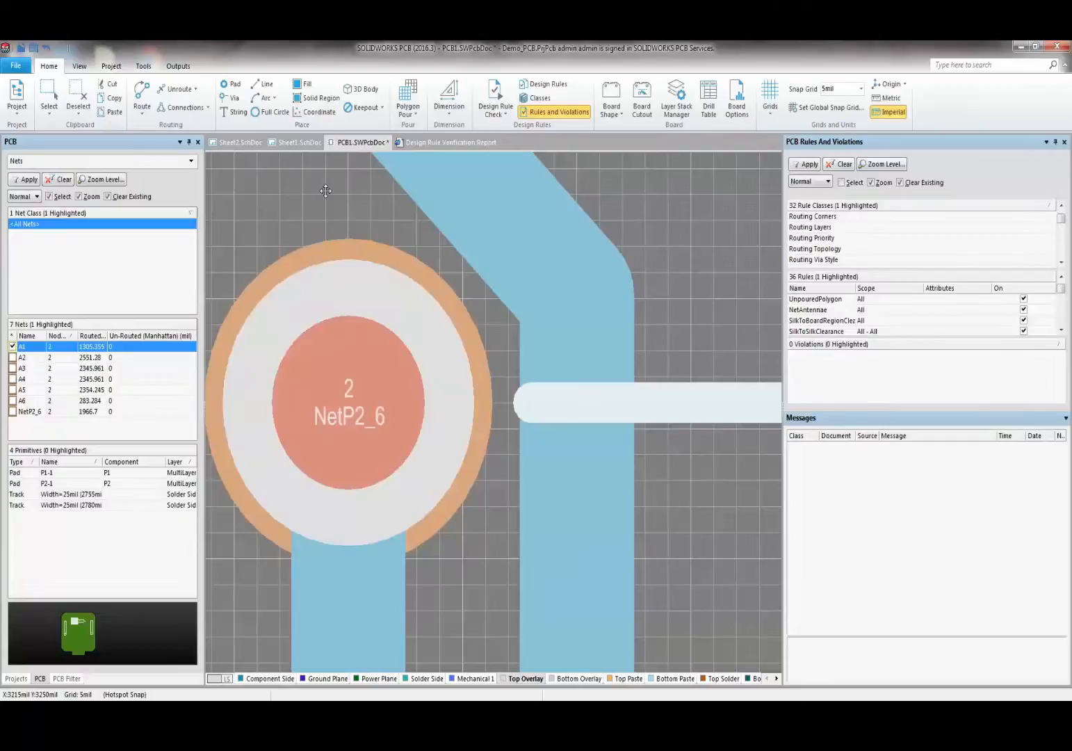
click(319, 190)
ctrl+scroll(317, 189, up, 2)
ctrl+scroll(318, 189, down, 3)
shift+scroll(443, 251, up, 2)
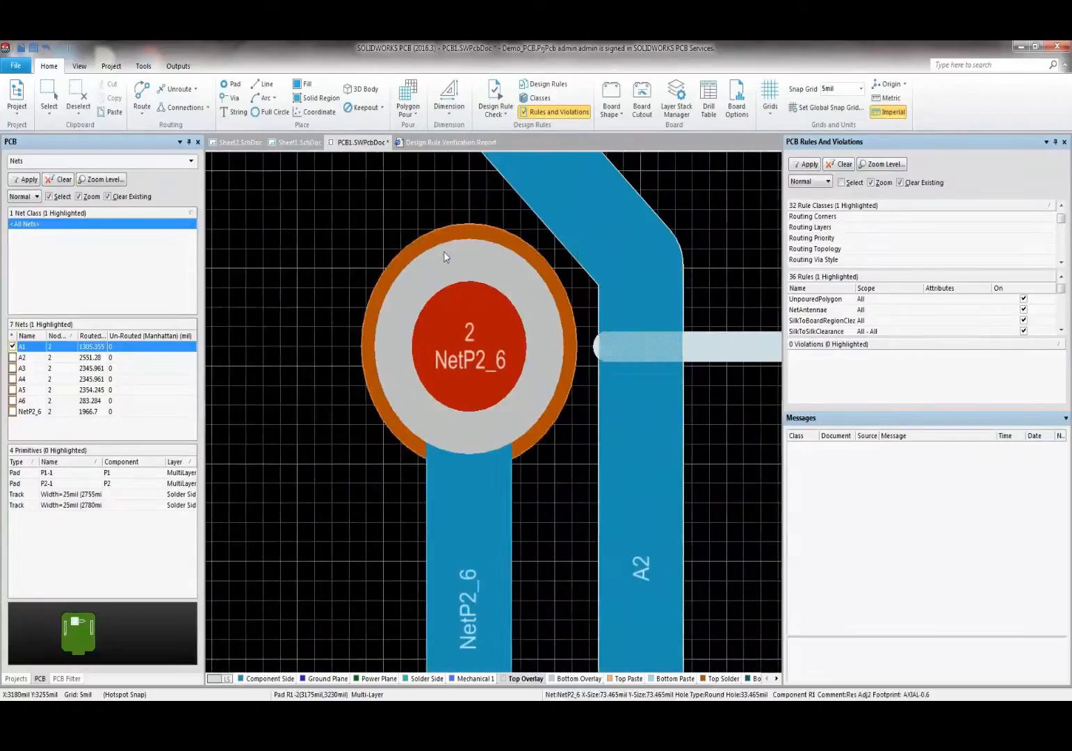
shift+scroll(444, 251, up, 1)
click(178, 65)
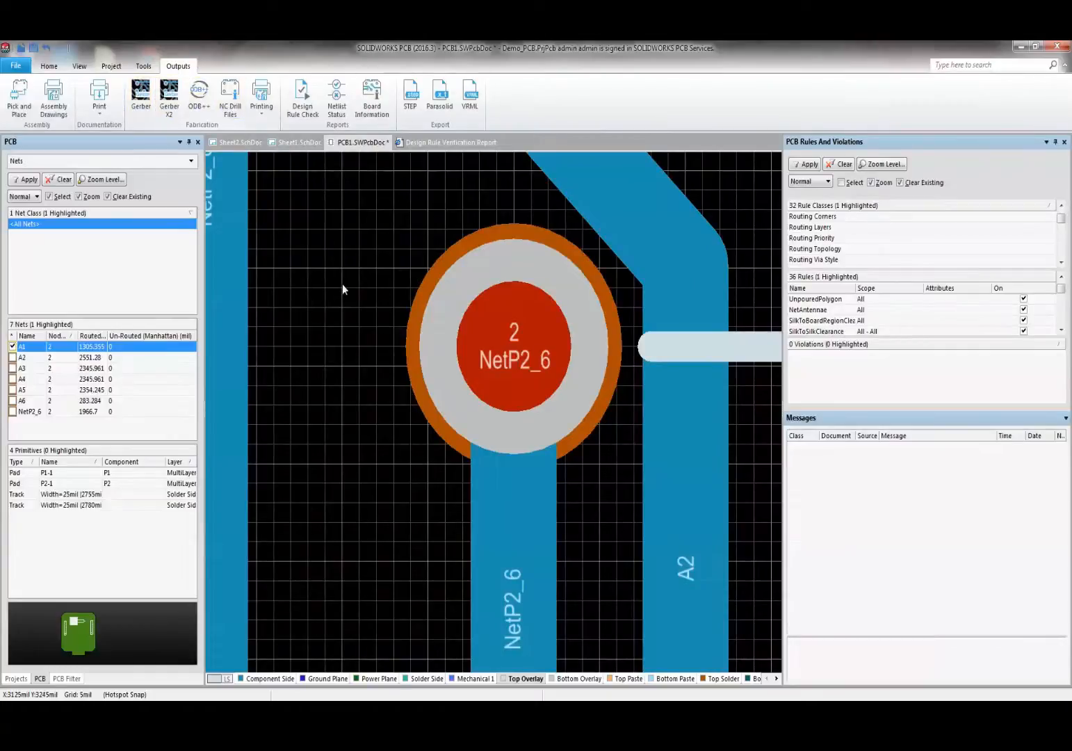
- Tick Gerber Files, Gerber X2 Files, Bill of Materials and NC Drill Files under Generate outputs
click(118, 67)
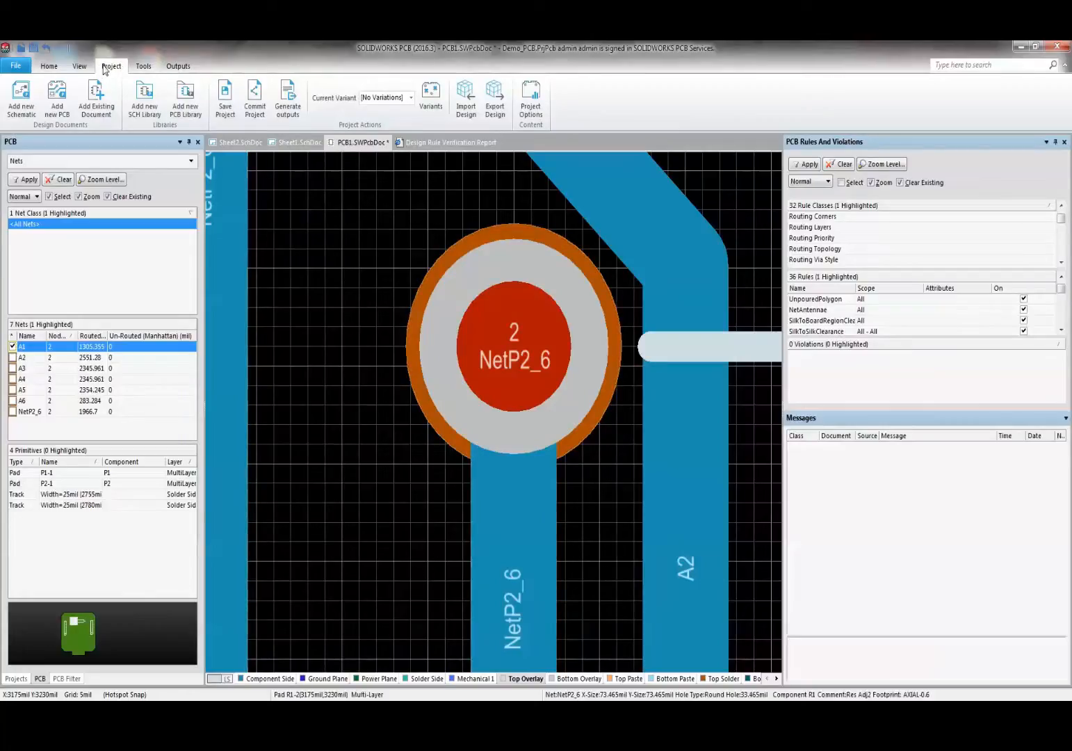
click(289, 105)
drag(435, 222, 372, 233)
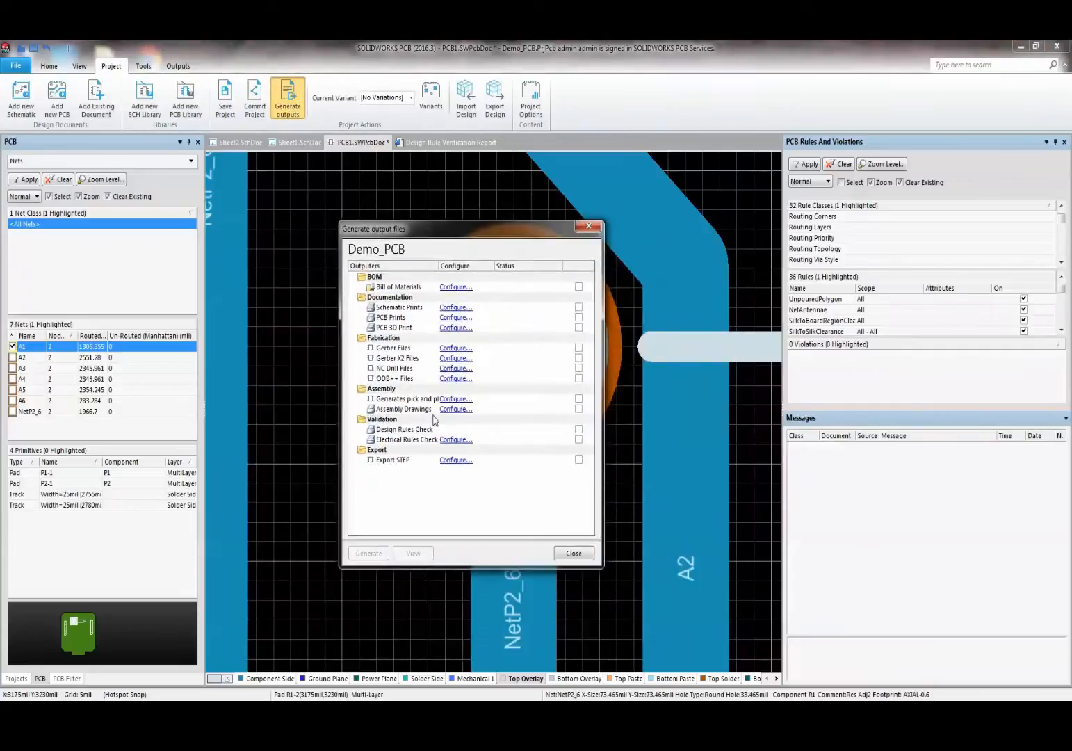
click(578, 347)
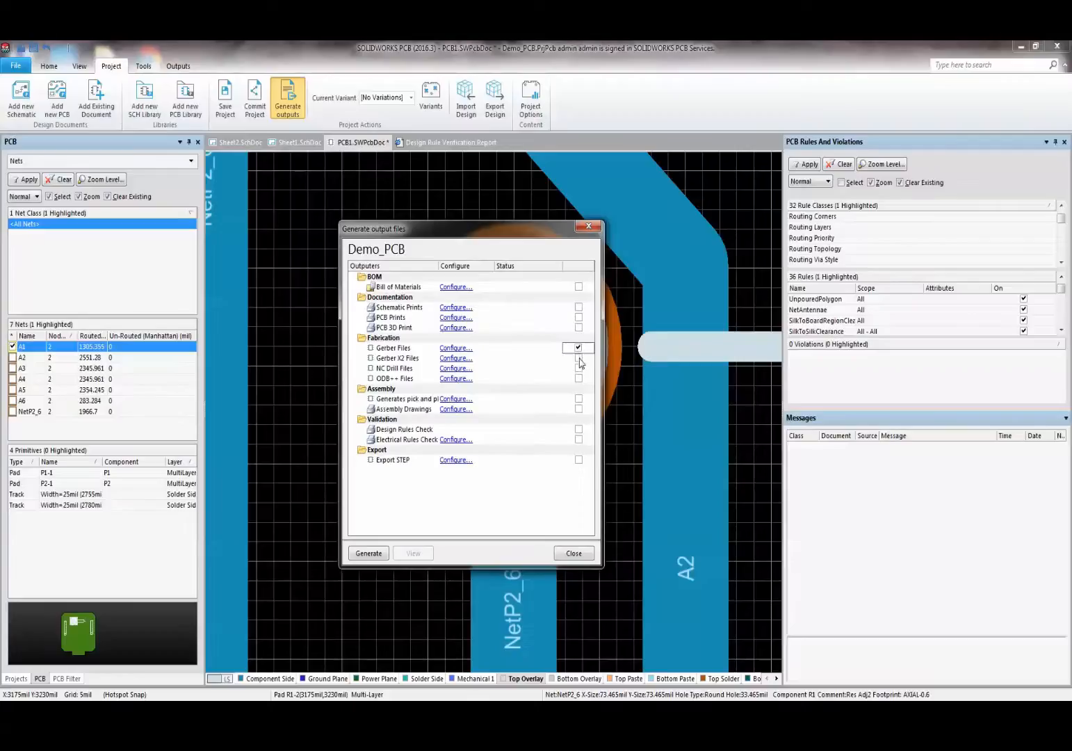
click(579, 360)
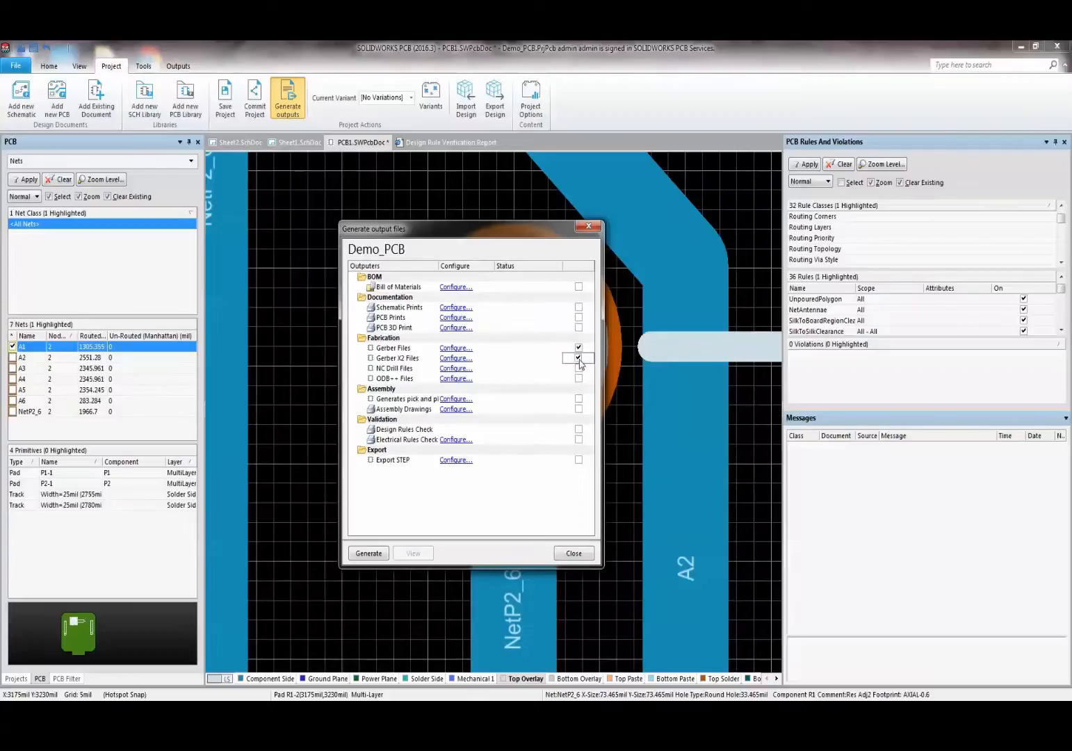
click(579, 287)
click(578, 368)
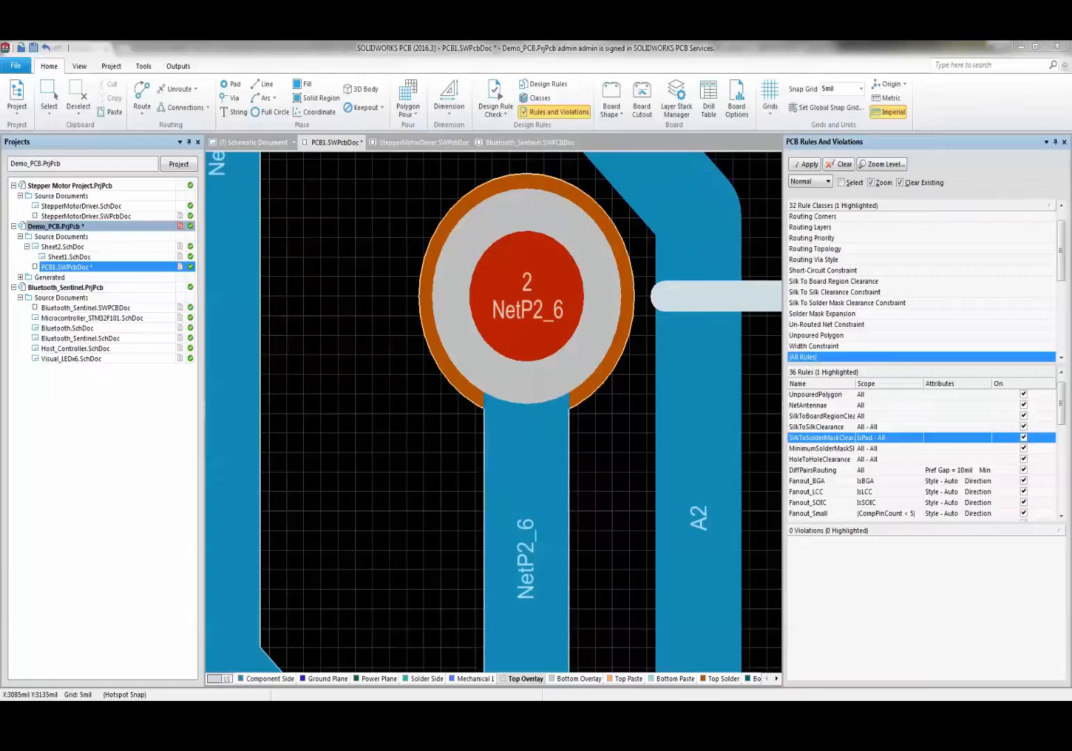
- Enter the username and password on the PCB Services login page to sign in
click(219, 650)
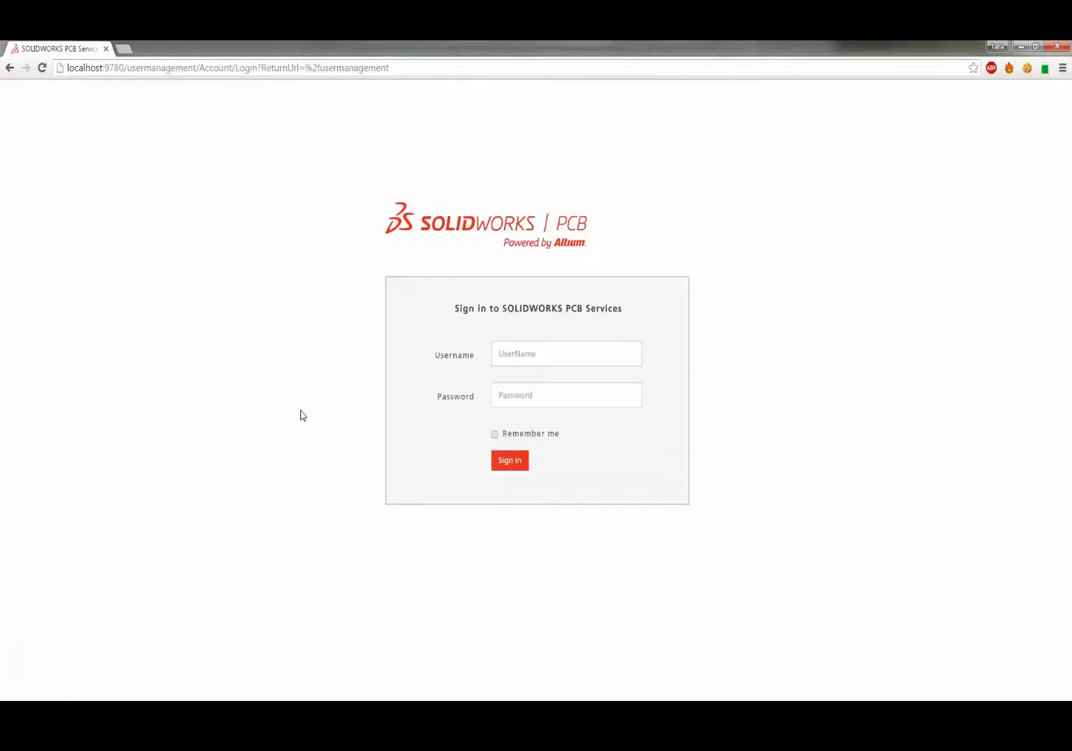
click(510, 356)
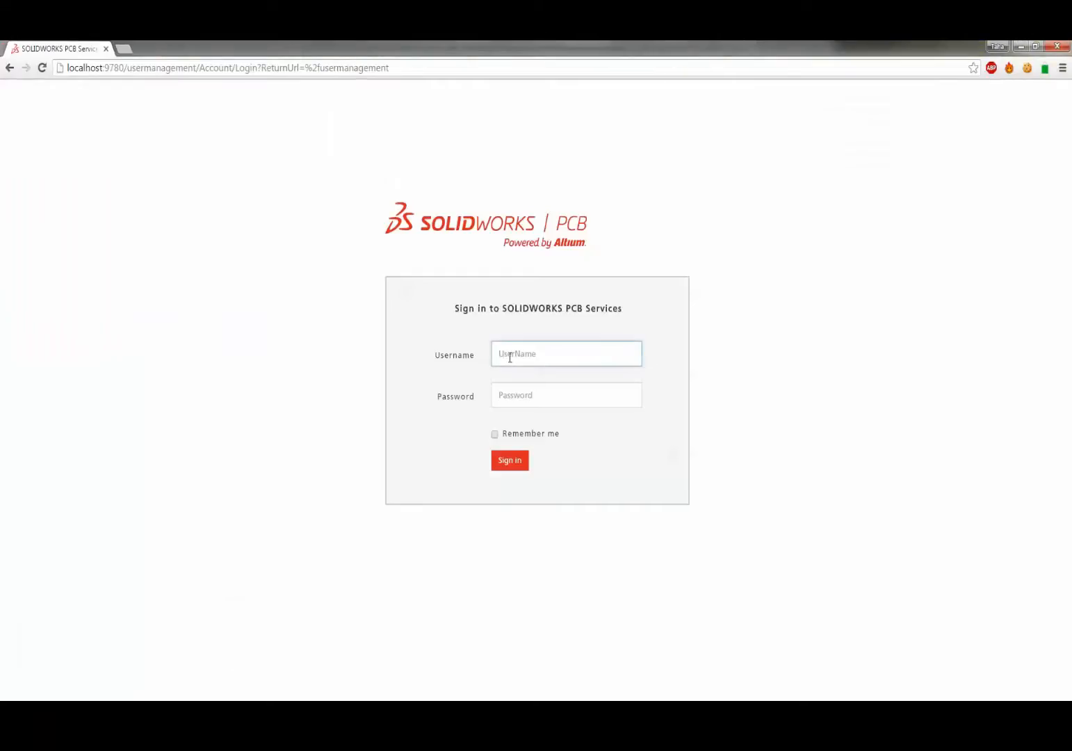
text(admin)
key(Tab)
text(a)
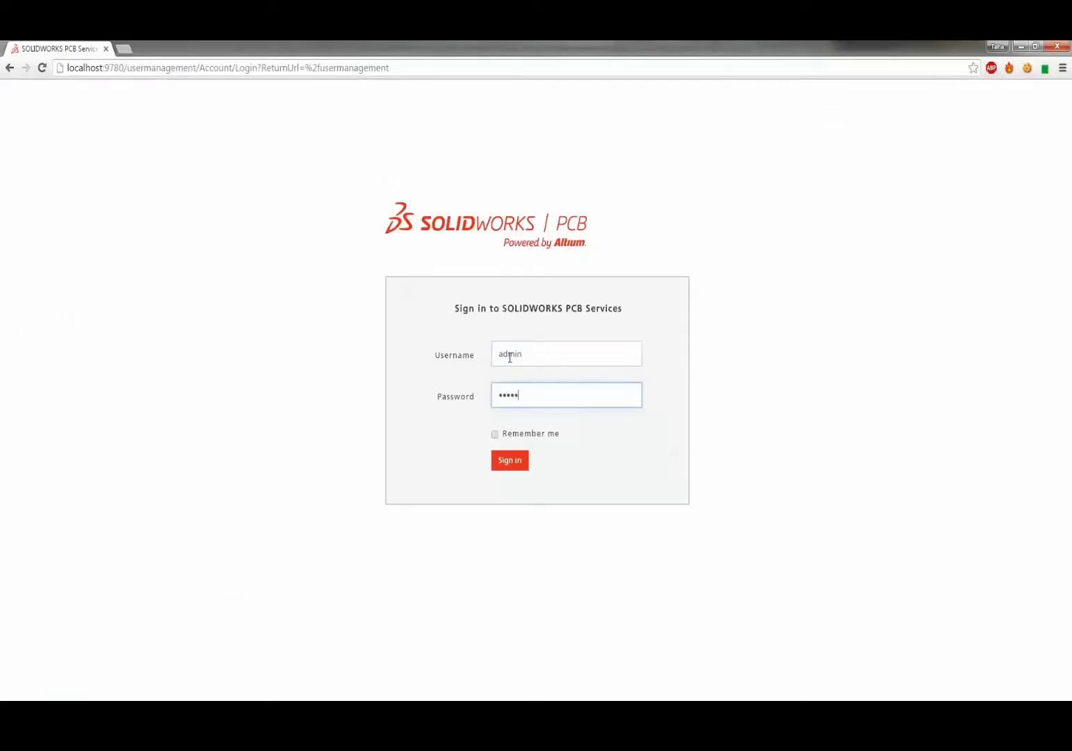
text(dmin)
key(Return)
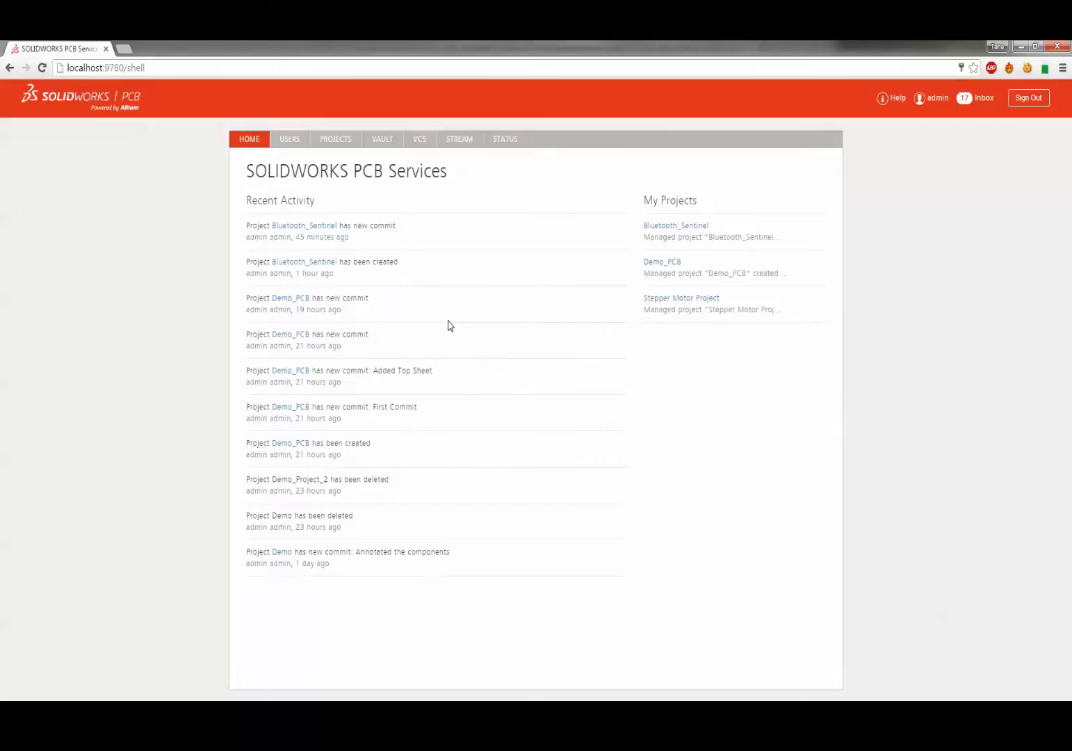
- Browse the Services USERS, Roles, PROJECTS, VCS and STREAM pages
click(283, 139)
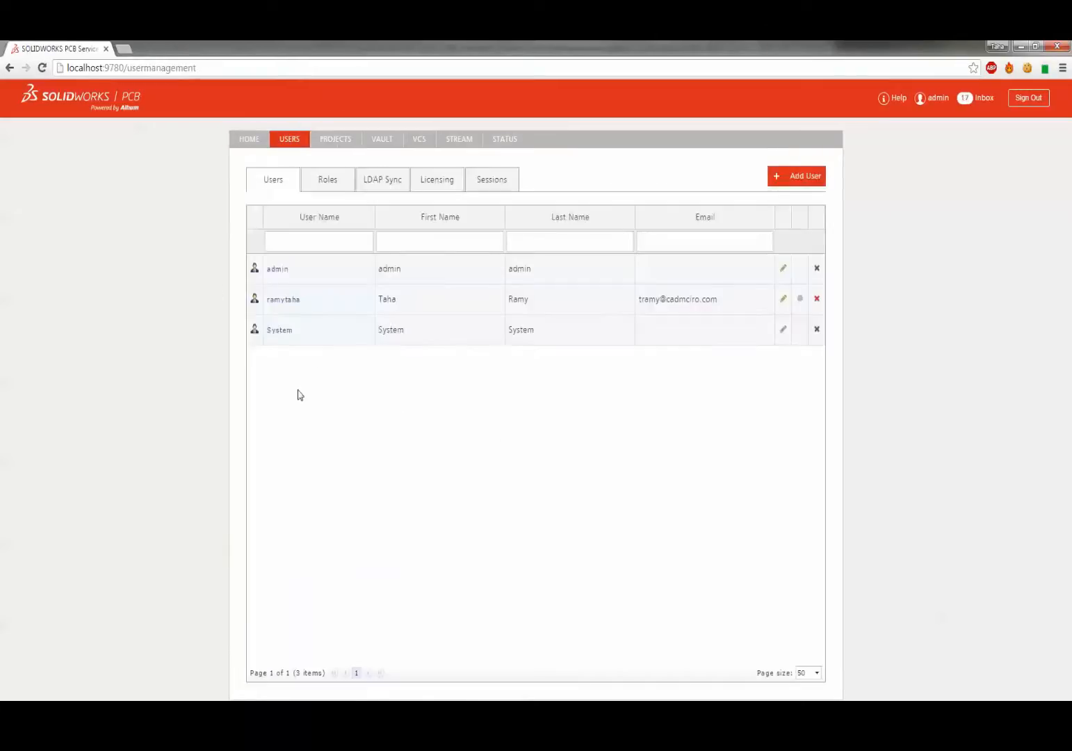
click(331, 181)
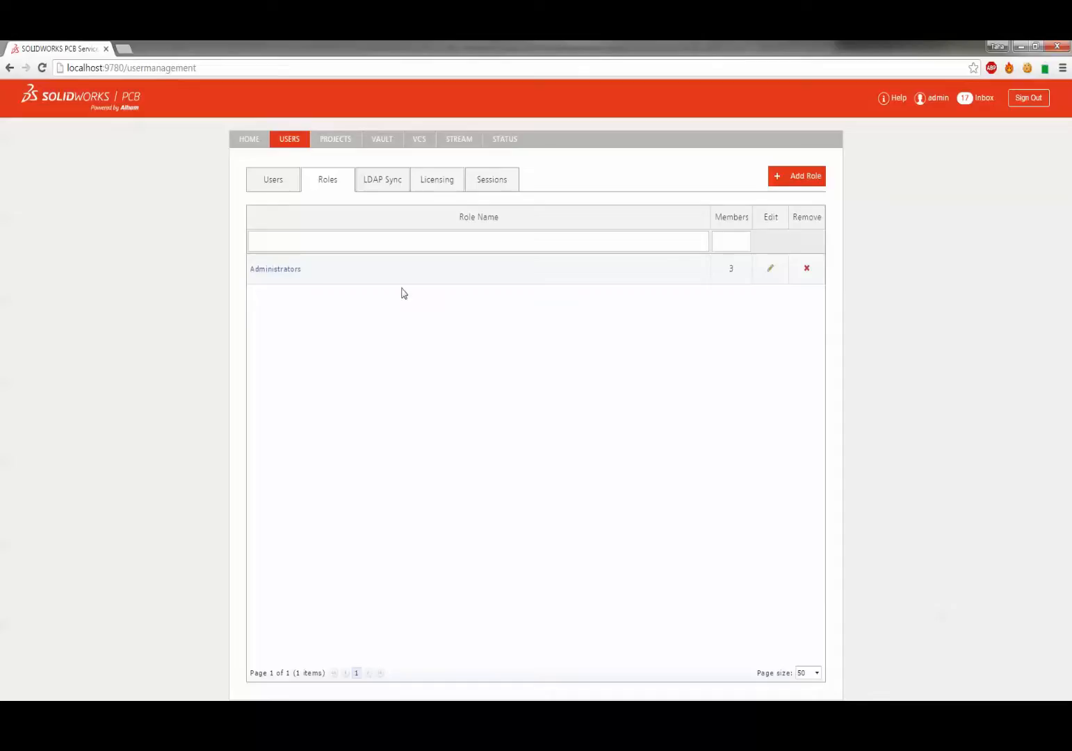
click(323, 142)
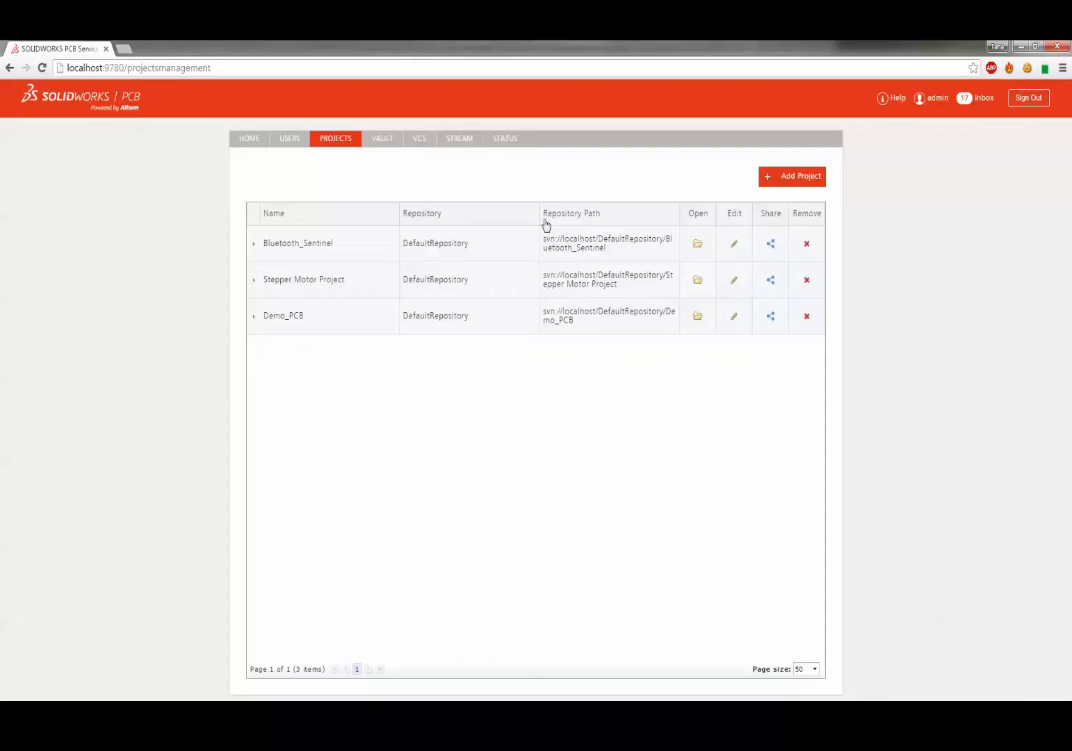
click(419, 142)
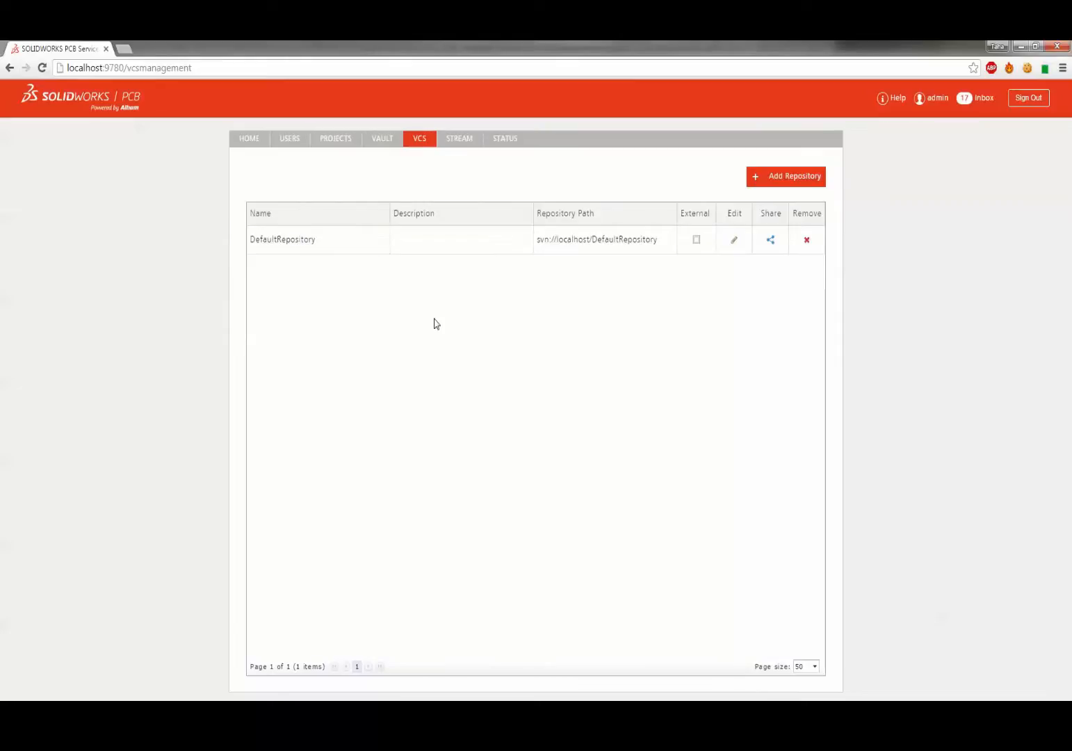
click(451, 141)
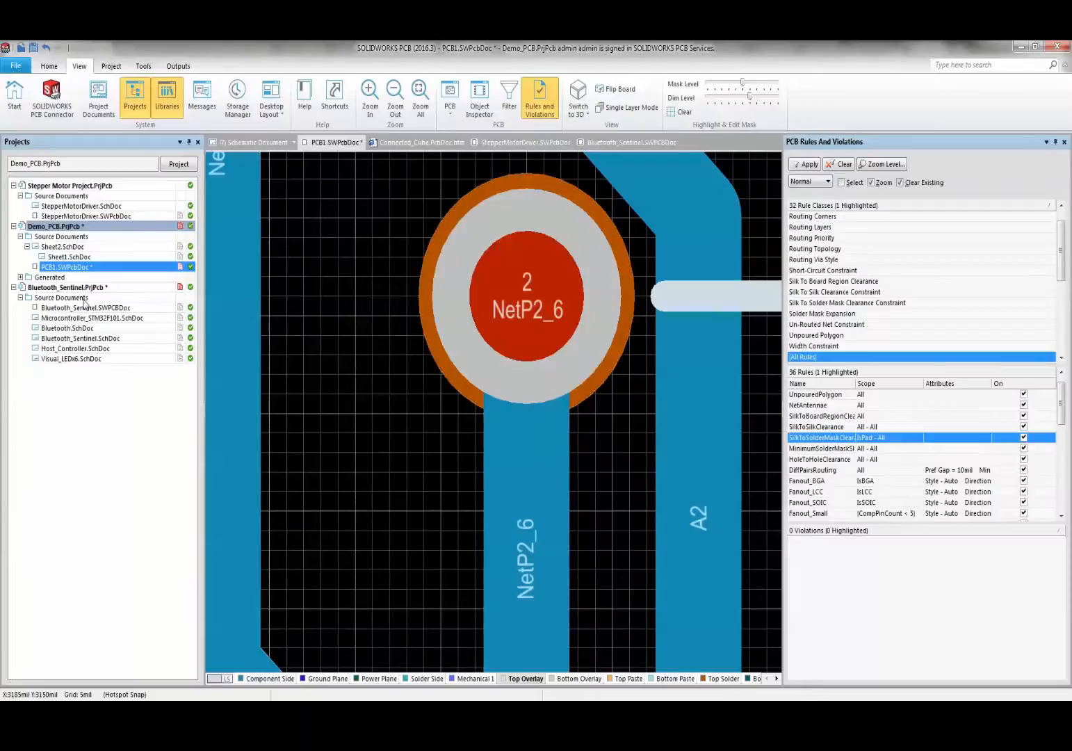
- Open the Bluetooth_Sentinel.SWPCBDoc board document
double_click(87, 307)
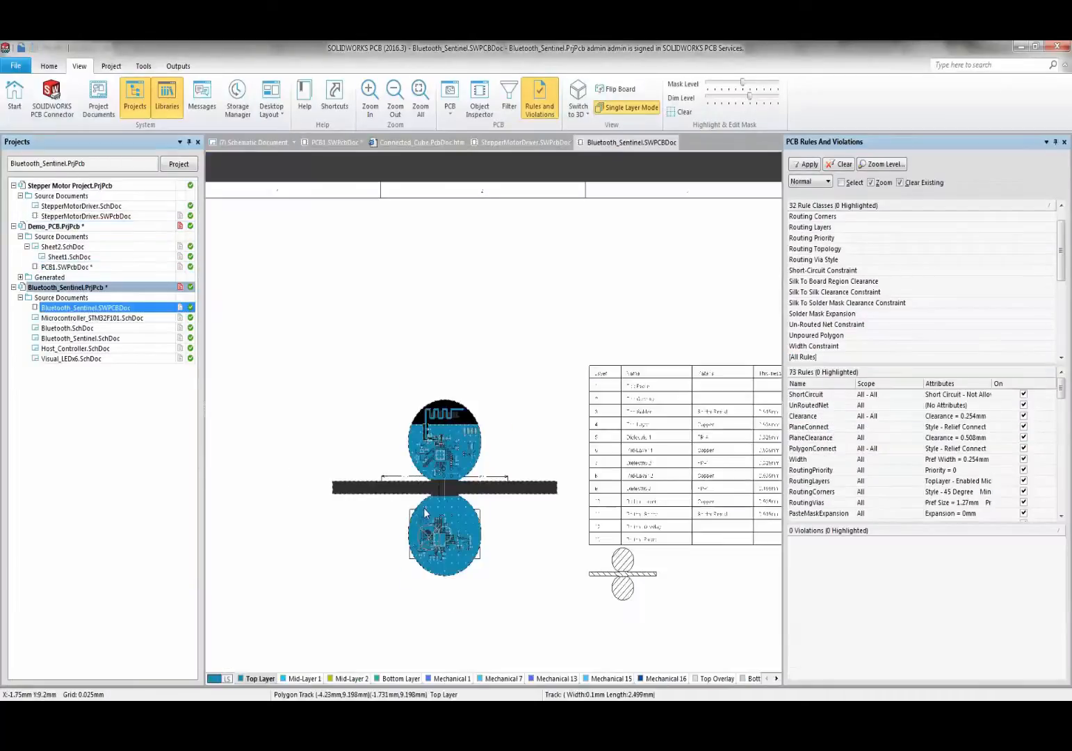
ctrl+scroll(424, 506, up, 3)
ctrl+scroll(423, 507, down, 1)
ctrl+scroll(449, 533, up, 3)
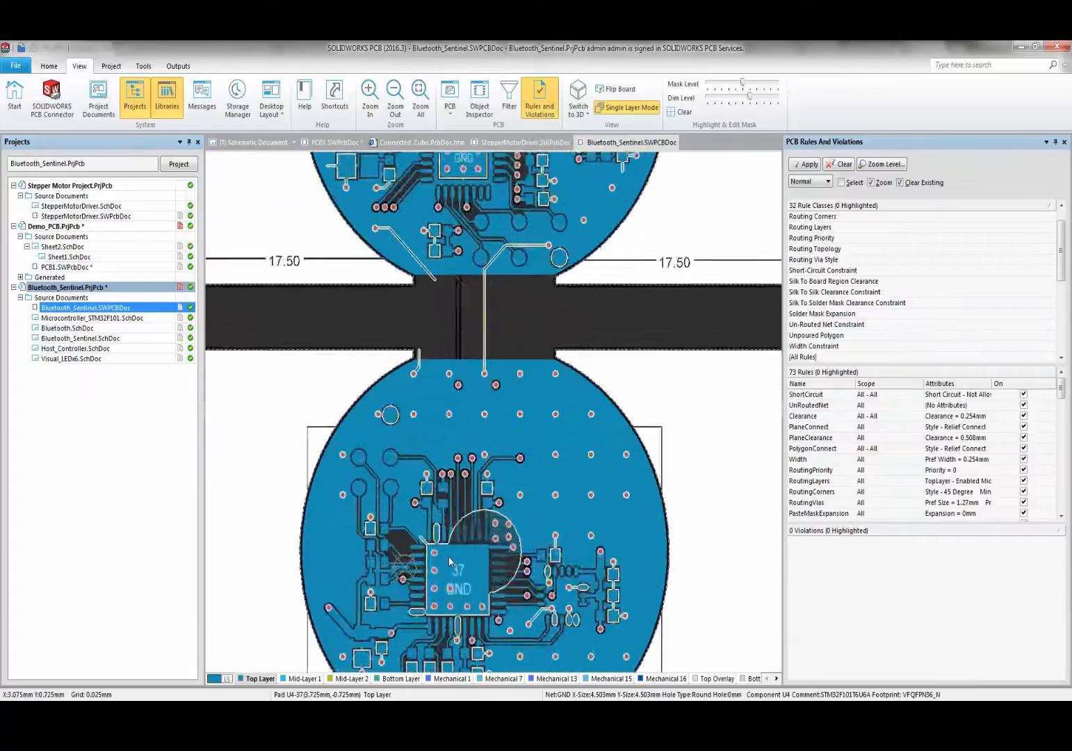
ctrl+scroll(450, 534, down, 1)
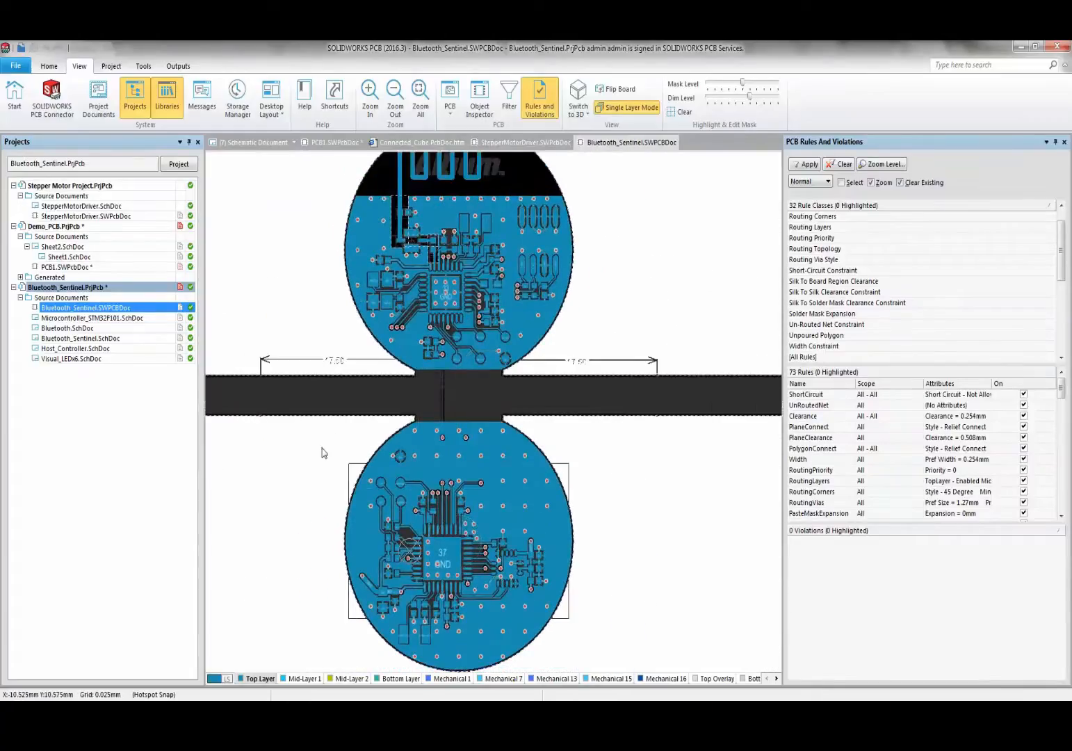
- Step through Mid-Layers 1-2, Bottom, Mechanical 1/7/13/15/16, overlay, paste and mask layers
click(289, 681)
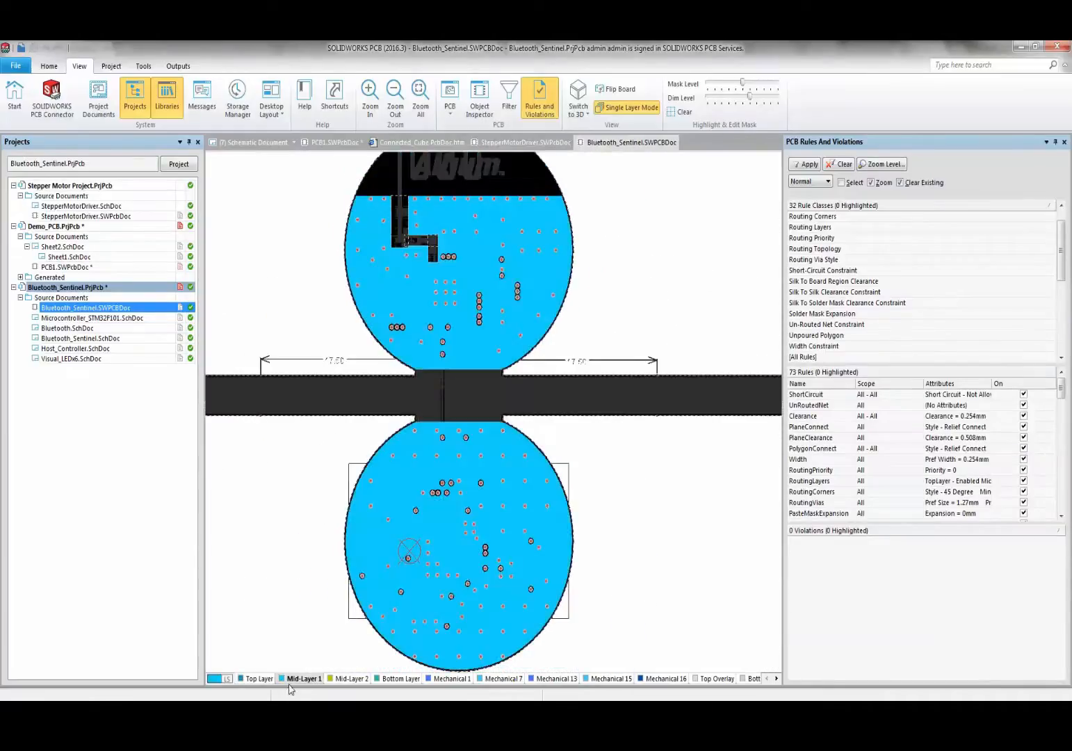
click(347, 680)
click(400, 679)
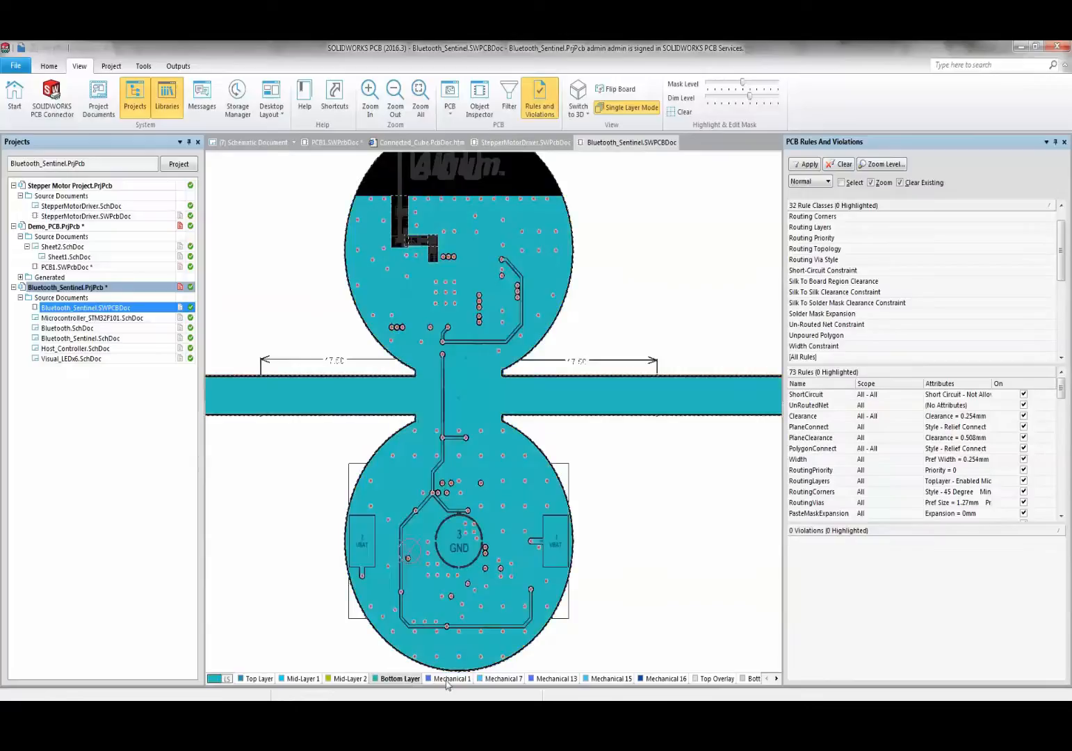
click(448, 680)
click(503, 680)
click(549, 680)
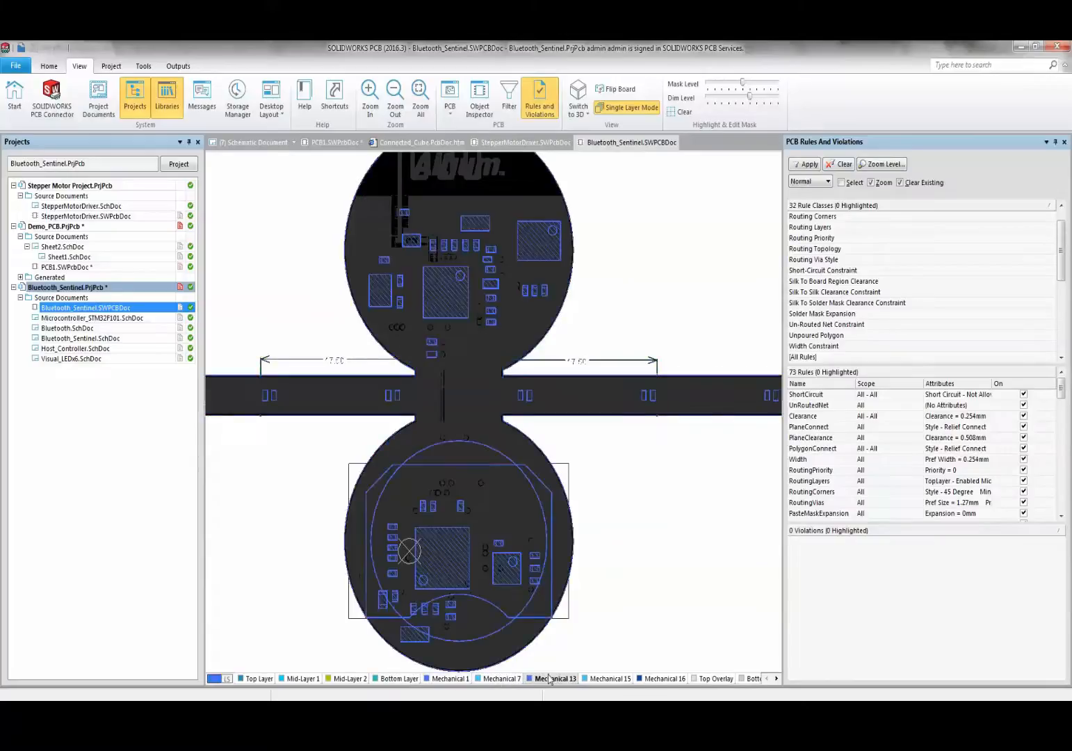
click(610, 680)
click(664, 679)
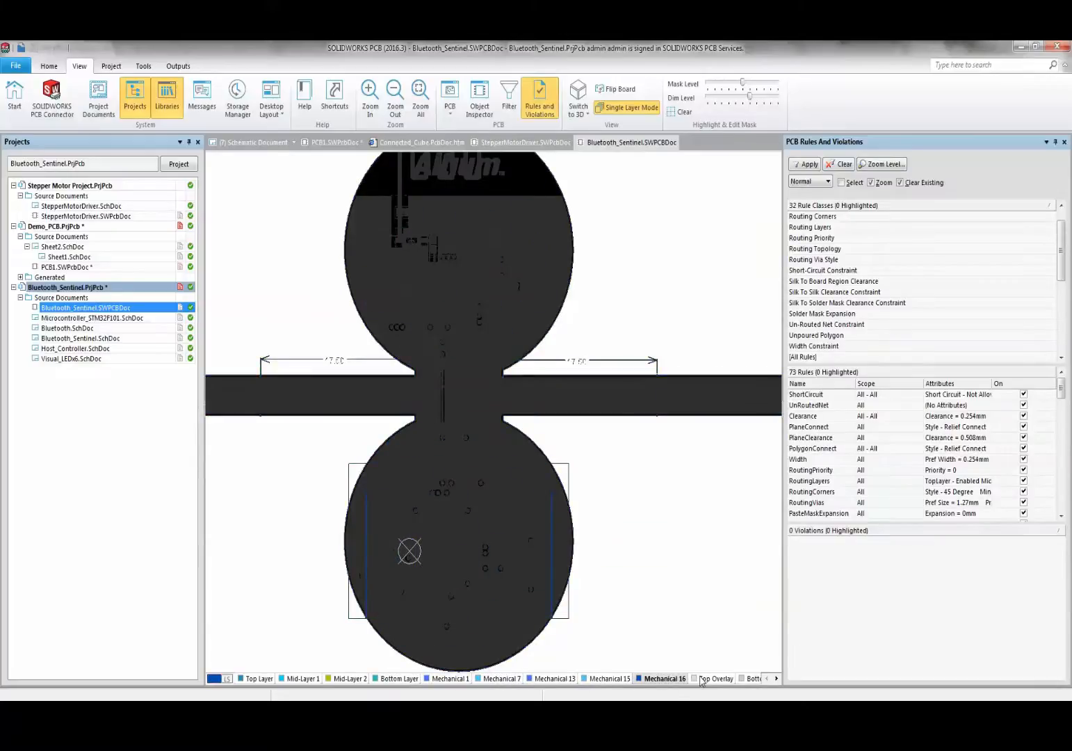
click(709, 680)
click(704, 679)
key(KP_Add)
key(KP_Add)
key(KP_Add)
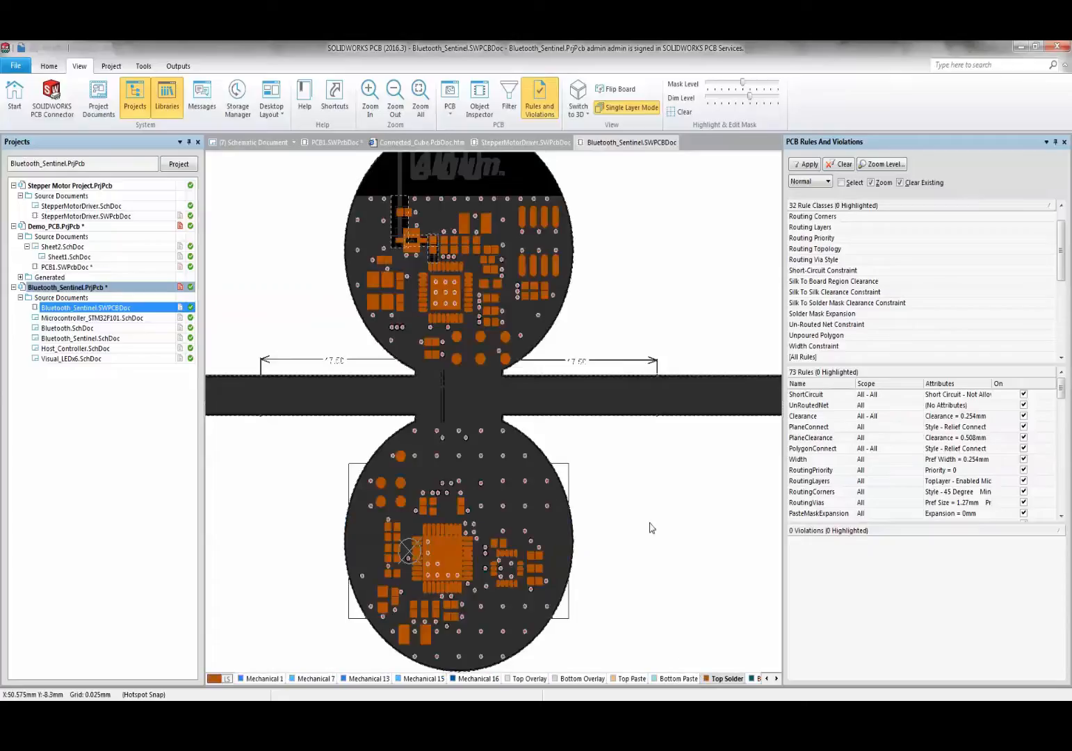
- Orbit the board in 3D, then return to 2D with single layer mode on
key(3)
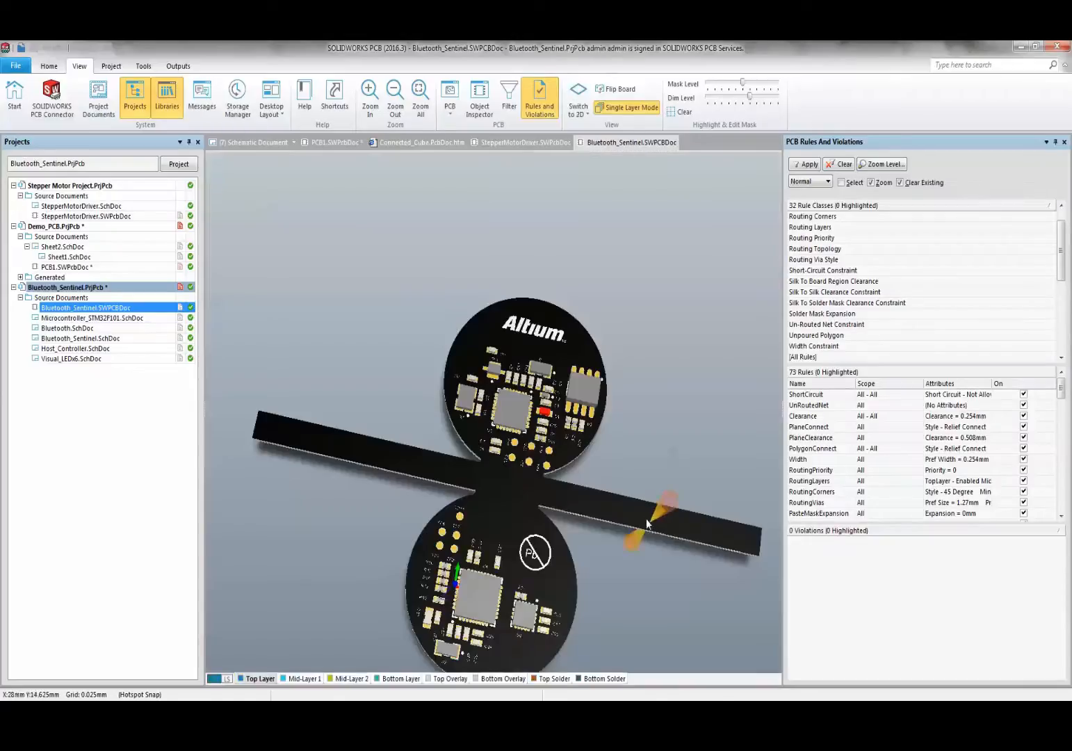
shift+right_drag(610, 545, 552, 529)
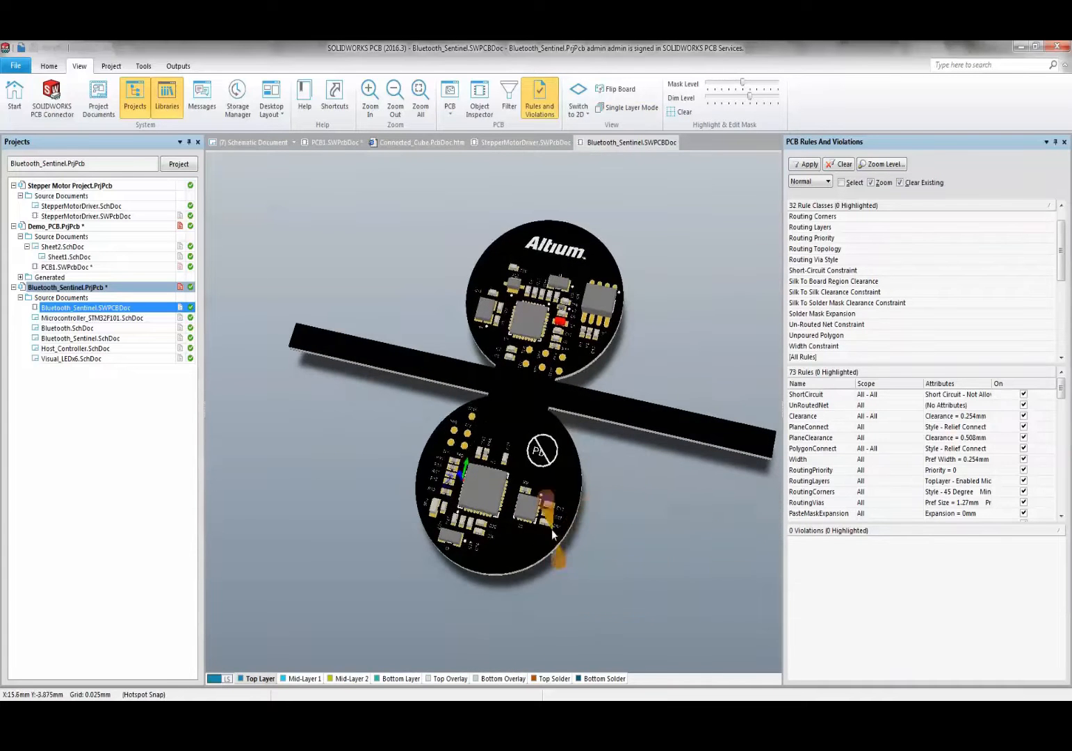
mouse_move(436, 546)
shift+right_down()
mouse_move(347, 493)
mouse_move(374, 520)
mouse_move(435, 309)
mouse_move(529, 549)
mouse_move(583, 555)
mouse_move(577, 362)
mouse_move(569, 488)
mouse_move(416, 436)
mouse_move(419, 587)
mouse_move(447, 524)
shift+right_up()
key(2)
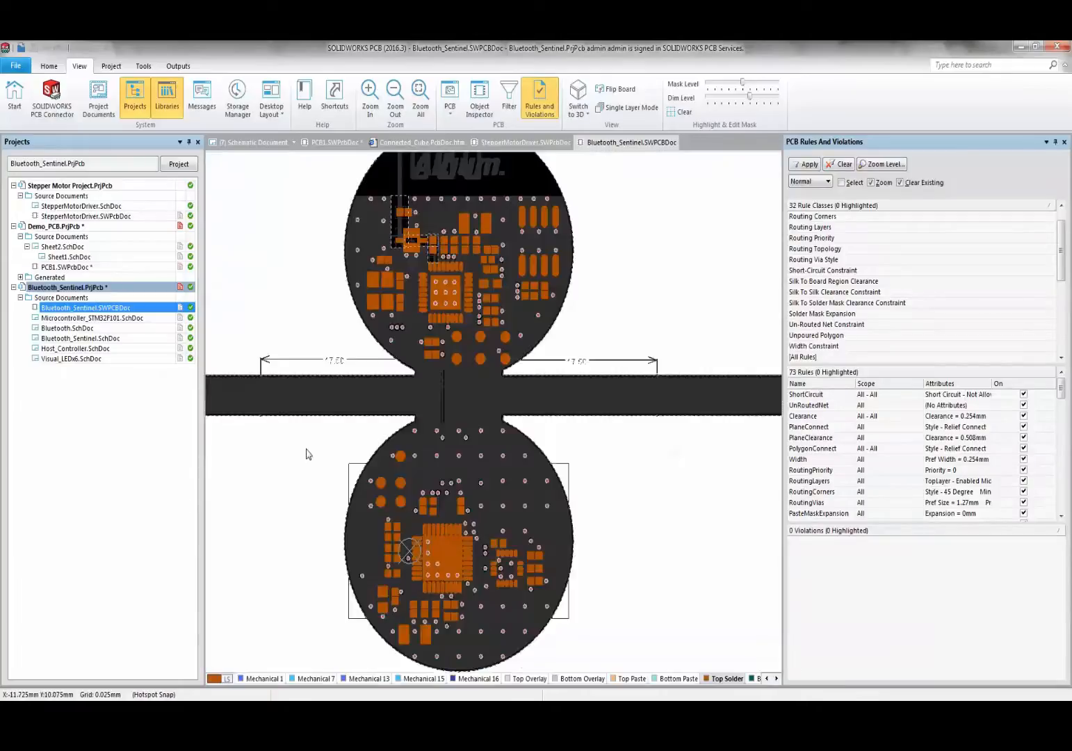
key(shift+s)
ctrl+scroll(306, 455, up, 2)
ctrl+scroll(356, 480, down, 2)
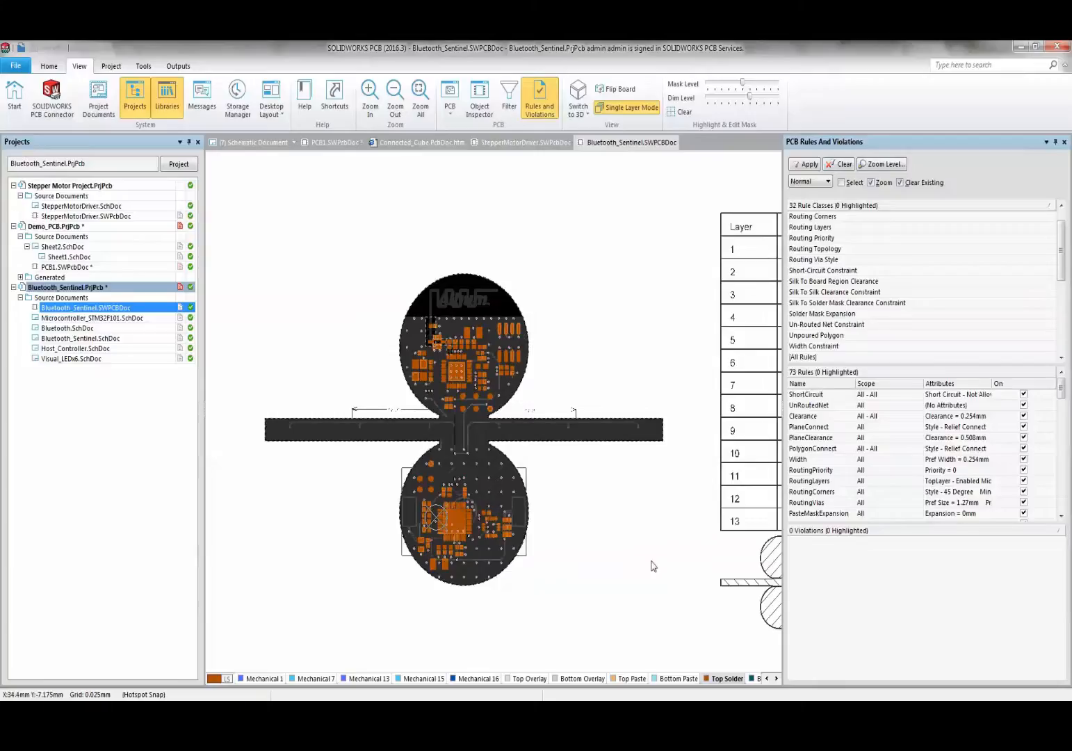
- Push the design via SOLIDWORKS PCB Connector, posting the comment 'Check Mechanical Constraints'
click(51, 97)
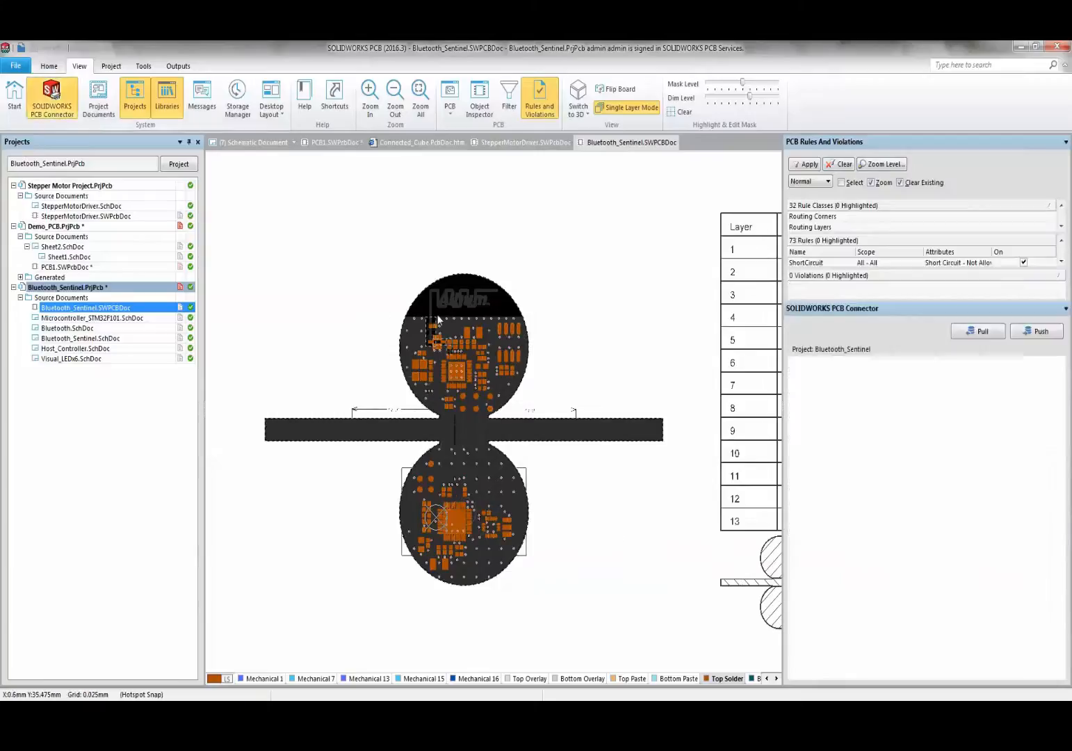
click(1028, 337)
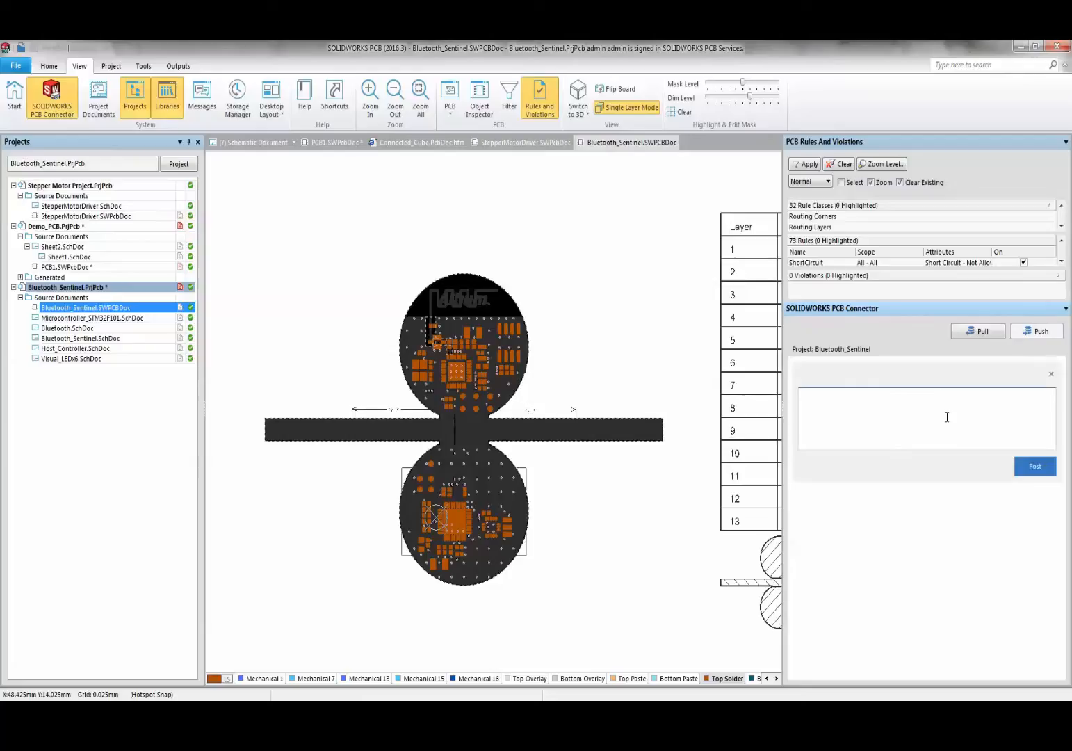
text(Check Mechanical Constraints)
click(1023, 467)
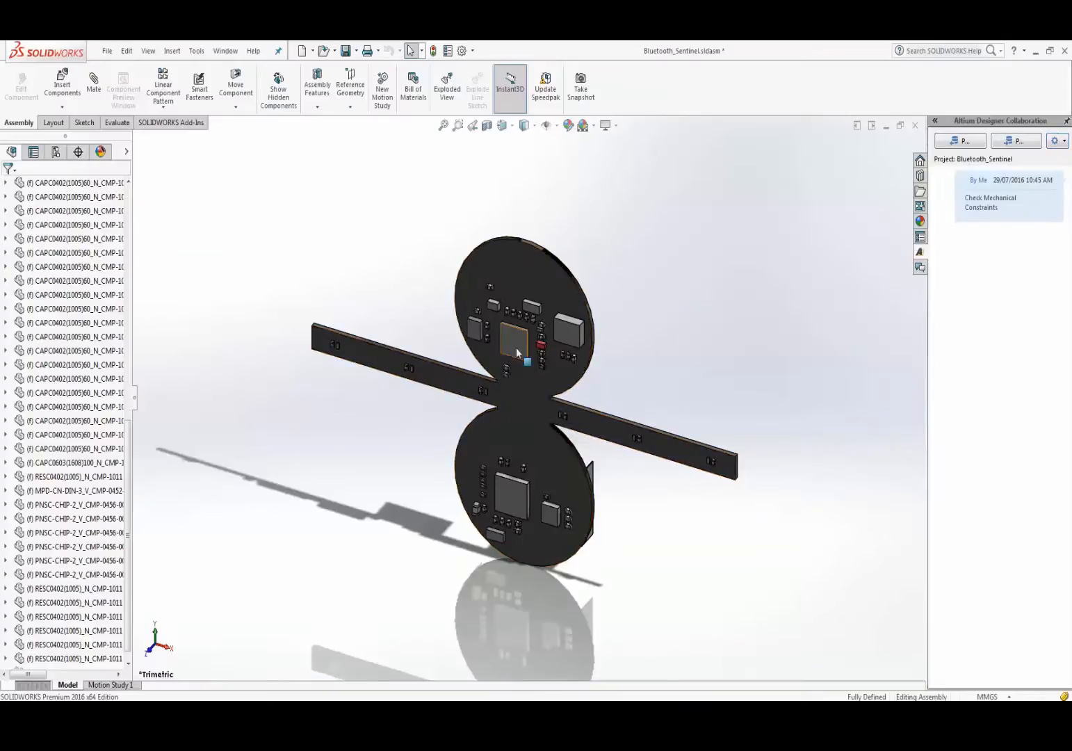
- Shift the large chip on the upper board slightly down and to the right
scroll(513, 373, up, 4)
scroll(619, 548, down, 8)
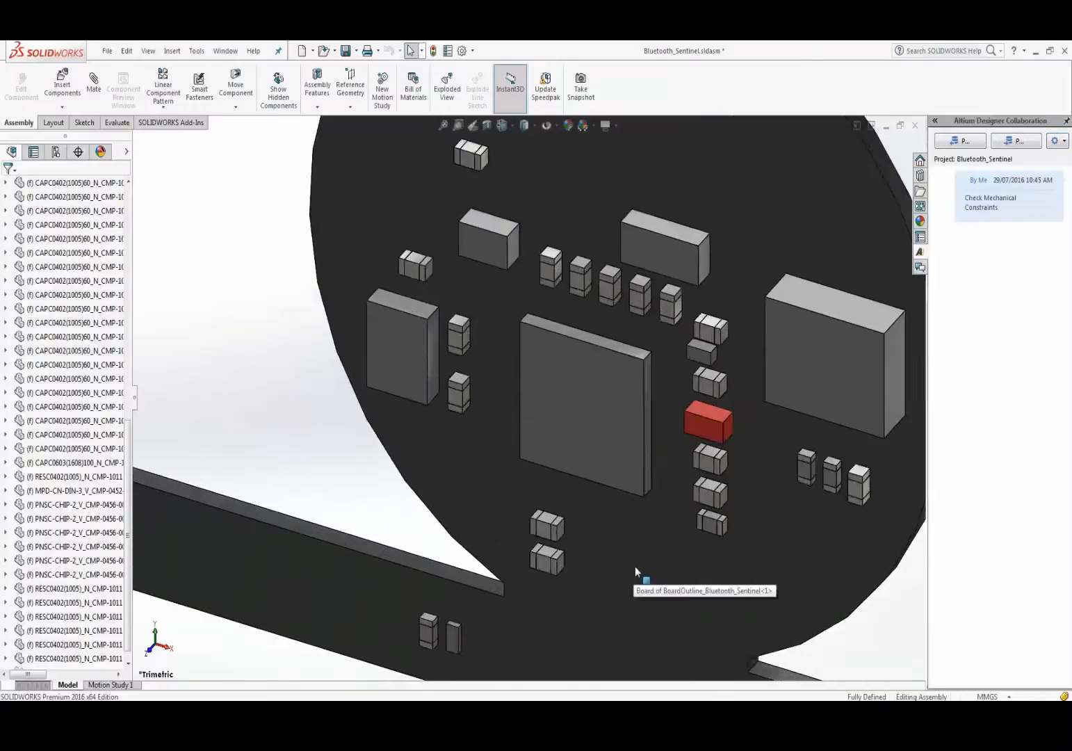
scroll(635, 566, up, 4)
scroll(636, 568, up, 2)
middle_drag(626, 537, 555, 456)
scroll(555, 454, down, 8)
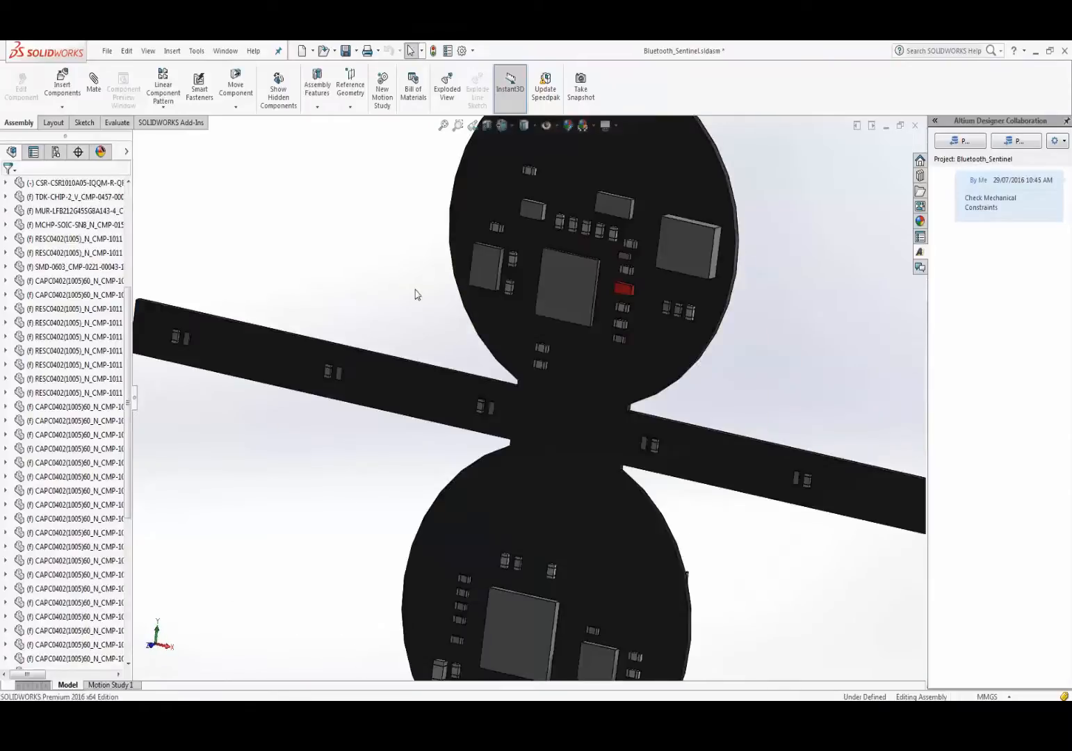
scroll(560, 285, up, 3)
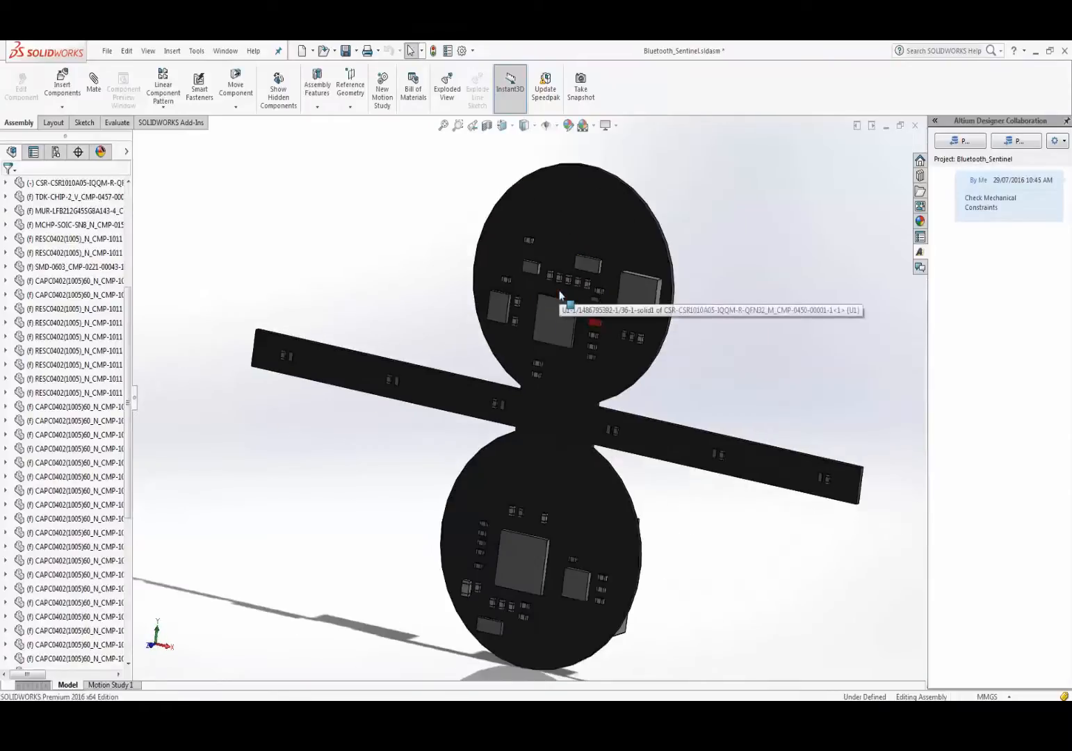
click(559, 315)
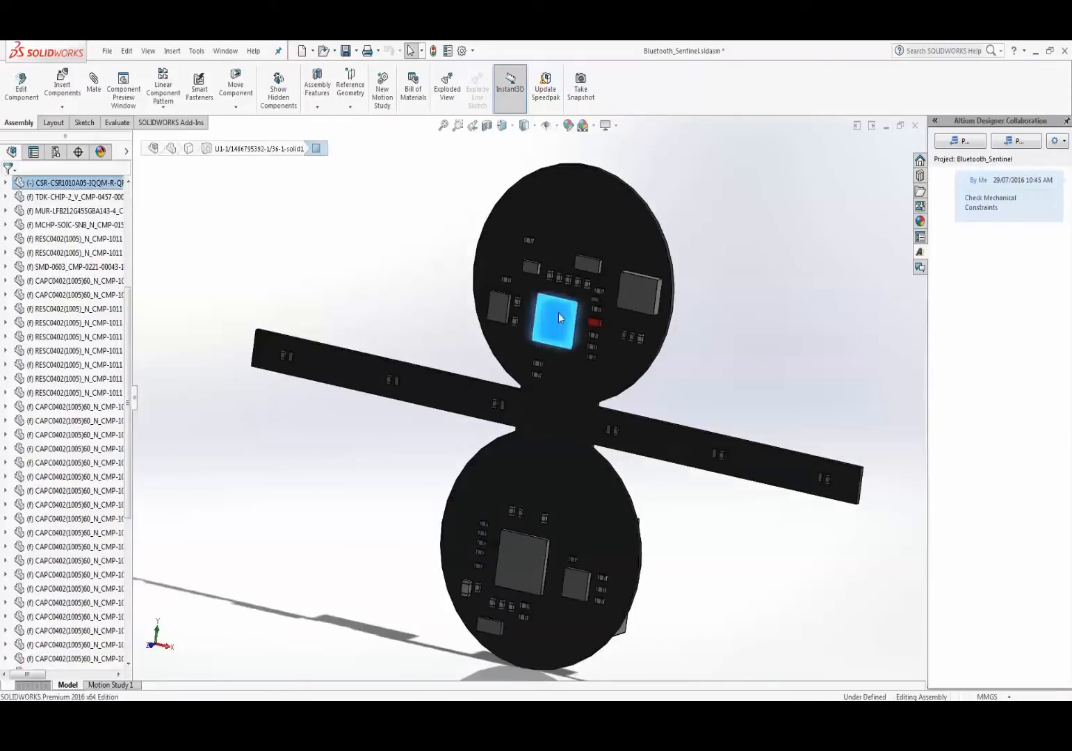
drag(559, 321, 570, 348)
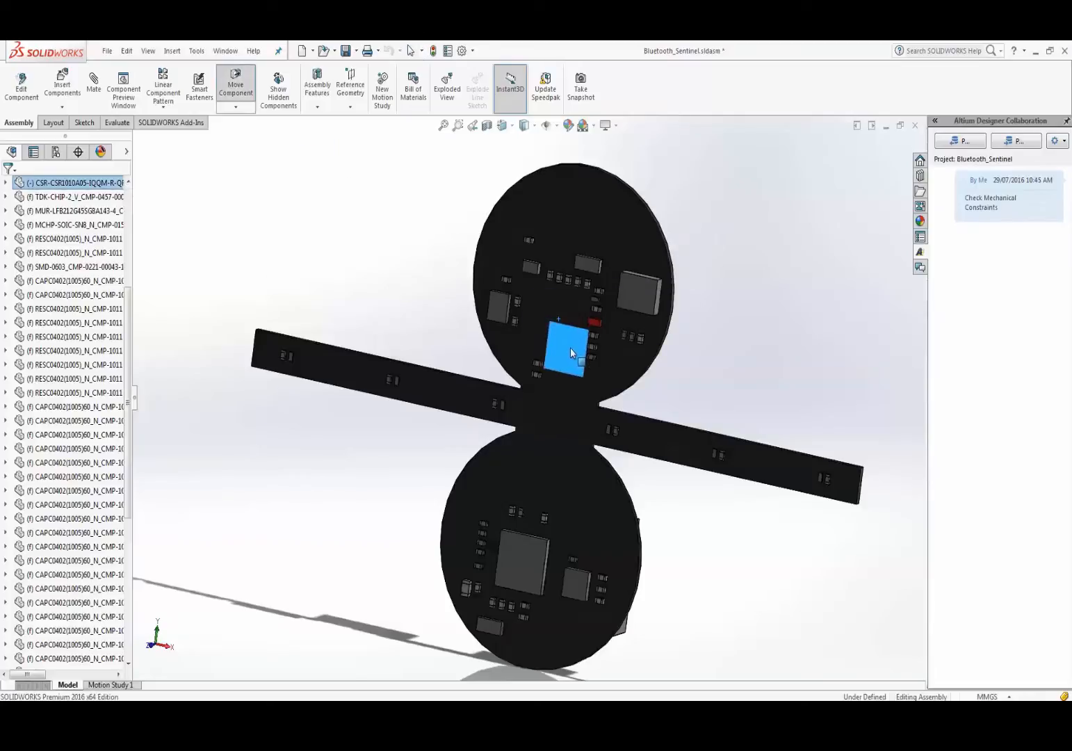
click(425, 320)
- Float the MCHP-SOIC chip and drag it up near the upper board's top edge
scroll(511, 324, up, 2)
click(618, 317)
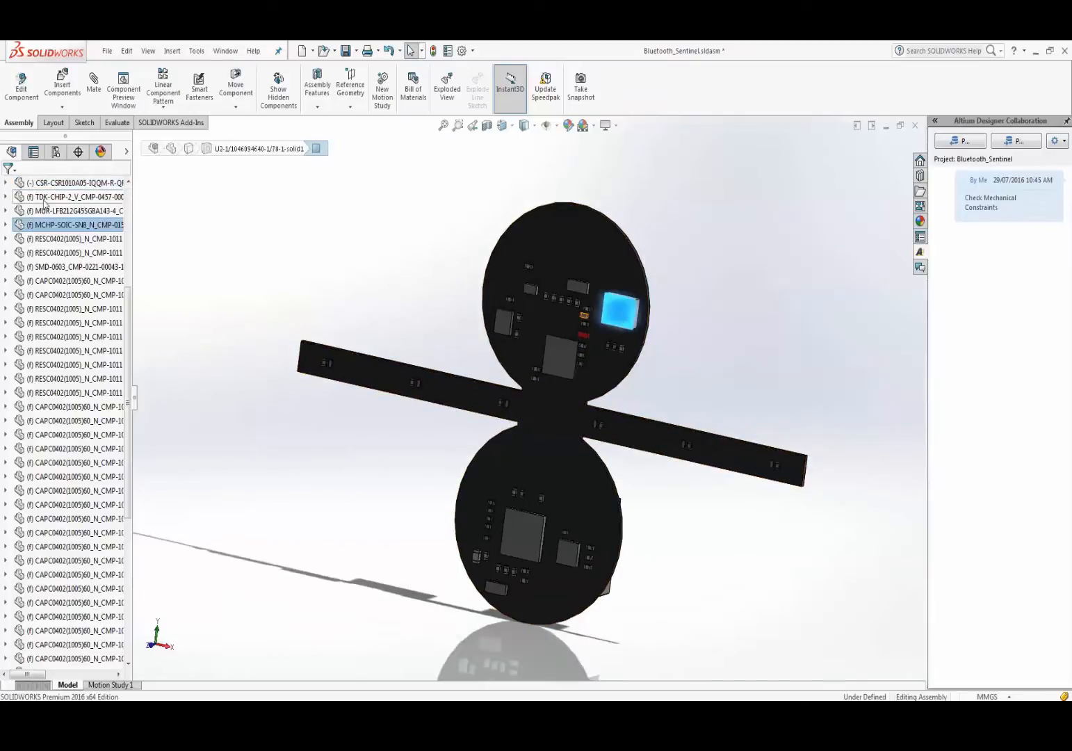
right_click(45, 226)
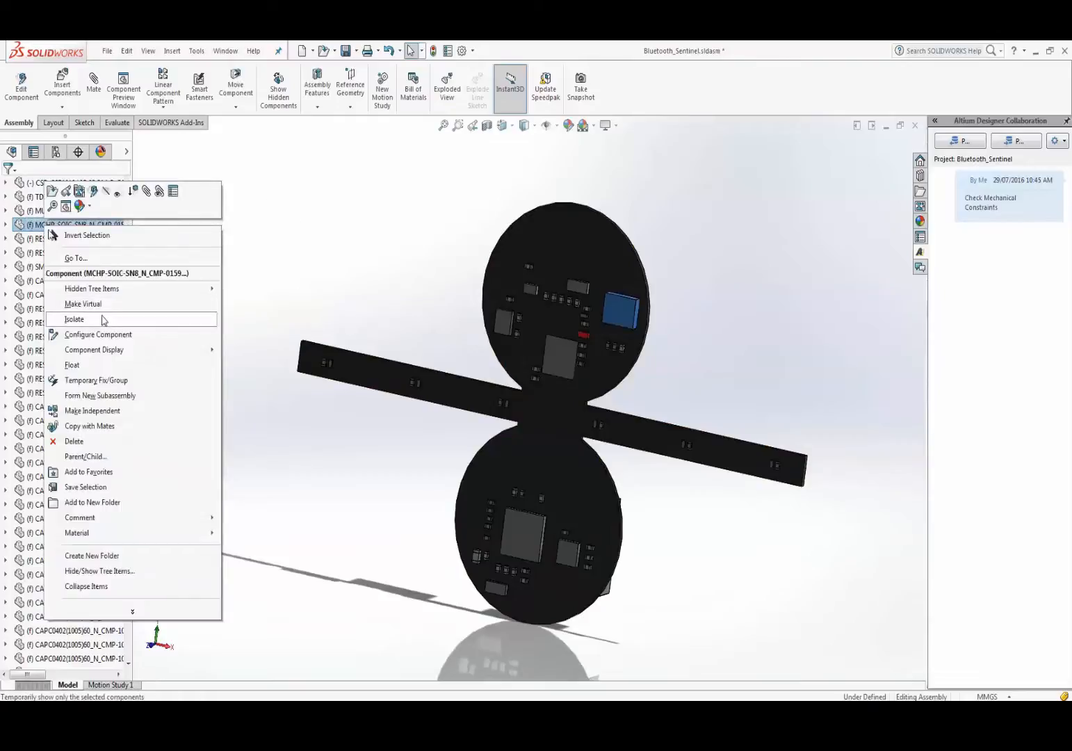
click(78, 364)
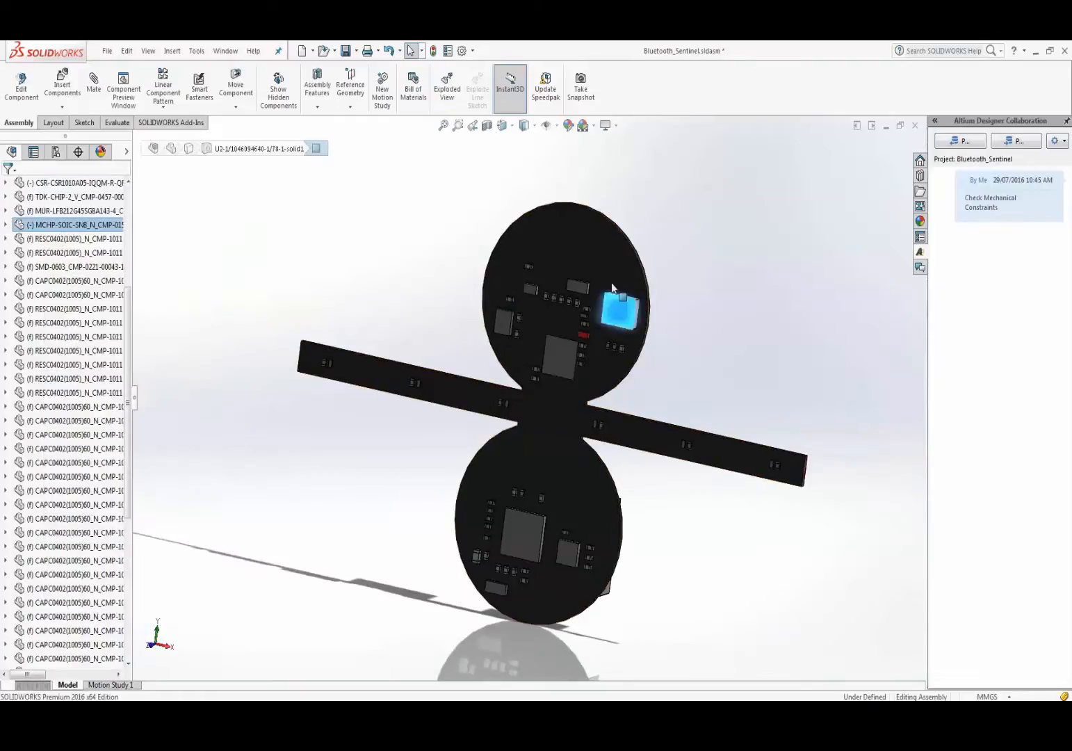
drag(618, 310, 602, 245)
scroll(481, 472, up, 1)
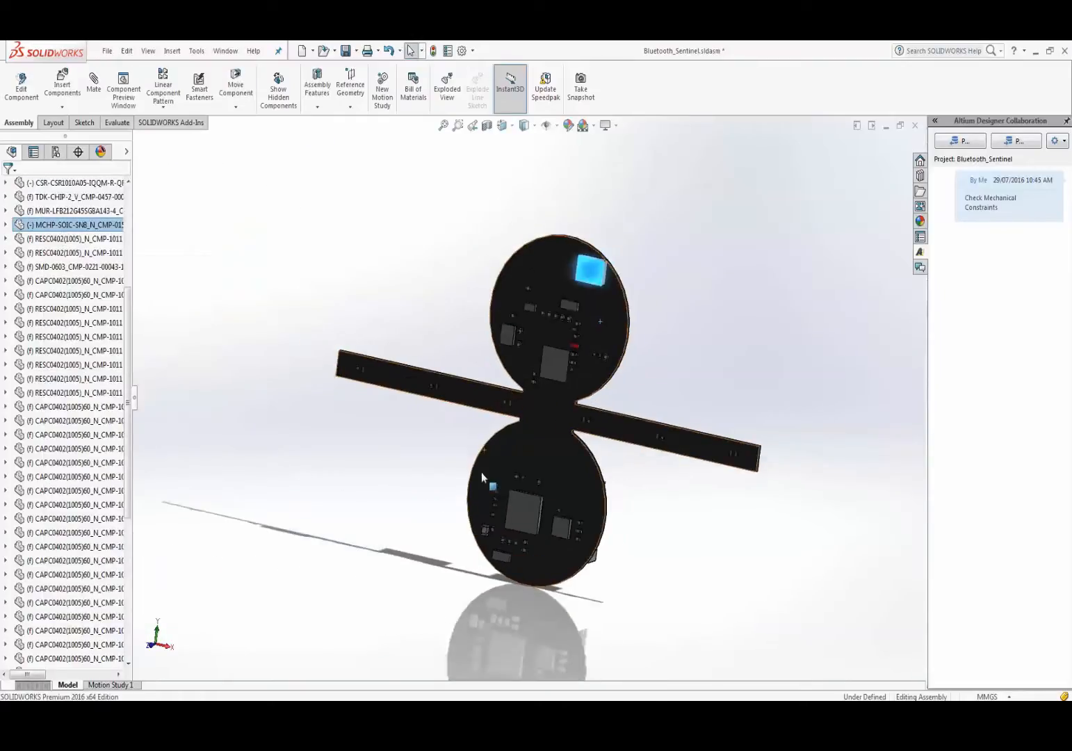
scroll(596, 416, down, 3)
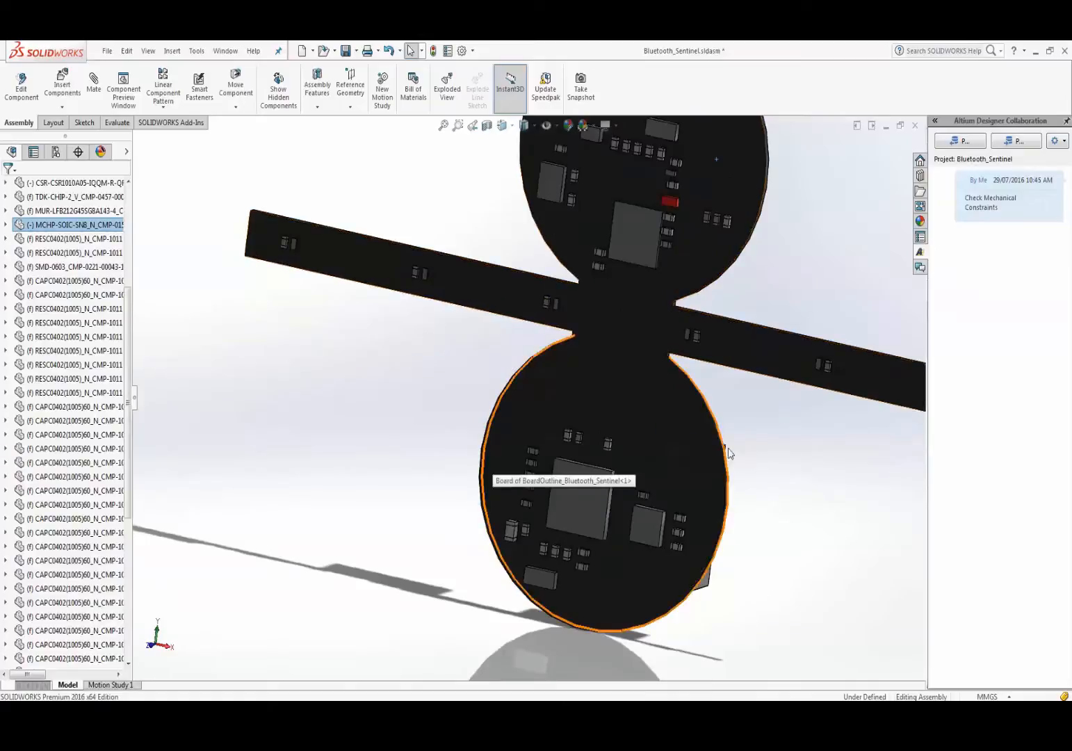
right_click(757, 392)
- Float the VFQFPN36 chip on the lower board and pull it from its old spot
middle_drag(723, 405, 719, 379)
scroll(570, 503, down, 5)
click(520, 528)
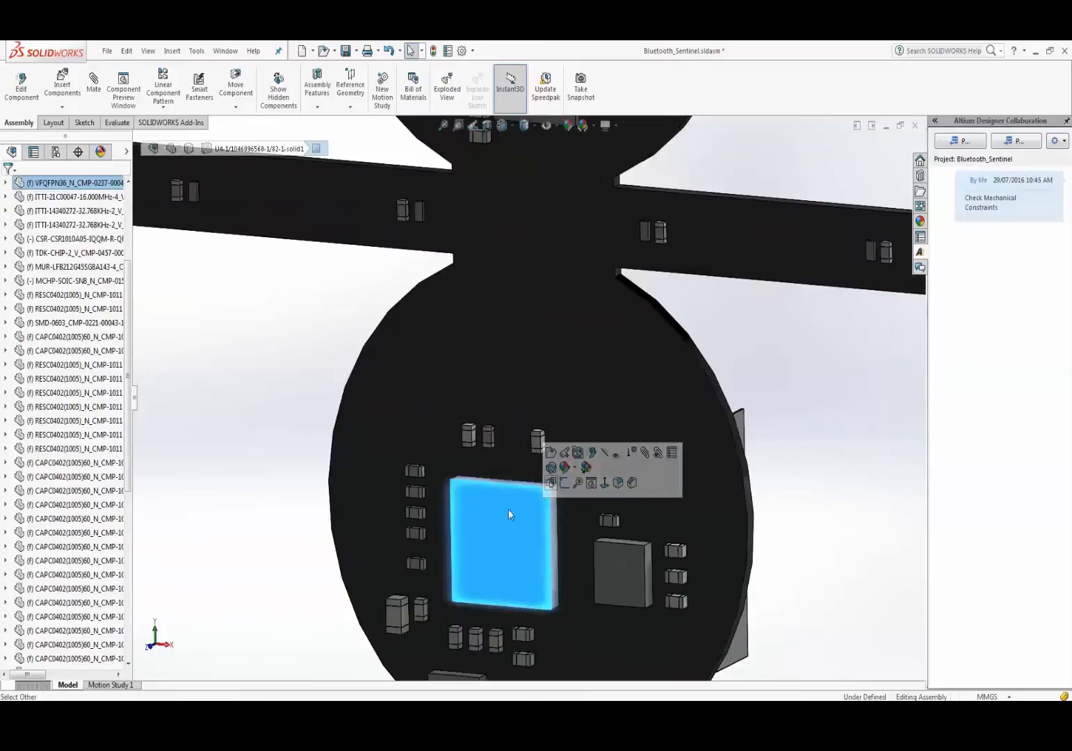
right_click(515, 522)
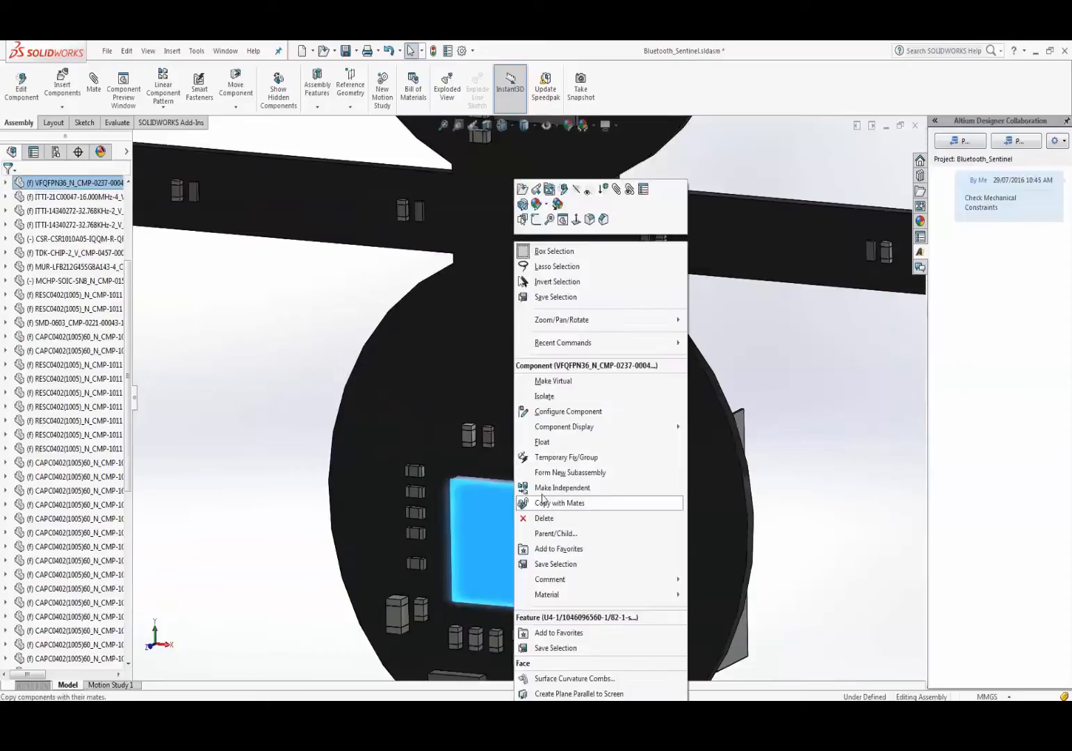
click(563, 443)
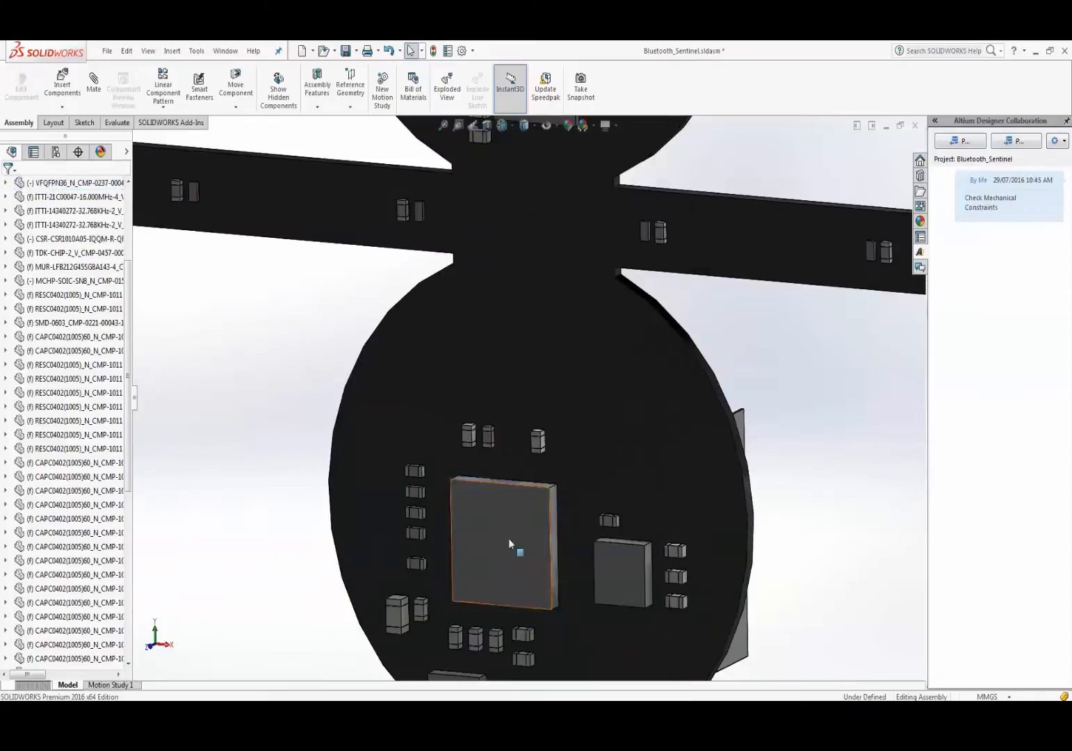
drag(508, 537, 654, 420)
click(654, 419)
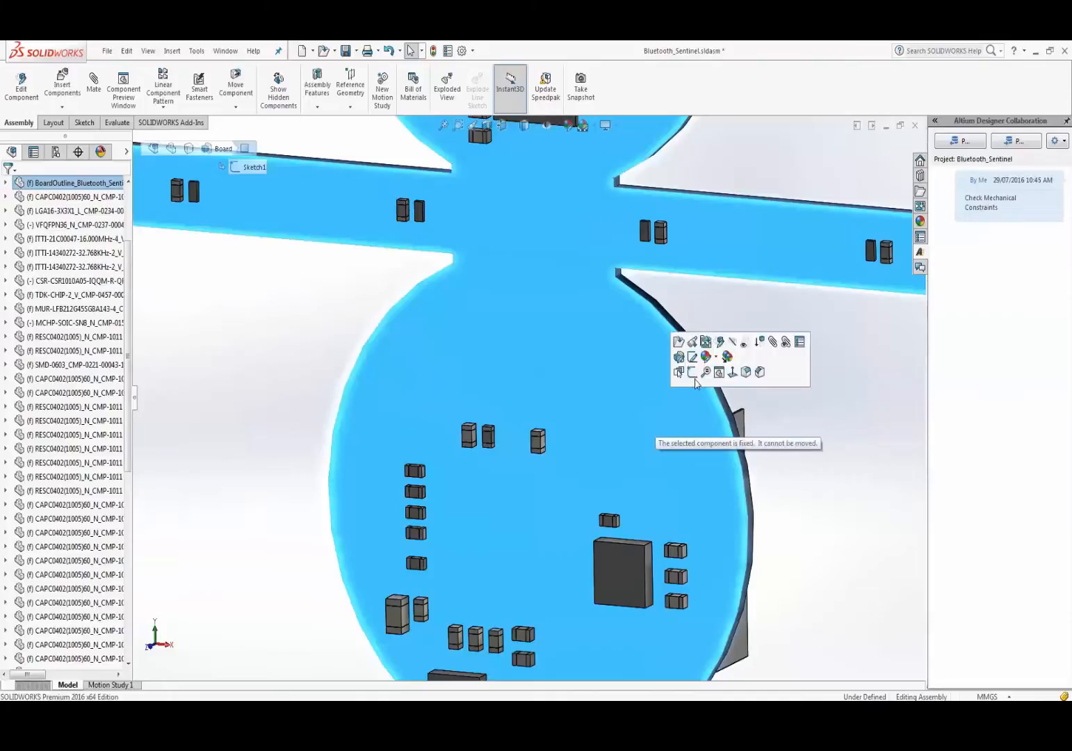
click(814, 456)
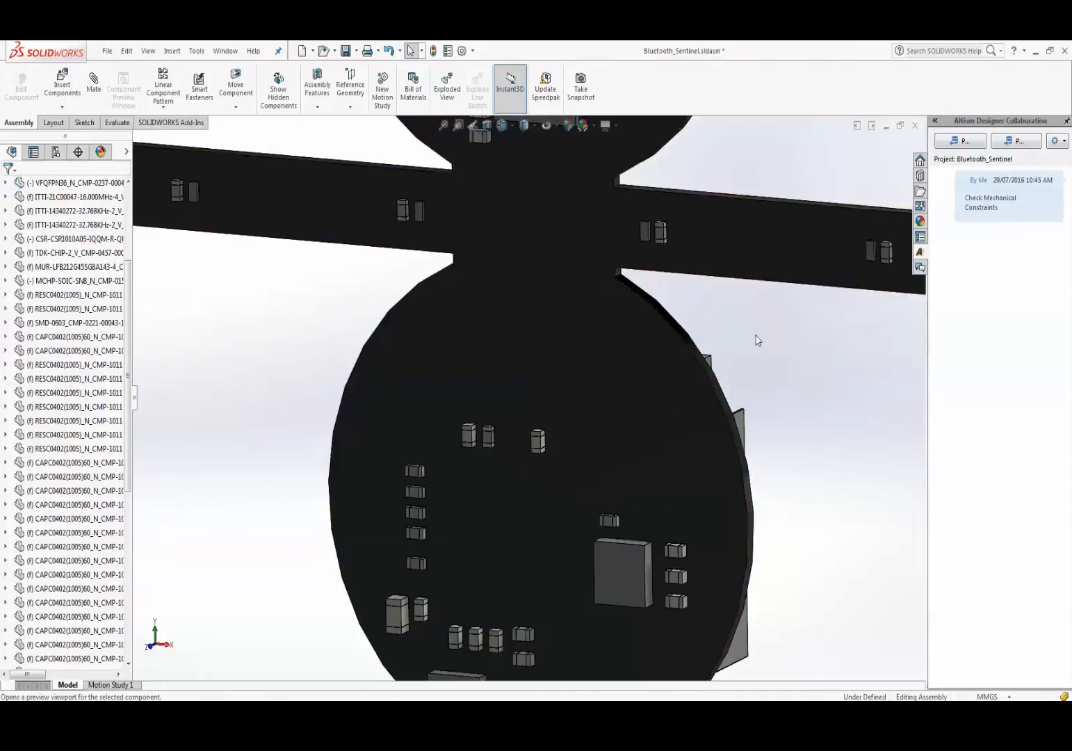
- Place the VFQFPN36 chip toward the upper right of the lower board's face
right_drag(754, 337, 742, 347)
middle_drag(811, 361, 754, 372)
drag(754, 372, 687, 409)
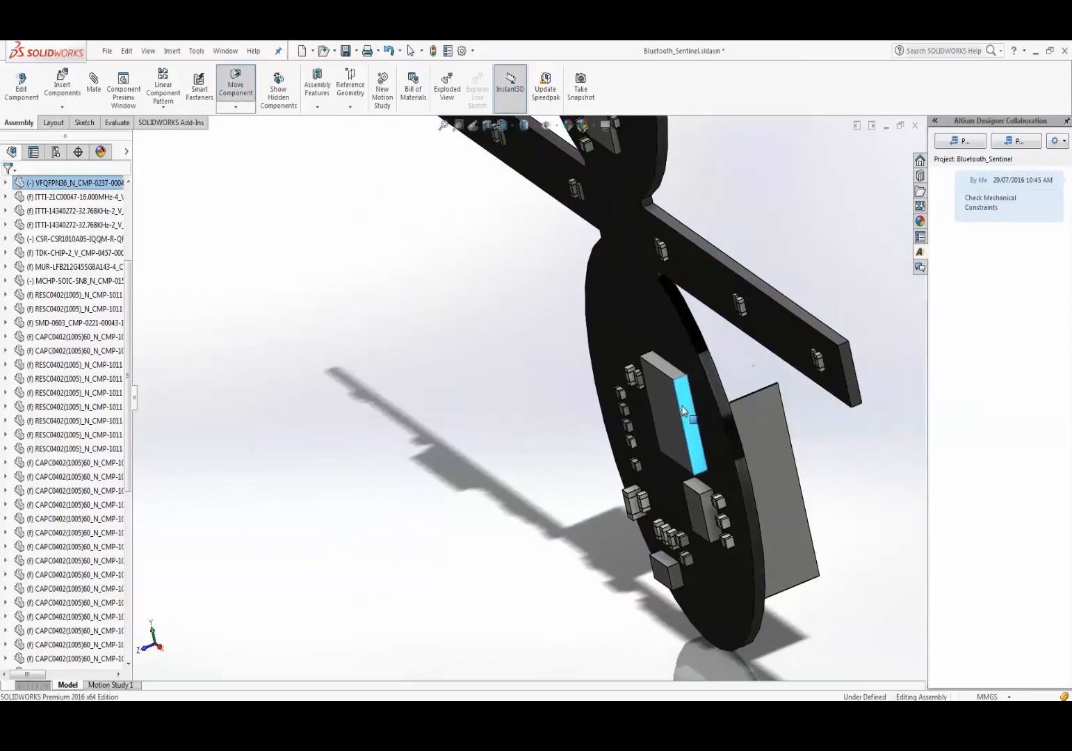
middle_drag(594, 384, 649, 318)
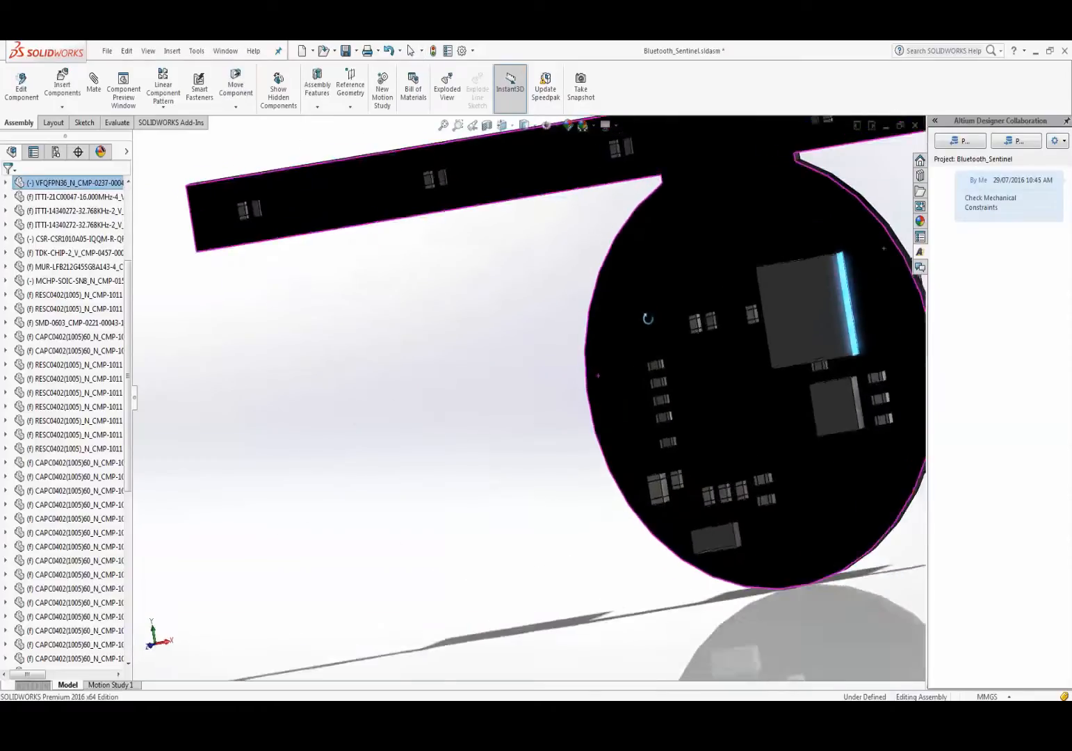
scroll(696, 352, up, 5)
scroll(764, 337, down, 2)
click(780, 374)
scroll(643, 315, up, 1)
scroll(643, 315, up, 1)
scroll(759, 240, down, 1)
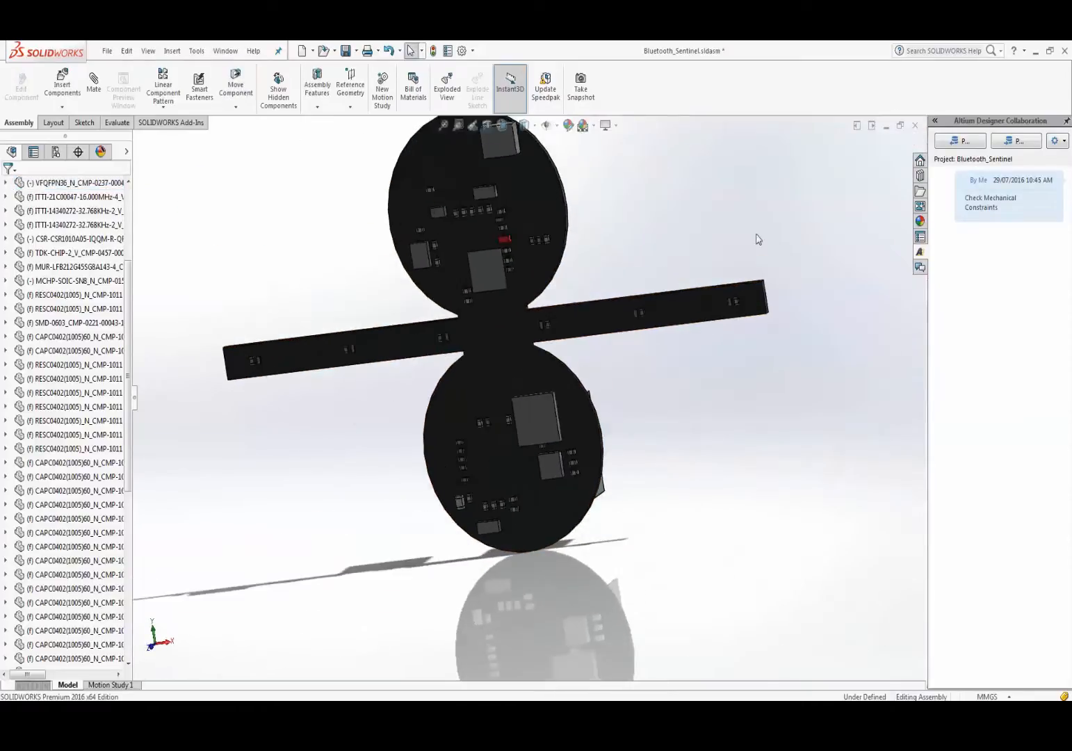
- Push the assembly to the PCB server with the comment 'Moved Components Around'
click(1007, 142)
click(978, 225)
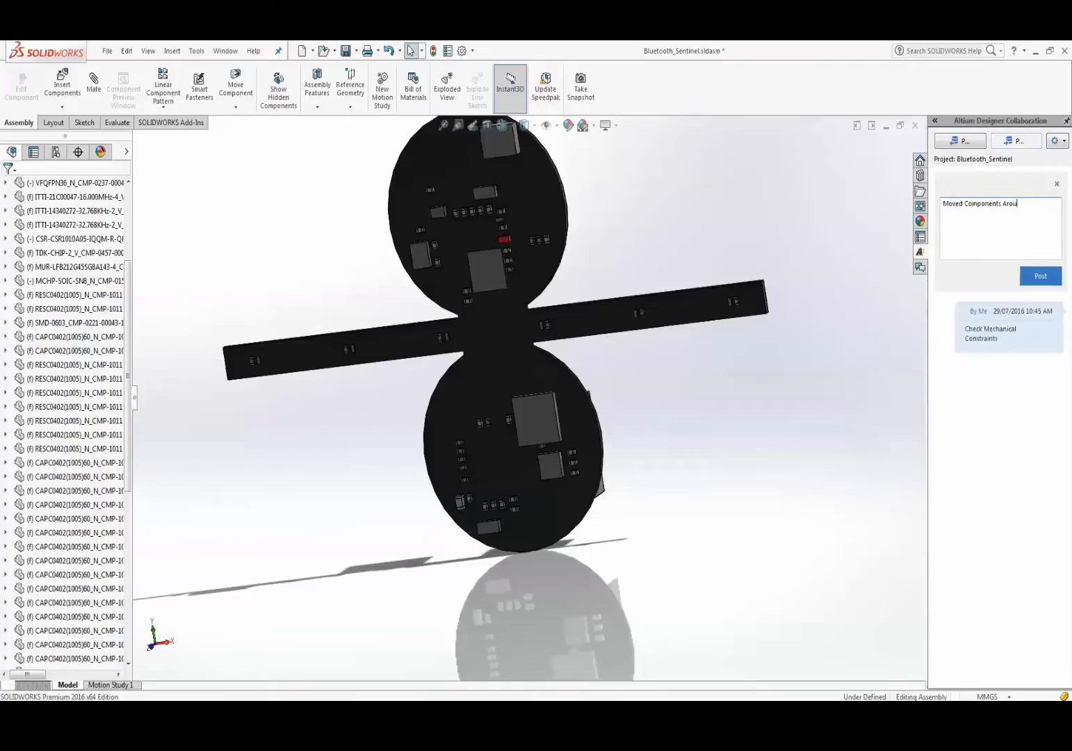
click(1050, 277)
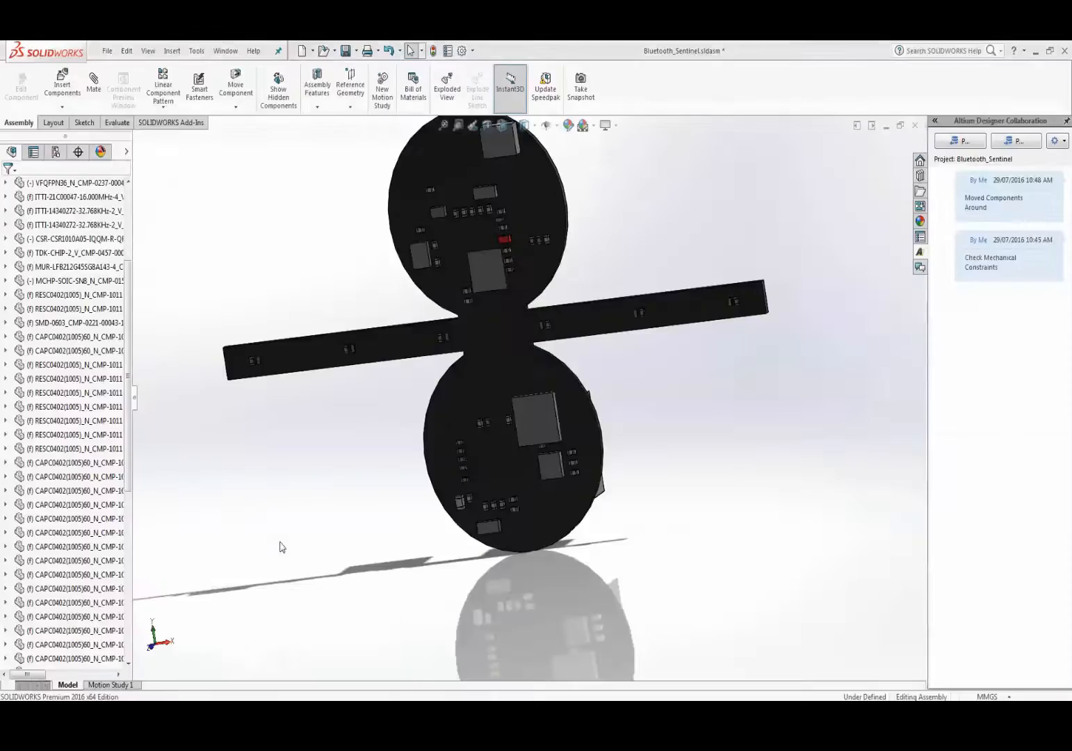
key(alt+Tab)
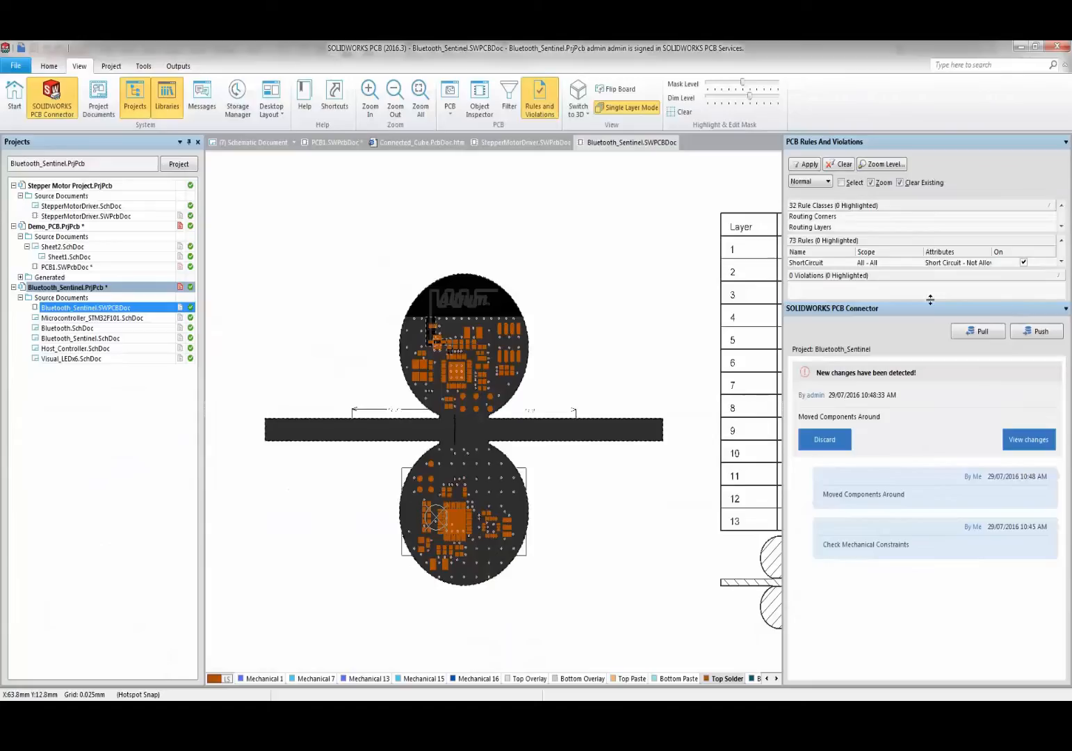
- Preview the incoming U4, U1 and U2 placement changes, then tick Accept for U4 and U1
drag(929, 304, 929, 208)
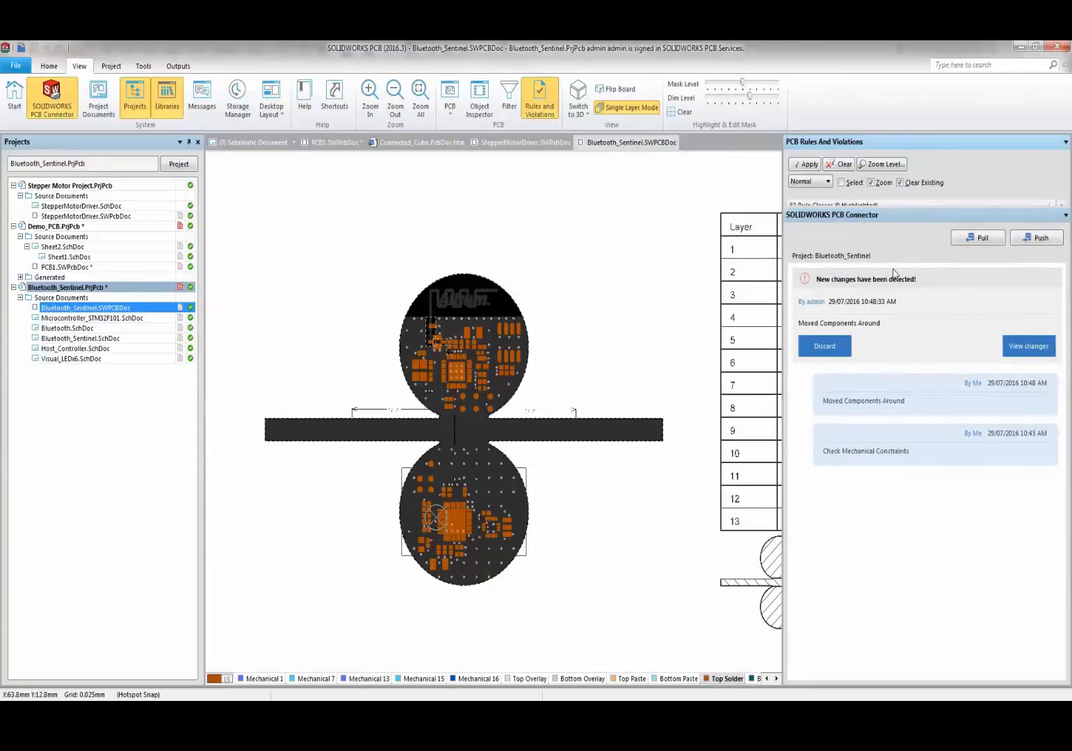
click(1017, 343)
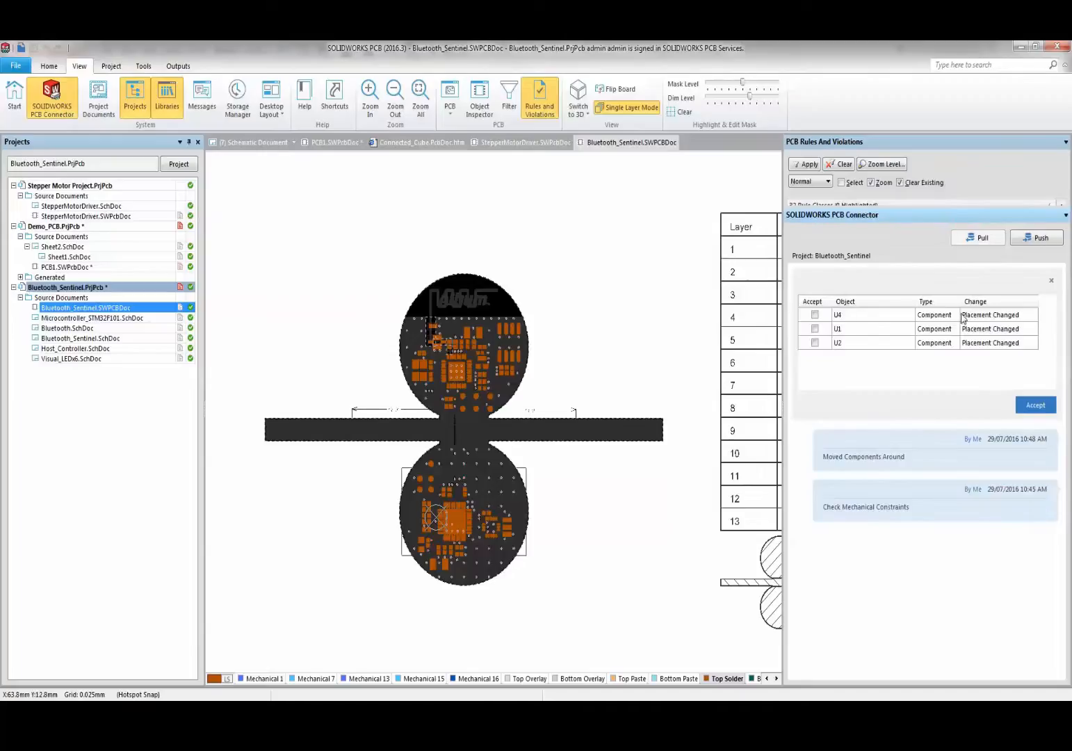
click(898, 322)
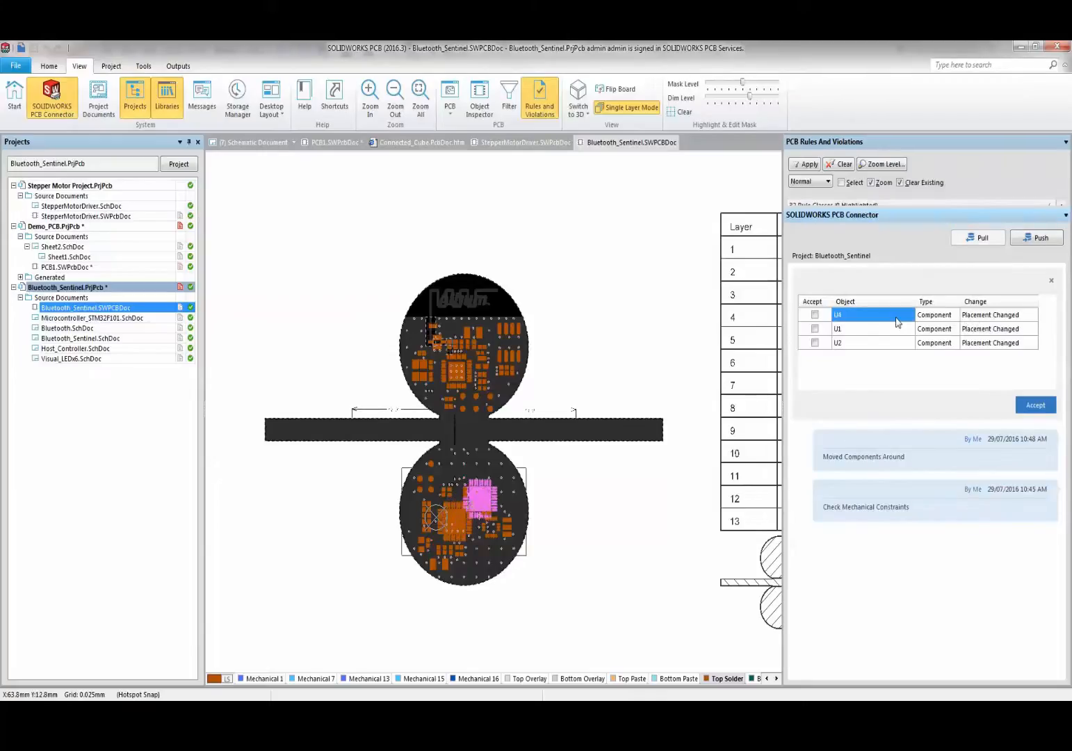
click(873, 328)
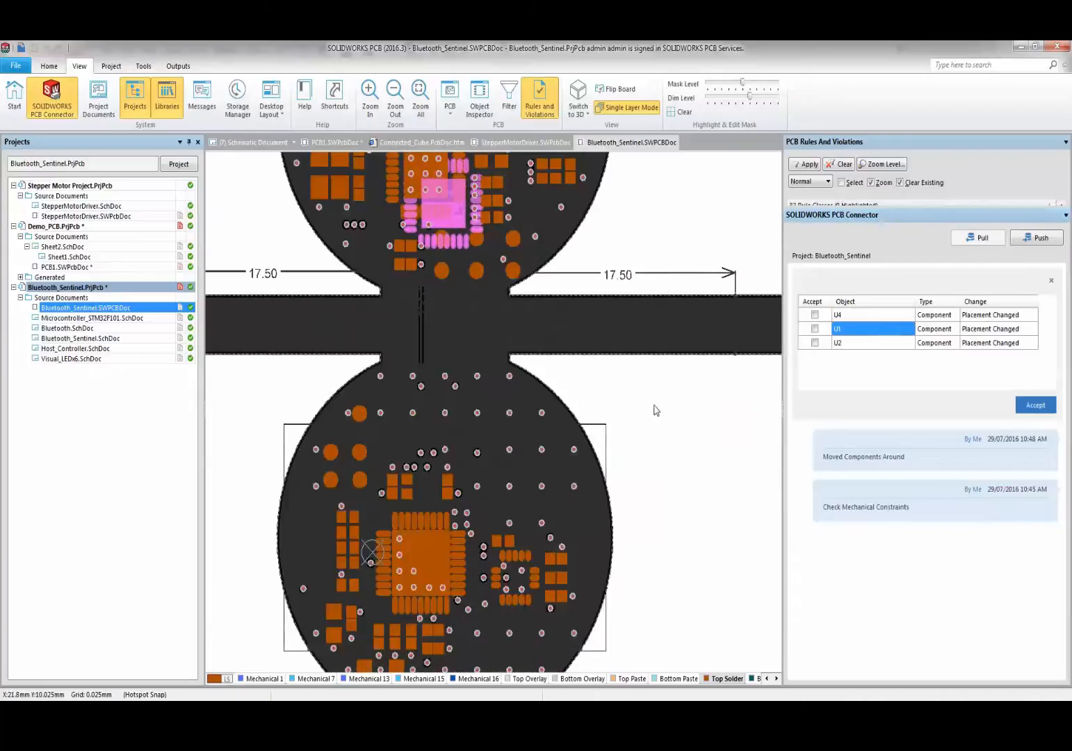
scroll(654, 409, up, 3)
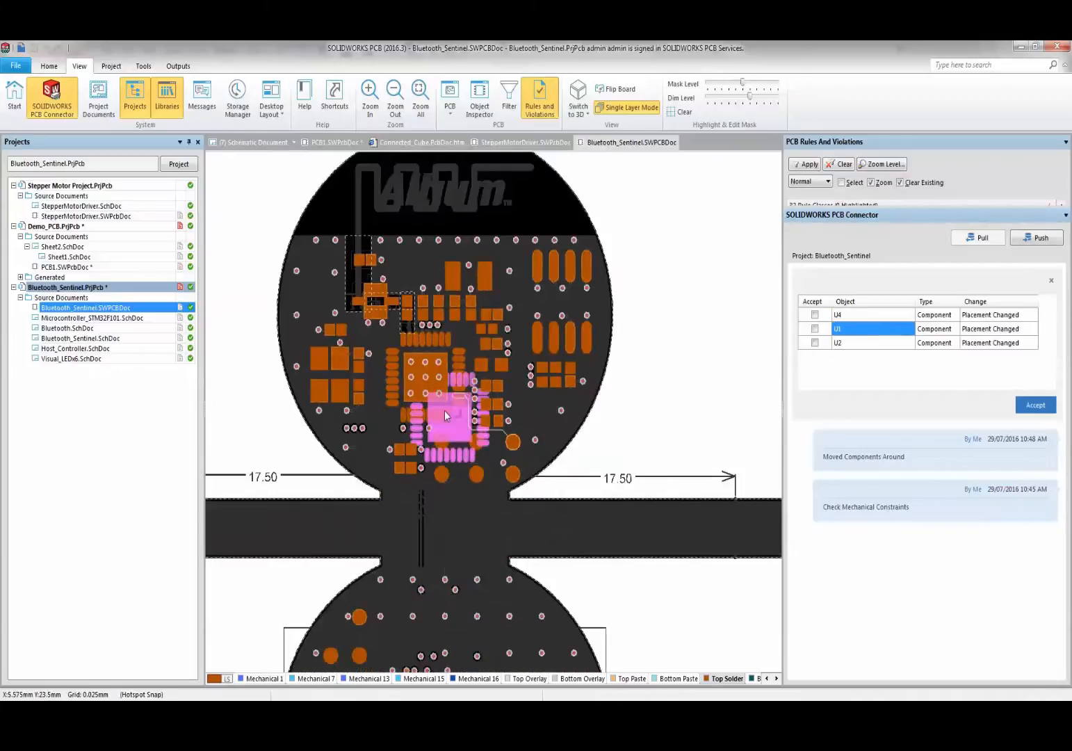
click(879, 345)
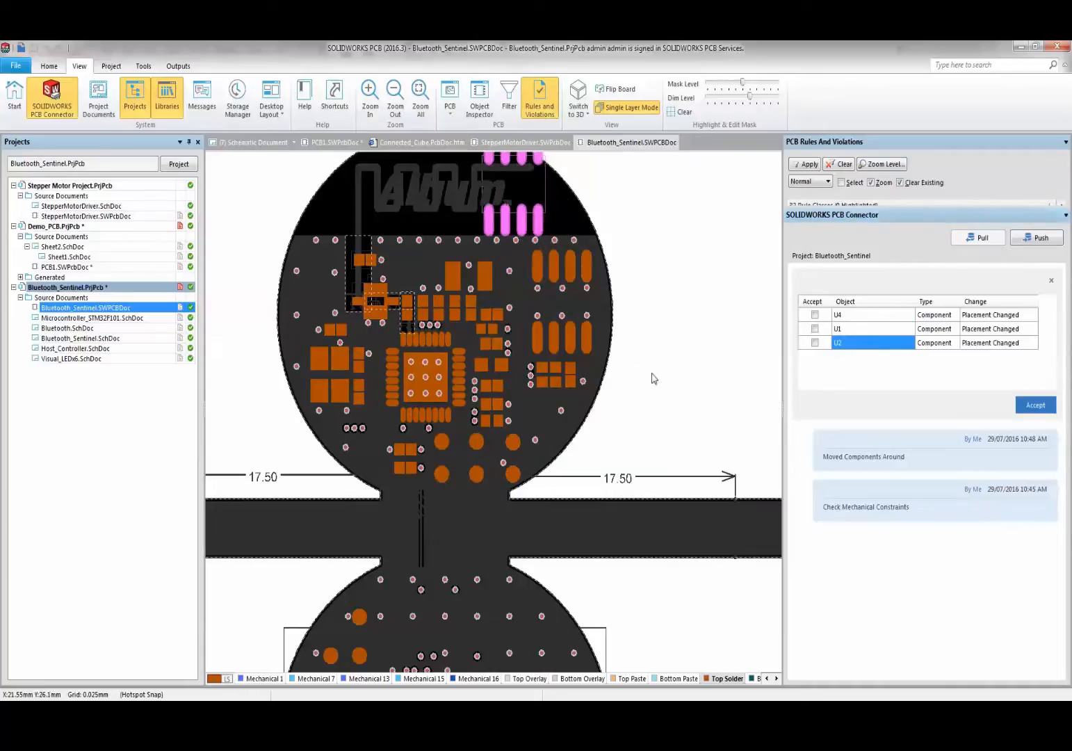
scroll(653, 379, up, 2)
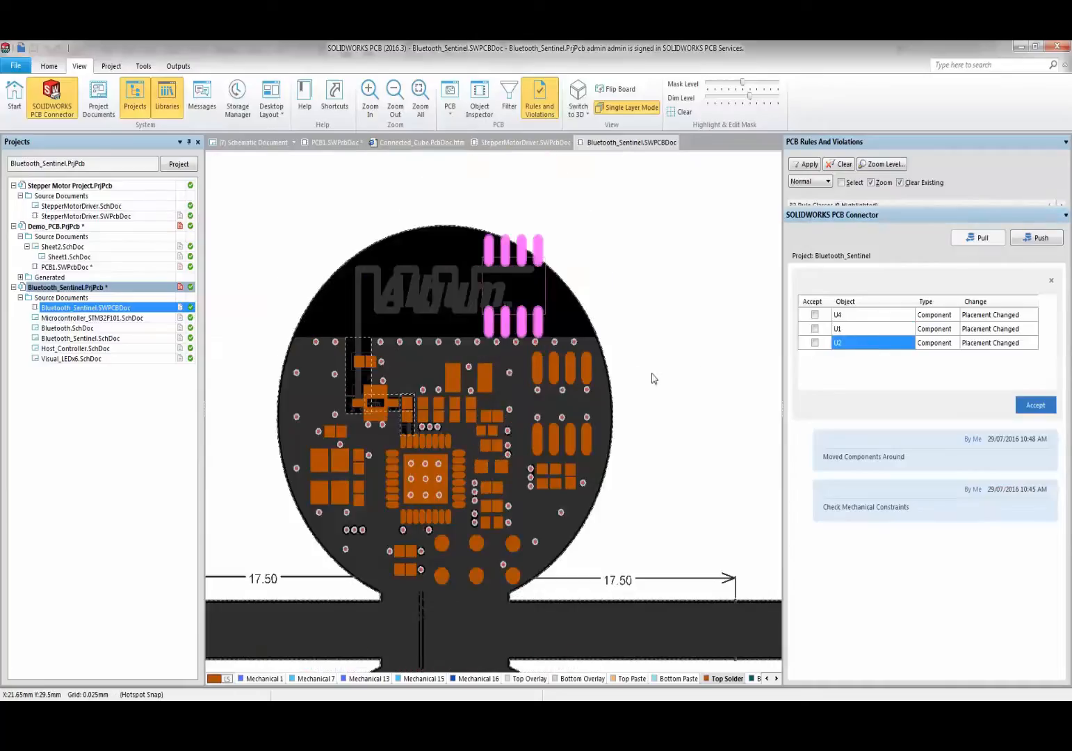
click(854, 329)
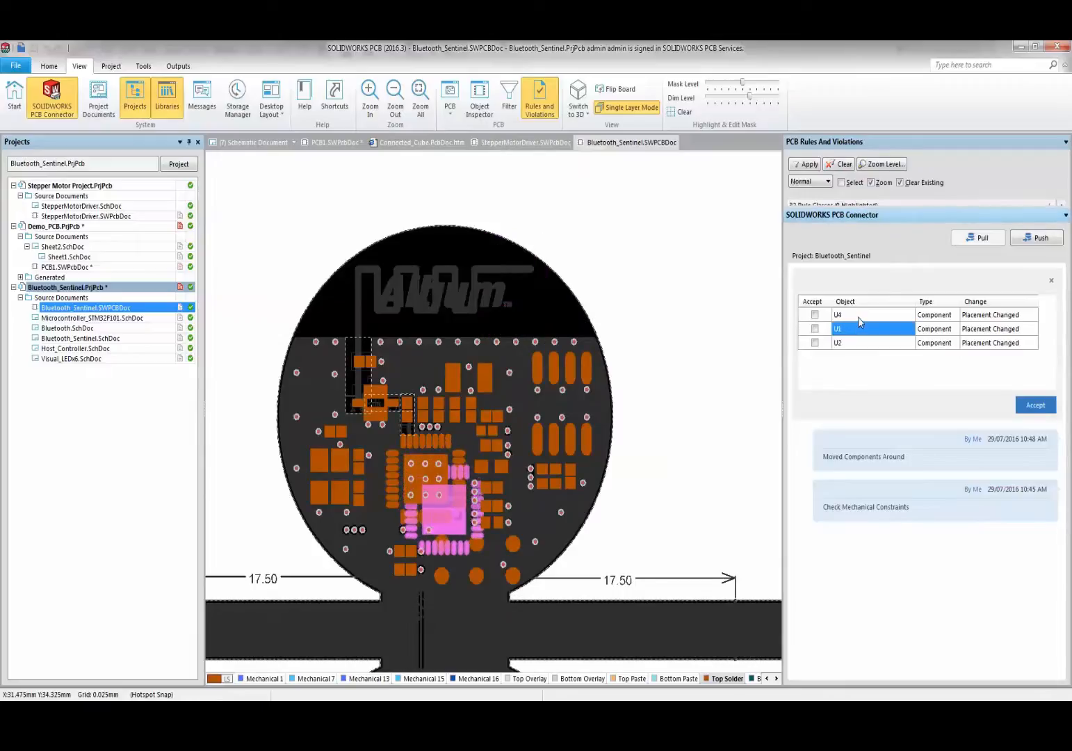
click(815, 315)
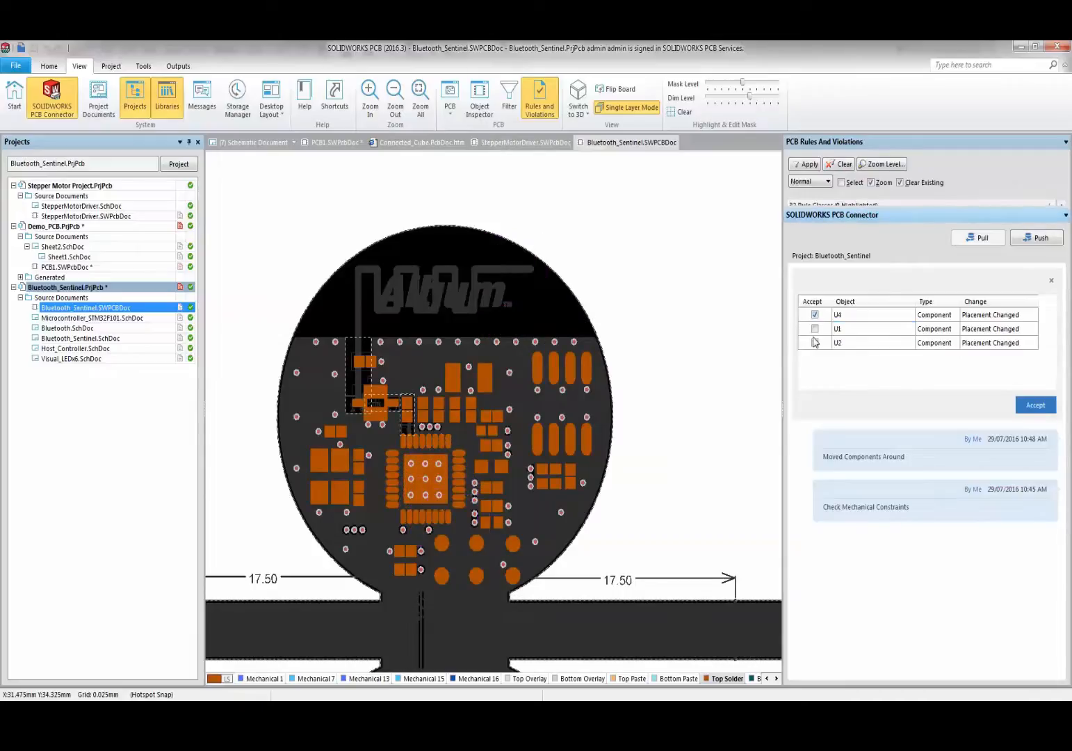
click(816, 330)
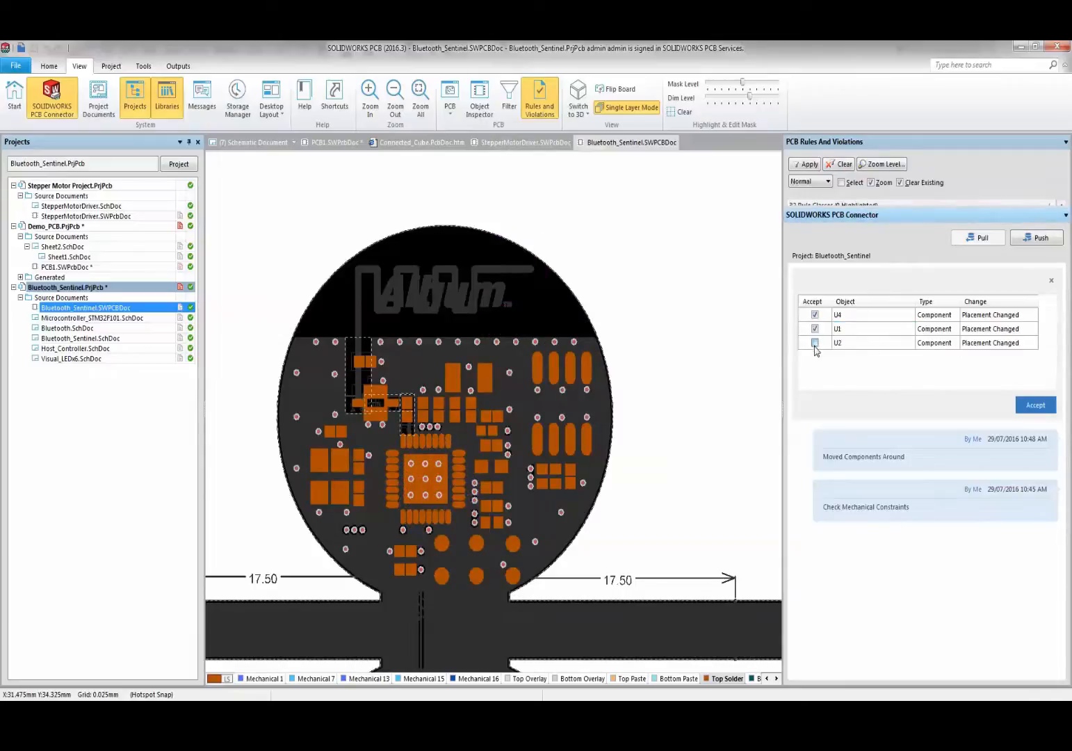
- Apply the accepted U4, U1 and U2 moves, repour the 2 modified polygons, and zoom out
click(1032, 406)
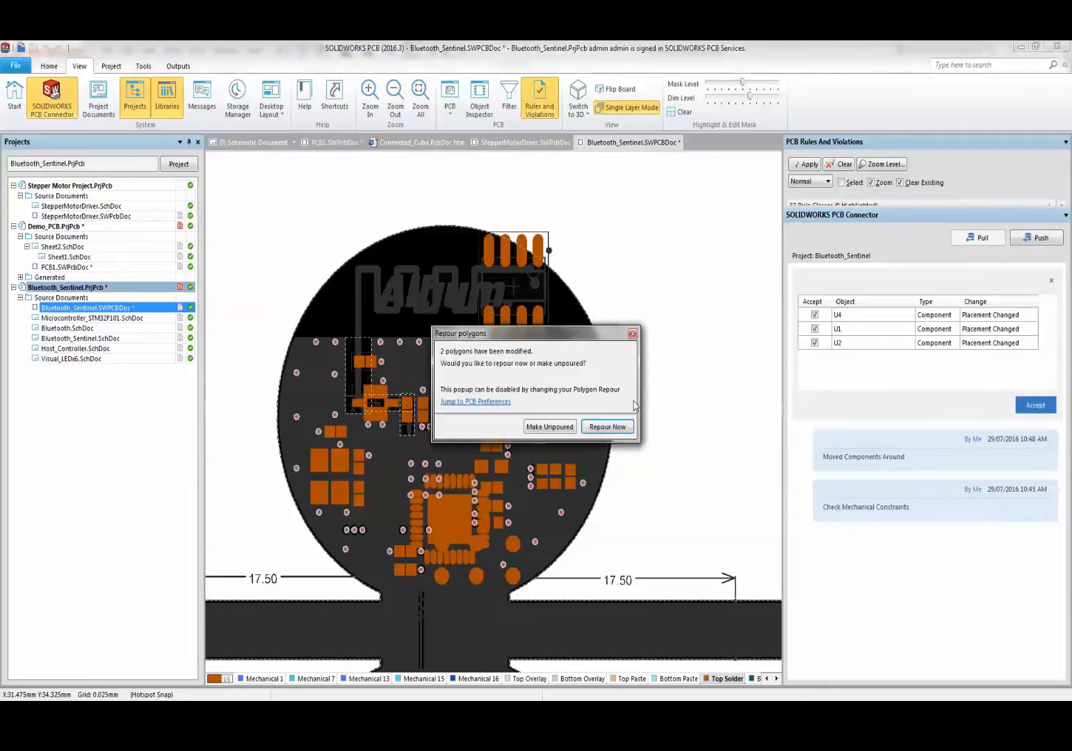
click(610, 427)
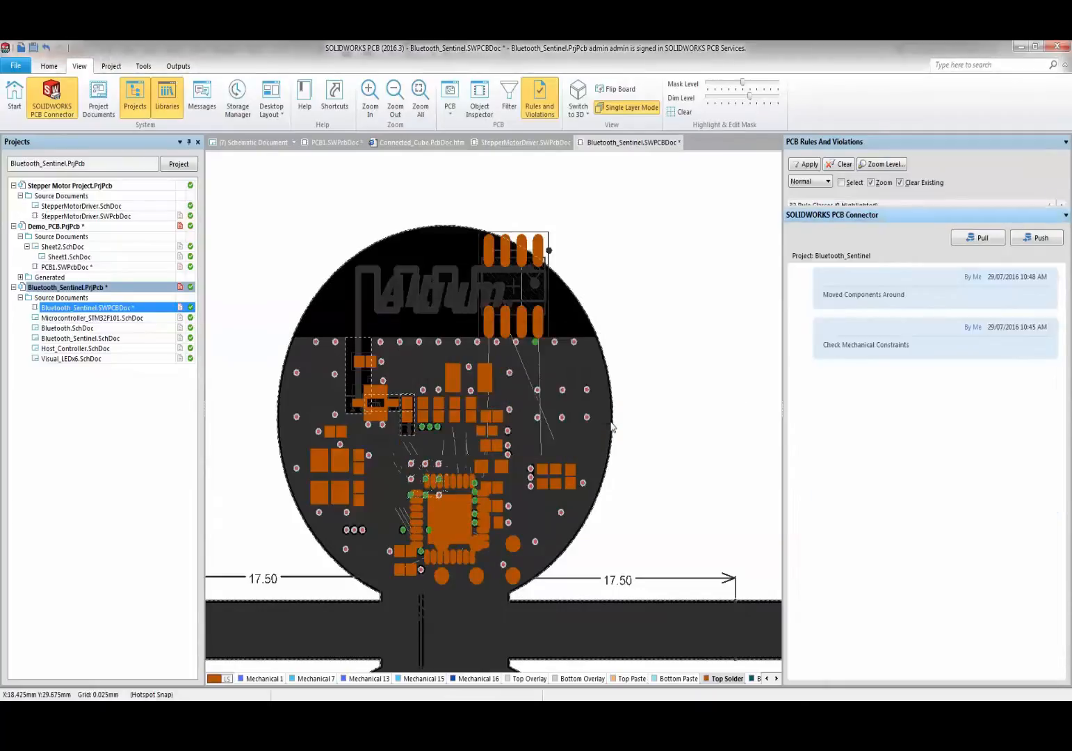
scroll(488, 424, down, 3)
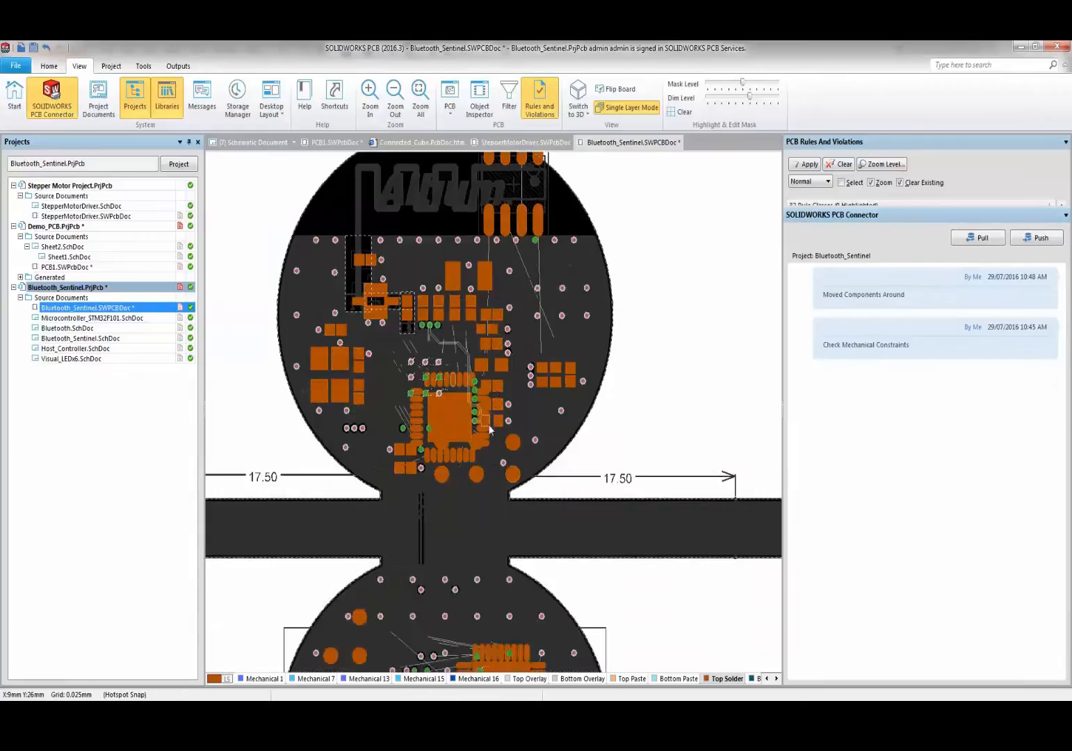
ctrl+scroll(489, 424, down, 3)
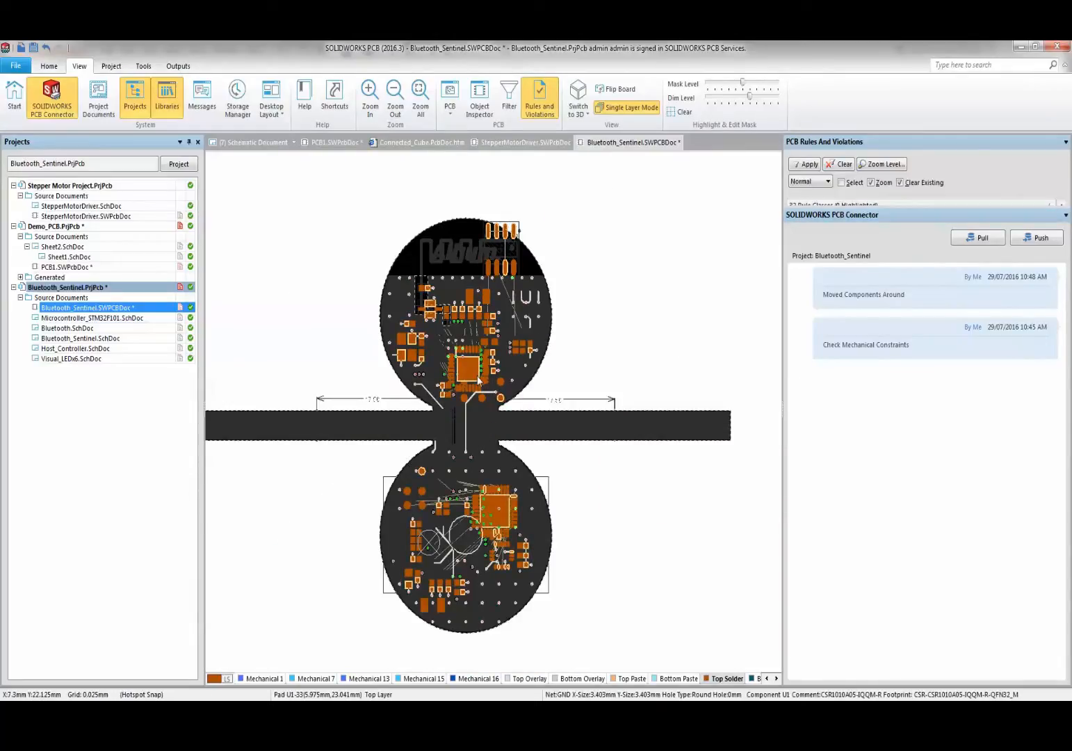